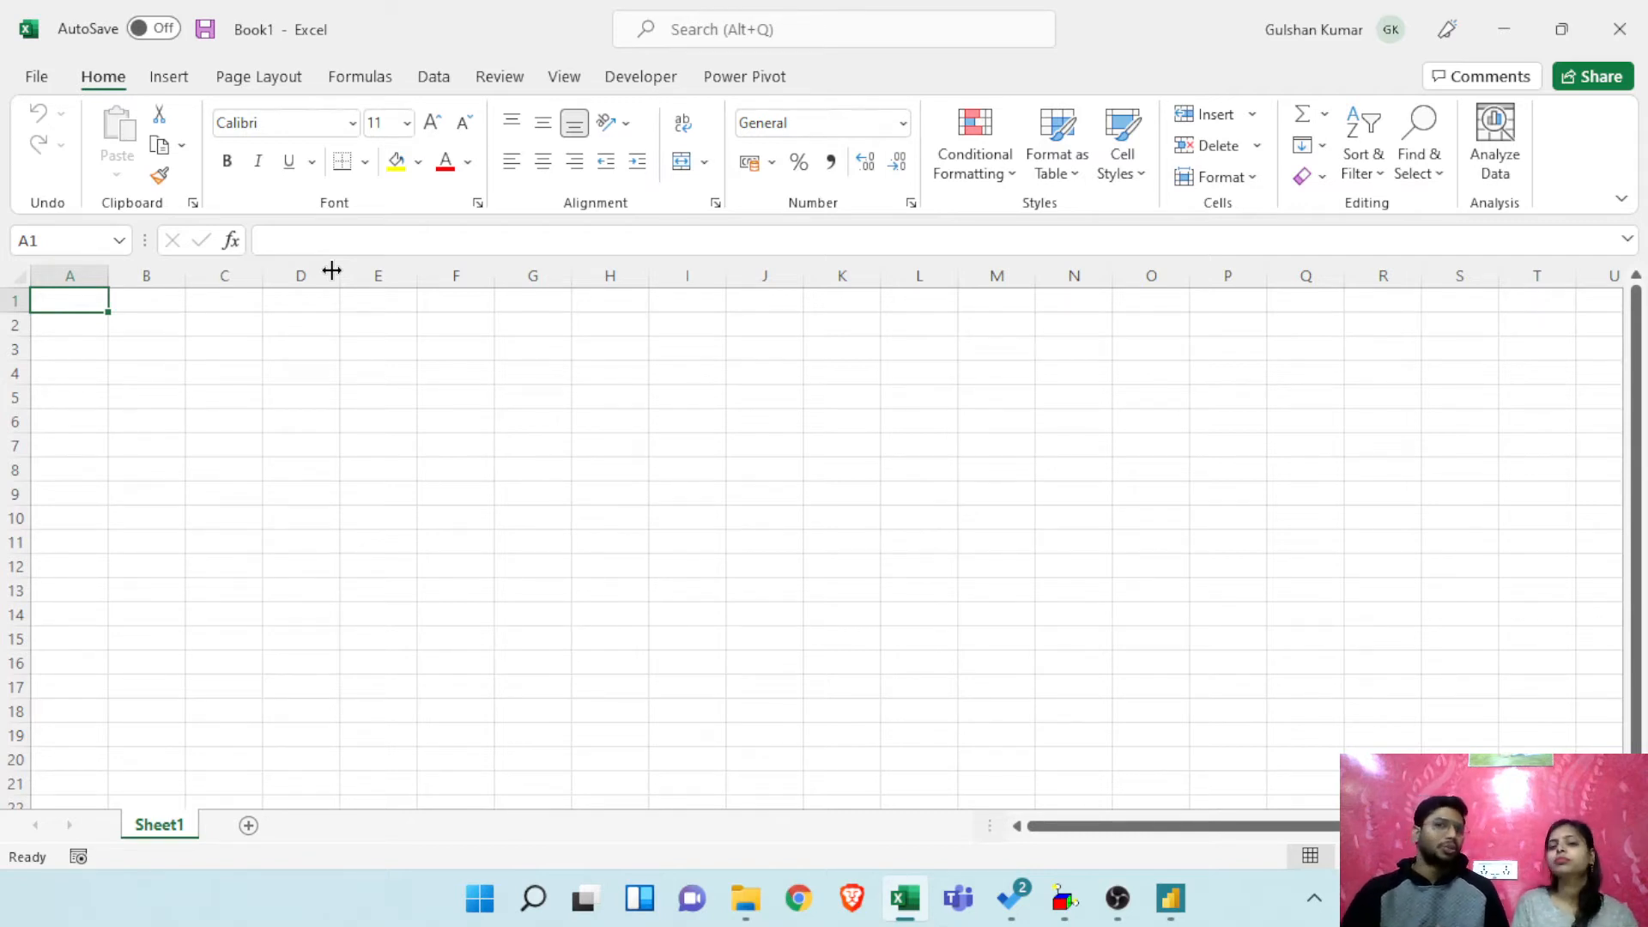
Step: Look over Excel's Get Data sources, and switch to Power BI Desktop to view its Transform data options
click(435, 79)
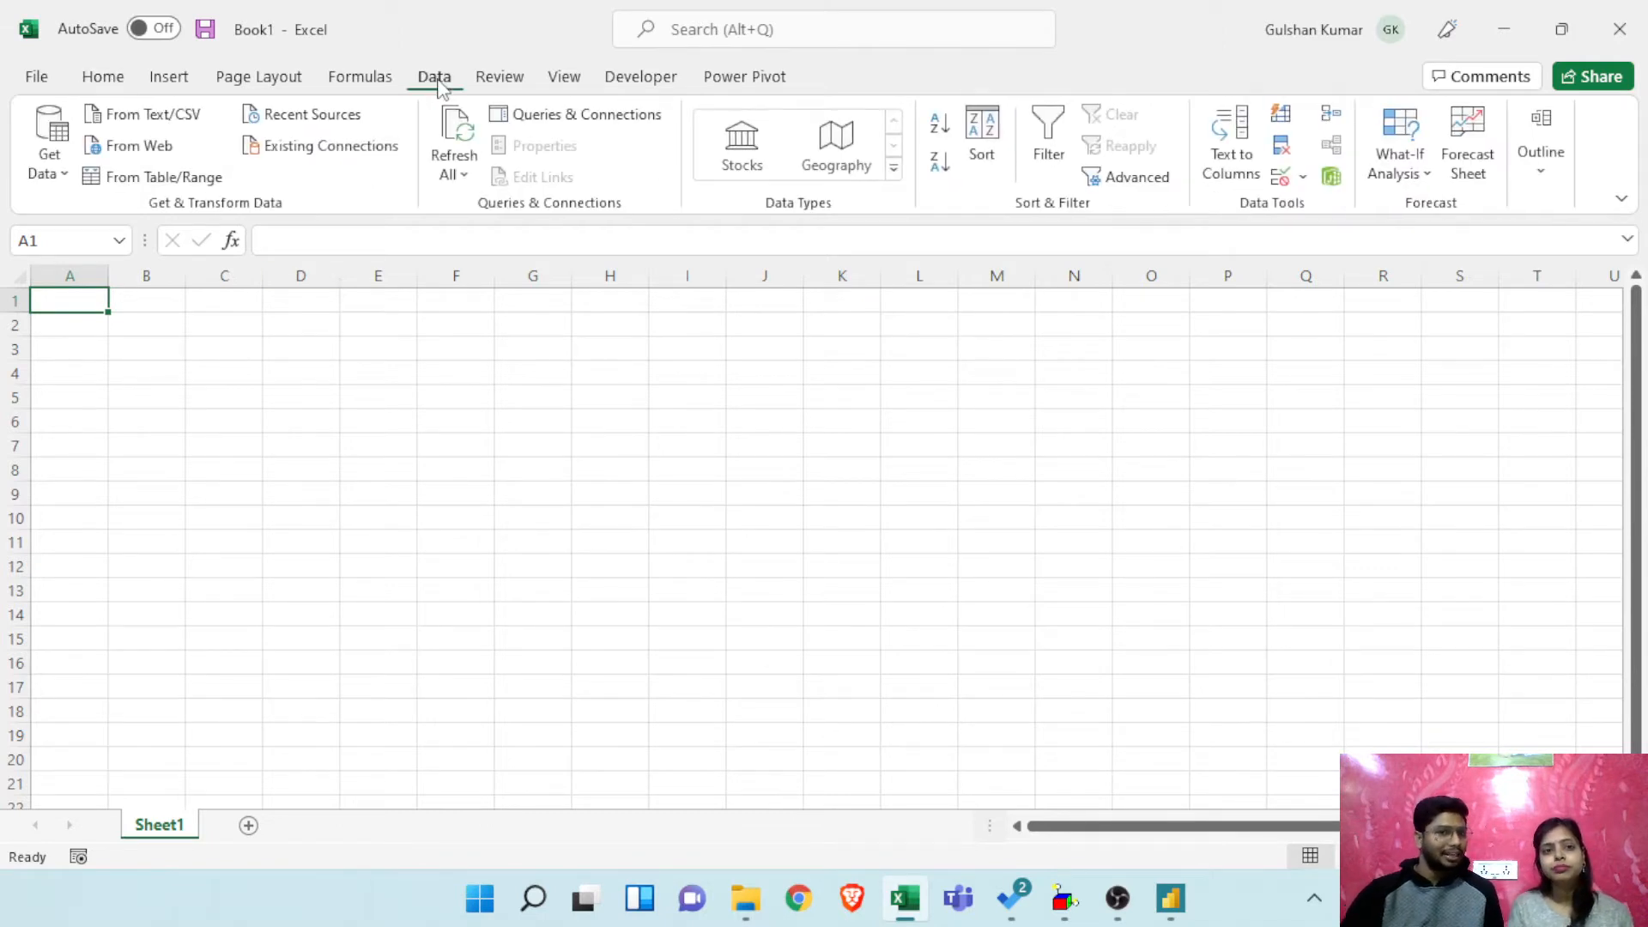
click(54, 172)
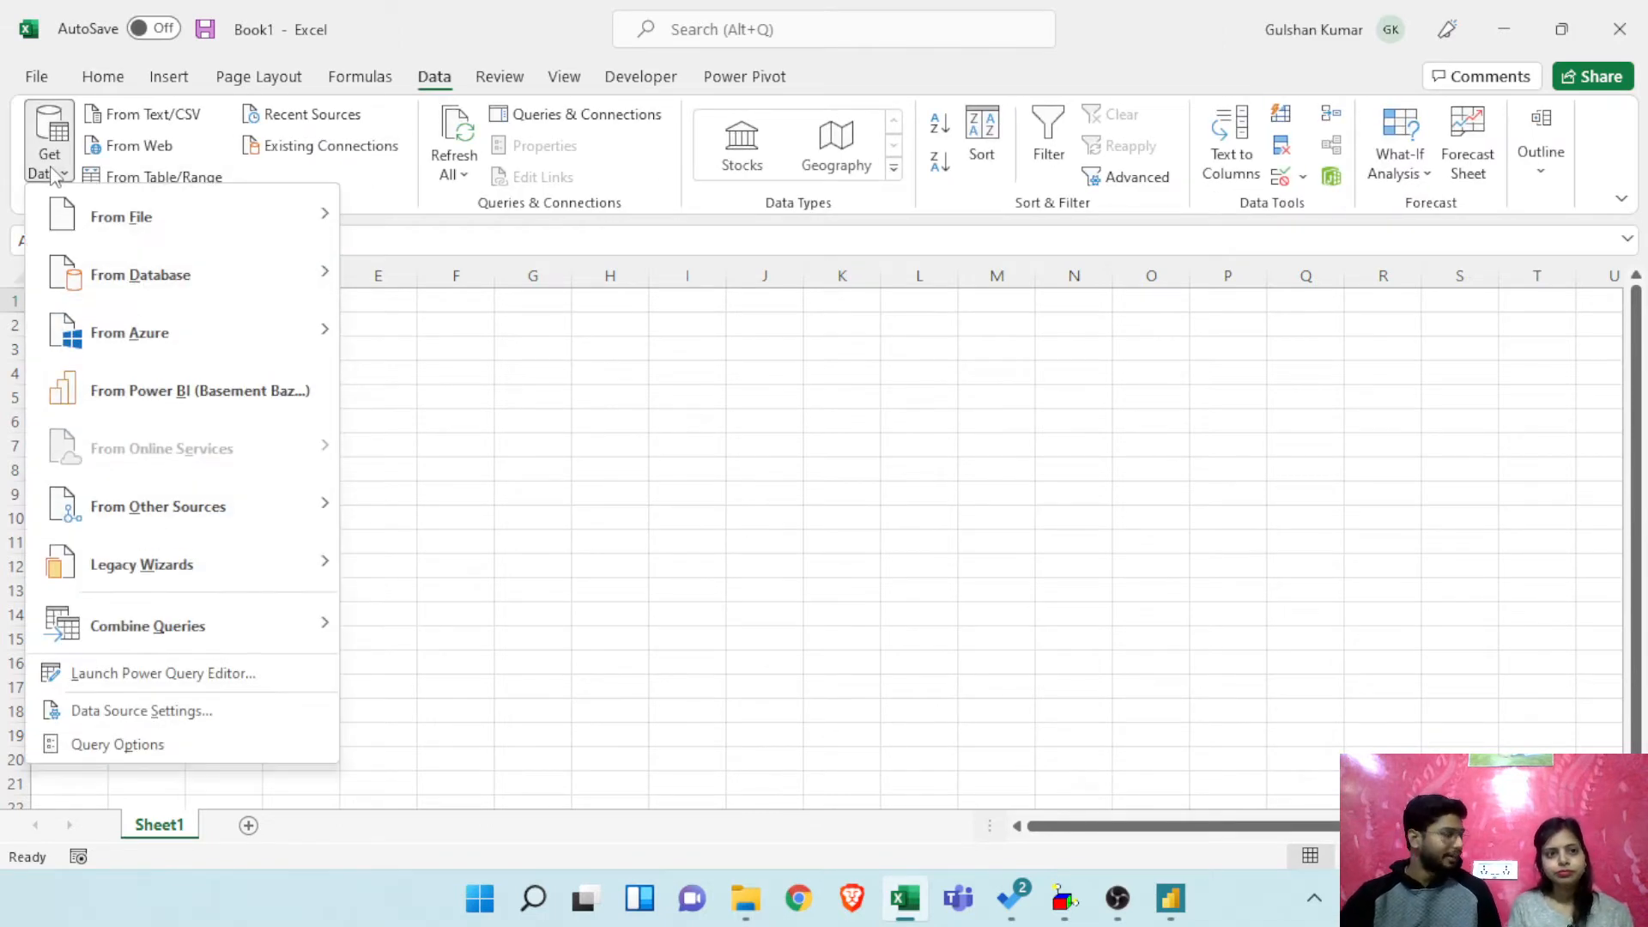
click(1171, 898)
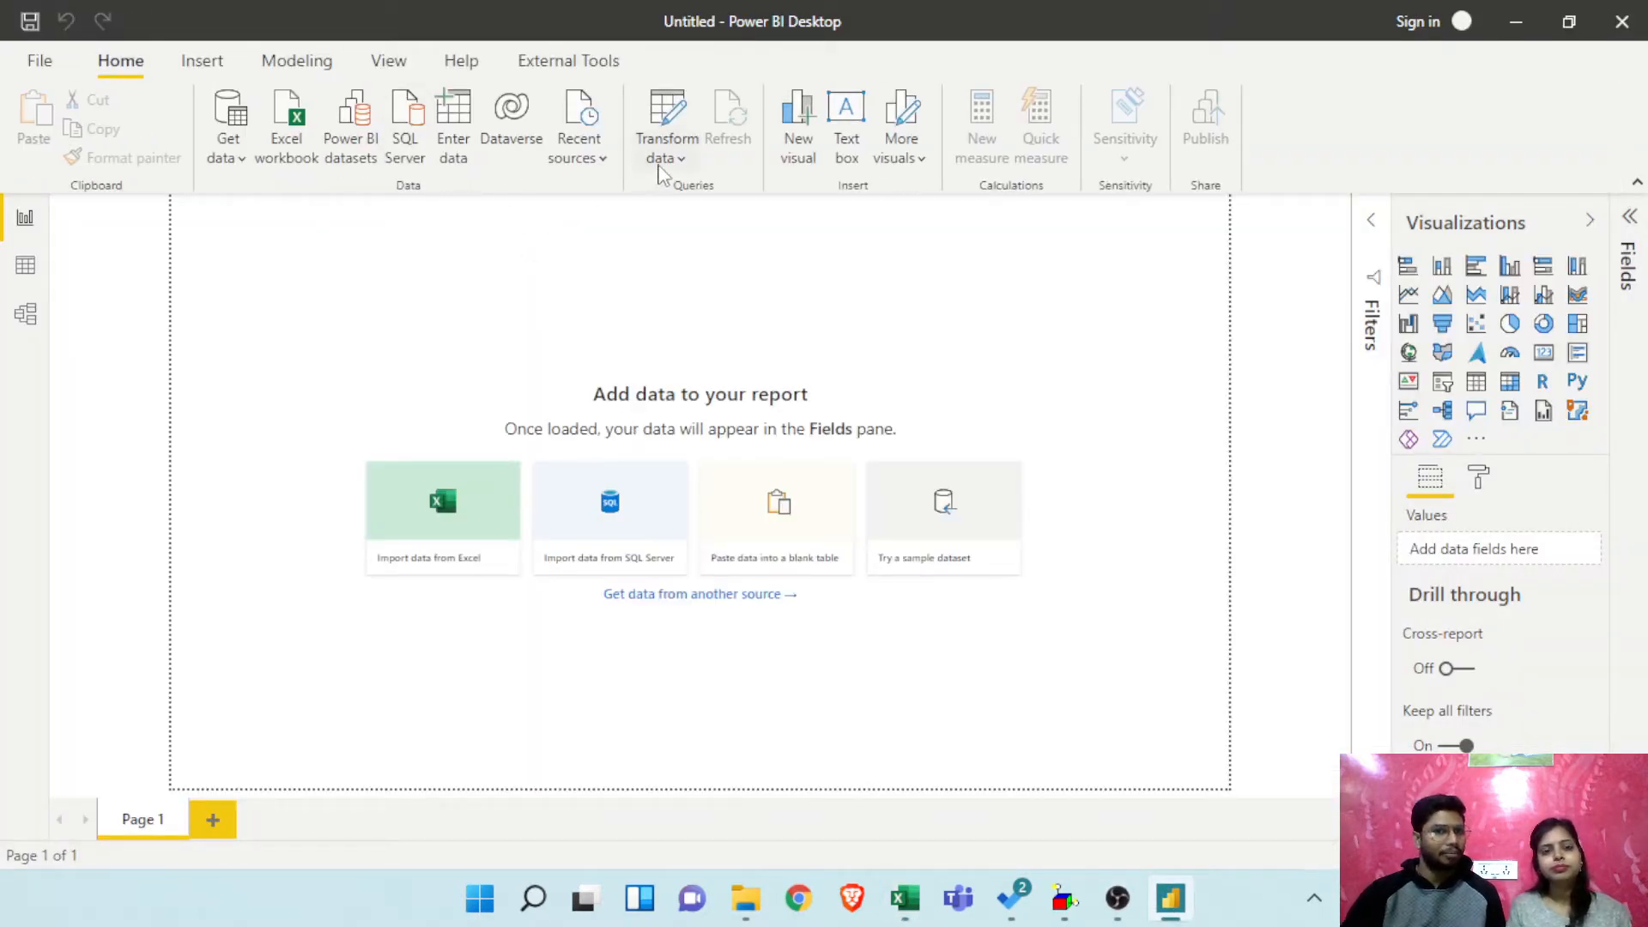
click(668, 159)
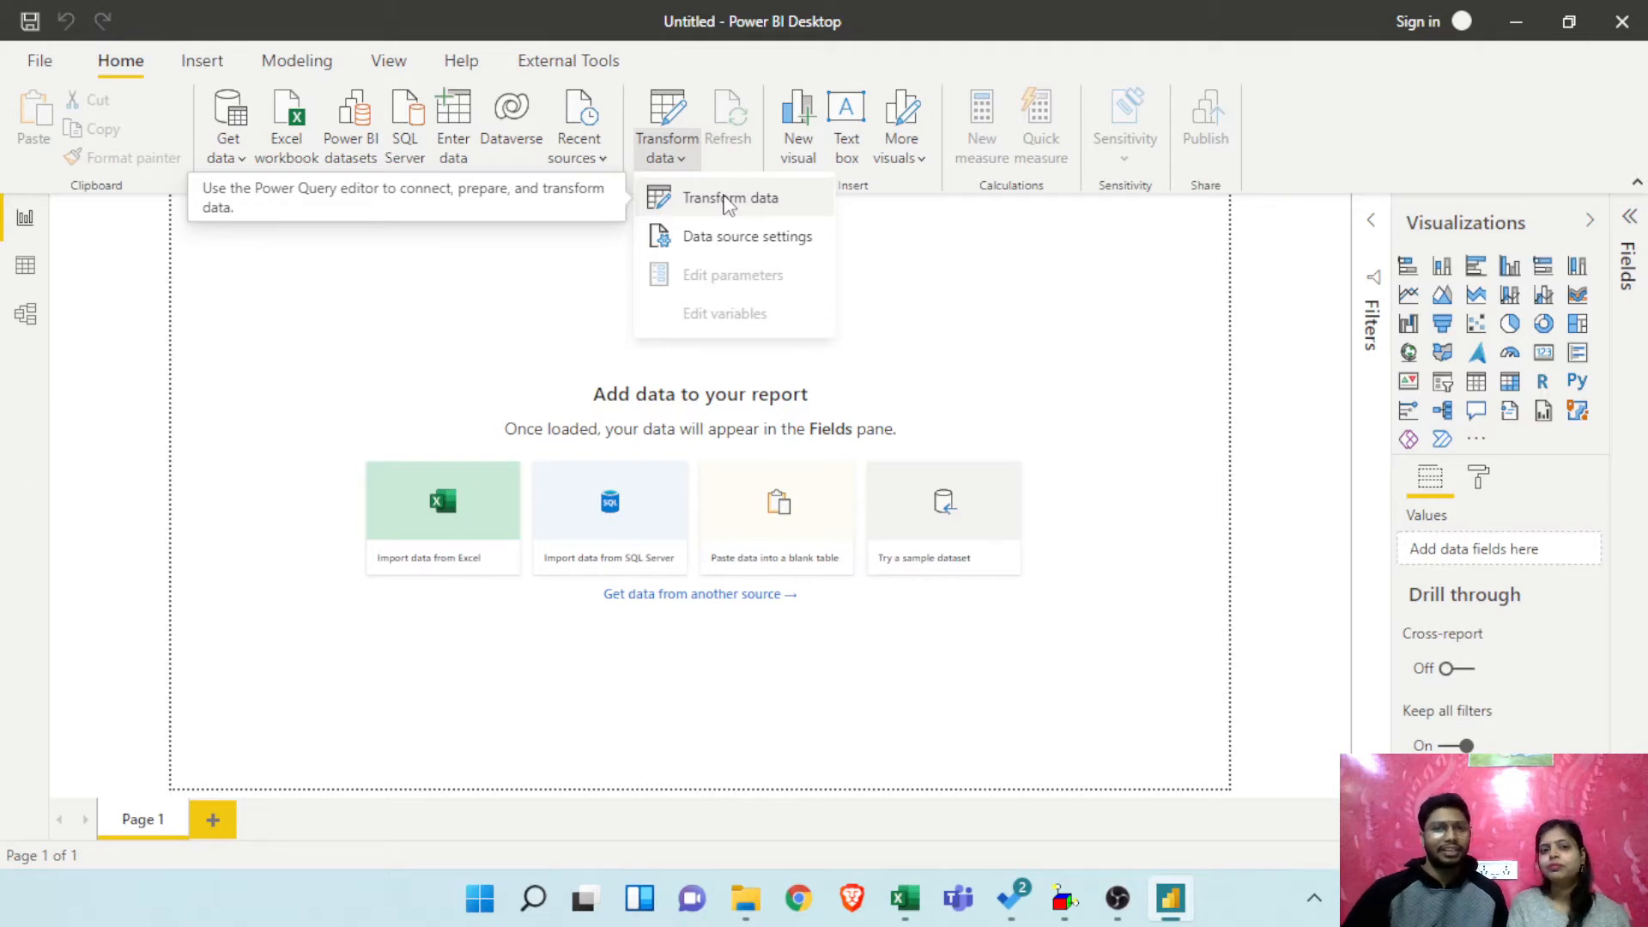
click(922, 249)
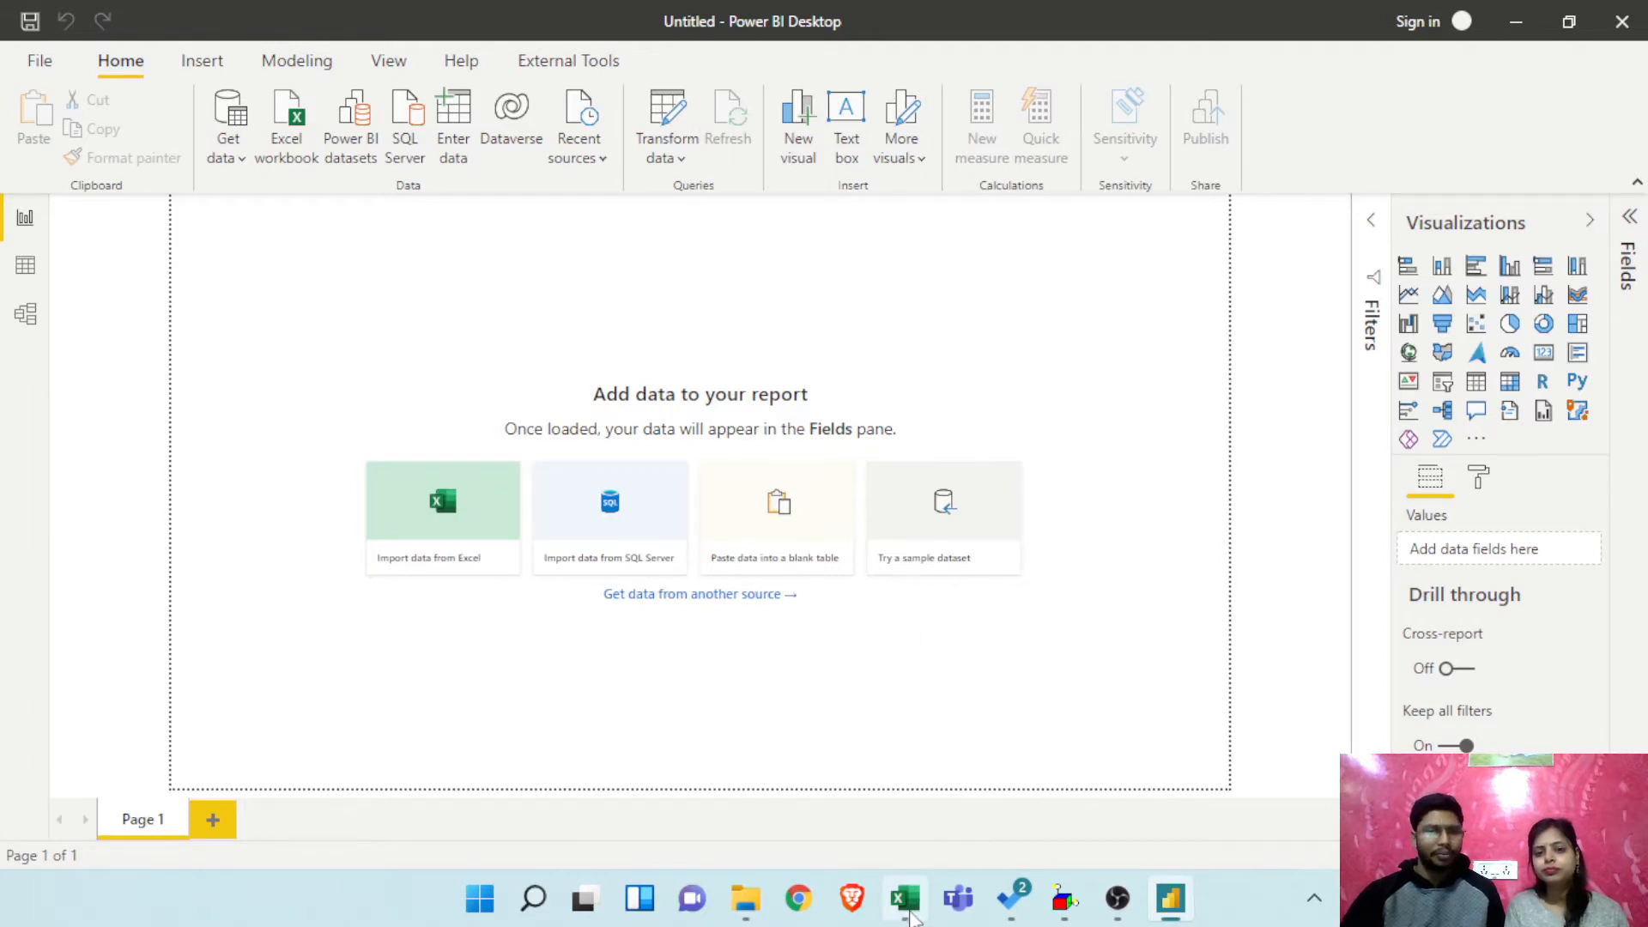
Step: Switch back to Excel and close the blank workbook Book1
click(907, 900)
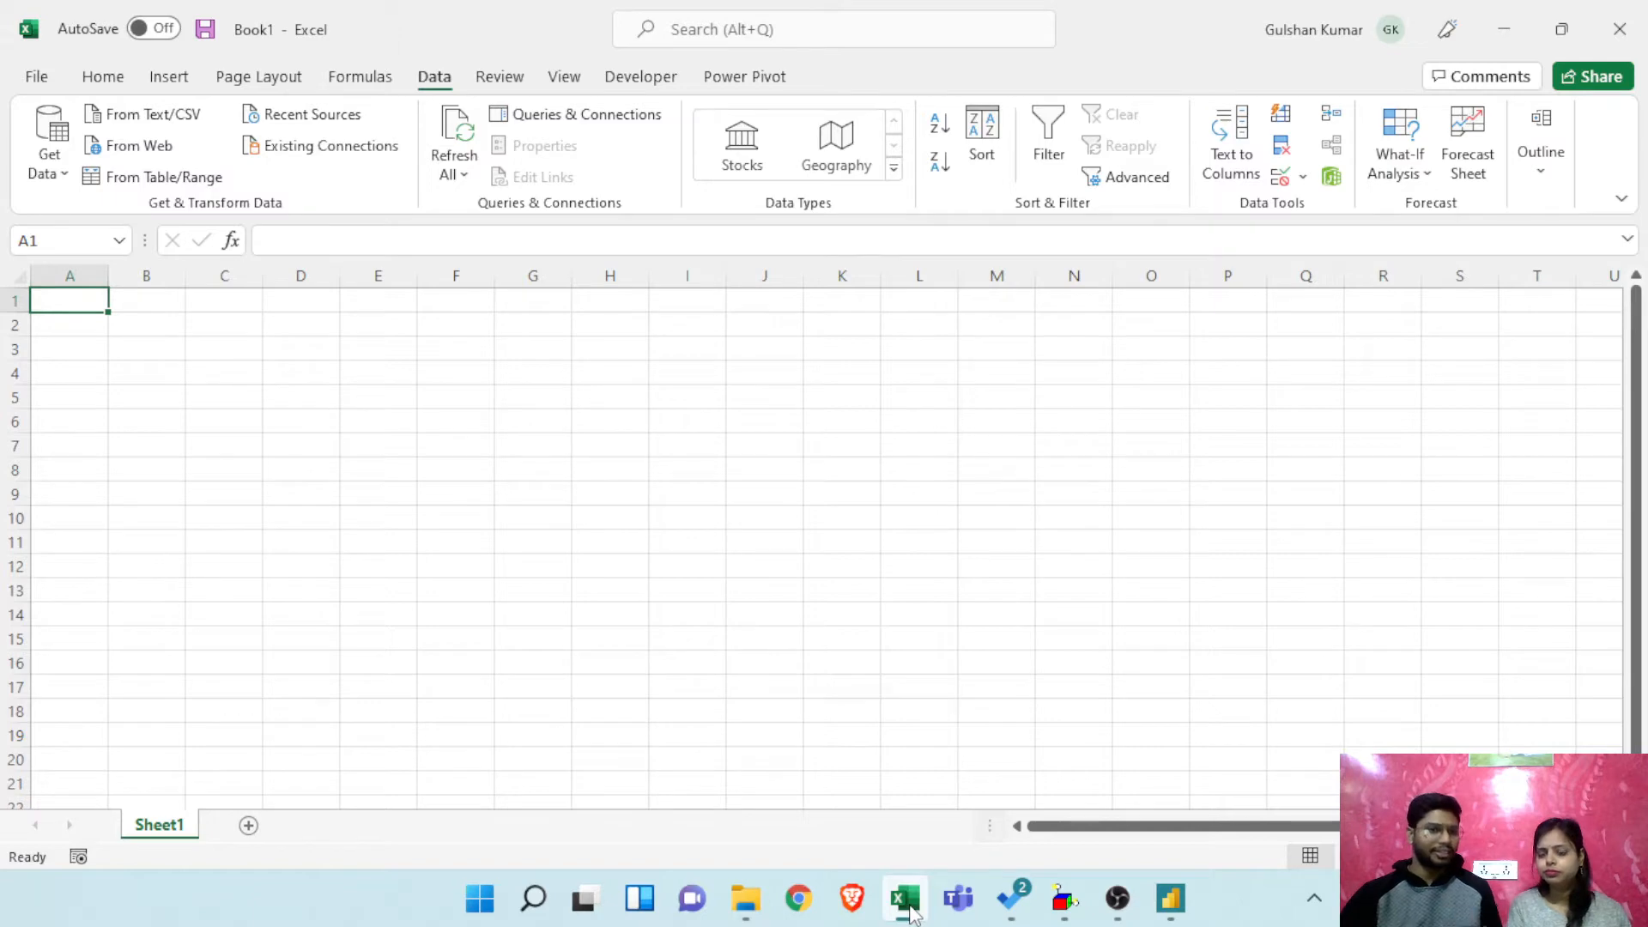
click(906, 899)
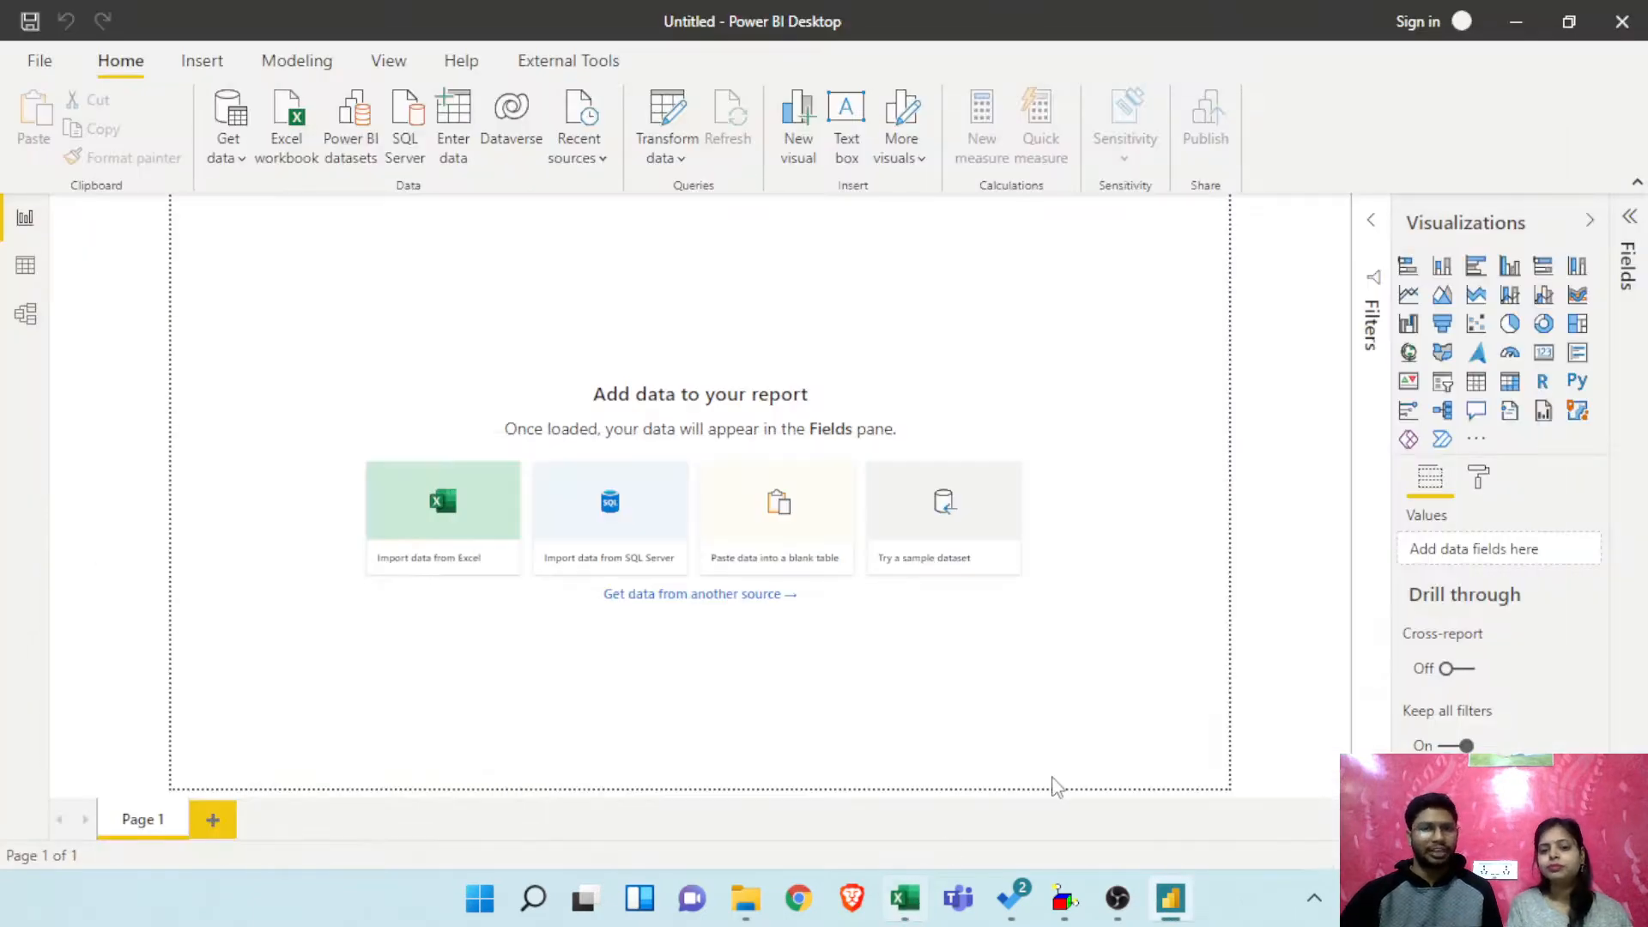
click(907, 900)
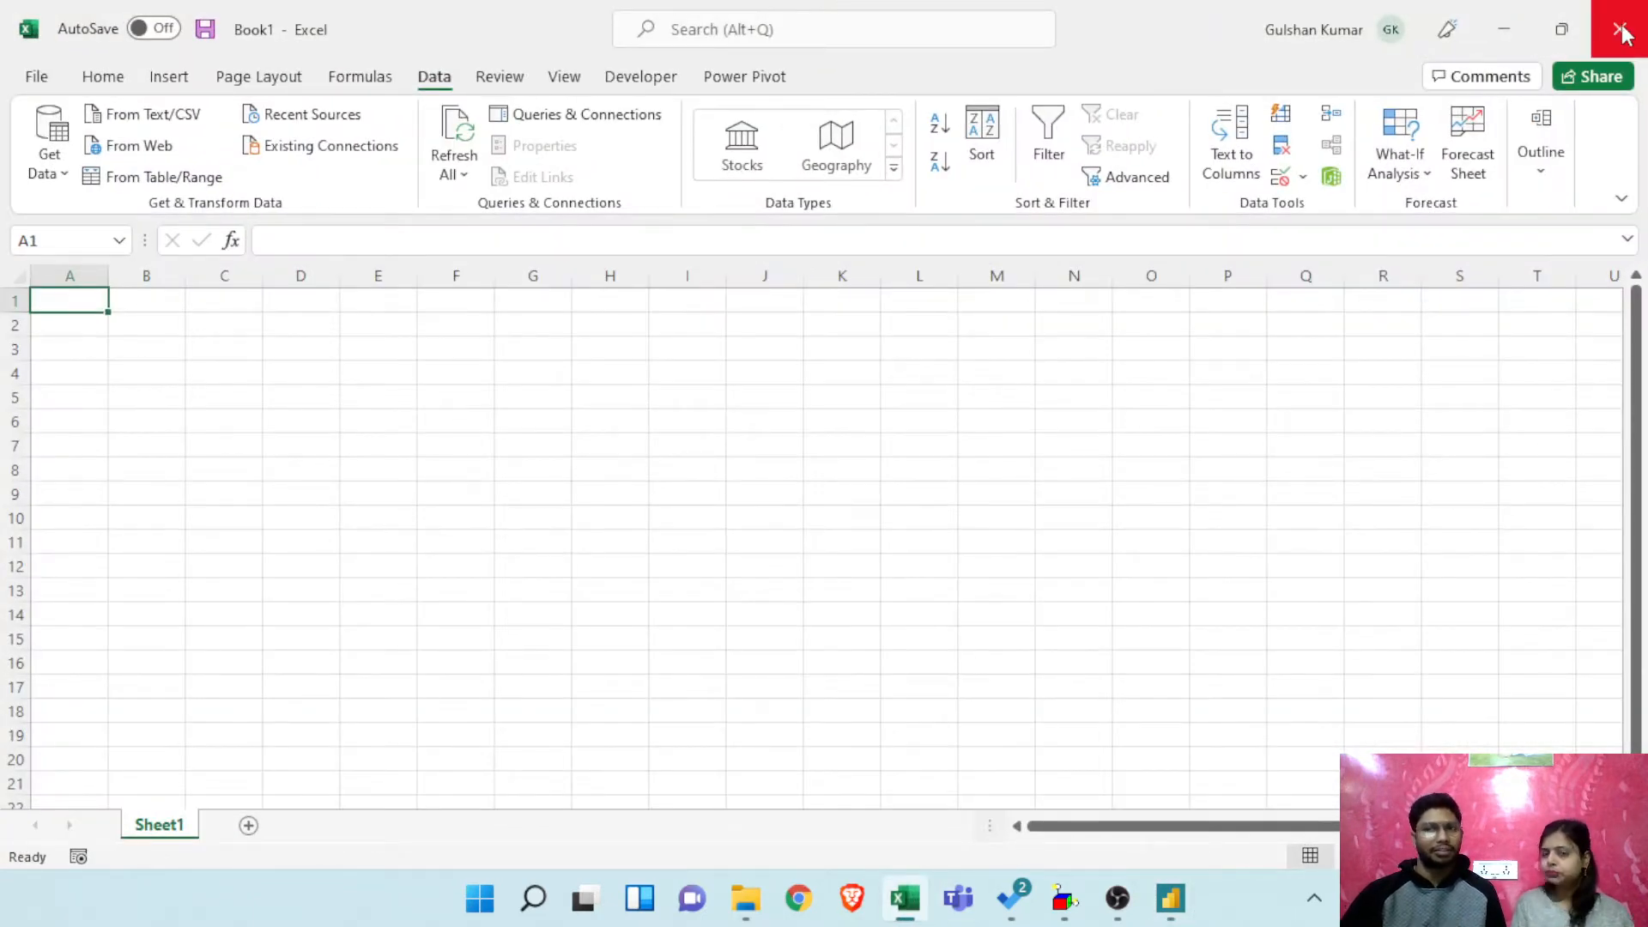
click(1622, 19)
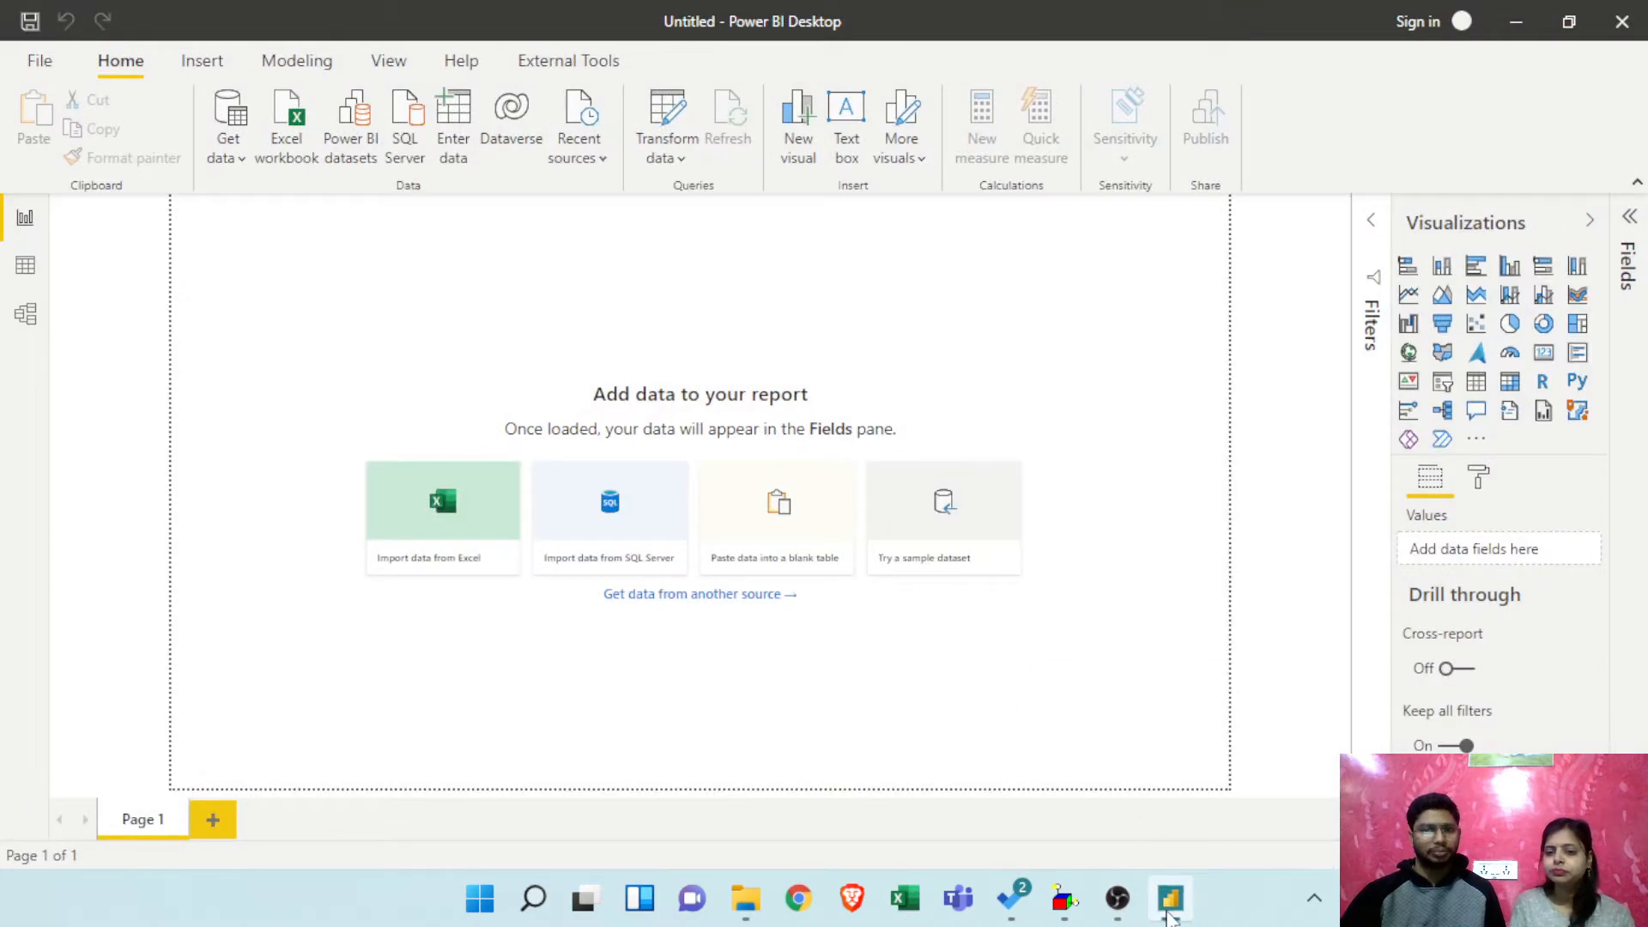
Step: In Power BI Desktop, view the common data sources and open the Power Query Editor
click(1172, 899)
click(1172, 899)
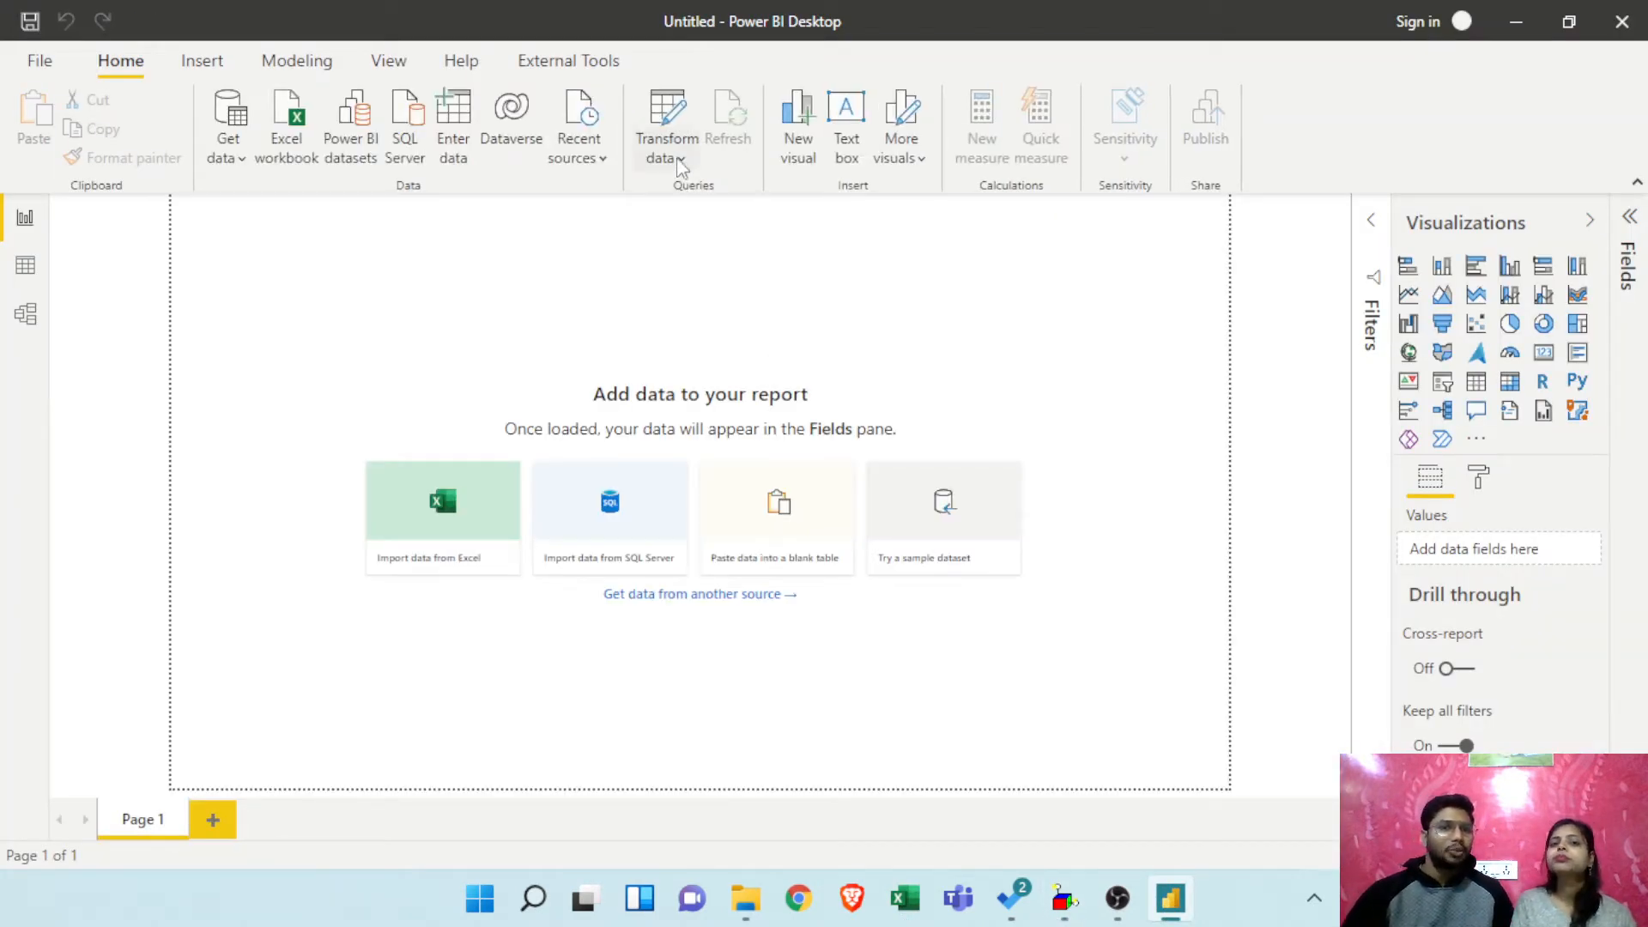
click(680, 159)
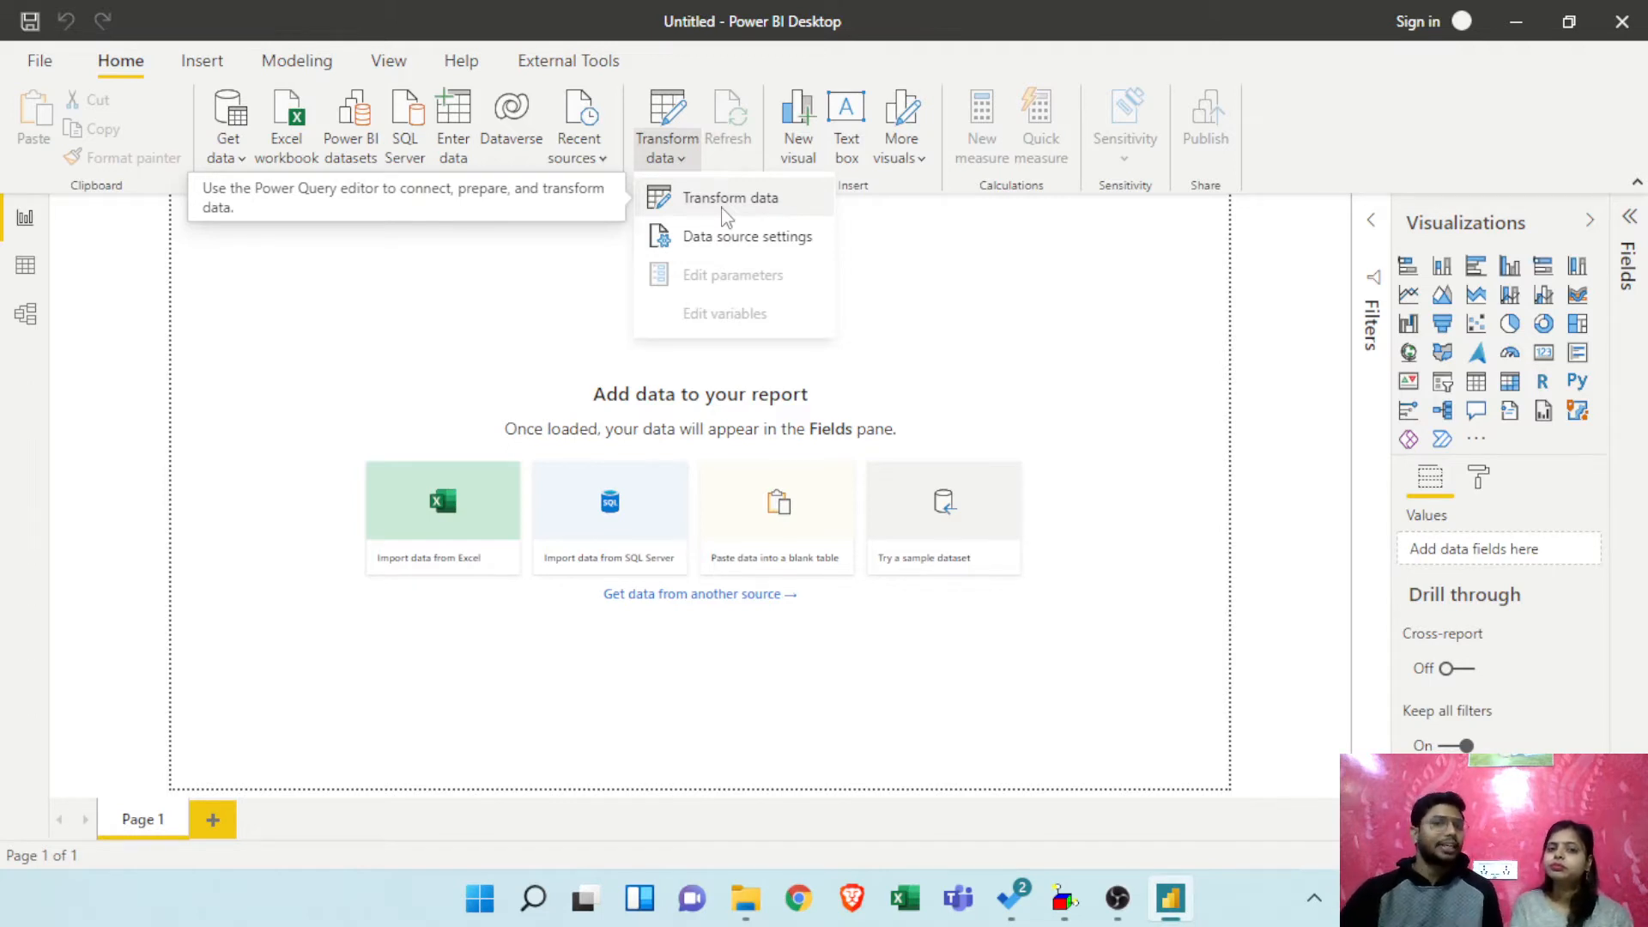
click(241, 165)
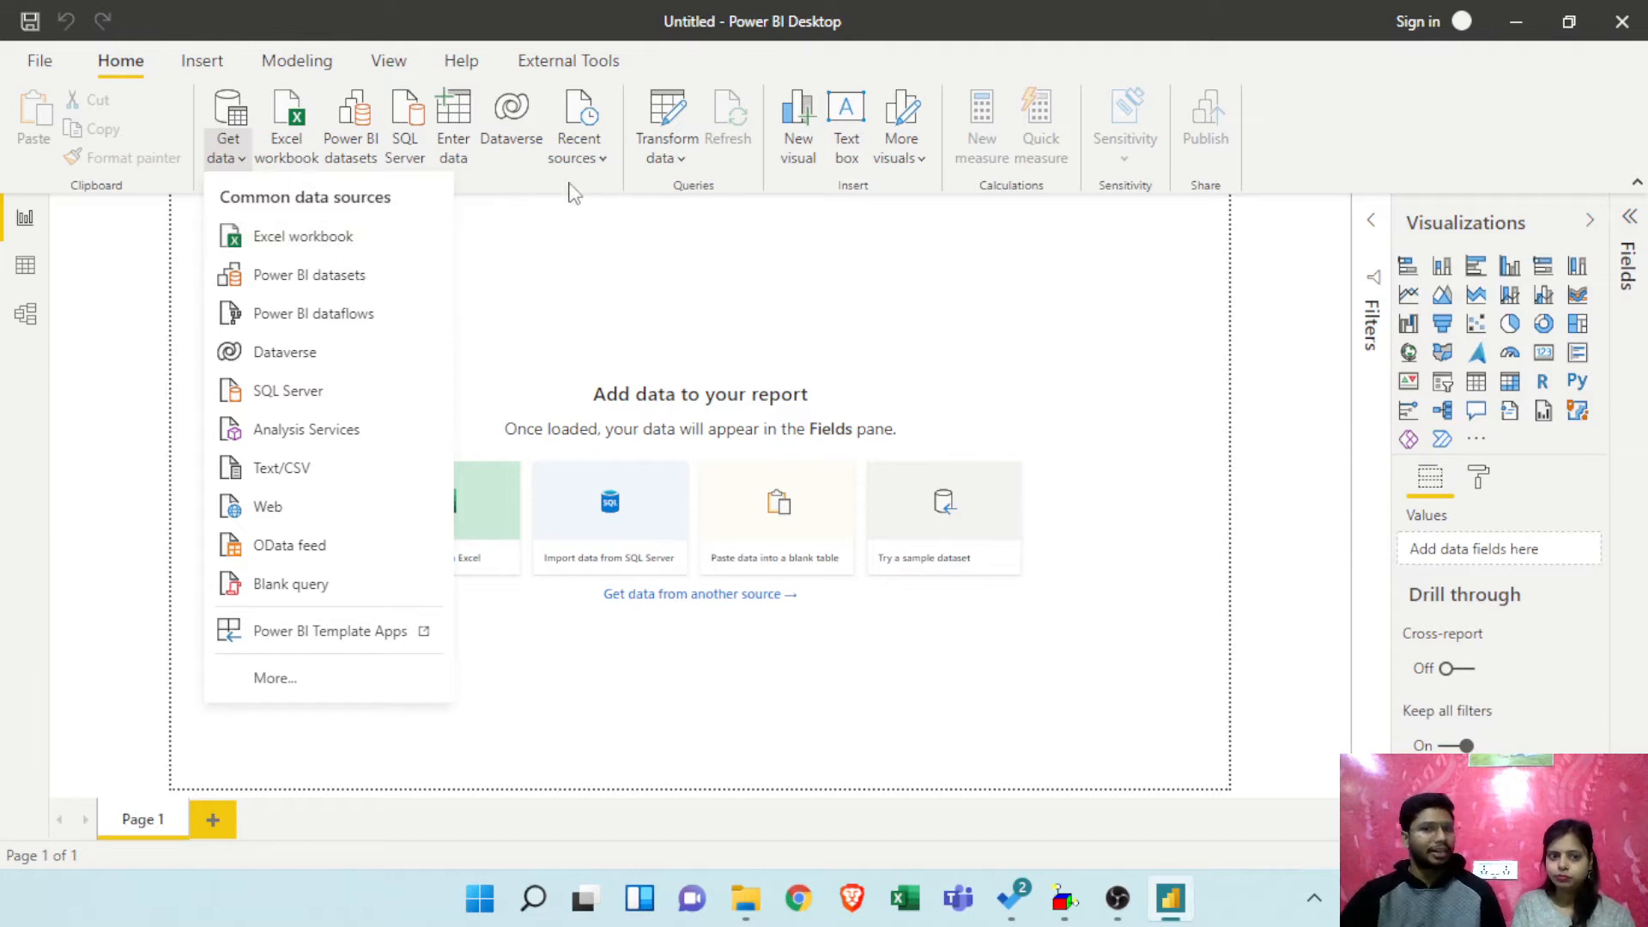
click(676, 153)
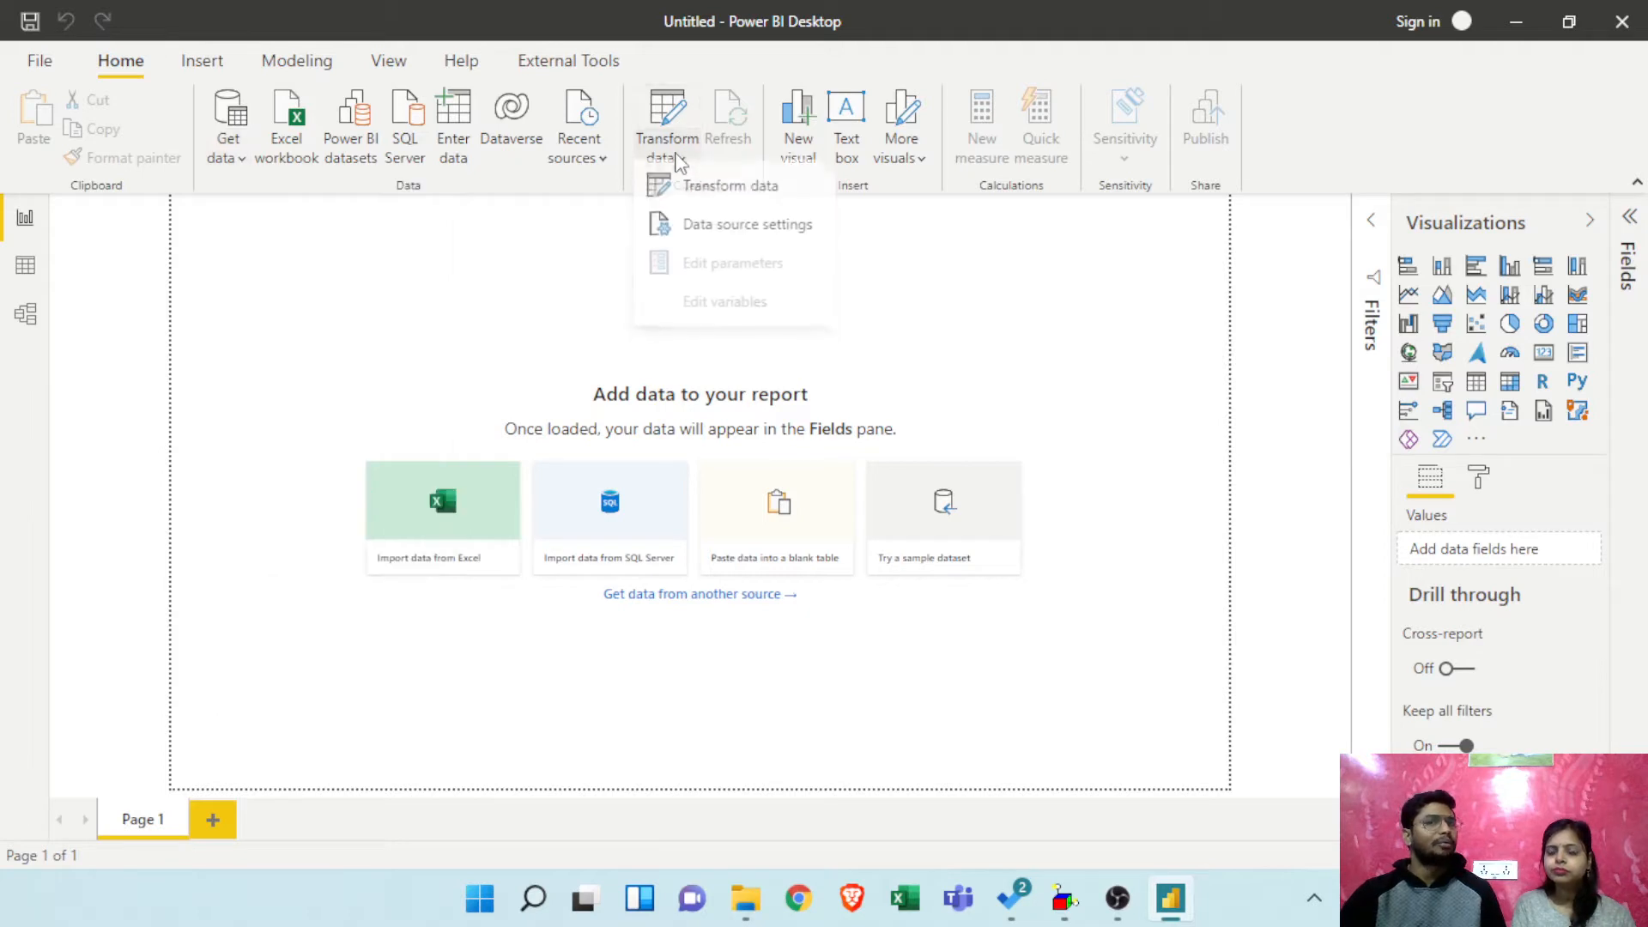
click(689, 203)
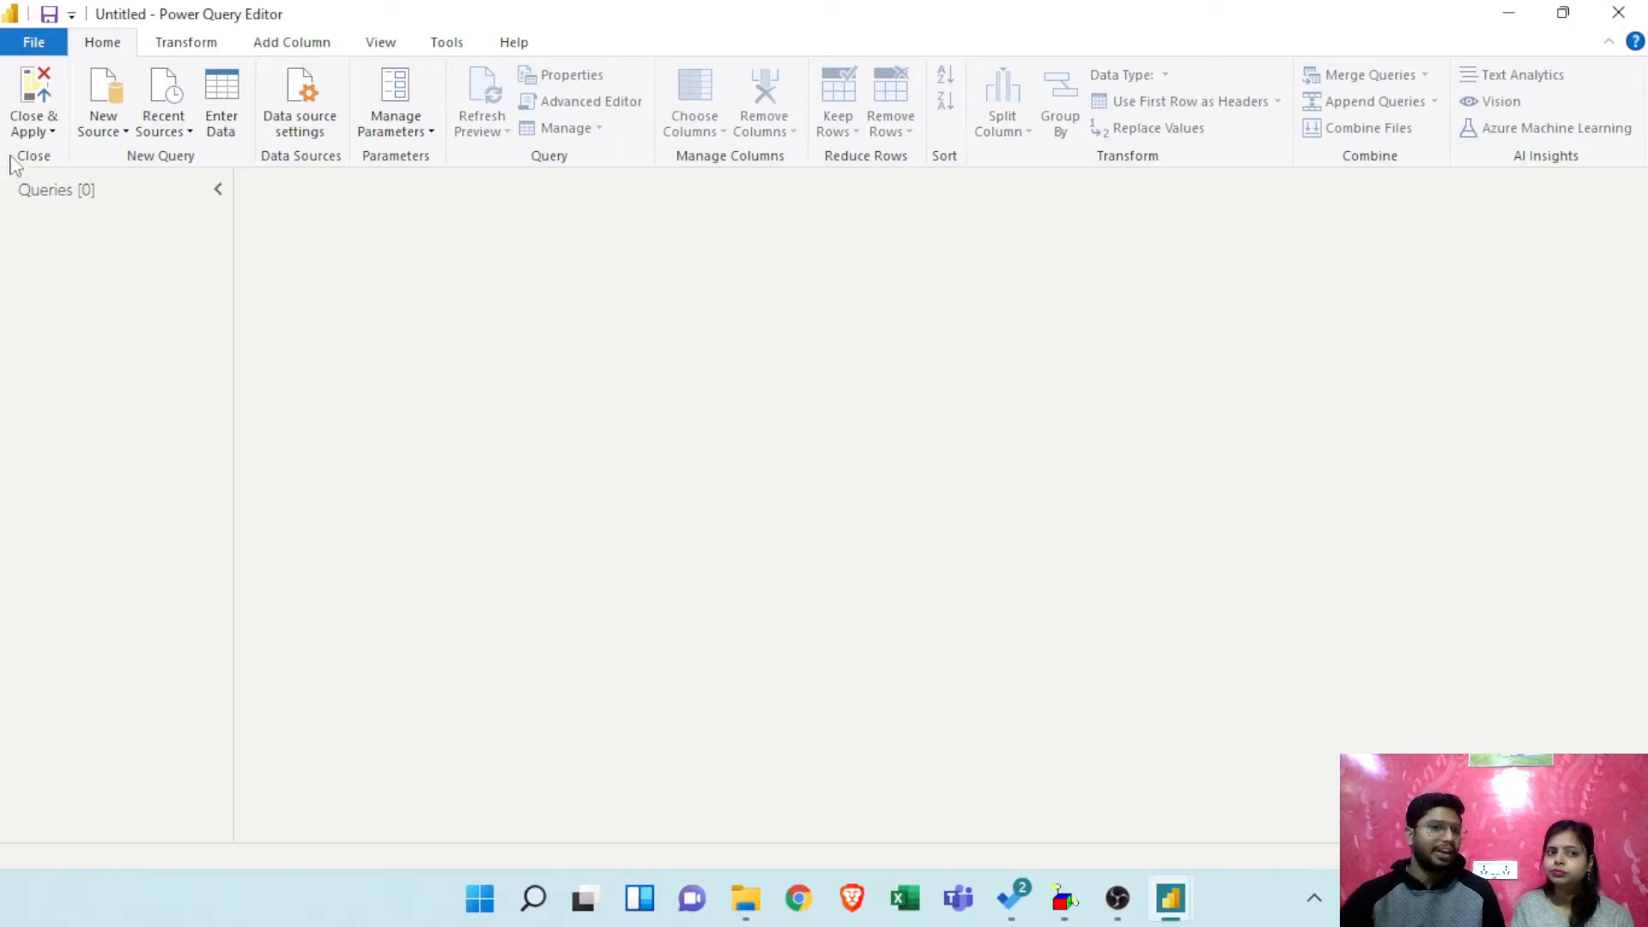
Step: Start a new query with the Text/CSV connector from the full list of data sources
click(108, 136)
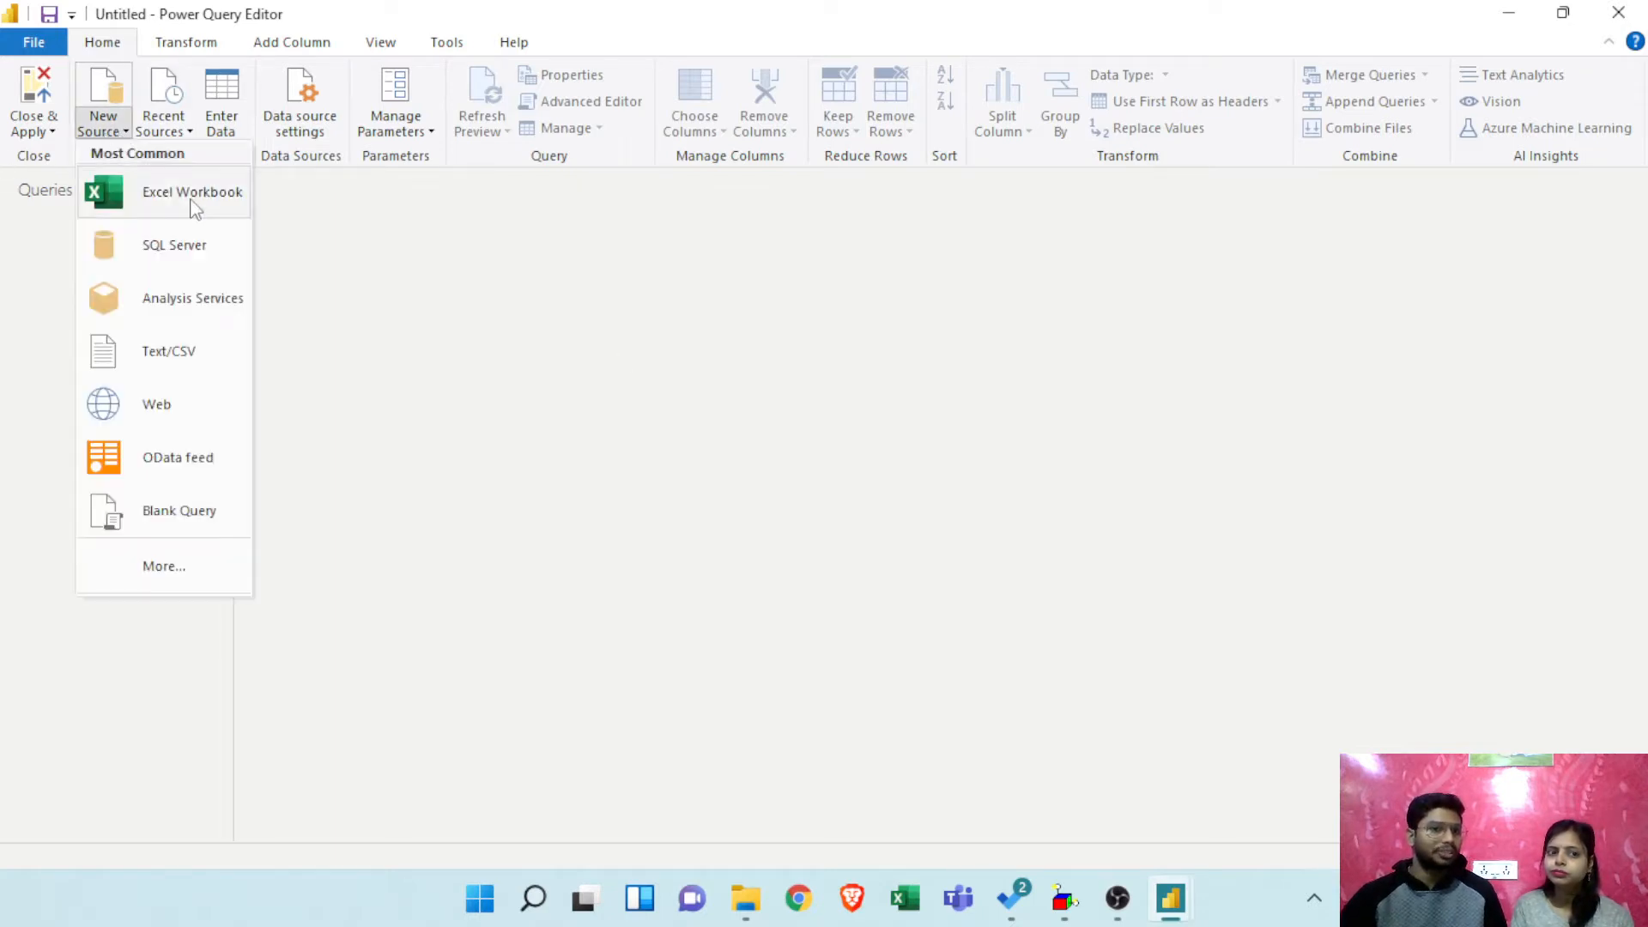
right_click(176, 573)
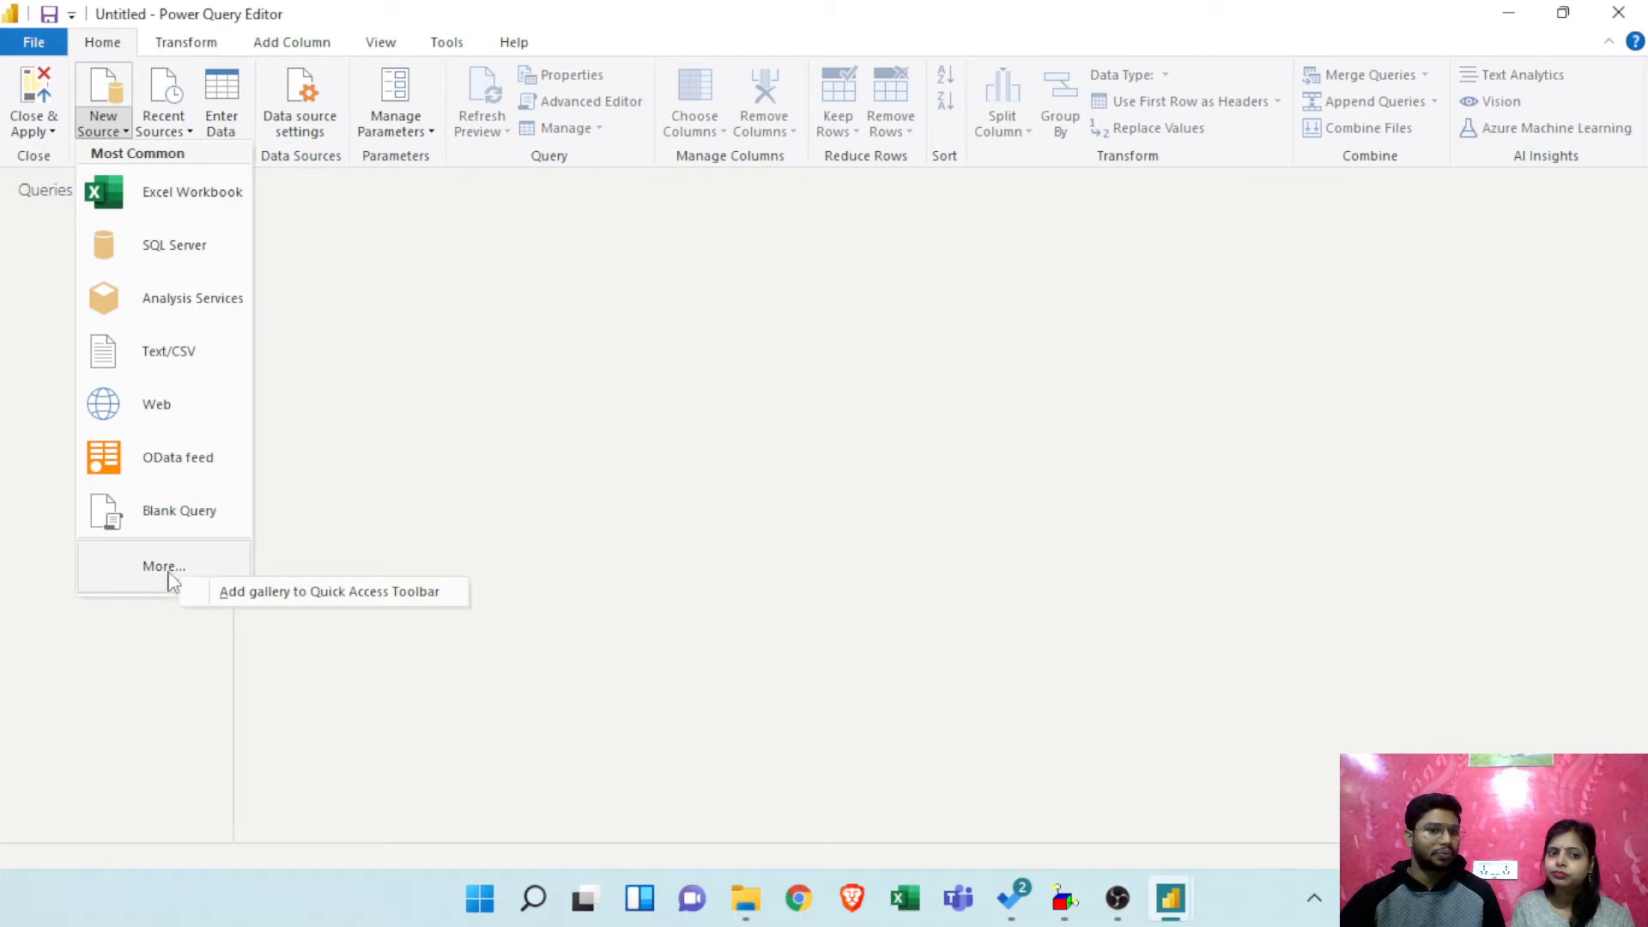
click(161, 569)
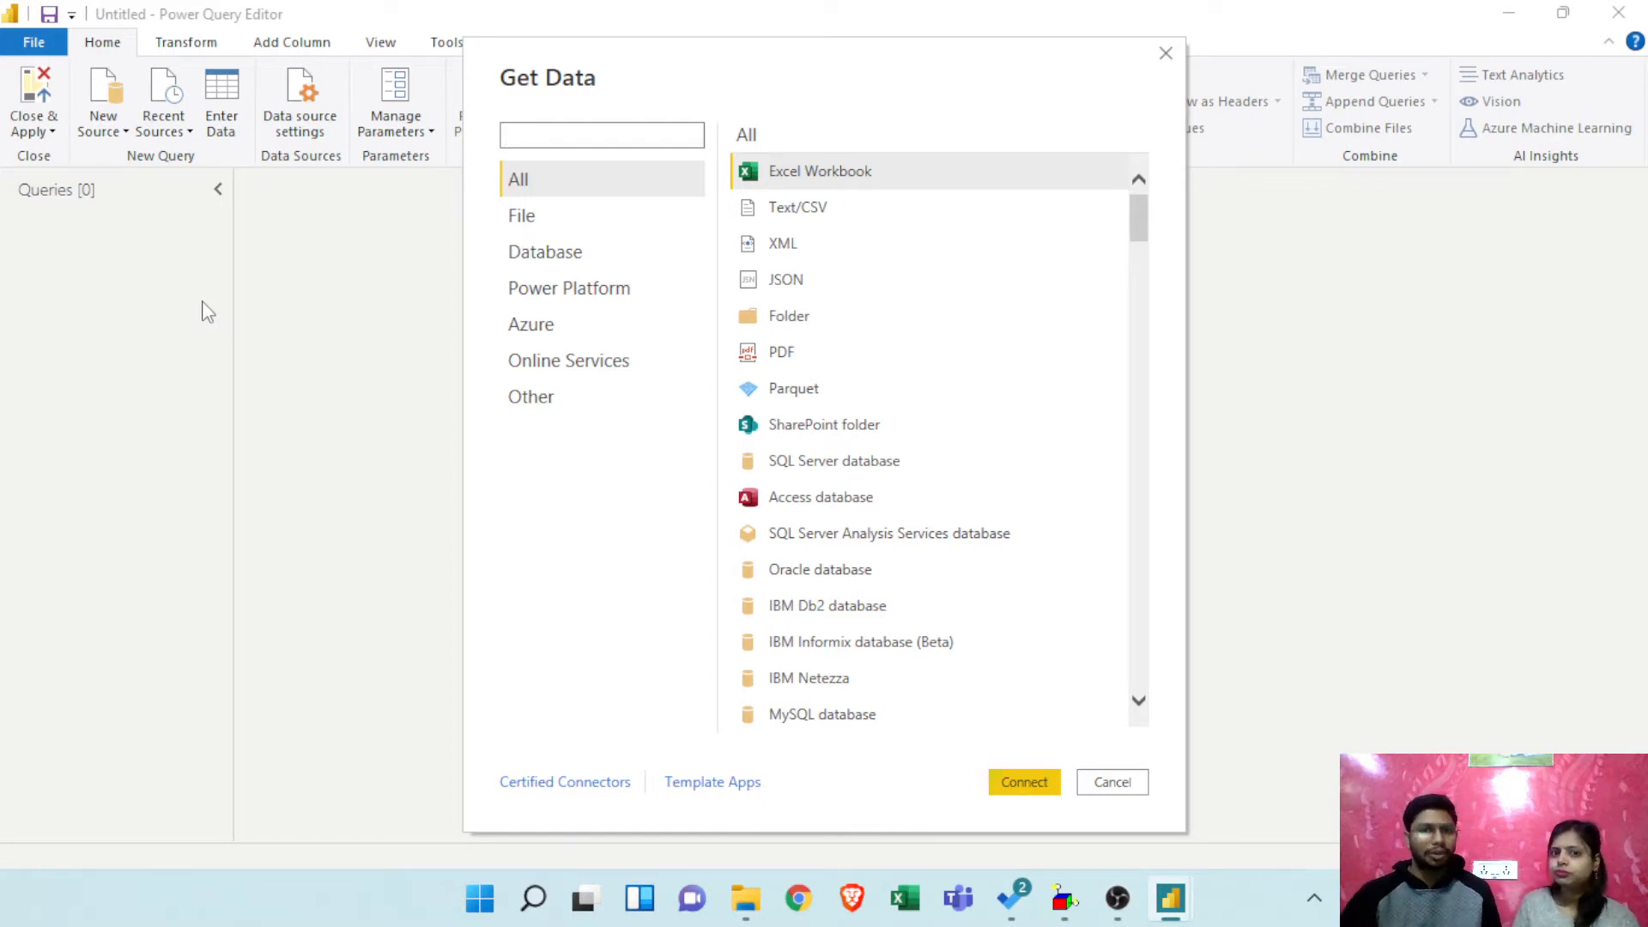
click(799, 214)
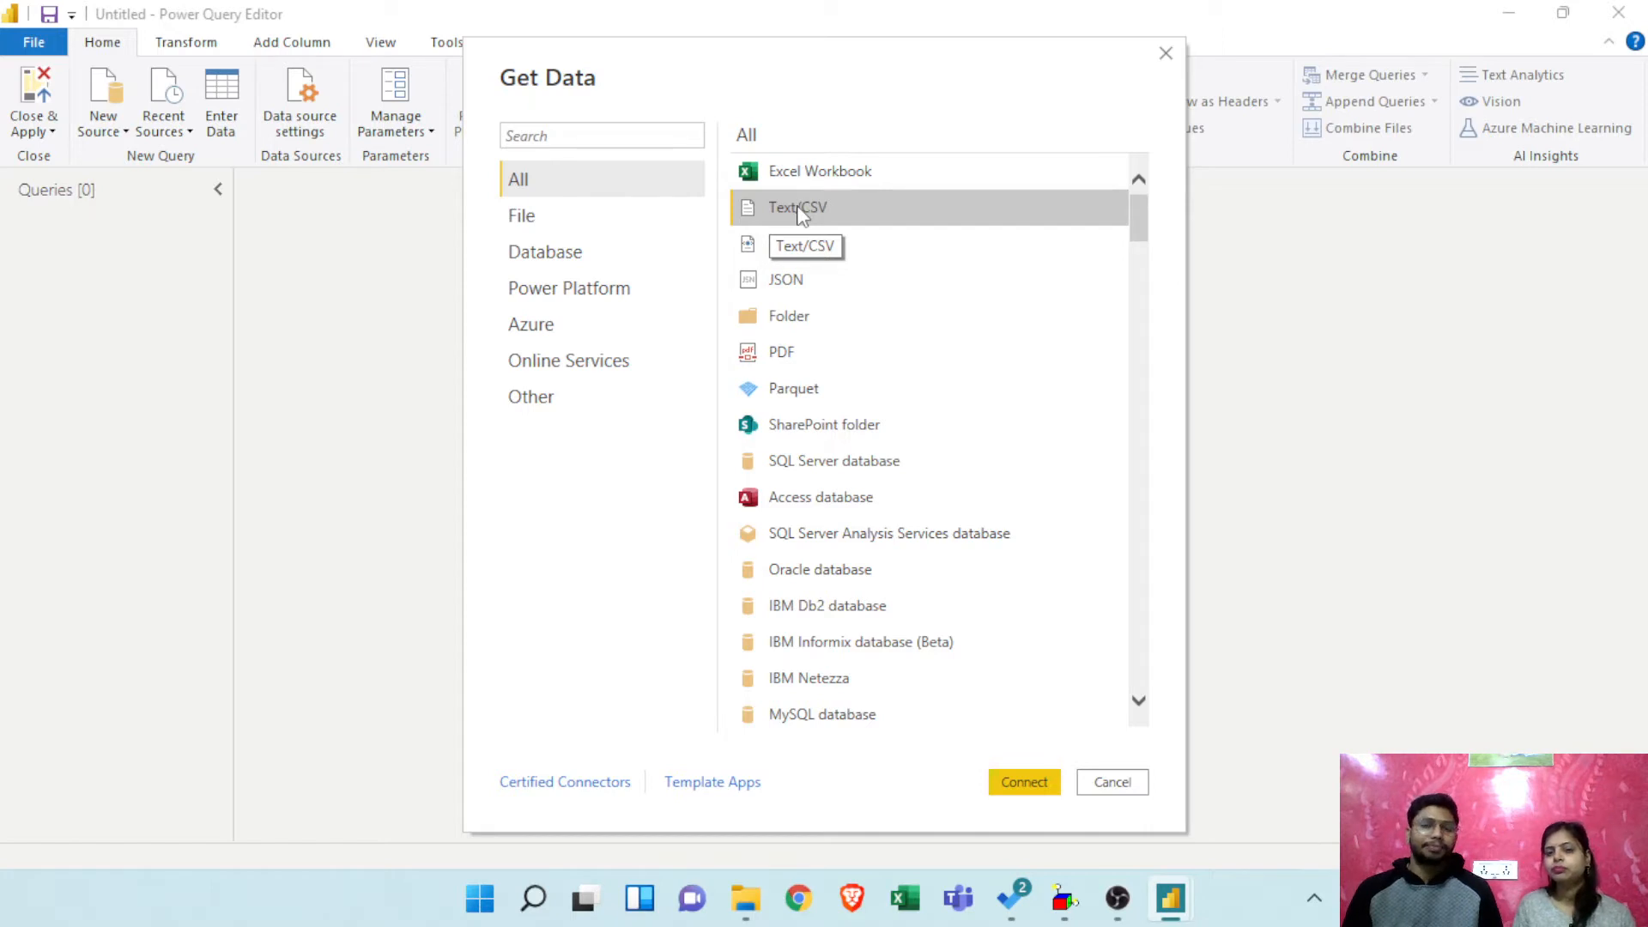
click(803, 217)
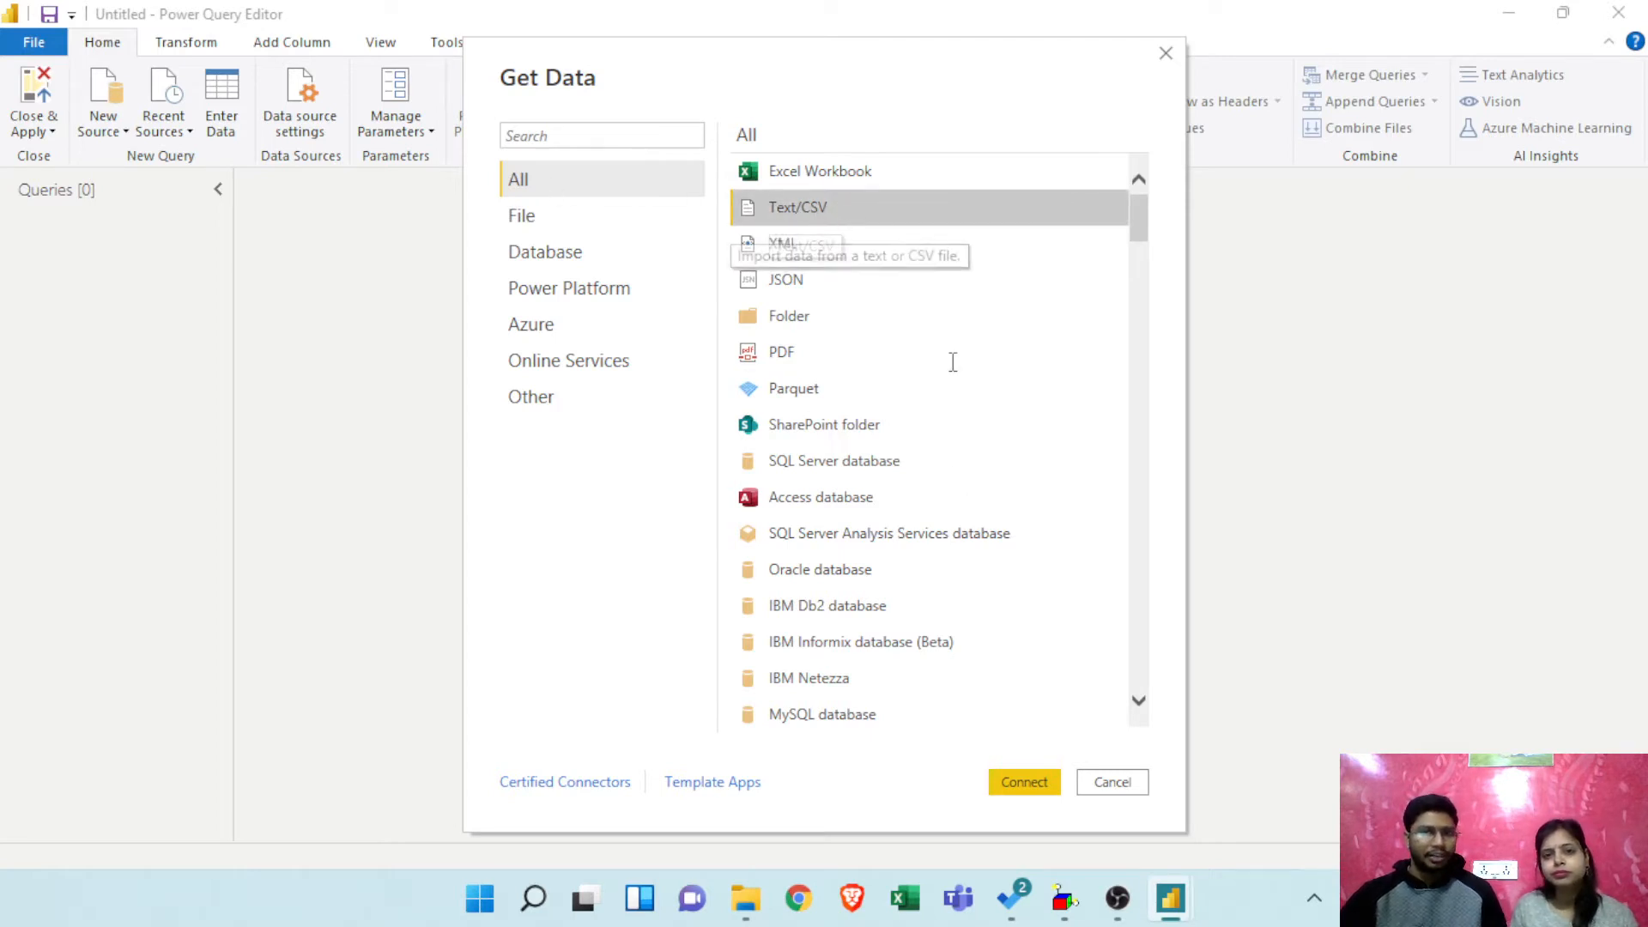
click(1039, 782)
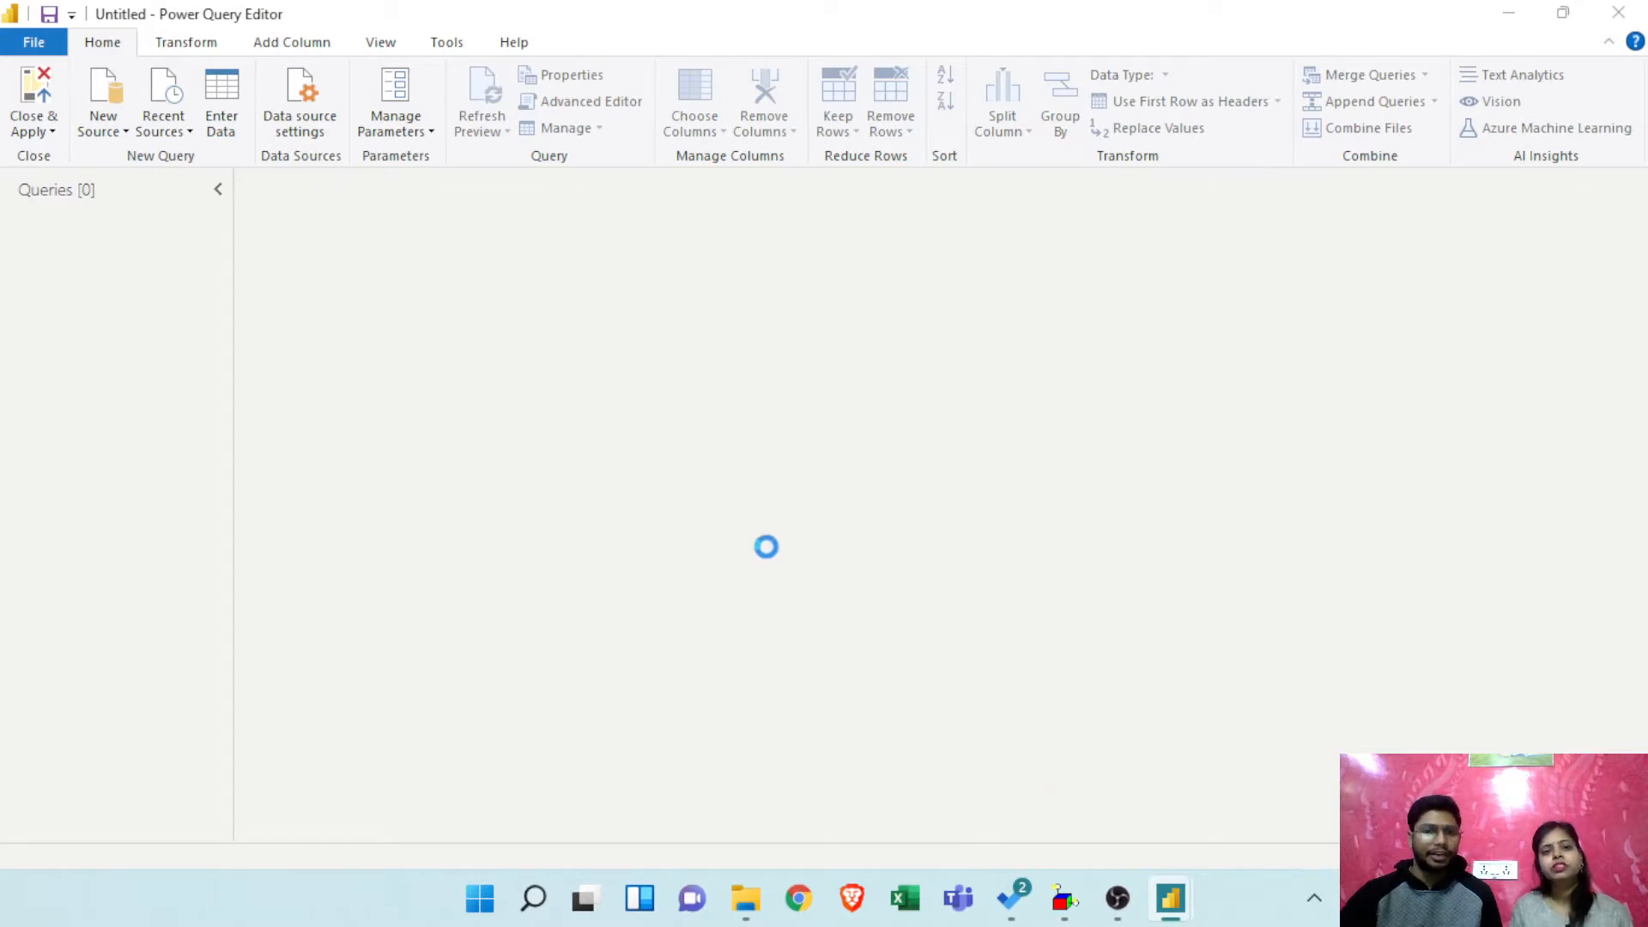
mouse_move(346, 22)
mouse_down()
mouse_move(663, 154)
mouse_move(618, 107)
mouse_up()
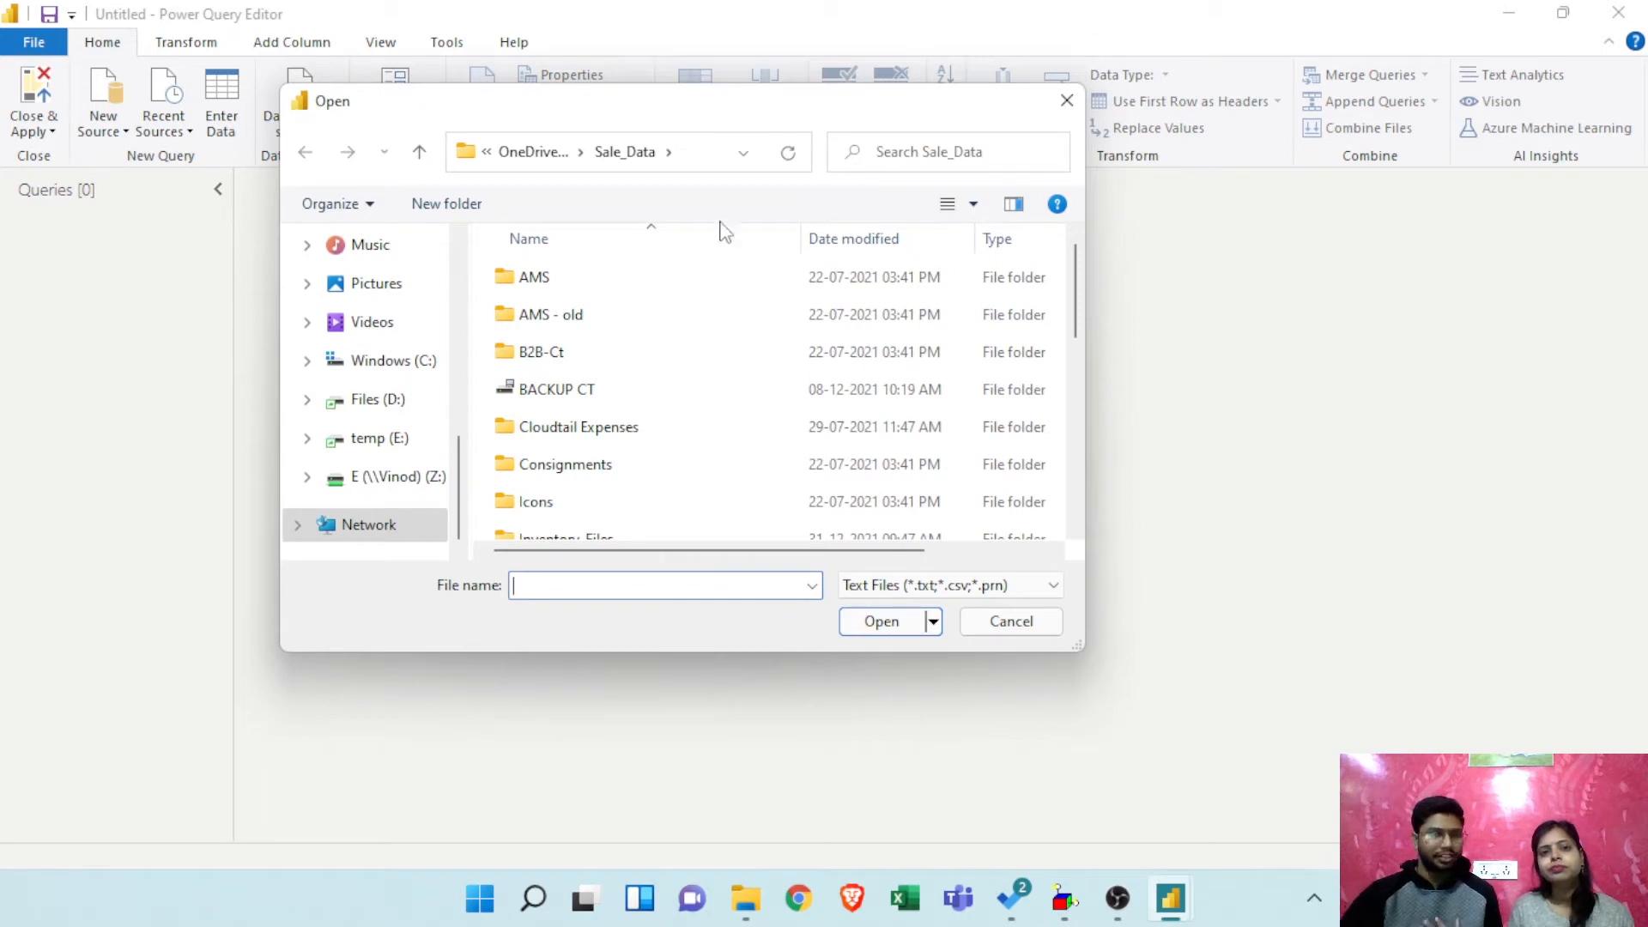
Step: Copy the Ch01 Examples folder path in File Explorer and browse to that folder in the Power Query file dialog
click(745, 899)
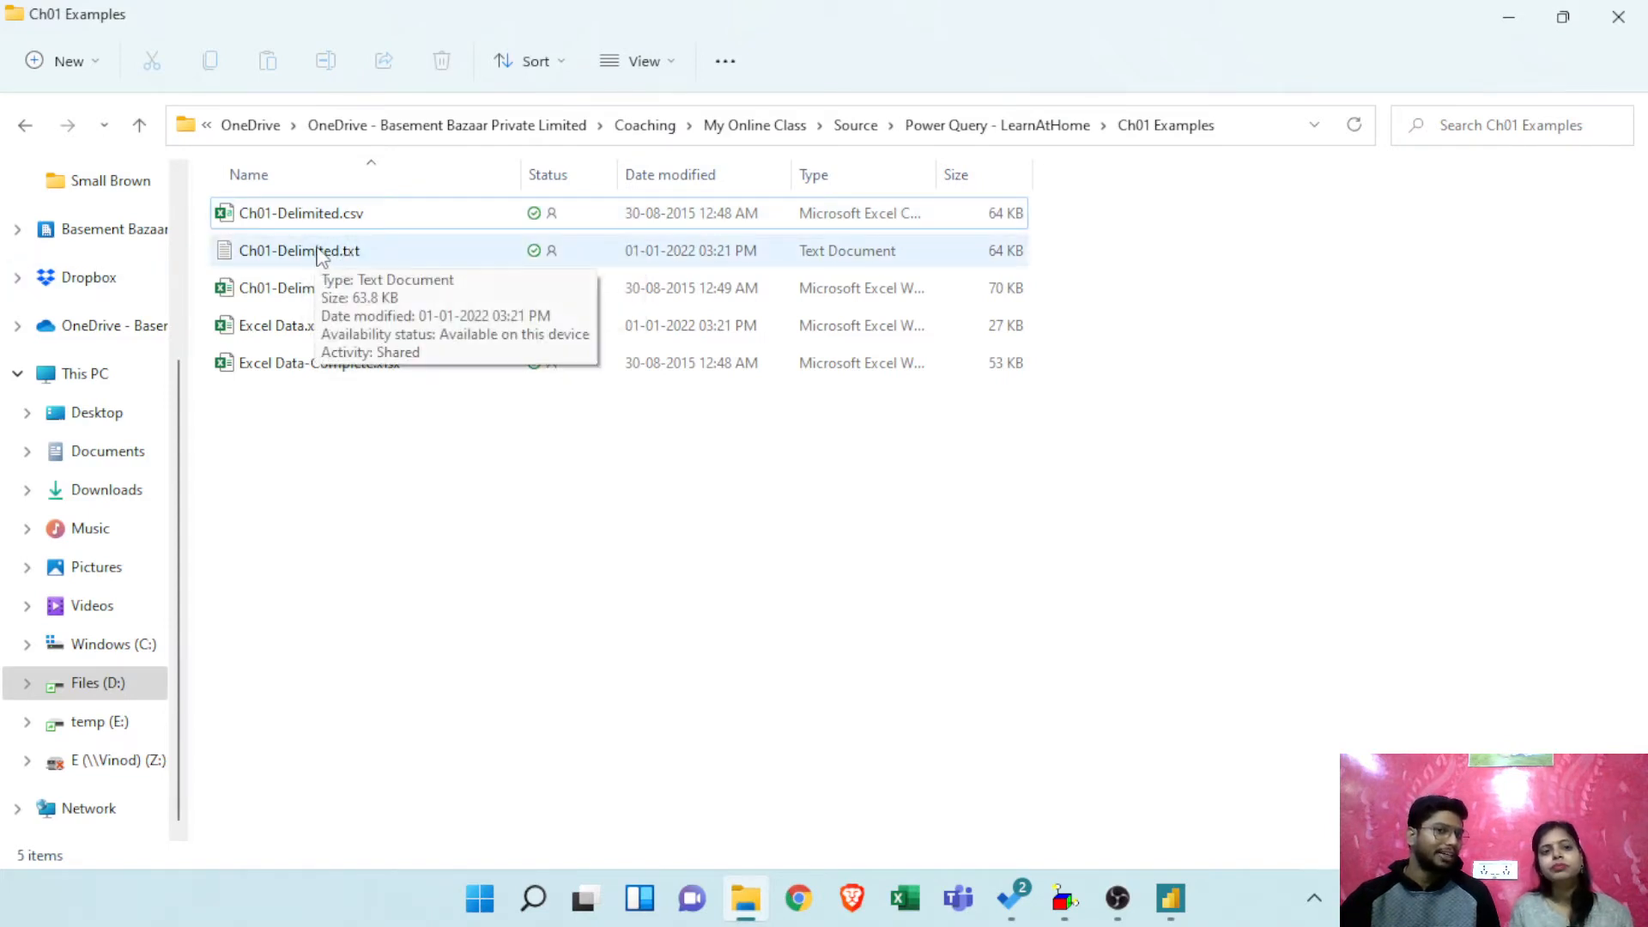
click(334, 221)
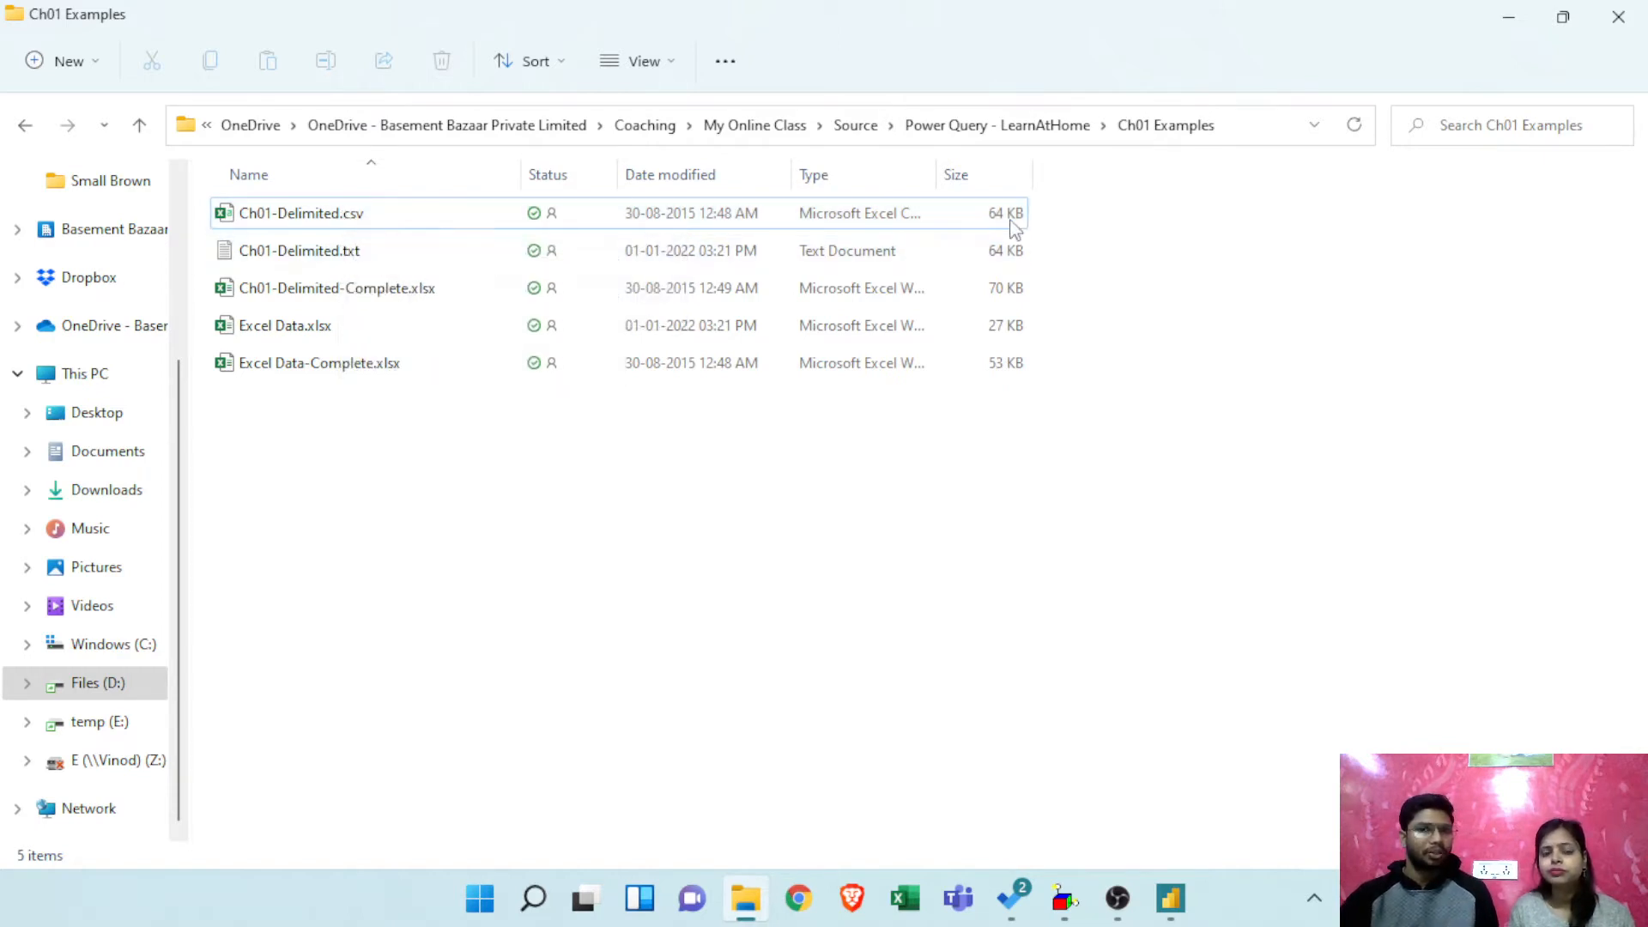
click(1247, 129)
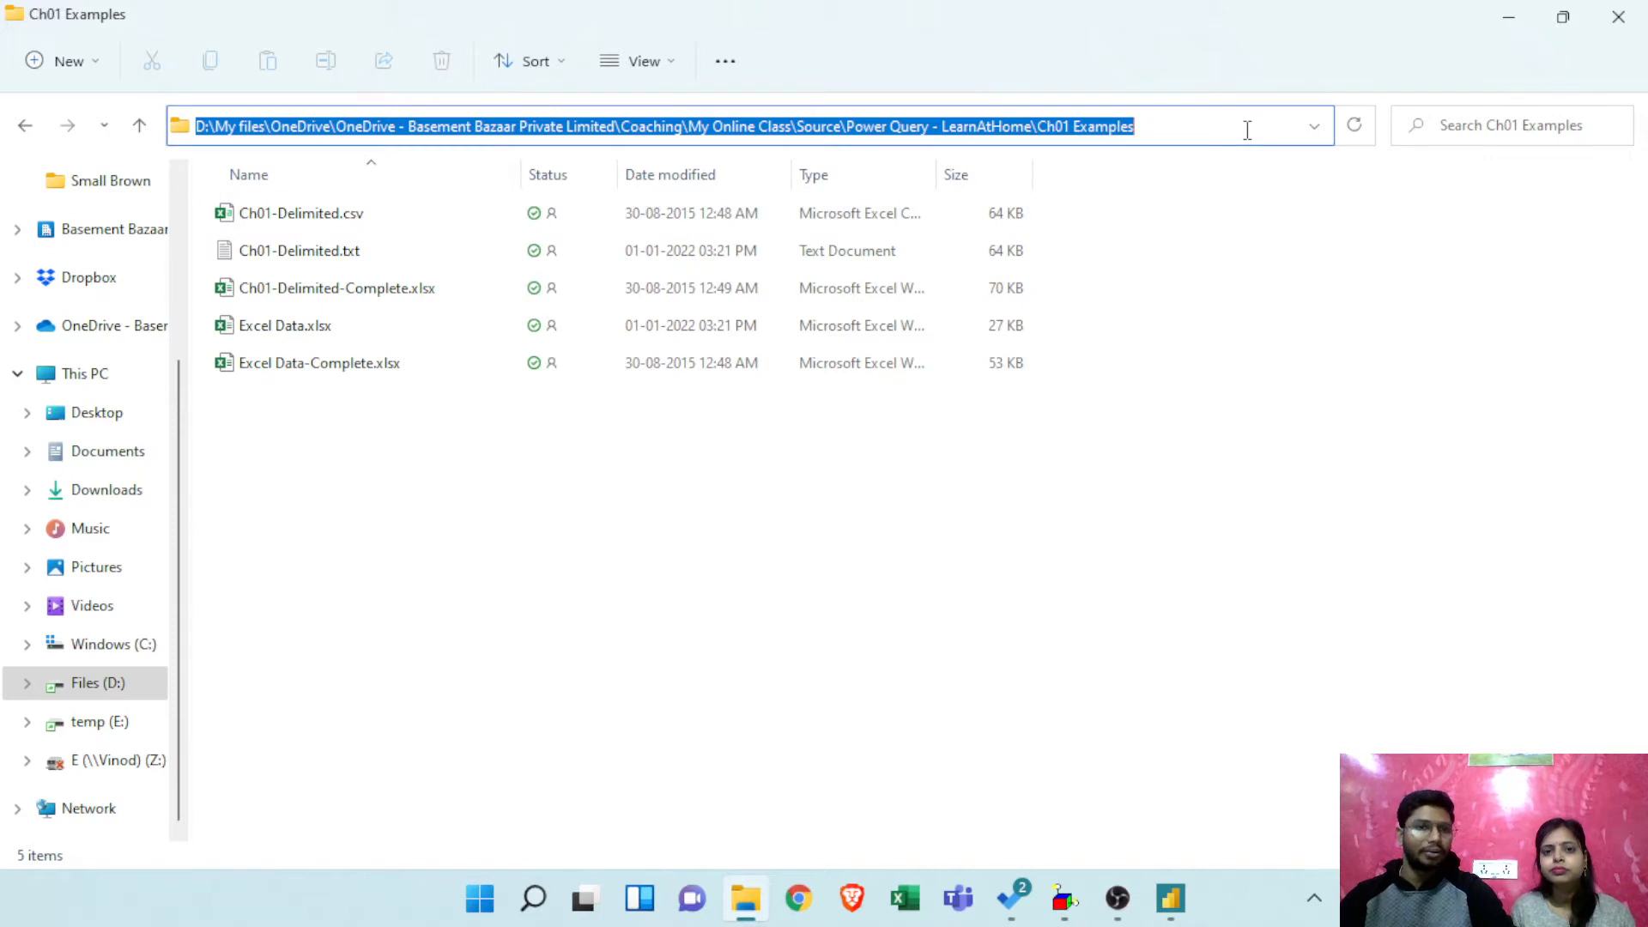
mouse_move(1181, 917)
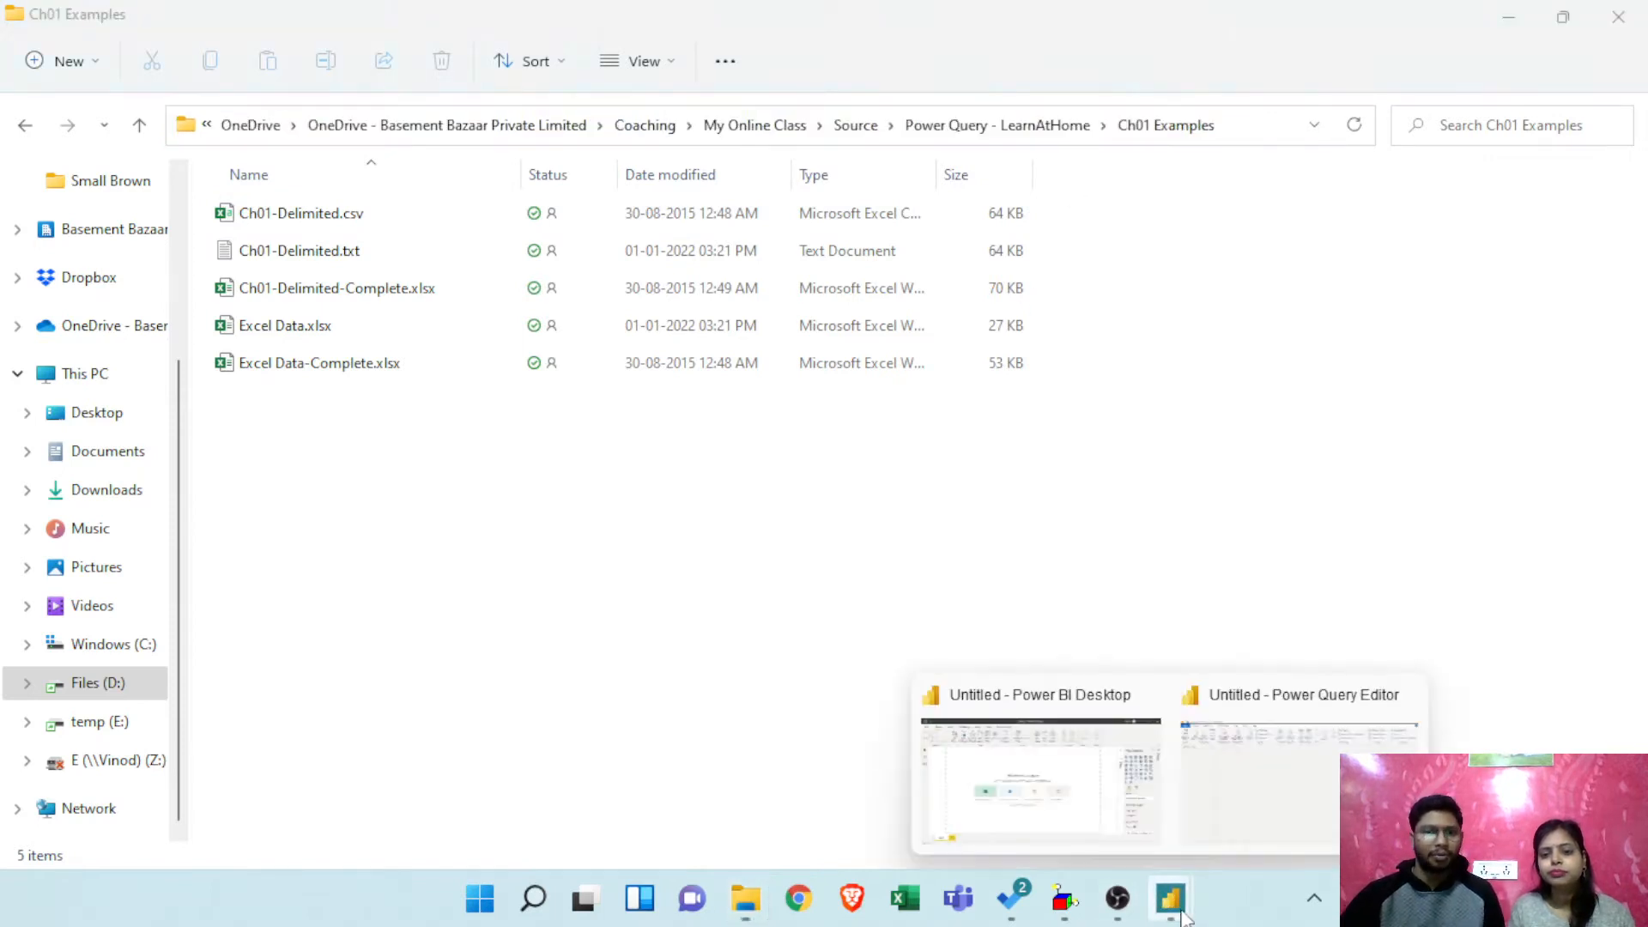
click(1294, 781)
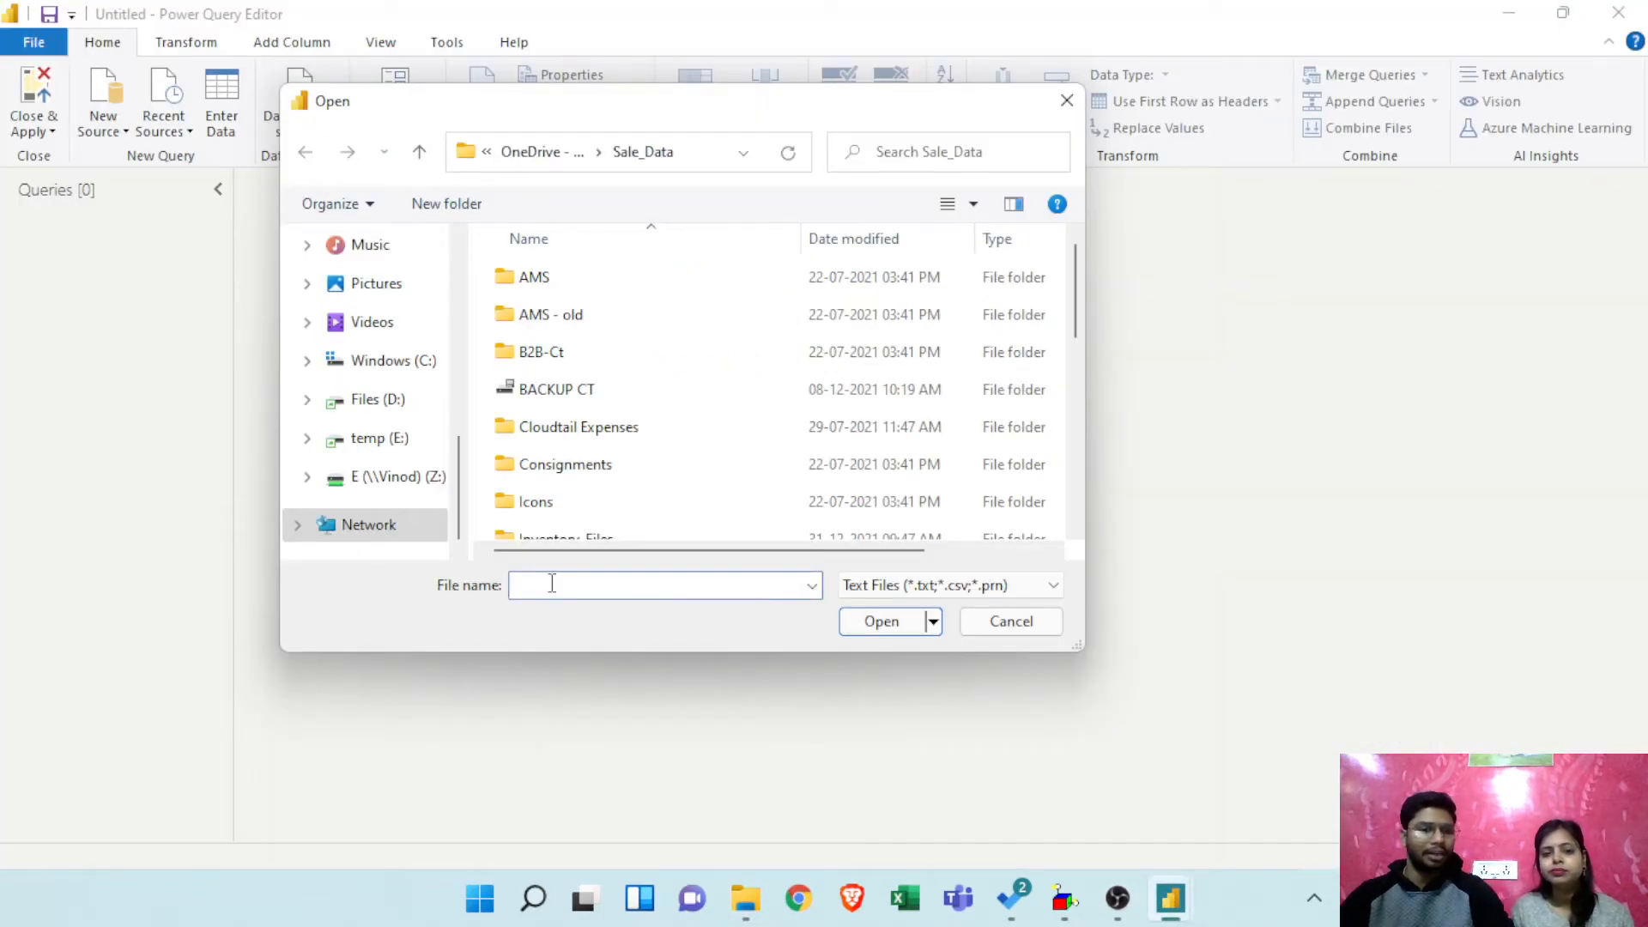
text(Power Query - LearnAtHome\Ch01 Examples)
key(Return)
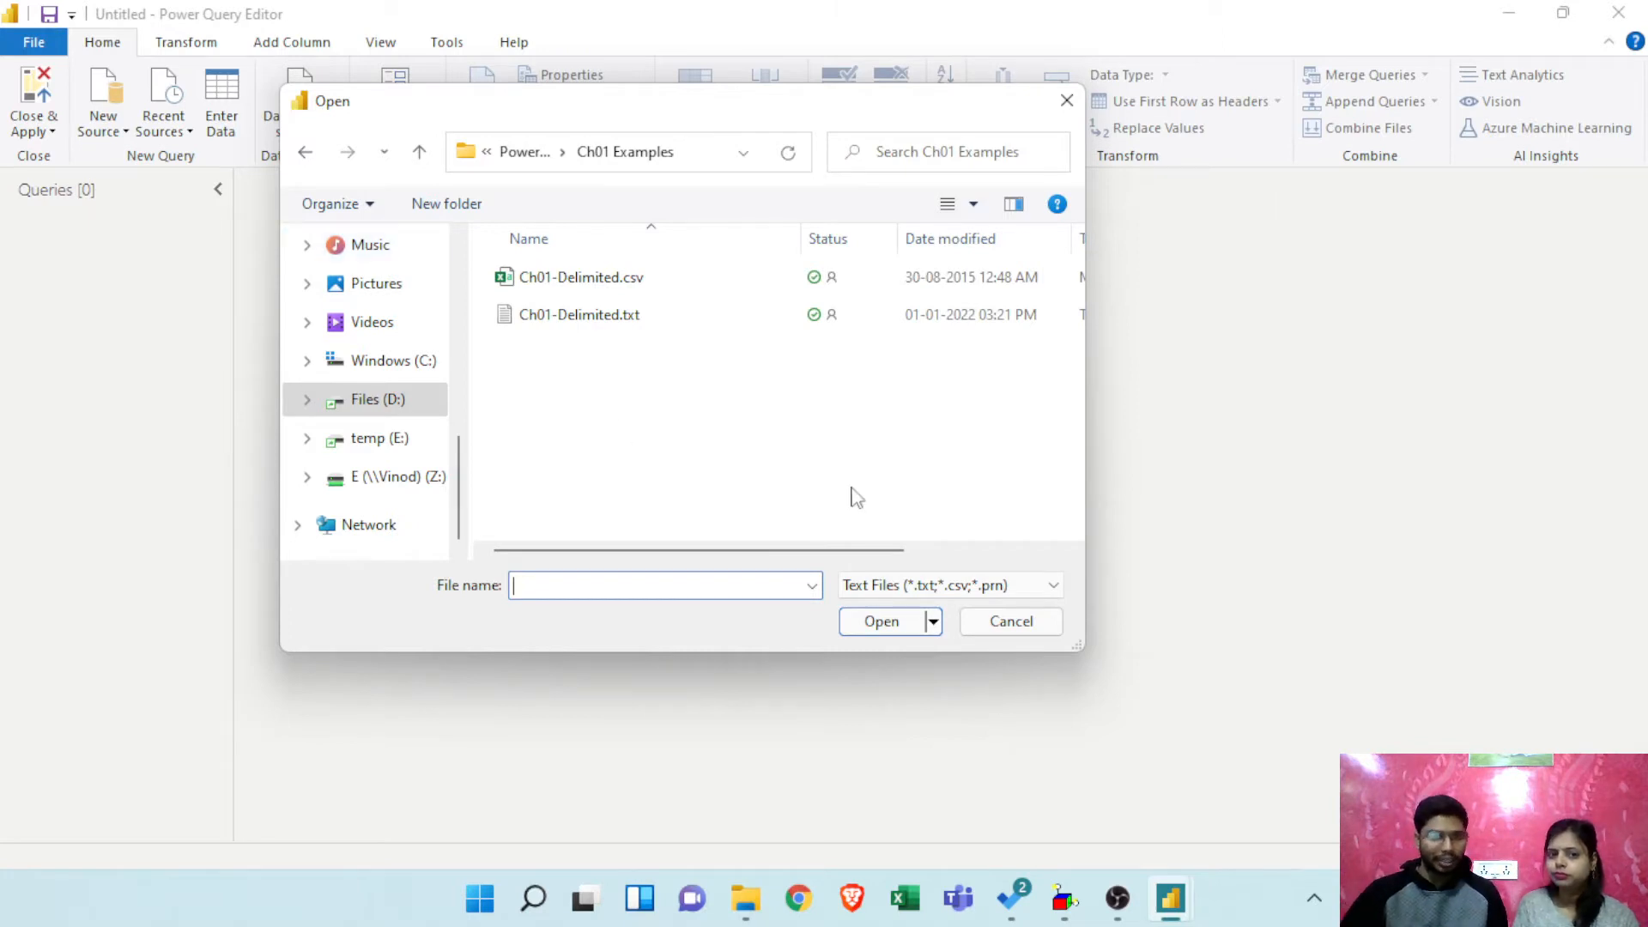
click(1010, 630)
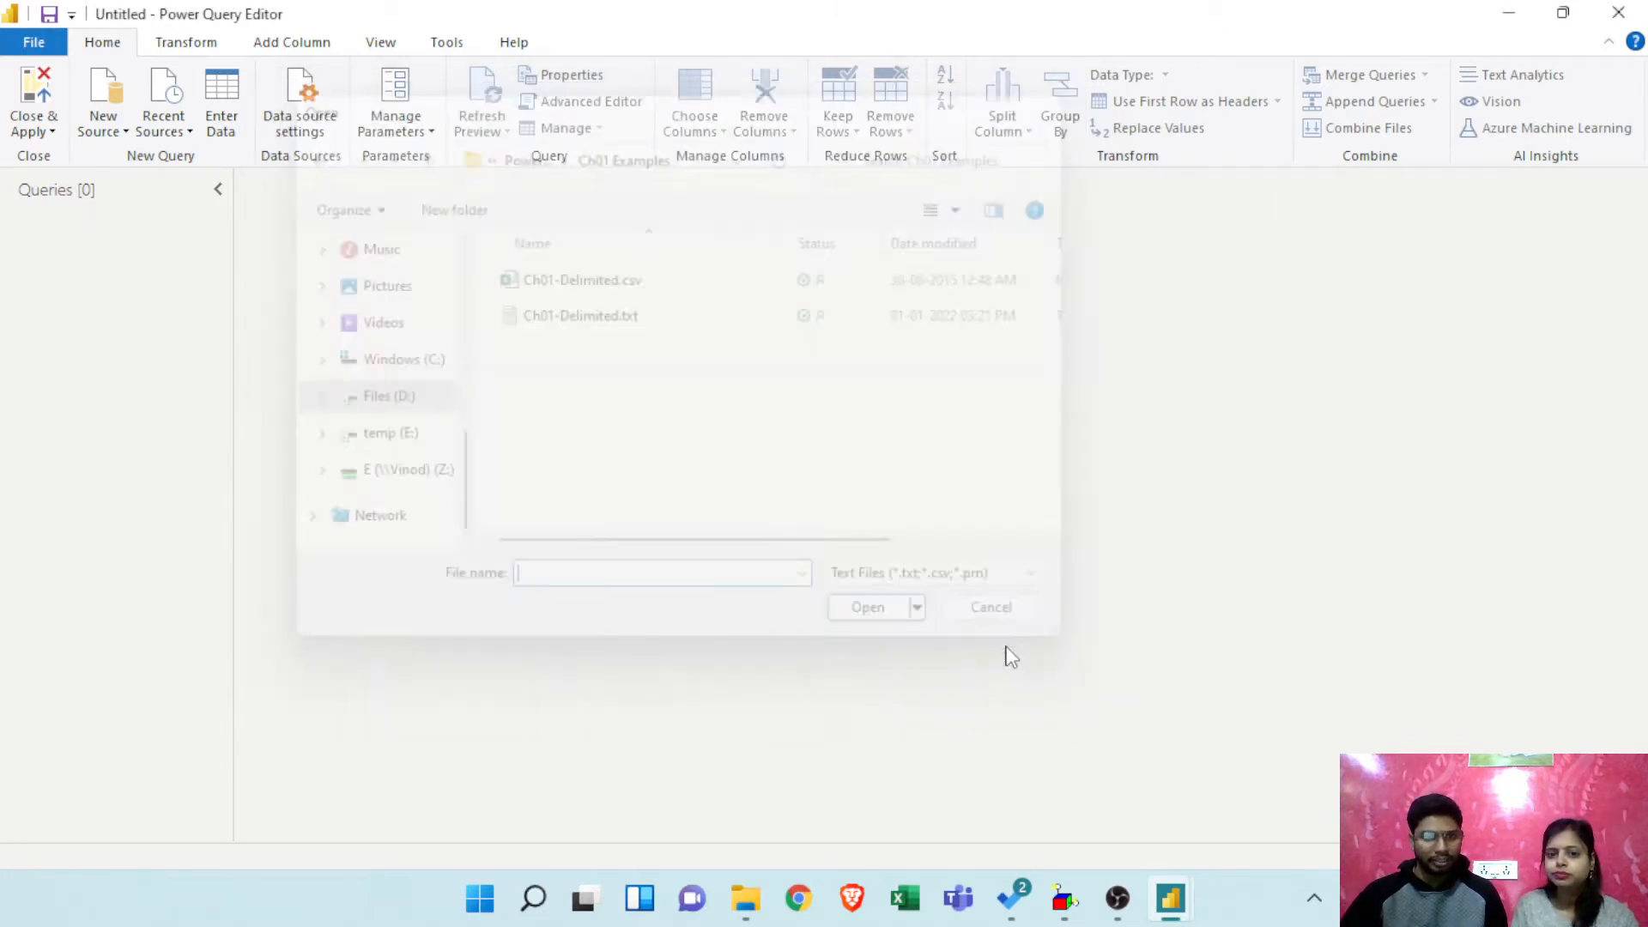
Step: Open Ch01-Delimited.txt from the Ch01 Examples folder, examine the separators between its columns in the first data row, and close it
click(742, 912)
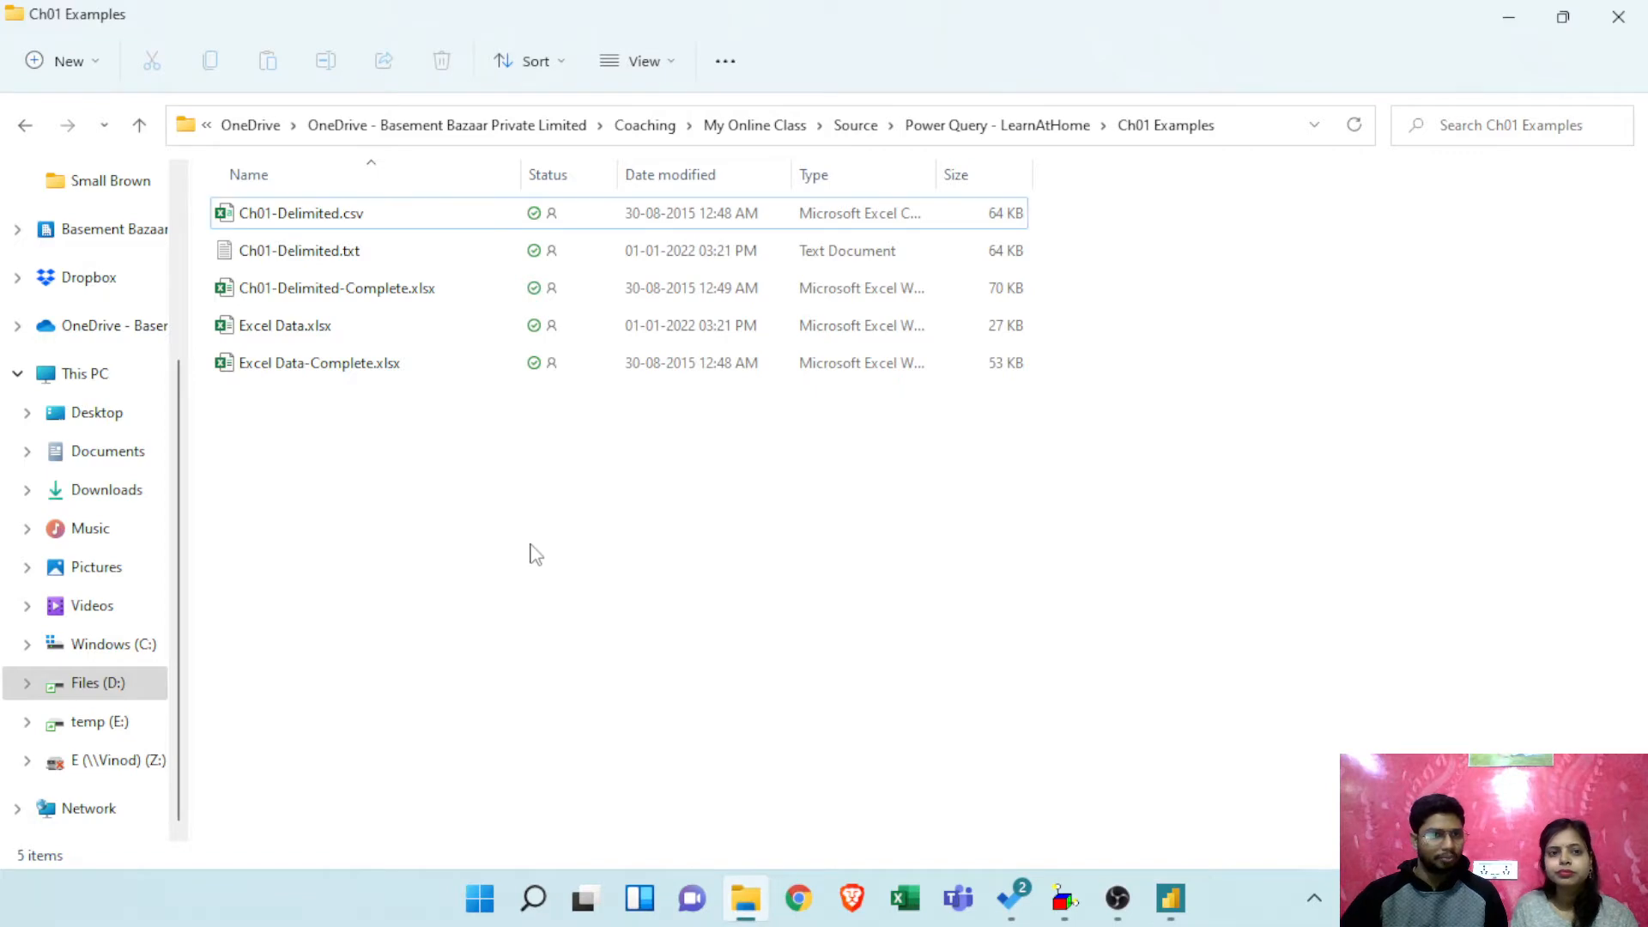
click(299, 253)
double_click(299, 253)
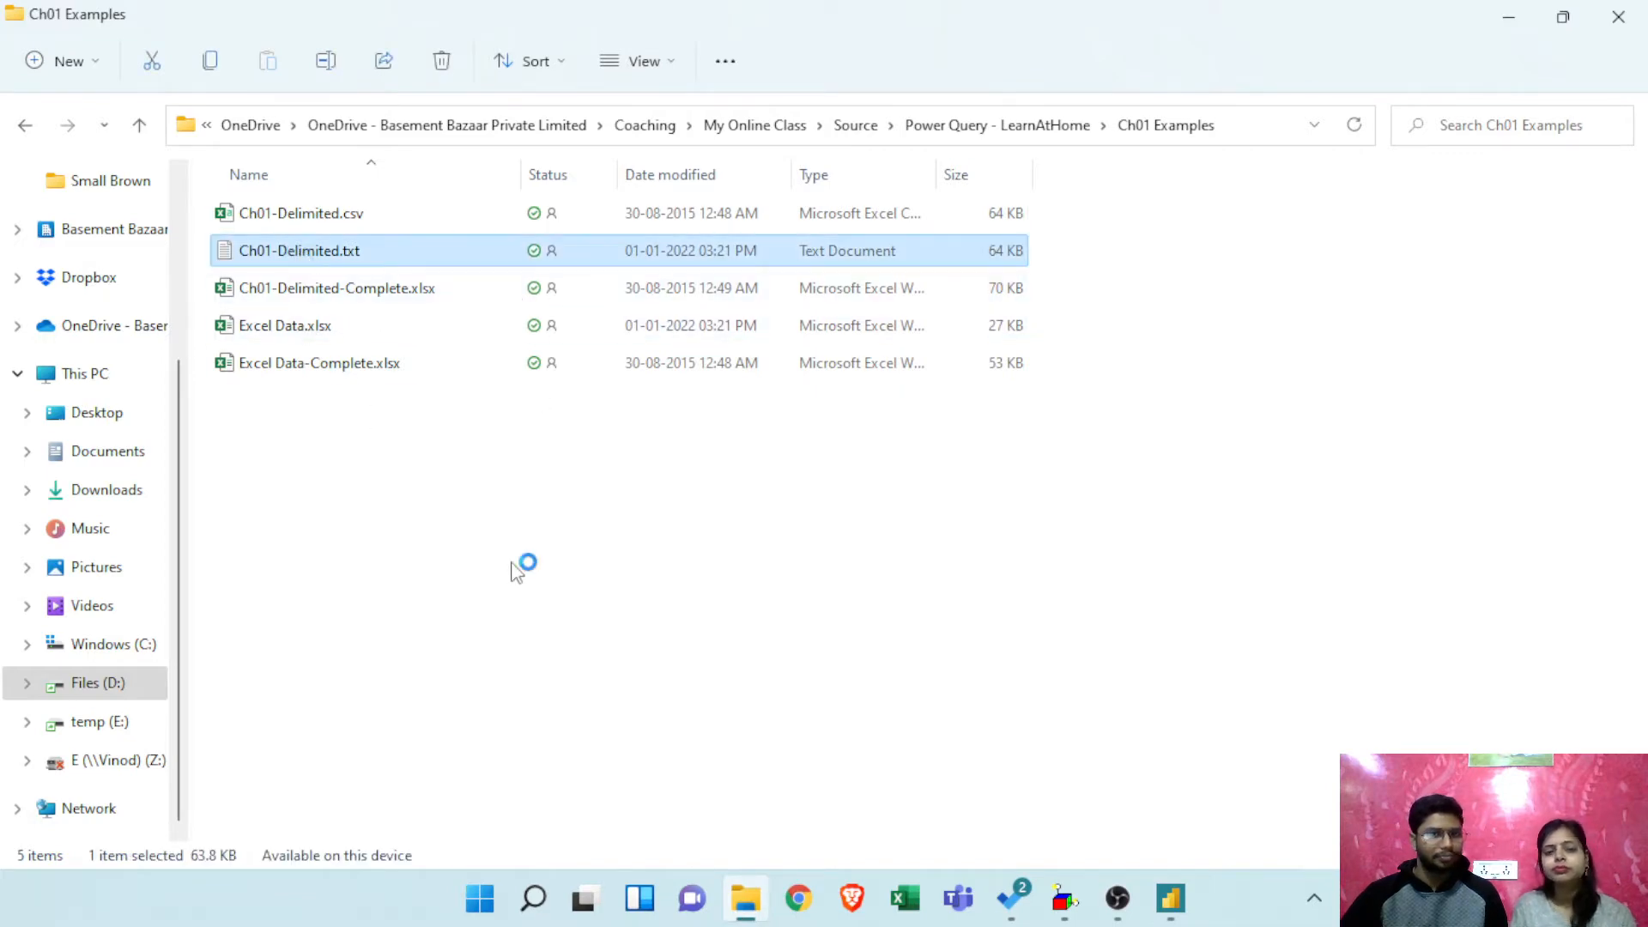
click(761, 119)
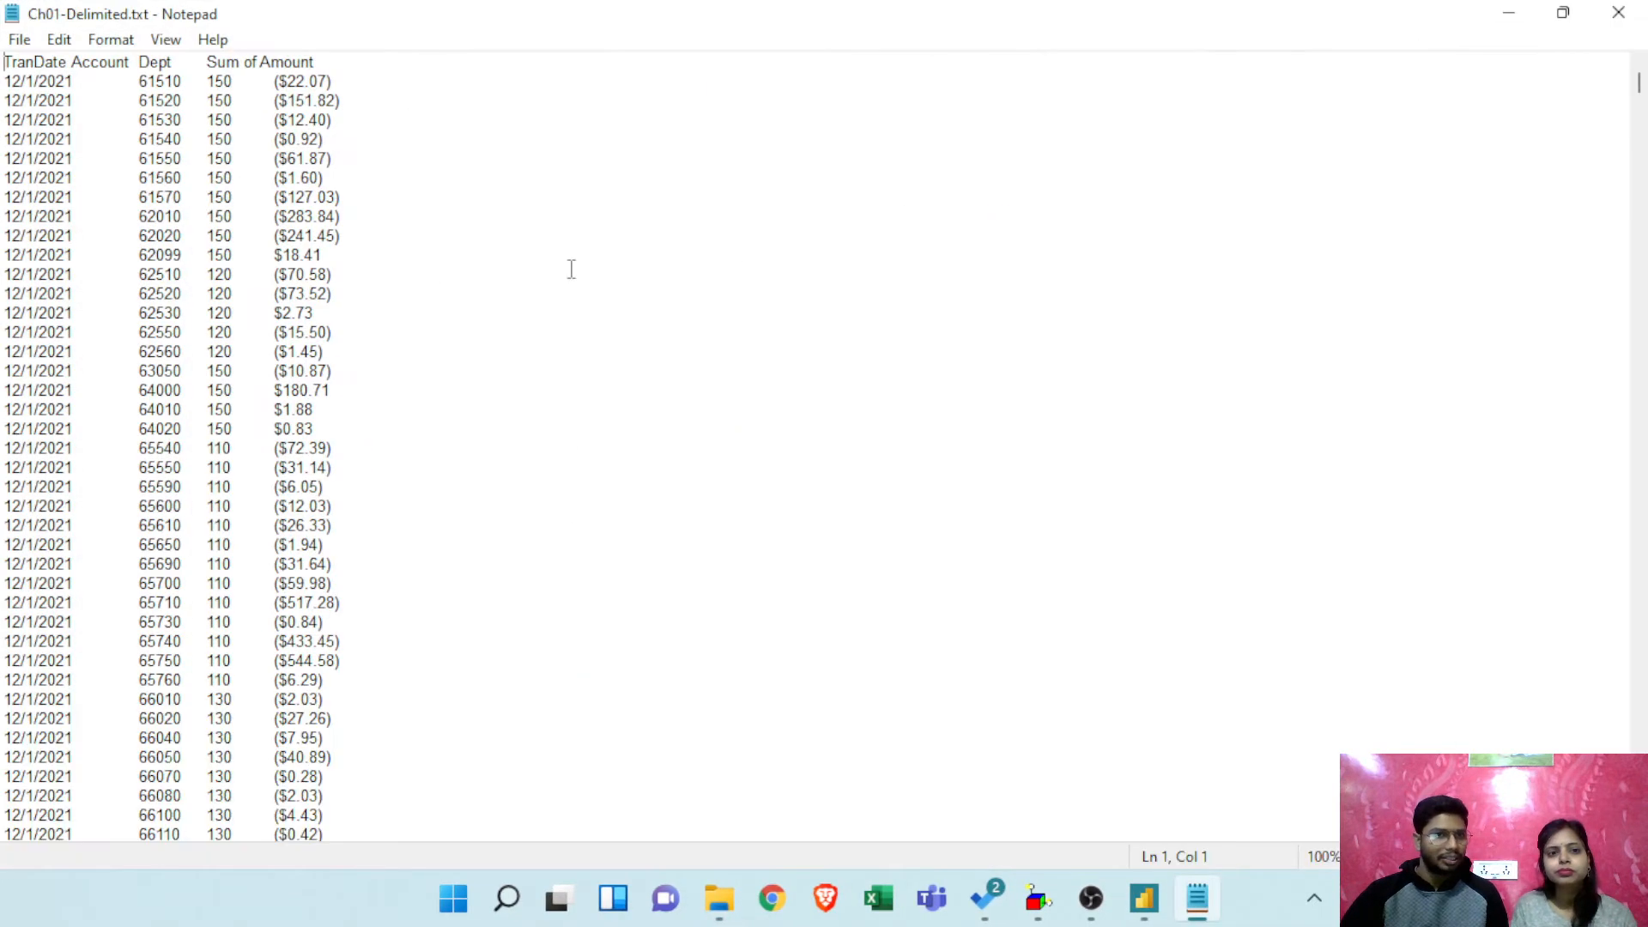
double_click(131, 81)
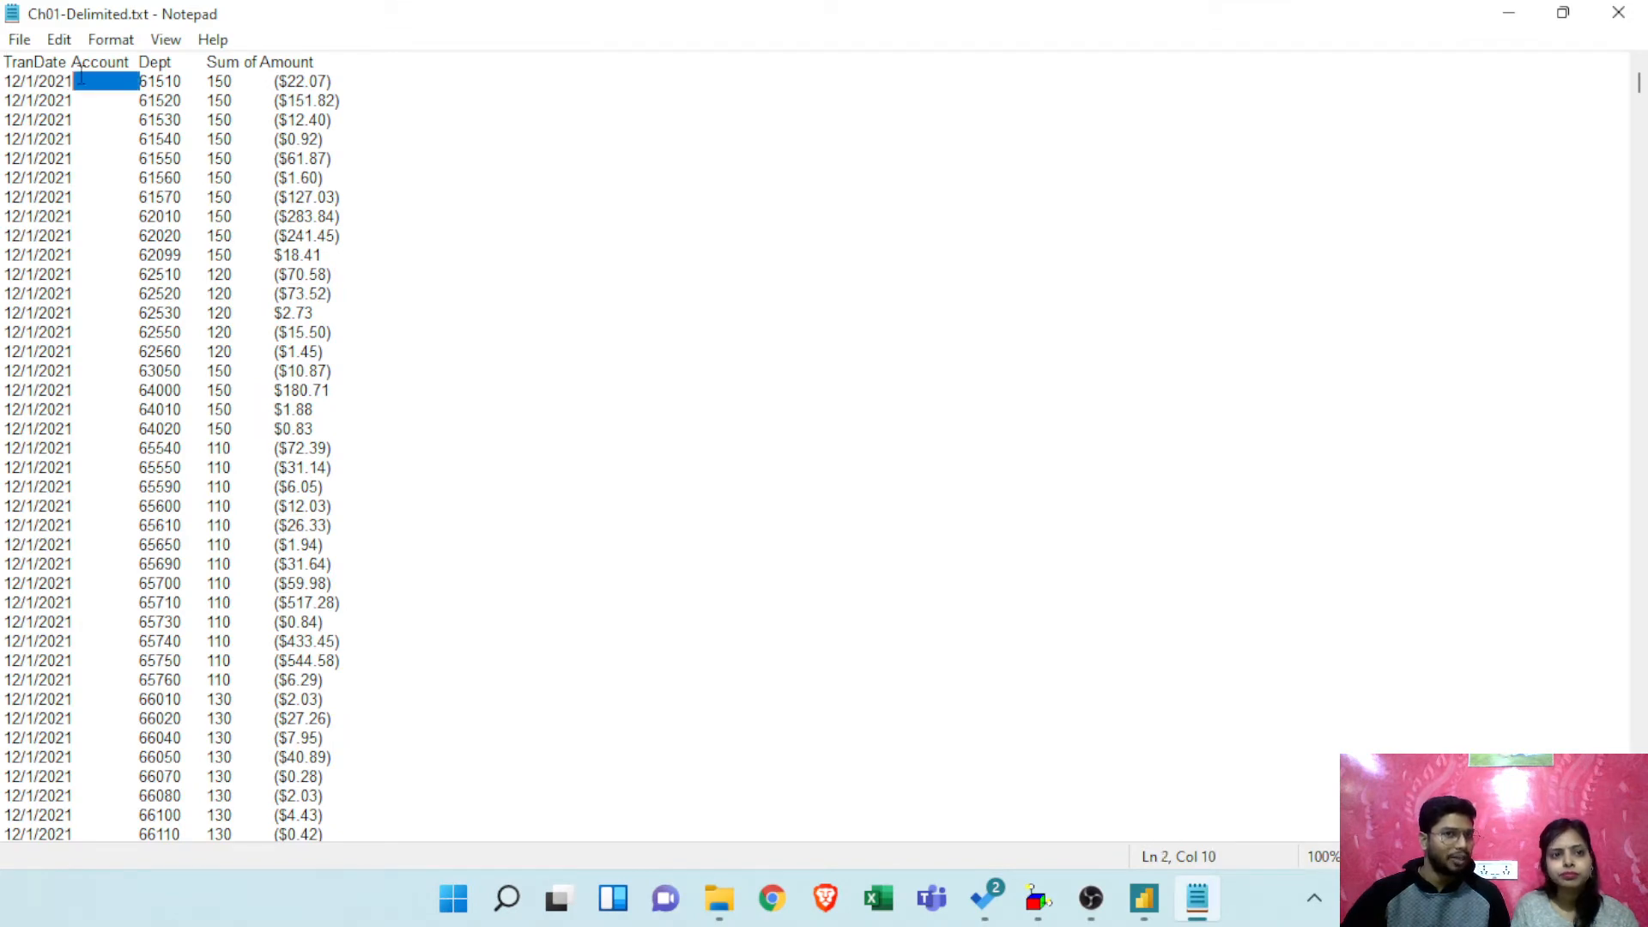
double_click(196, 83)
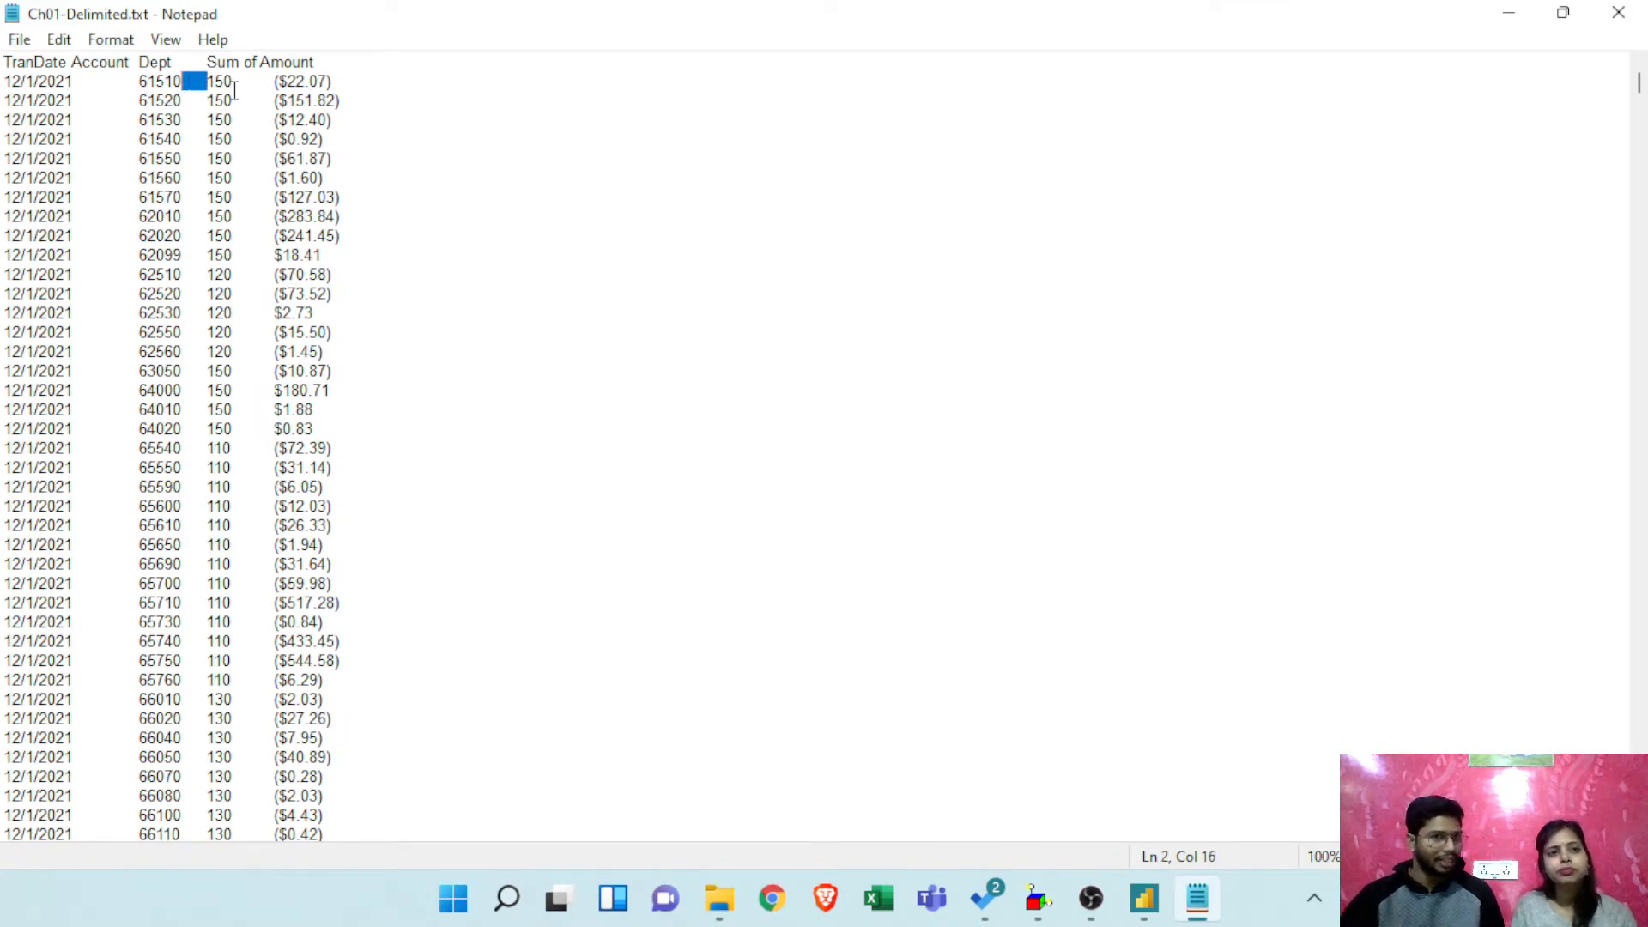
double_click(266, 82)
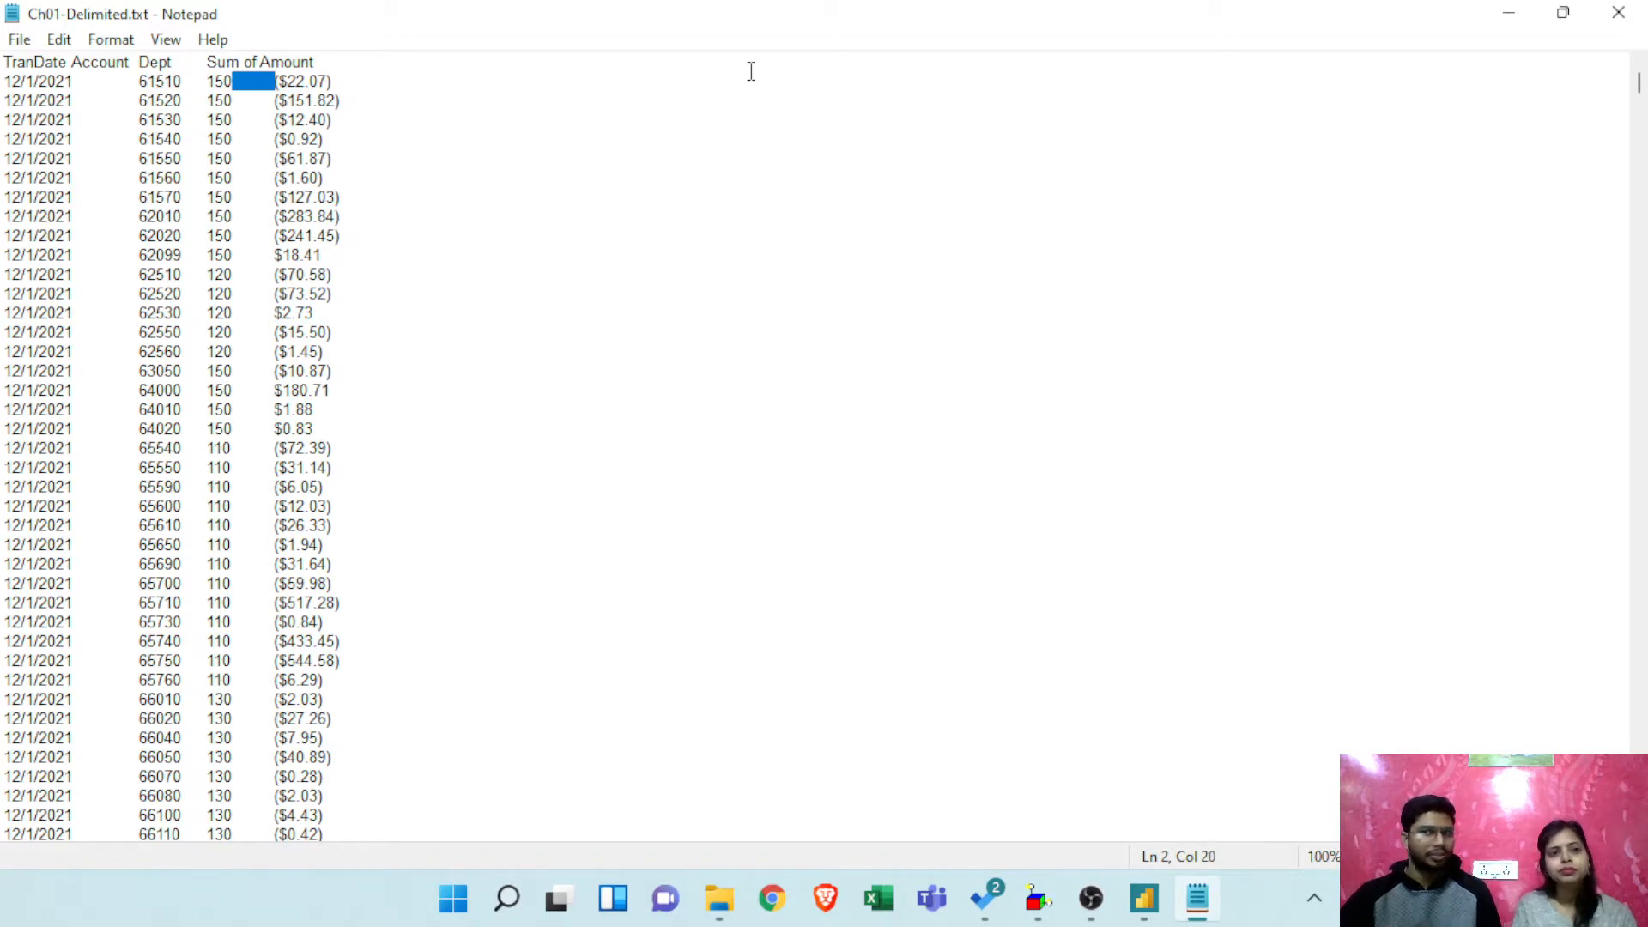
click(1619, 12)
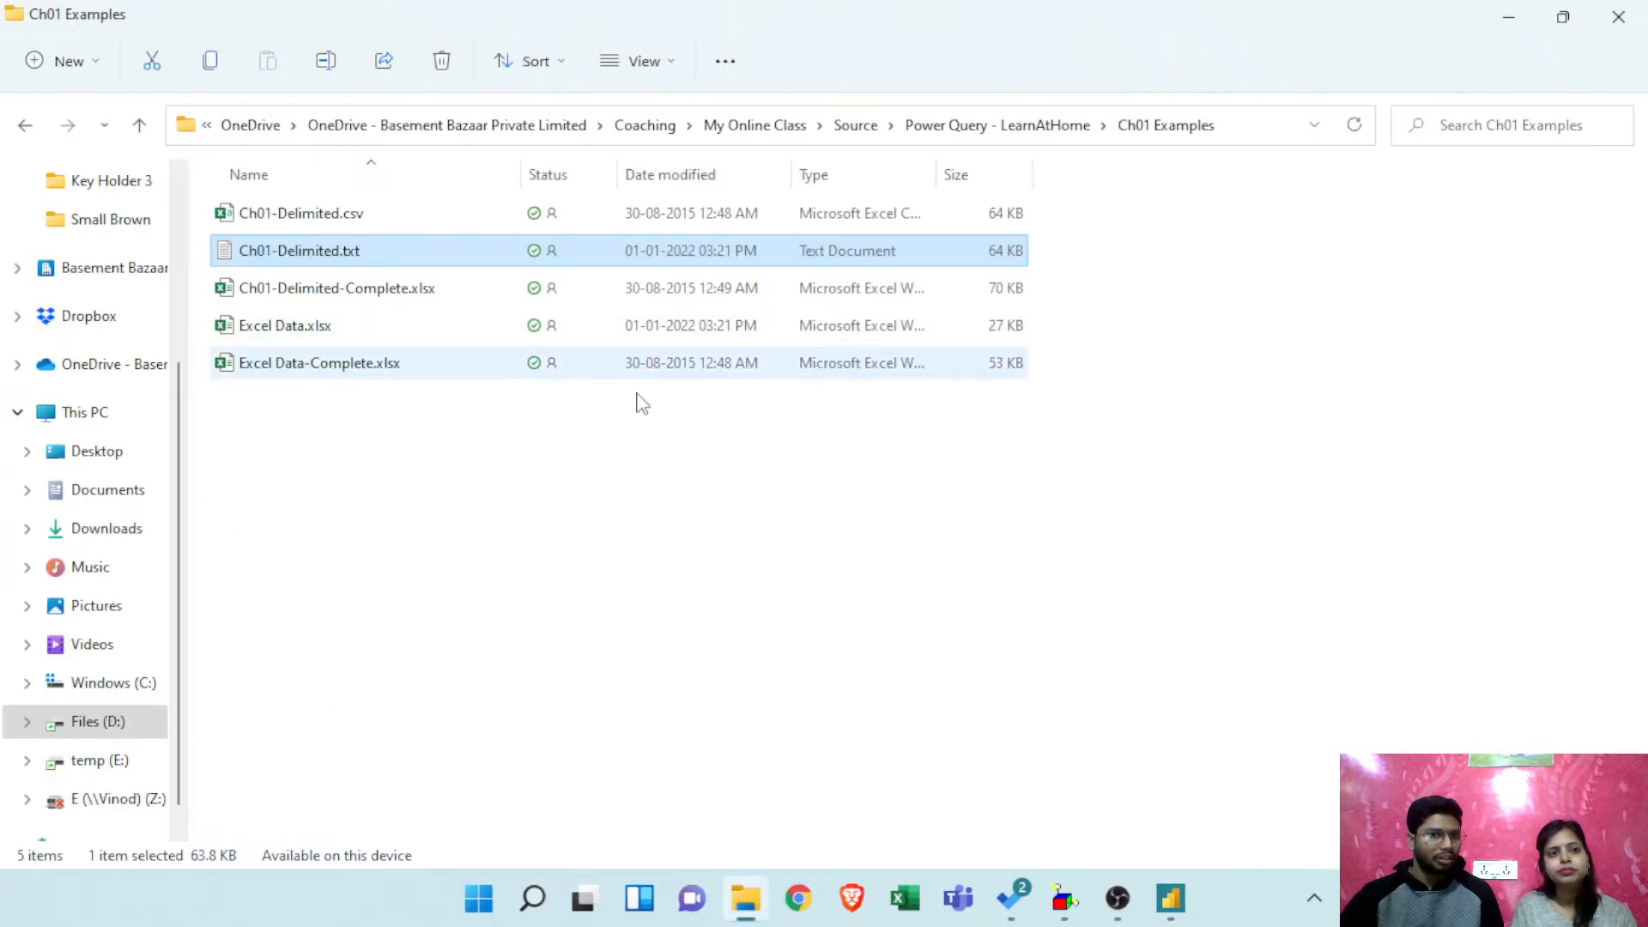
Step: Open Ch01-Delimited.csv in Excel, view how its columns are displayed, and close the workbook
click(408, 431)
double_click(348, 215)
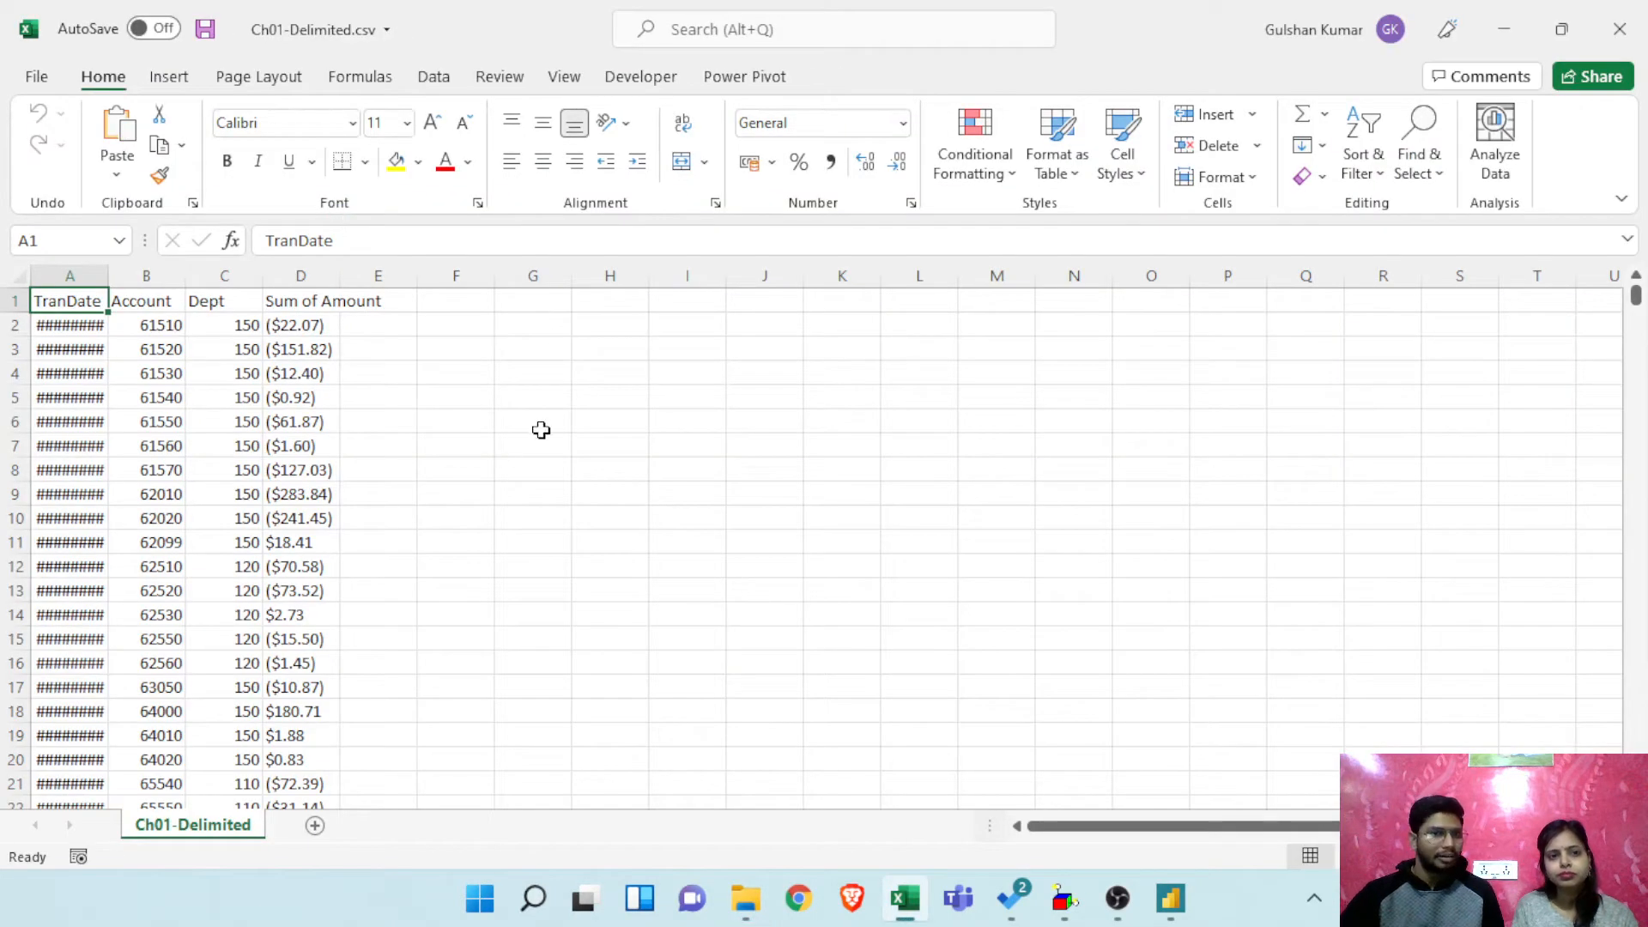
click(1620, 28)
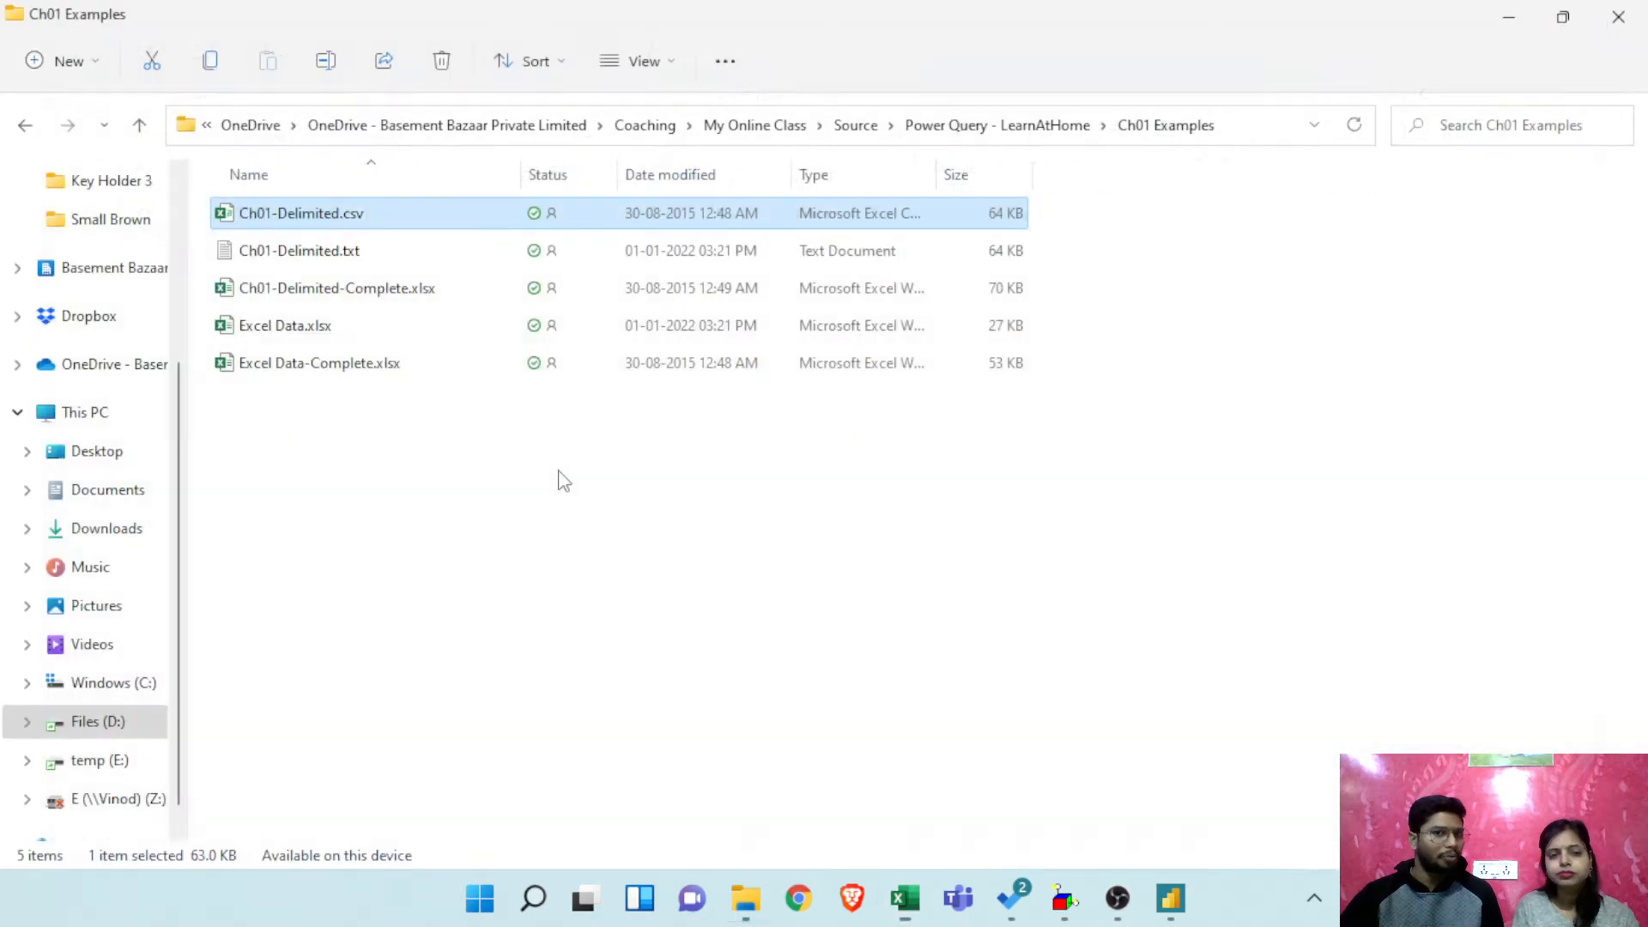
Step: Open Ch01-Delimited.csv with Notepad instead of its default app and maximize the window
click(313, 221)
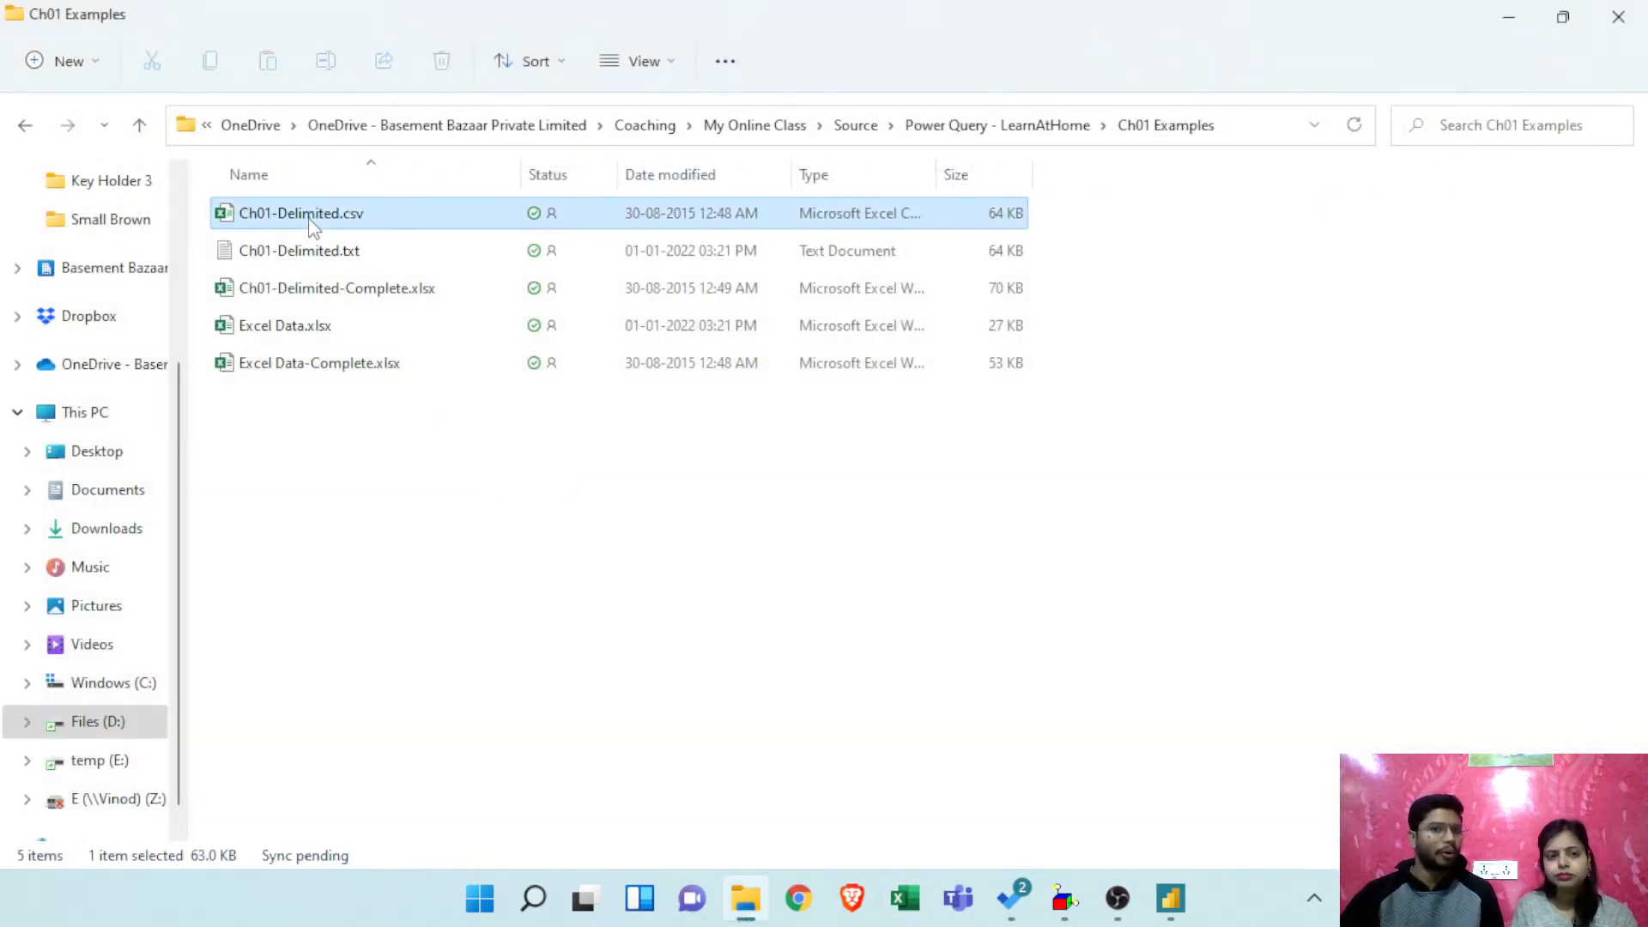
double_click(309, 219)
right_click(312, 221)
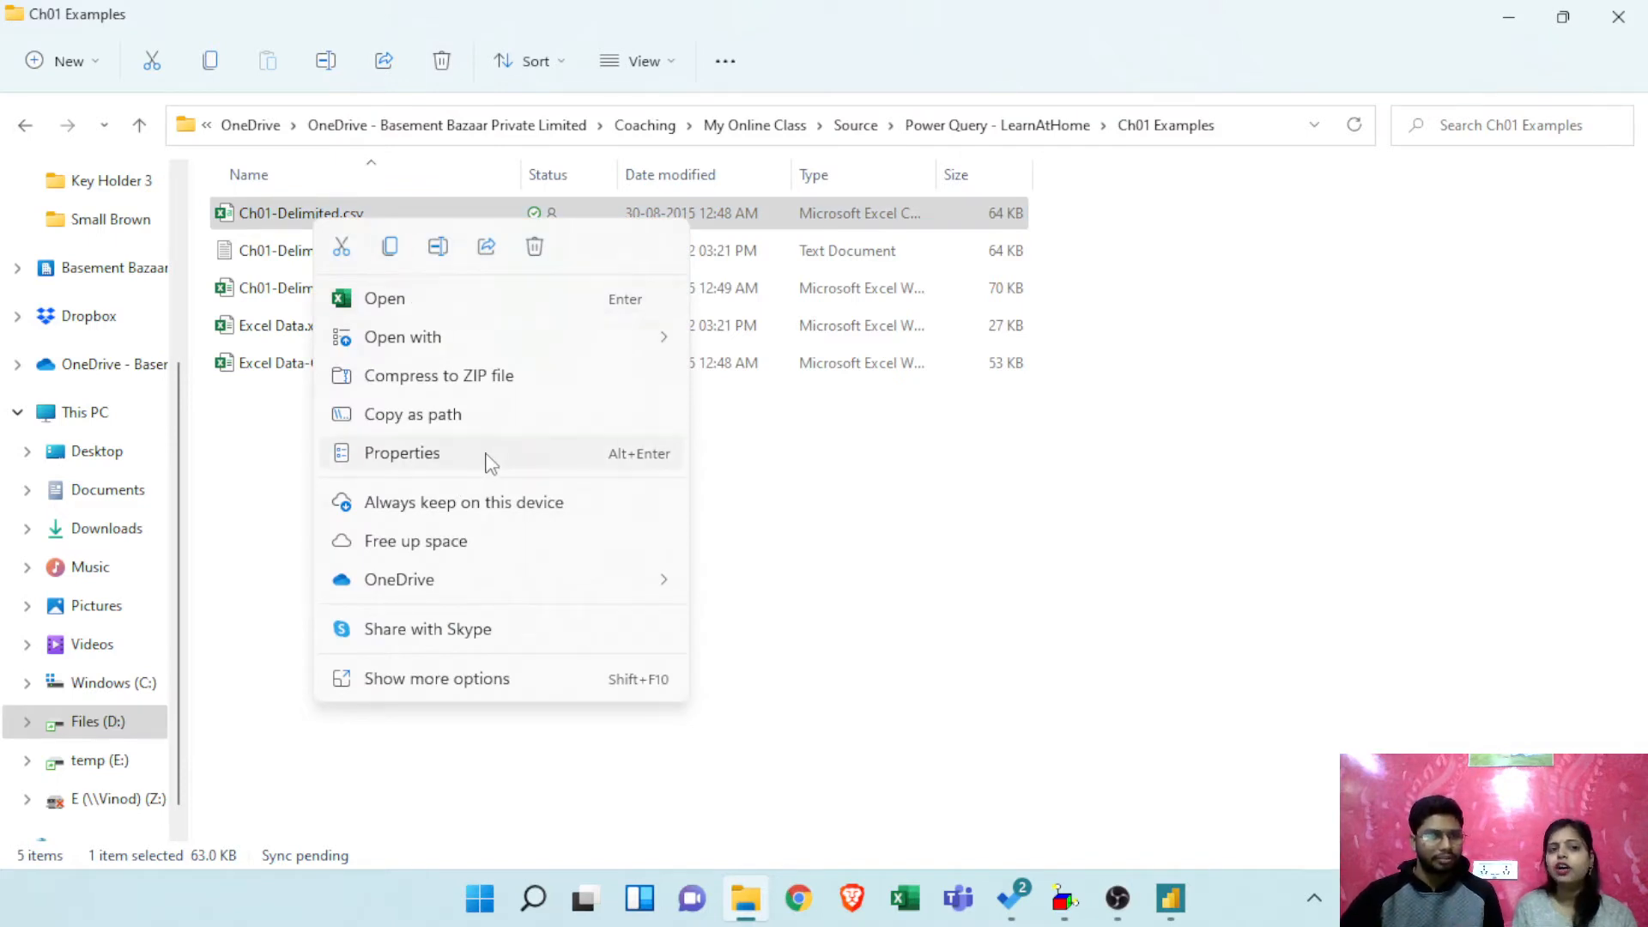
click(425, 683)
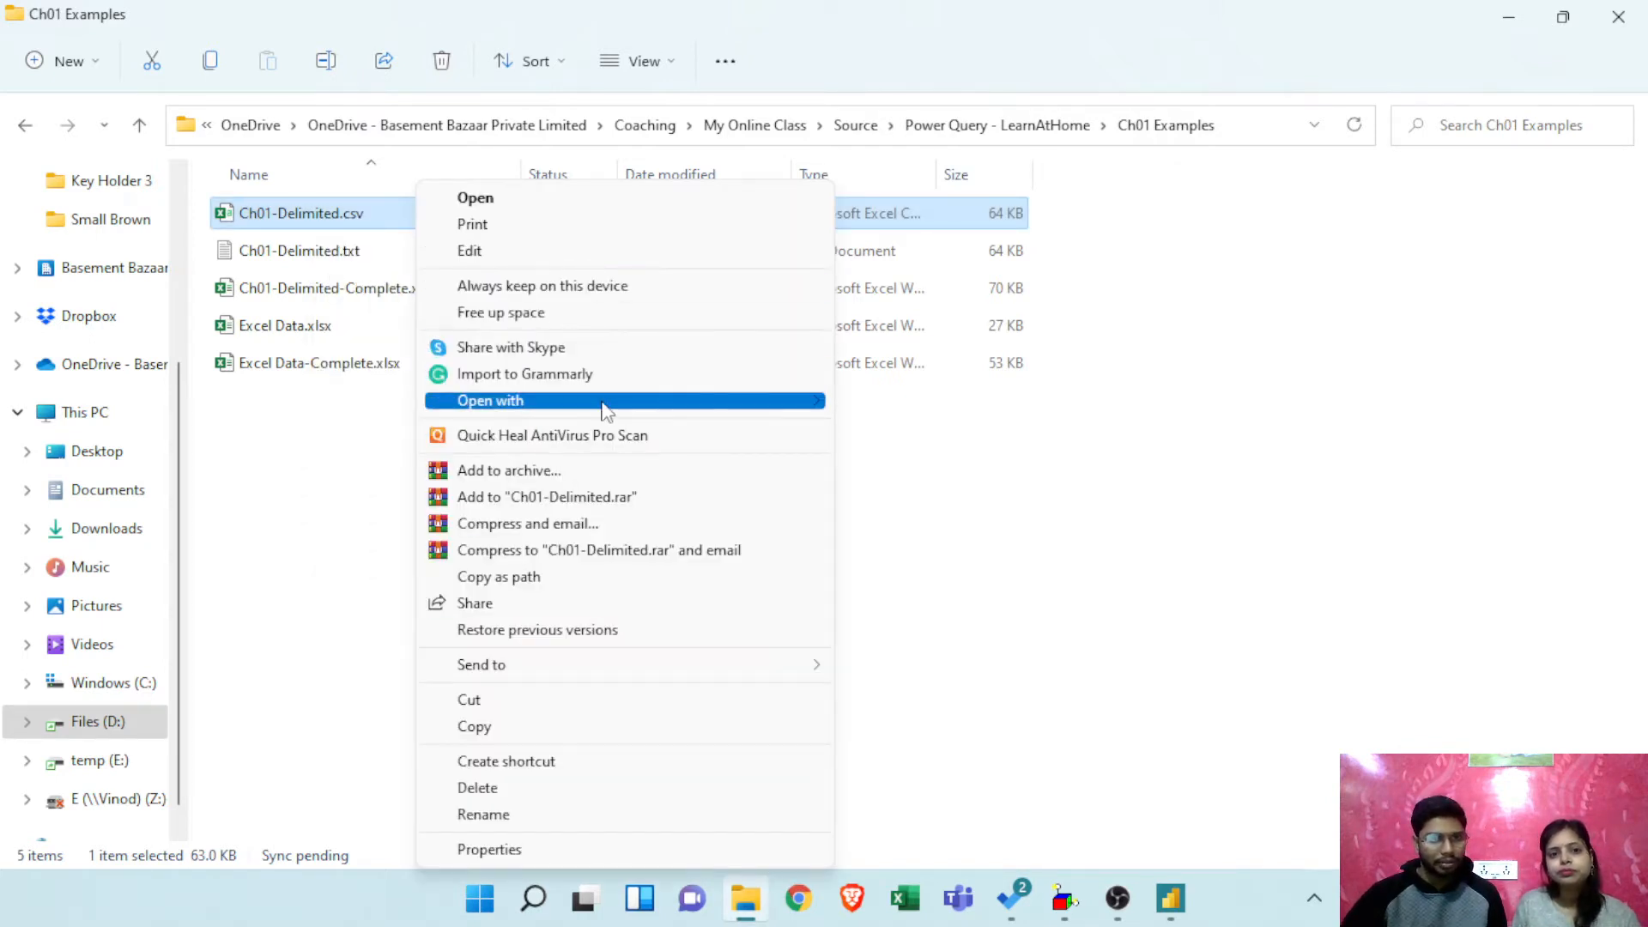
mouse_move(606, 410)
click(926, 493)
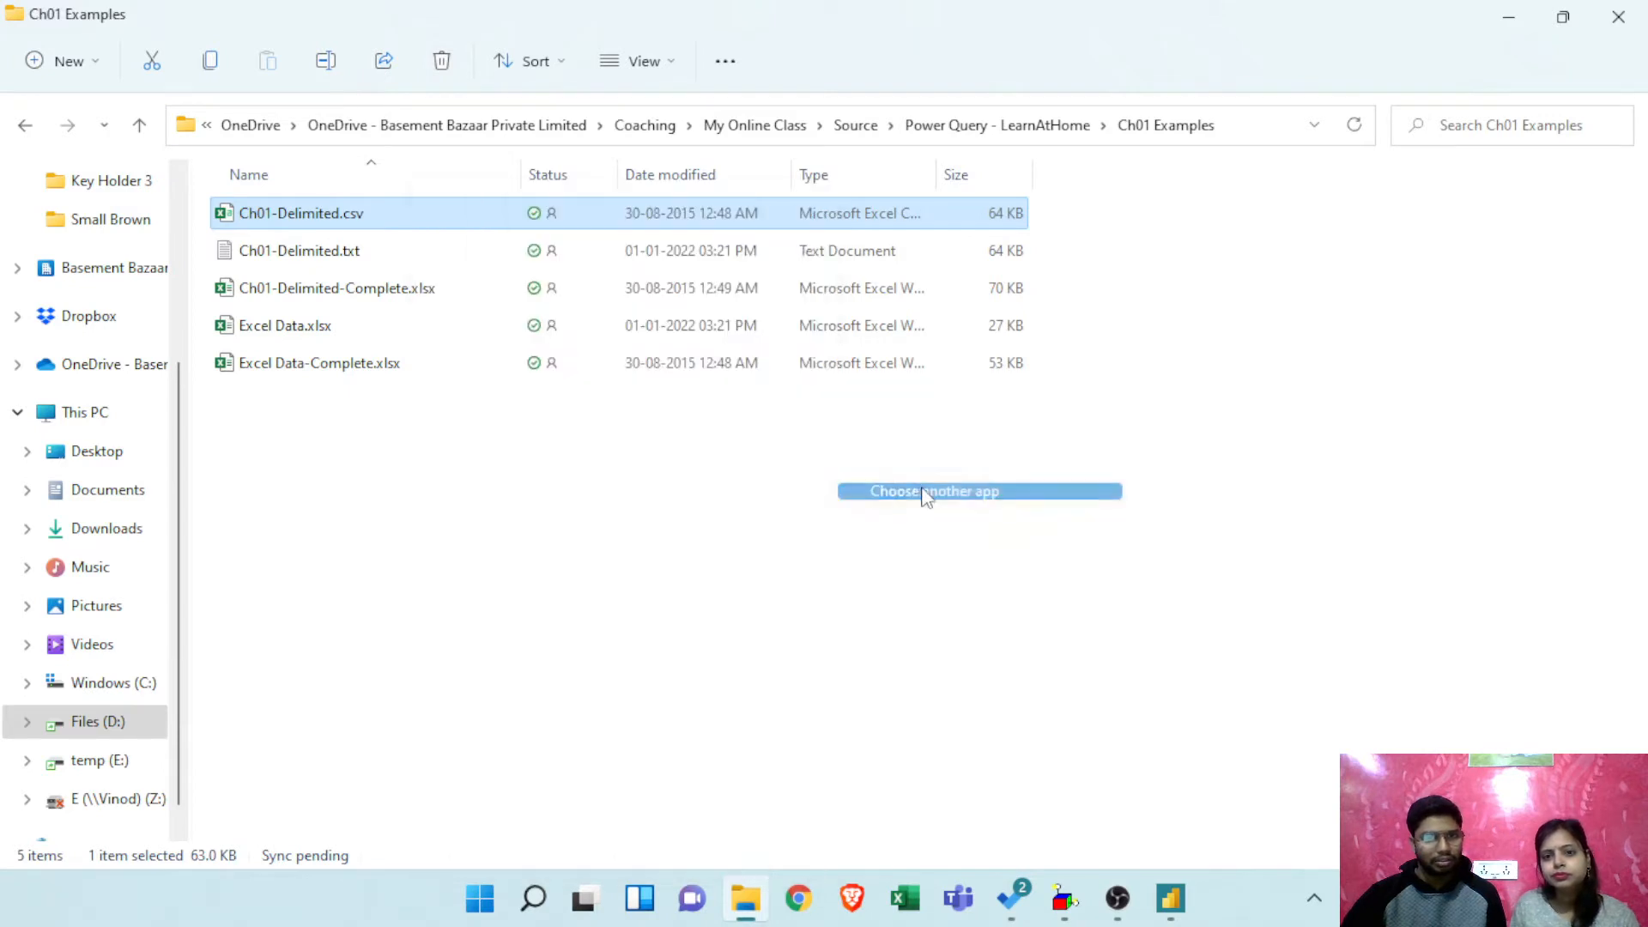
click(685, 592)
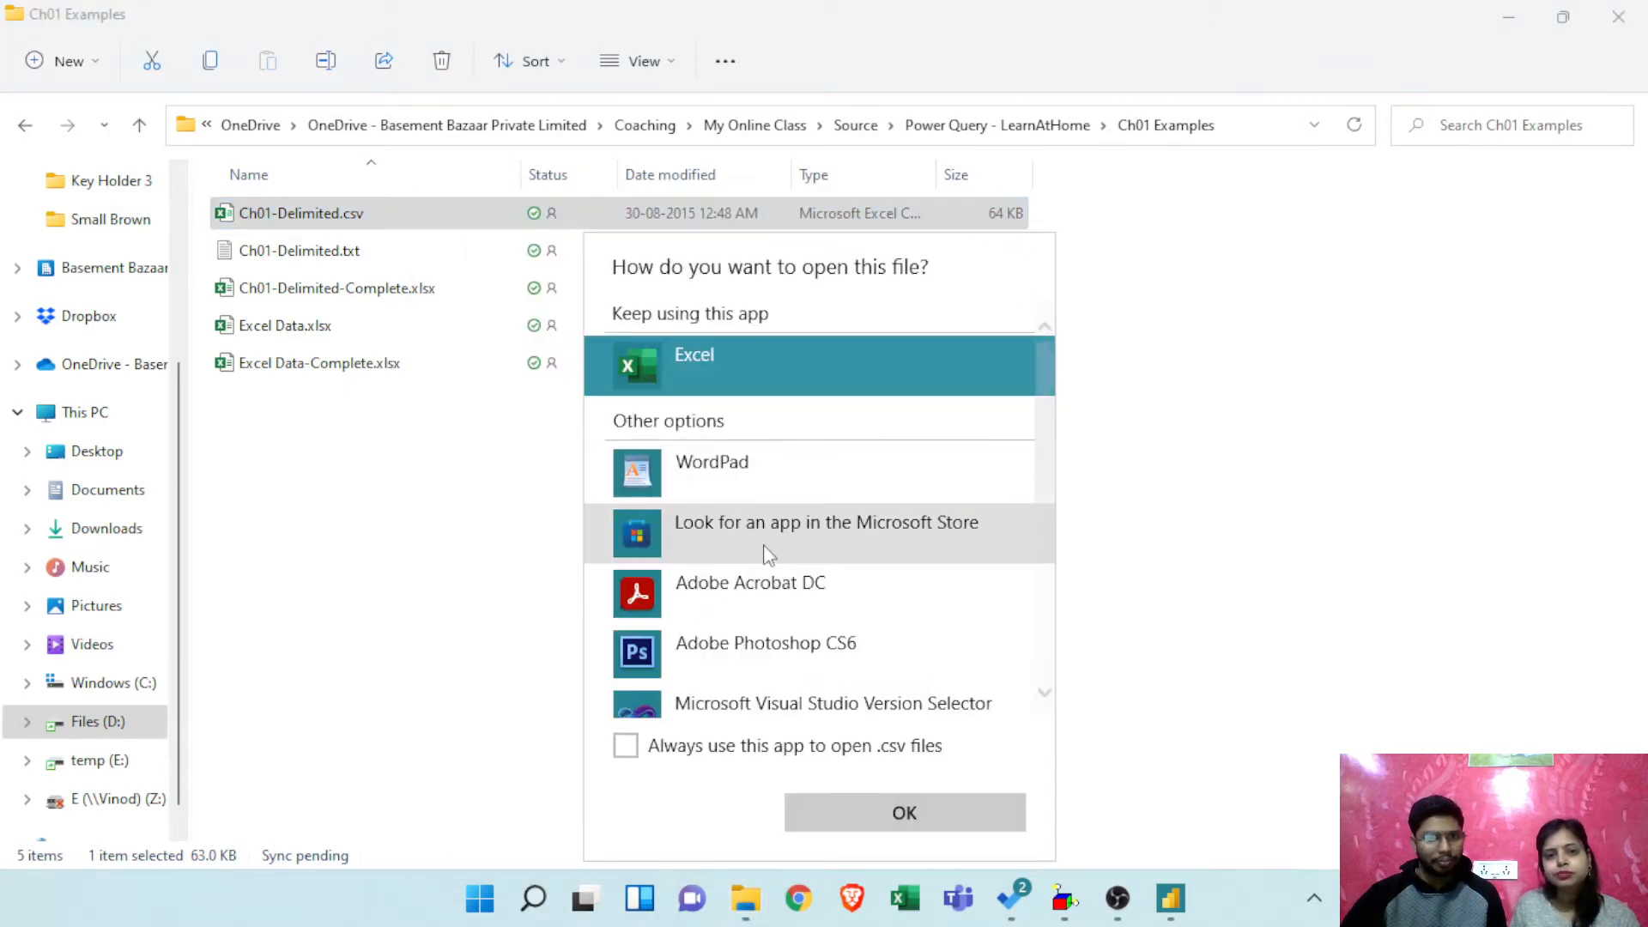
scroll(805, 532, down, 5)
click(755, 482)
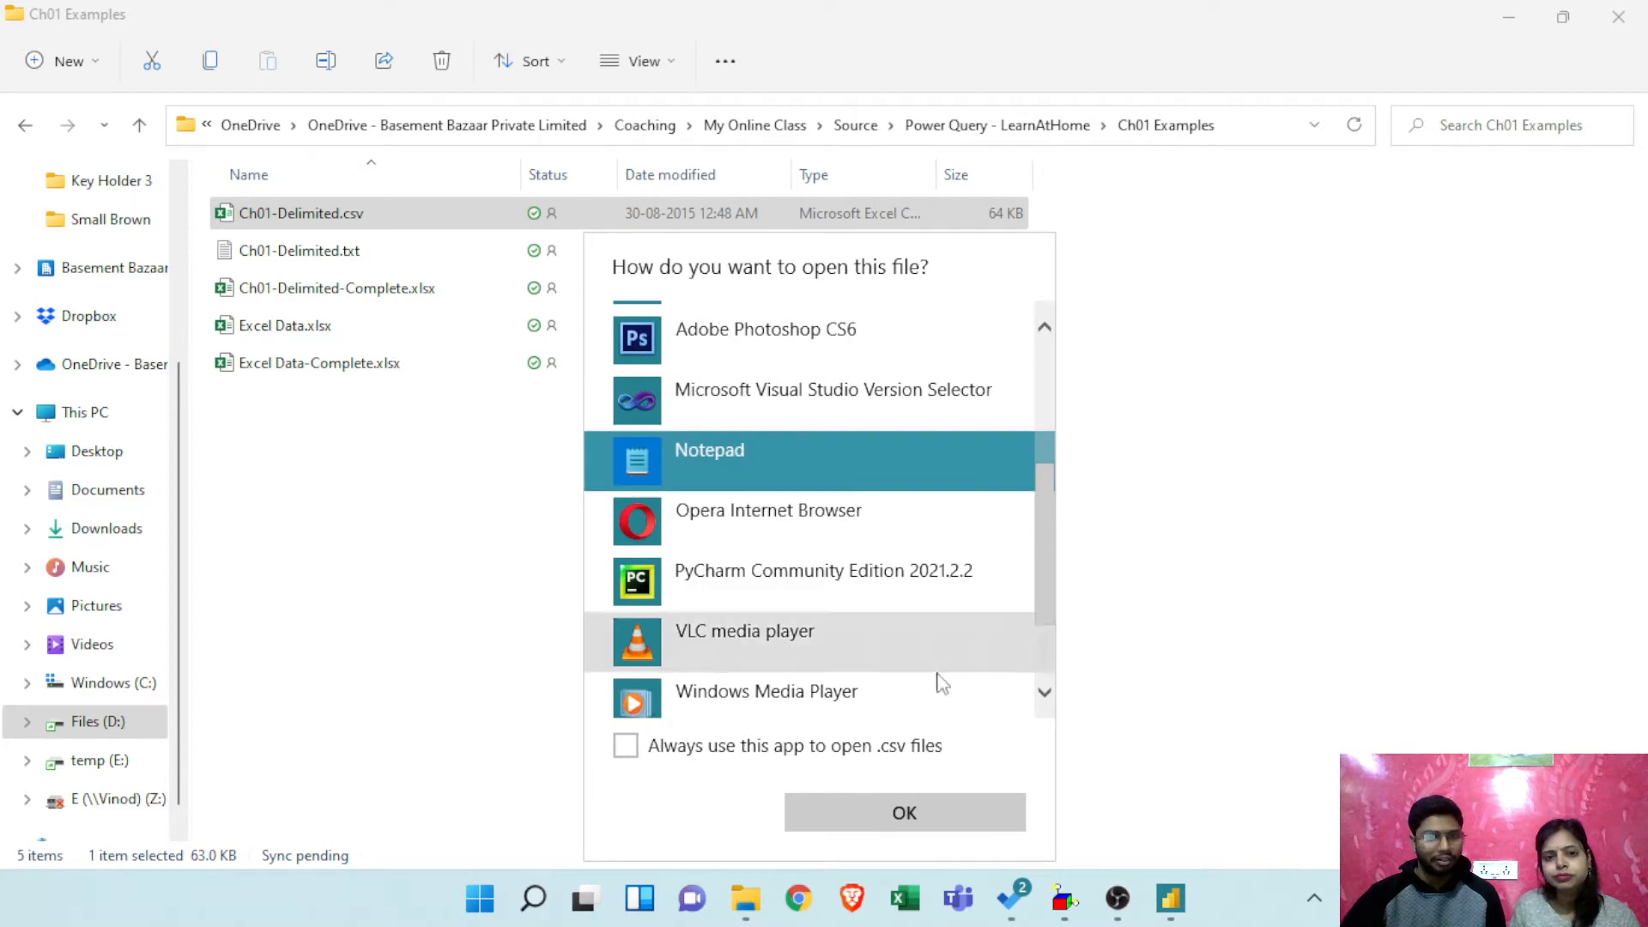
click(875, 810)
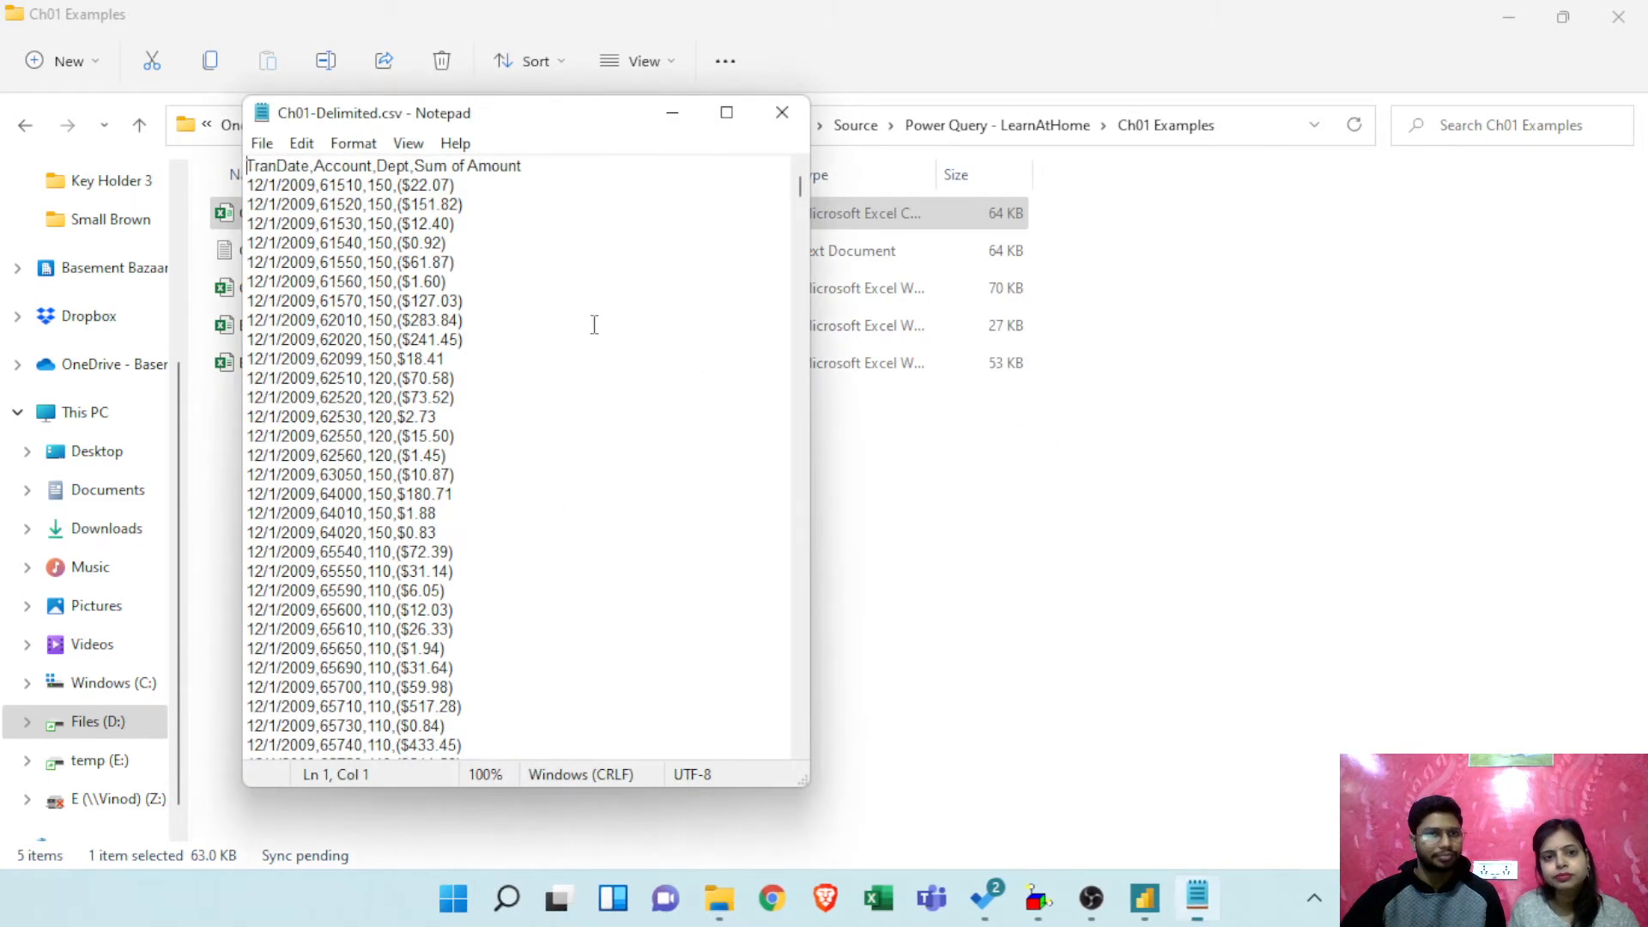
click(726, 113)
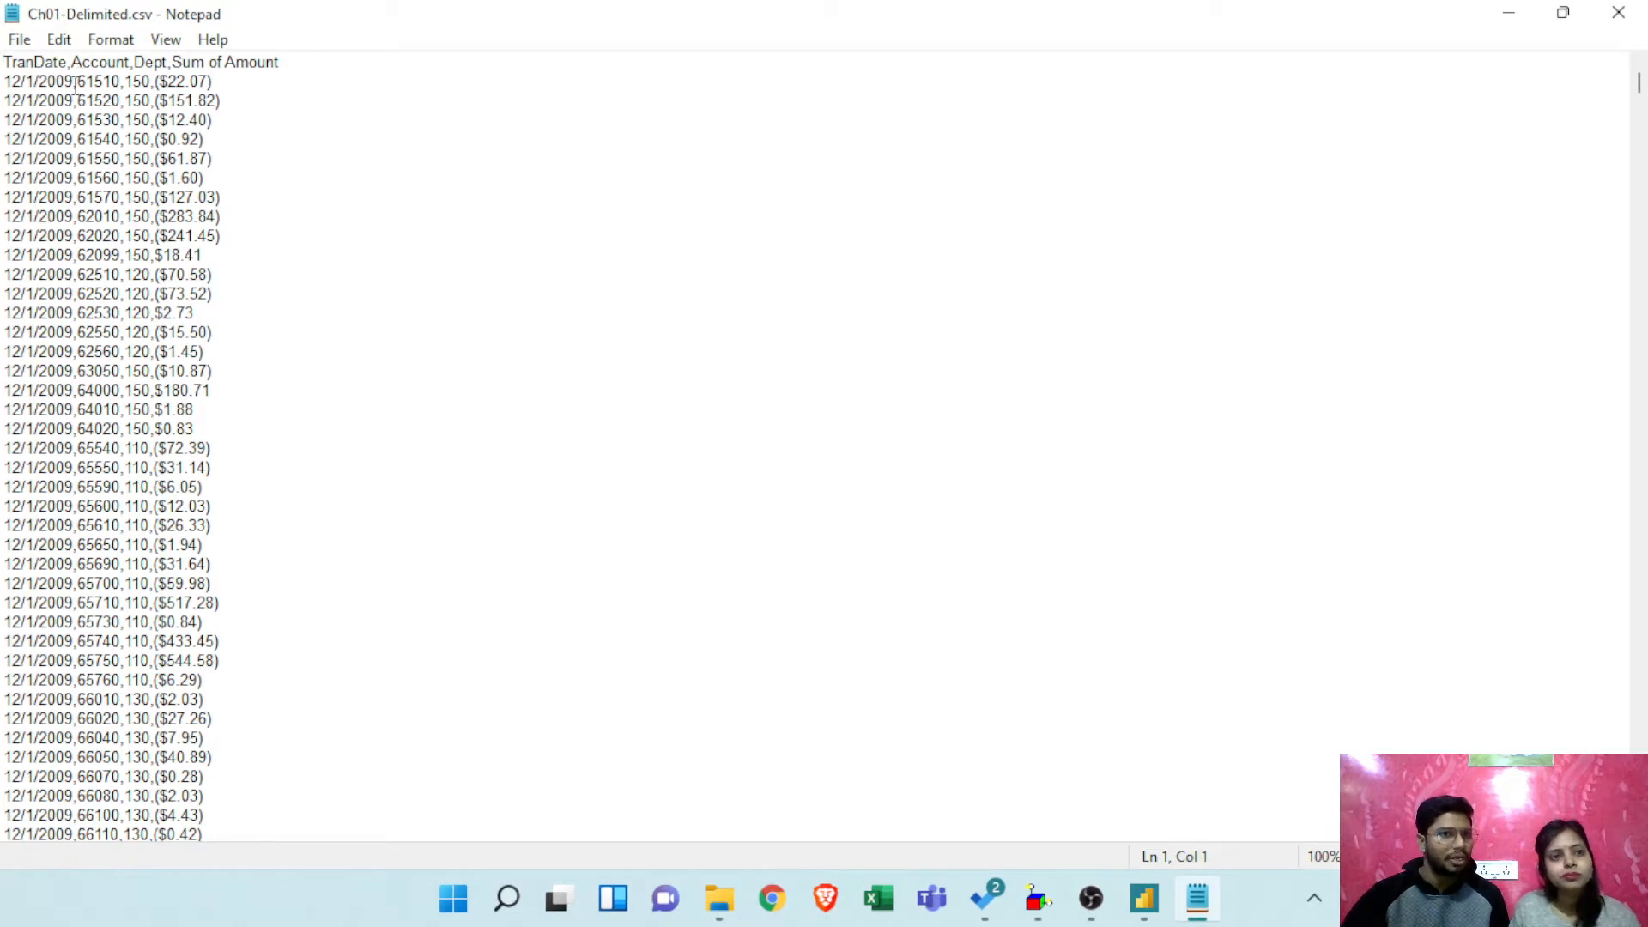
Step: Set the Notepad text size to 18
click(58, 40)
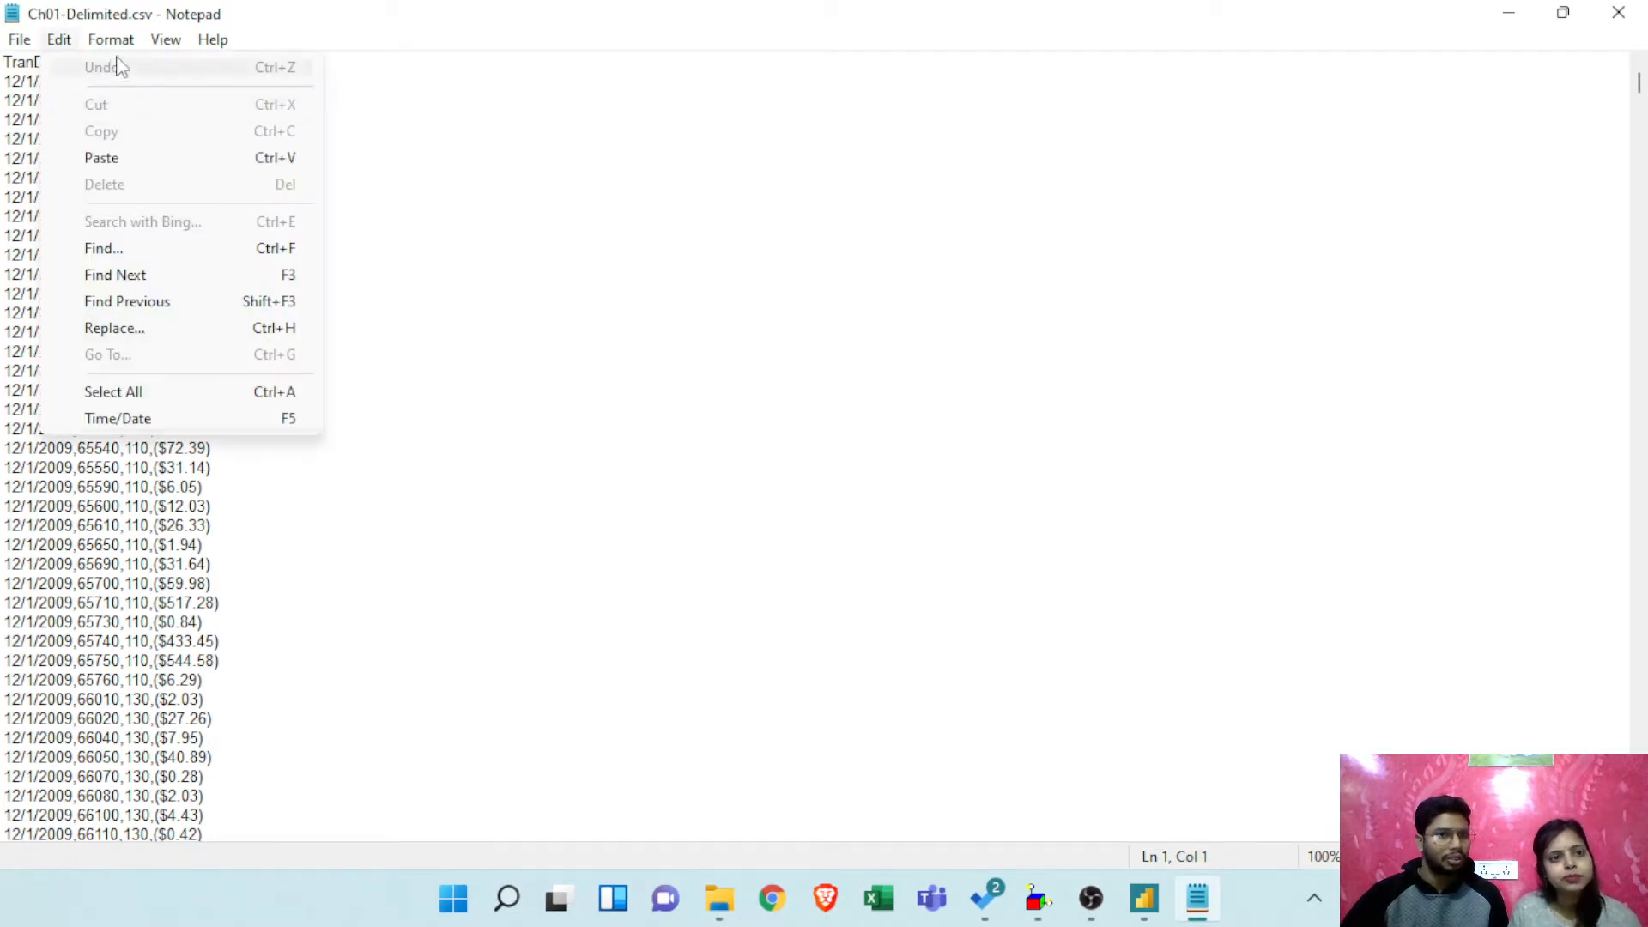
mouse_move(111, 40)
click(140, 95)
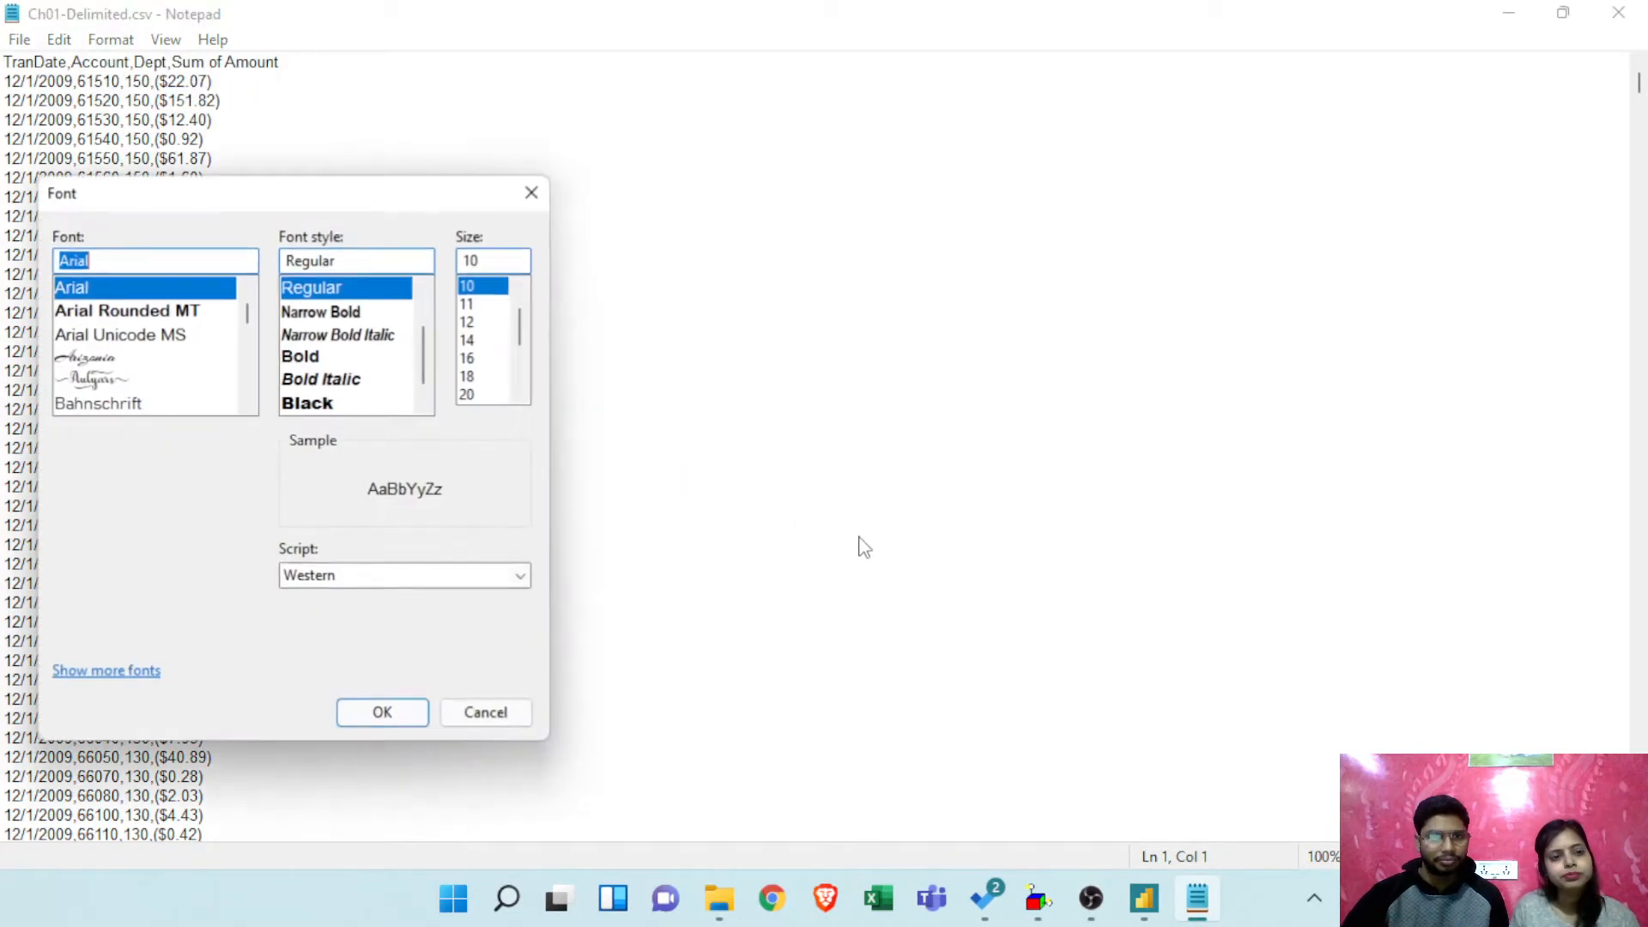
click(467, 375)
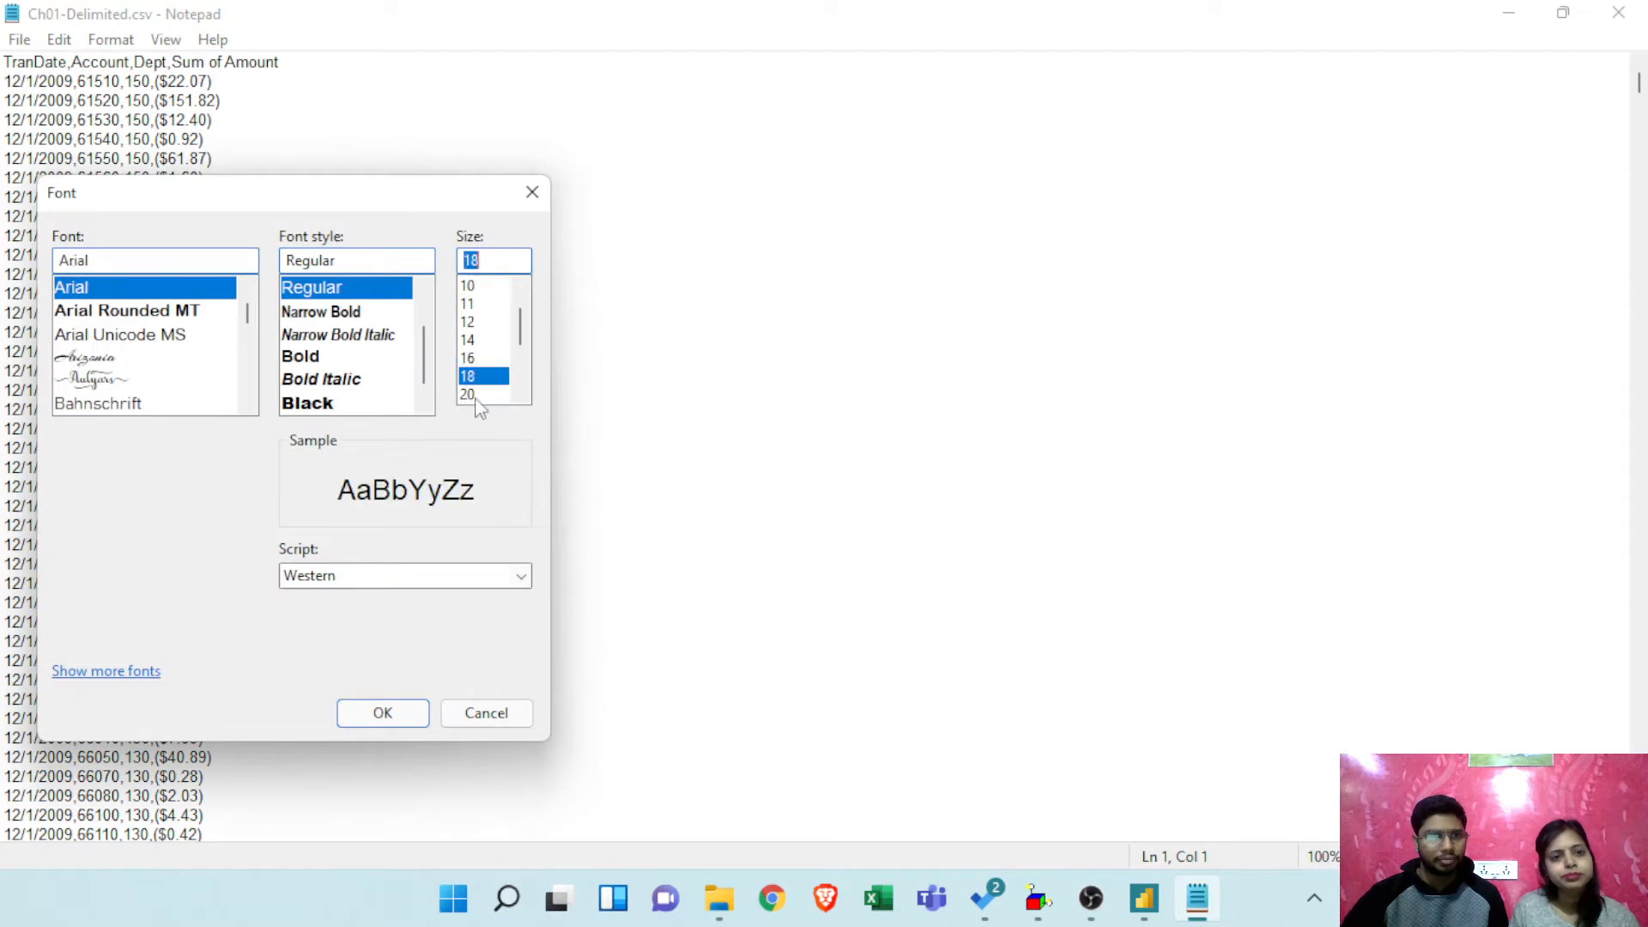
click(388, 714)
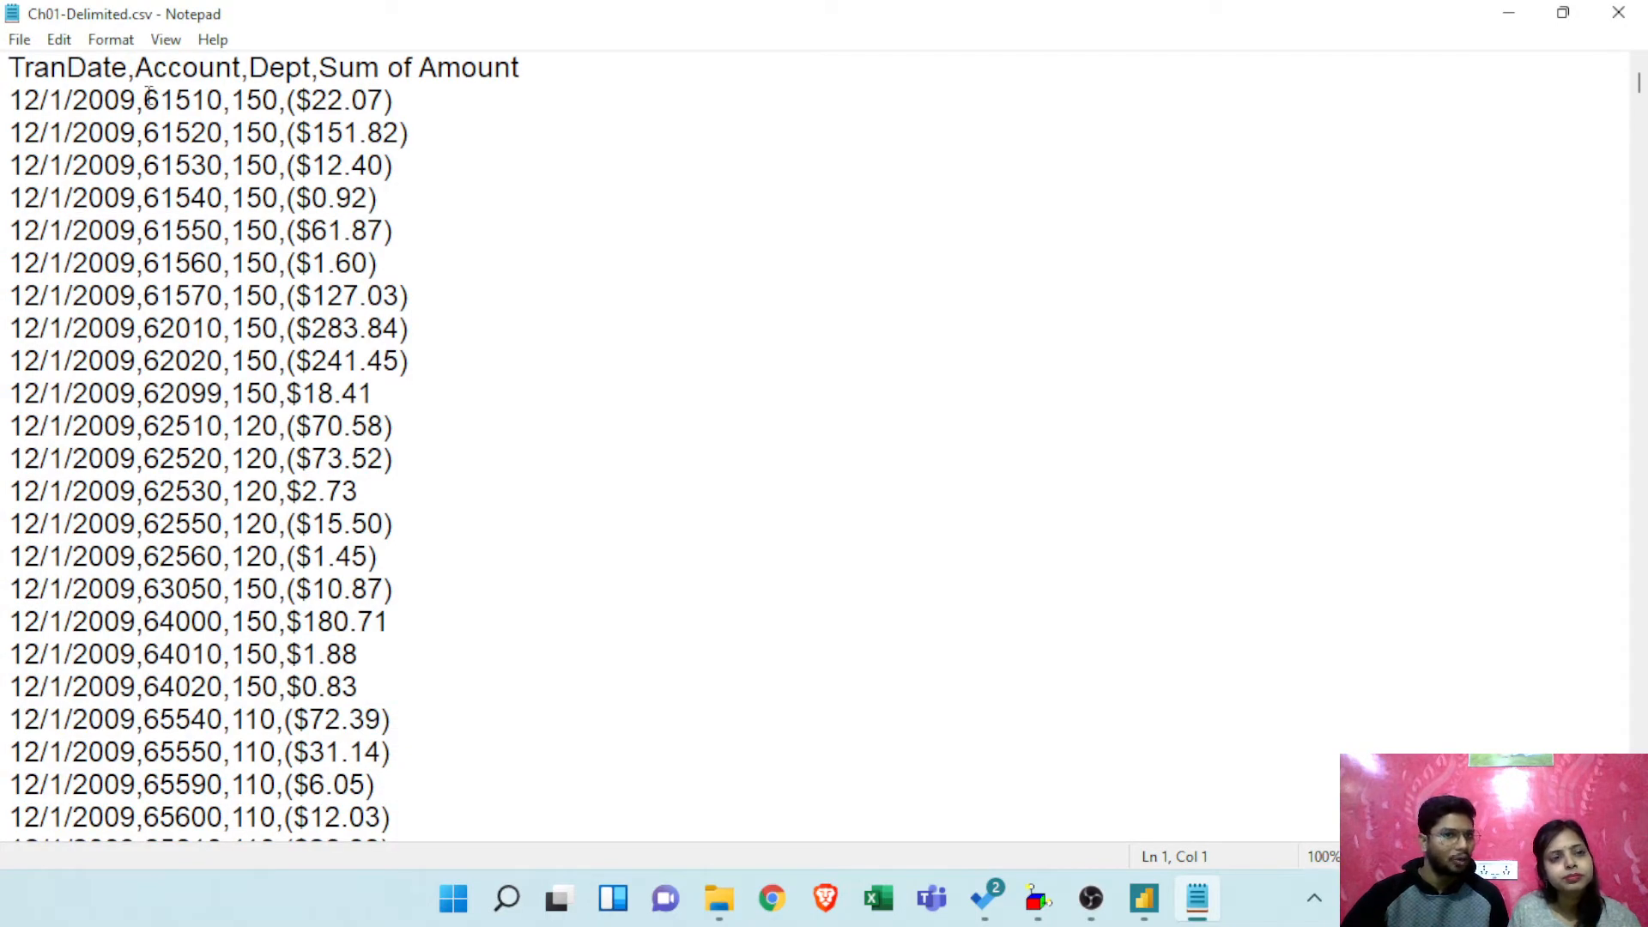
Step: Examine the comma separators between the columns in the first data row and in the 61540 account row
click(145, 103)
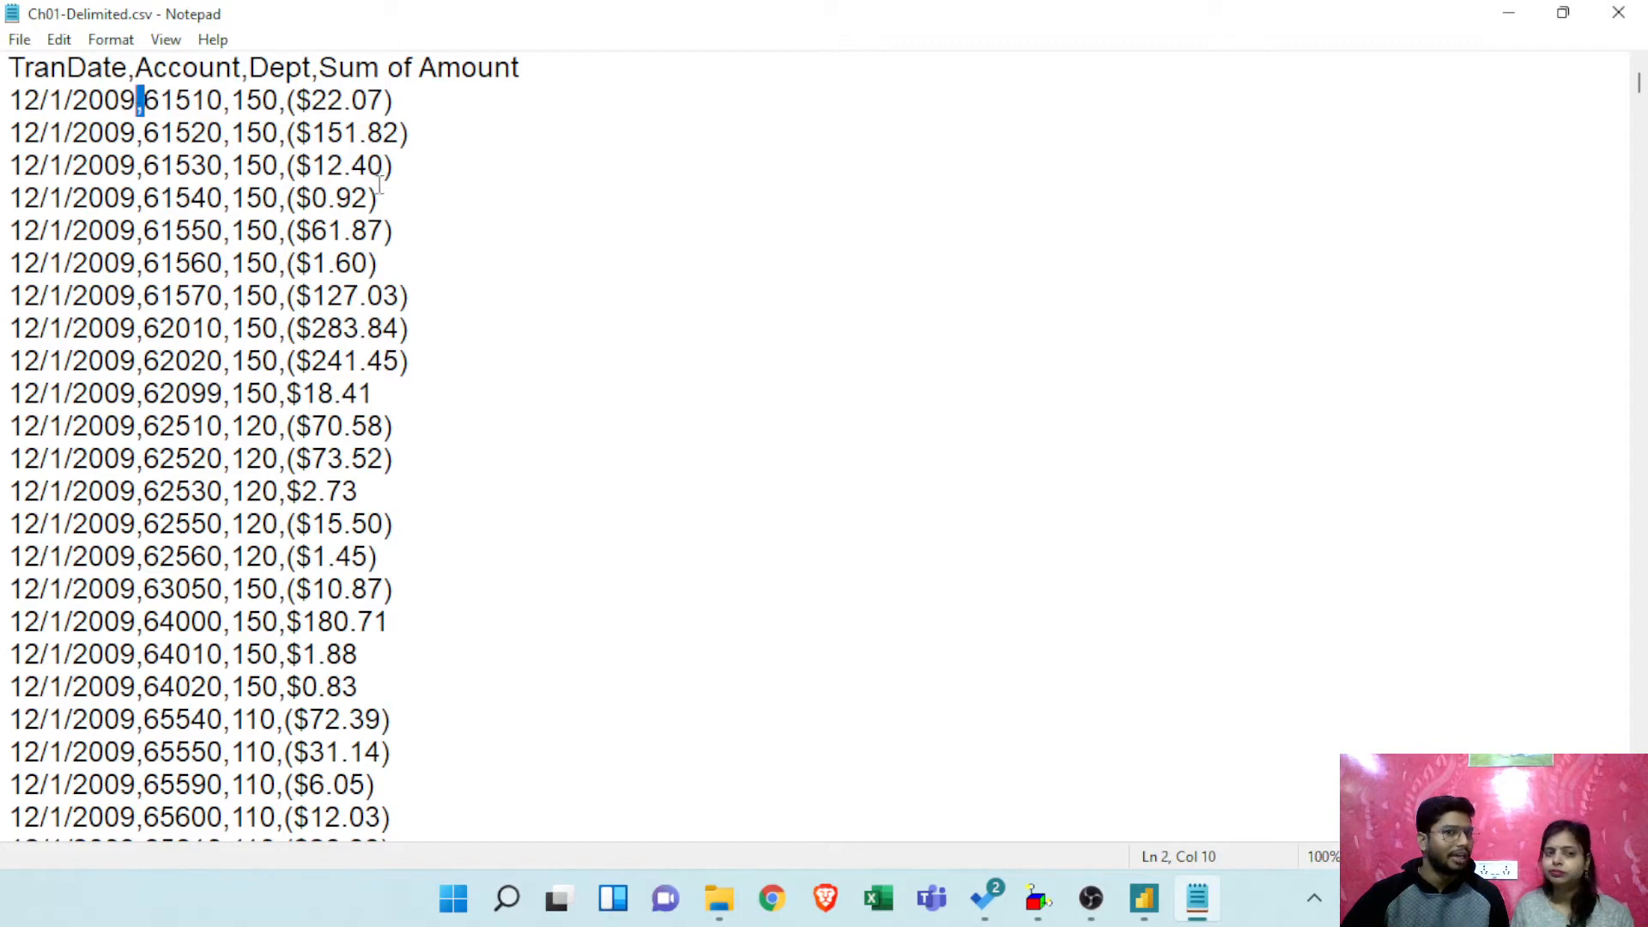
click(456, 206)
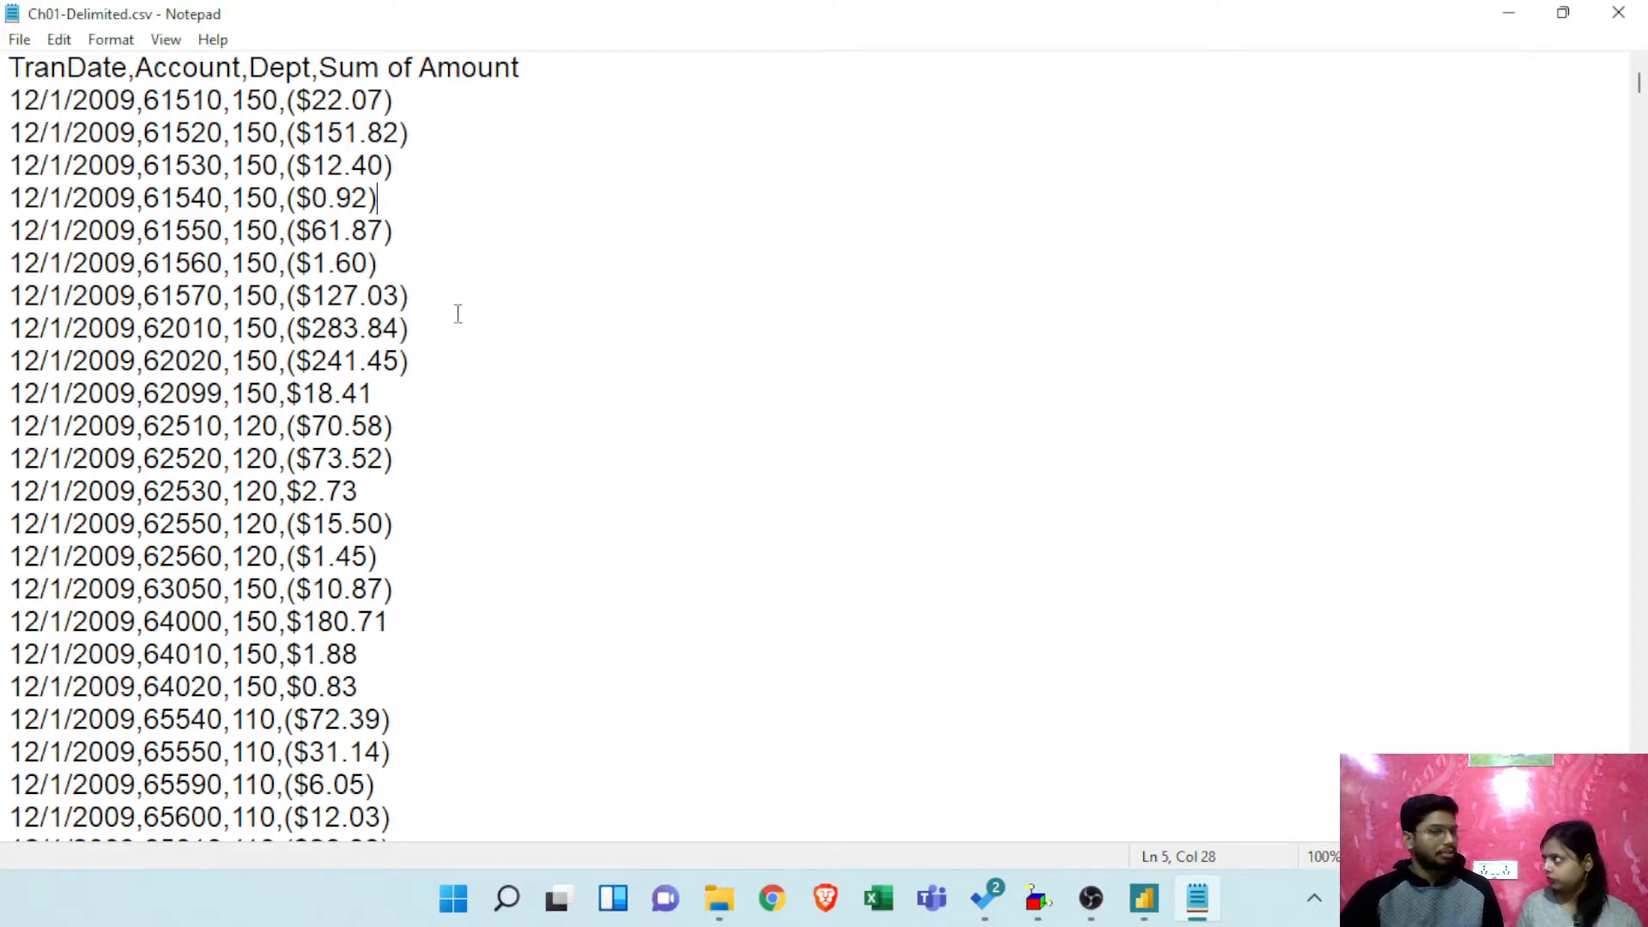
drag(143, 197, 247, 197)
Step: Enlarge the Notepad text to font size 26, keeping Arial Regular
click(120, 43)
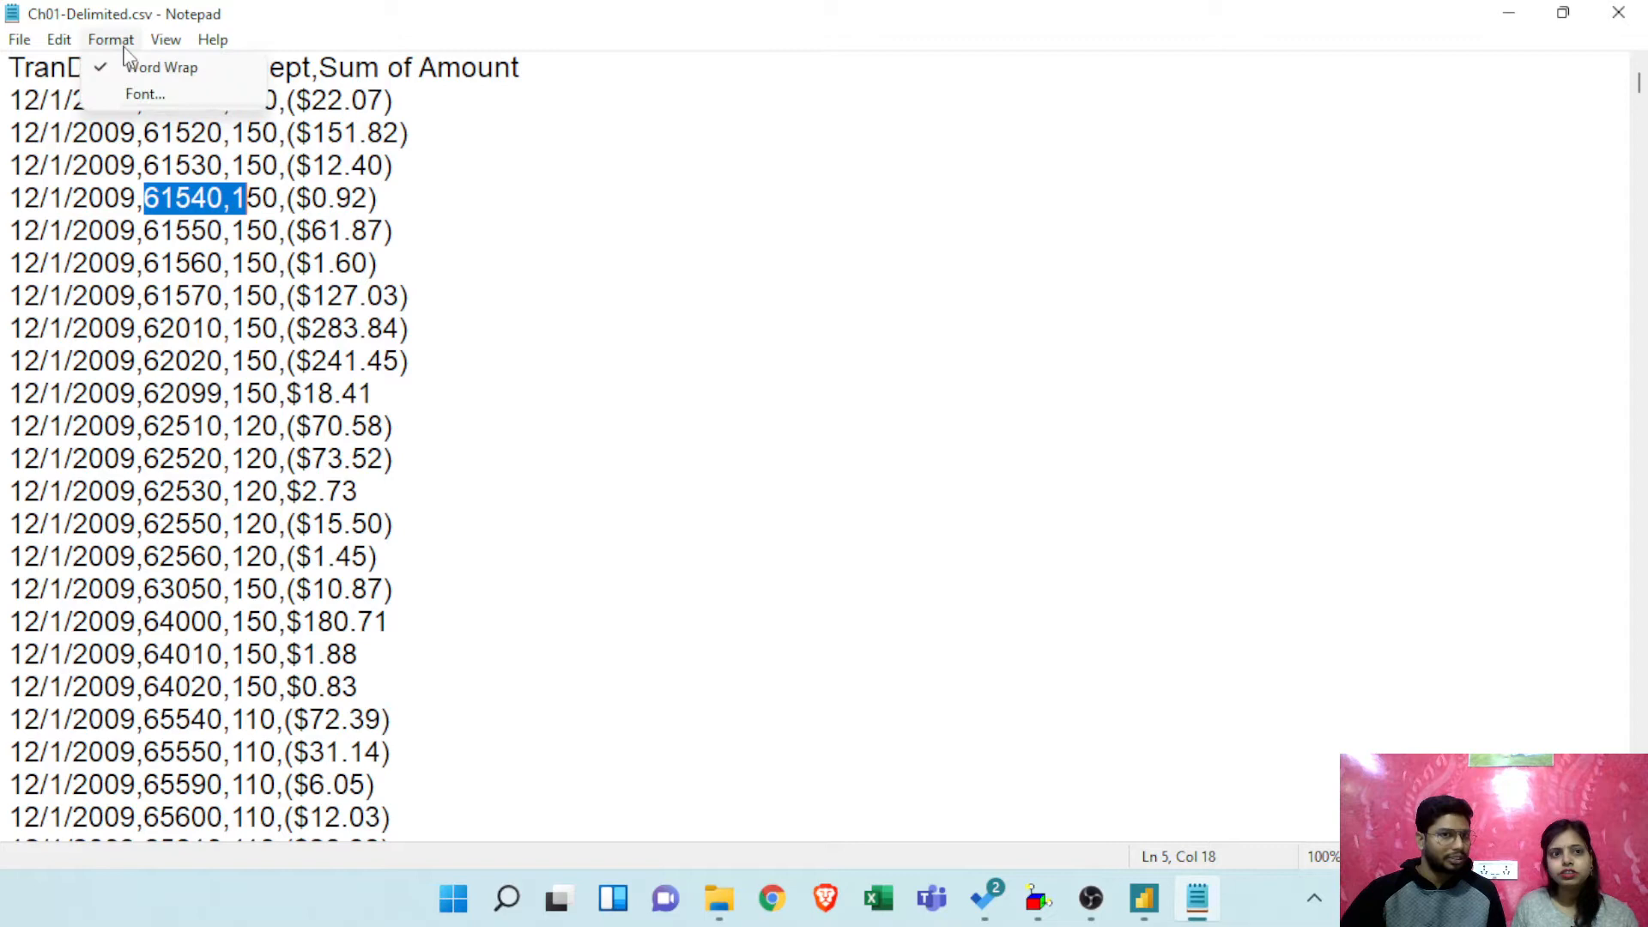
click(145, 94)
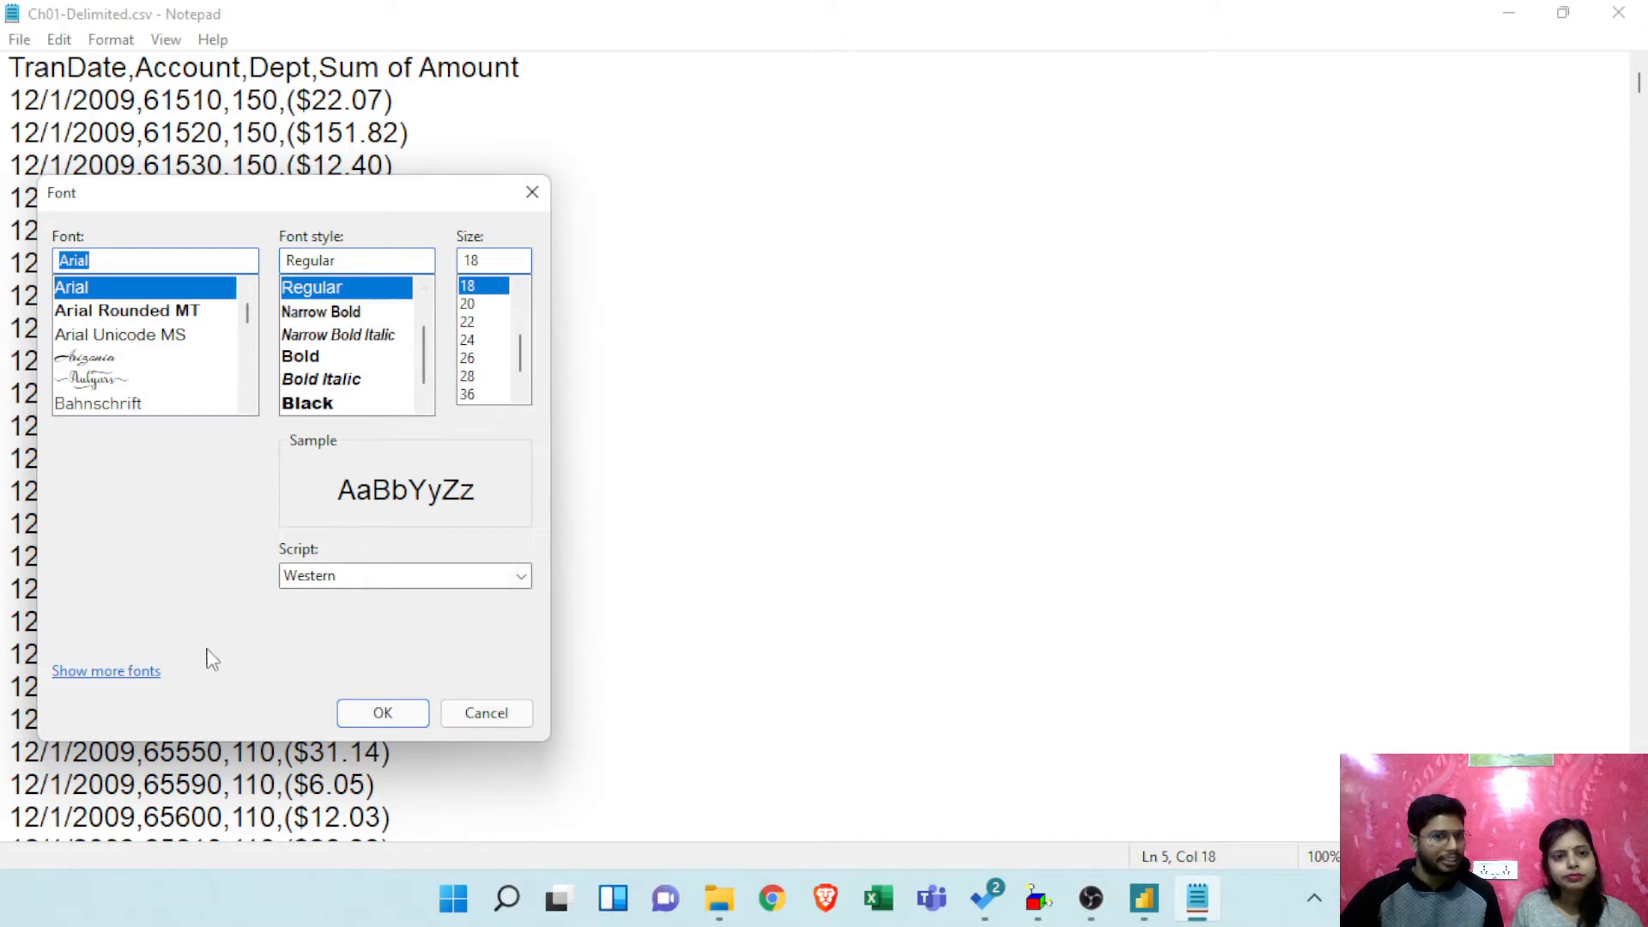
drag(423, 352, 423, 299)
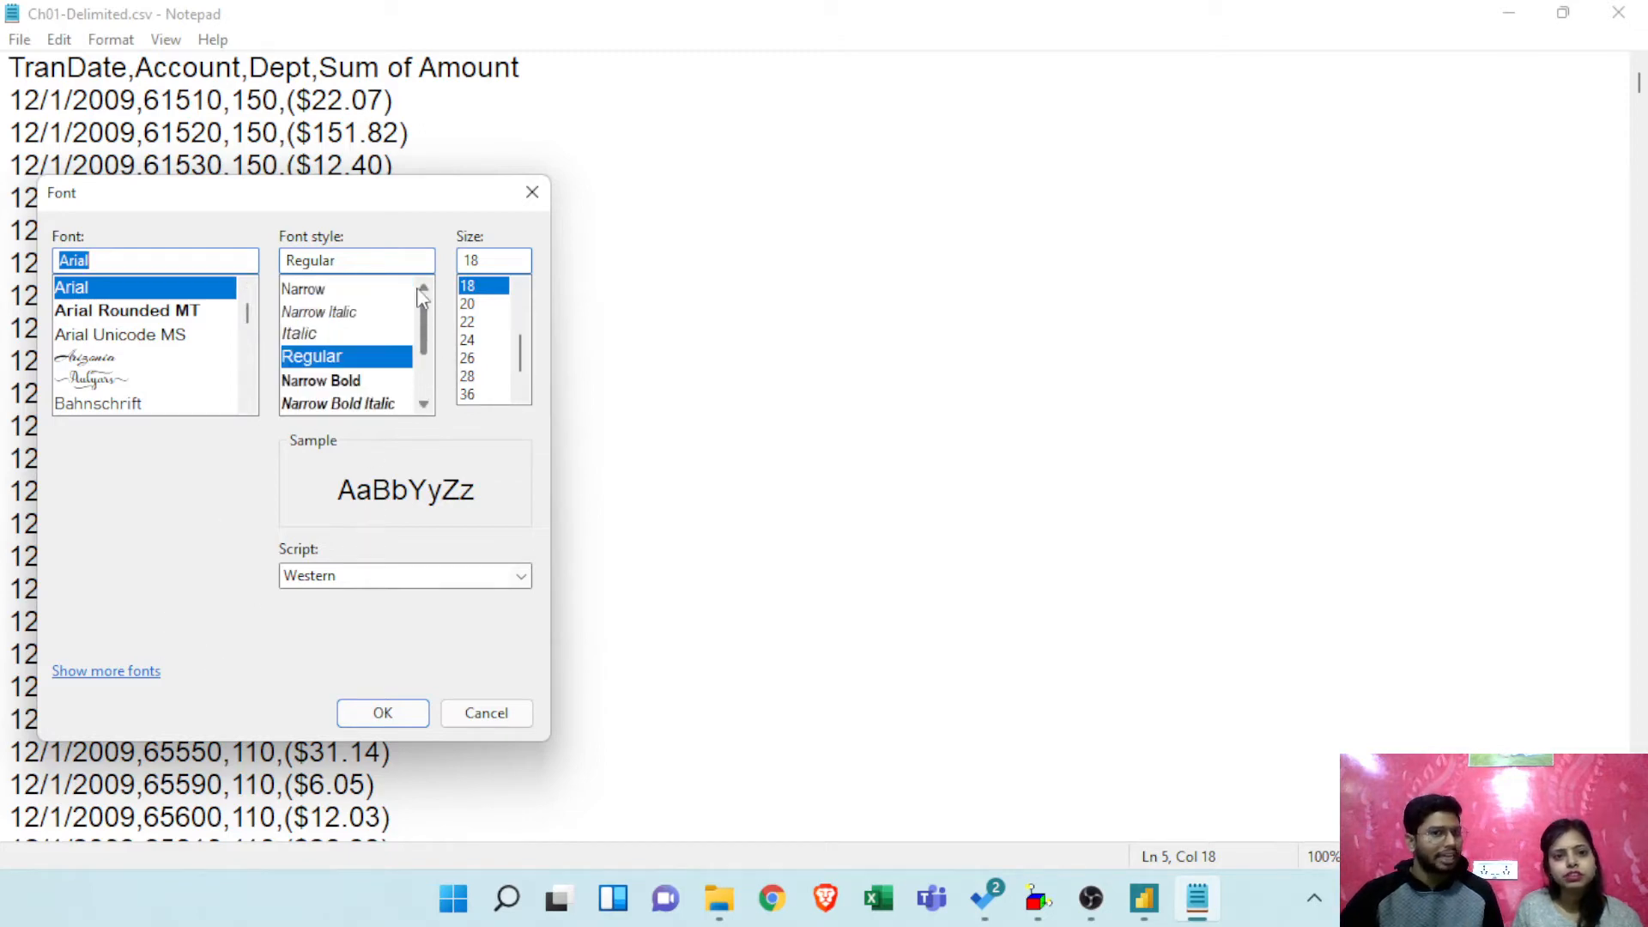
click(480, 359)
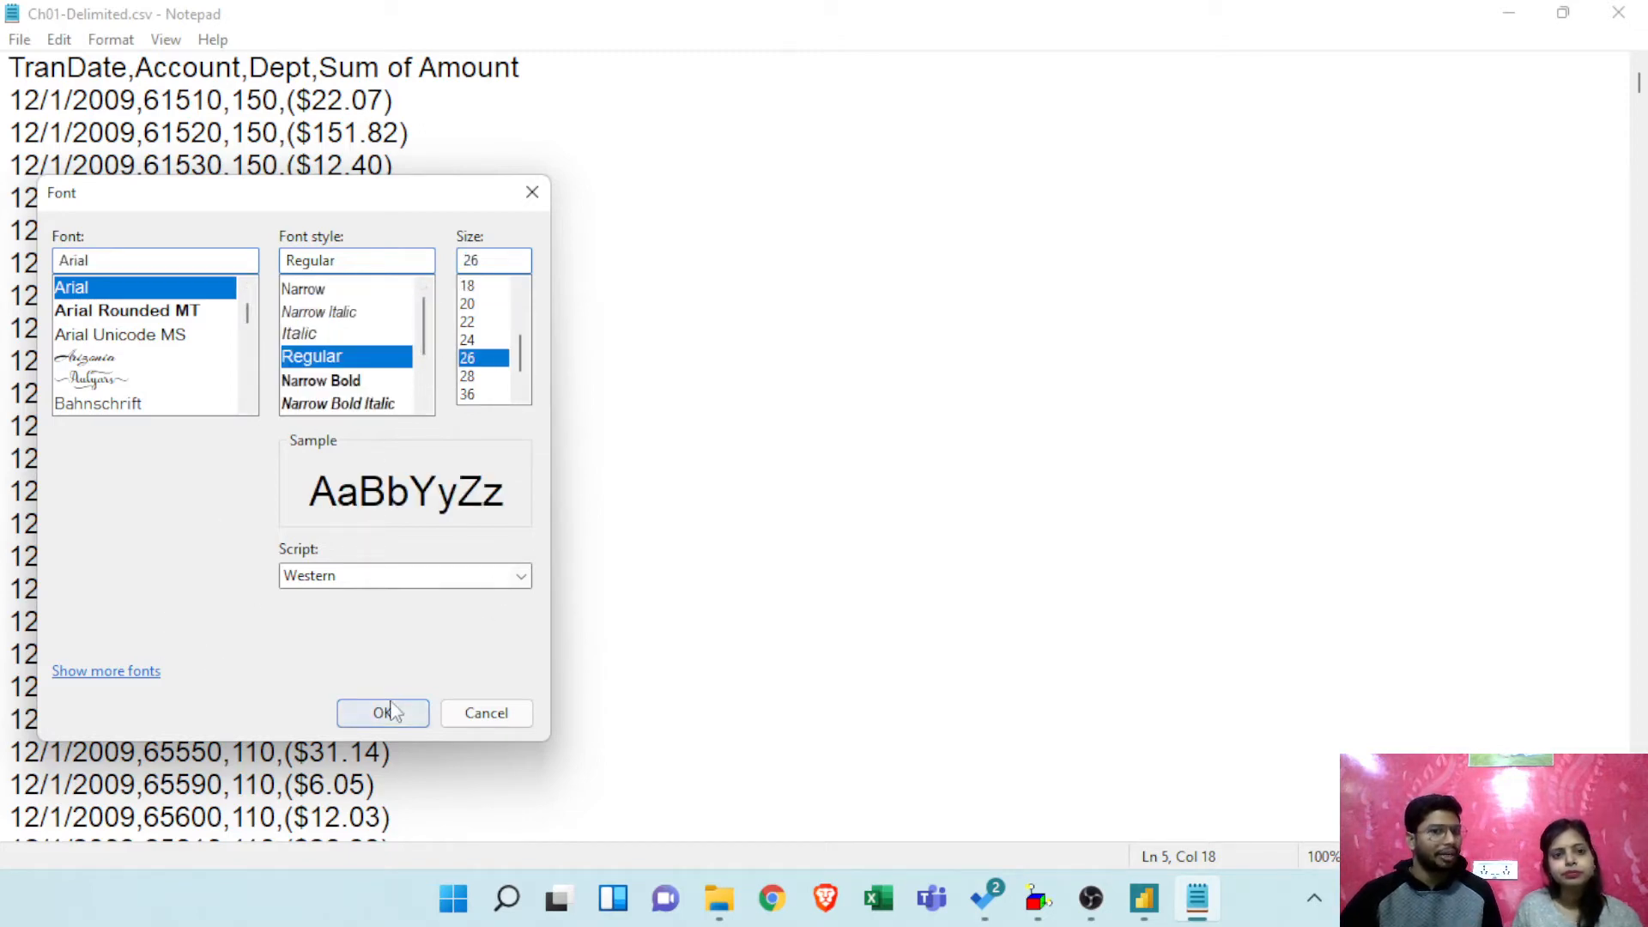
click(383, 713)
click(952, 343)
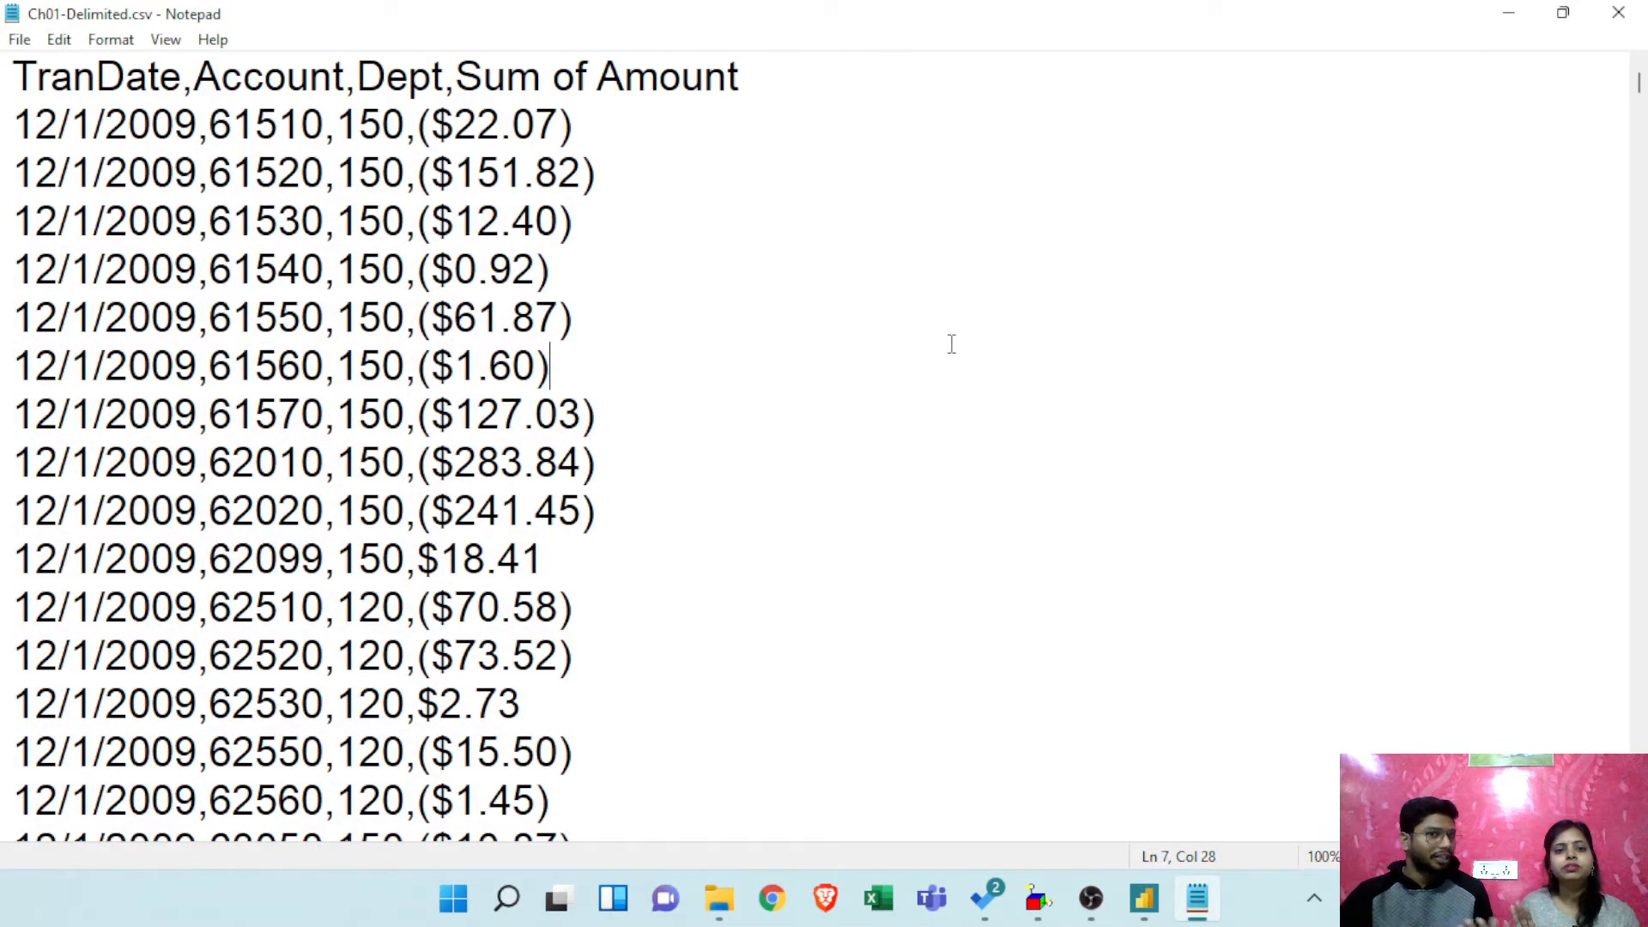
Step: Highlight part of the account value in the 61550 row of the enlarged text and close Ch01-Delimited.csv
drag(276, 318, 322, 318)
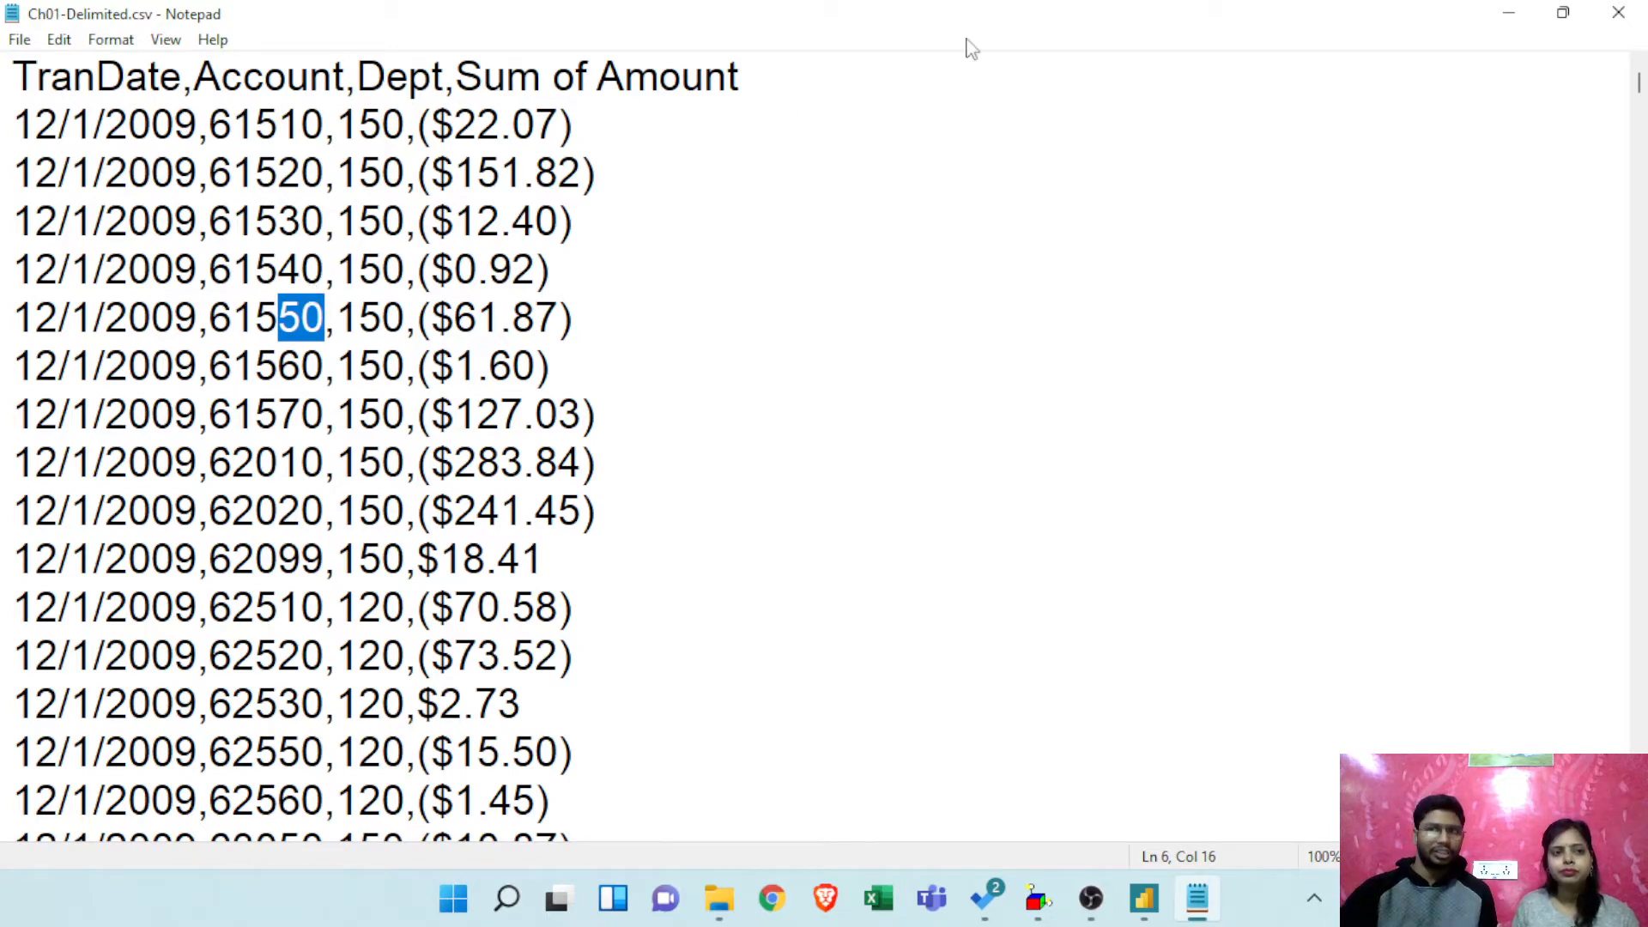
click(1616, 15)
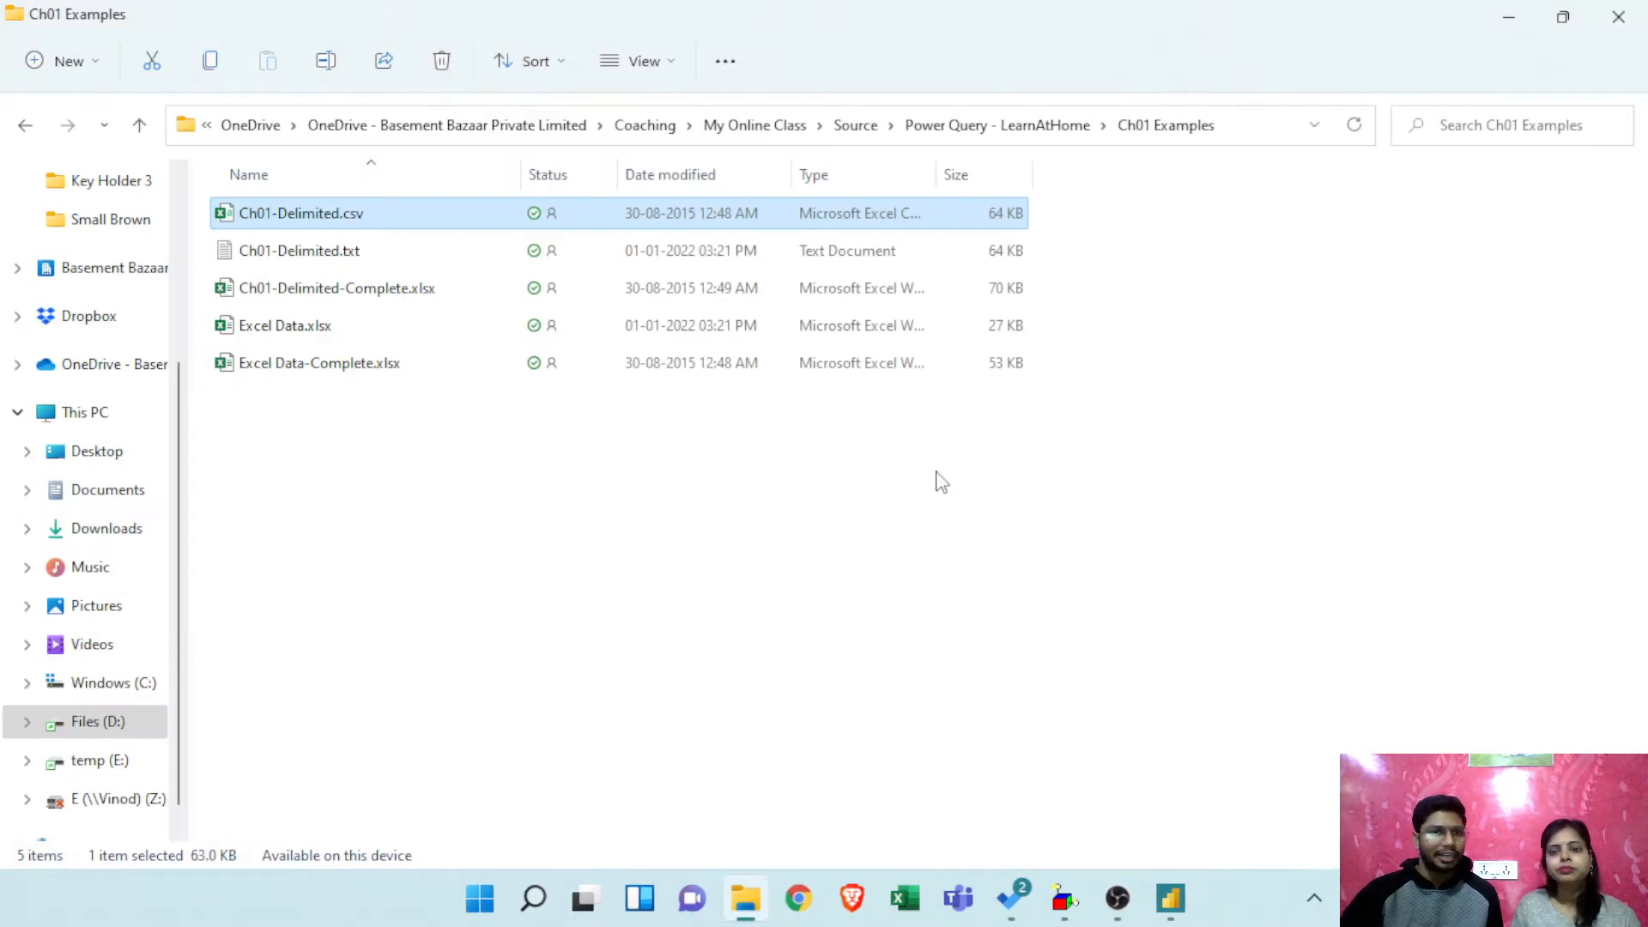
click(648, 618)
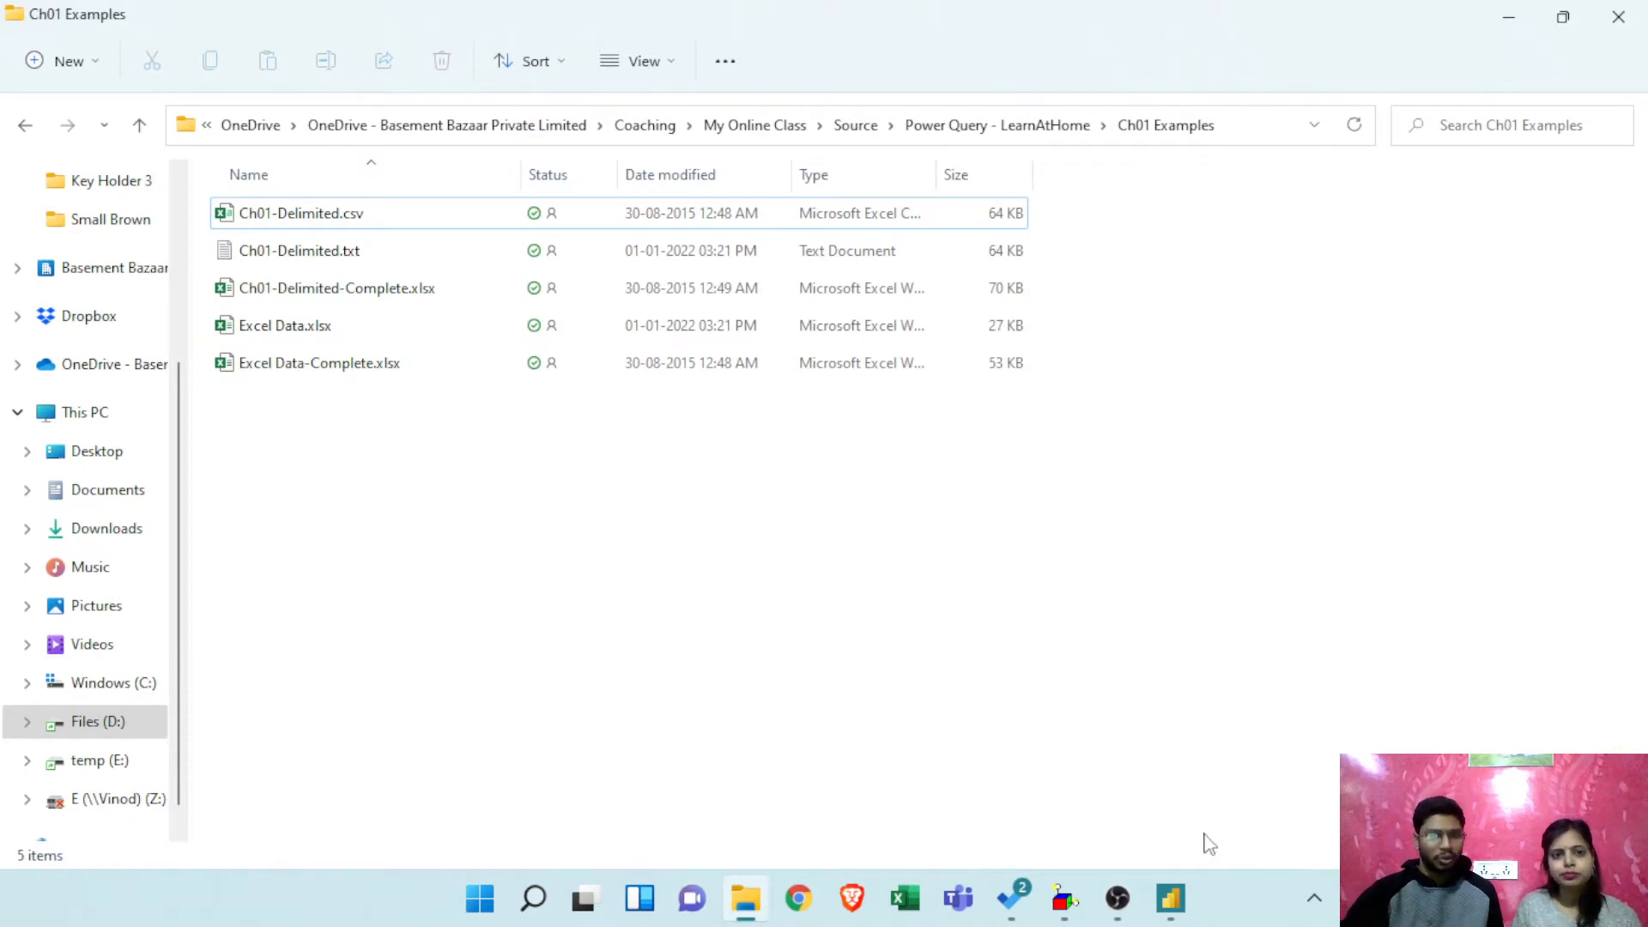
Step: Switch to the Power Query Editor and start a new query with the Text/CSV connector
mouse_move(1165, 910)
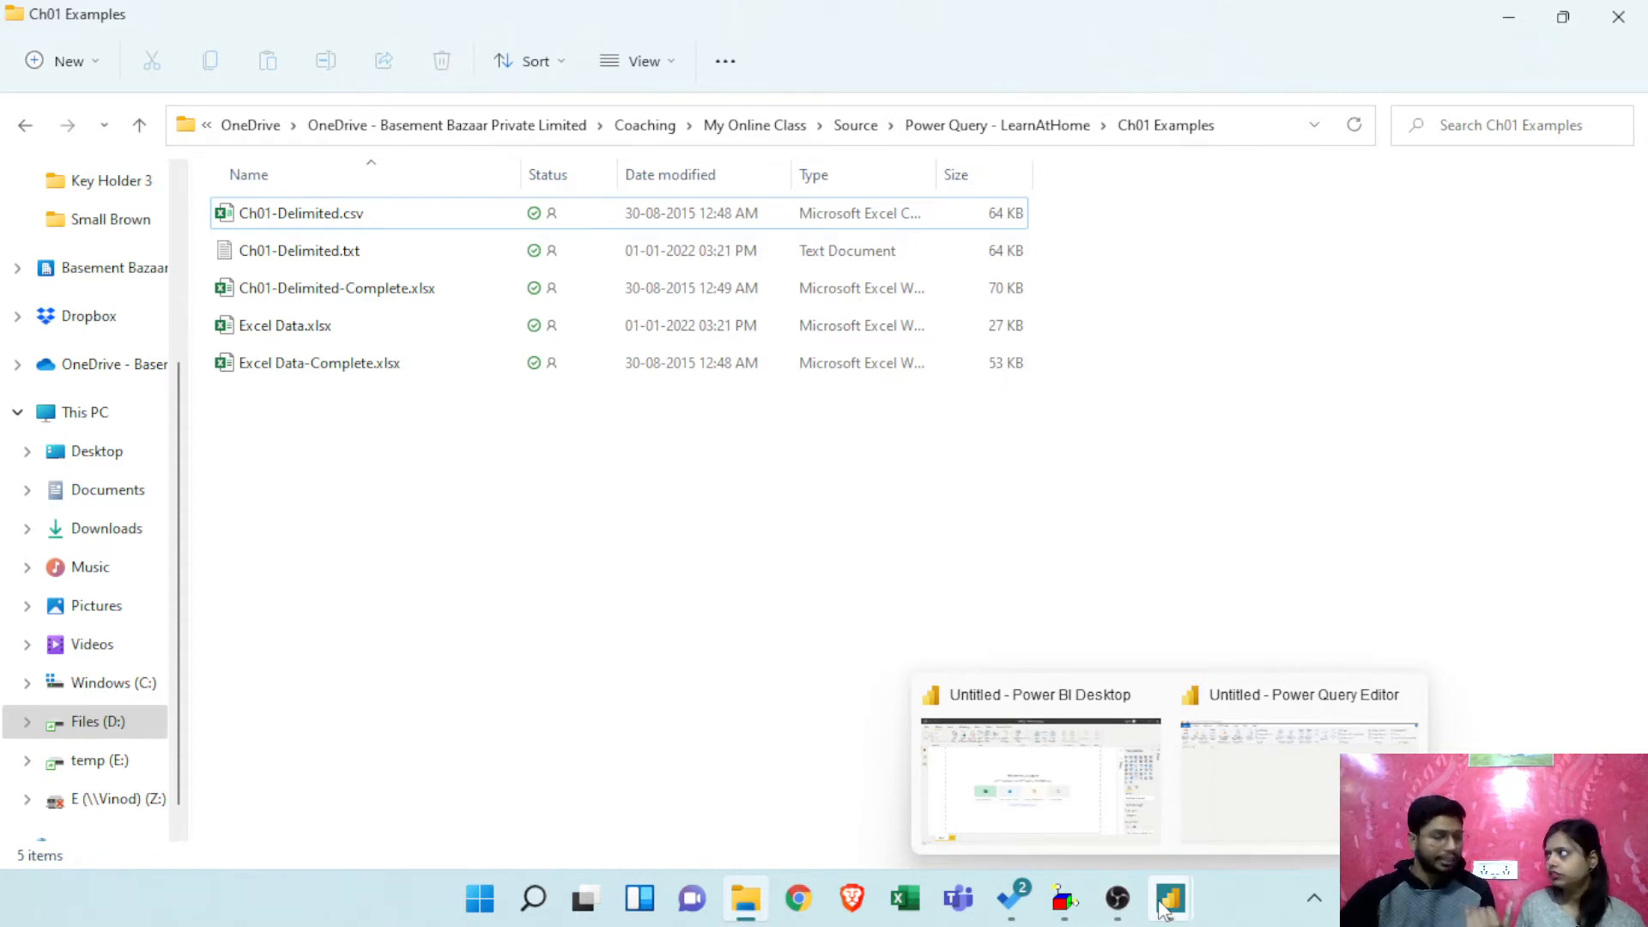
click(1188, 839)
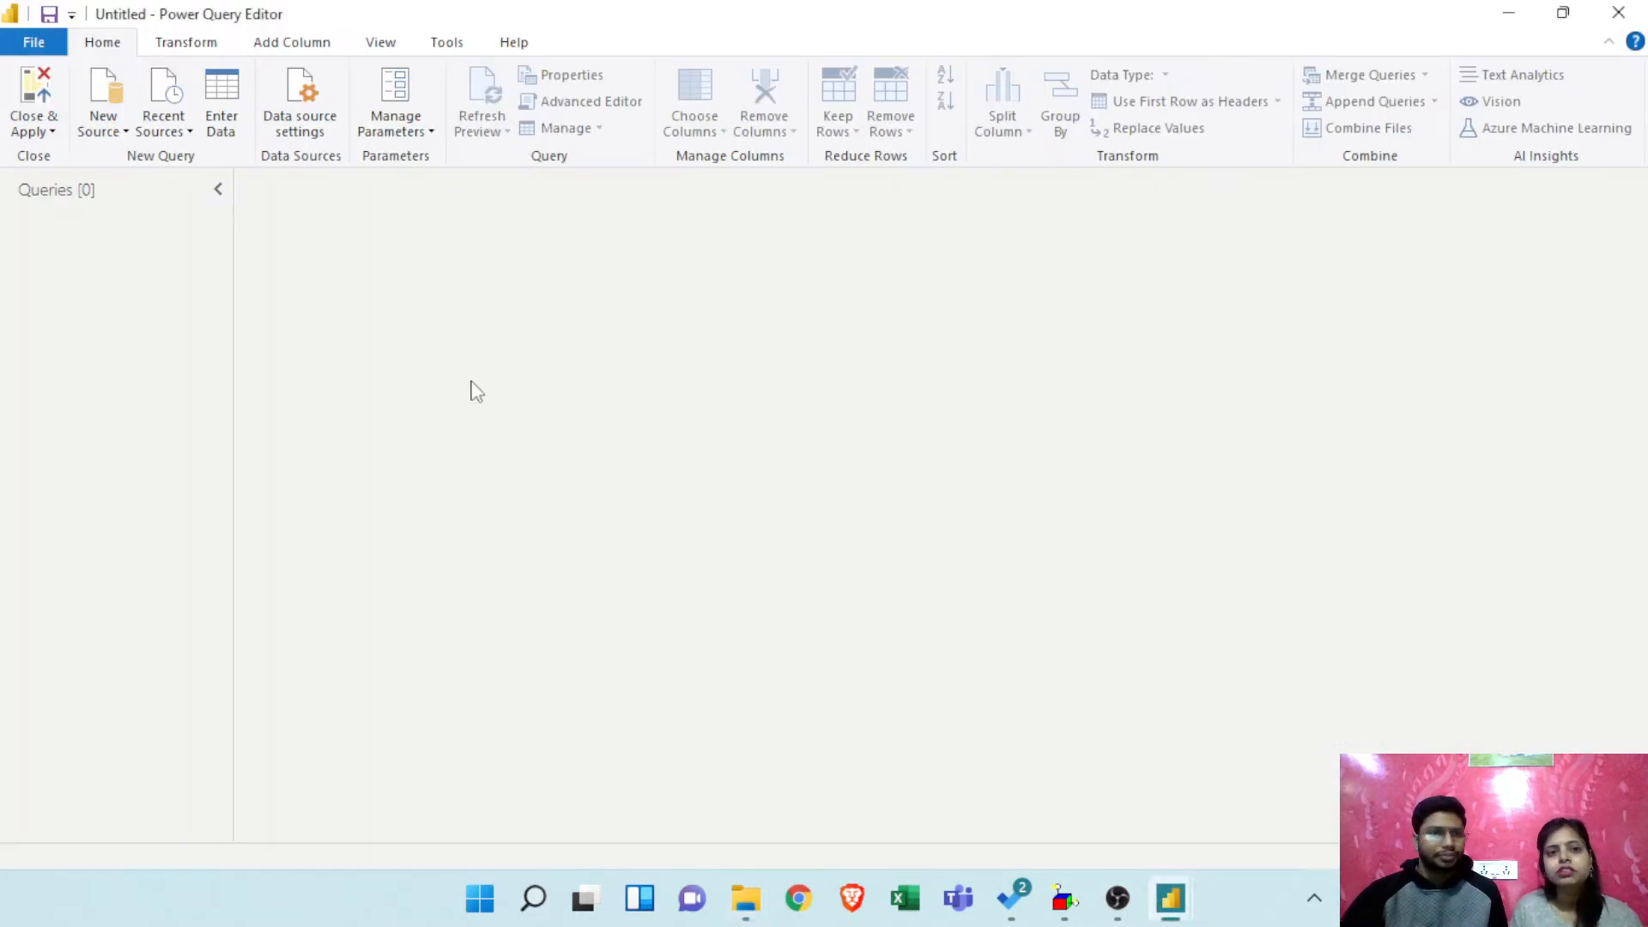
right_click(63, 254)
mouse_move(160, 307)
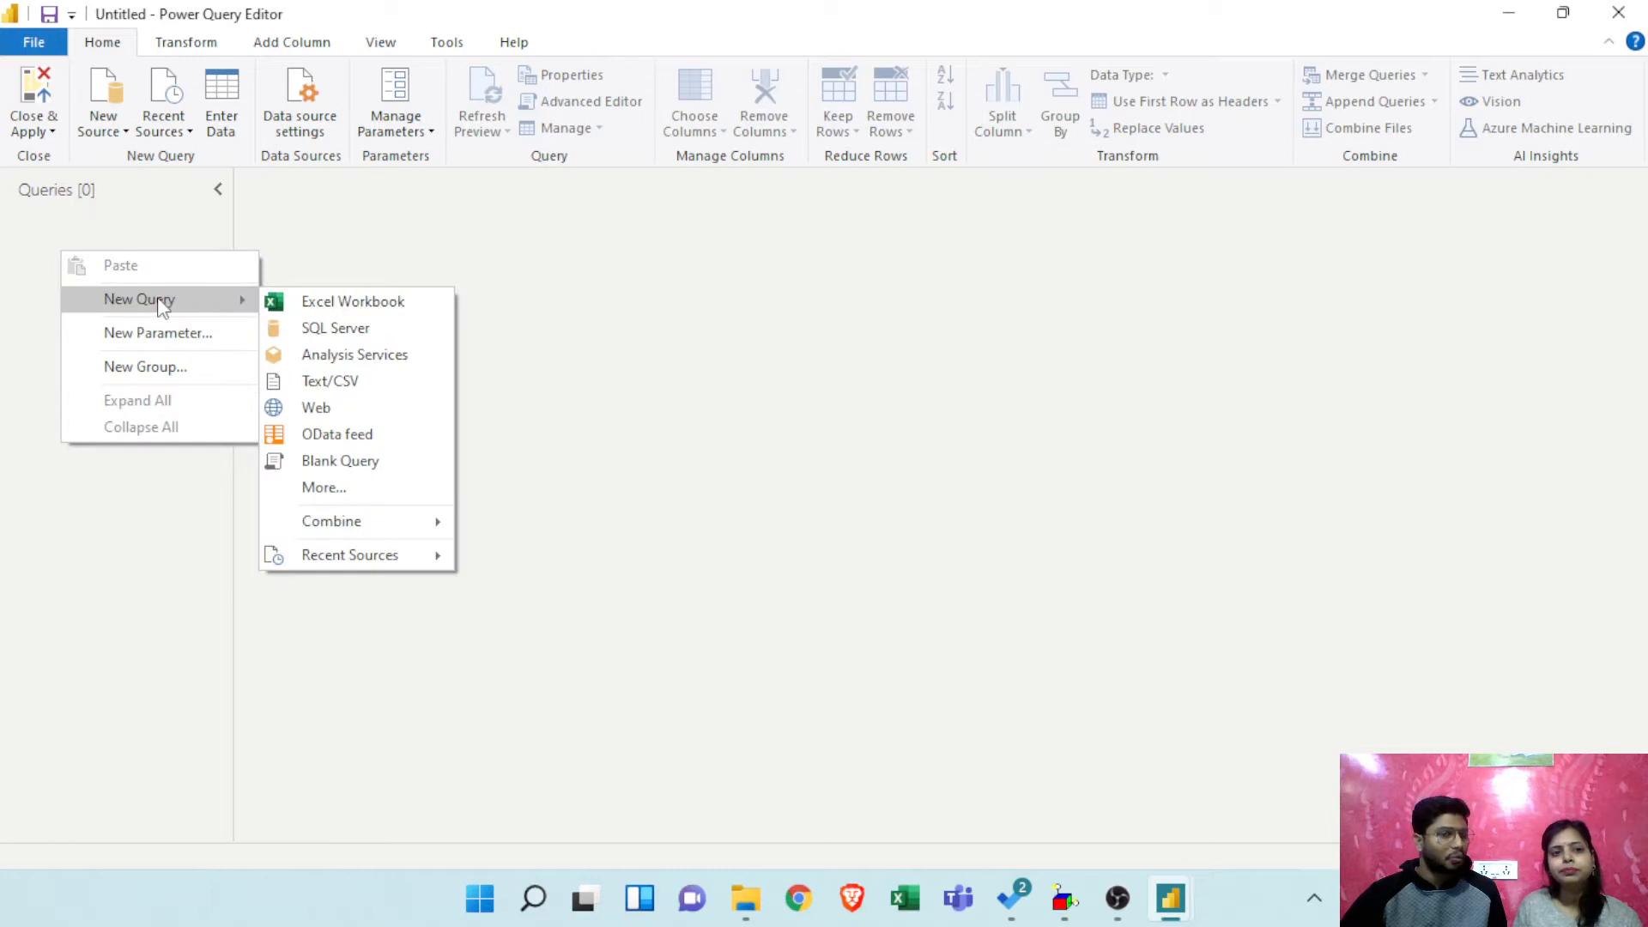
click(358, 382)
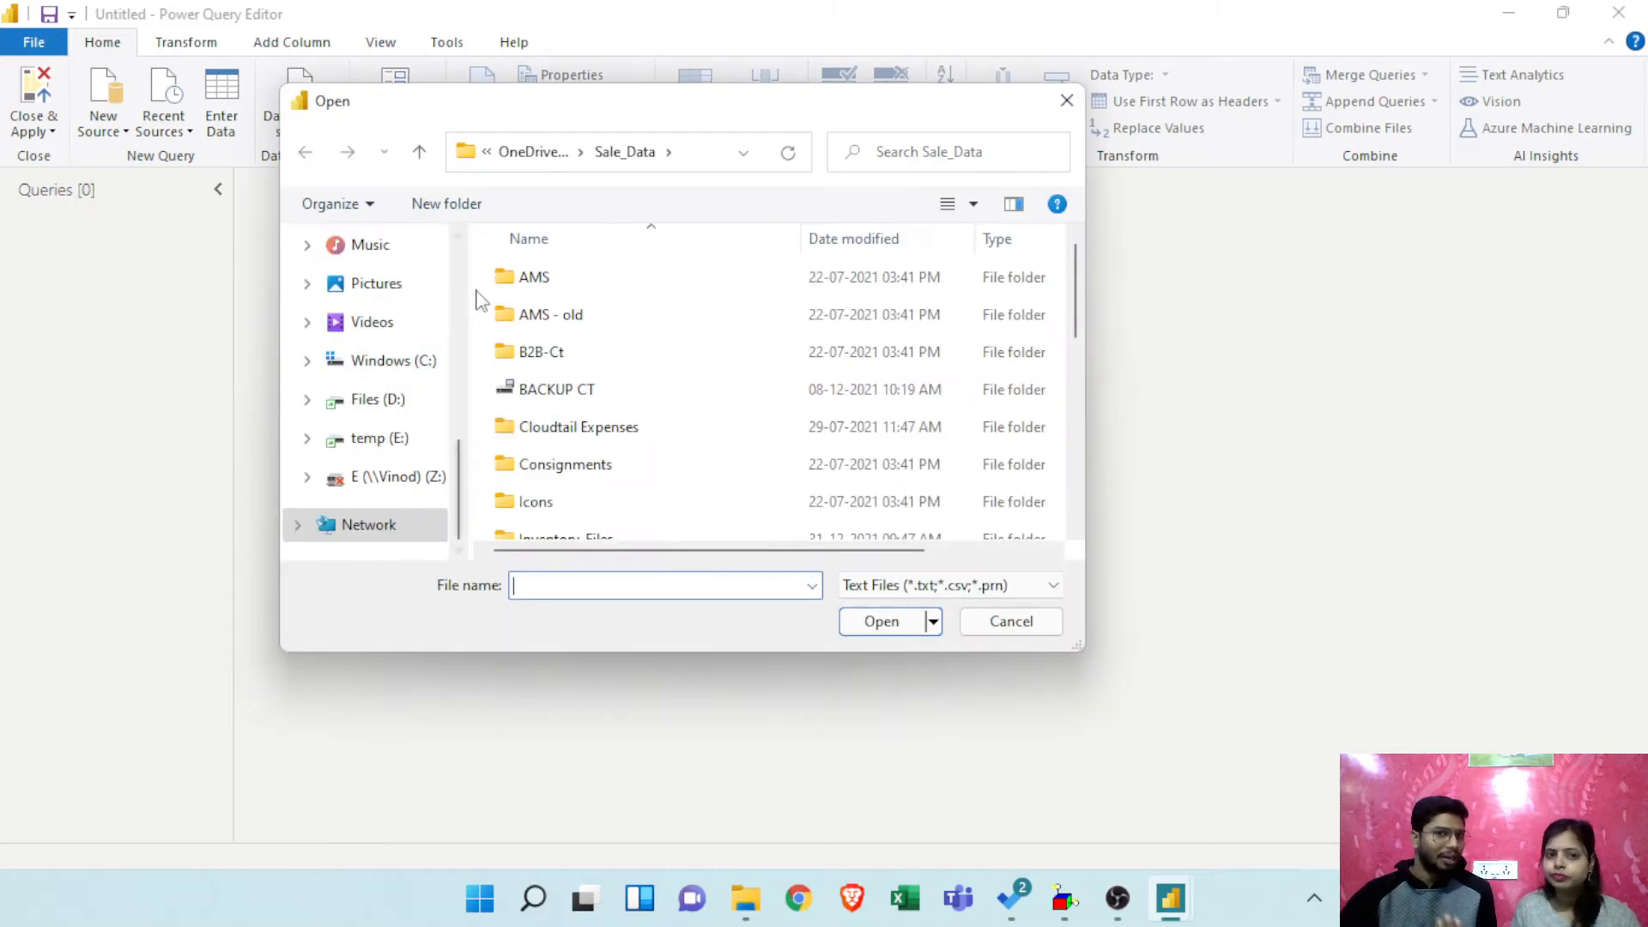
Step: Browse to the Power Query - LearnAtHome\Ch01 Examples folder and open Ch01-Delimited.txt for import
text(Power Query - LearnAtHome\Ch01 Examples)
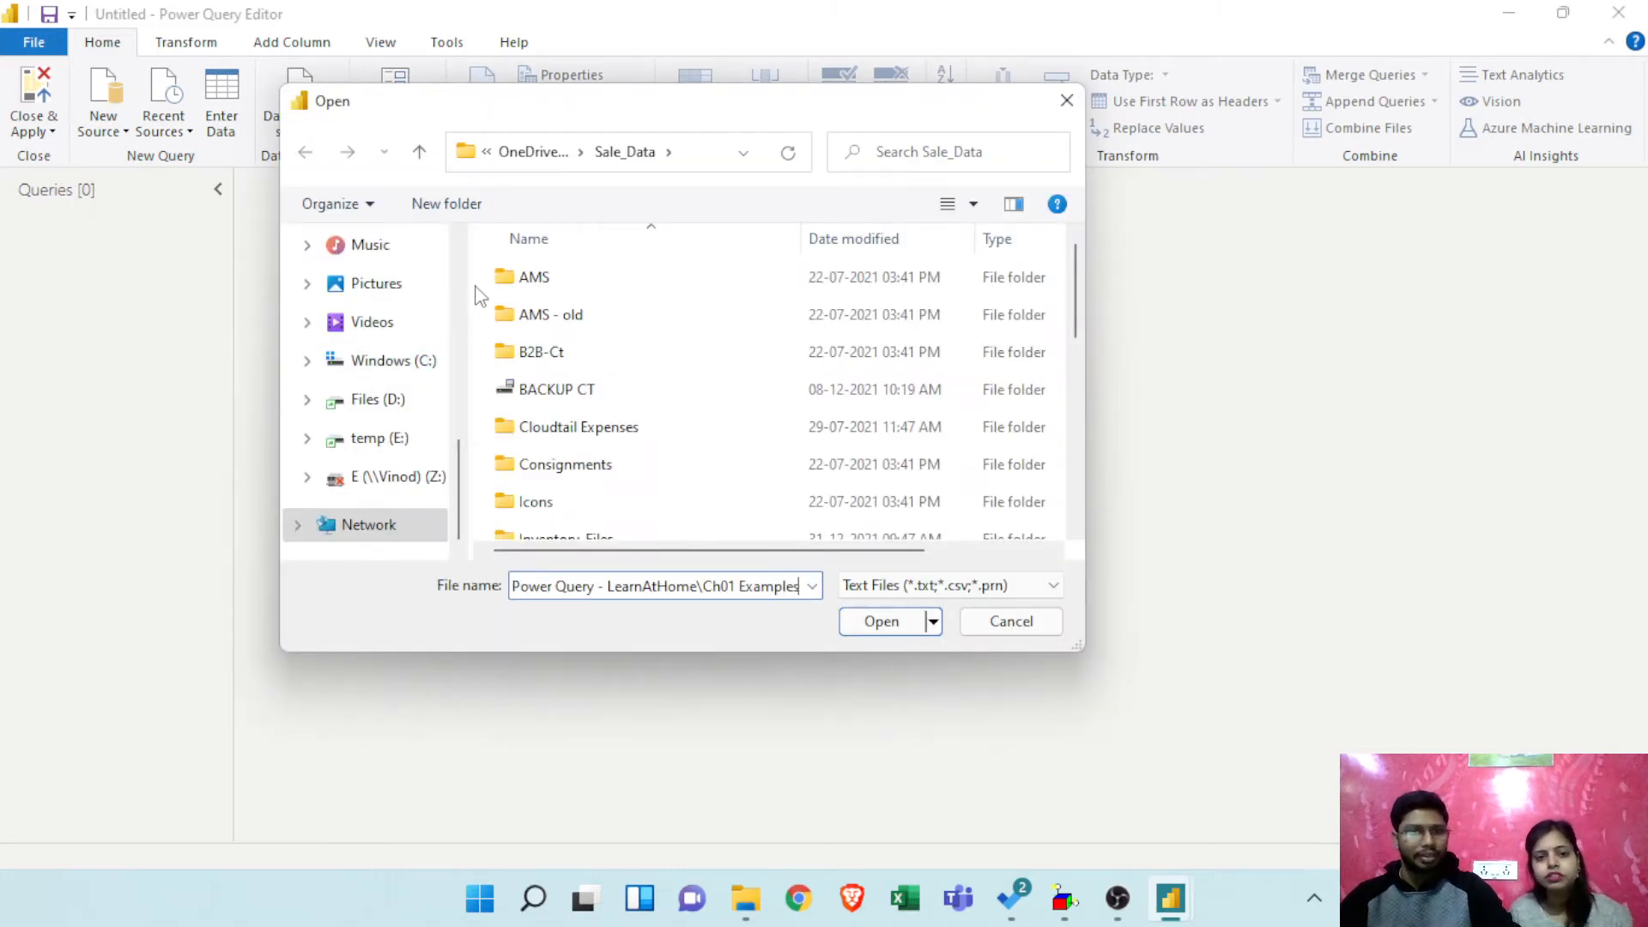
key(Return)
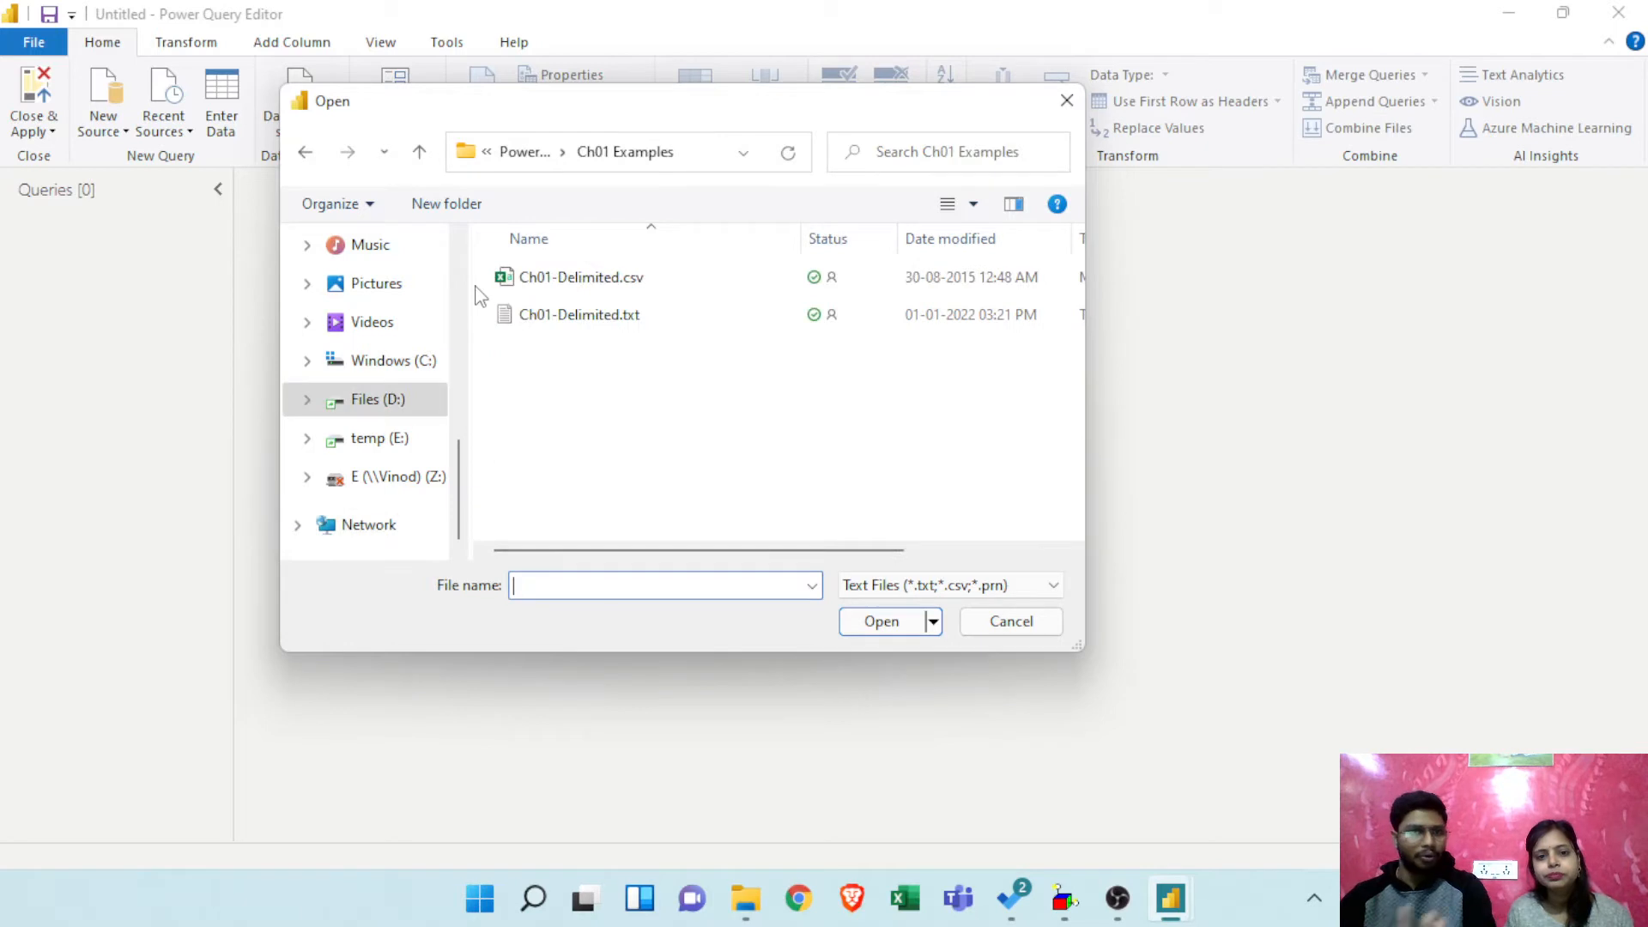
click(569, 316)
click(878, 622)
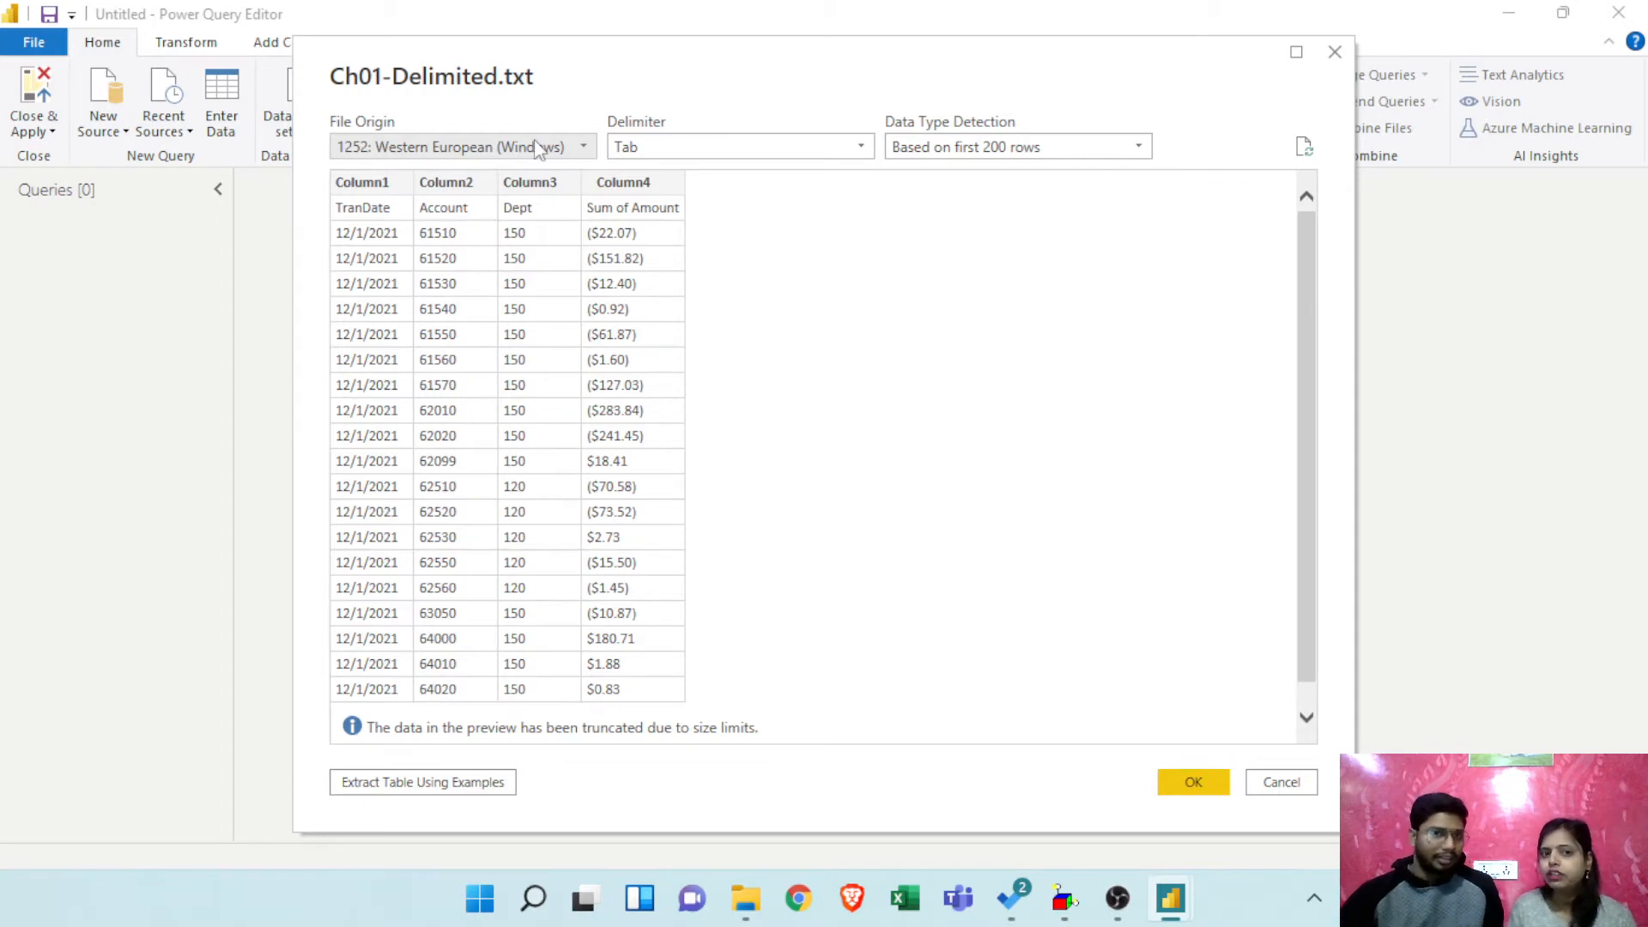
Step: Preview the text file with Comma as the delimiter, and set the delimiter back to Tab
drag(648, 85, 611, 99)
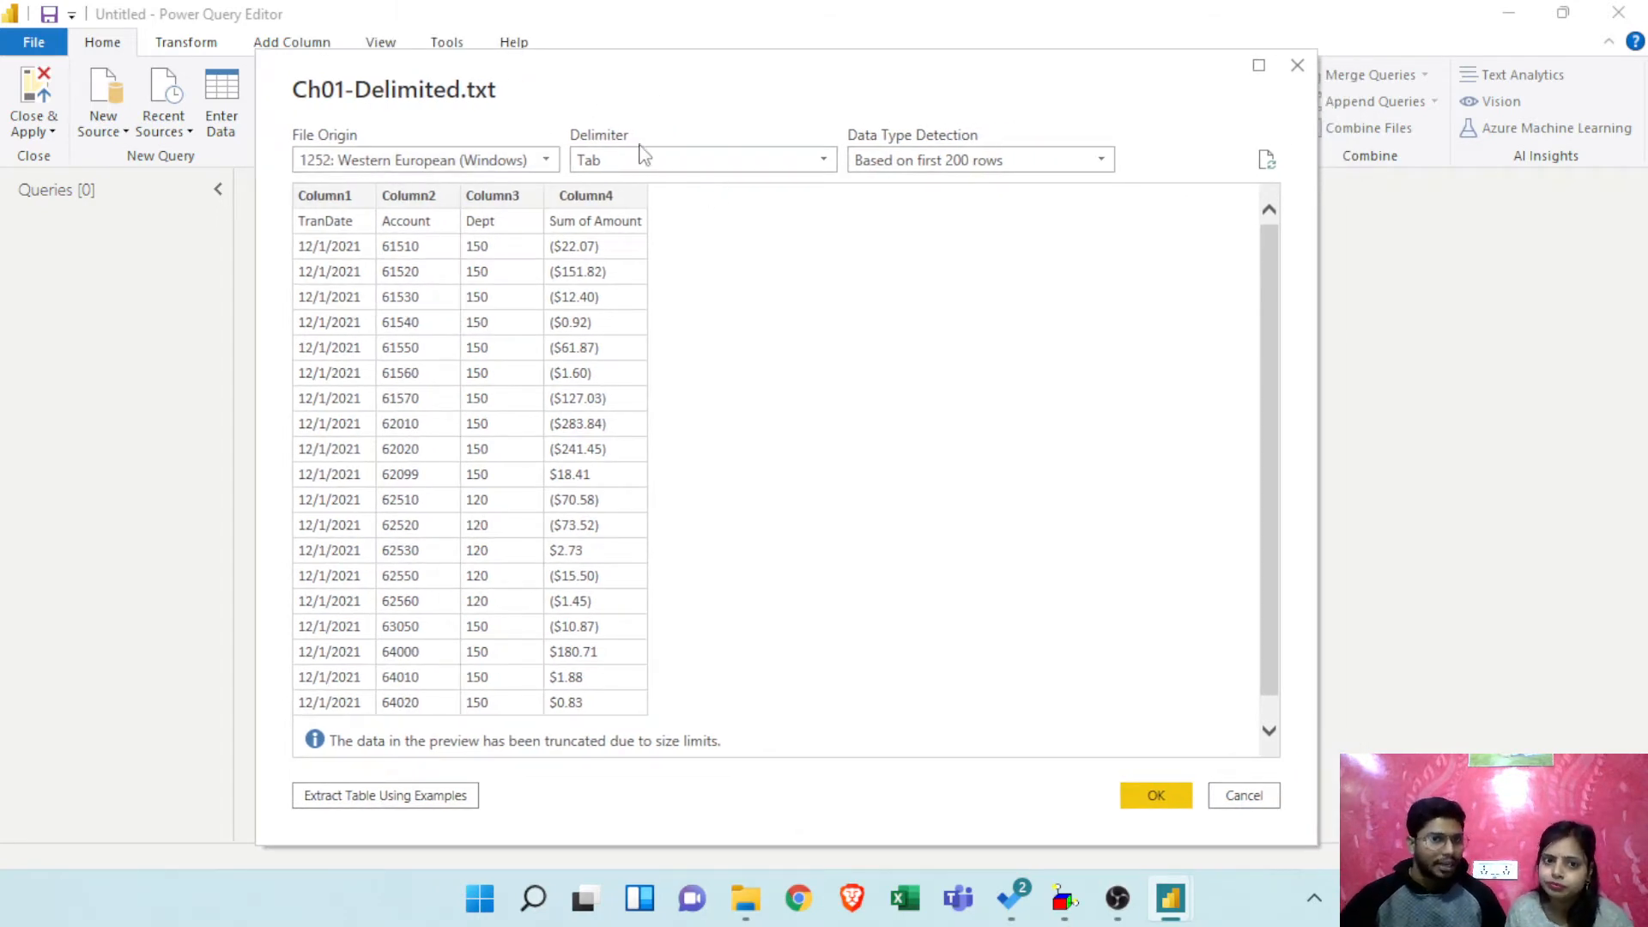
click(700, 176)
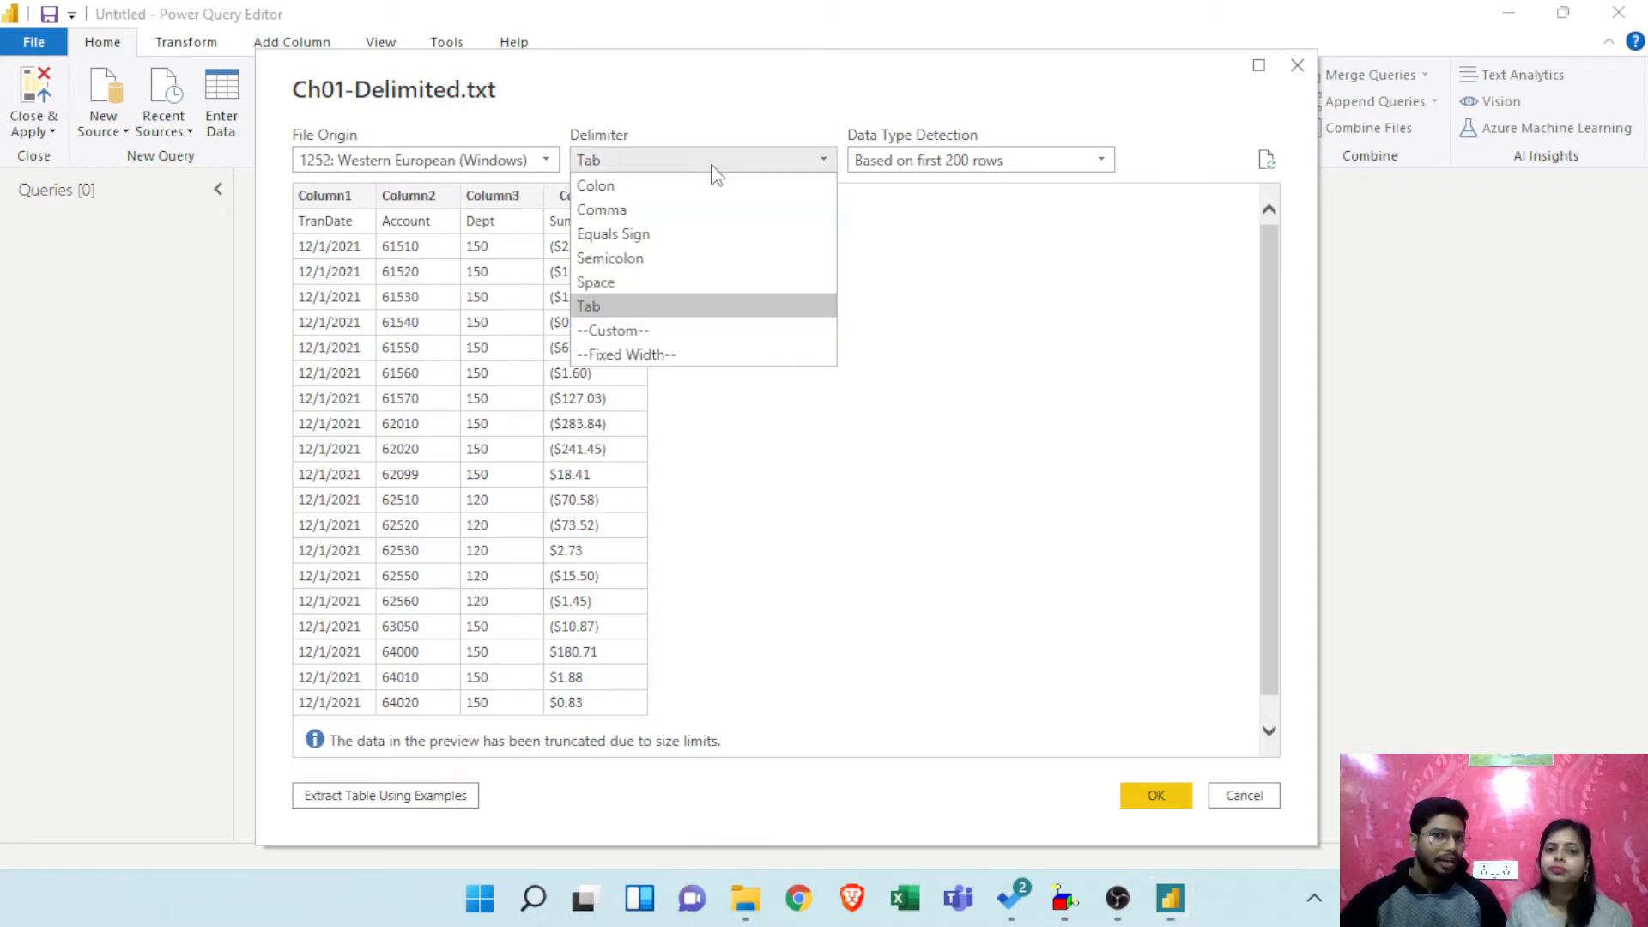
click(700, 204)
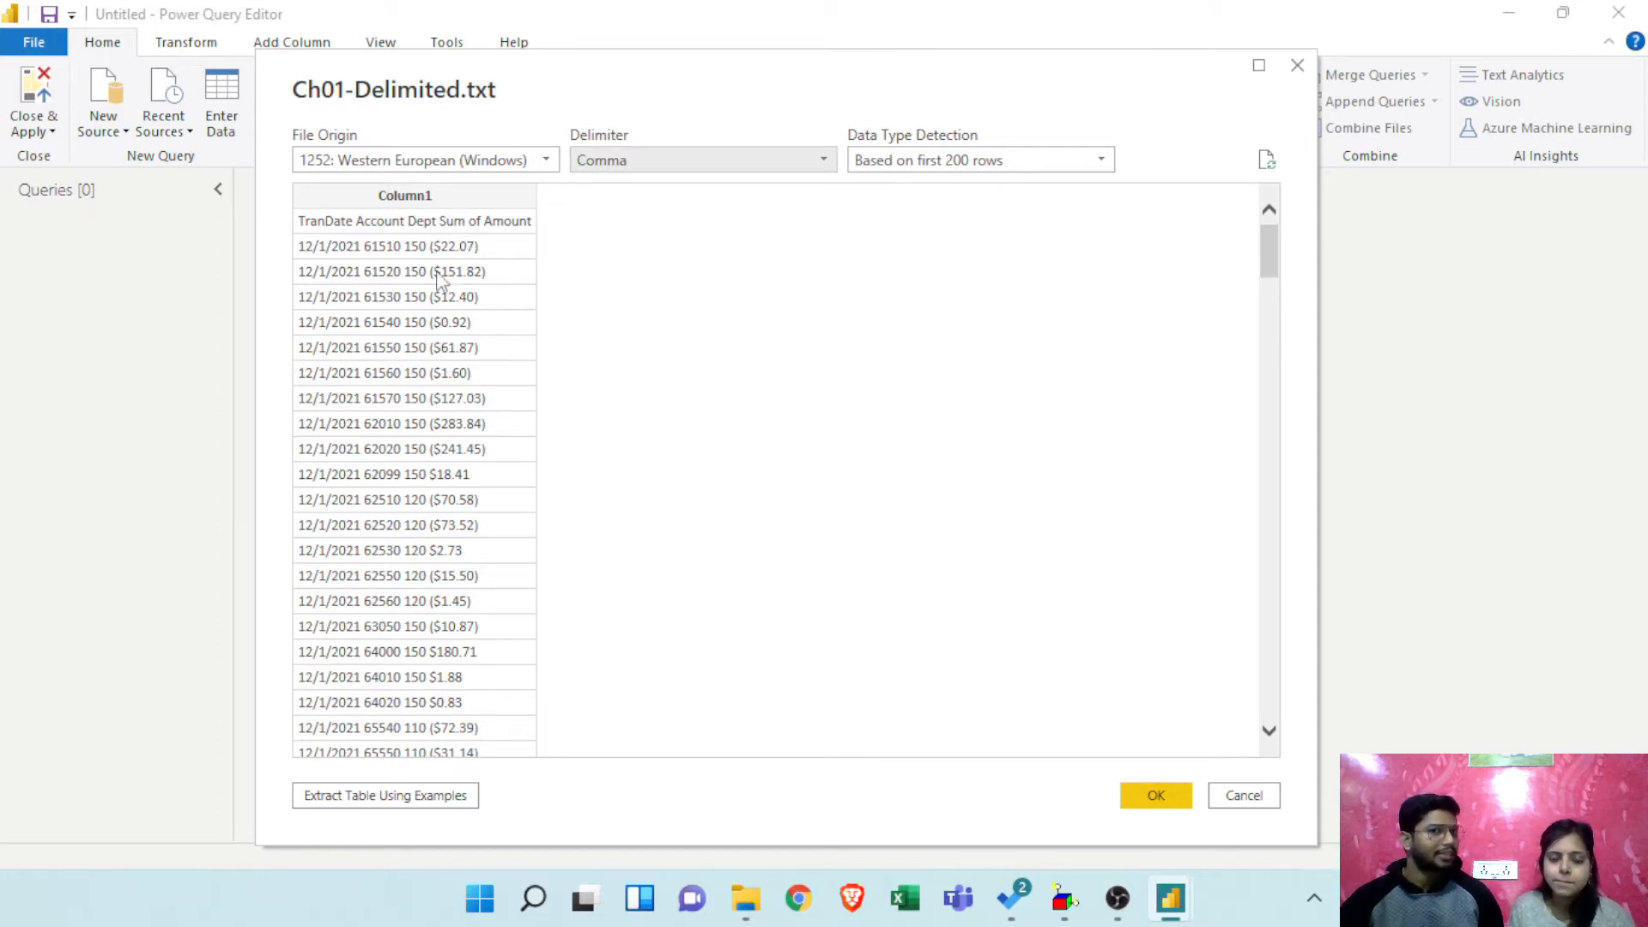
click(684, 162)
click(625, 309)
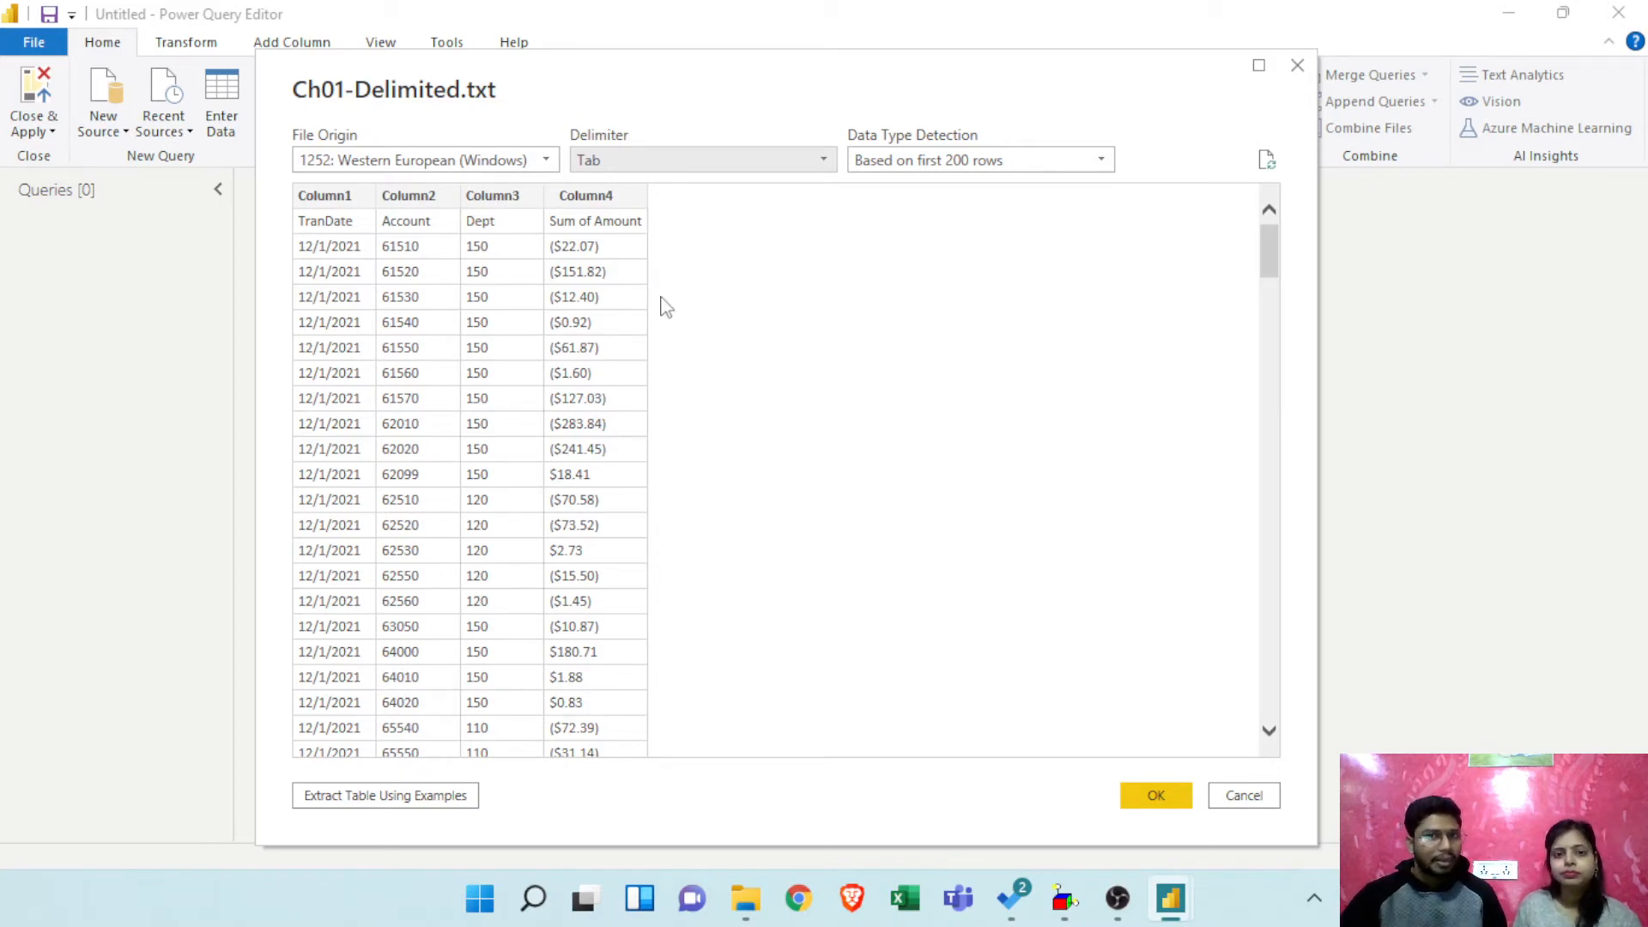
Step: Preview Ch01-Delimited.txt split by Comma and by Space, returning the delimiter to Tab after each comparison
click(704, 160)
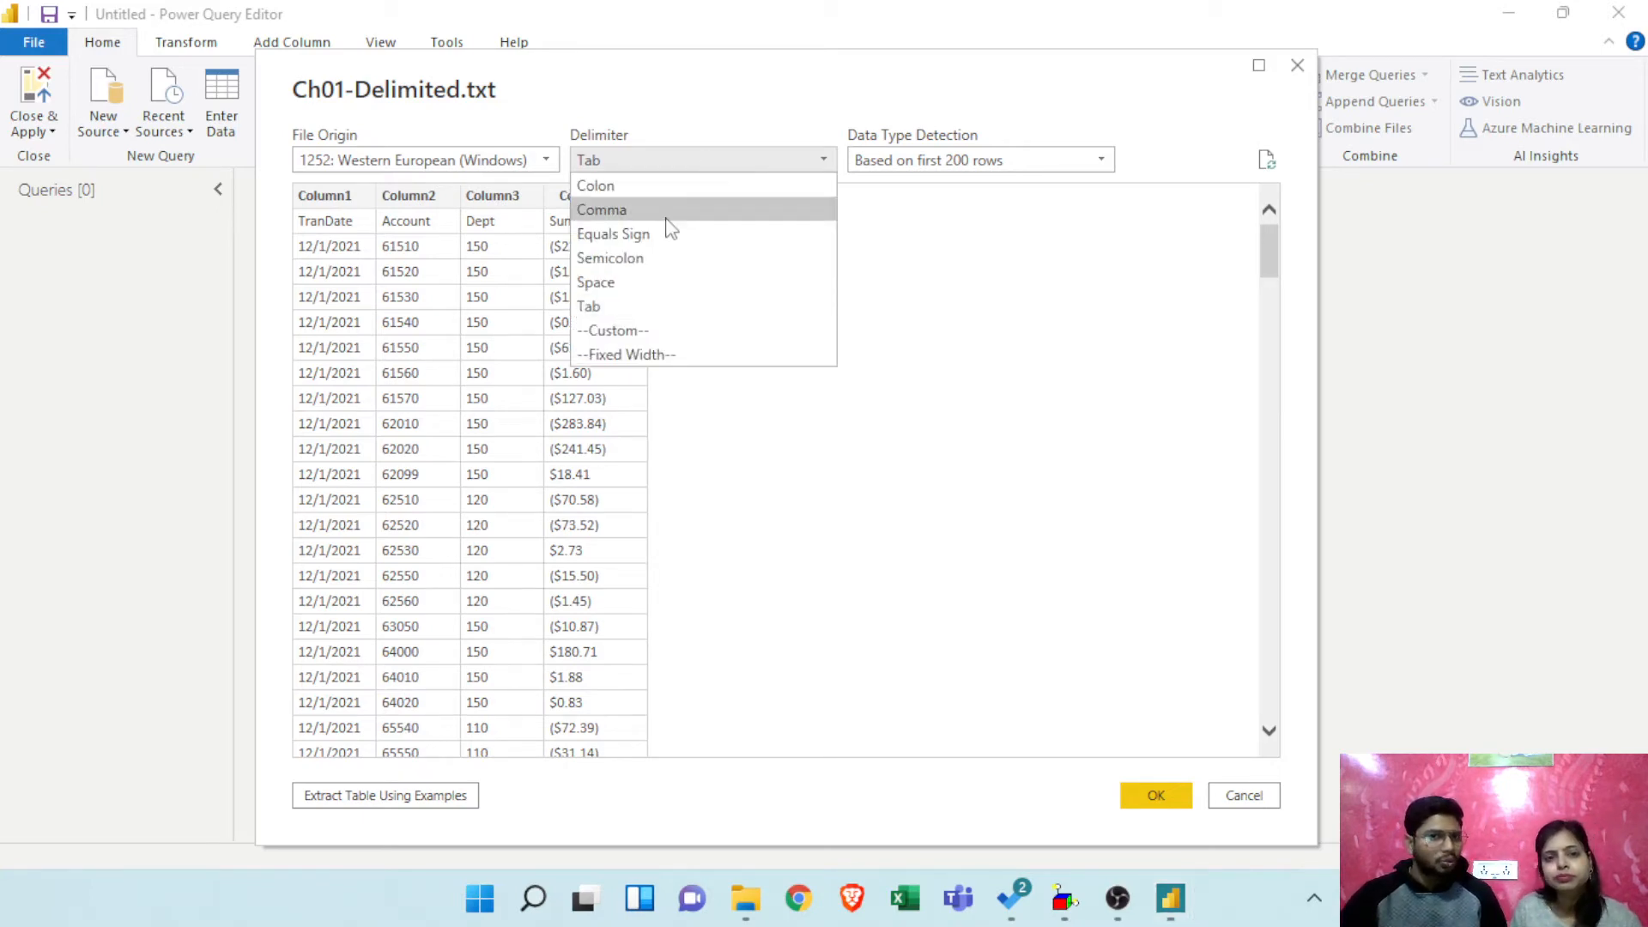
click(684, 209)
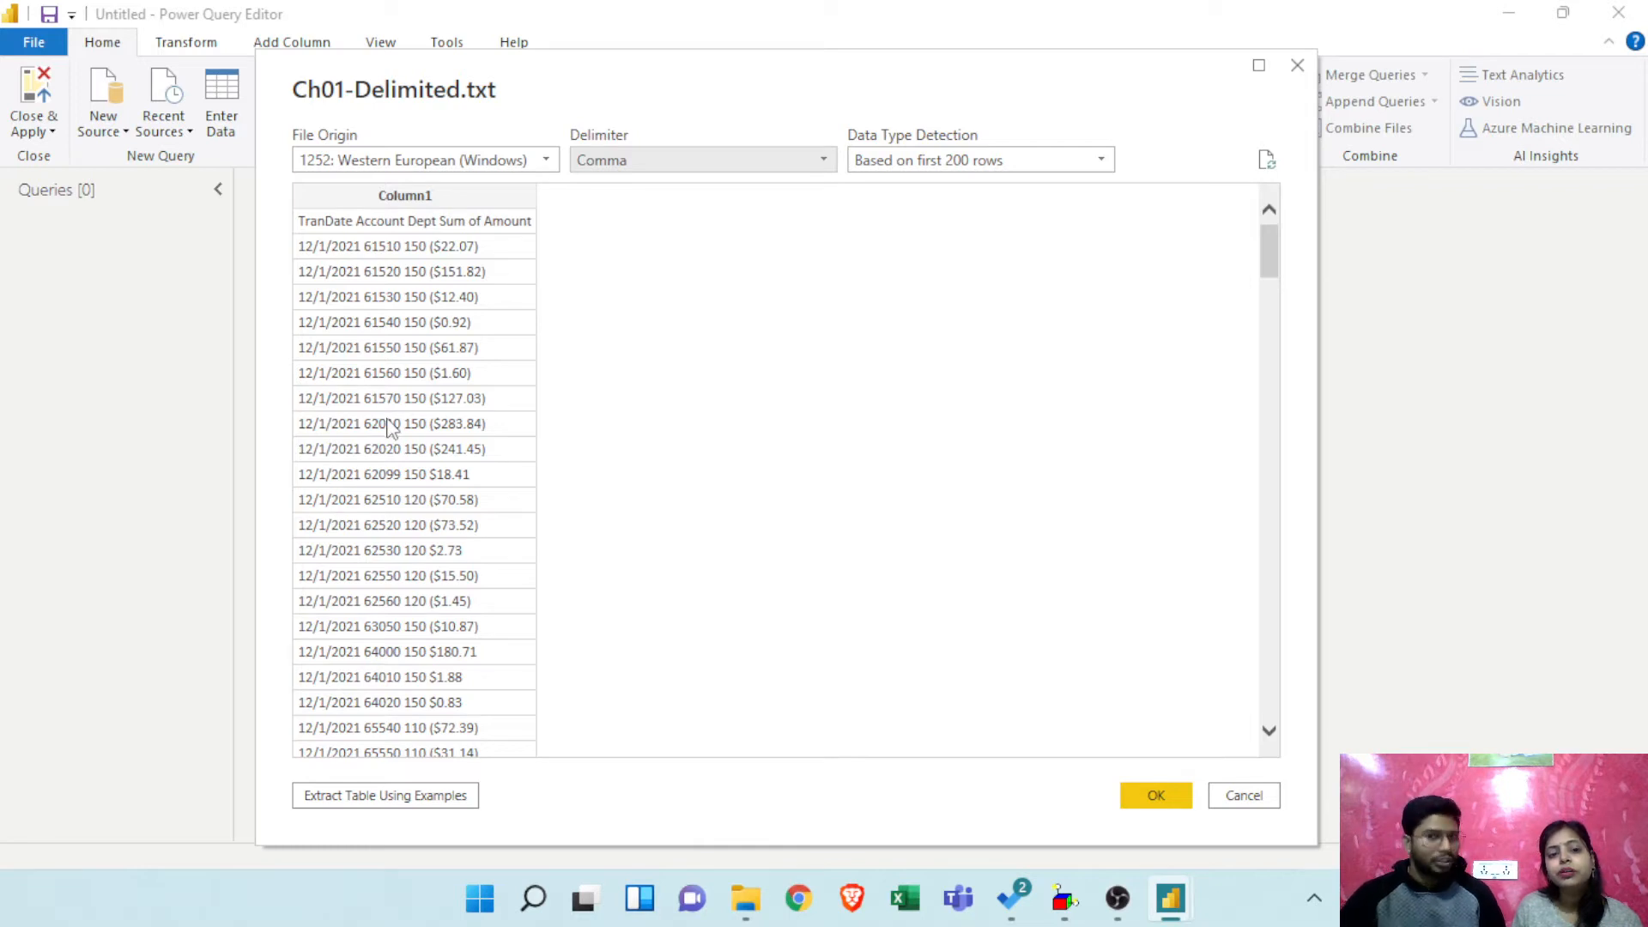
click(786, 160)
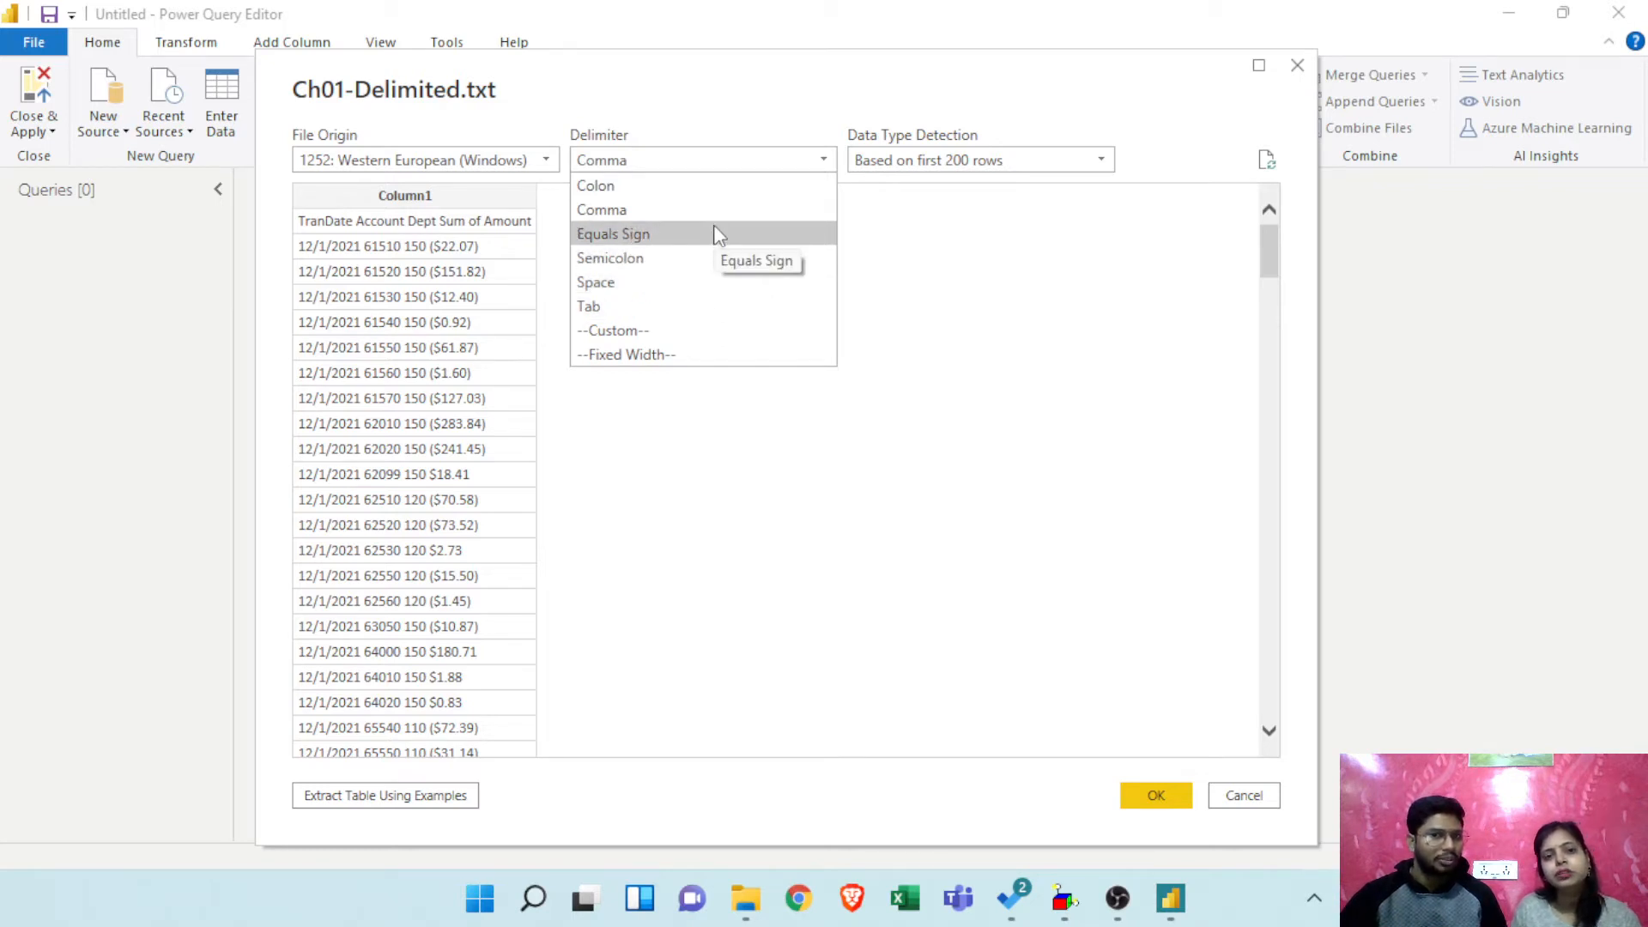
click(702, 286)
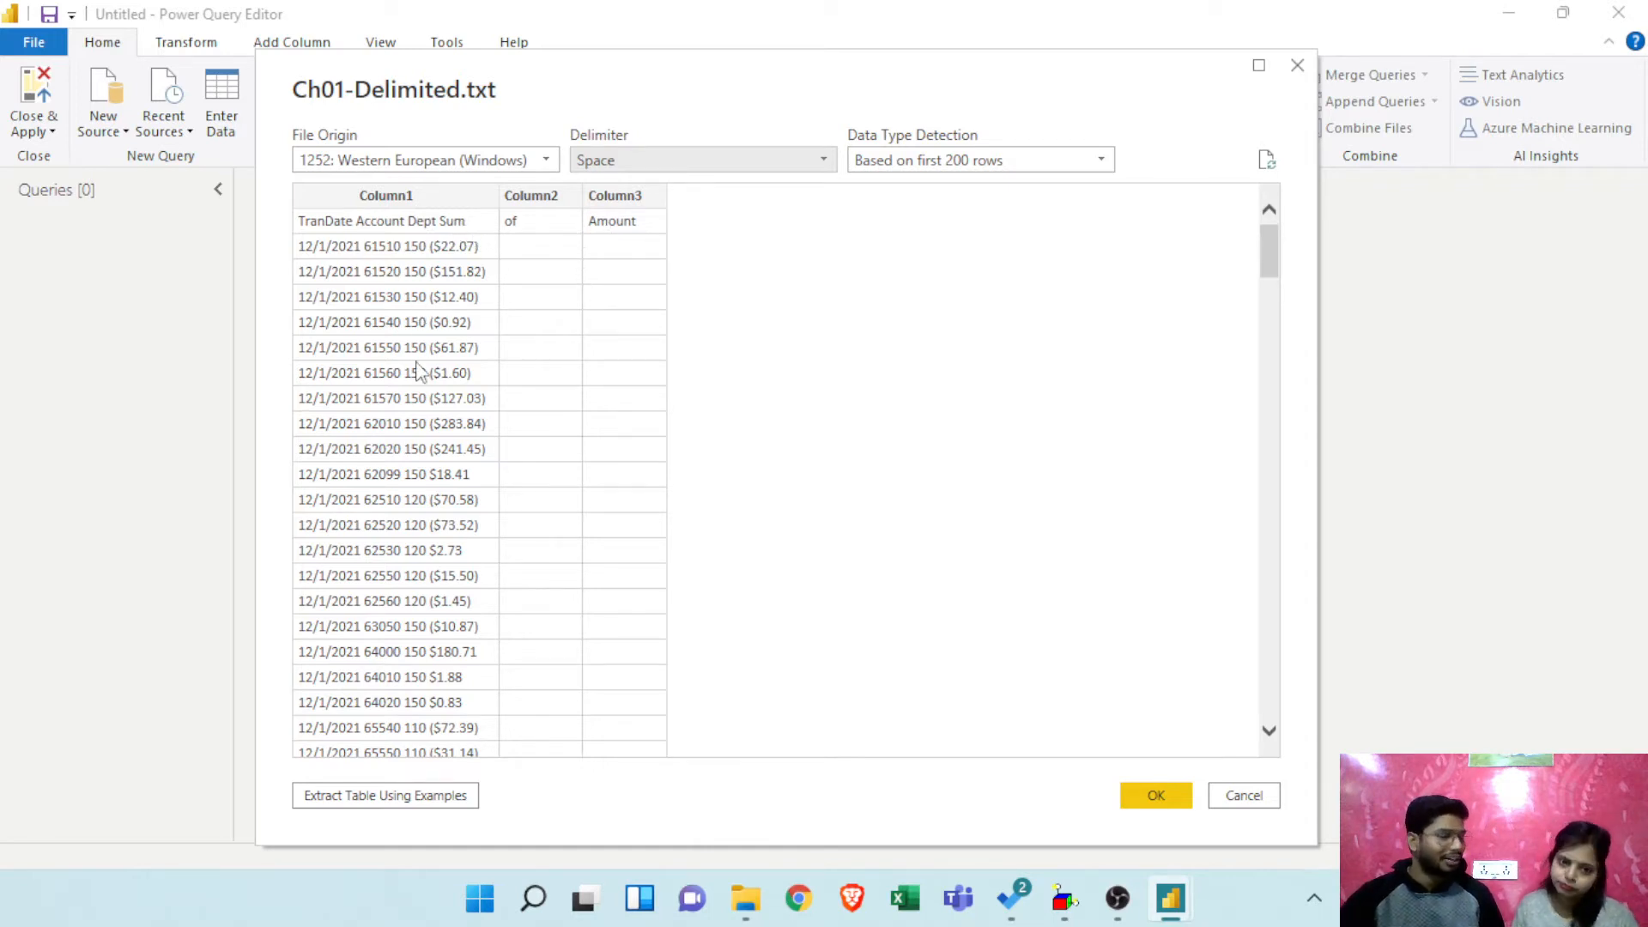
click(699, 168)
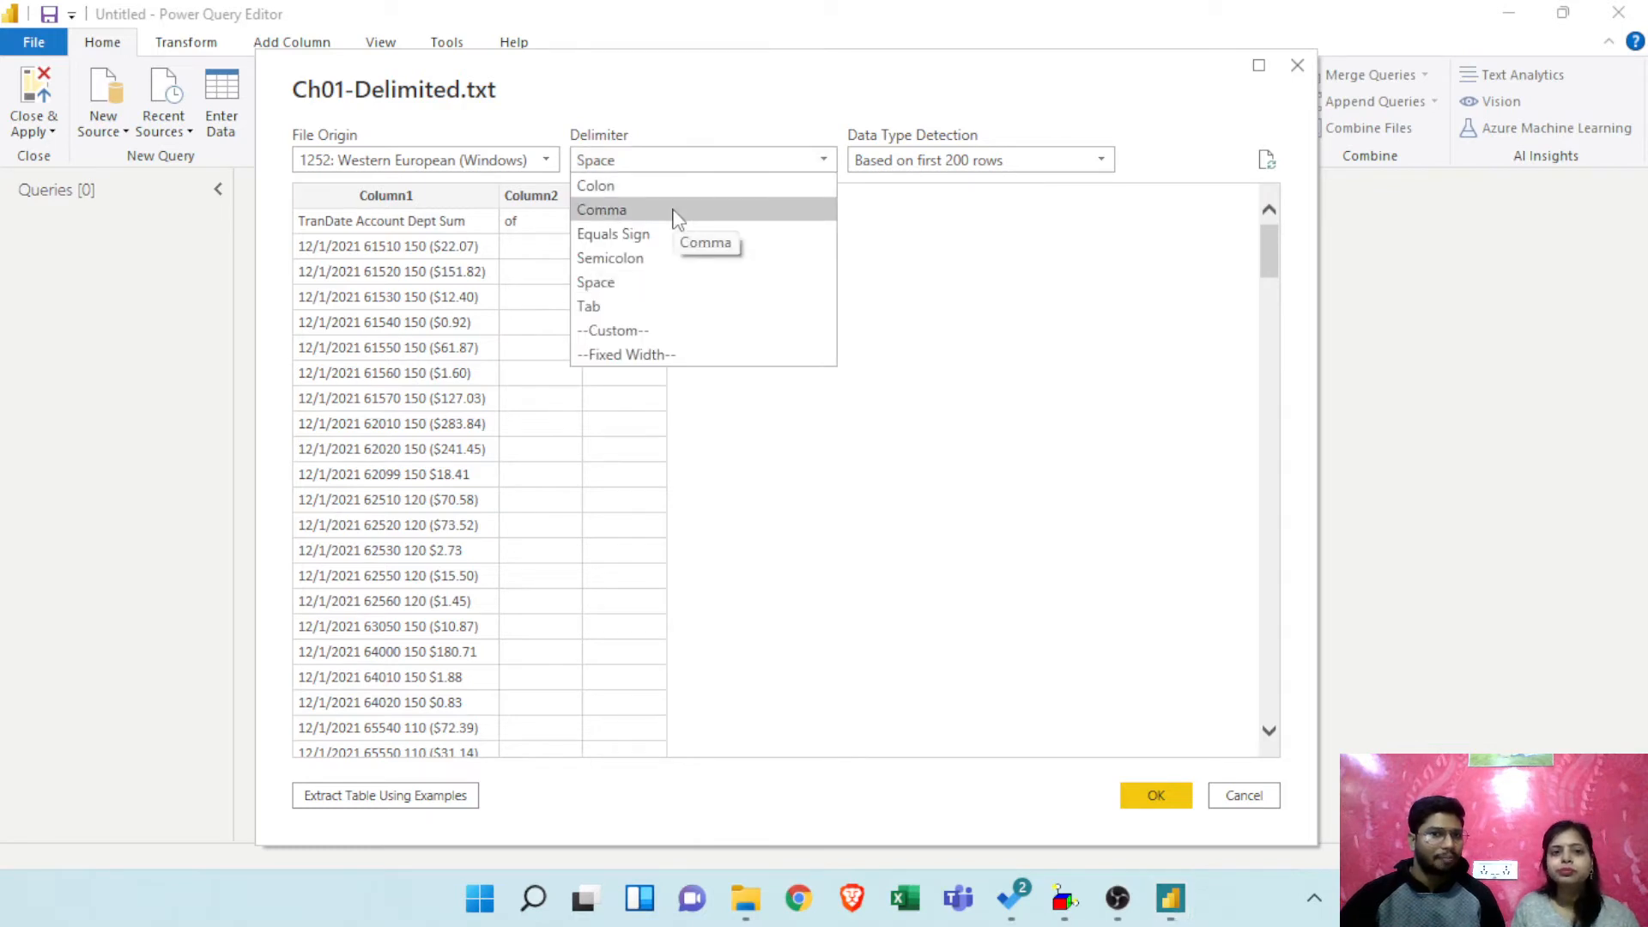
click(616, 310)
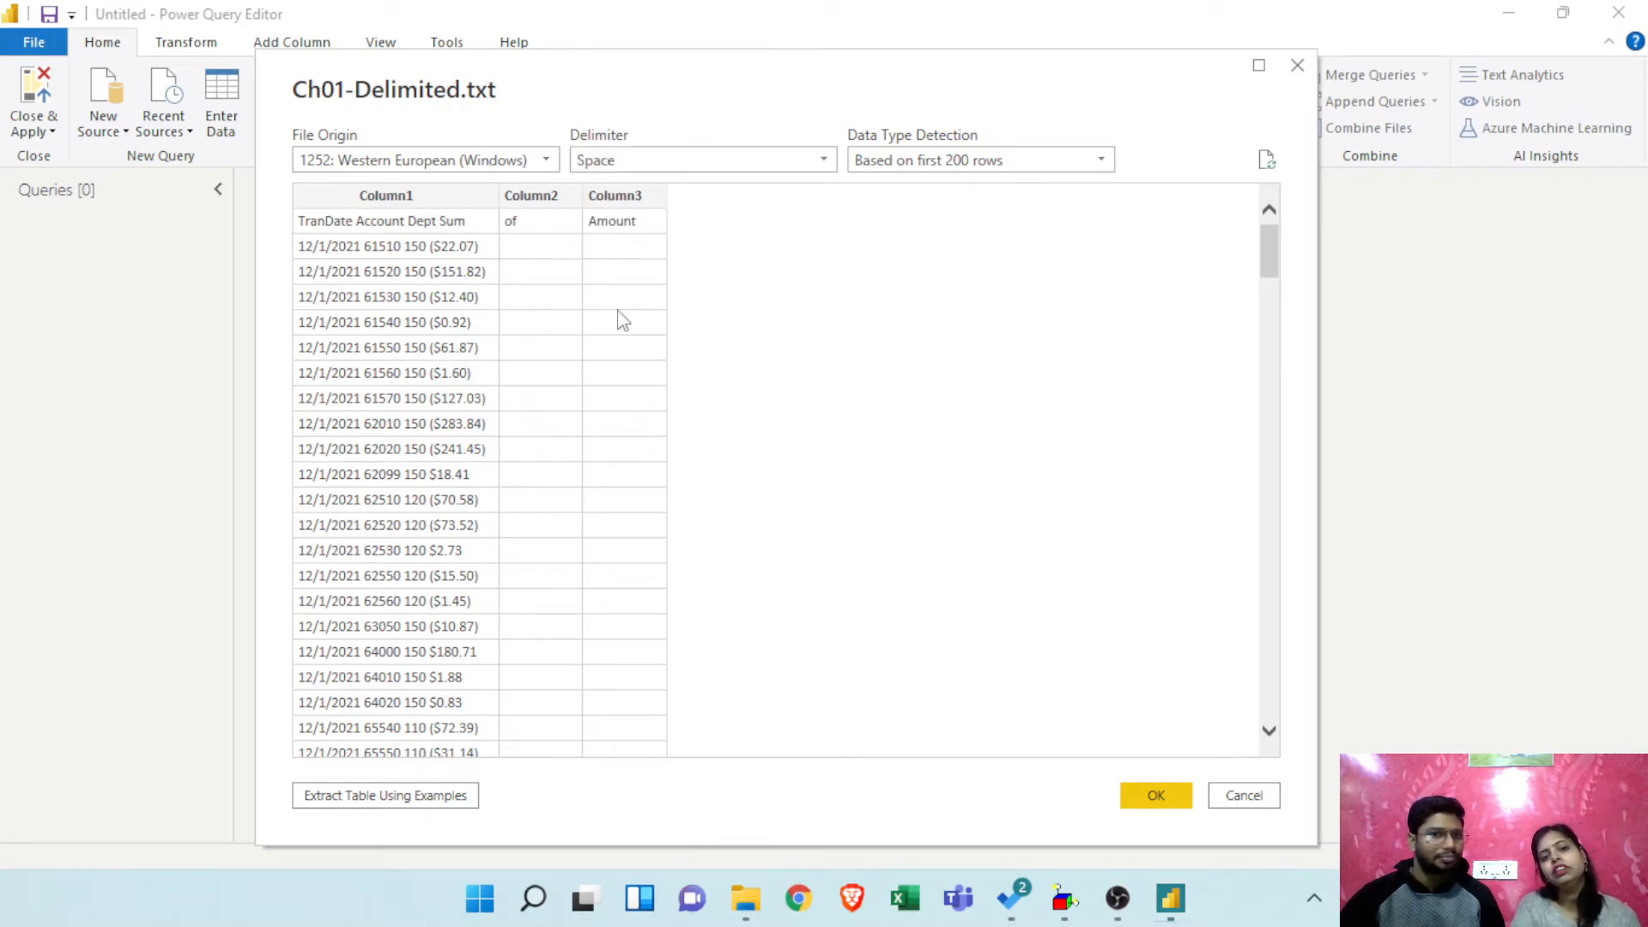
click(725, 167)
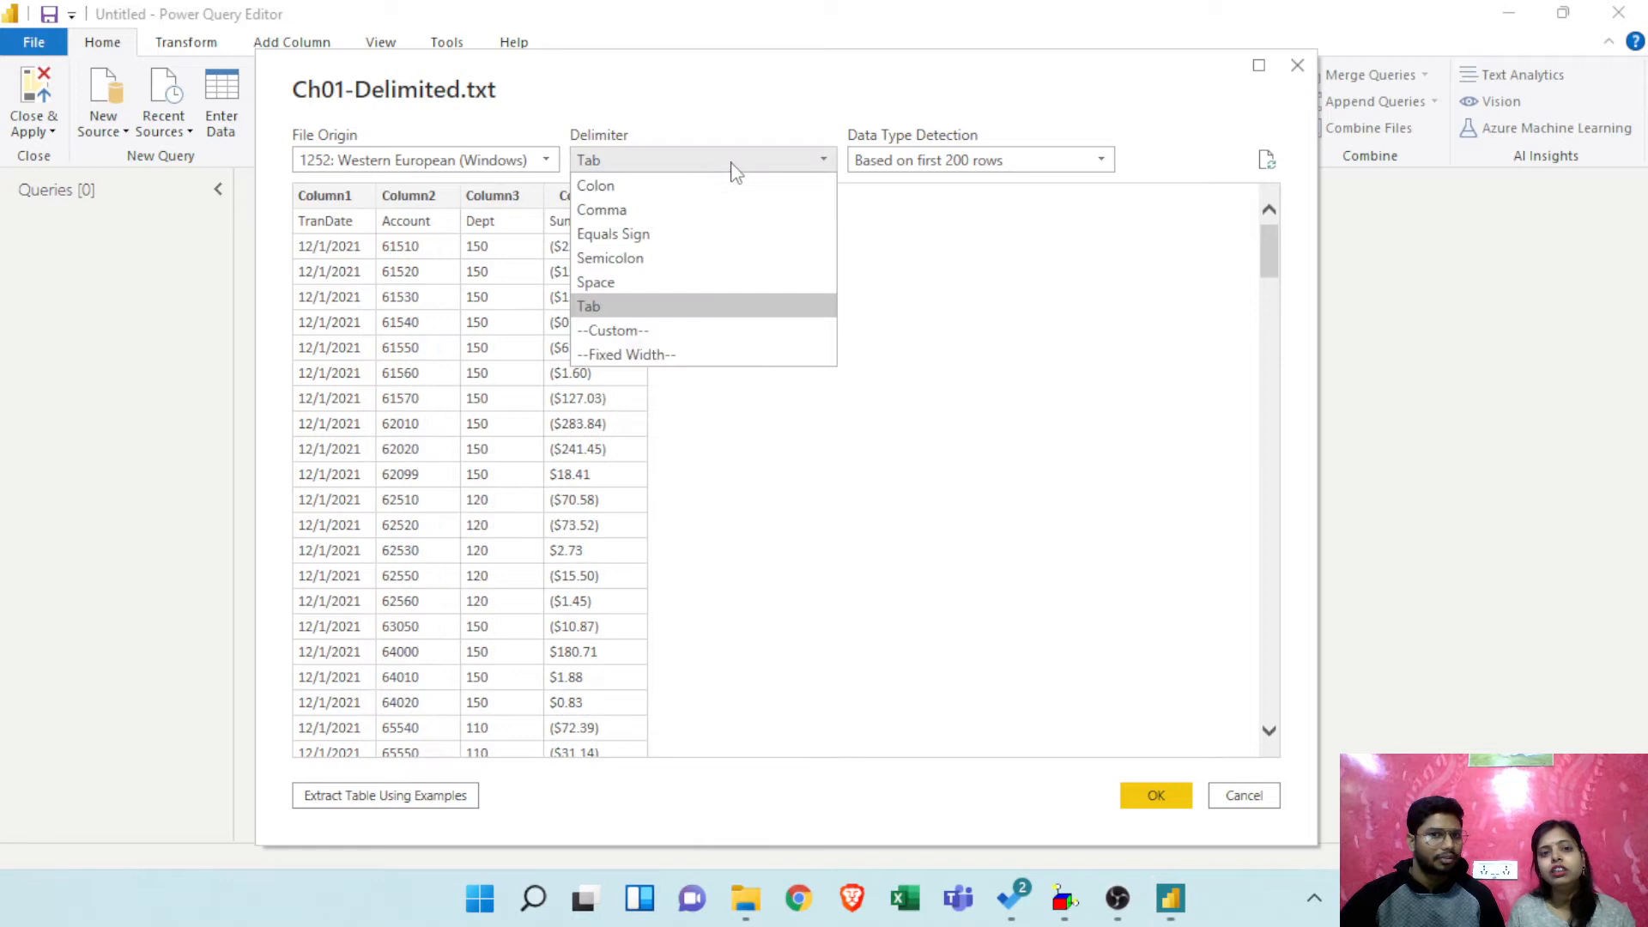
click(974, 271)
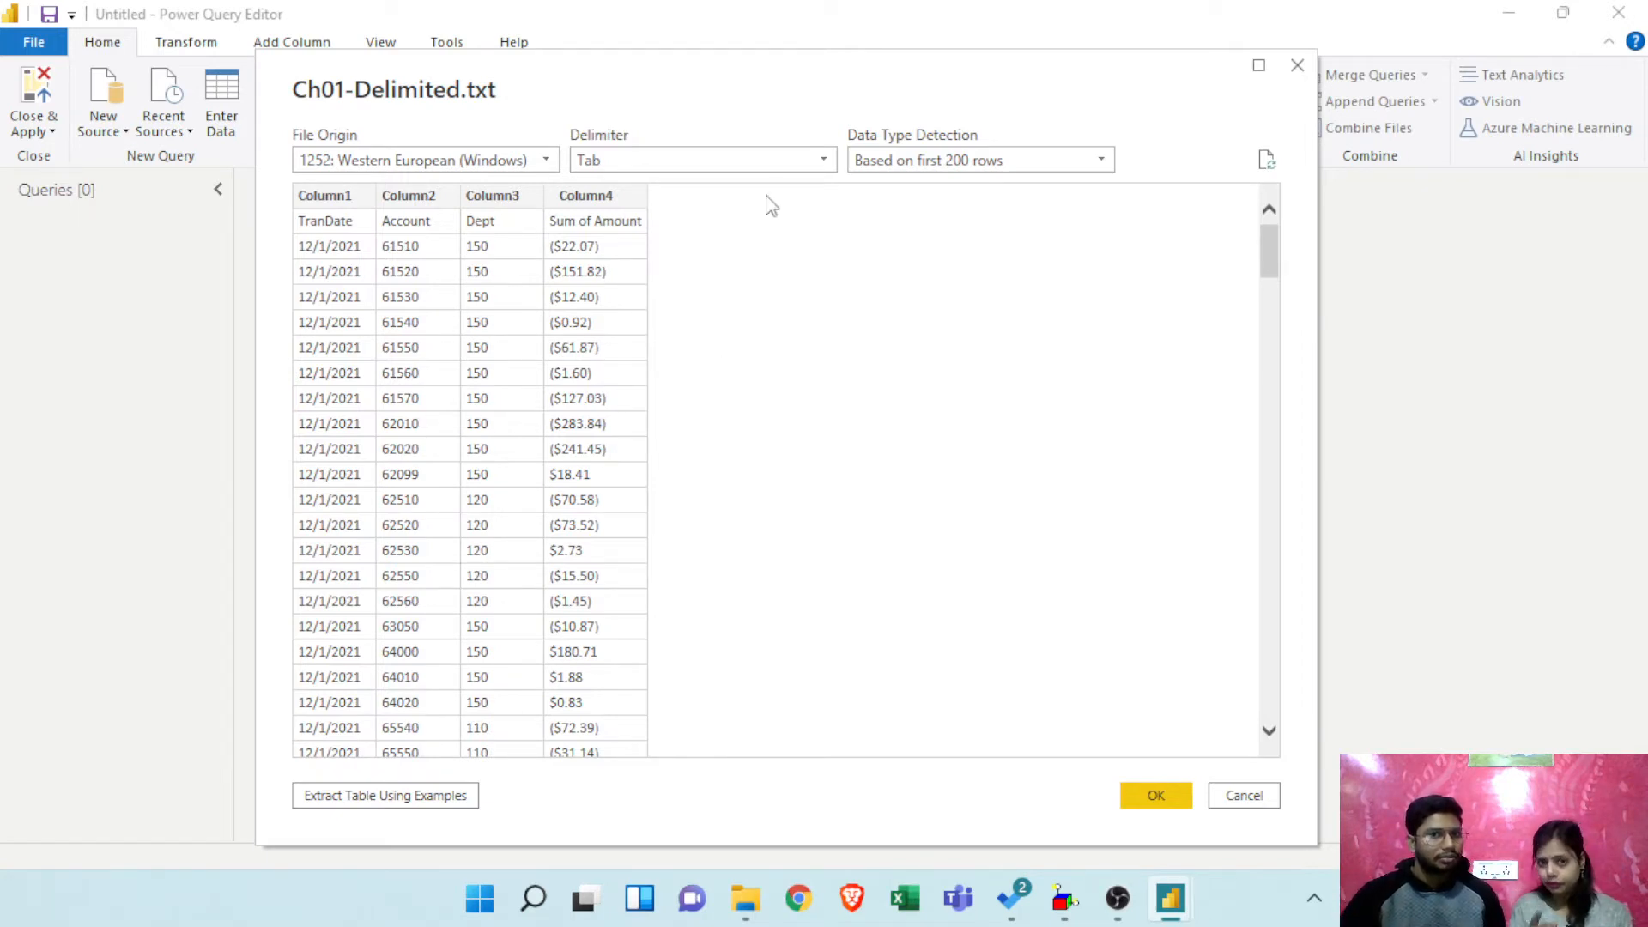
click(785, 163)
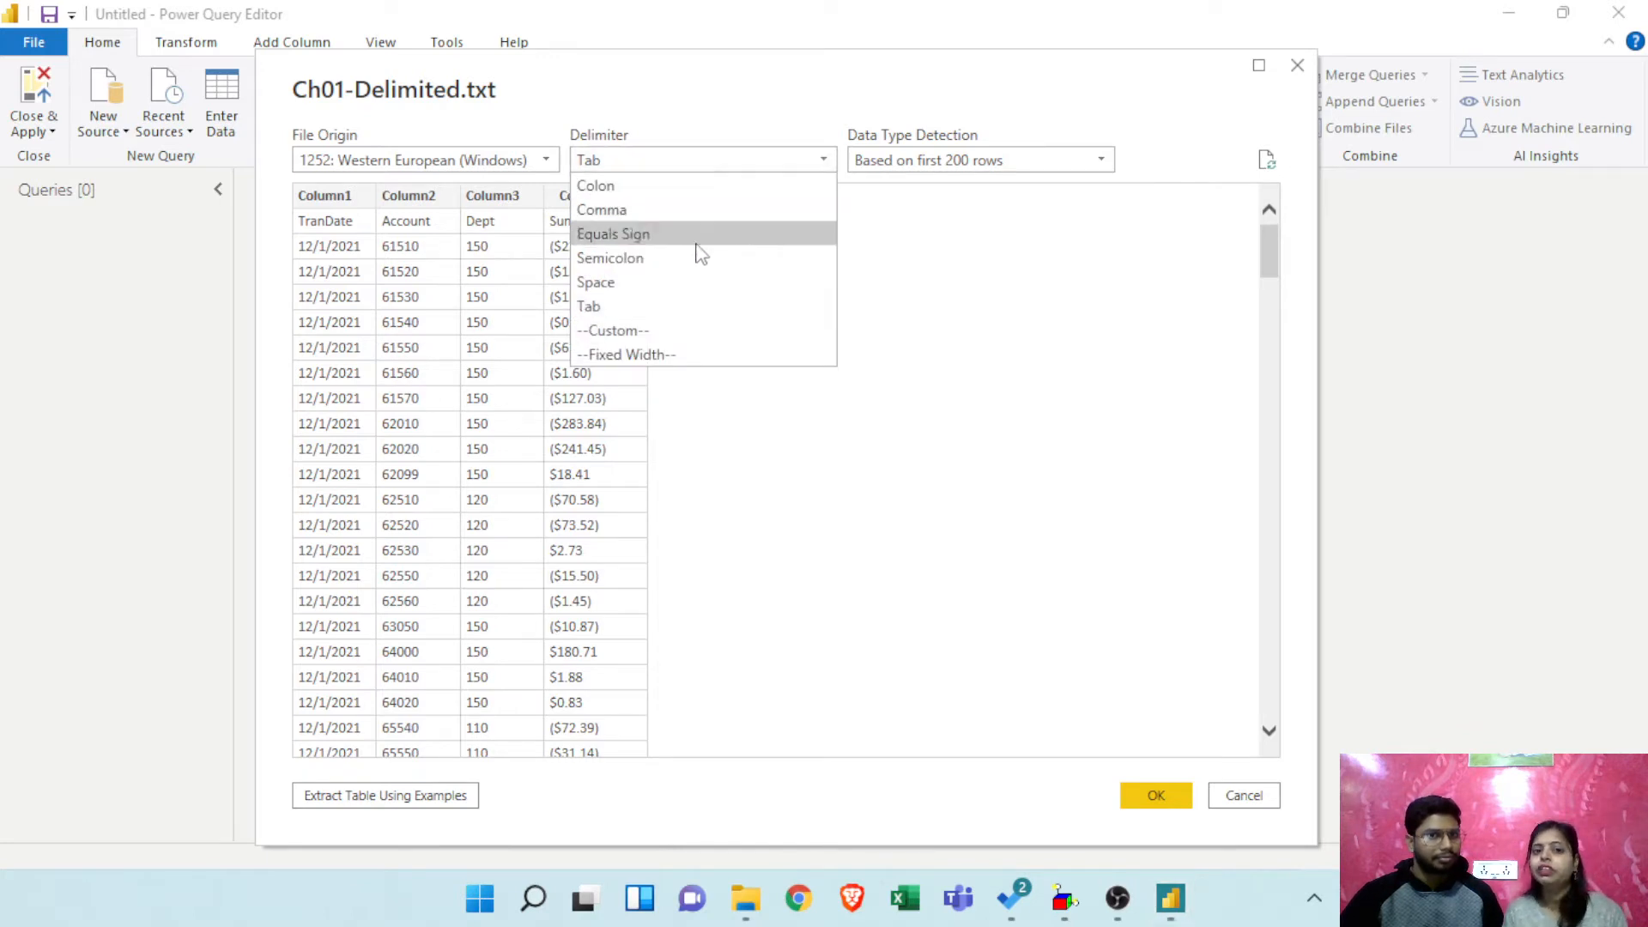
click(772, 298)
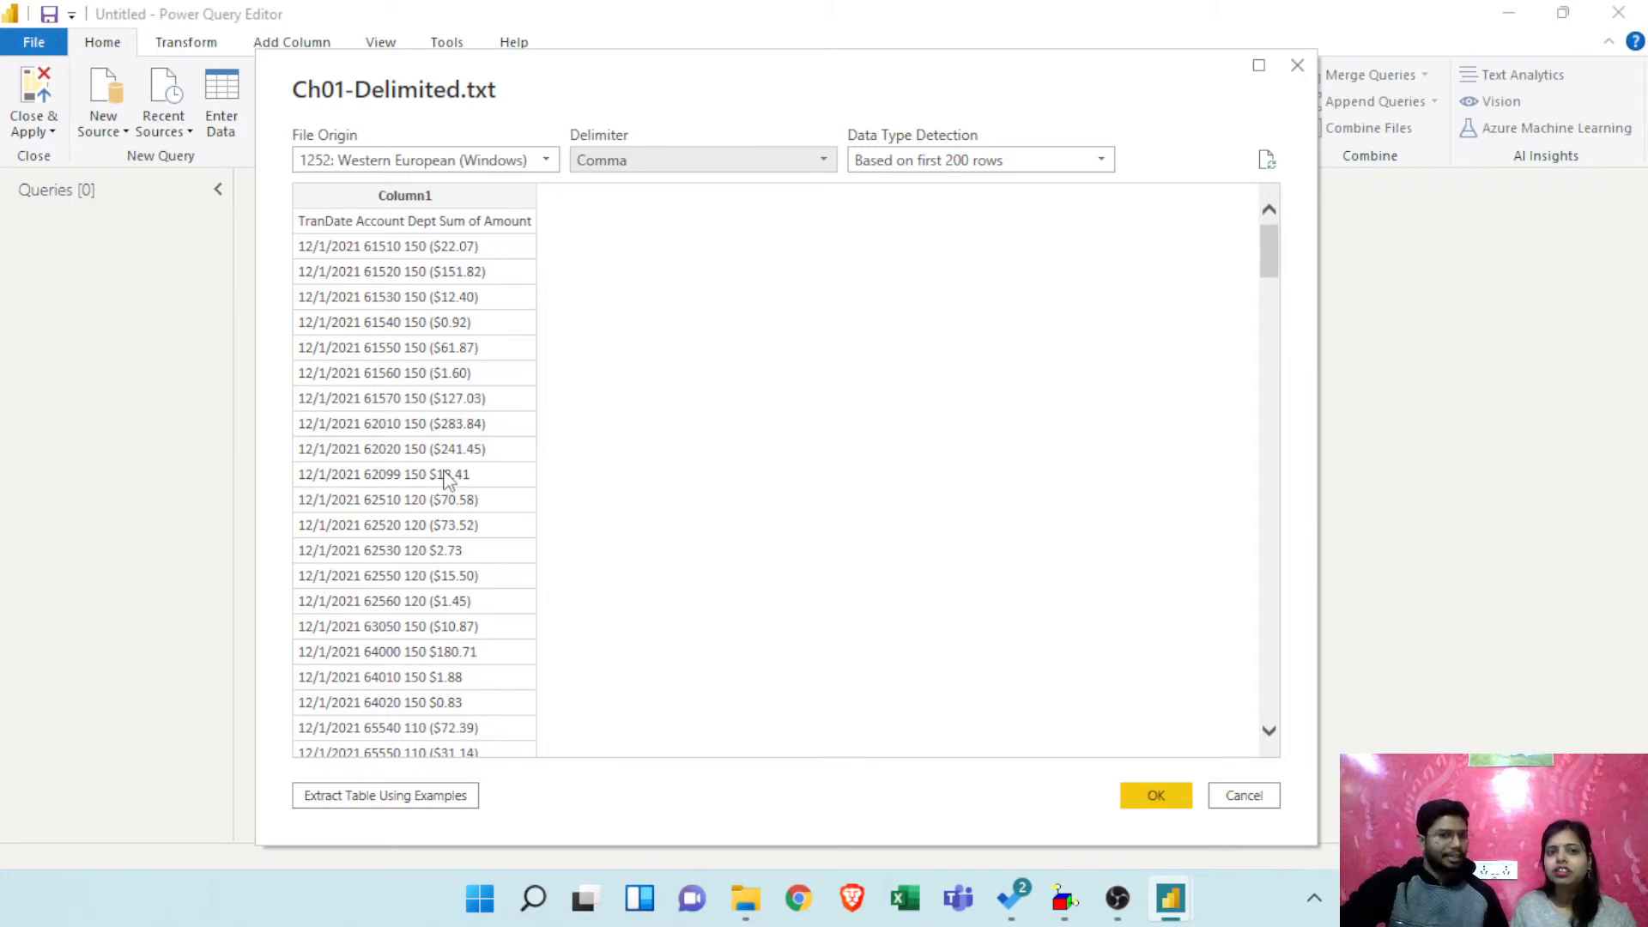
click(713, 162)
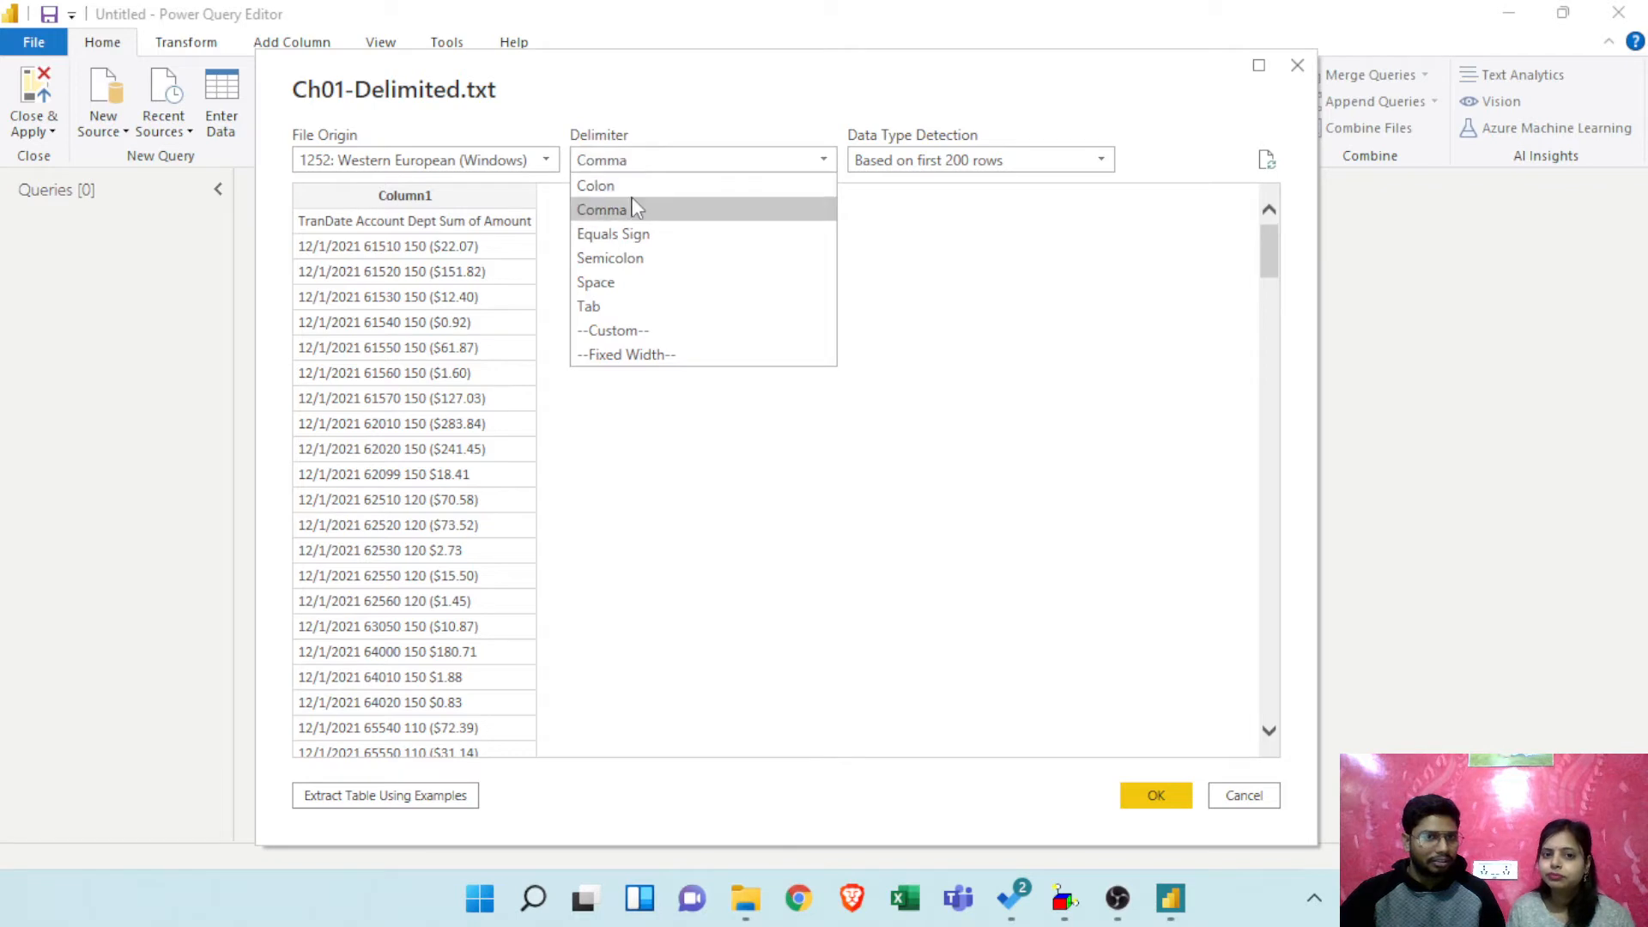
click(616, 310)
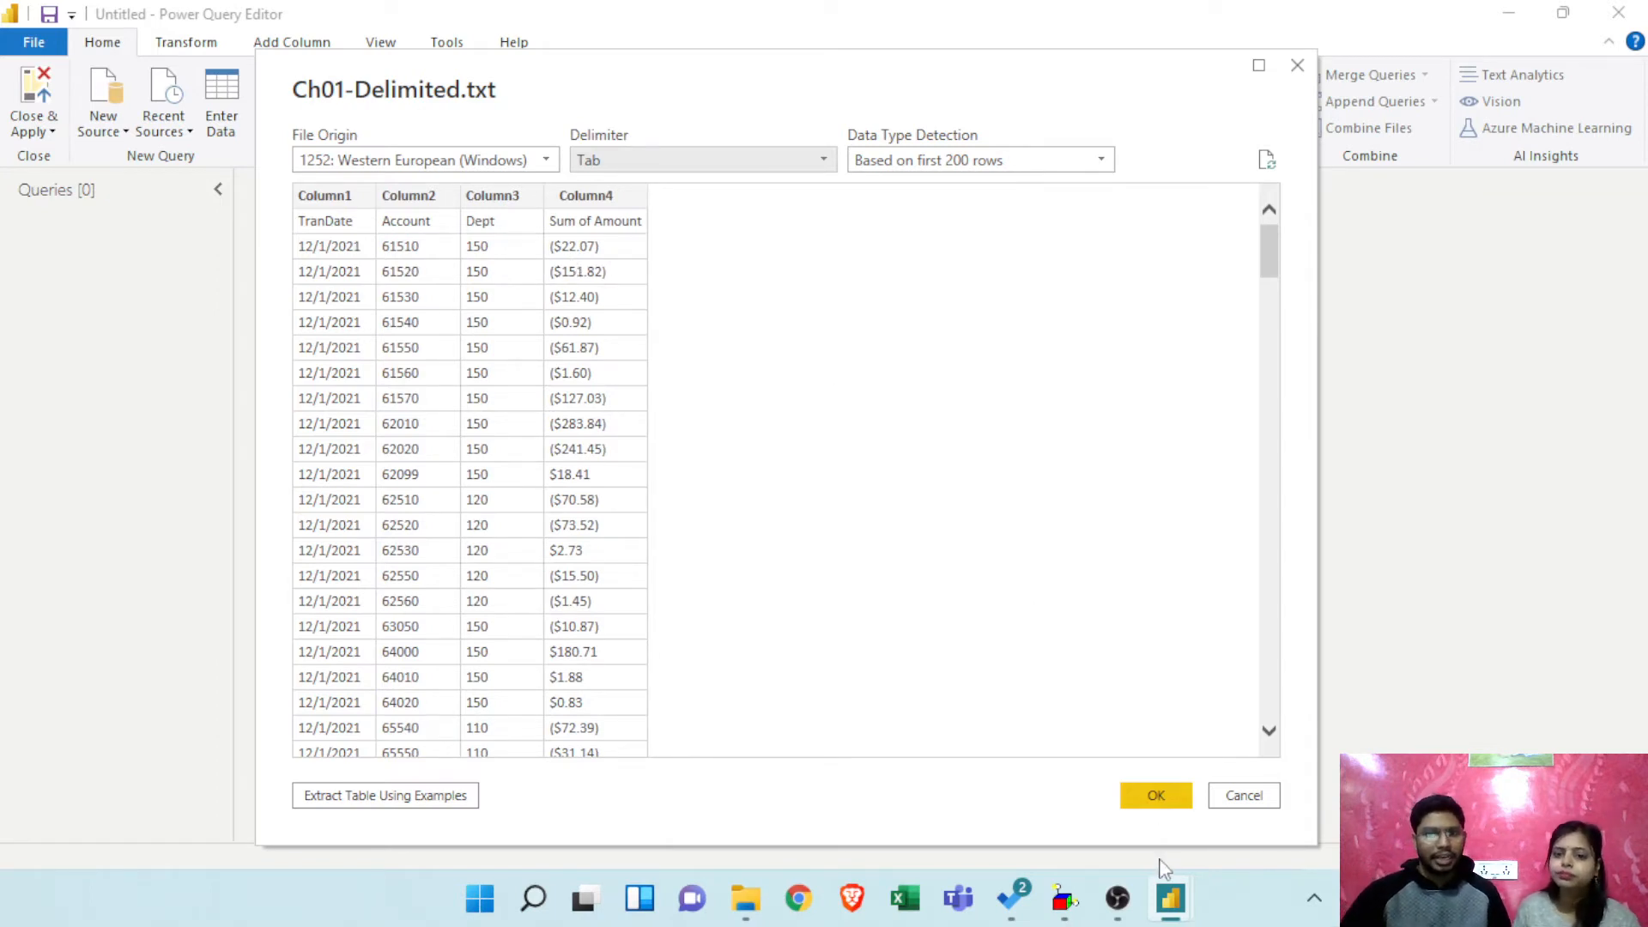
Step: Load the tab-delimited file as a query, expand its Source formula and highlight the Csv.Document function
click(1166, 800)
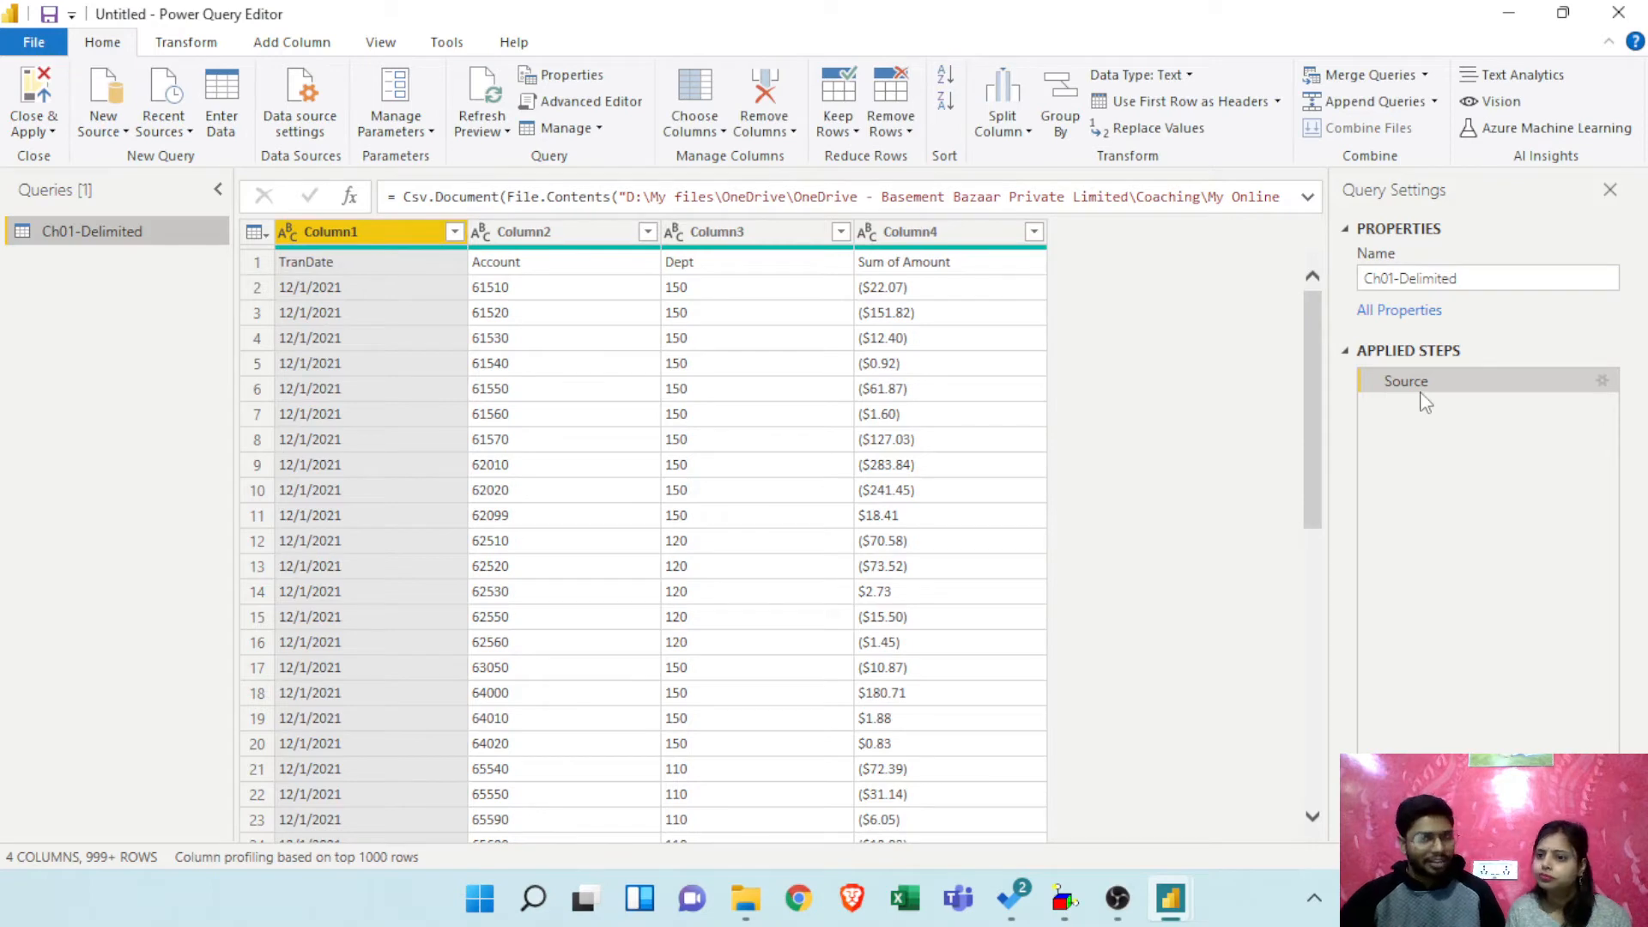
click(1309, 200)
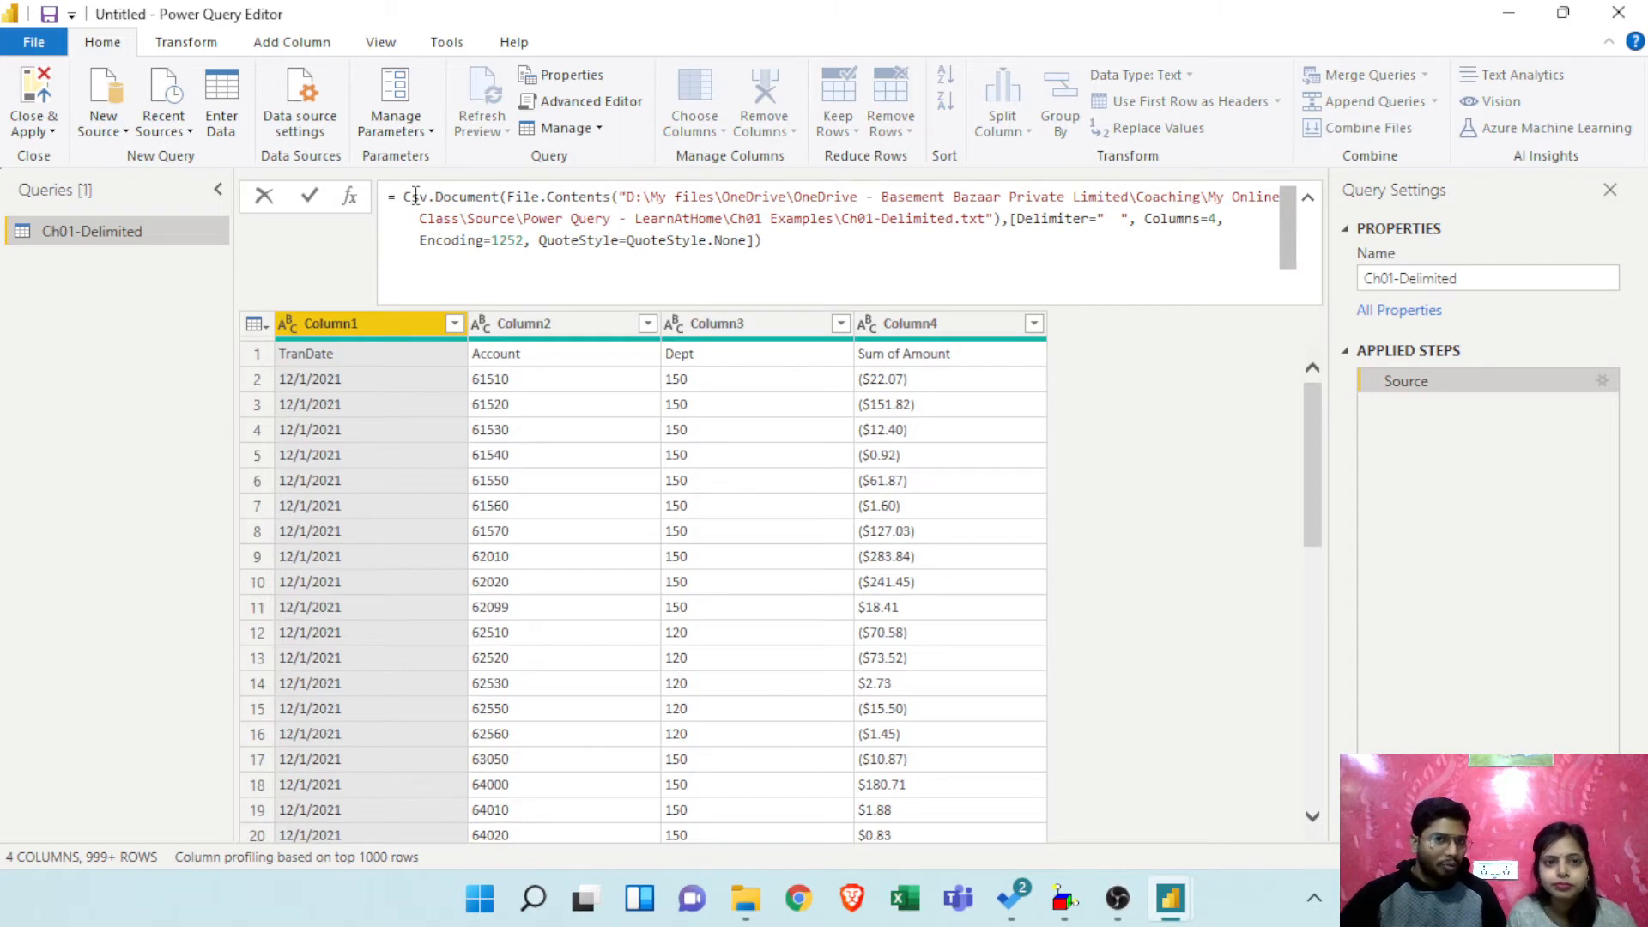
drag(403, 196, 498, 190)
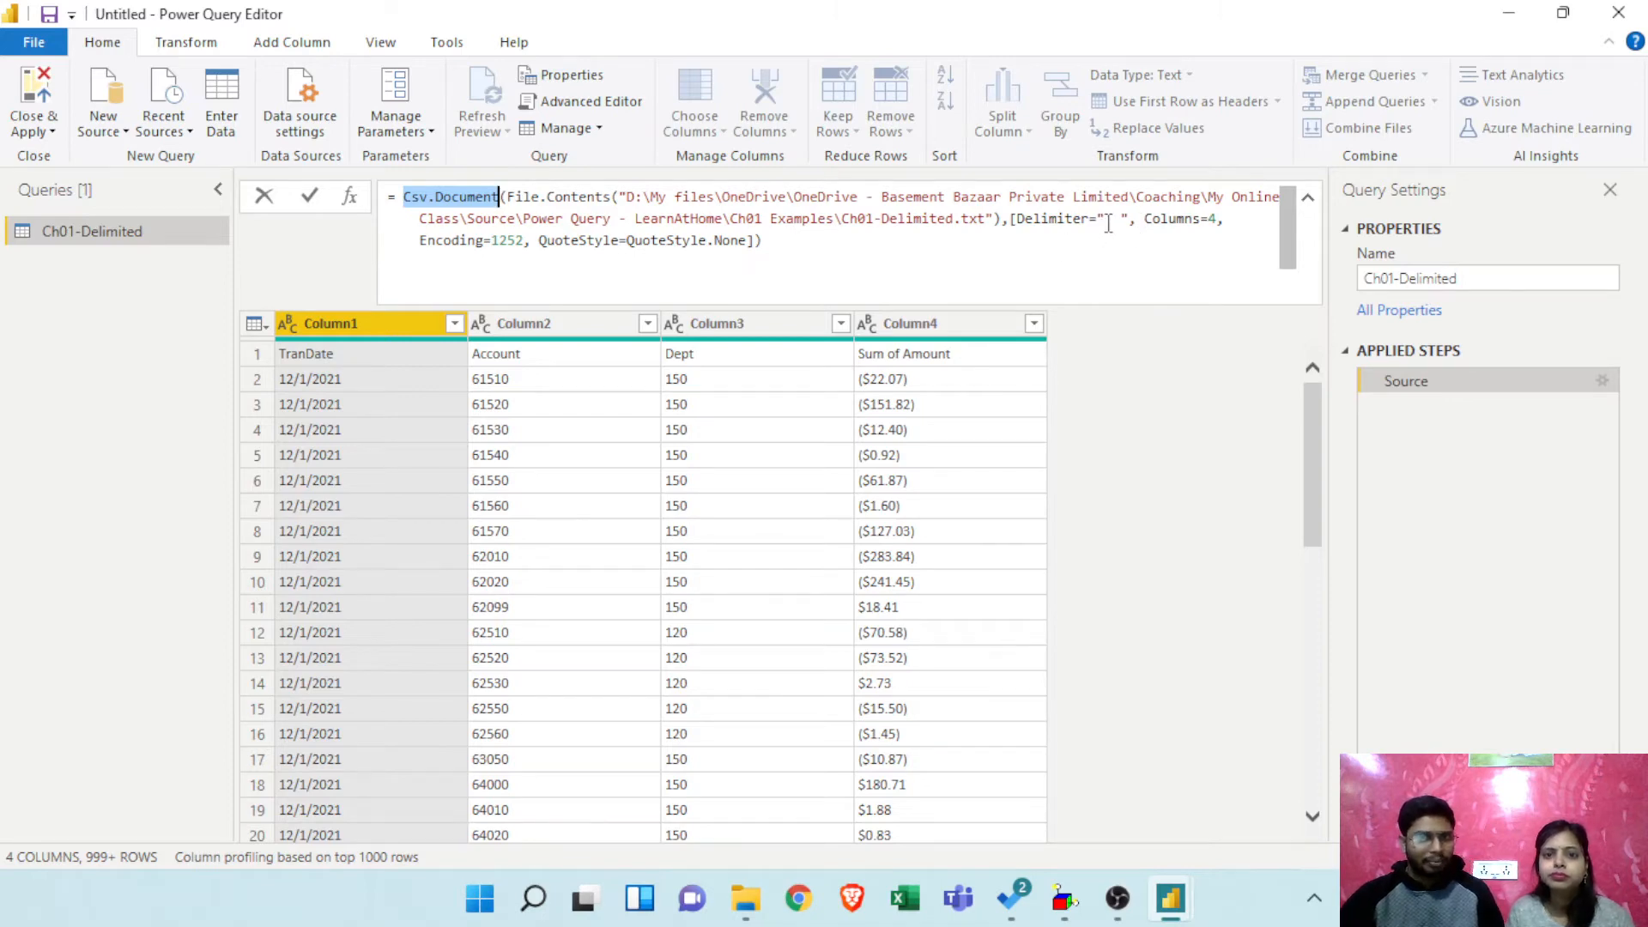
Step: Replace the tab delimiter in the Source formula with a comma and apply the change
drag(1108, 224, 1119, 223)
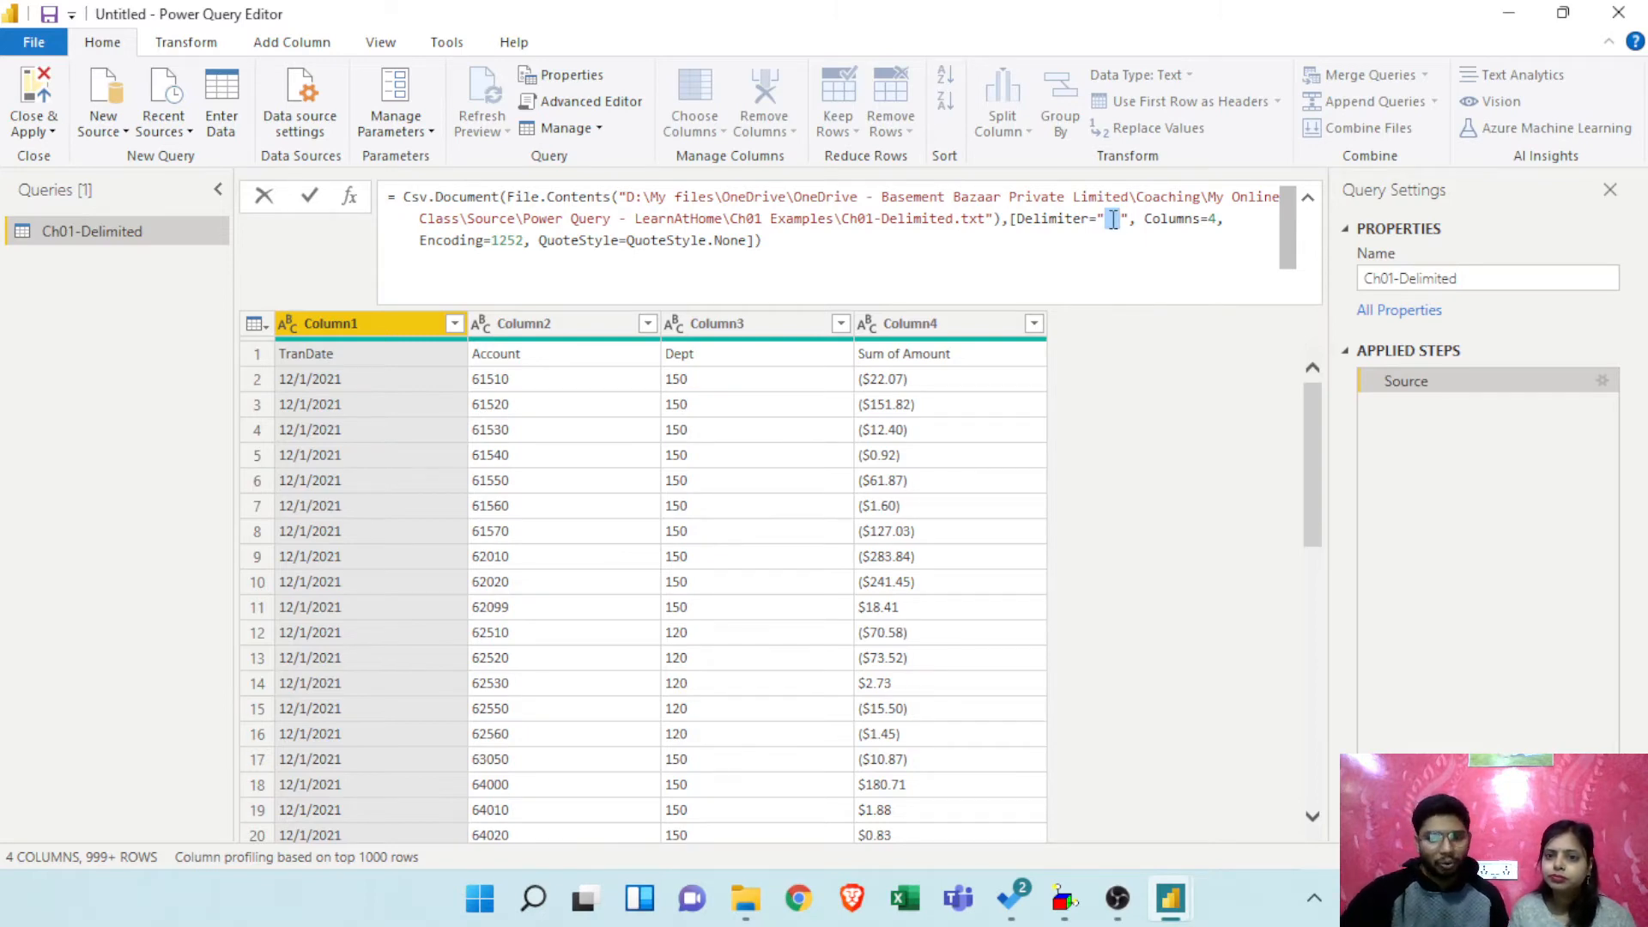
text(,)
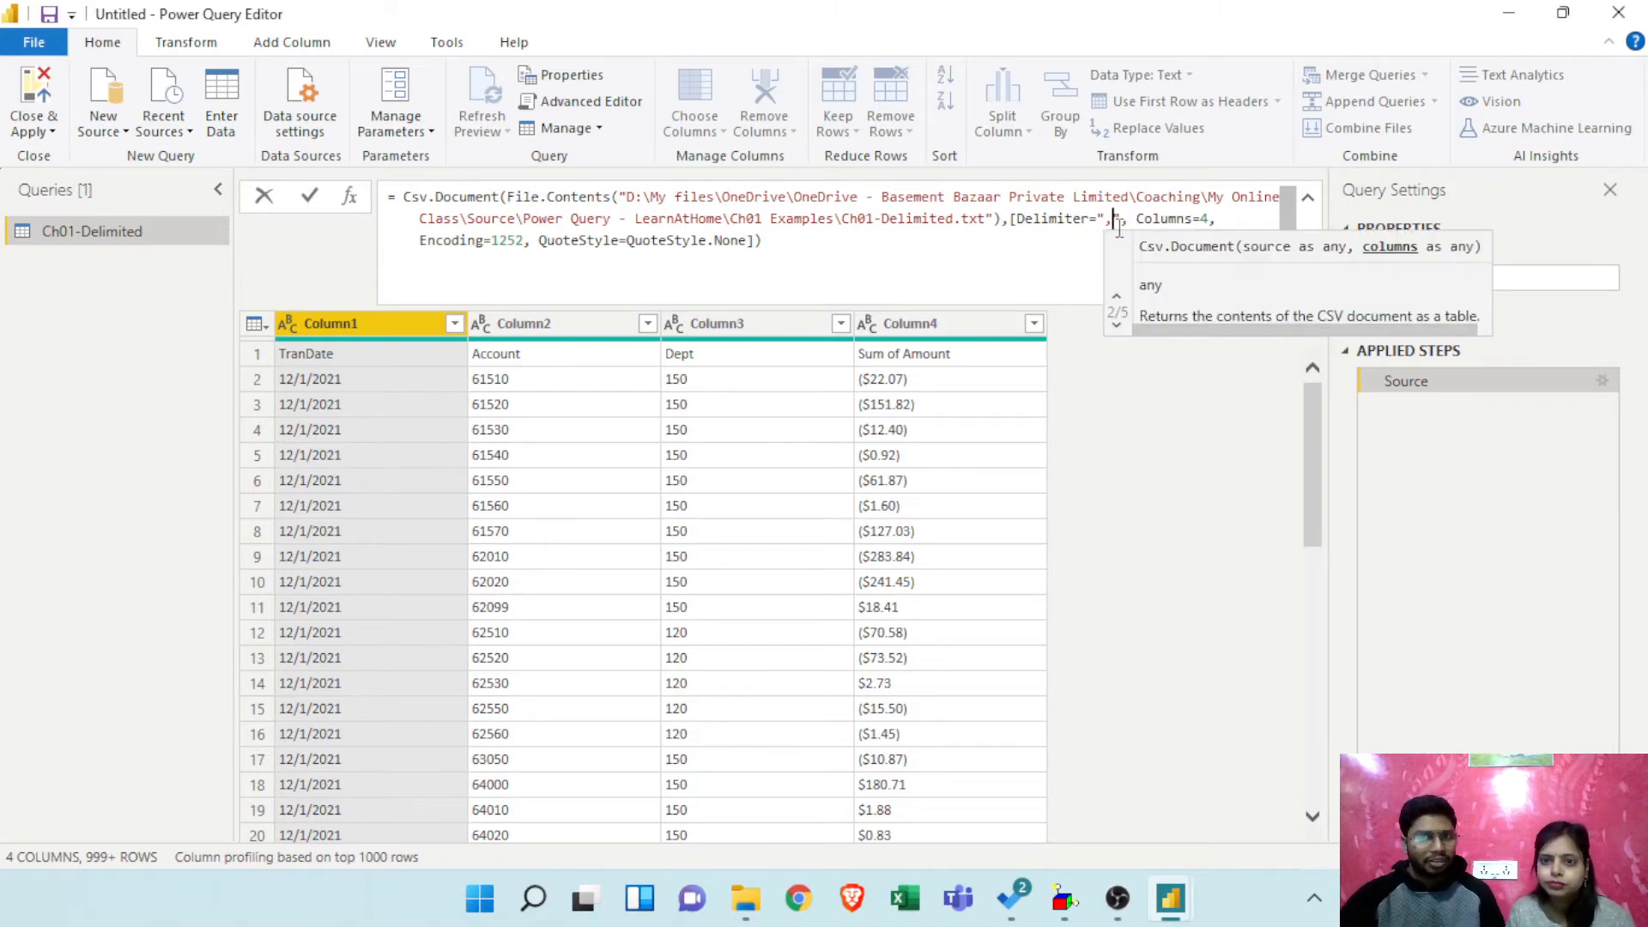
click(309, 197)
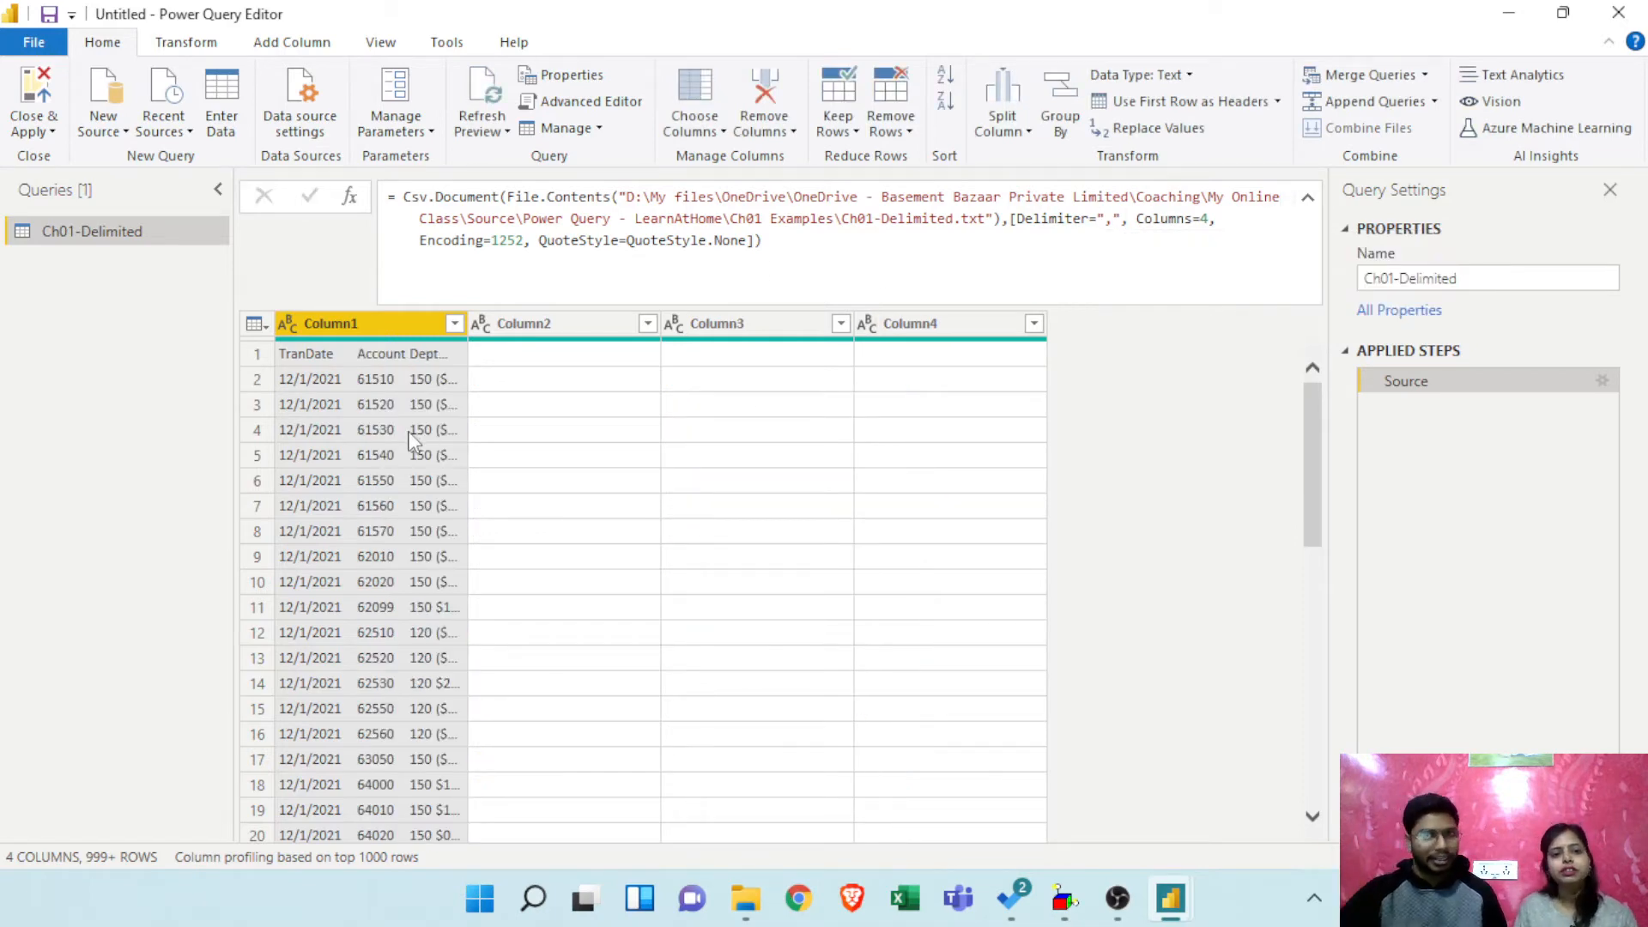
Step: Try to replace the comma delimiter in the Source formula with tab whitespace
click(1107, 220)
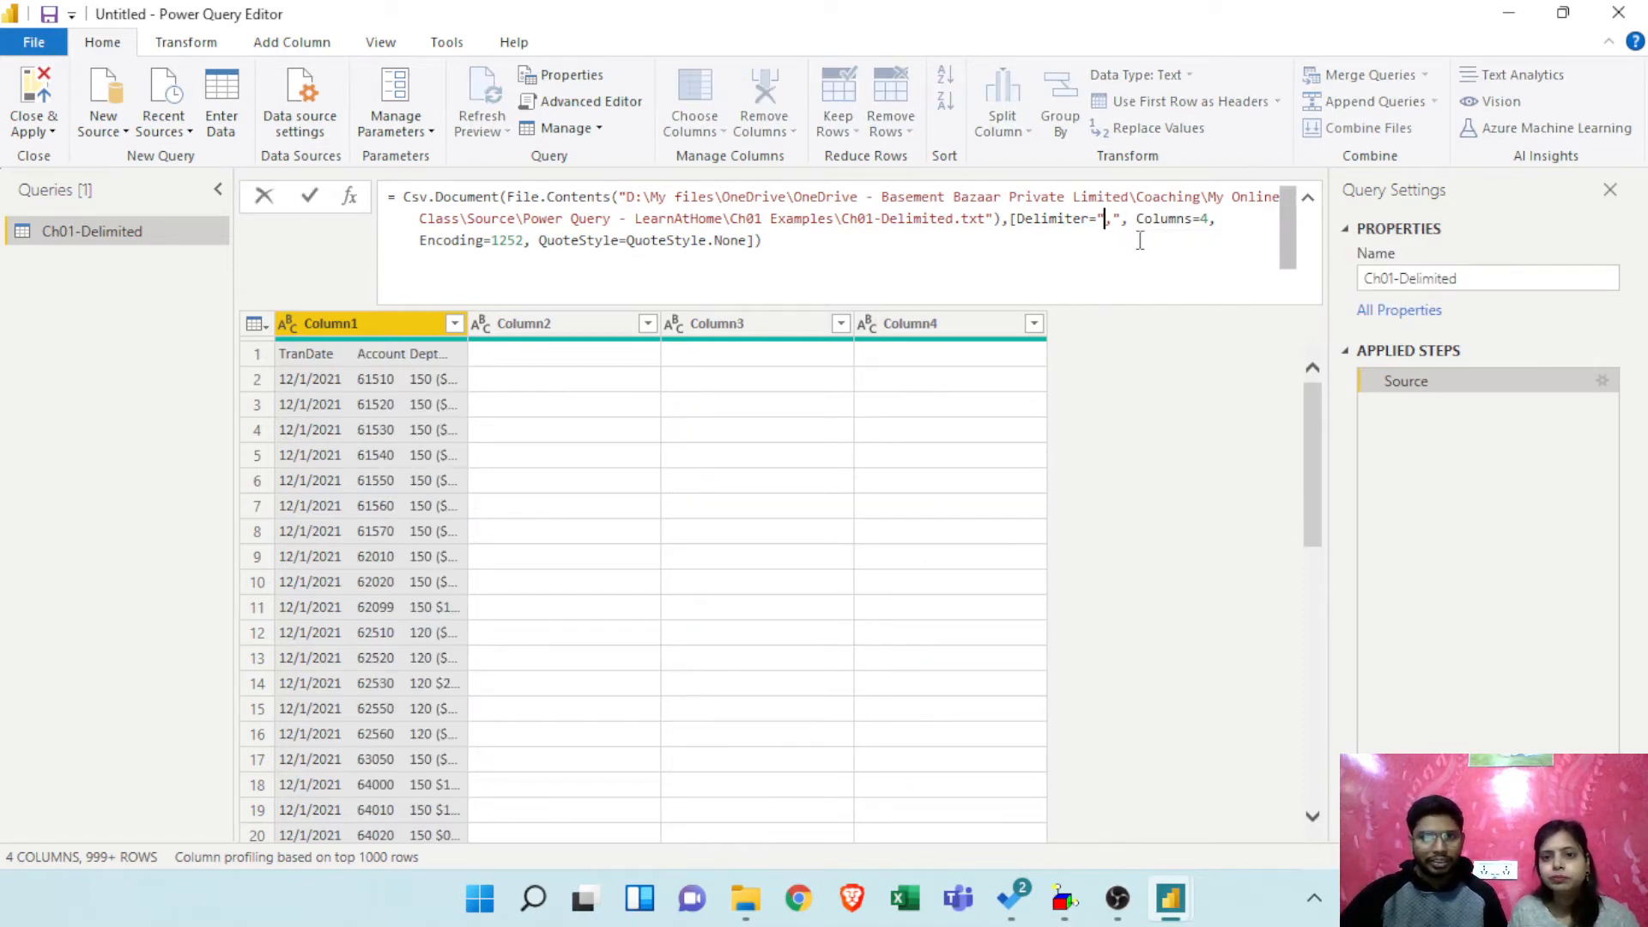
key(shift+Right)
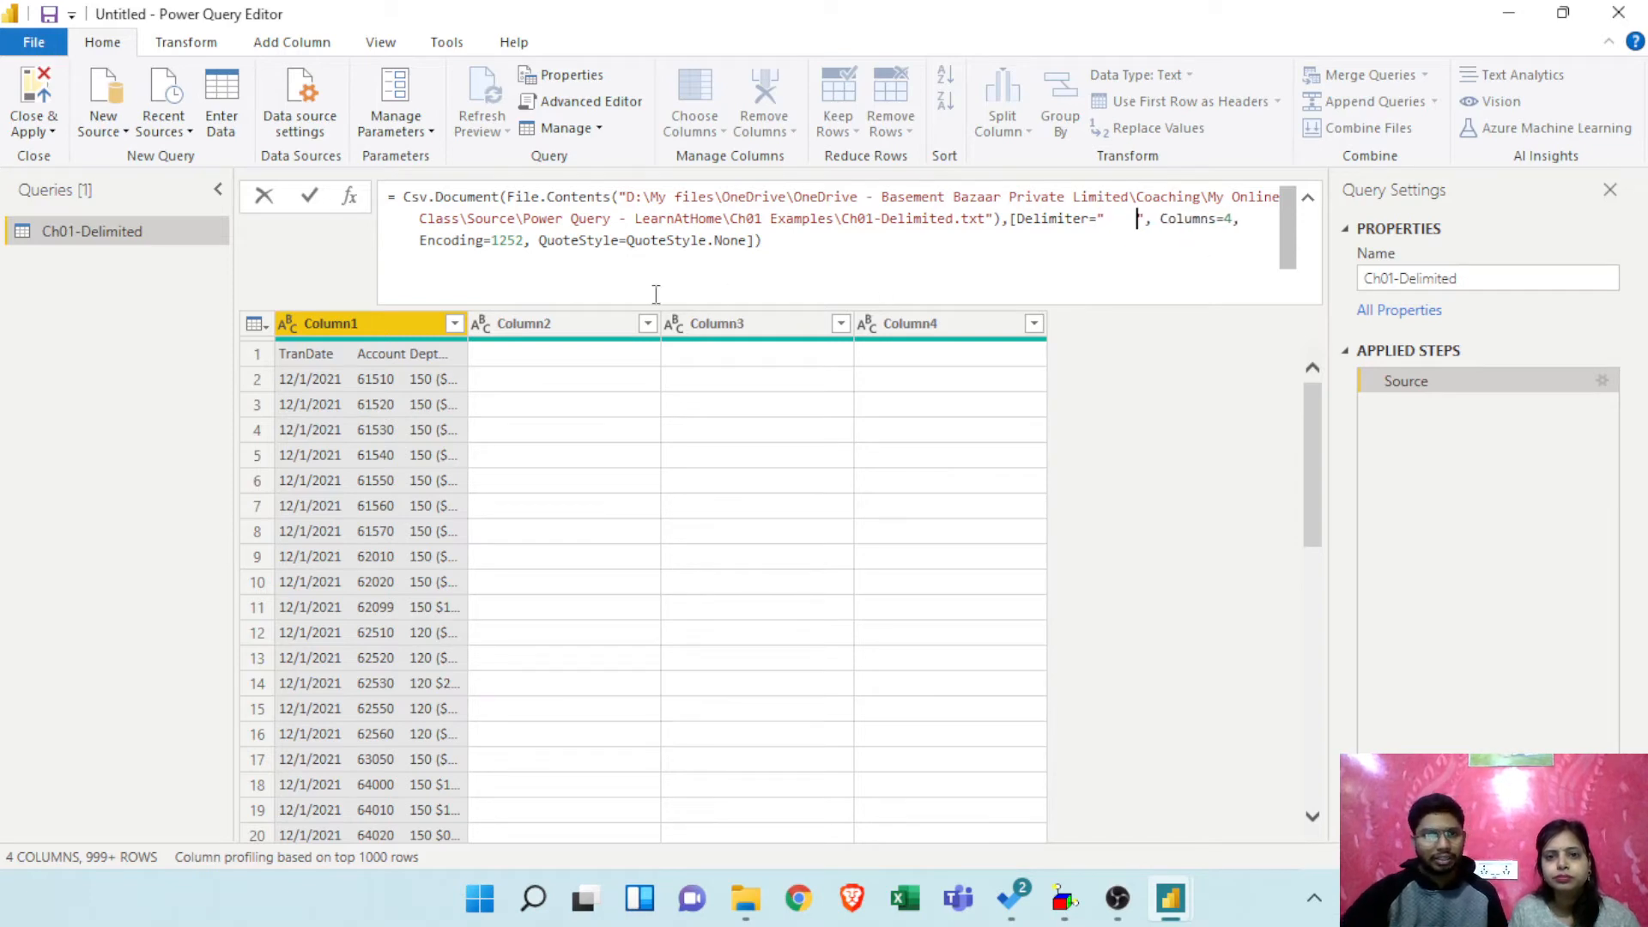
key(Return)
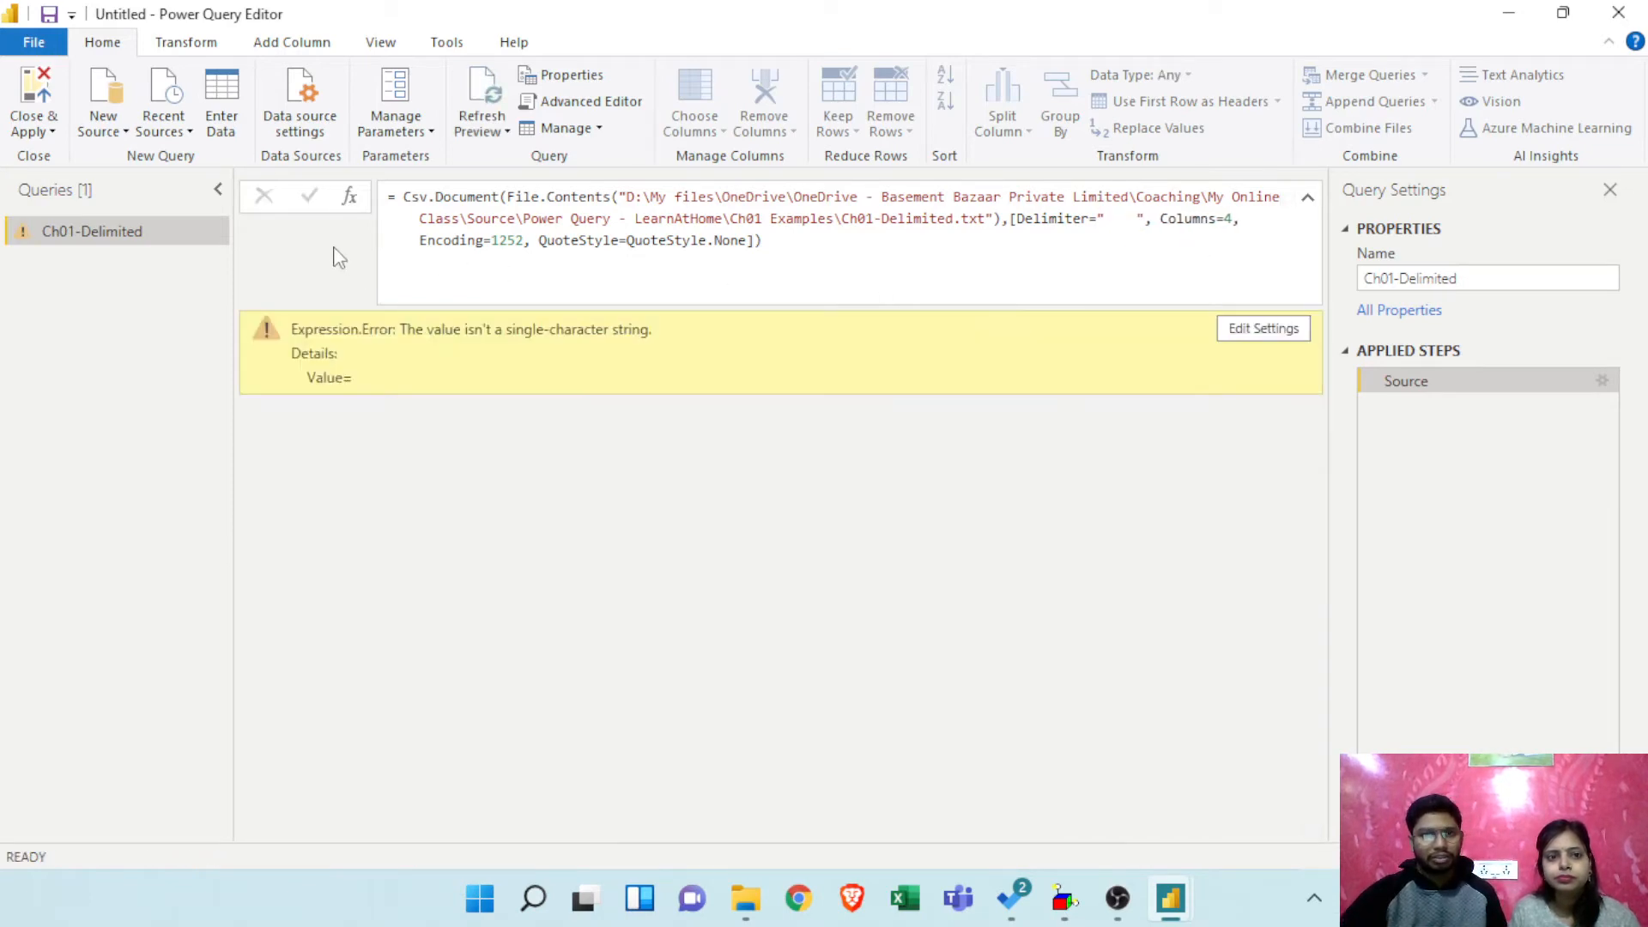
Step: Clear the whitespace from the formula's Delimiter value, try it empty, and restore the comma
drag(1138, 222, 1105, 220)
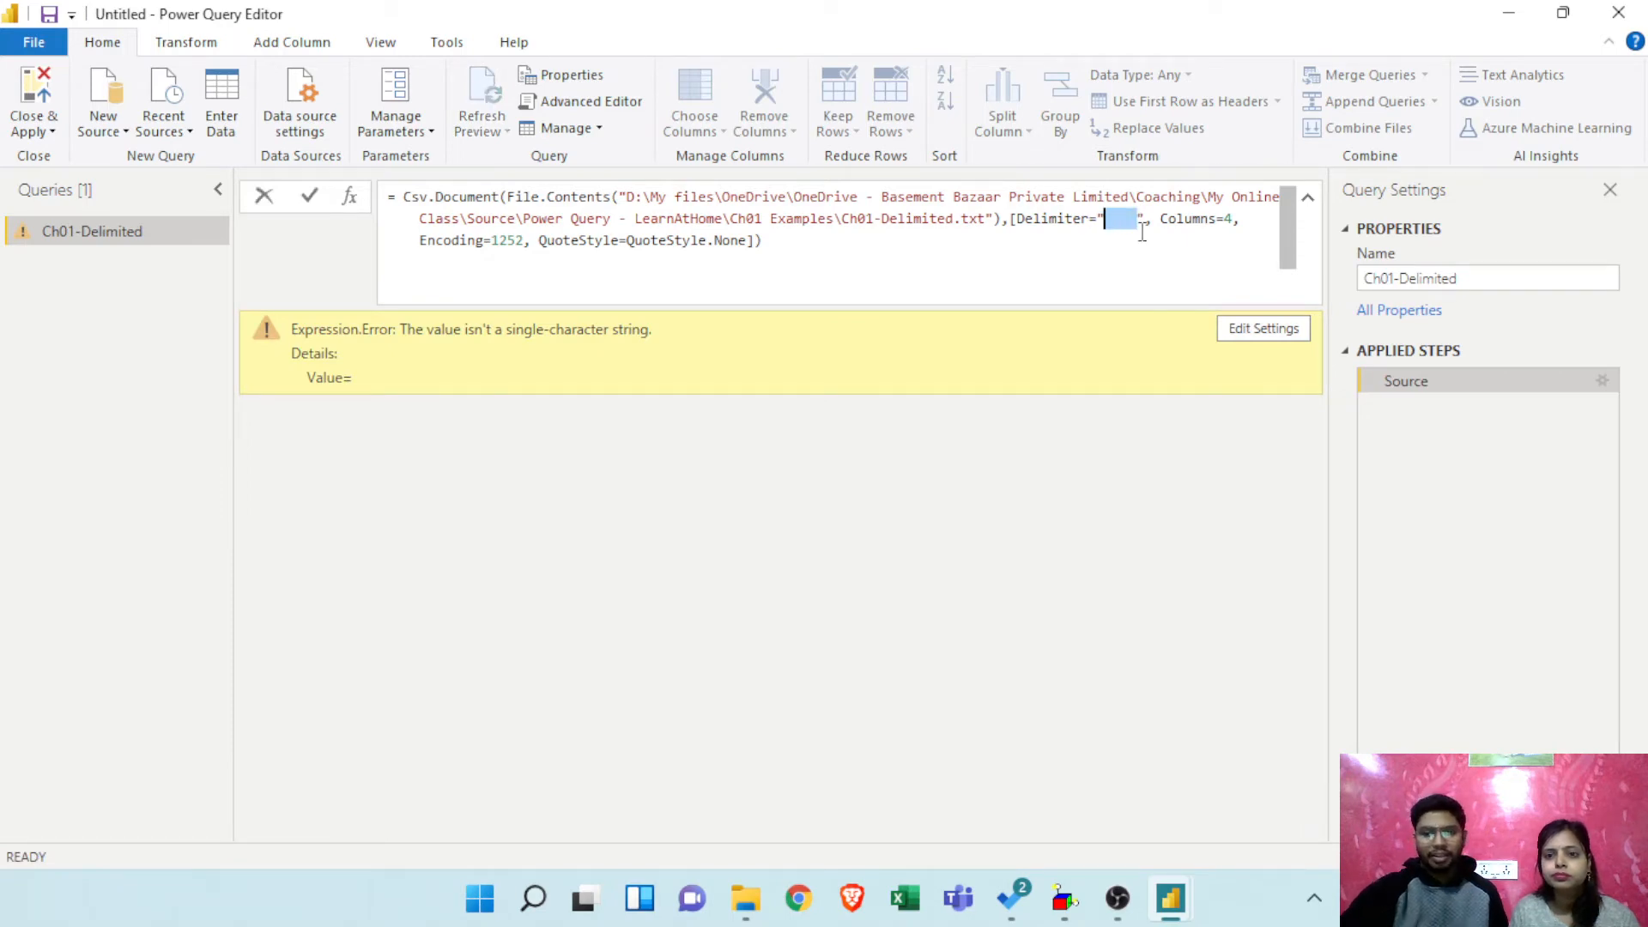
key(BackSpace)
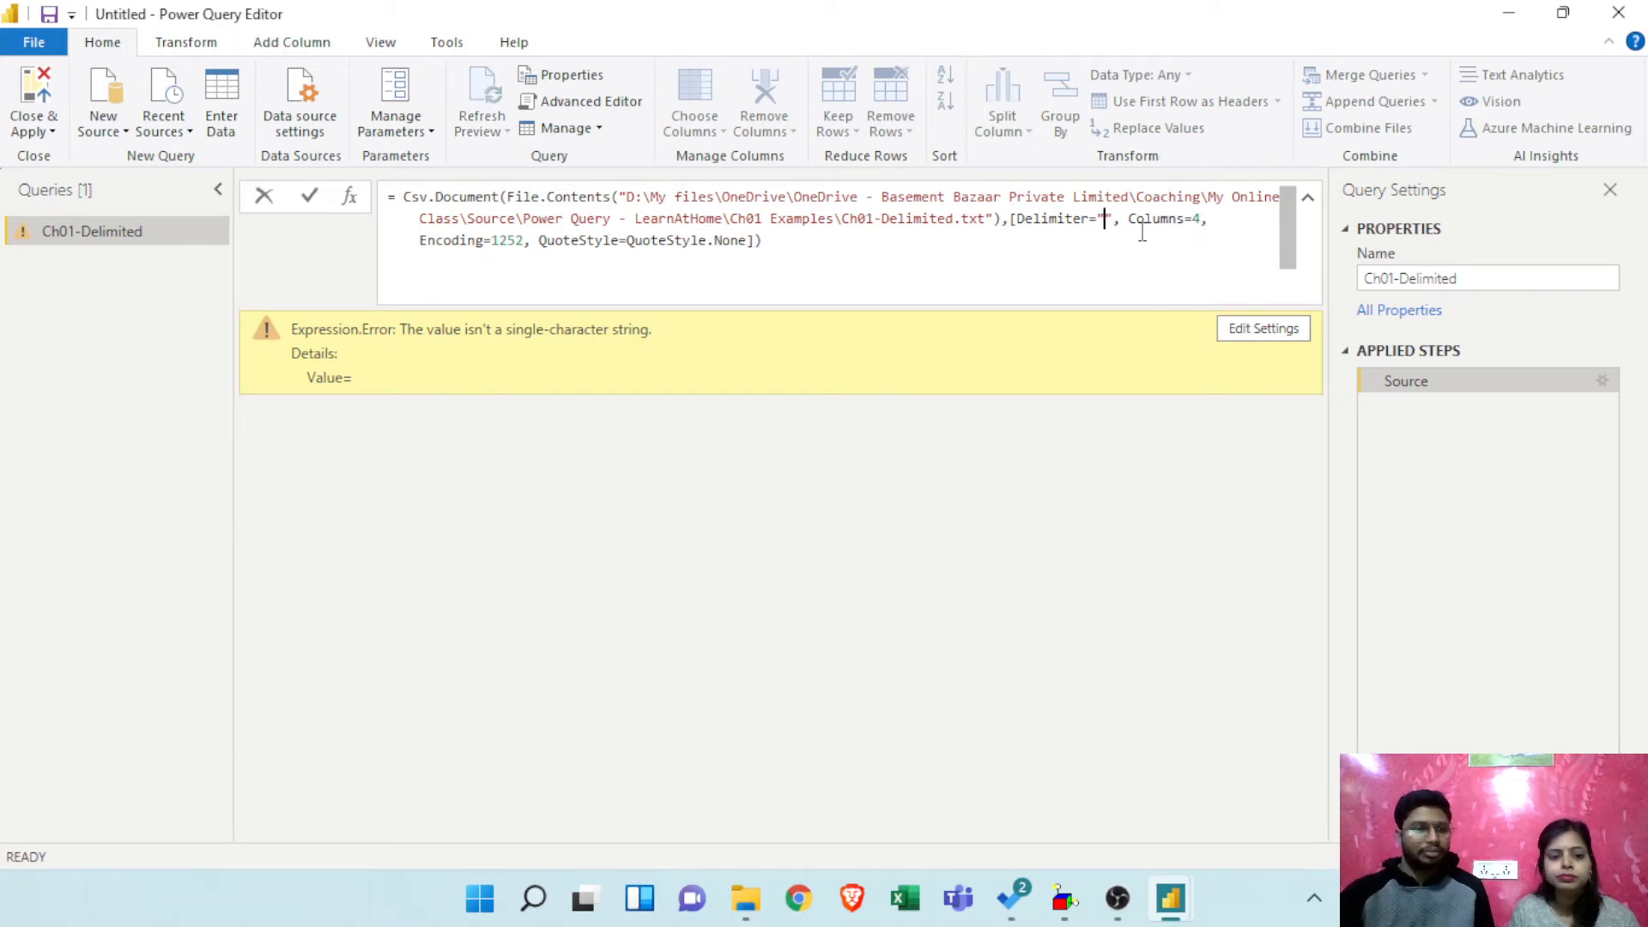
key(Return)
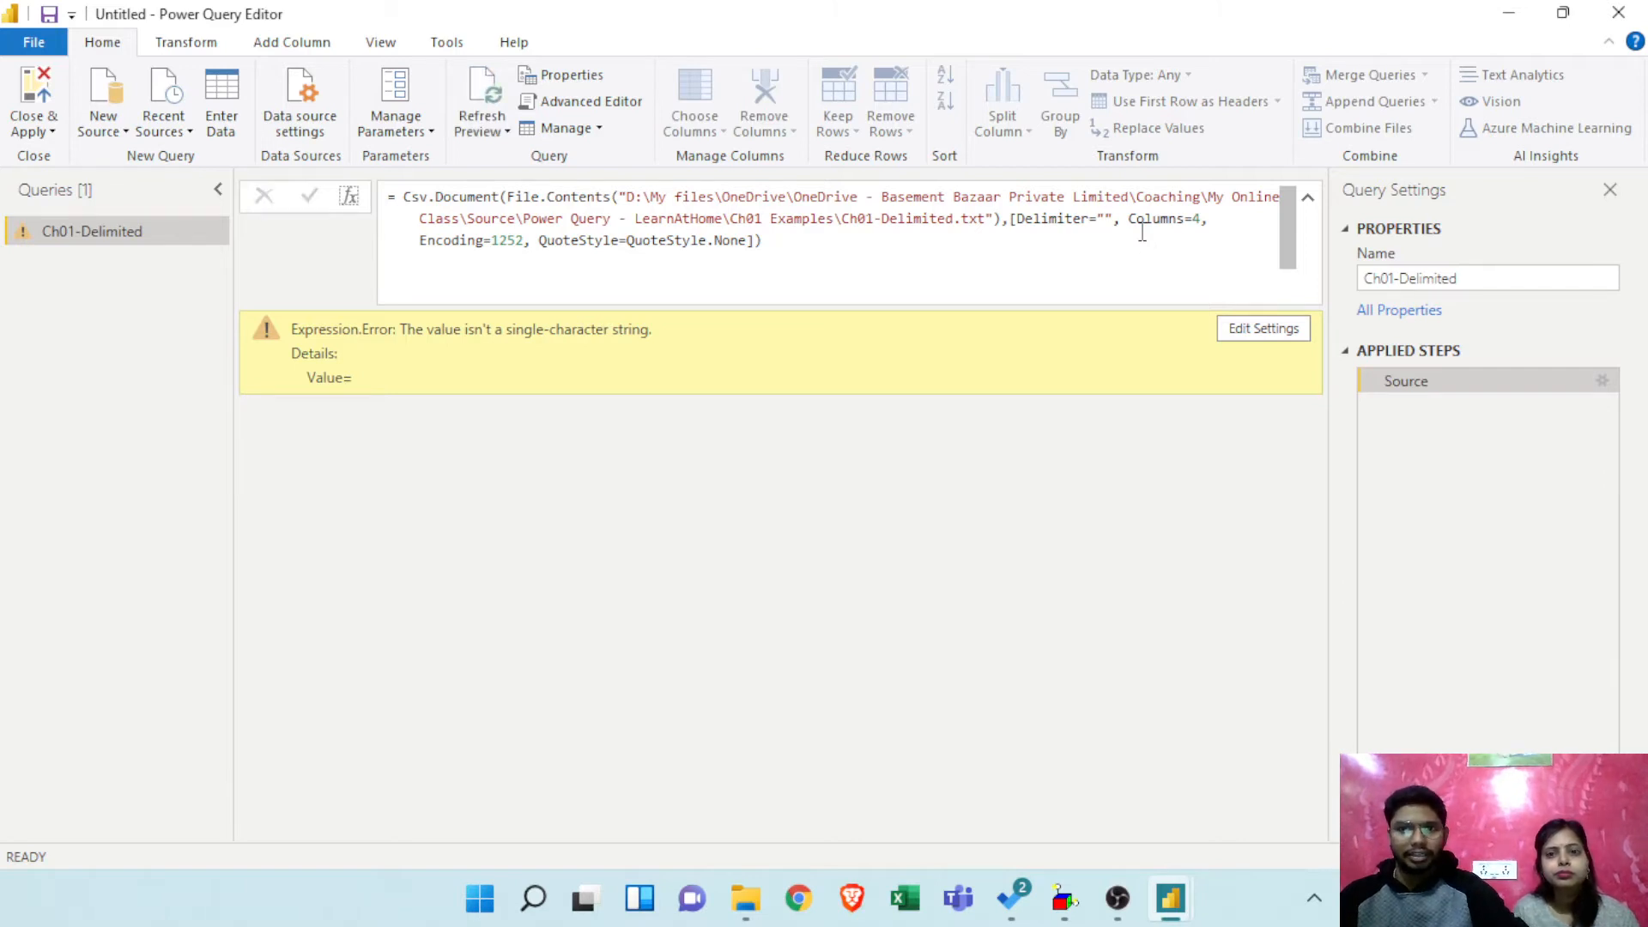
key(Tab)
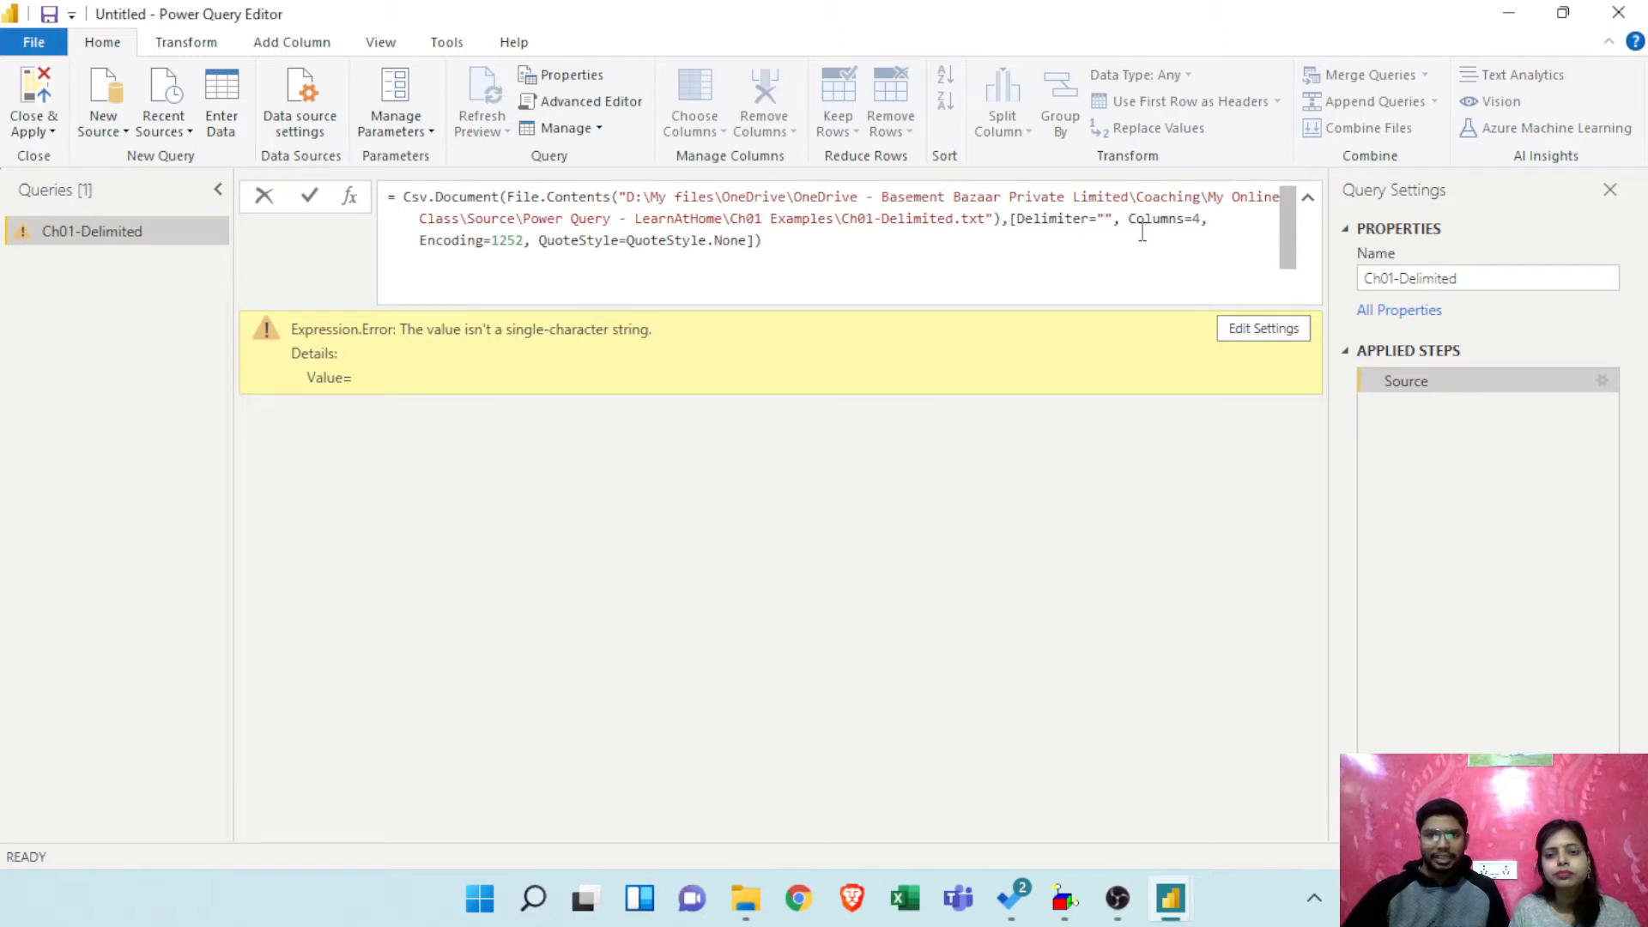
text(,)
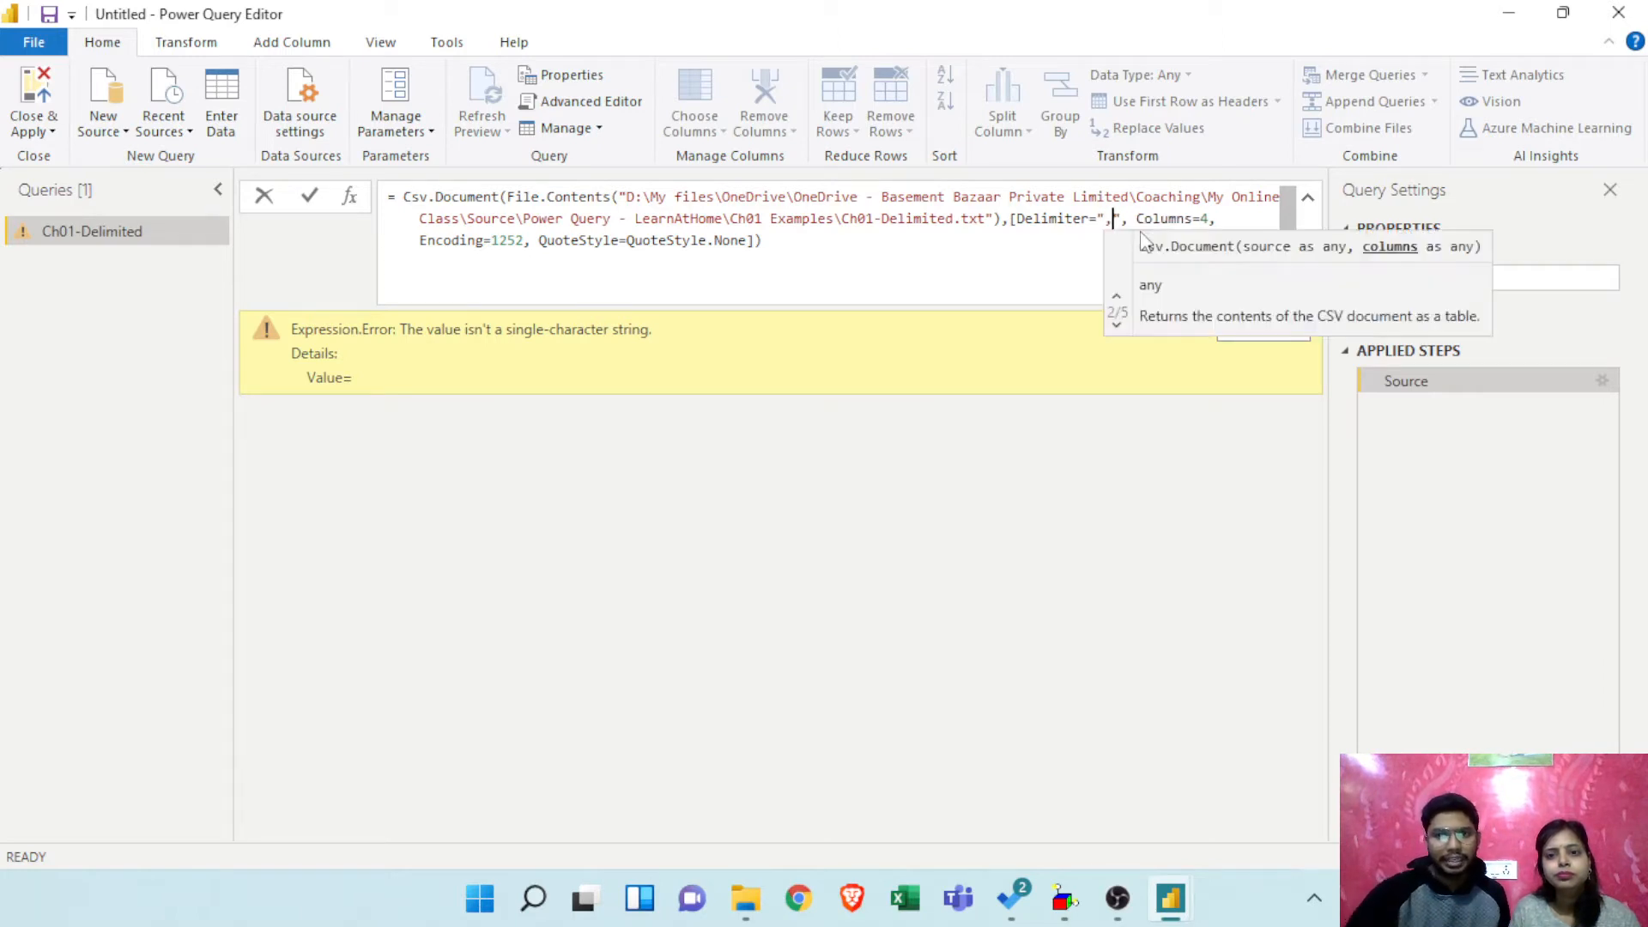
click(309, 203)
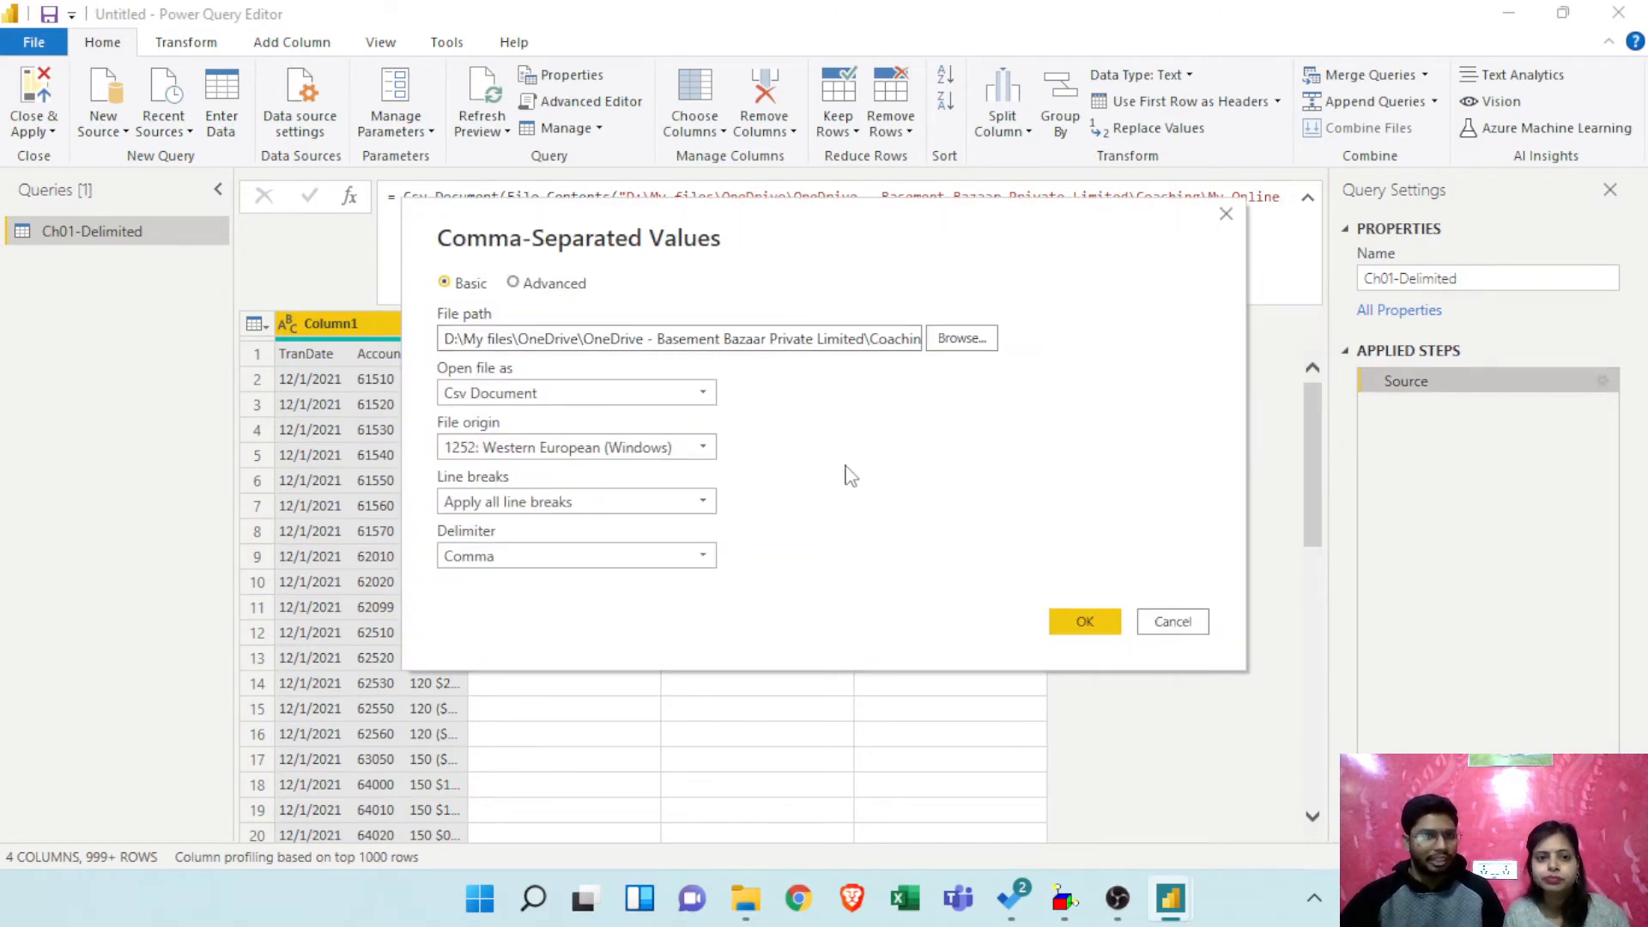
Step: Set the delimiter to Tab in the Source step's Comma-Separated Values settings and apply it
click(560, 558)
click(481, 709)
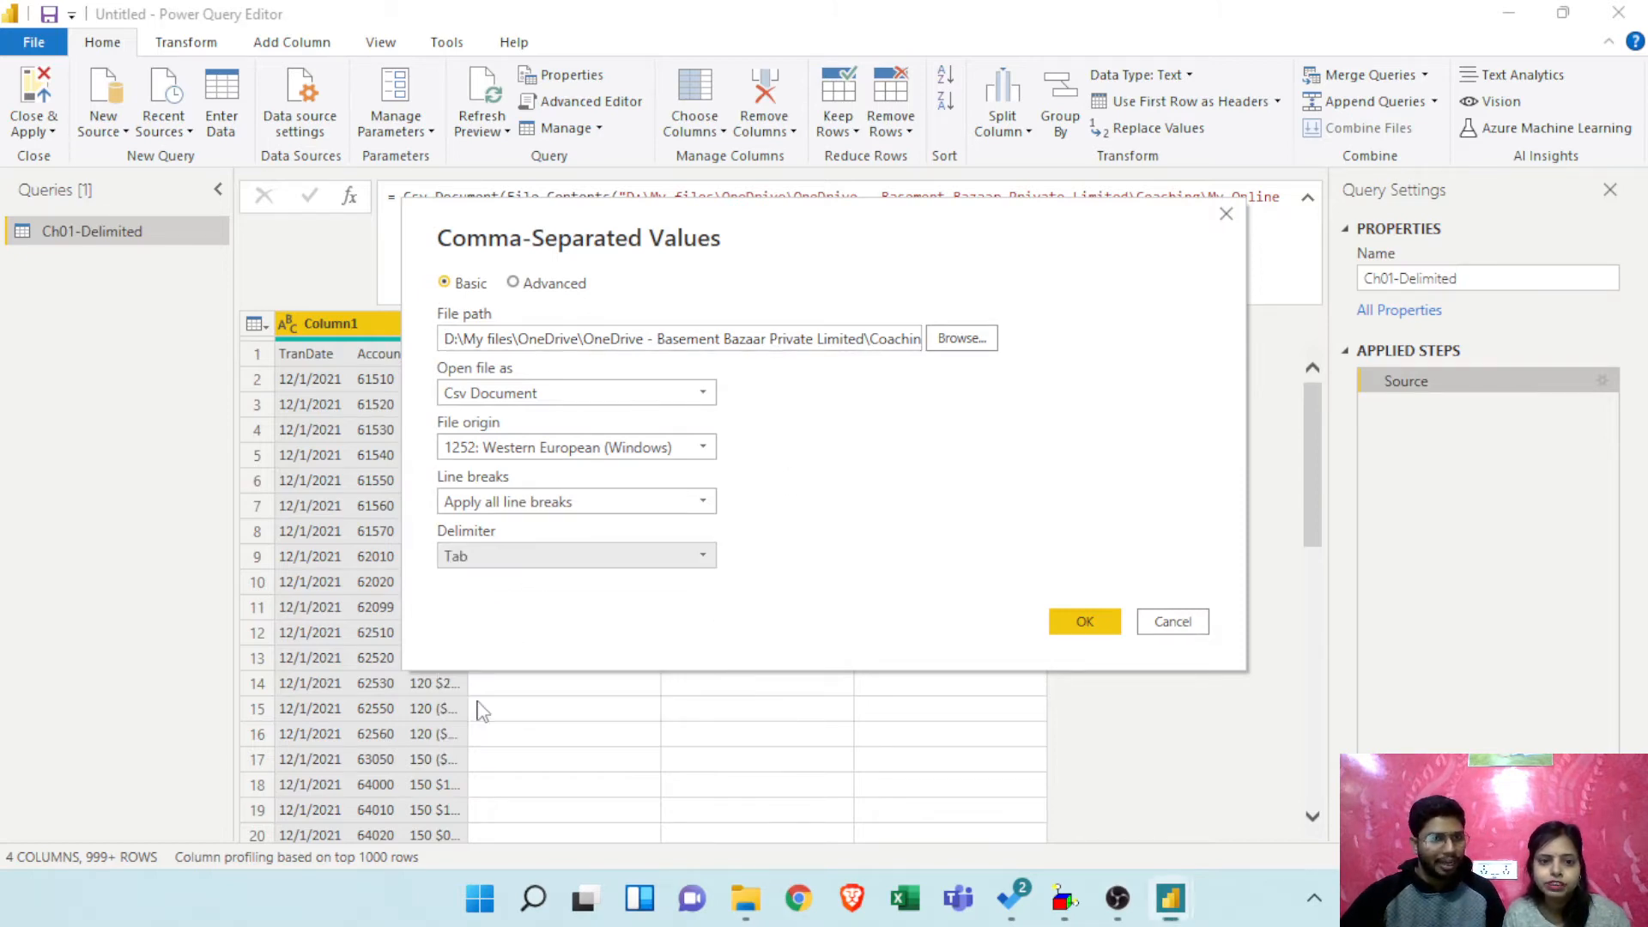
click(1073, 625)
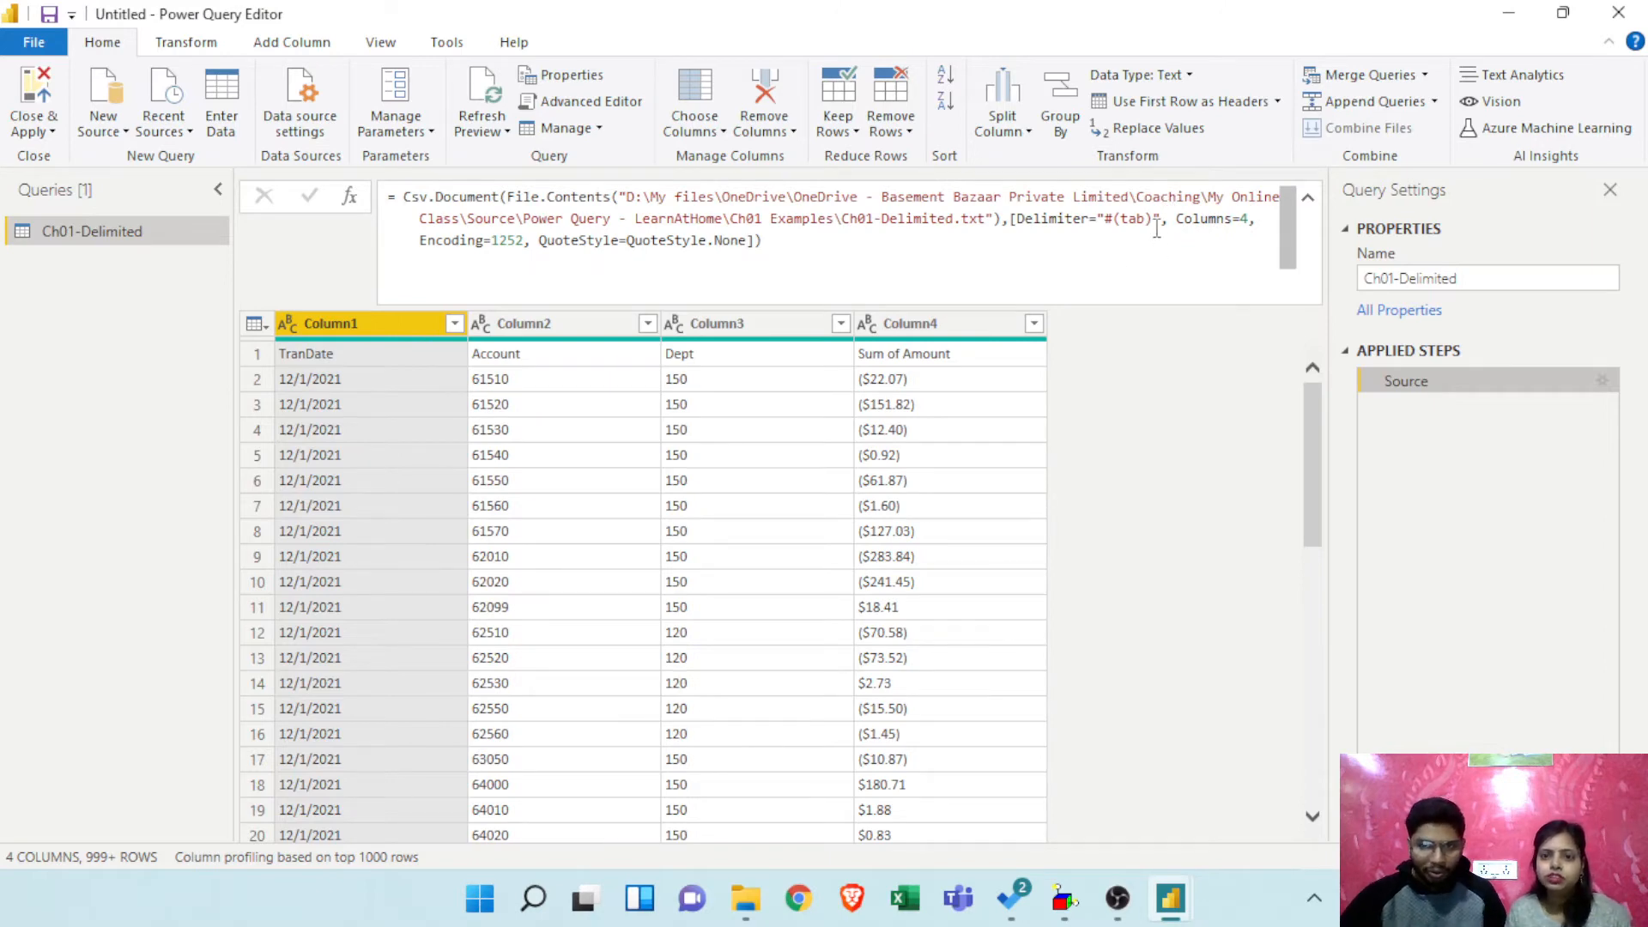
Step: Examine the #(tab) delimiter, the File.Contents function and the complete Csv.Document expression in the Source formula
drag(1154, 219, 1104, 219)
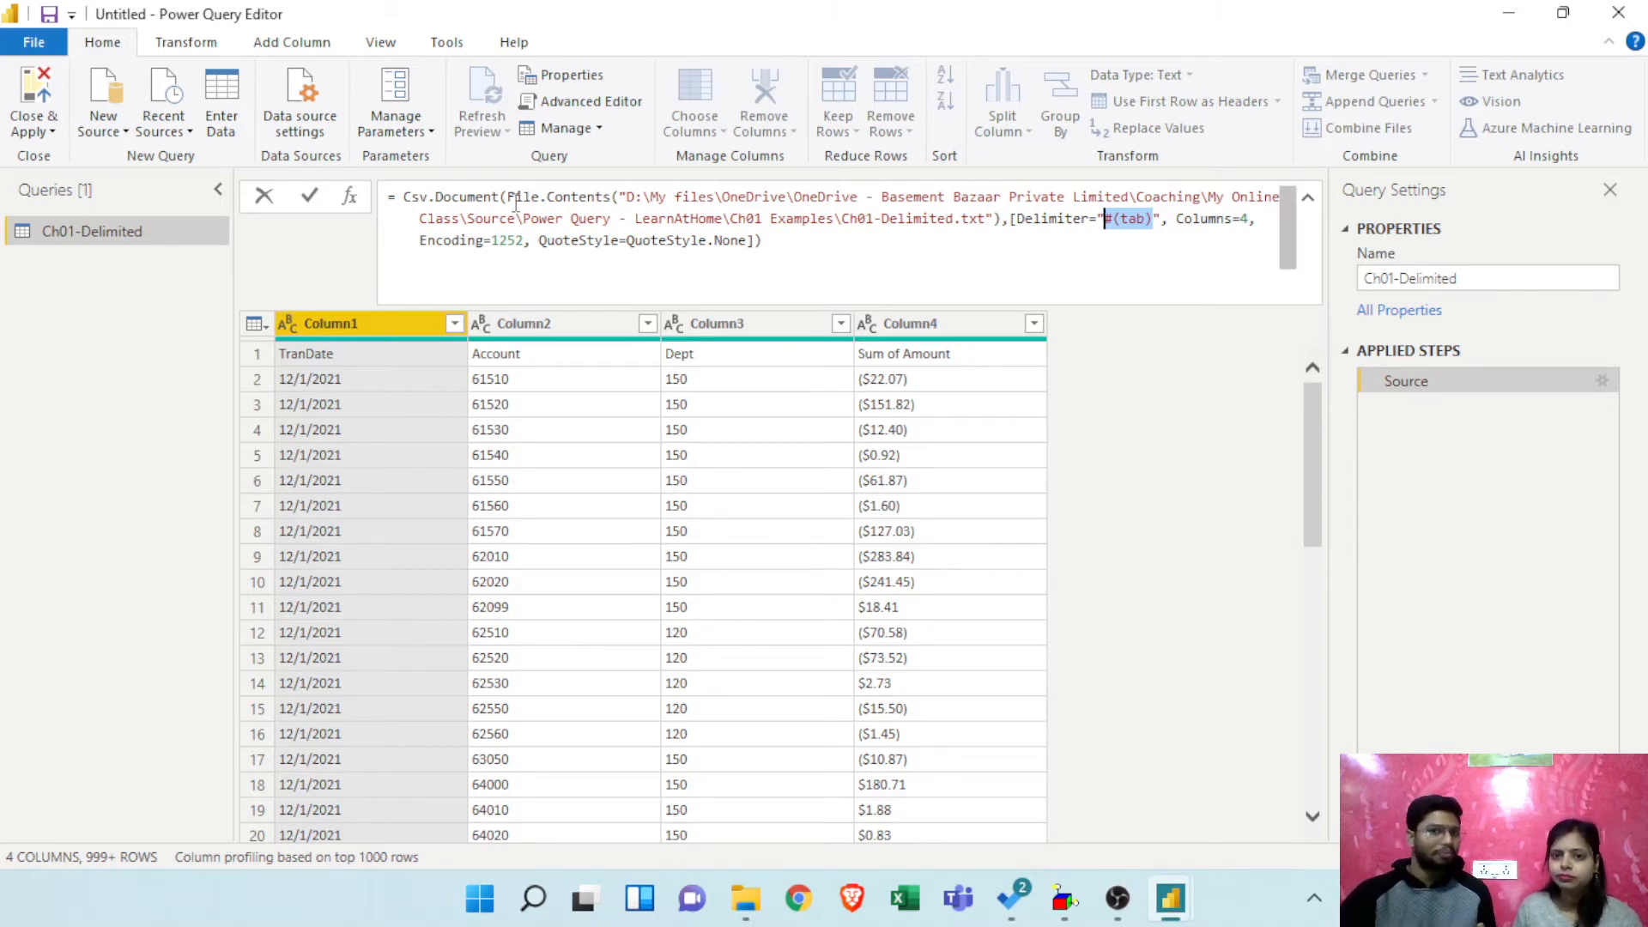
mouse_move(612, 201)
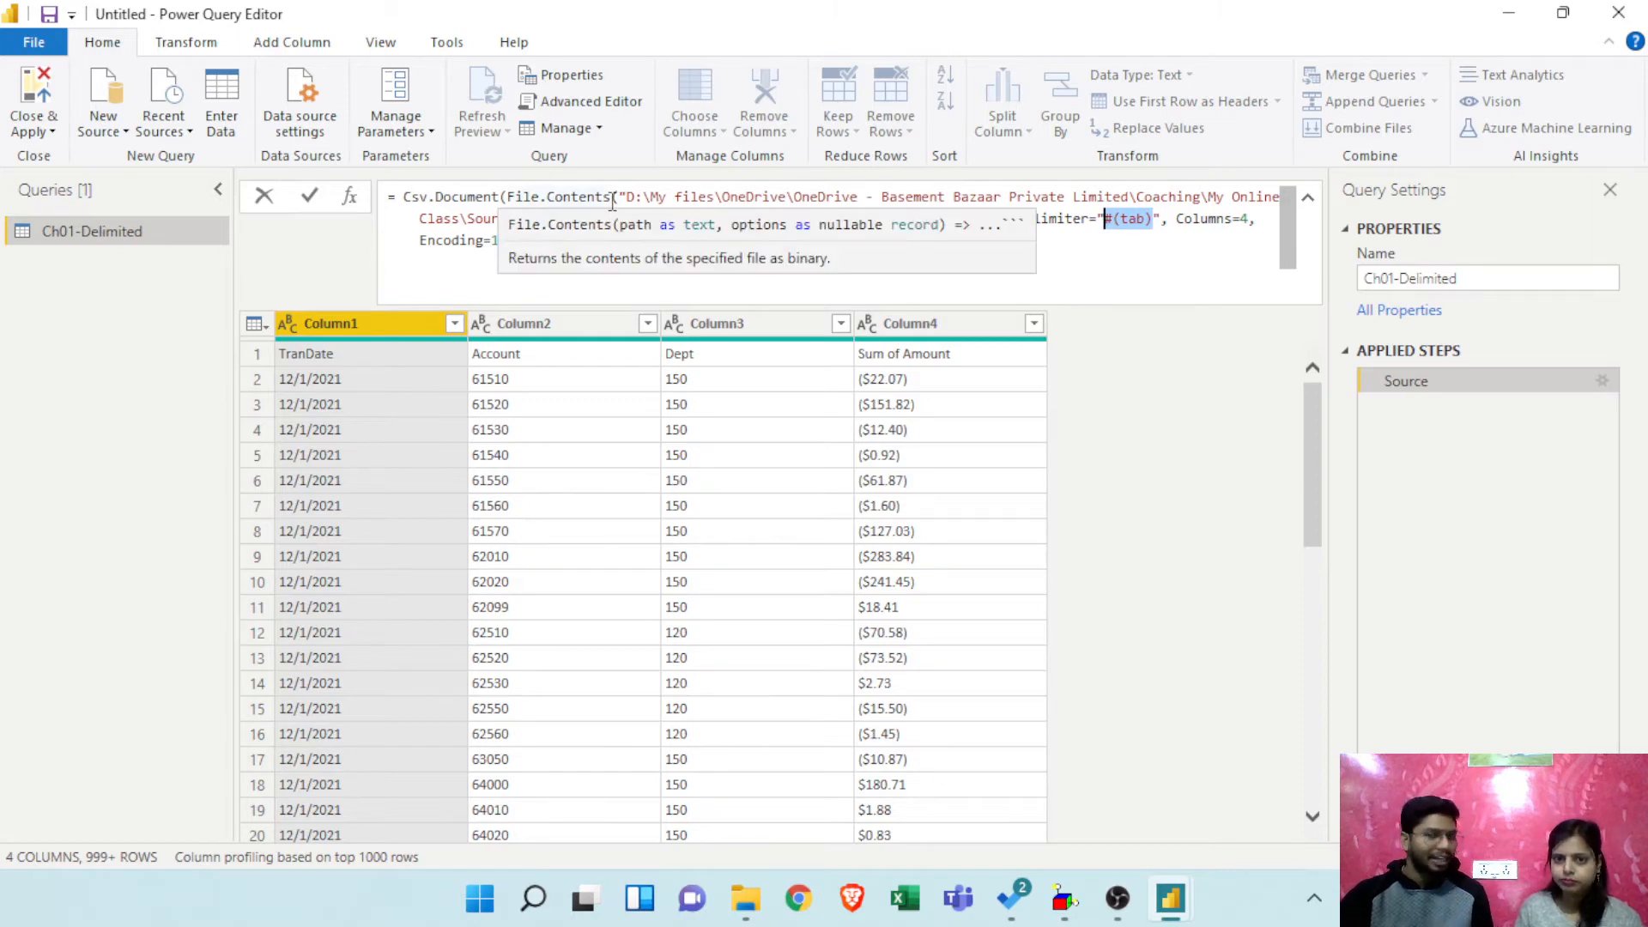
drag(762, 241, 403, 201)
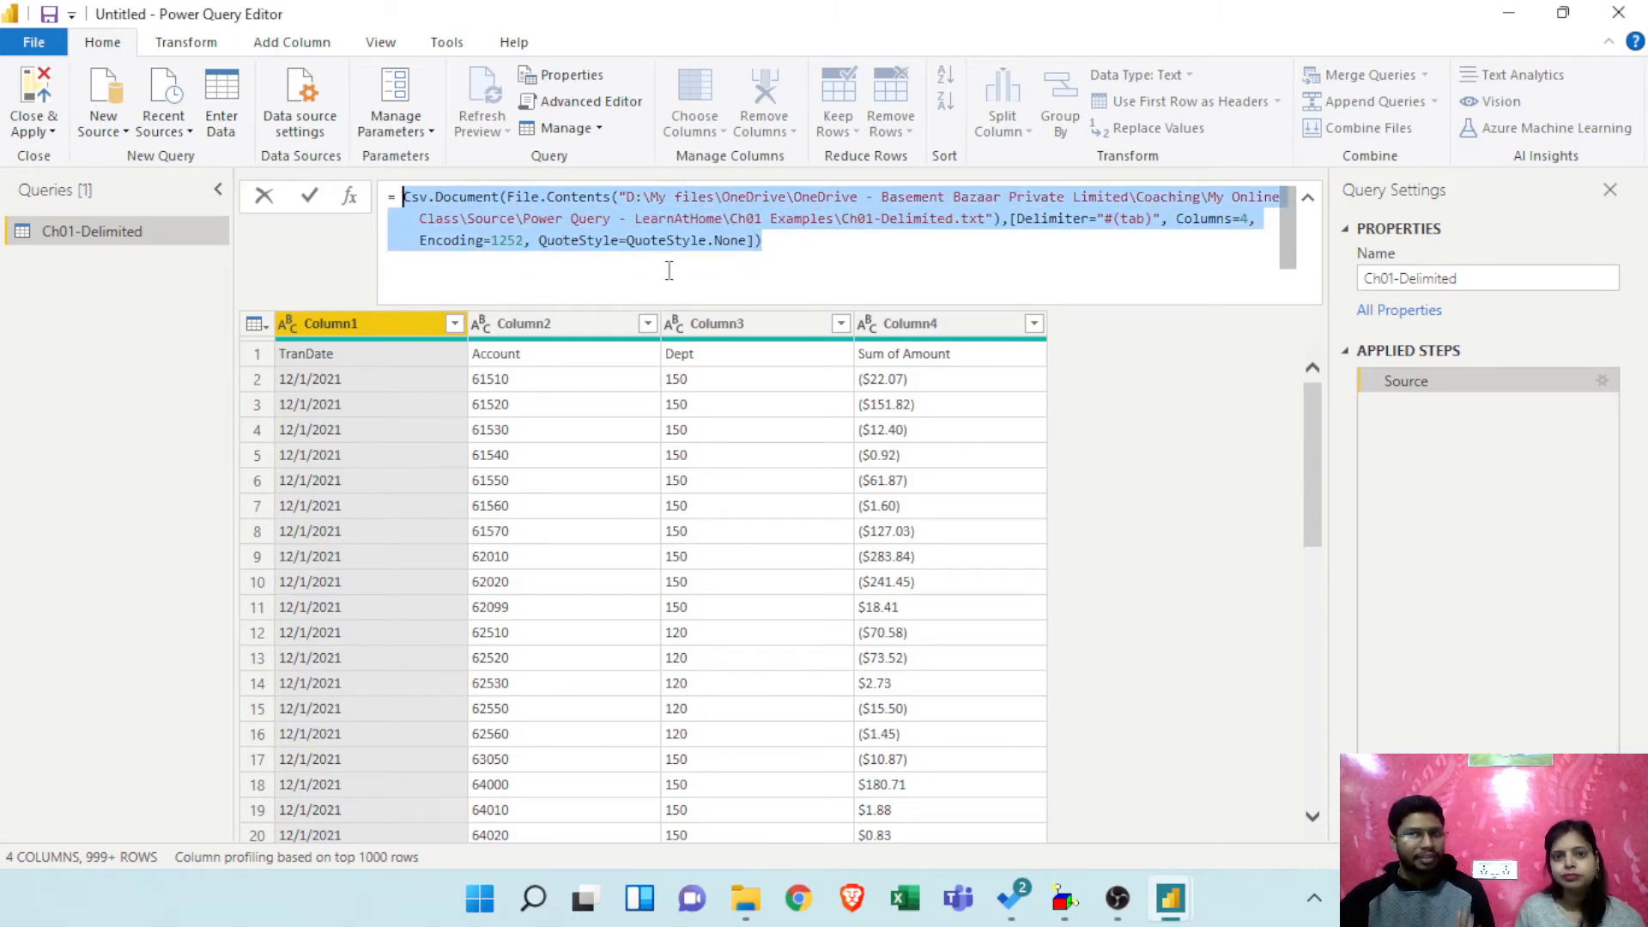
click(1497, 473)
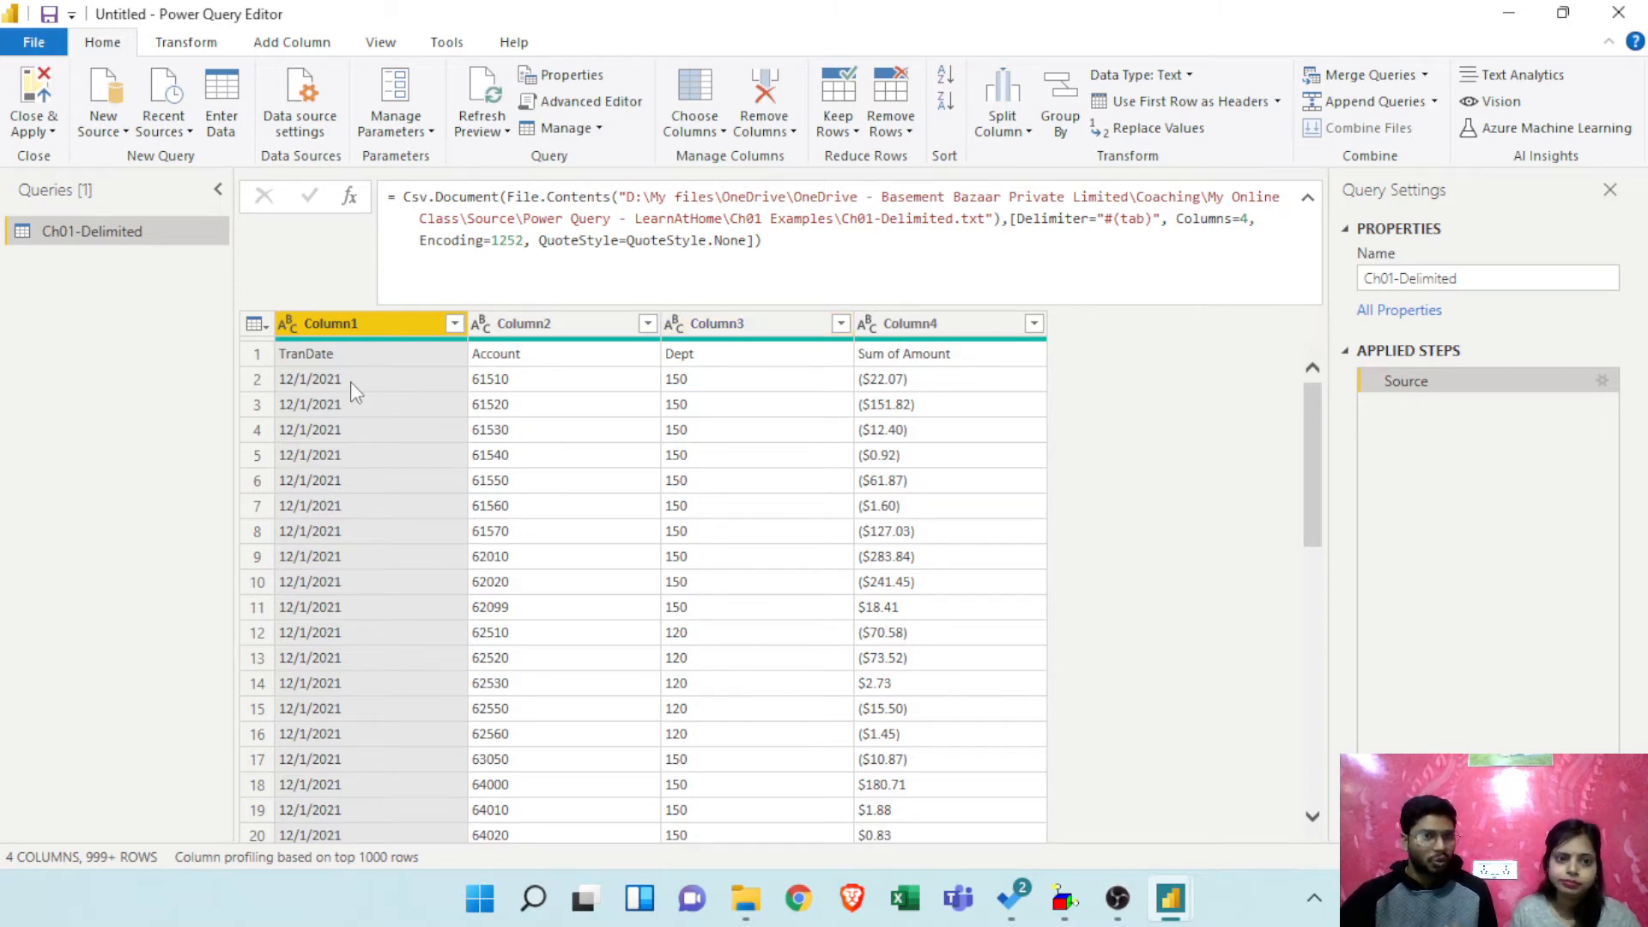
Step: Promote the first row of the Ch01-Delimited table to column headers
click(269, 357)
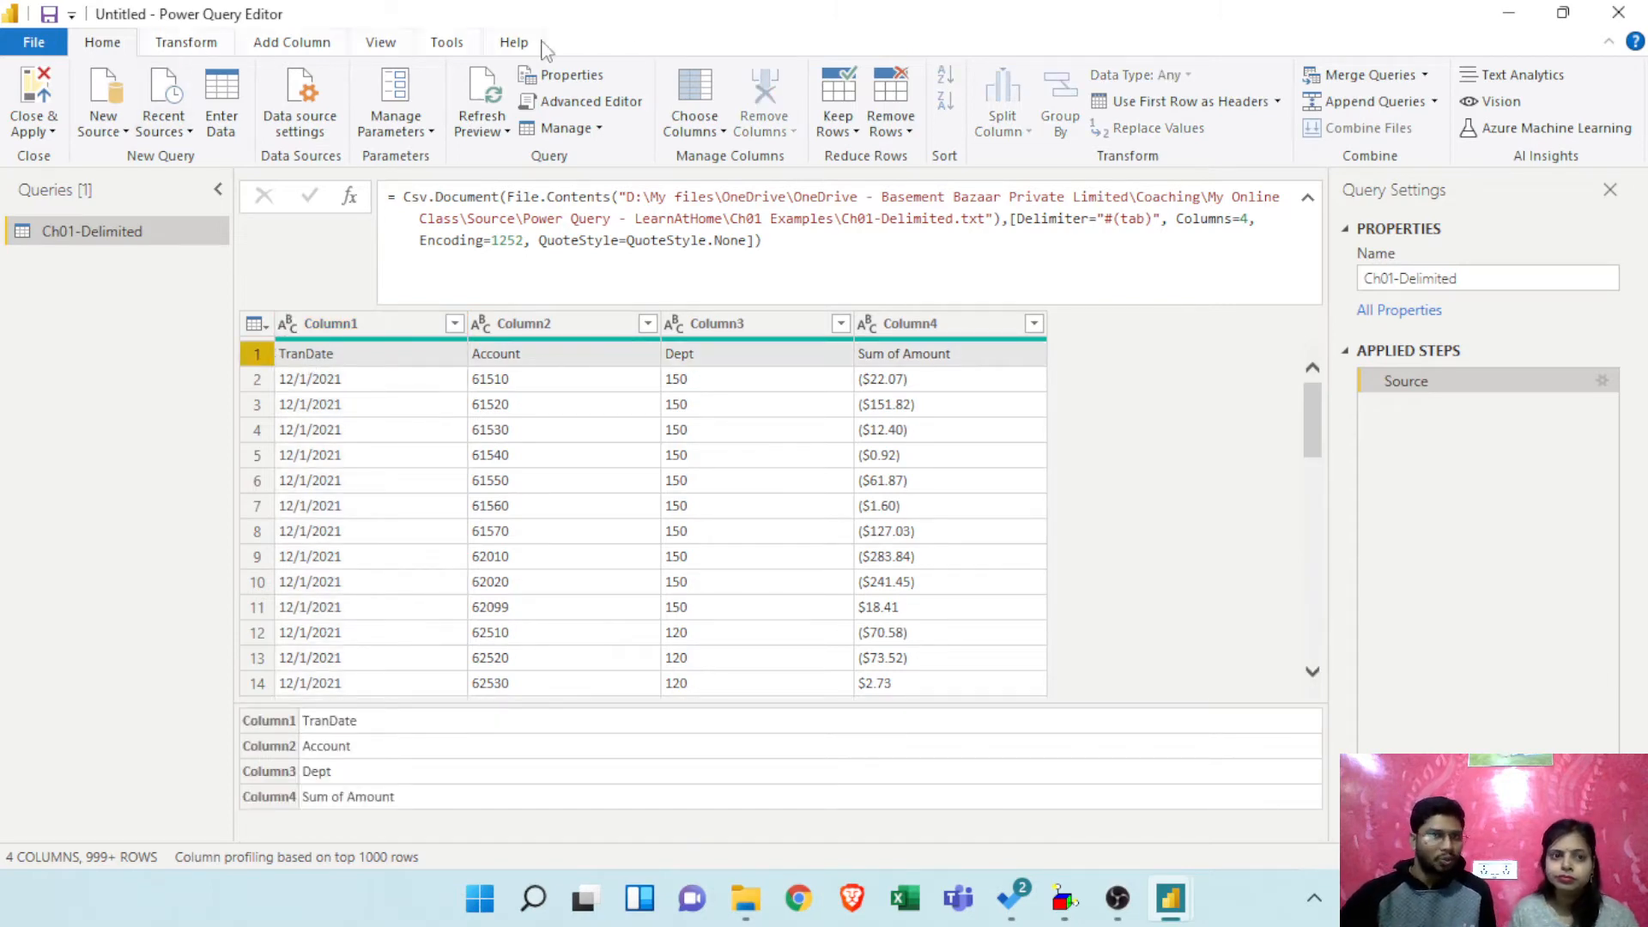
click(187, 43)
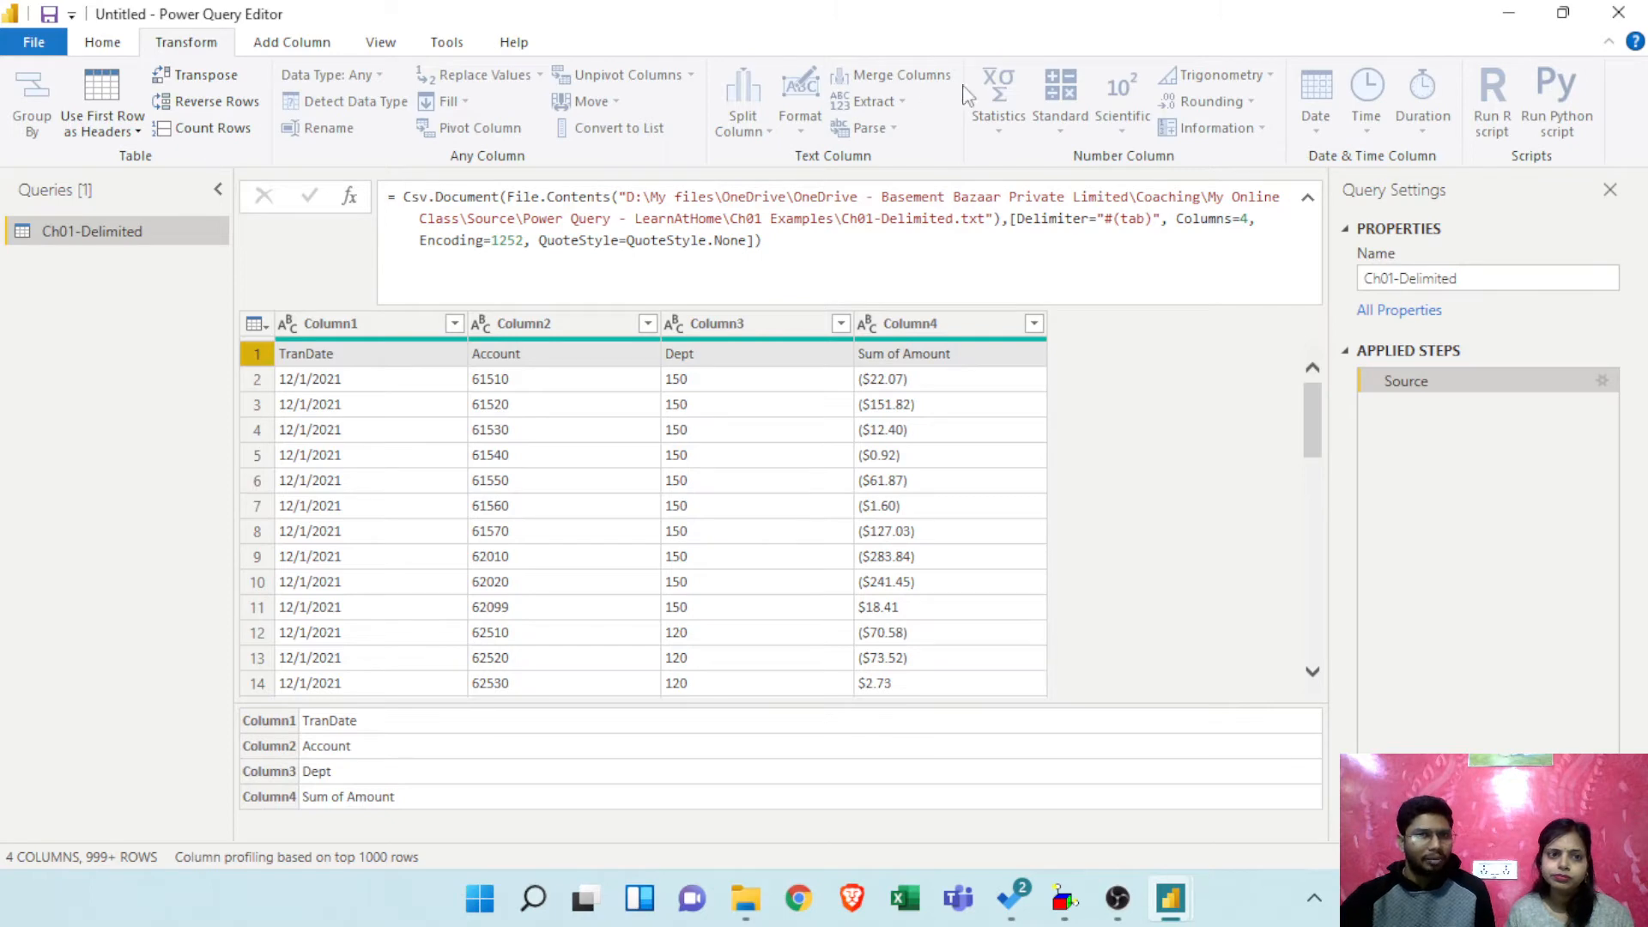
click(104, 43)
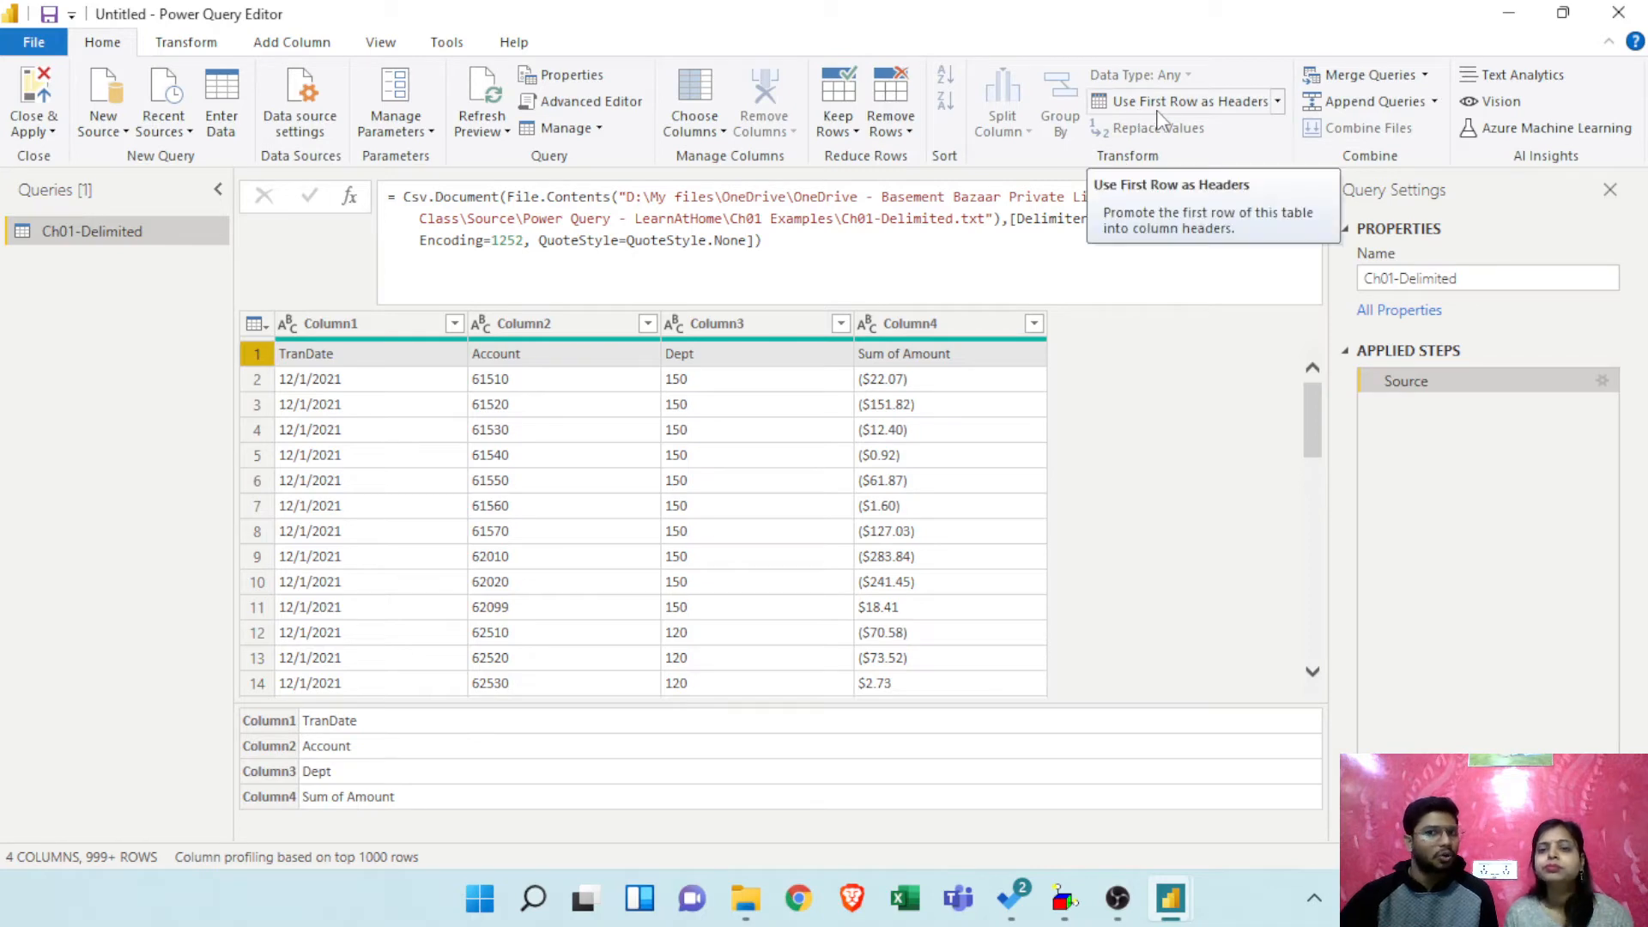
click(196, 53)
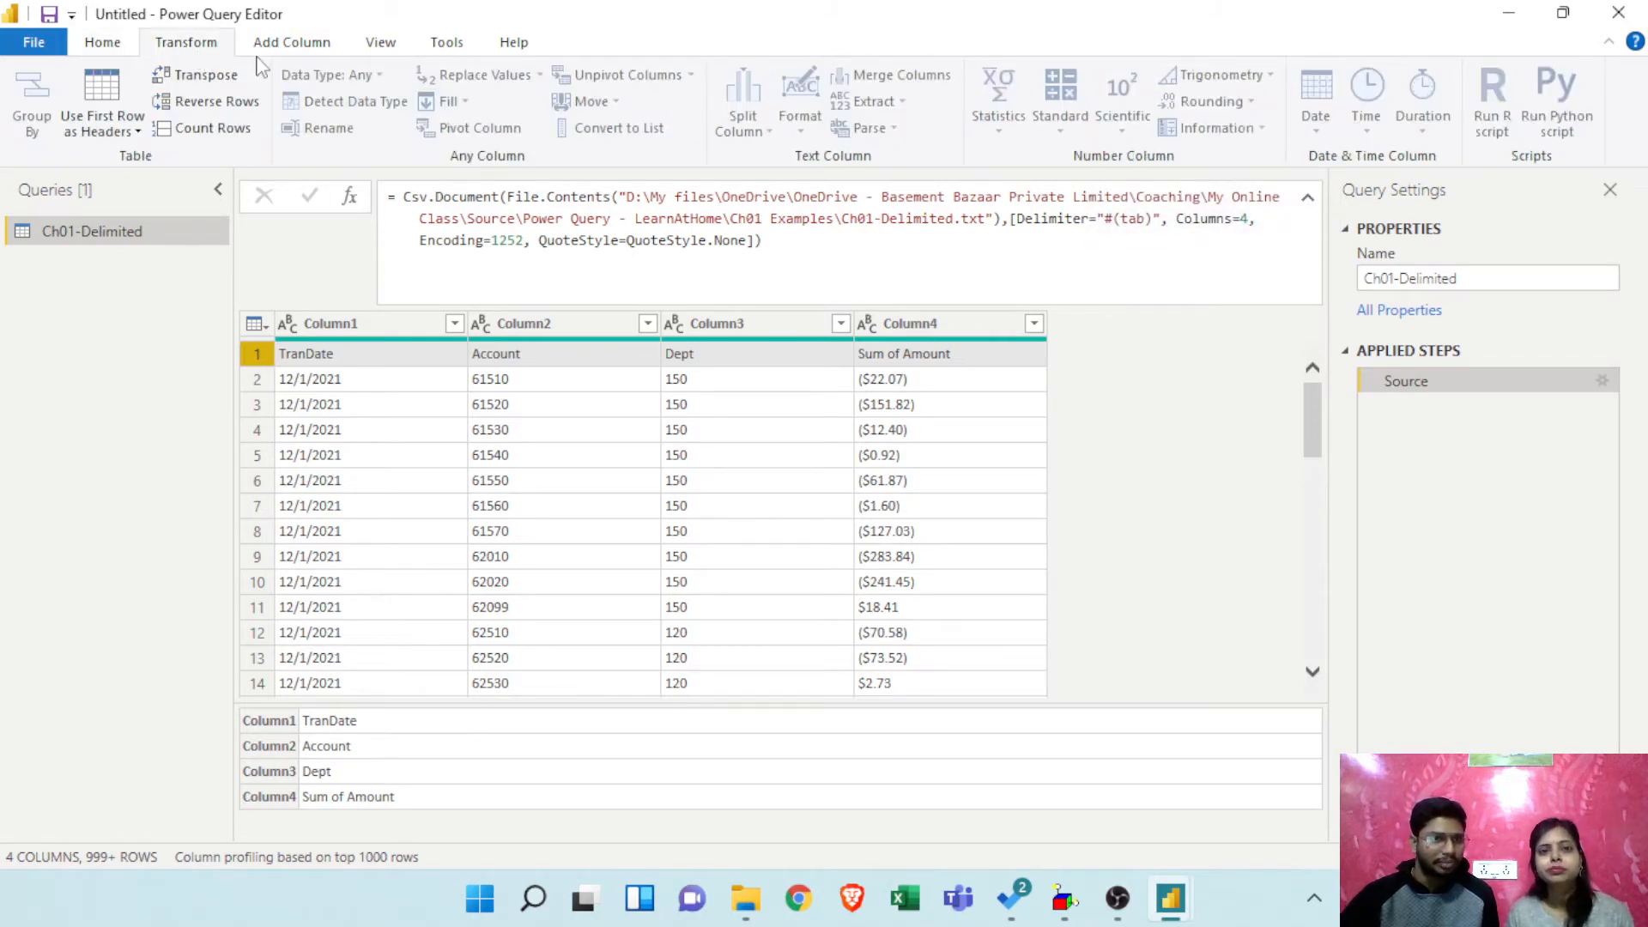
click(123, 135)
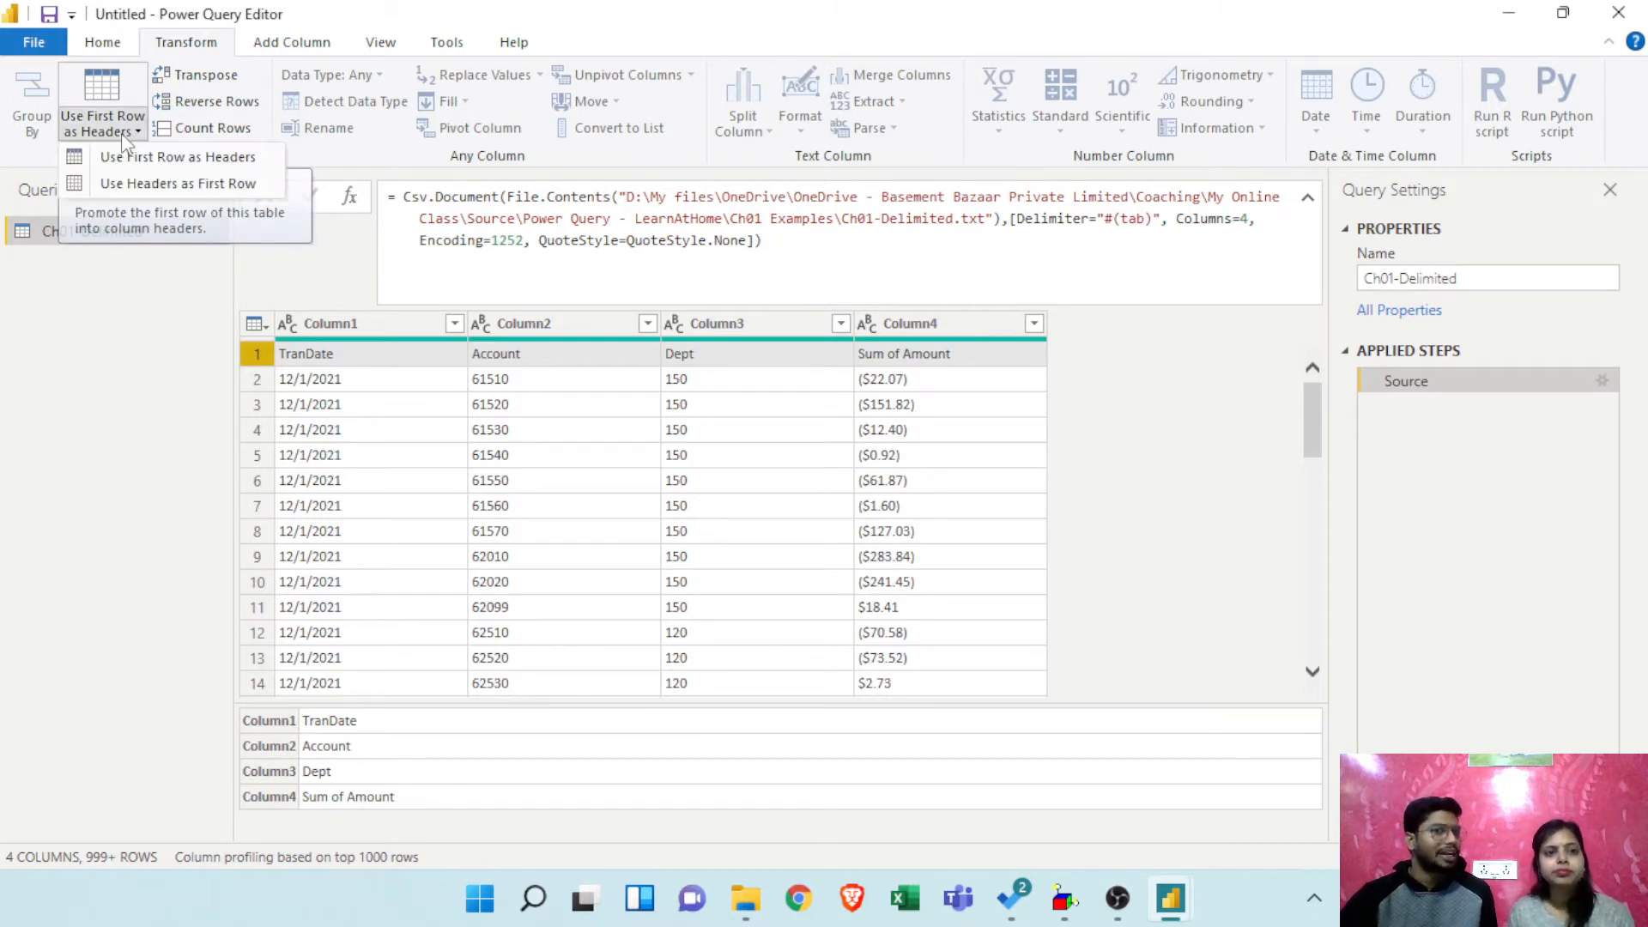
click(195, 158)
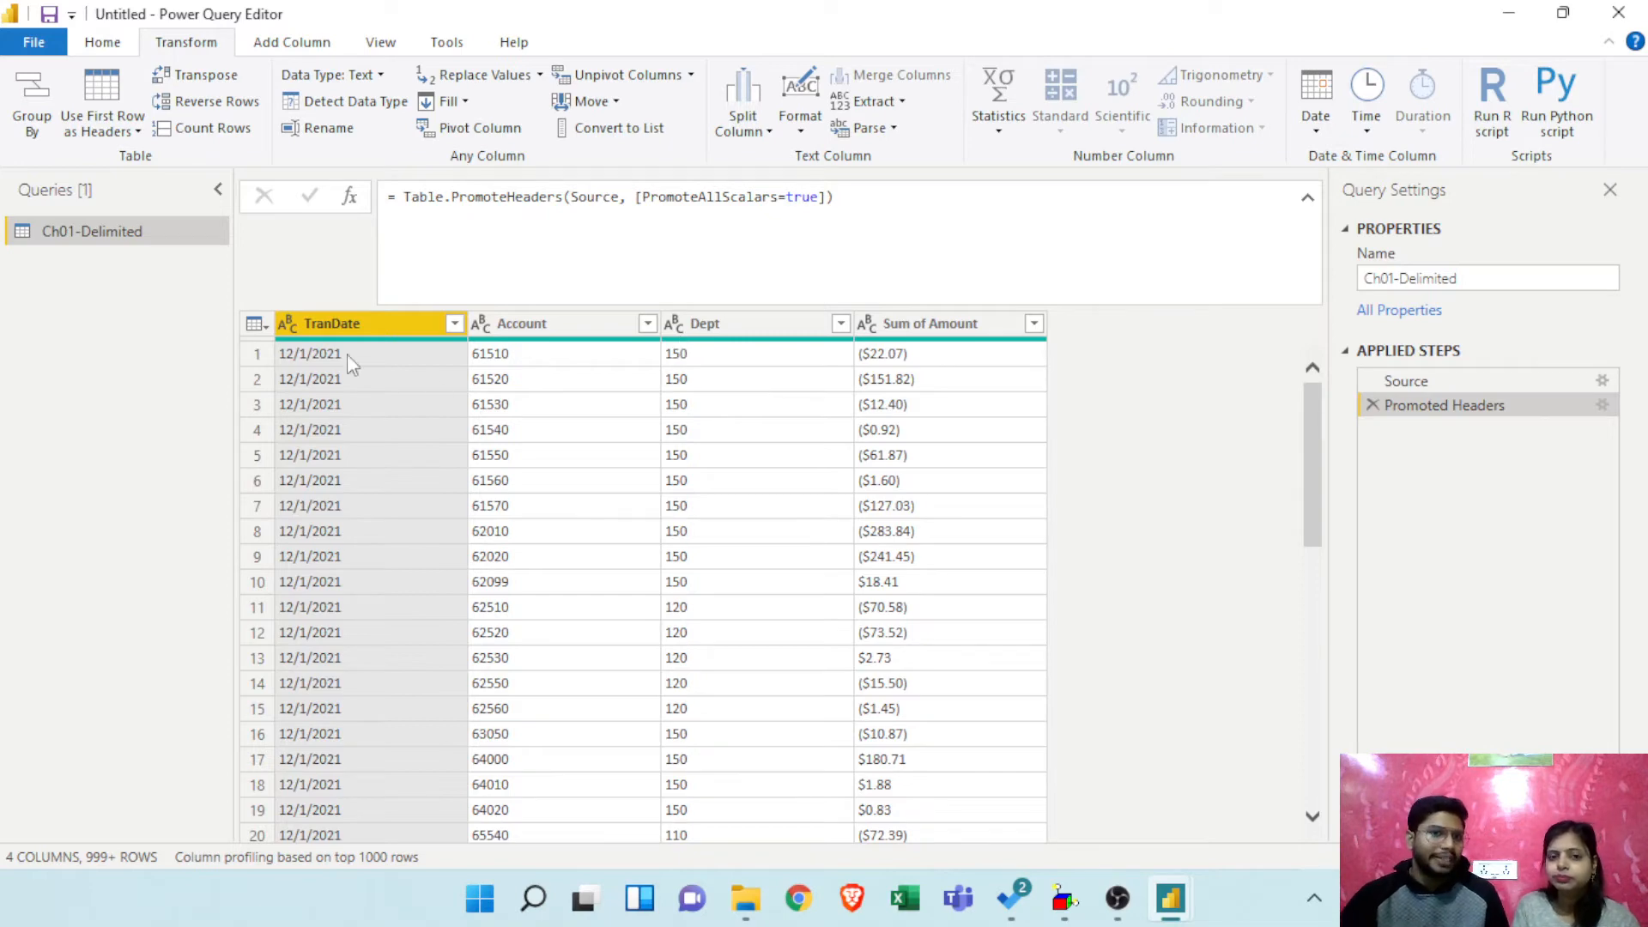
Step: Try changing the TranDate column's data type from text to Date
click(290, 323)
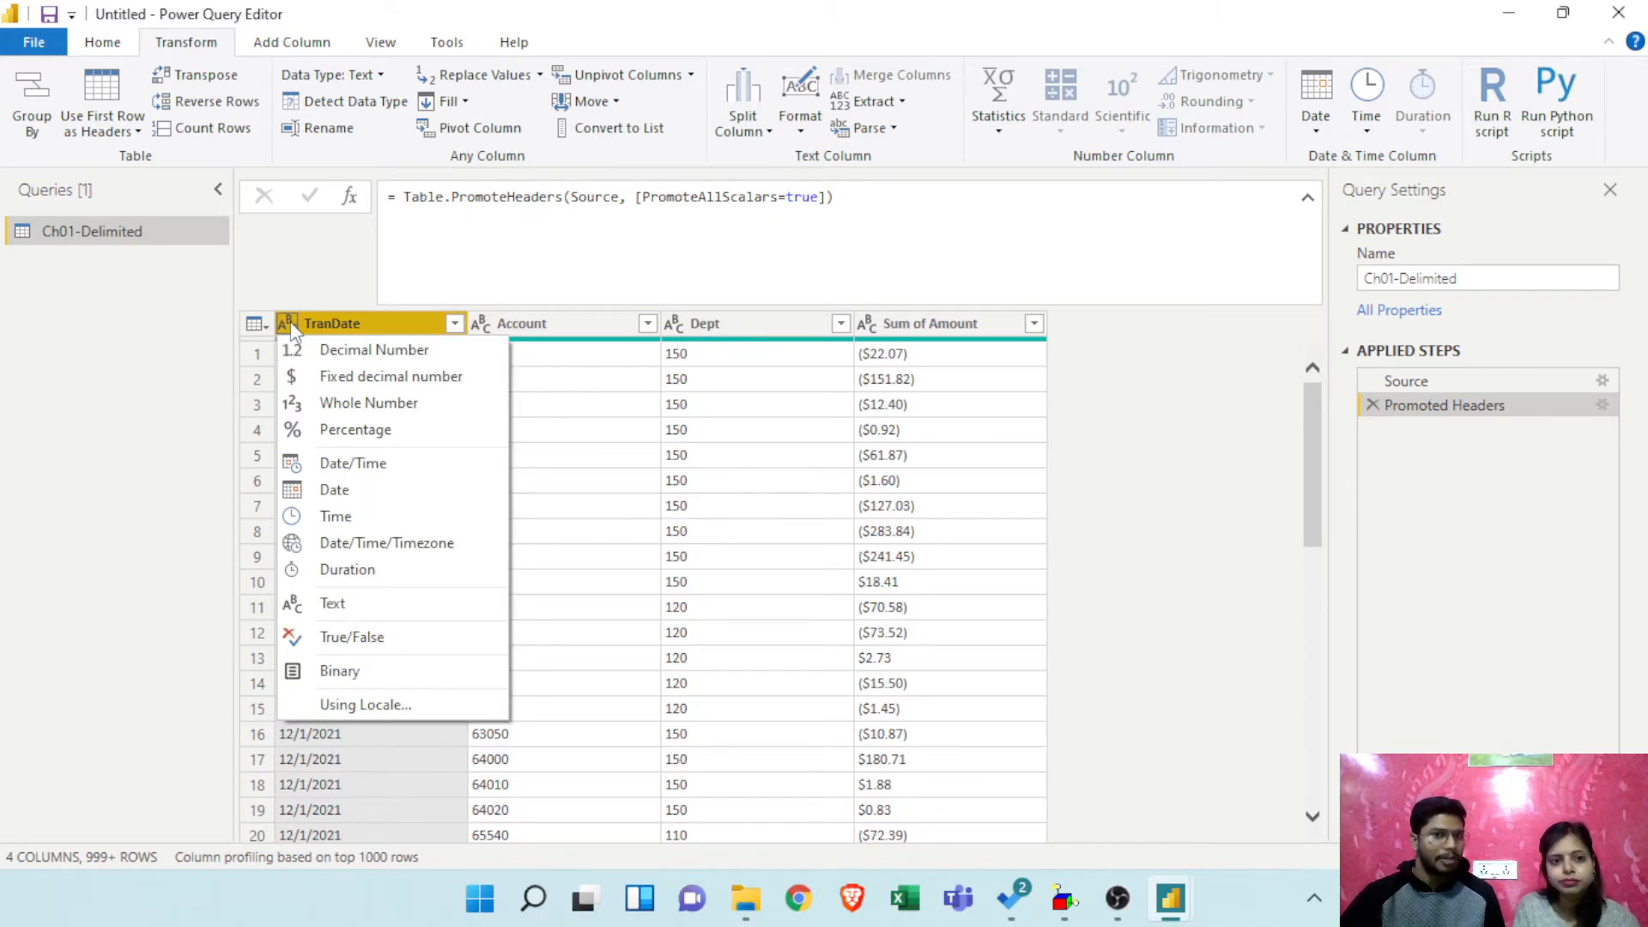
click(335, 489)
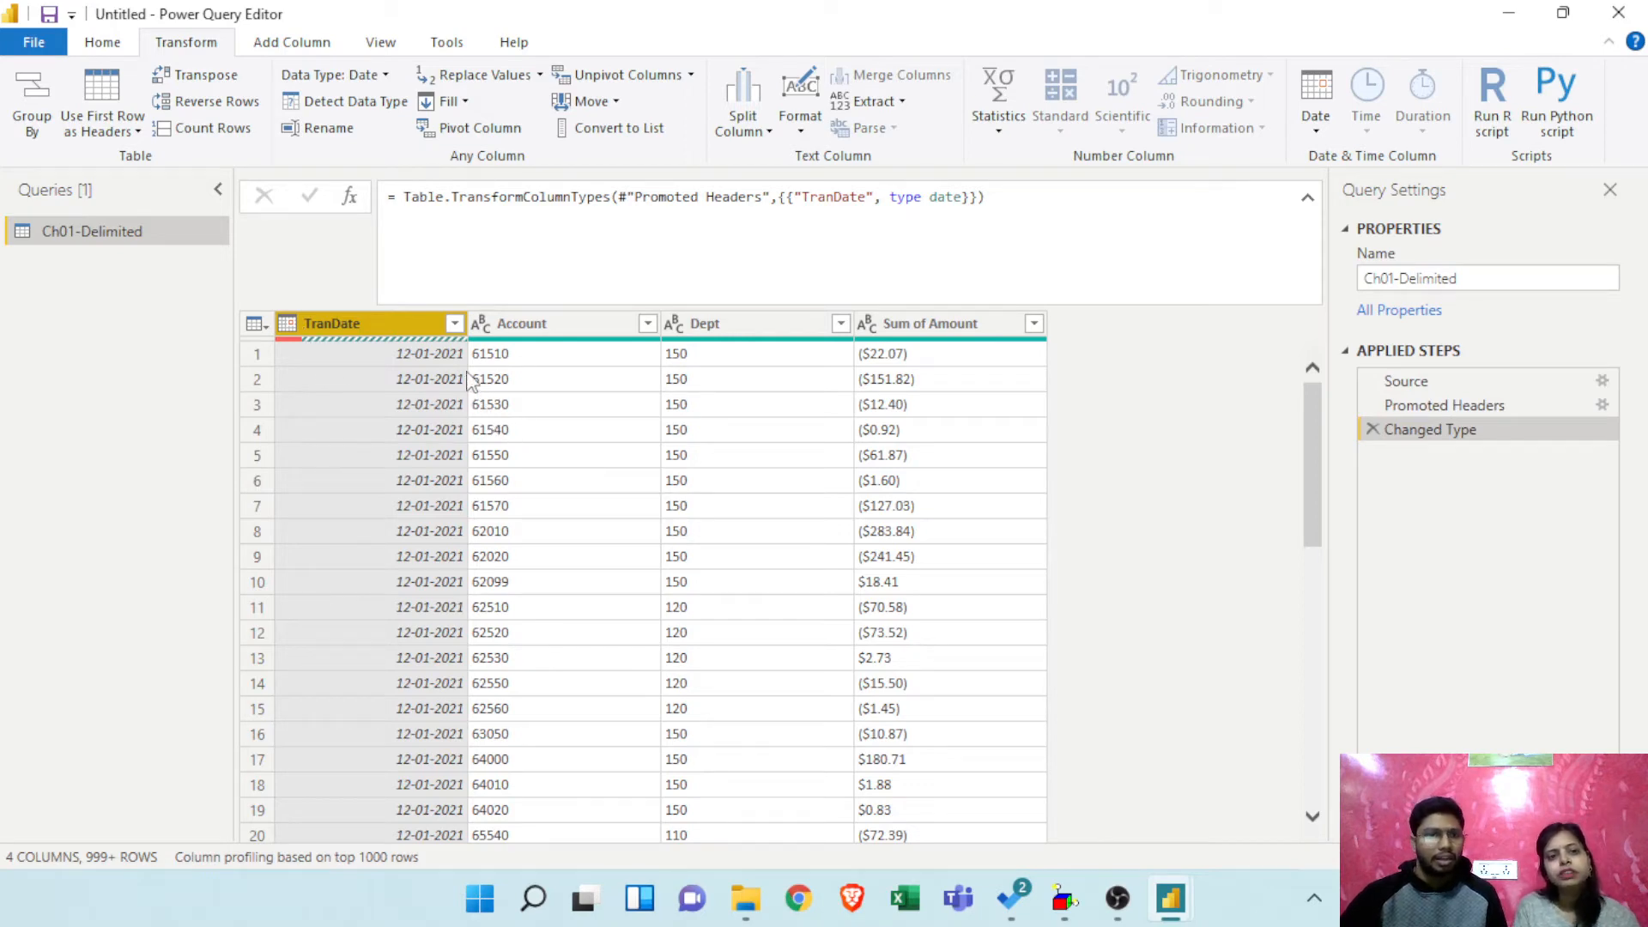
Step: Turn on the column quality display in the data preview and check the TranDate column for errors
click(296, 45)
click(378, 44)
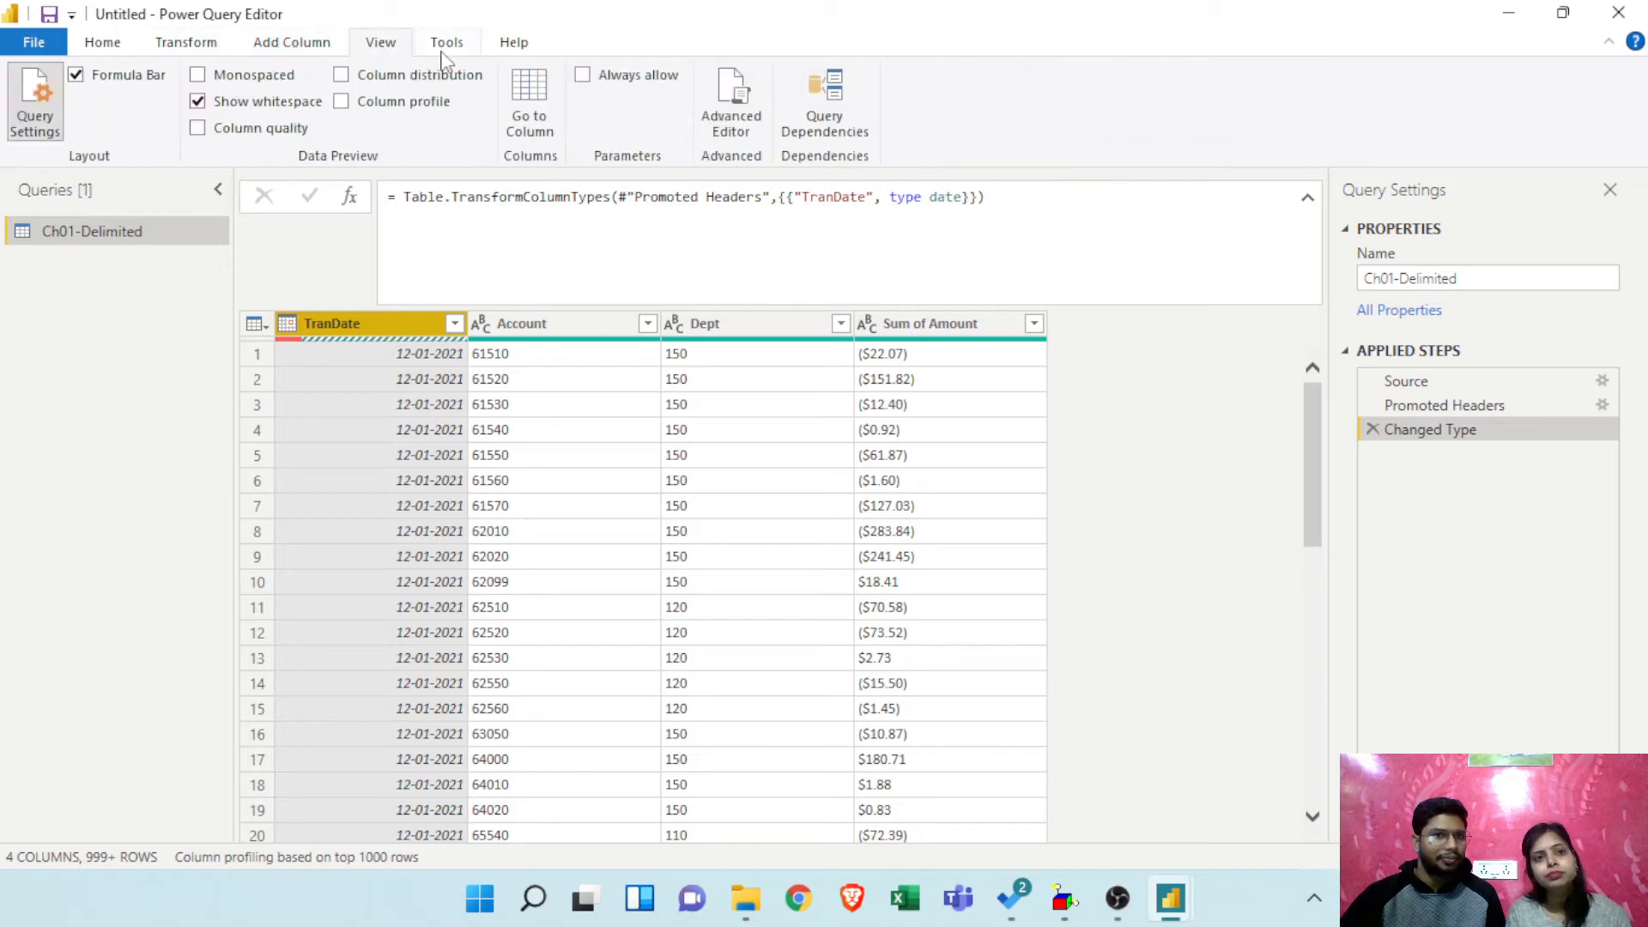
click(447, 45)
click(380, 44)
click(199, 128)
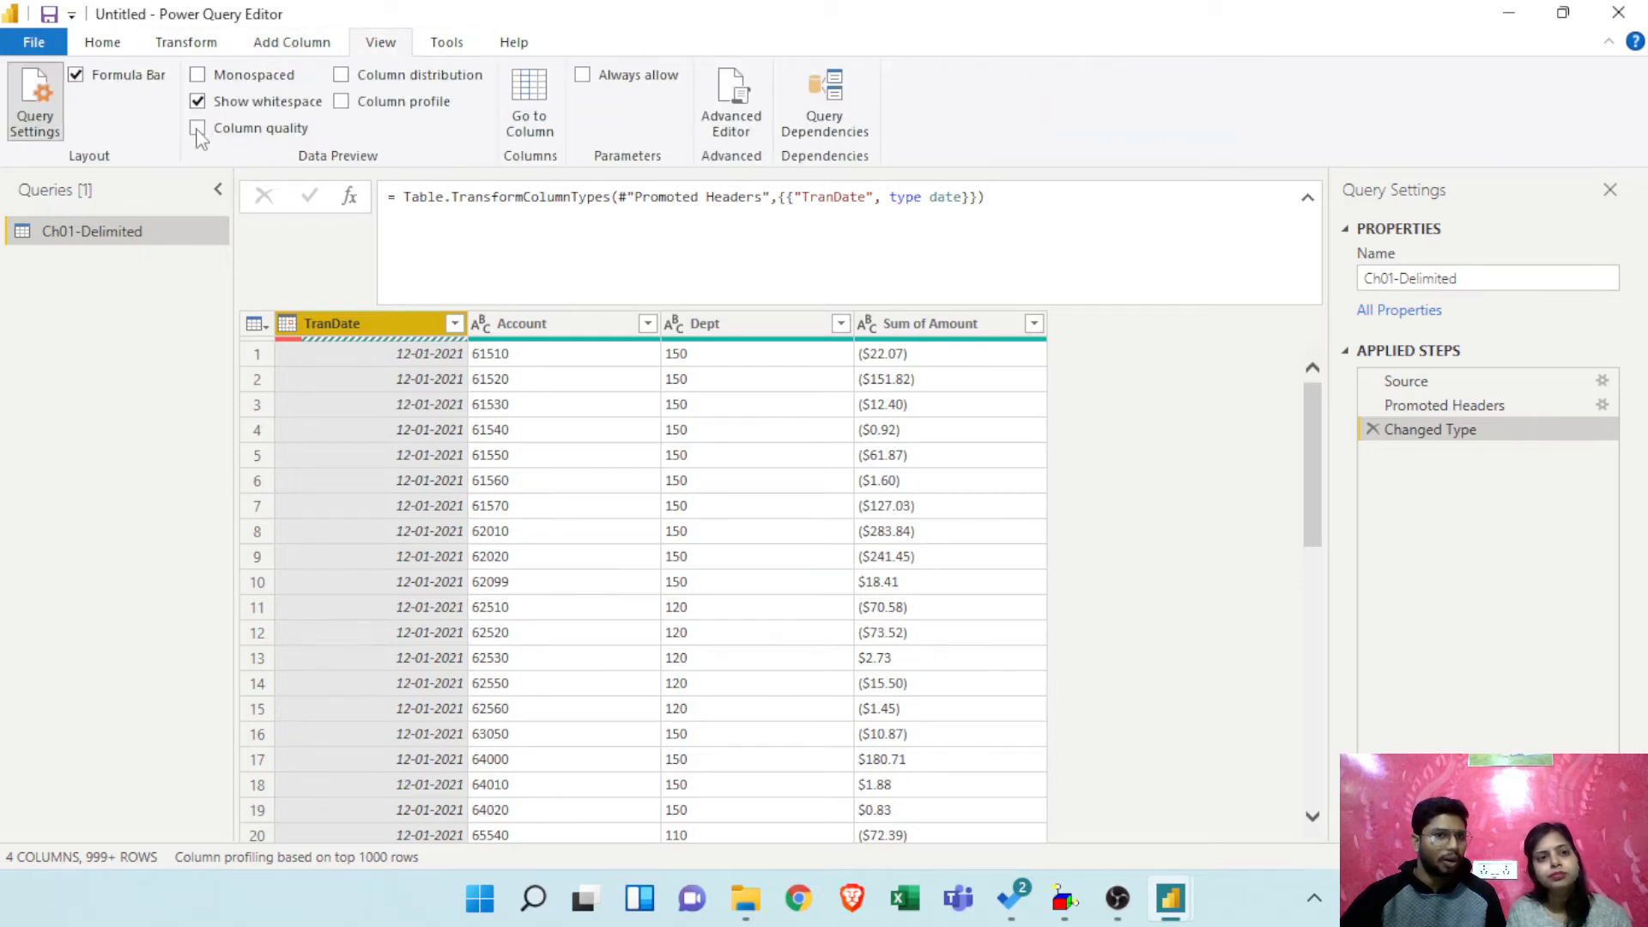
mouse_move(407, 376)
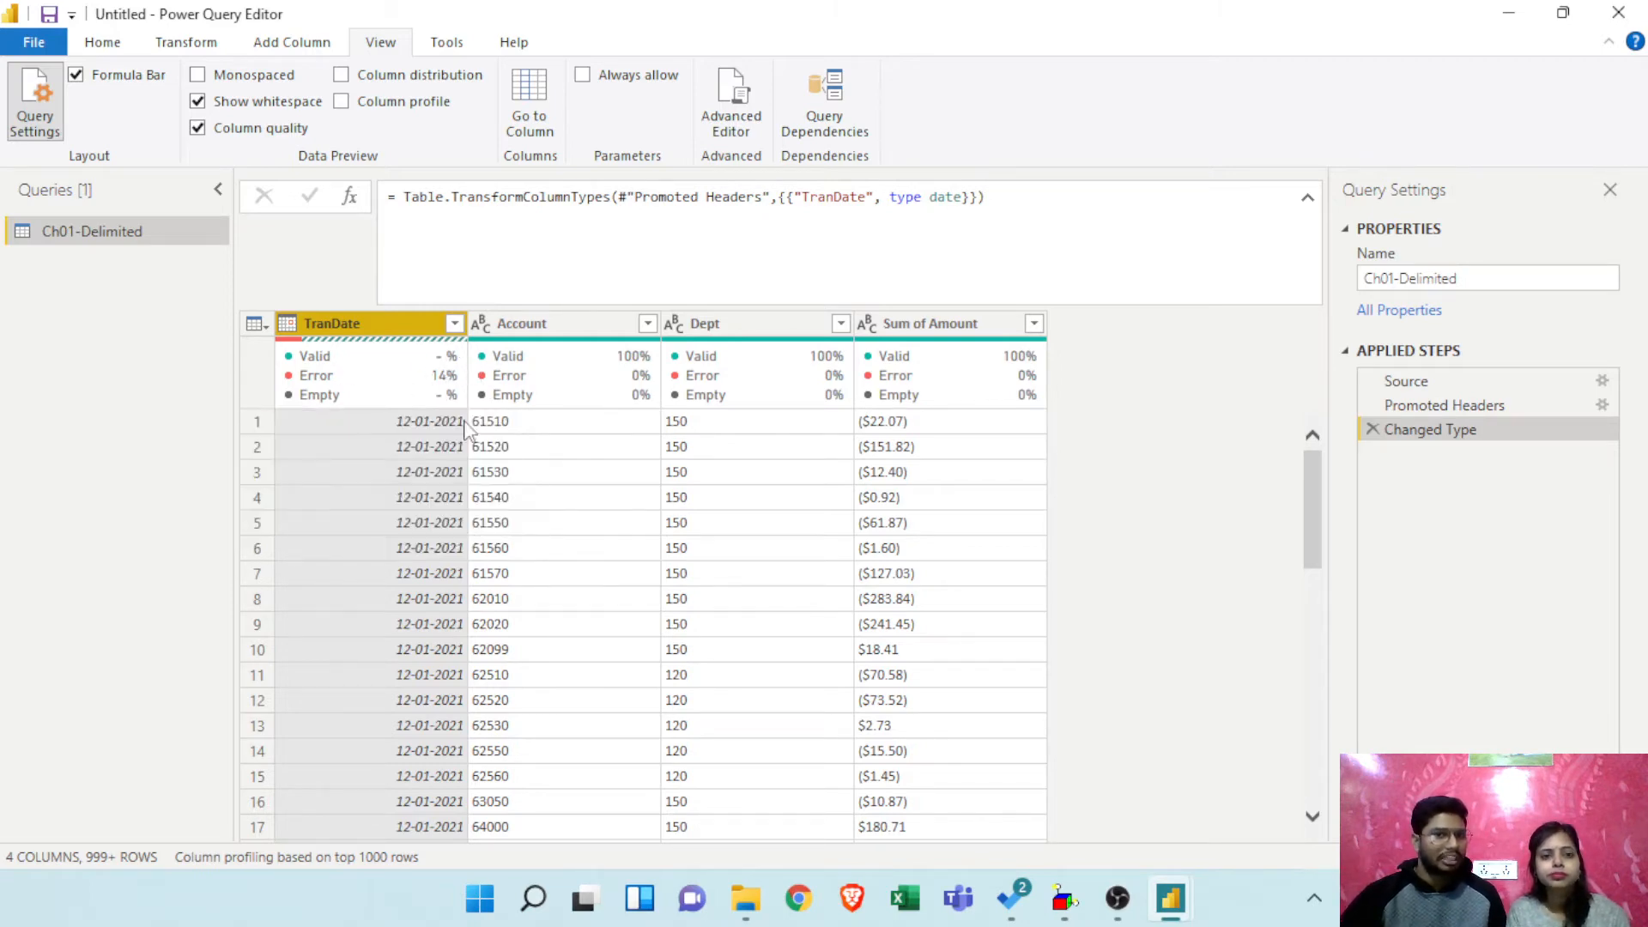
scroll(446, 557, down, 5)
scroll(446, 545, up, 5)
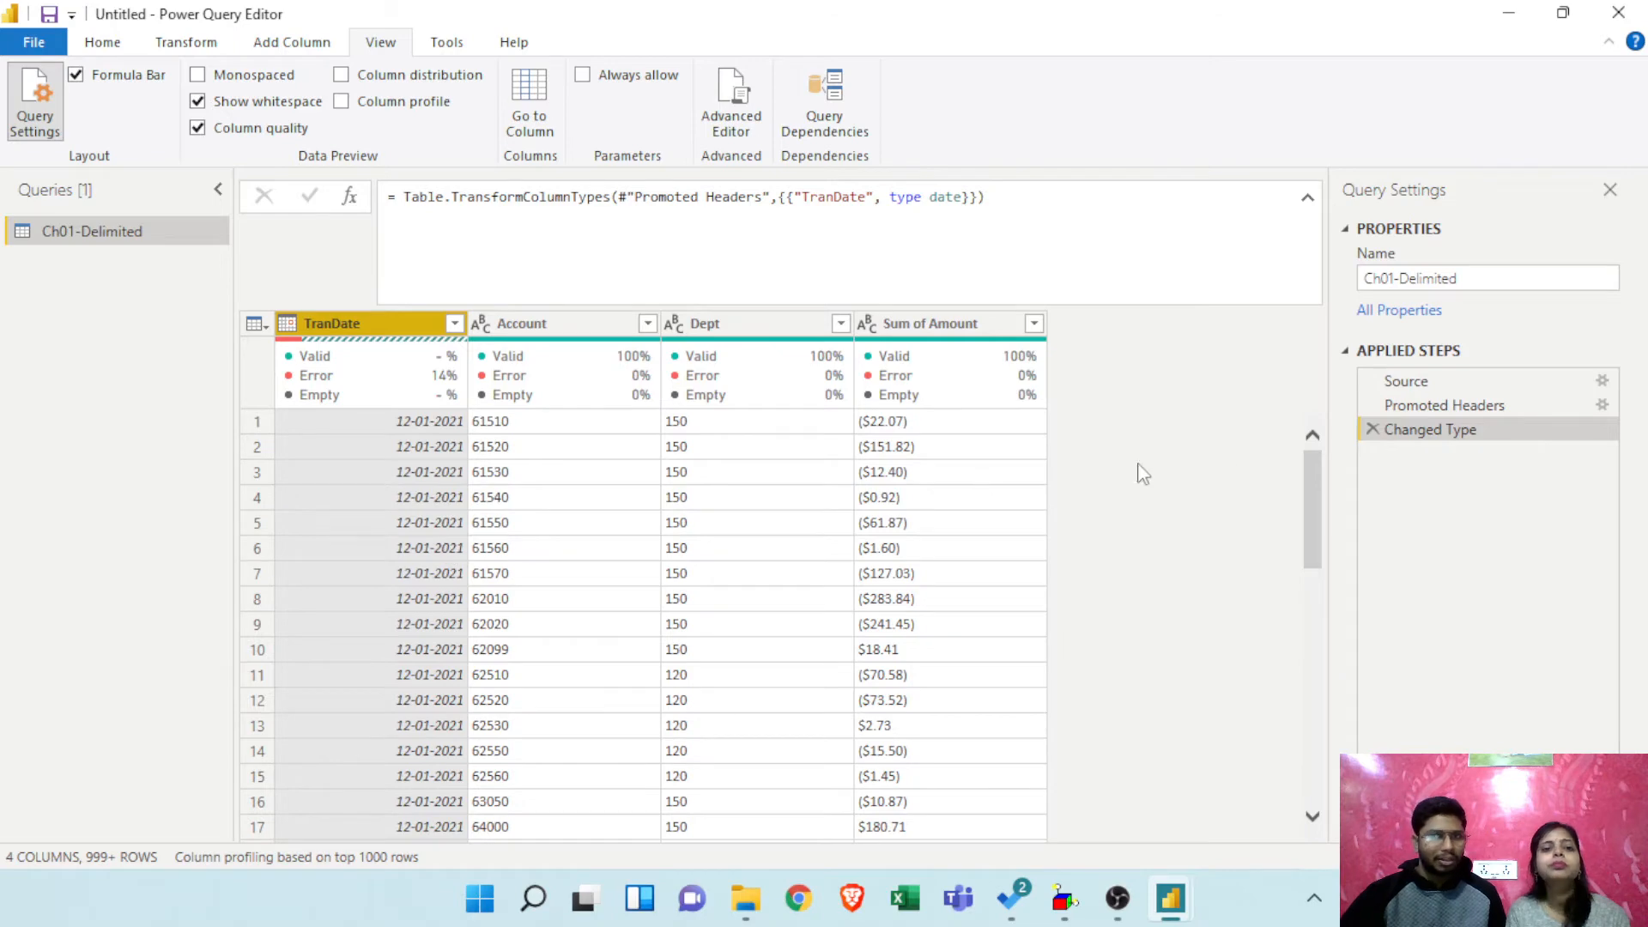
Step: Delete the Changed Type step and review the fully loaded list of TranDate filter values without applying a filter
click(1372, 431)
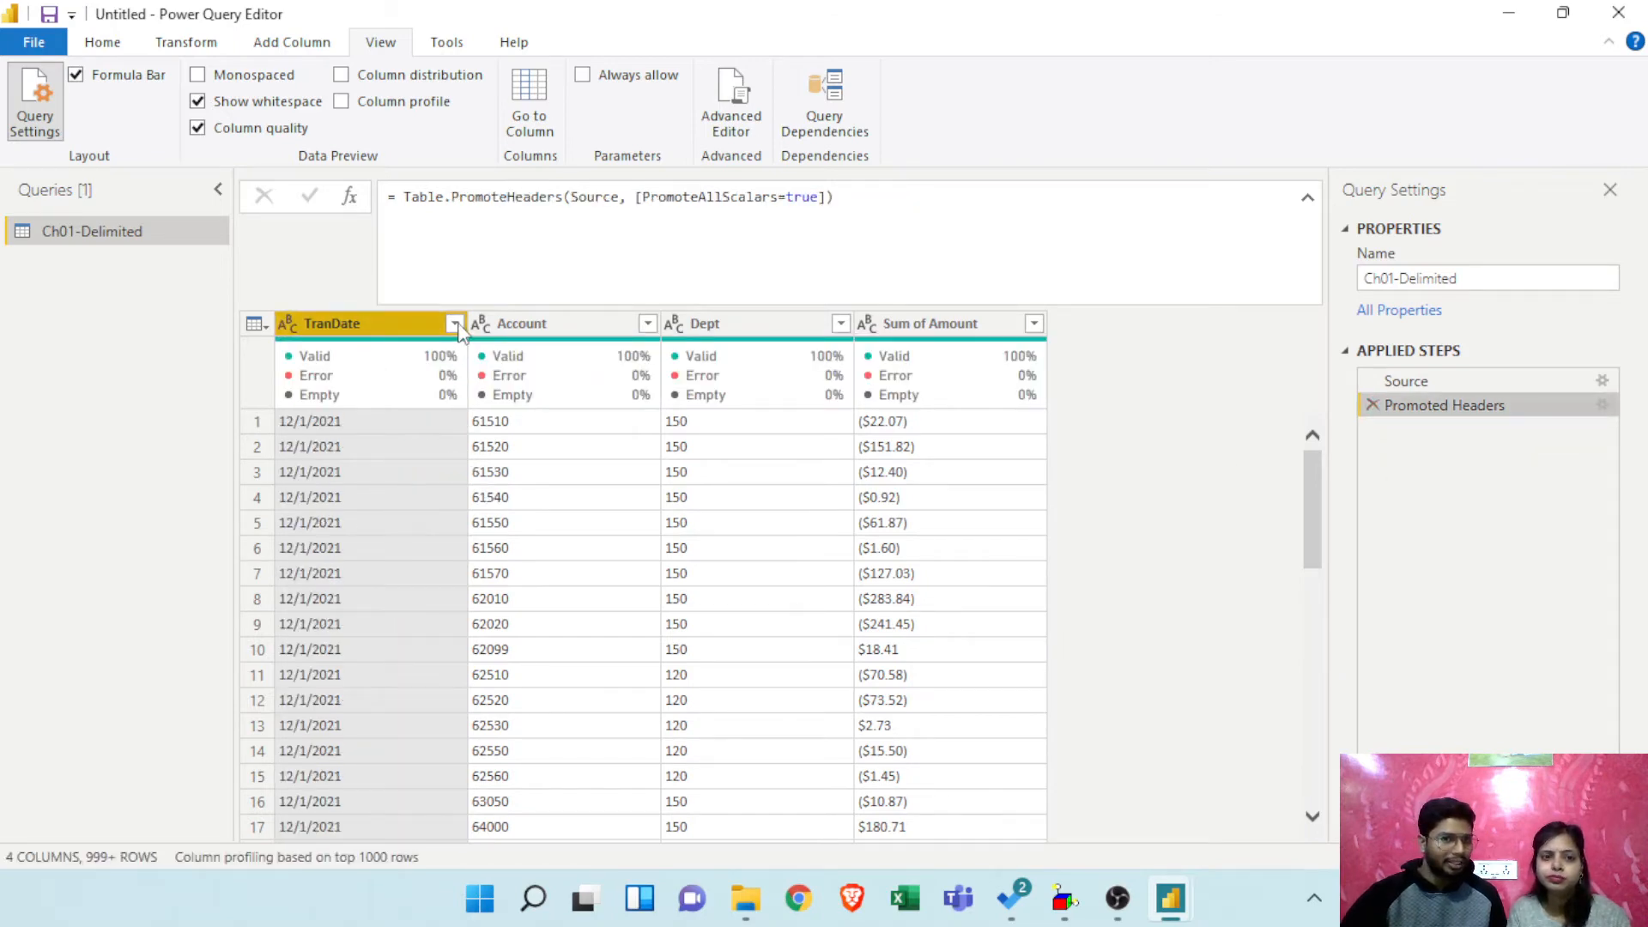
click(454, 324)
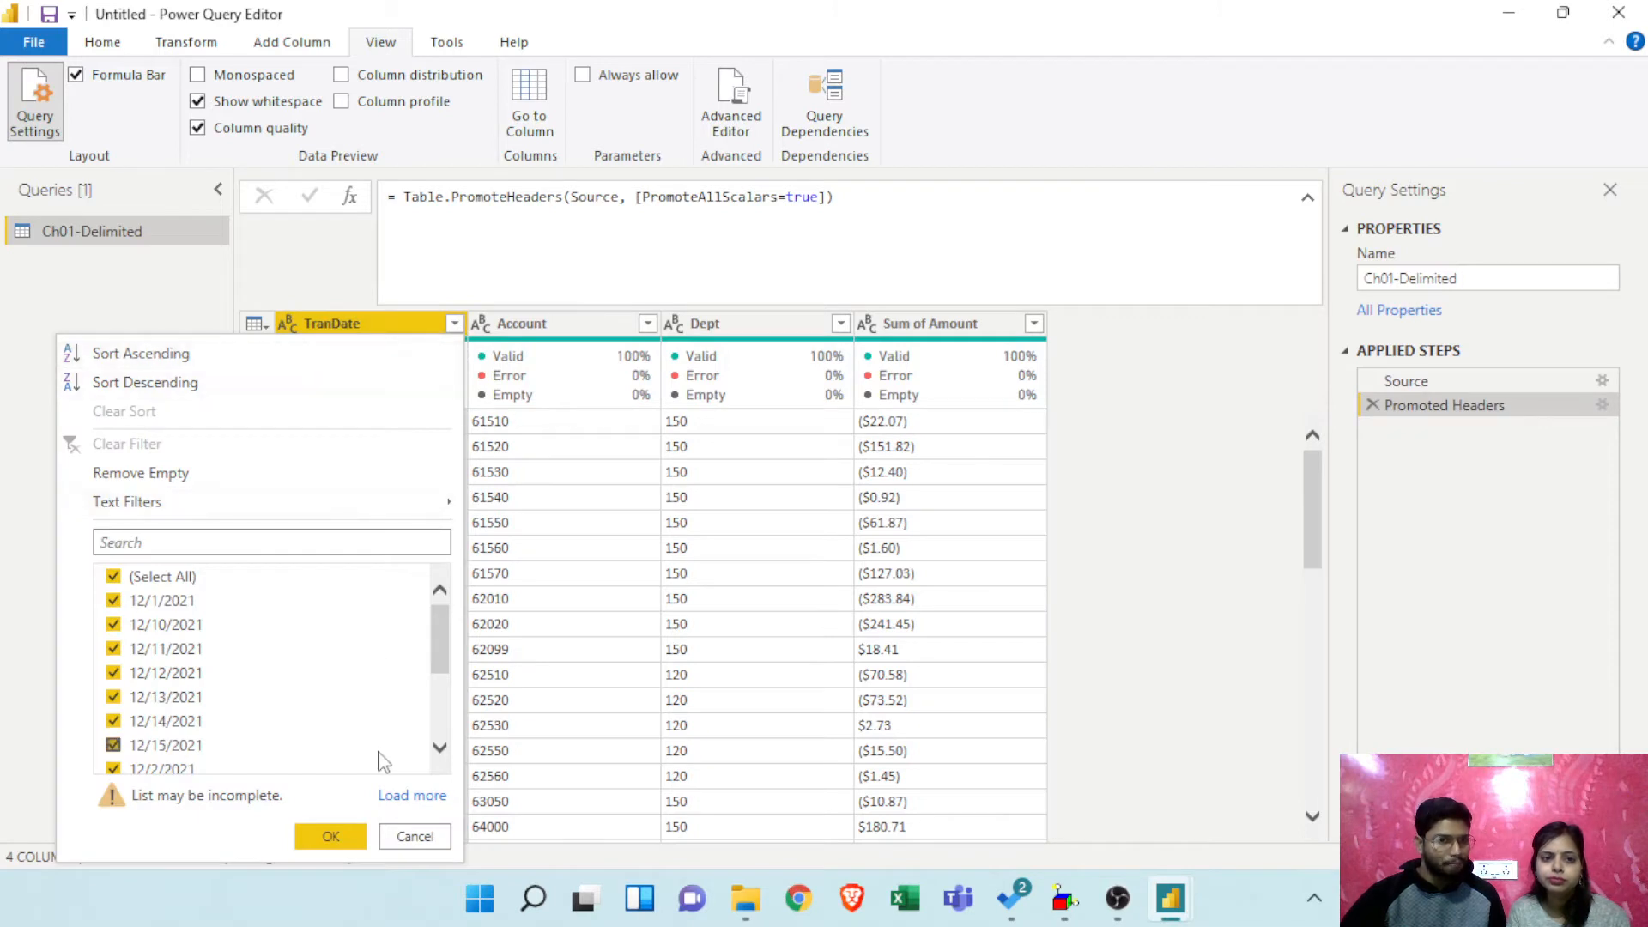
click(413, 796)
scroll(371, 693, down, 1)
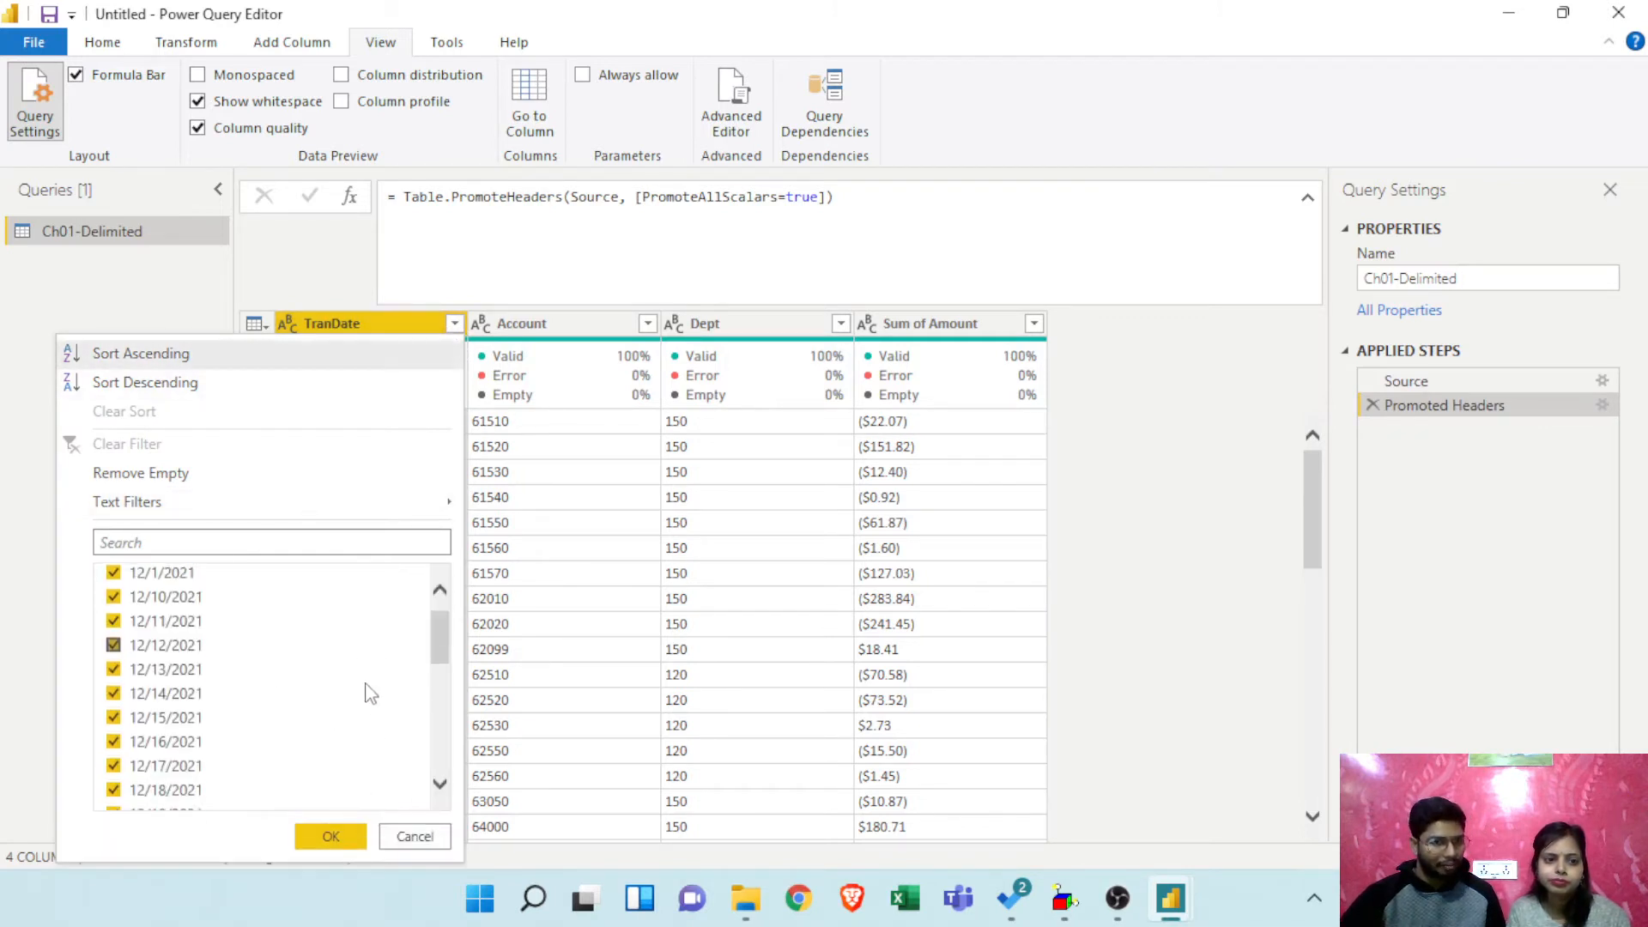
scroll(371, 693, down, 2)
scroll(371, 694, down, 6)
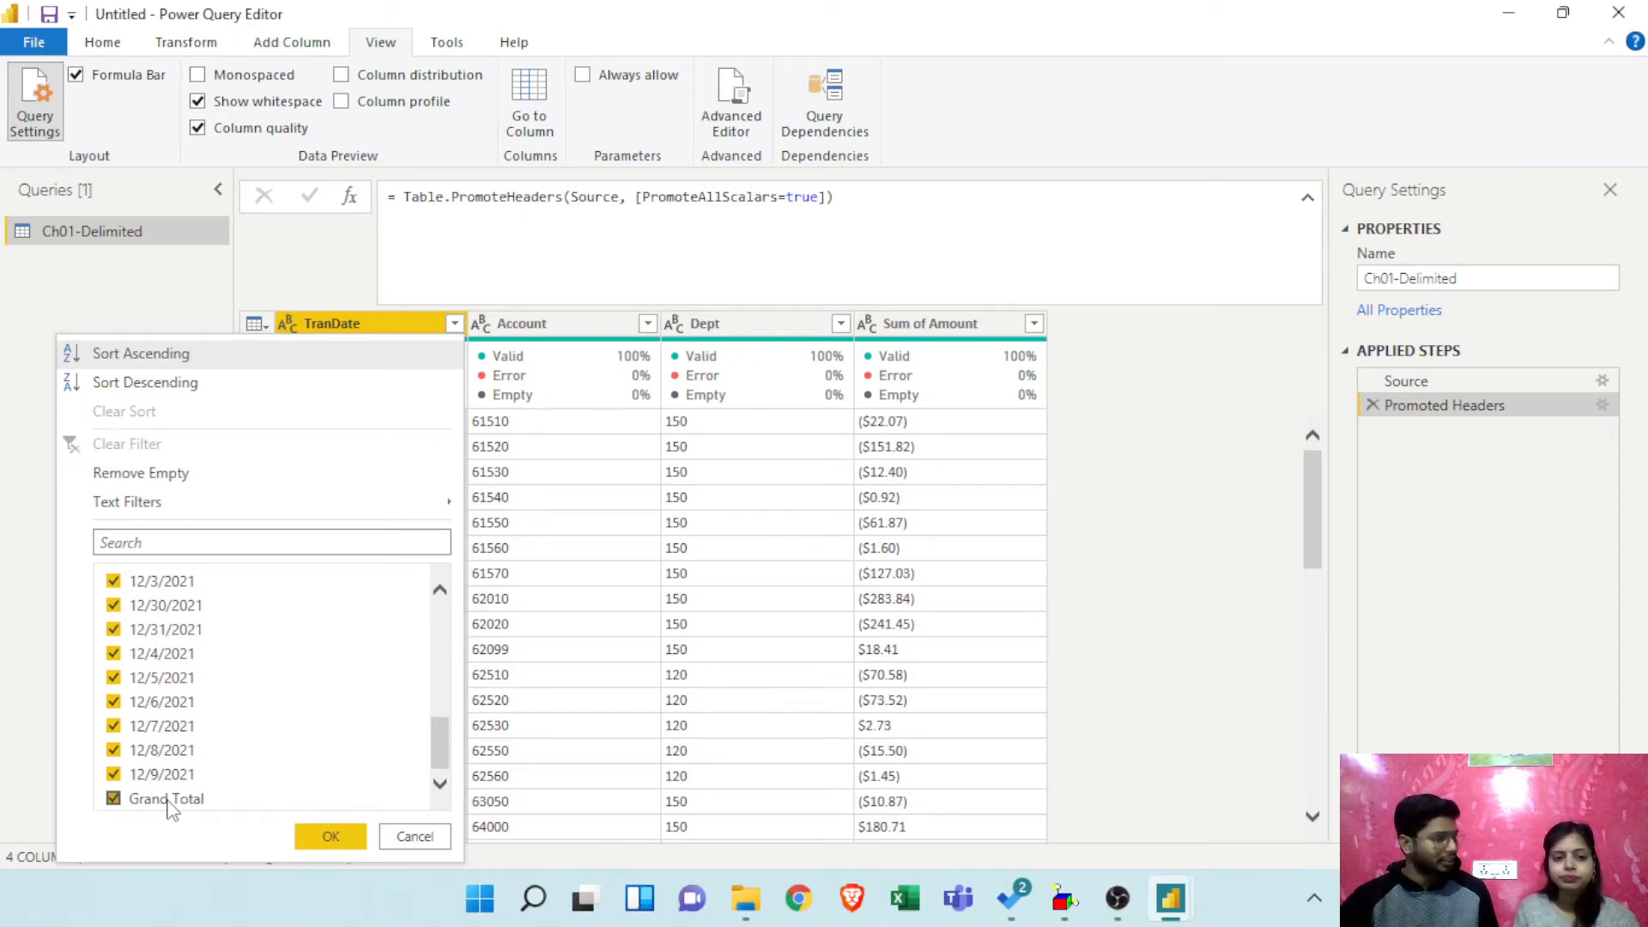
click(1237, 467)
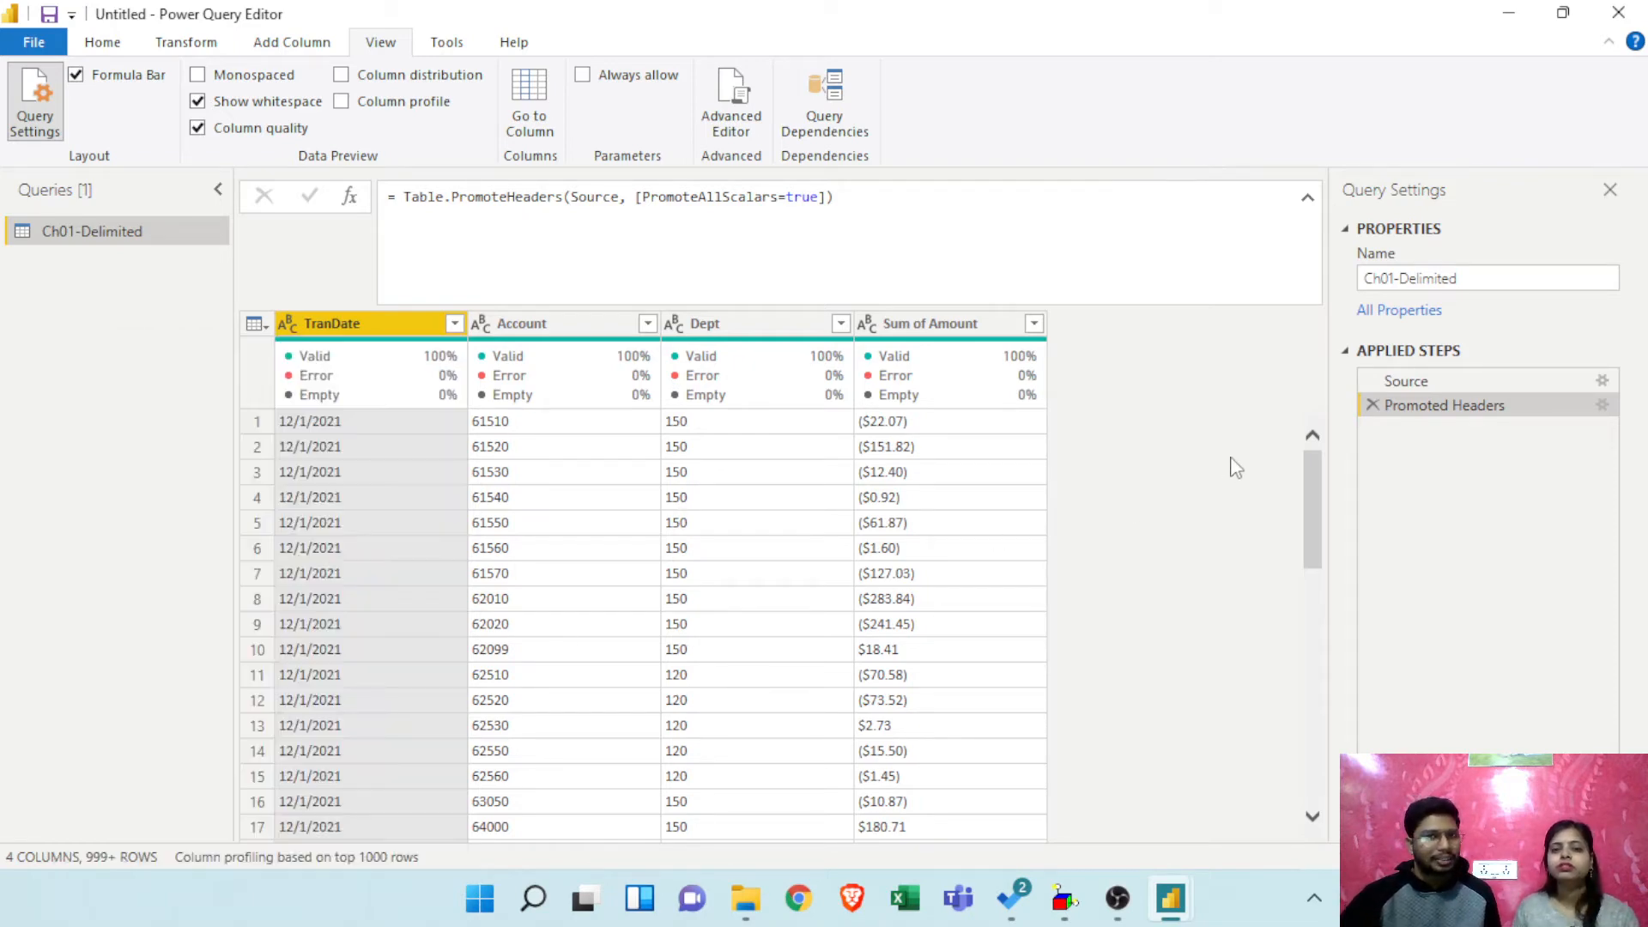
Step: Load all TranDate filter values and filter out the Grand Total row while keeping every date
click(454, 324)
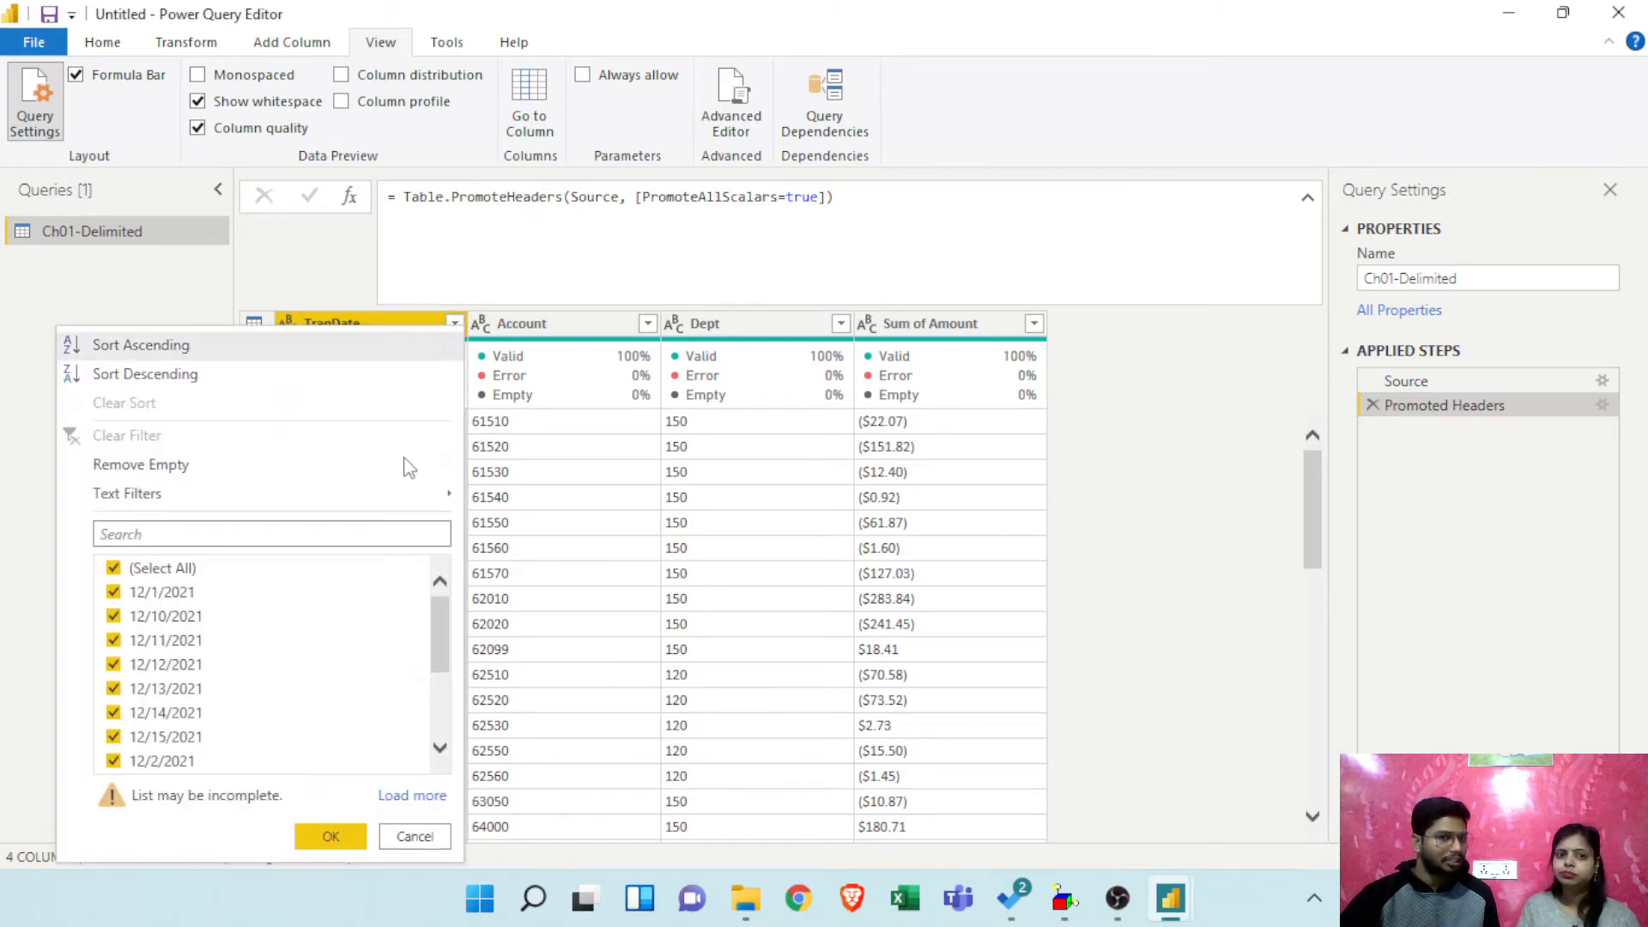
click(174, 574)
drag(440, 630, 437, 799)
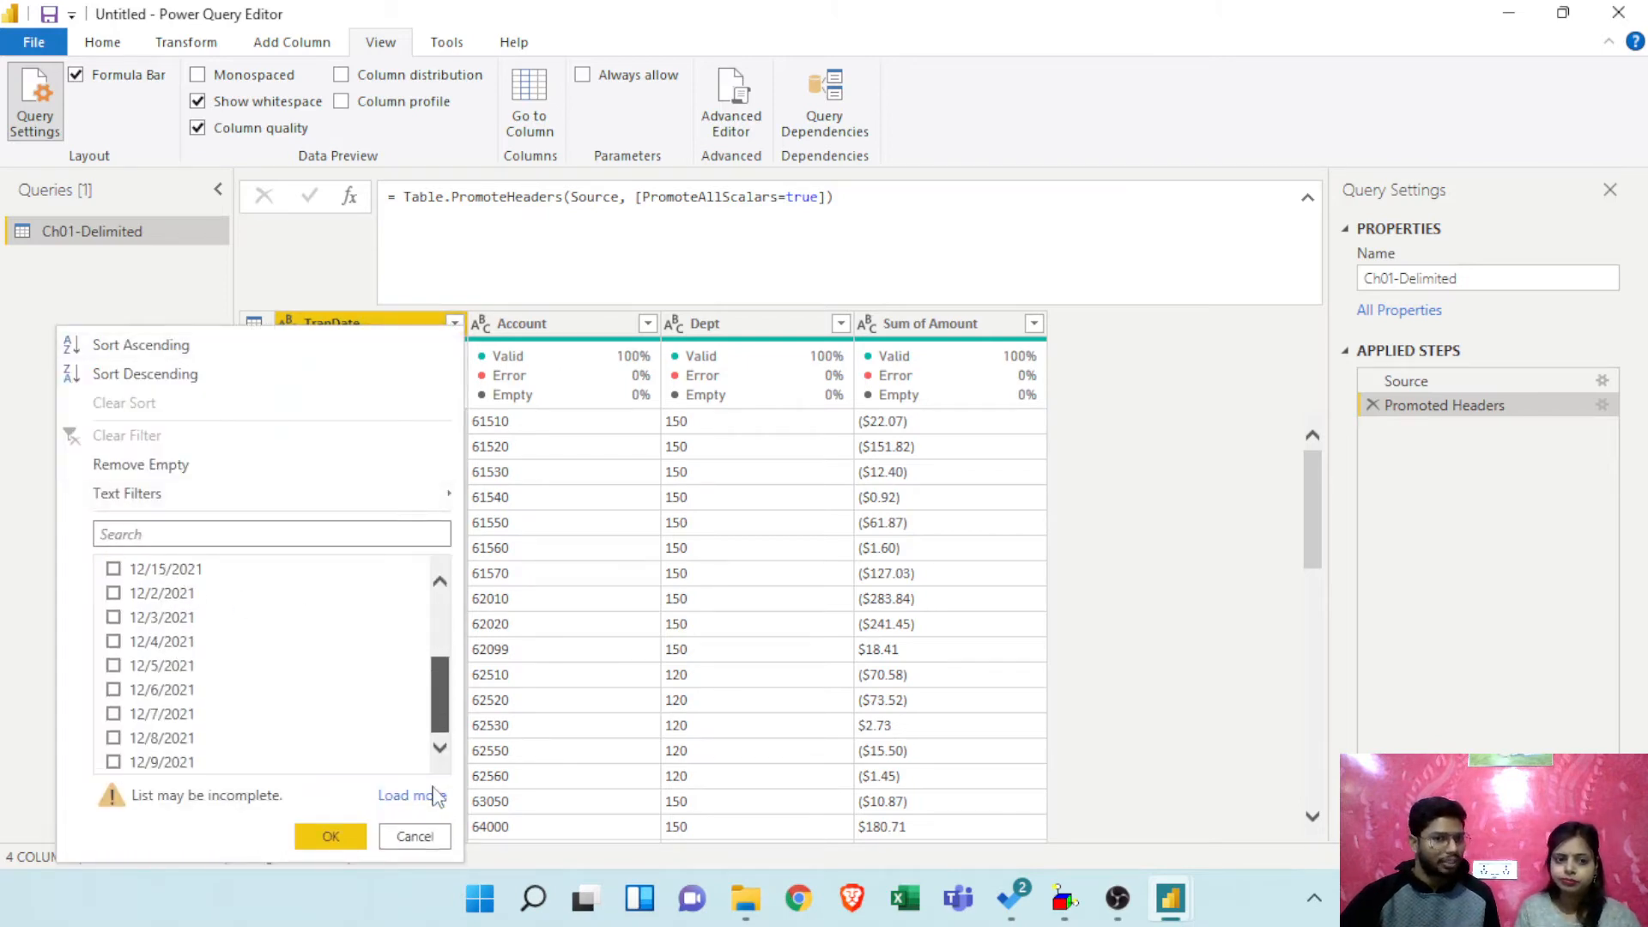
click(407, 796)
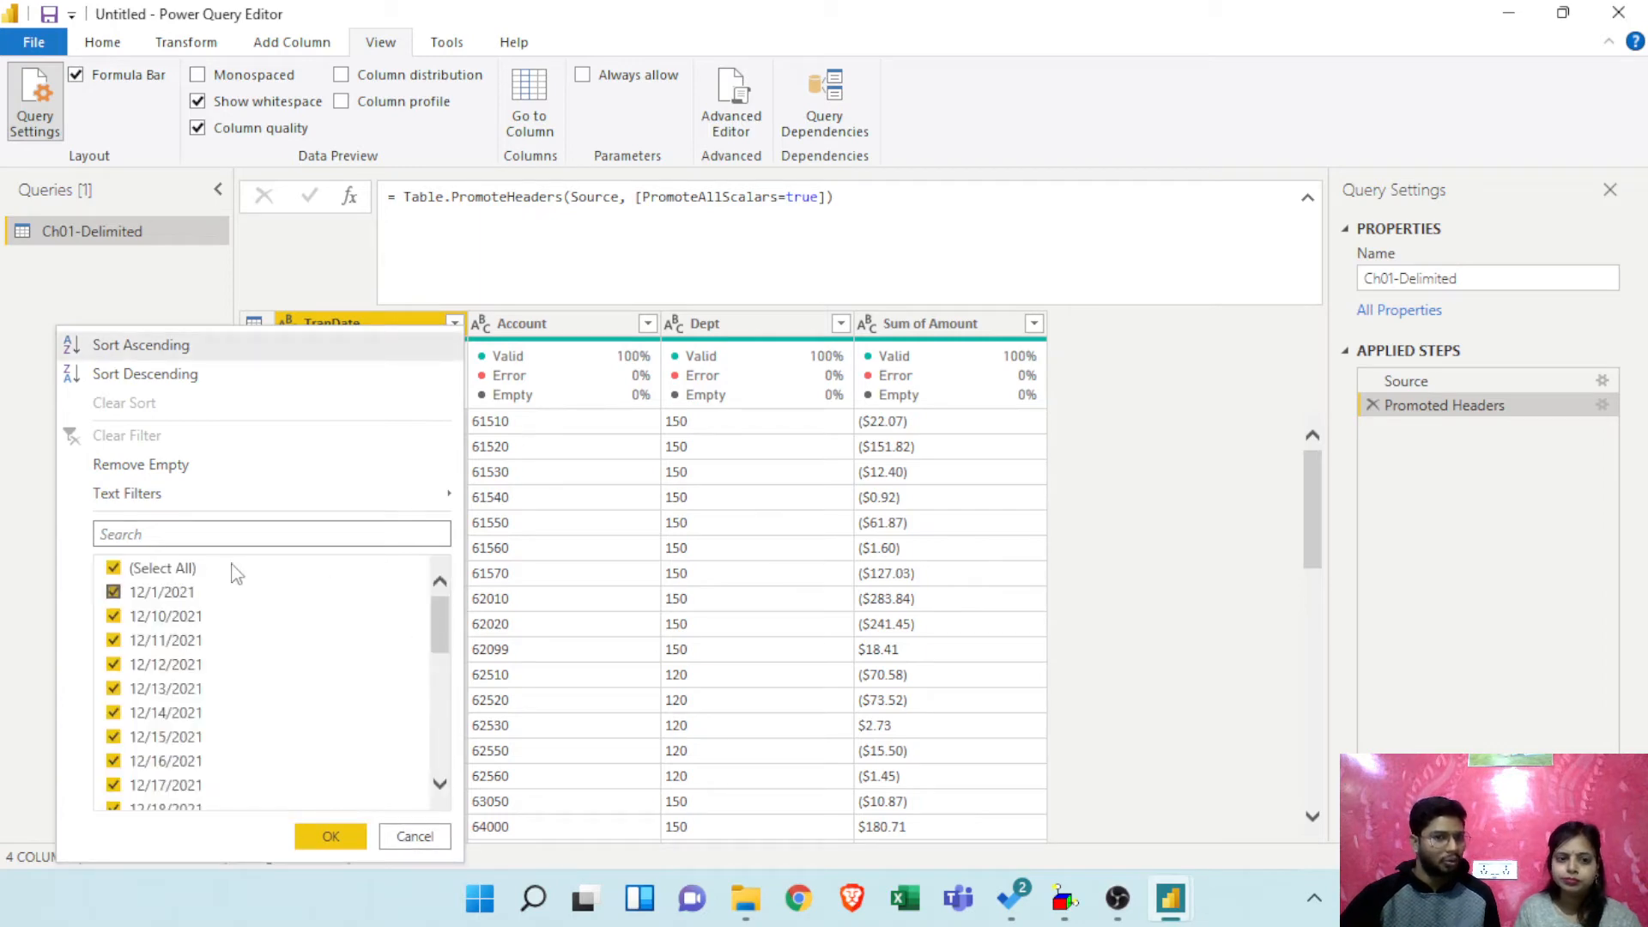
click(193, 568)
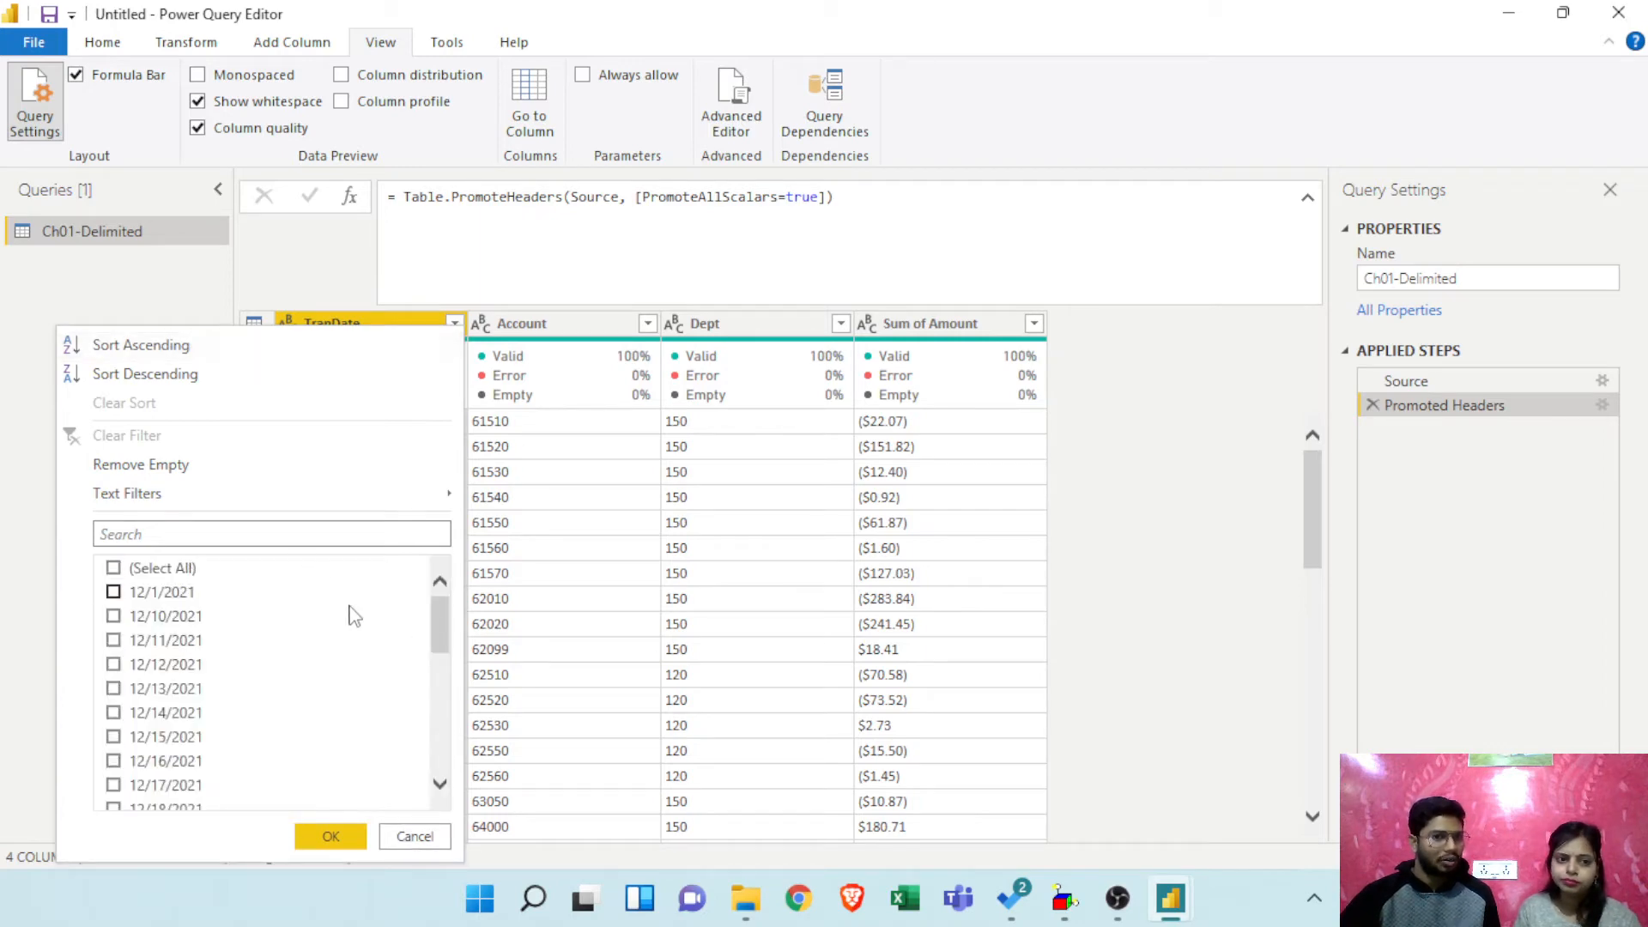
click(113, 568)
scroll(258, 755, down, 8)
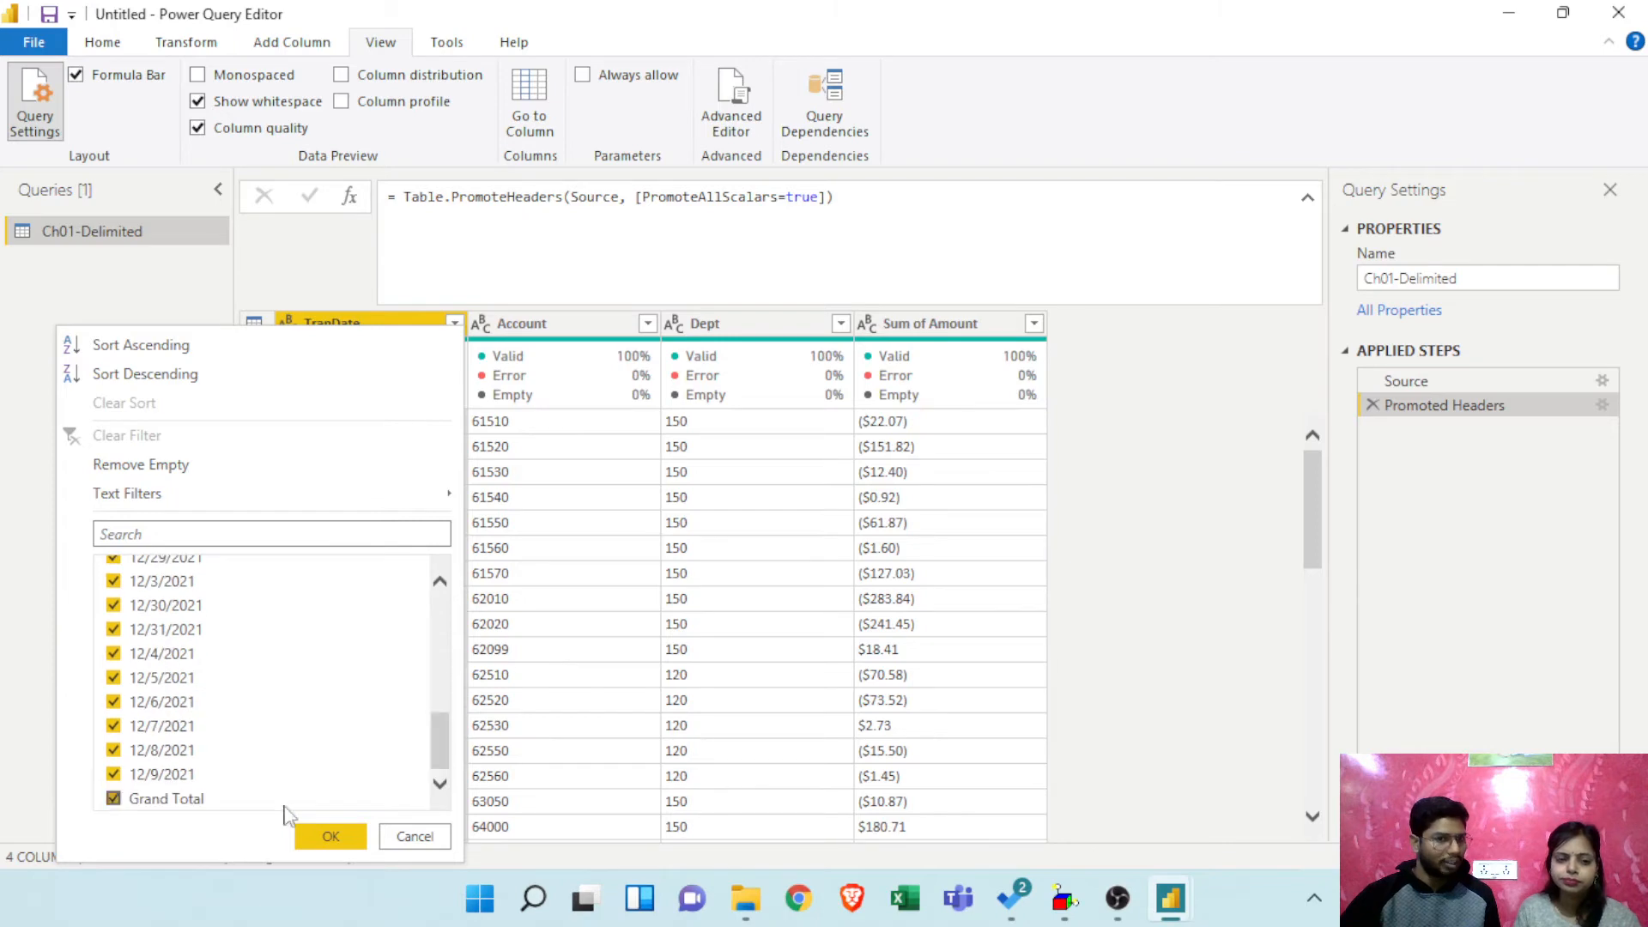
click(115, 802)
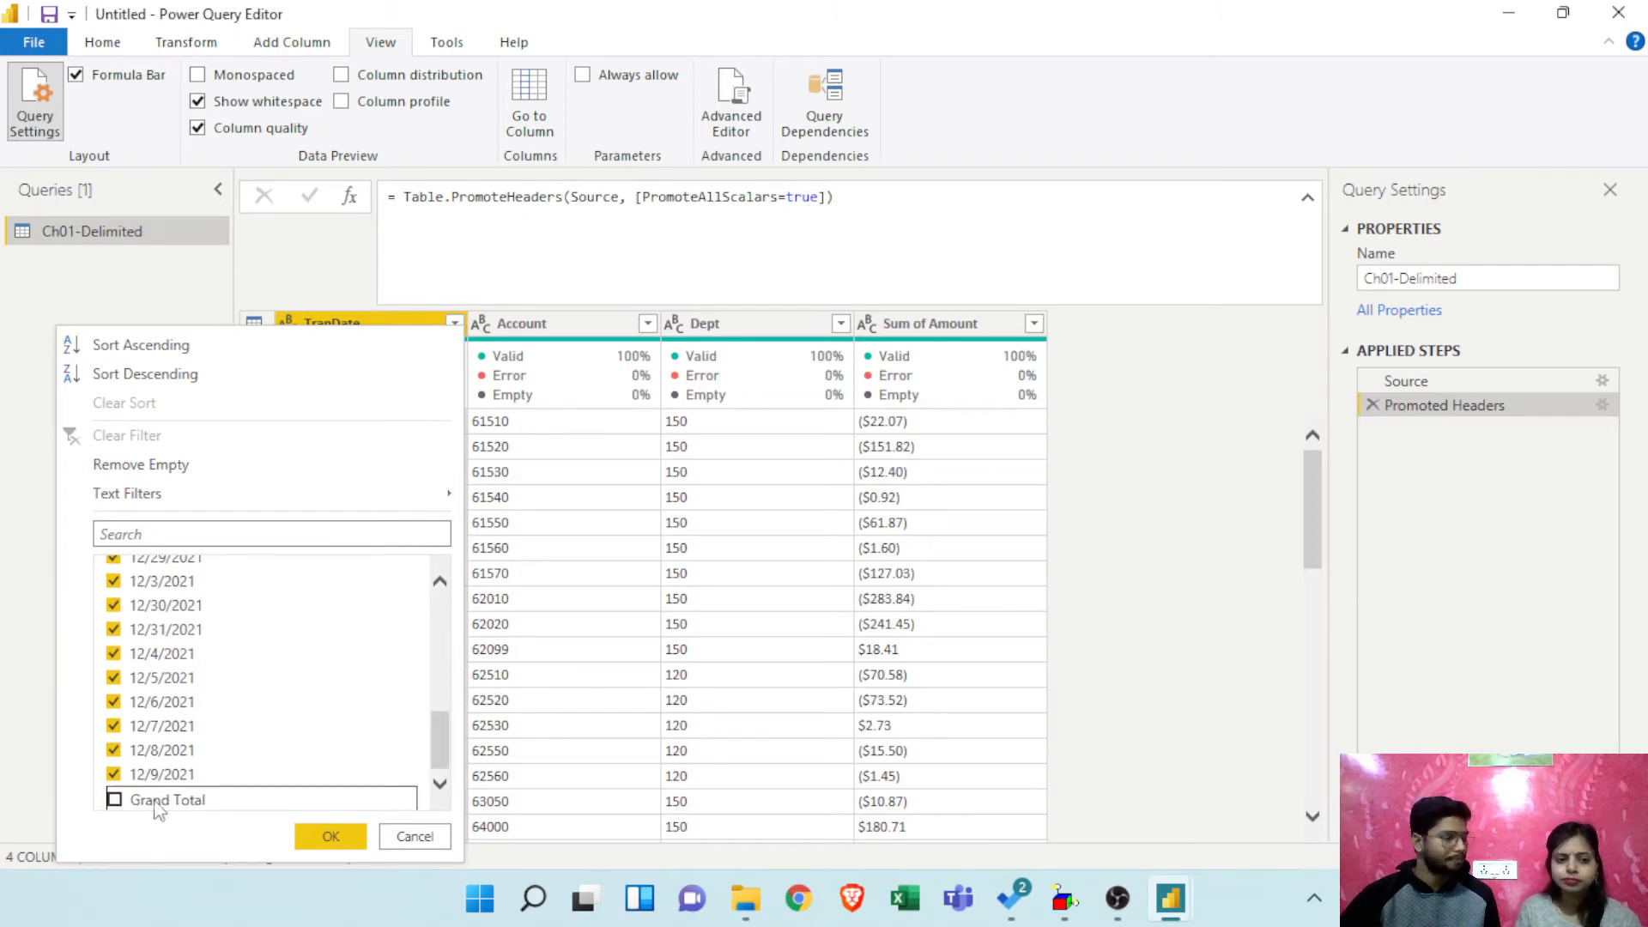
click(321, 836)
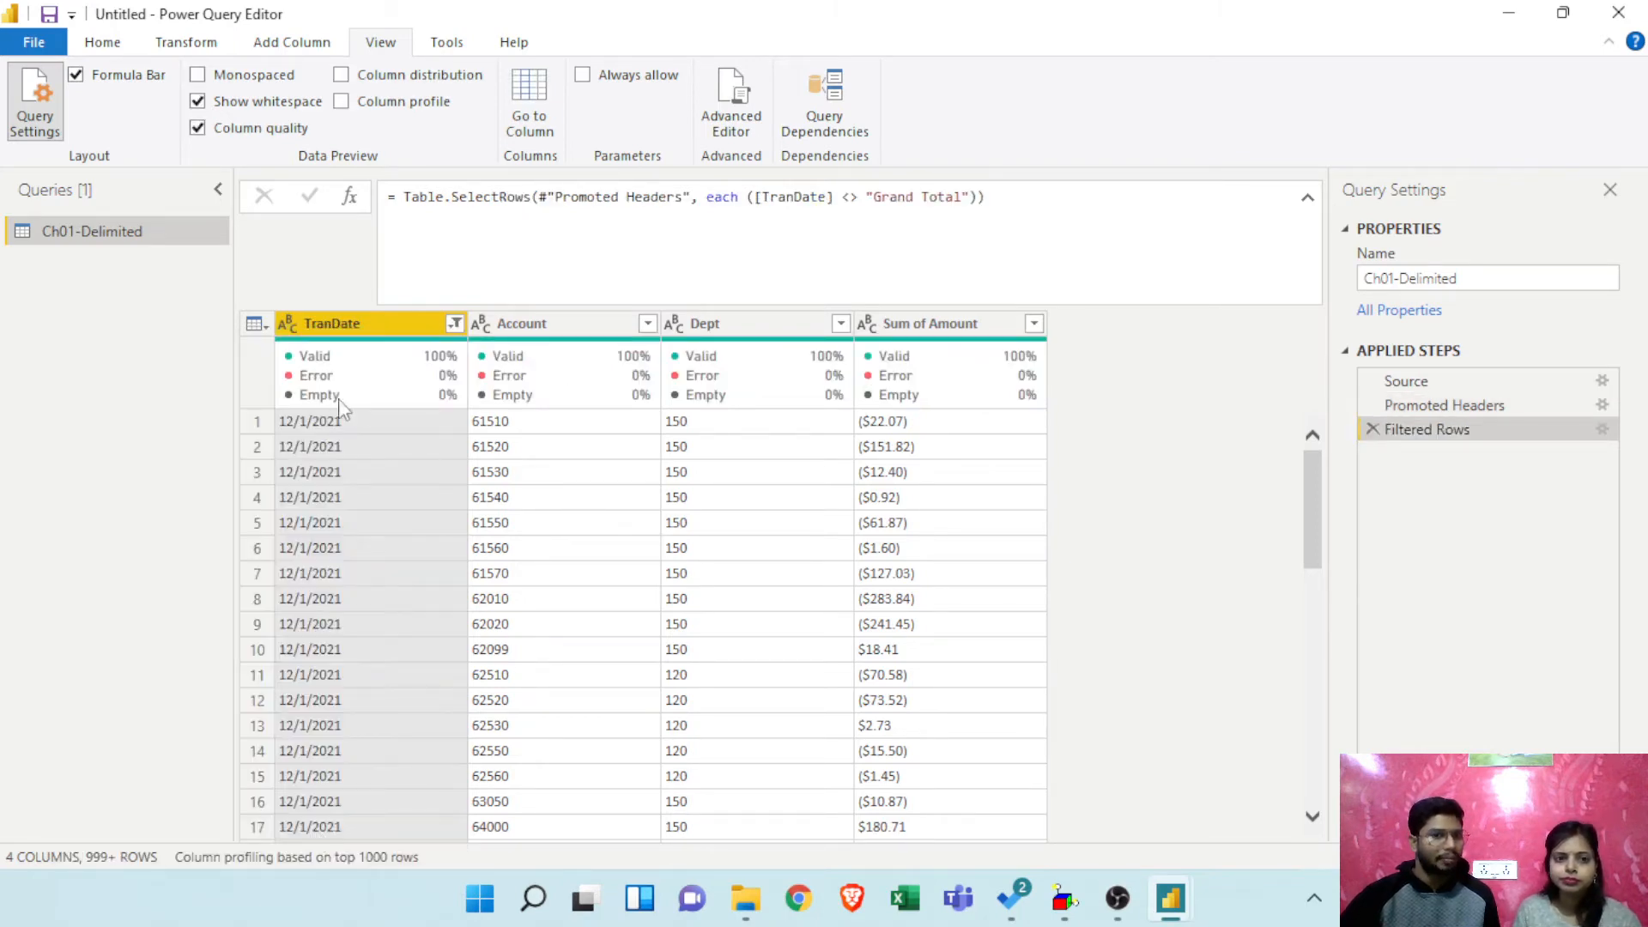
Step: Compare the Promoted Headers and Filtered Rows steps, and inspect the row filter's settings and rename option without changing them
click(1427, 407)
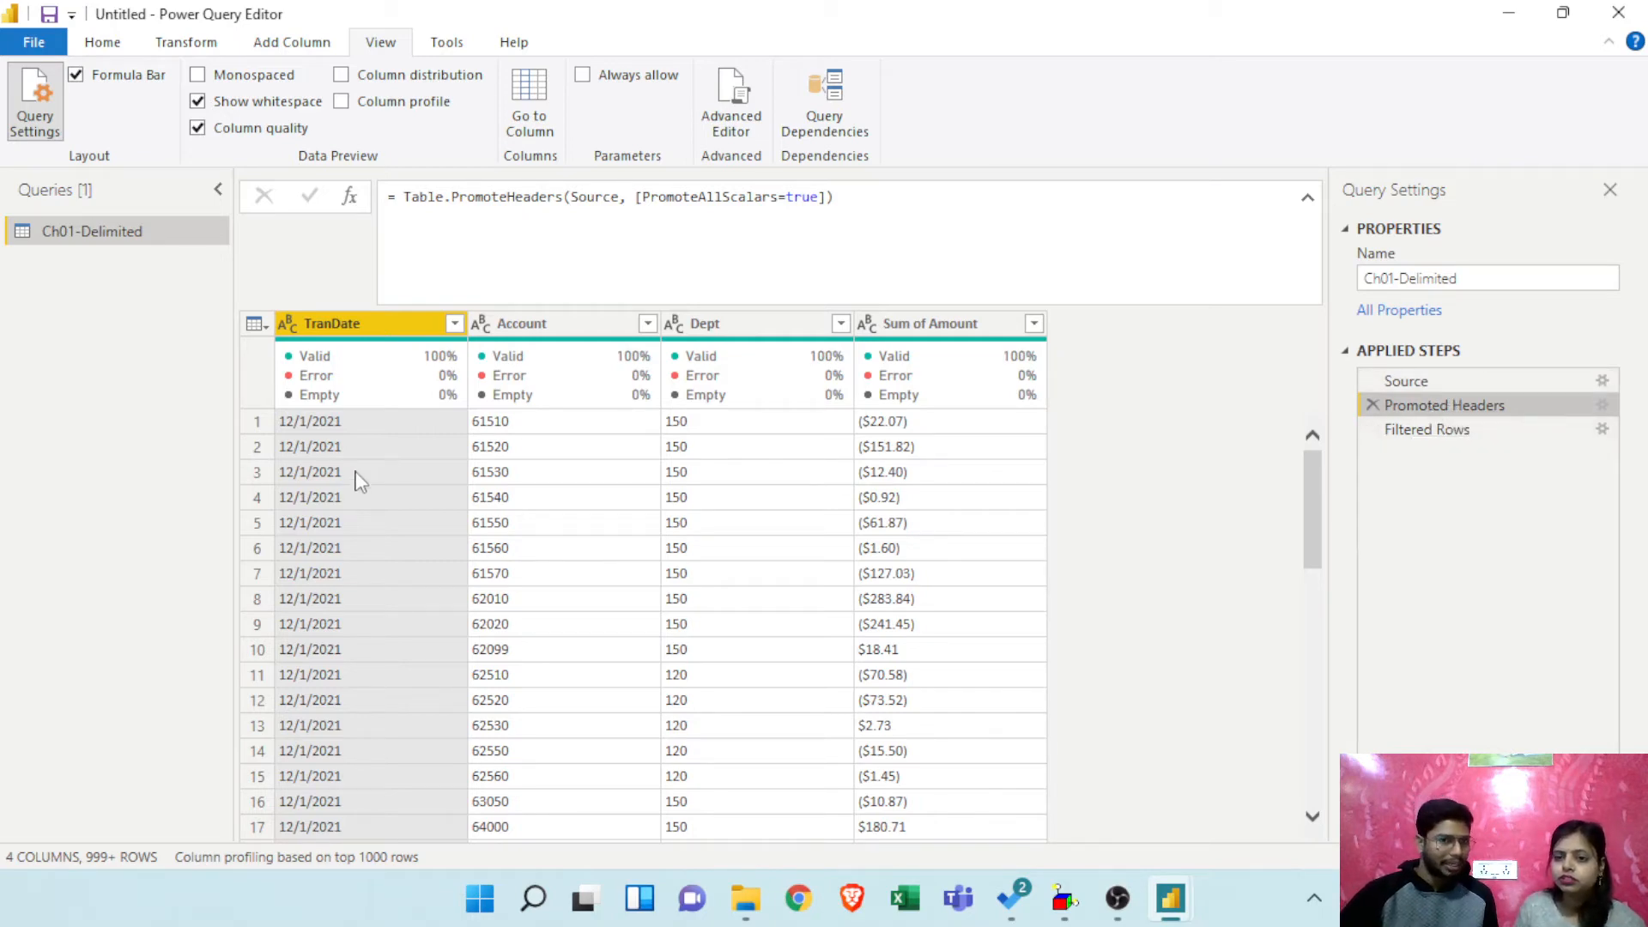
click(1395, 432)
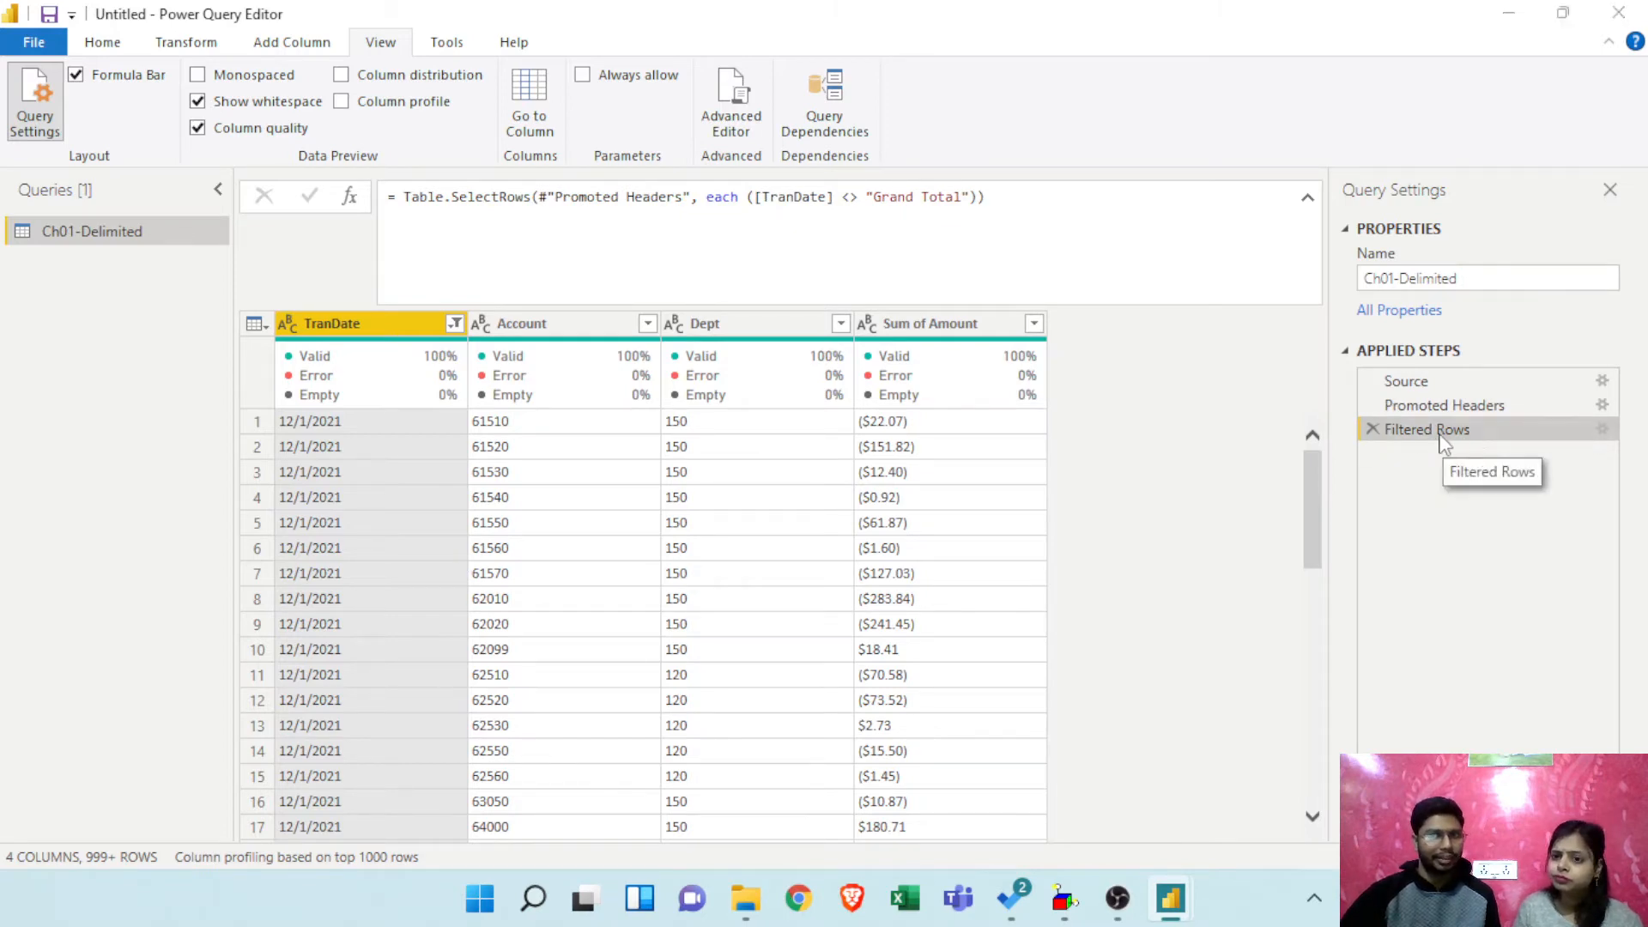
double_click(1445, 434)
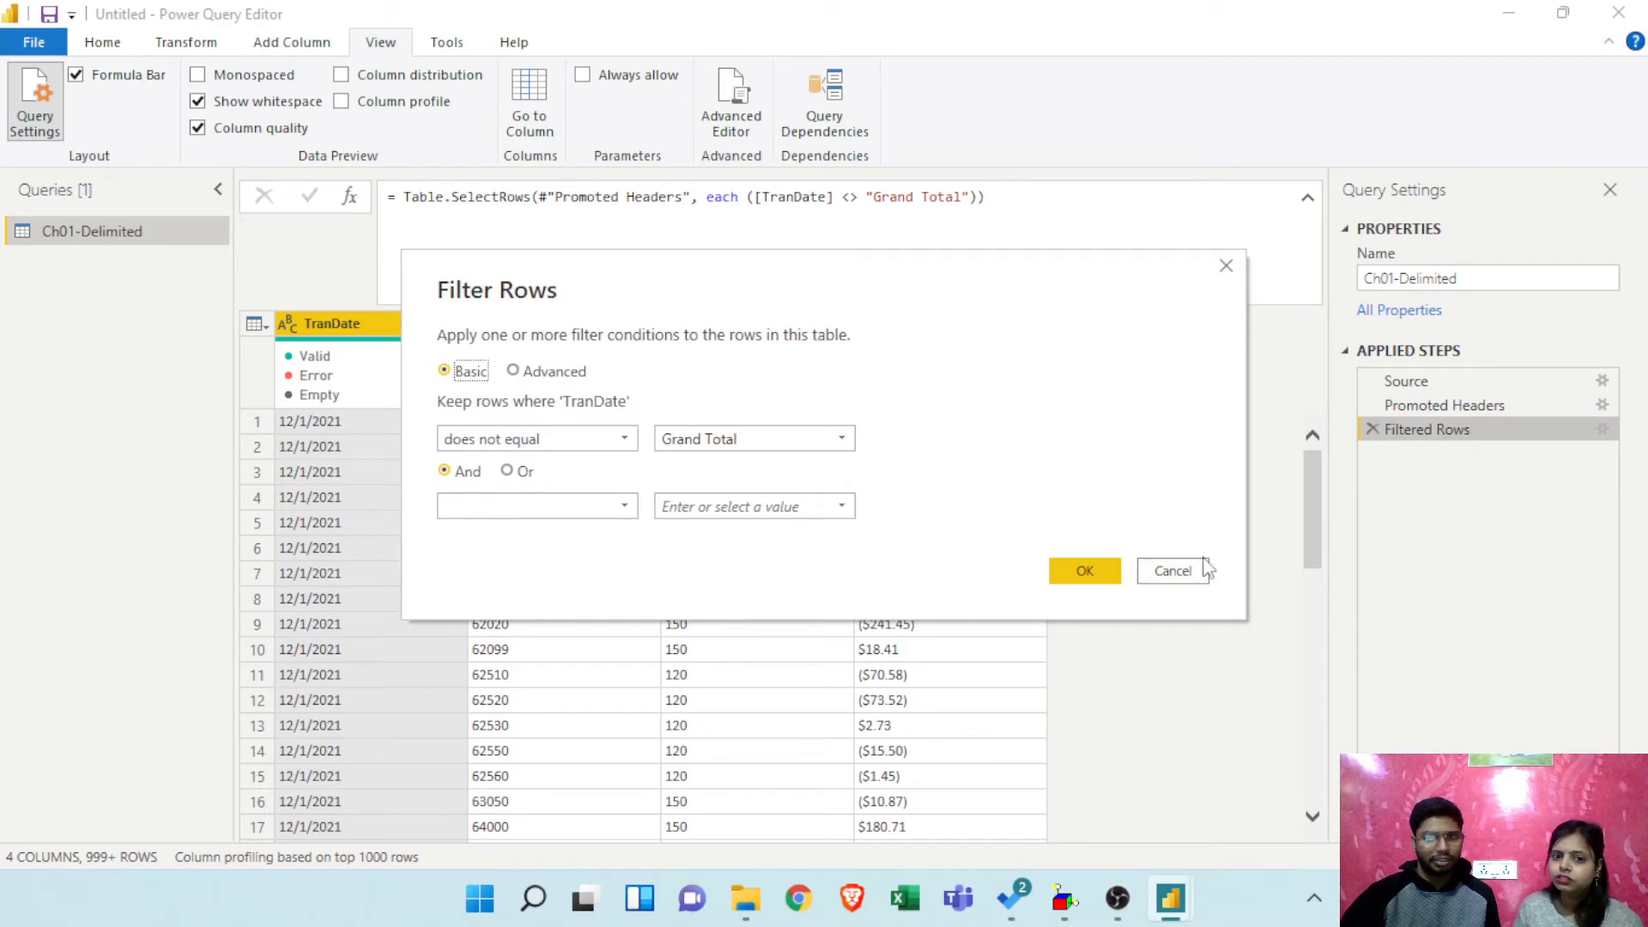
click(1178, 572)
right_click(1416, 432)
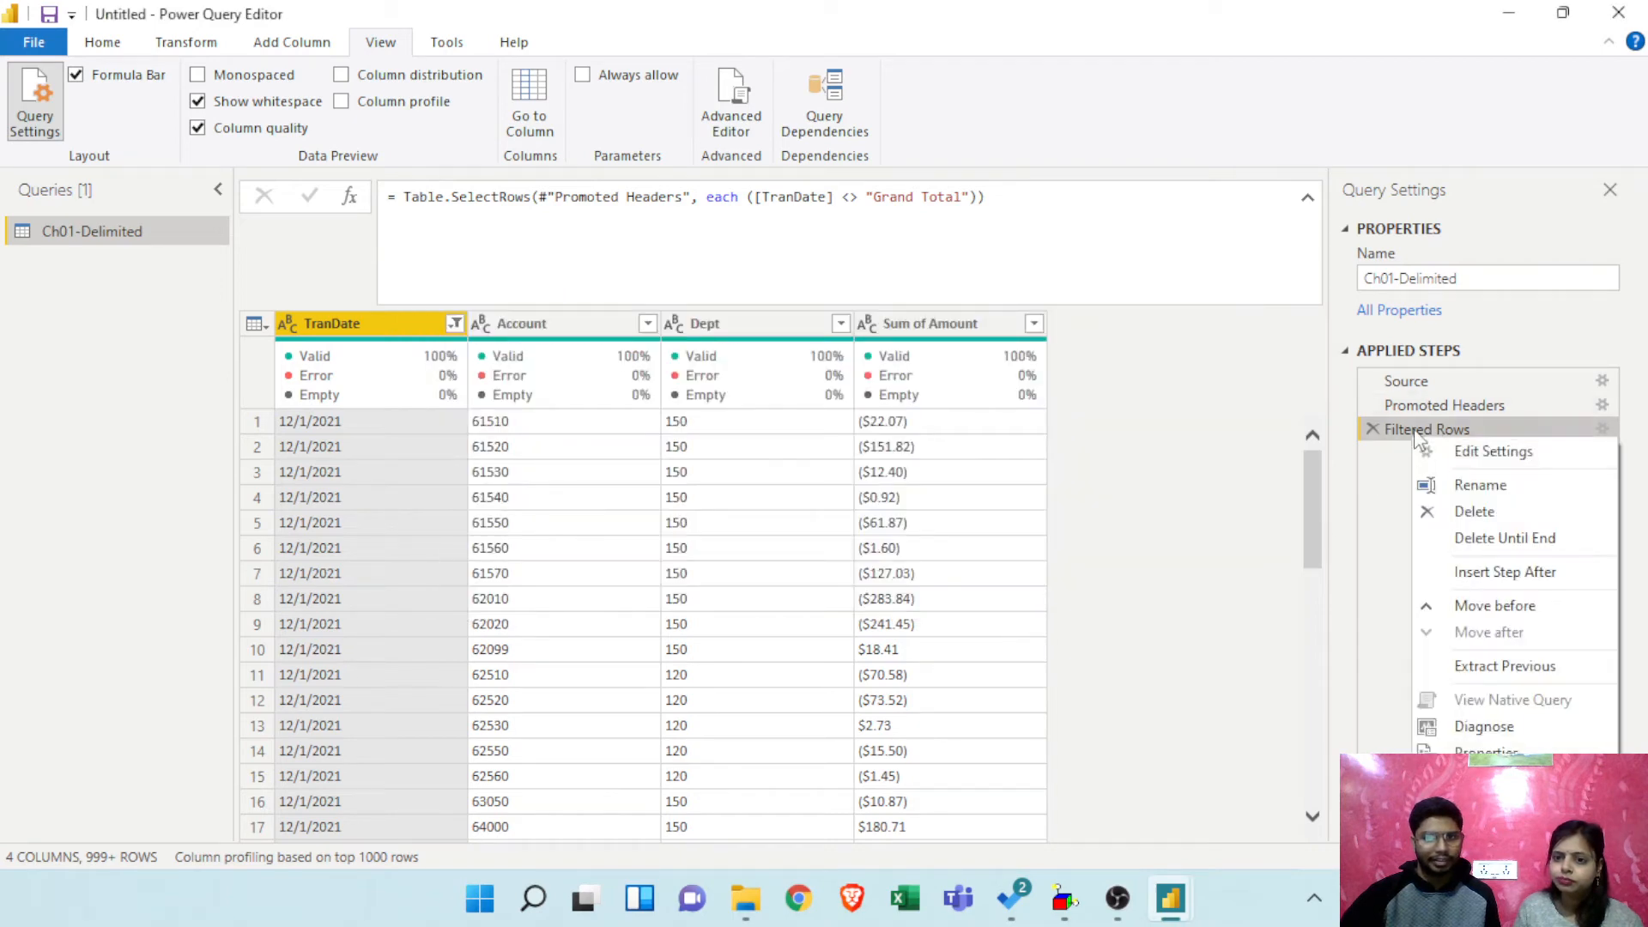
click(1450, 483)
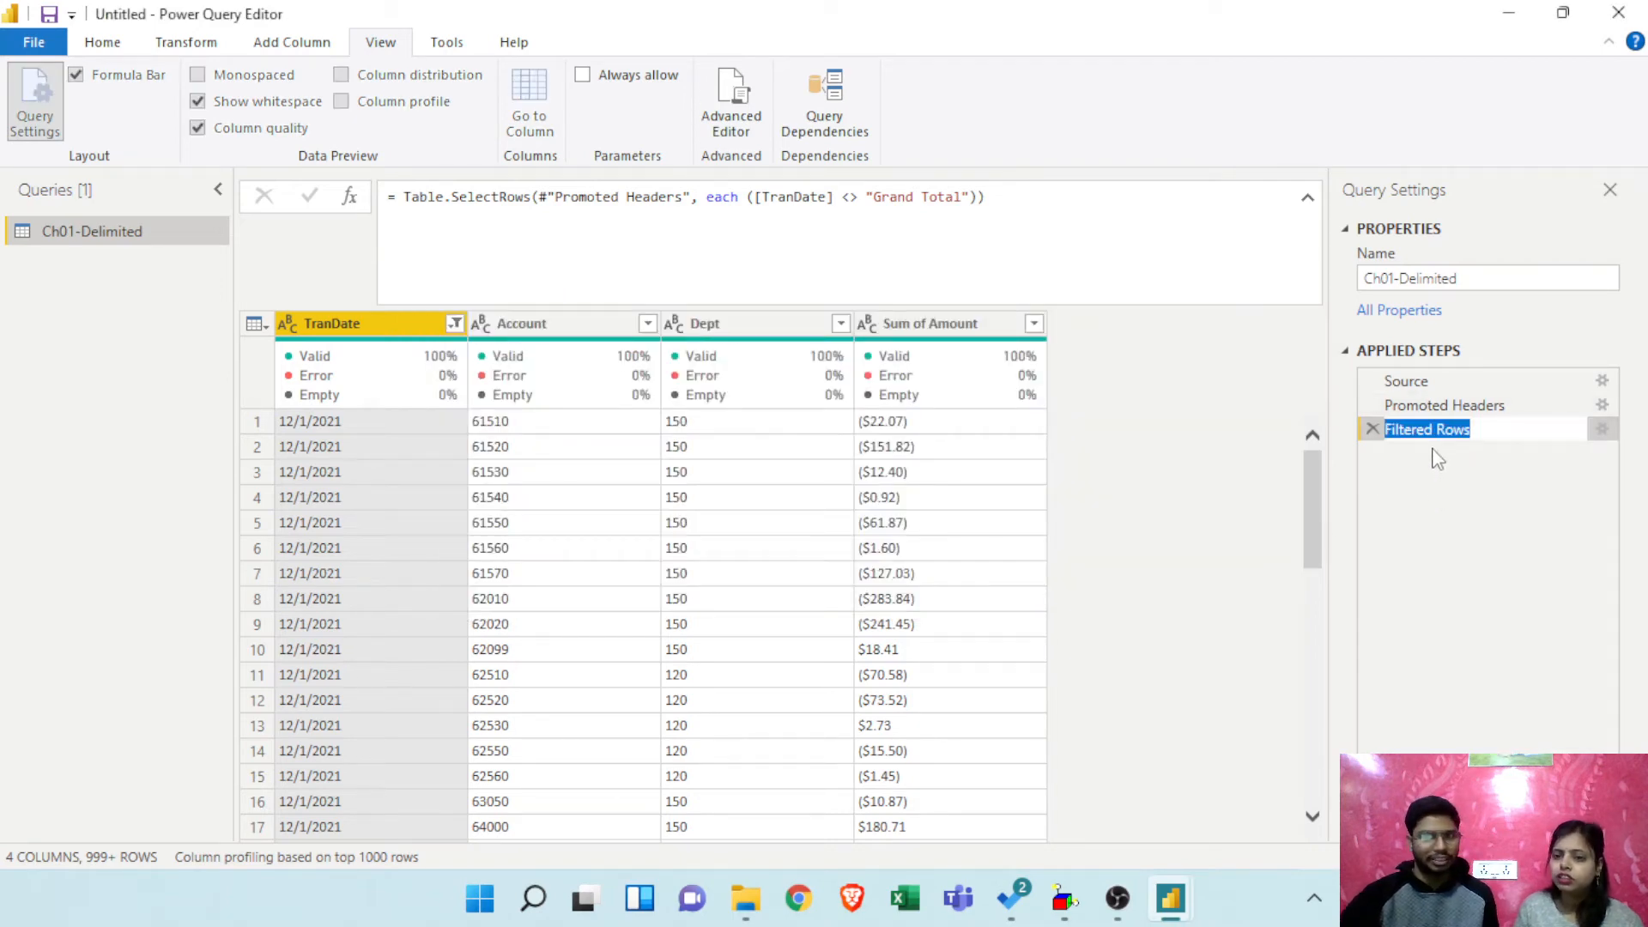
click(1444, 463)
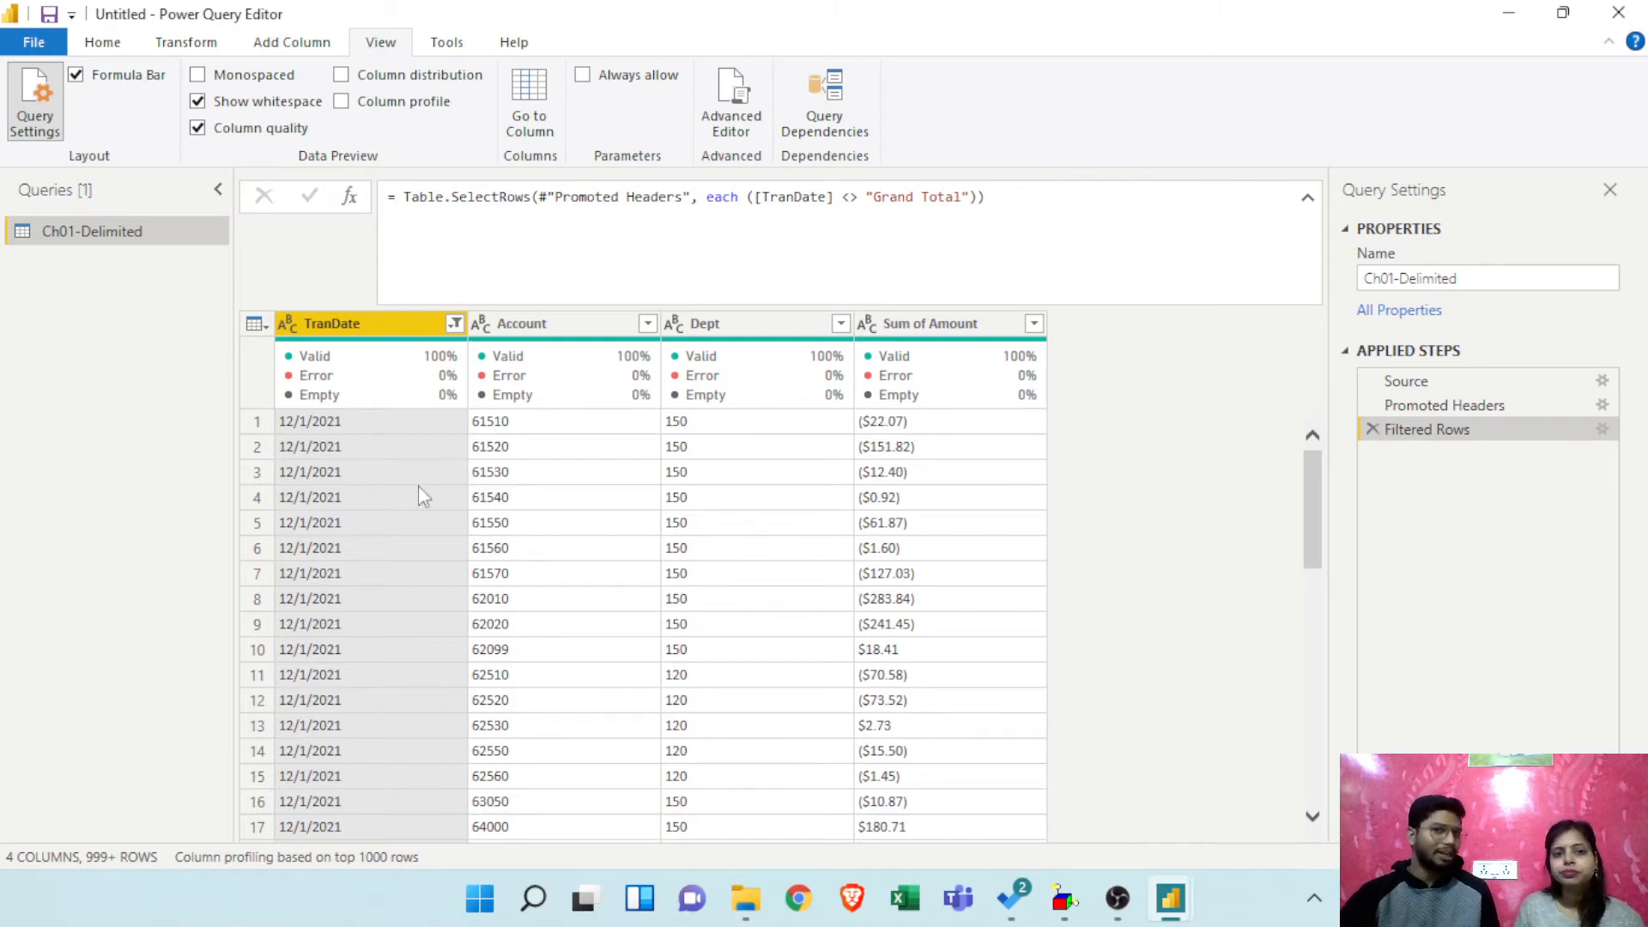
Step: Change the filtered TranDate column's type to Date and check its column quality and rows for errors
click(287, 324)
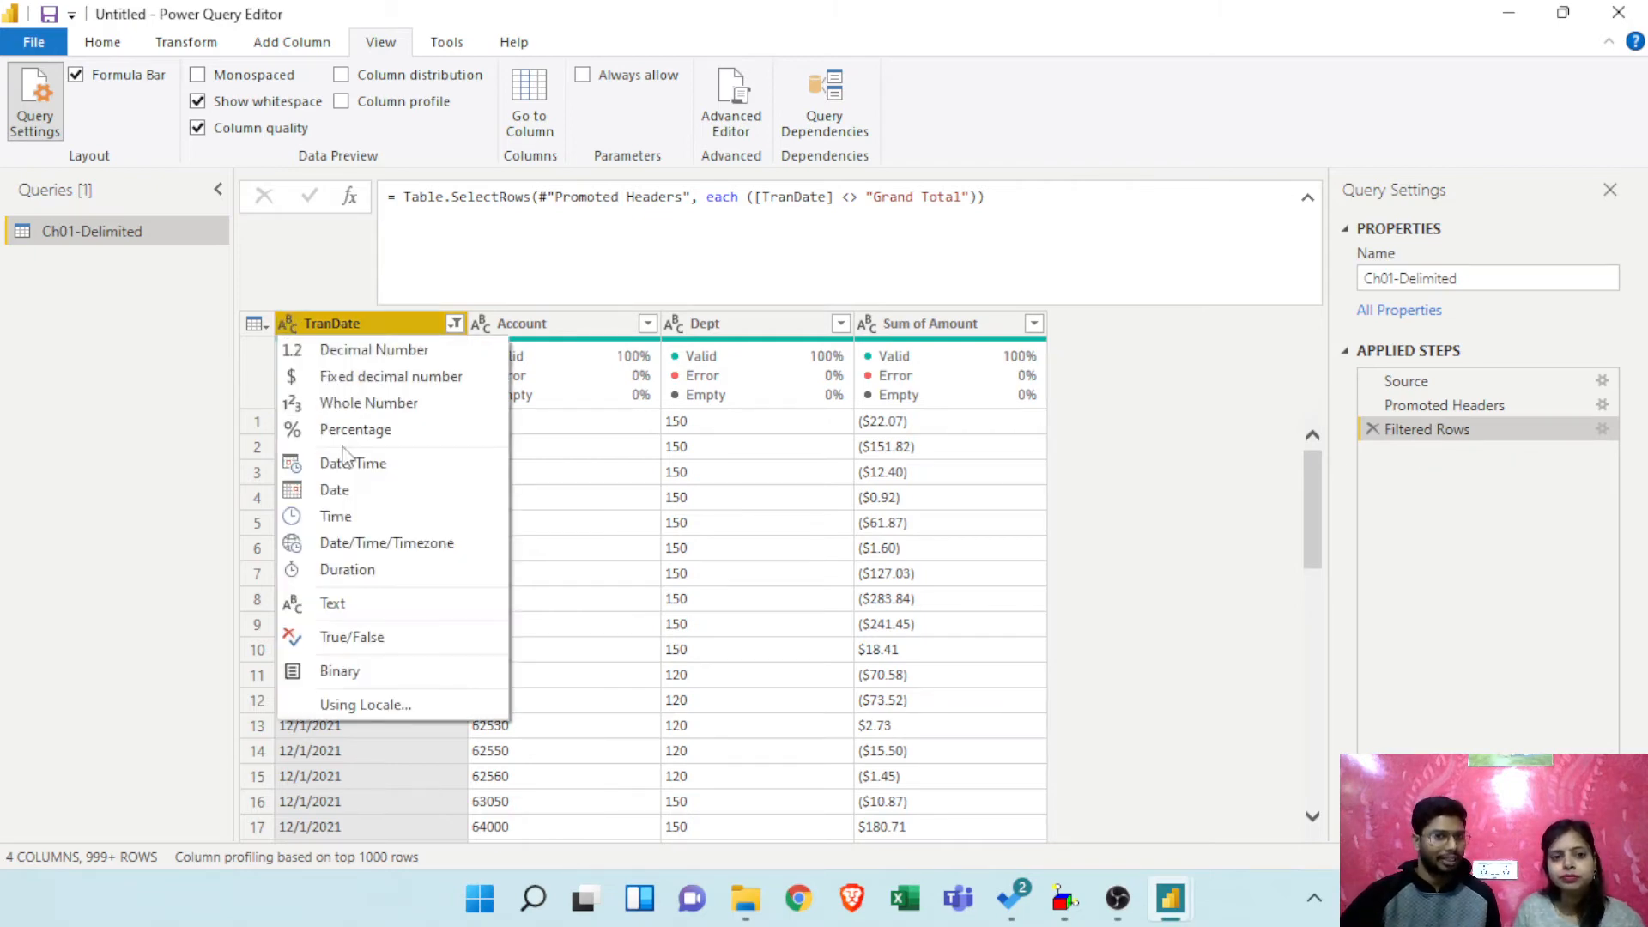
click(346, 489)
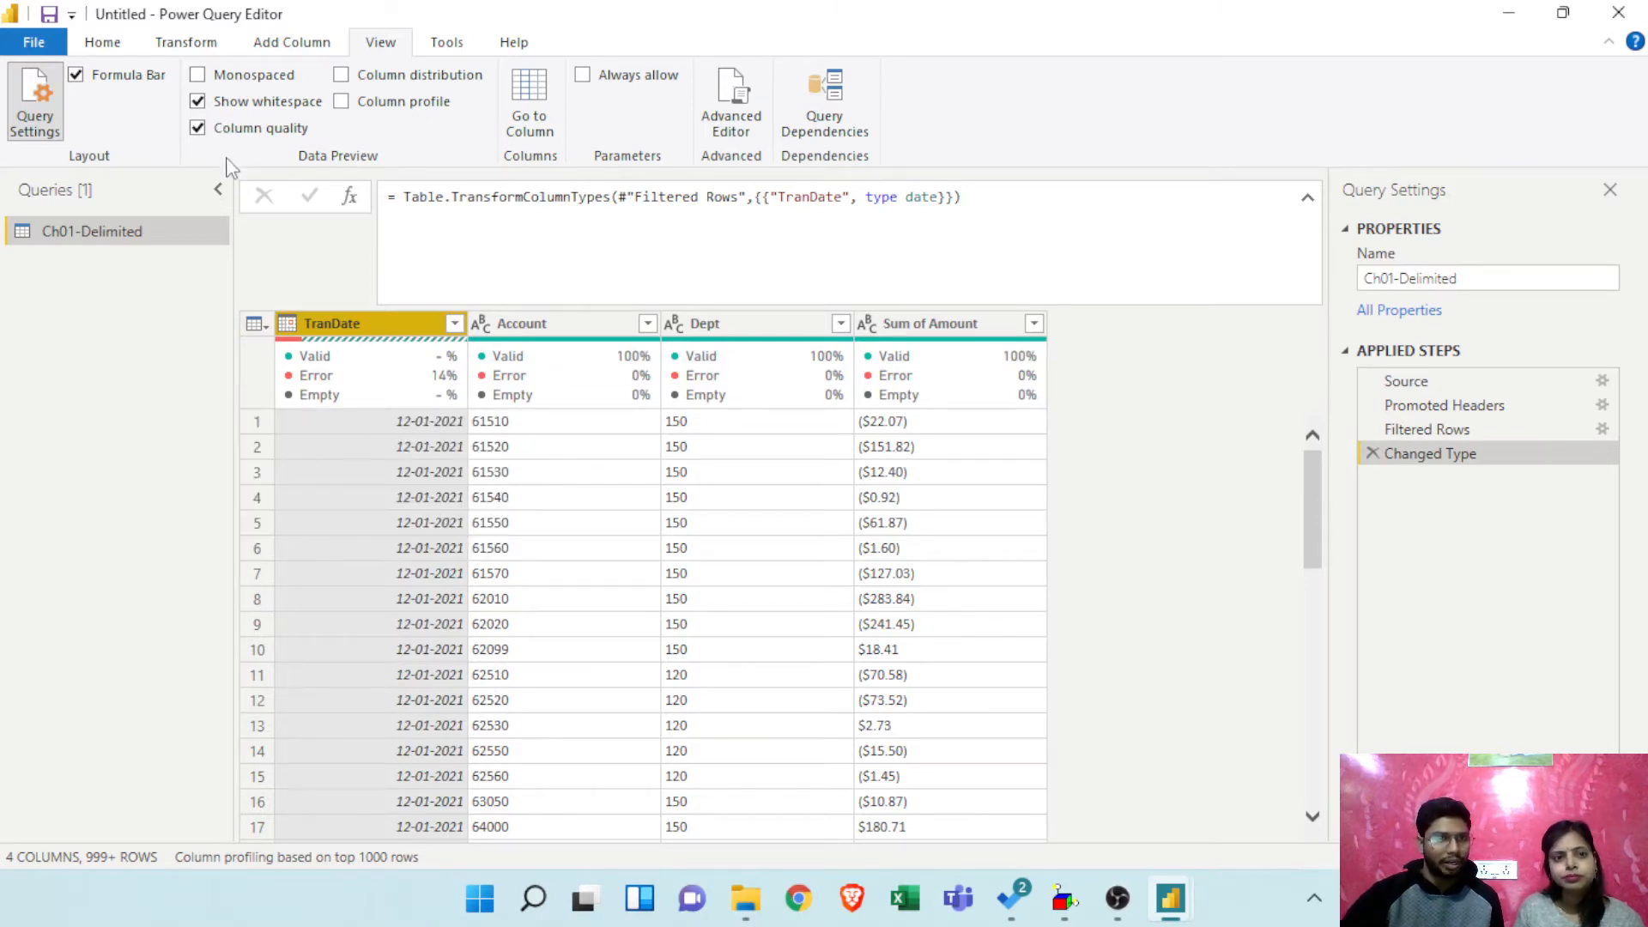
click(198, 128)
click(199, 128)
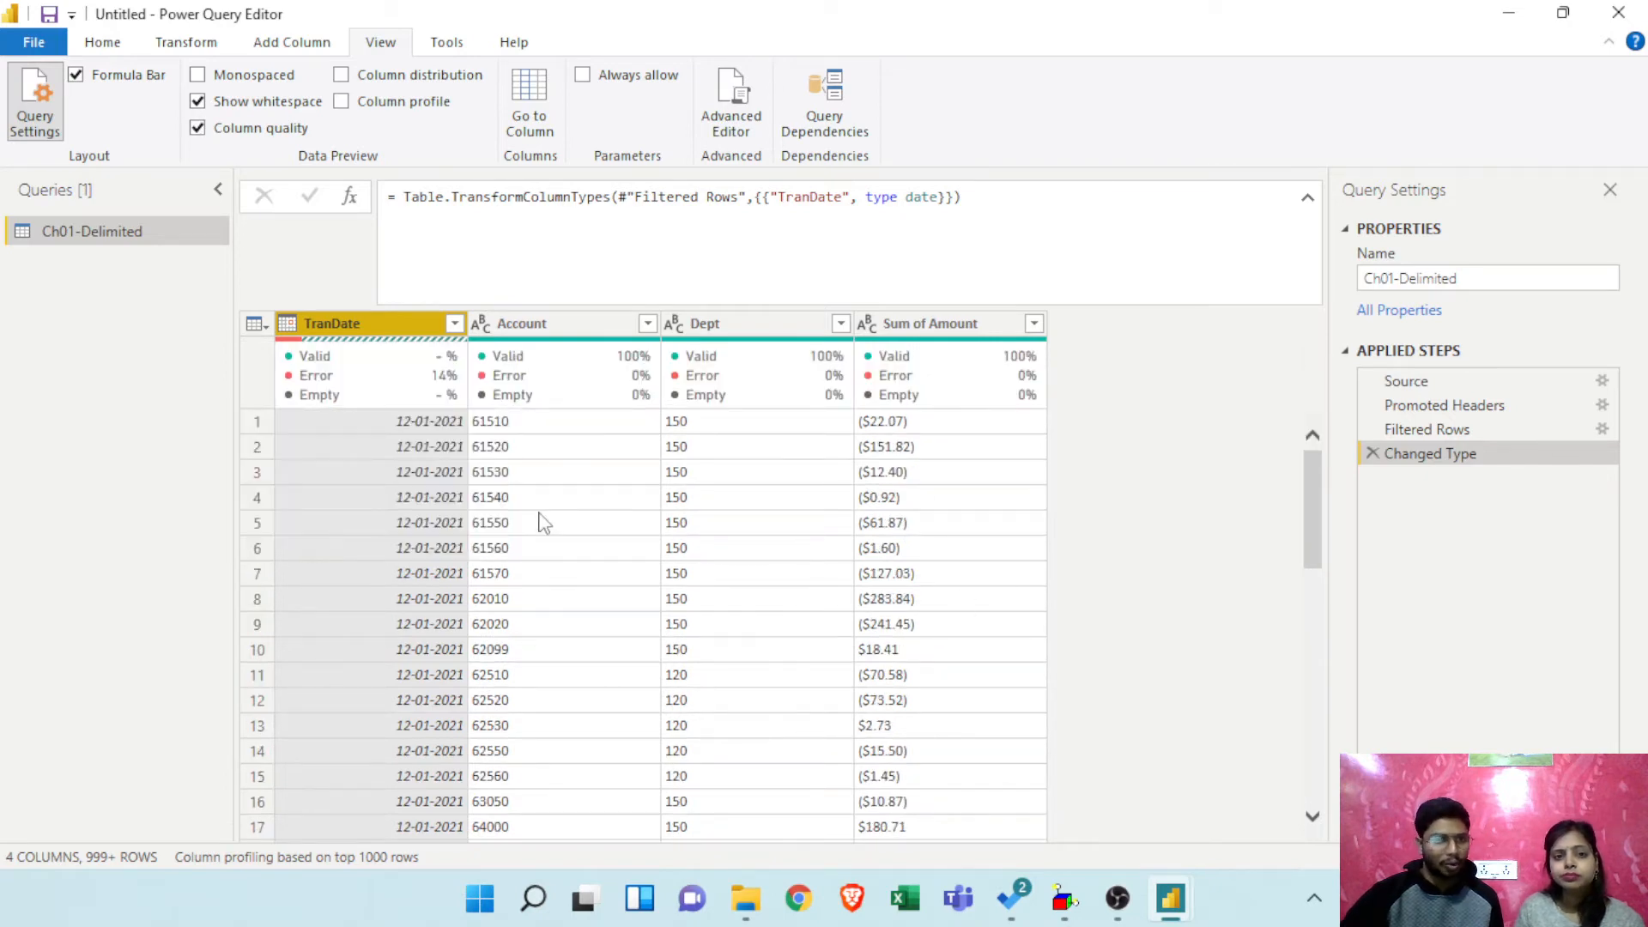
scroll(542, 522, down, 20)
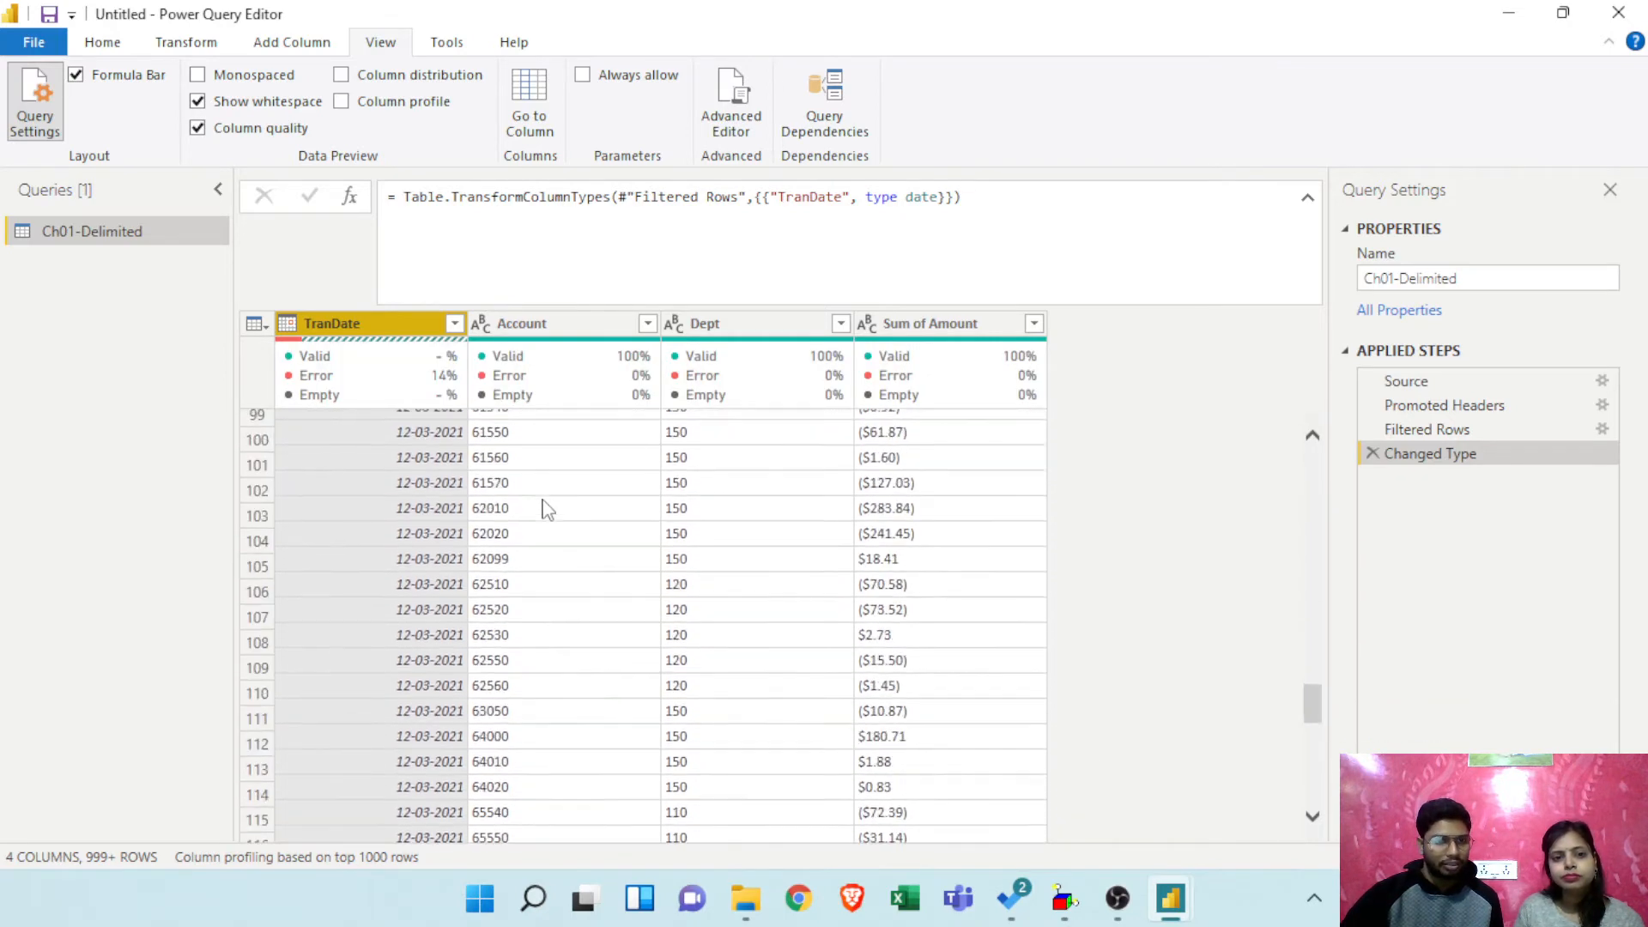
scroll(543, 508, down, 20)
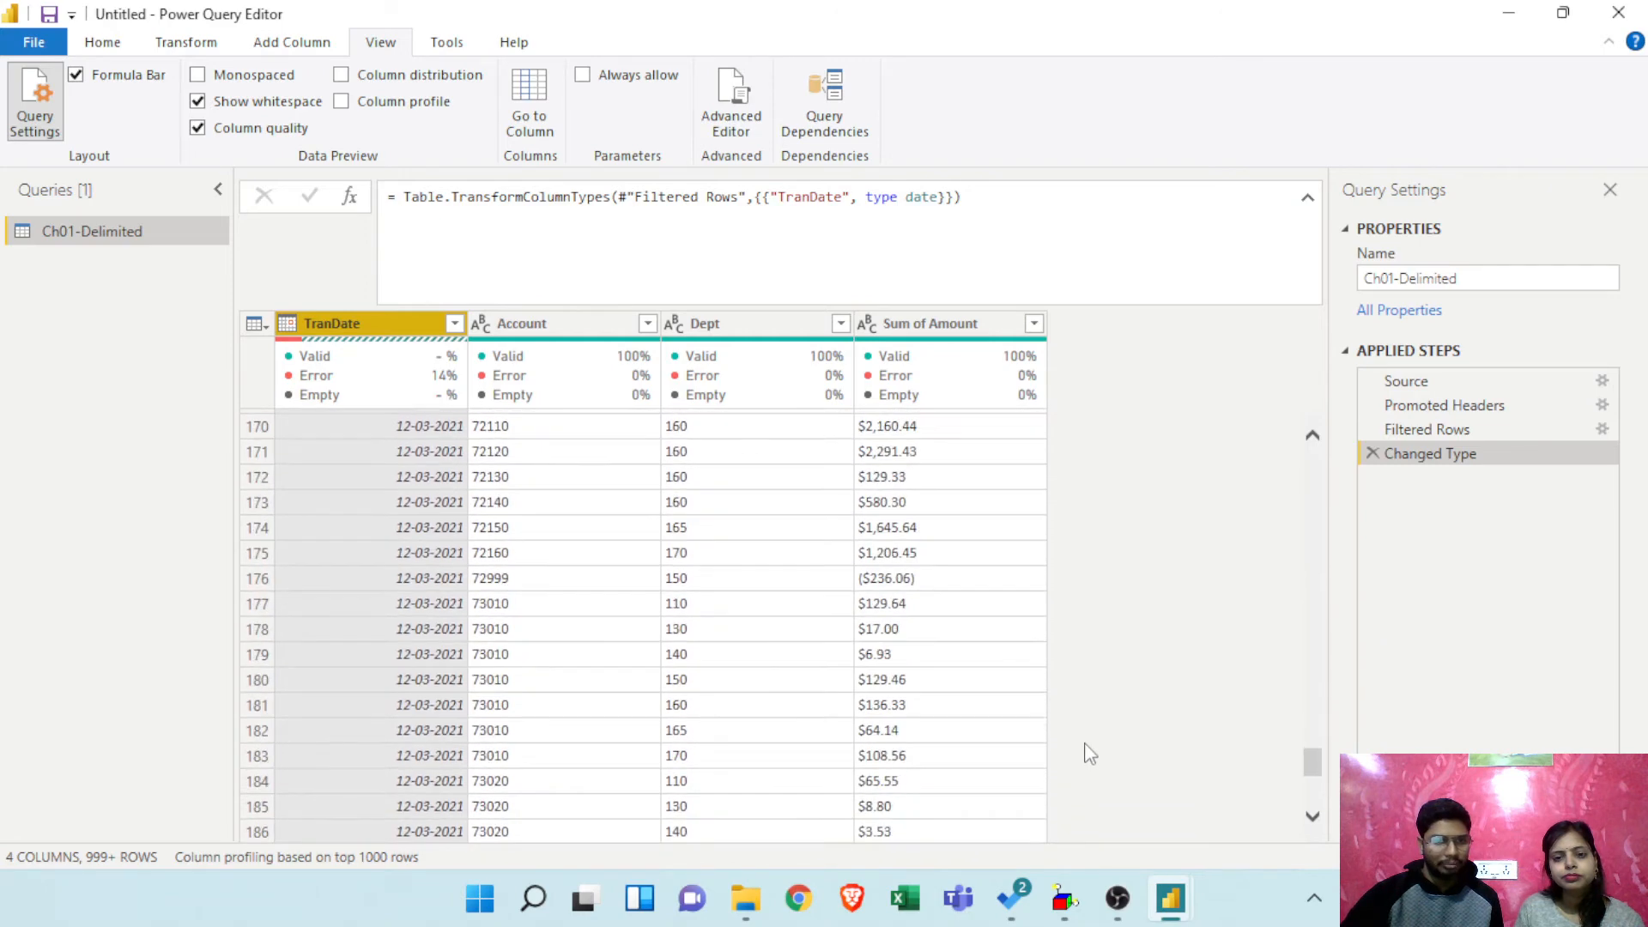
Step: Check the remaining converted dates and delete the Changed Type step from the Ch01-Delimited query
scroll(1087, 754, down, 2)
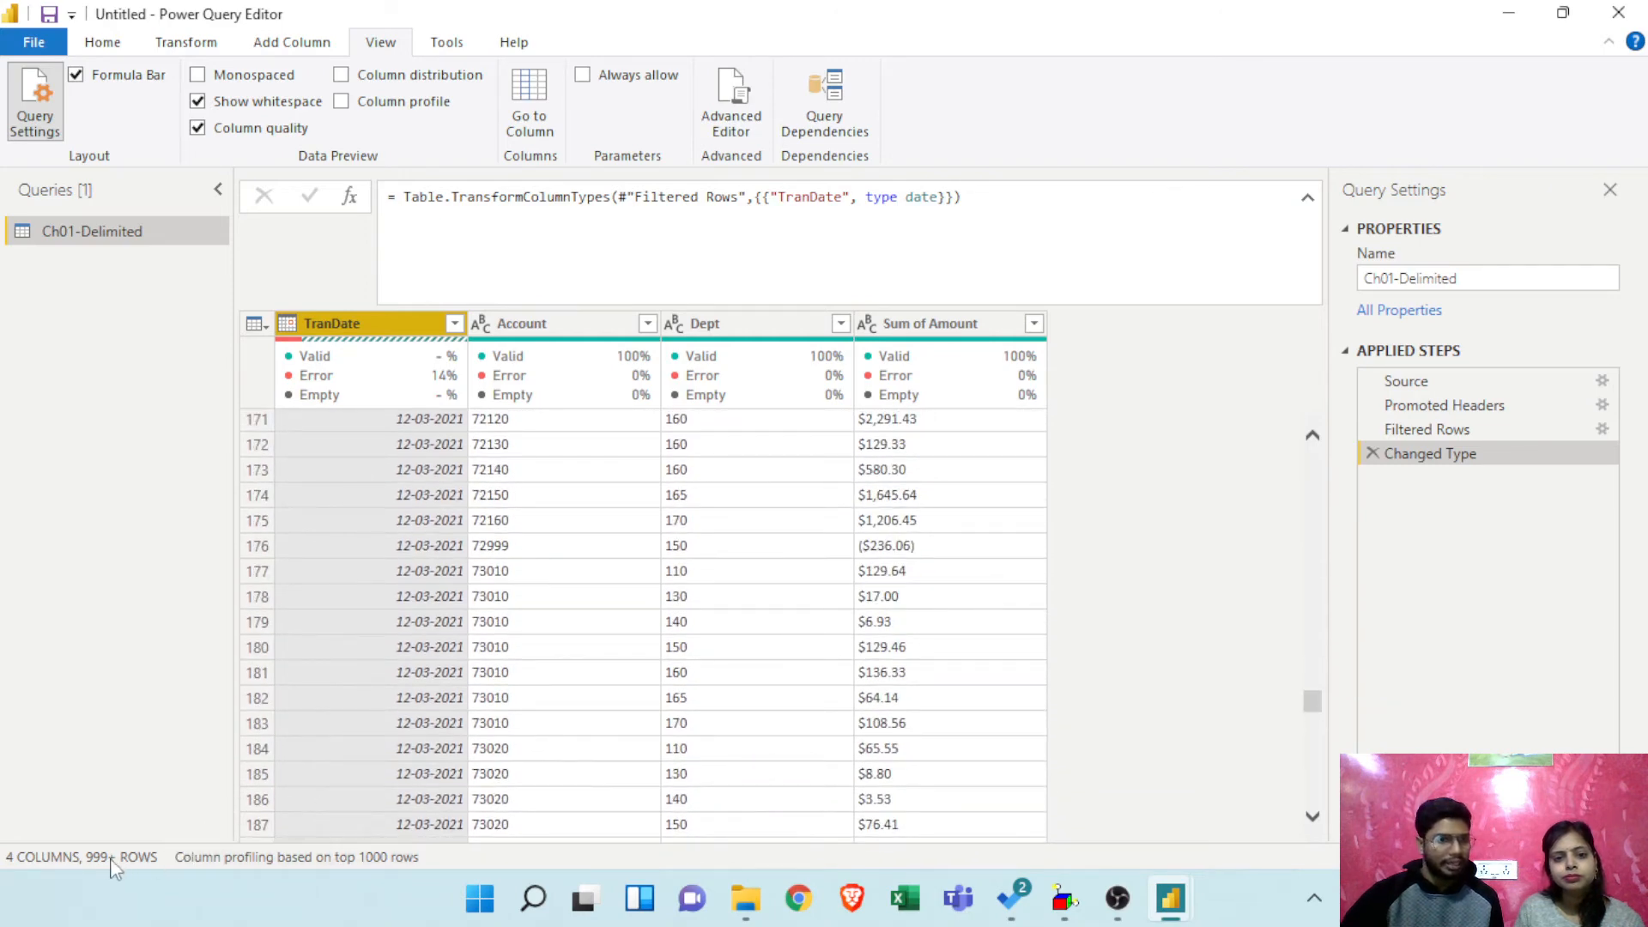
drag(1311, 702, 1313, 325)
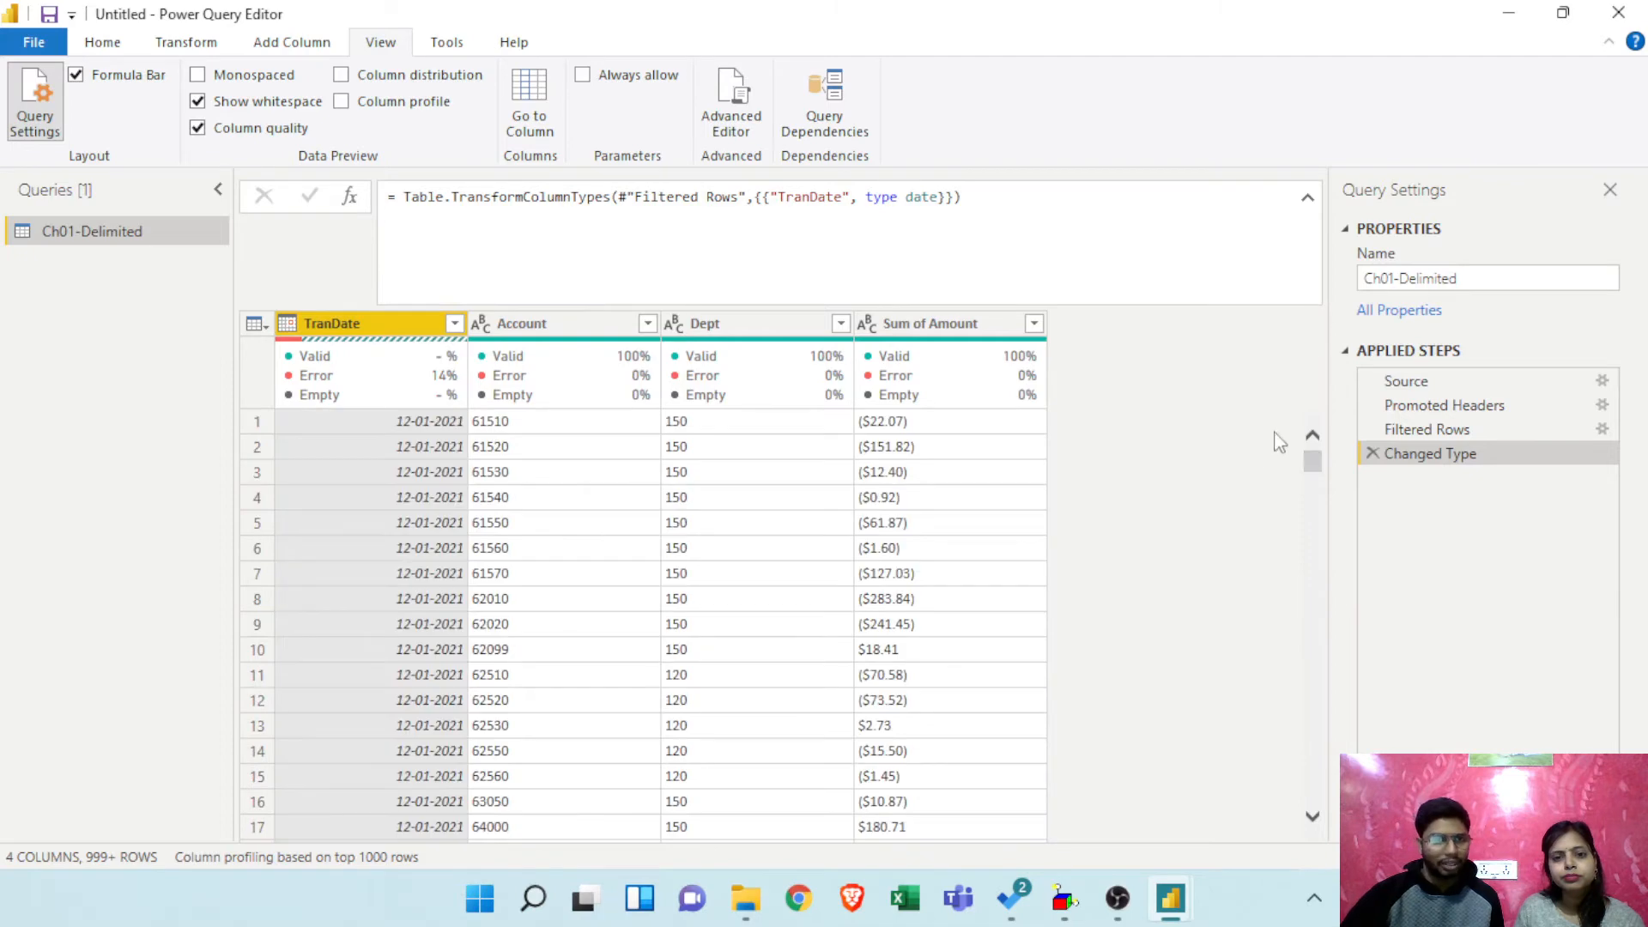
click(1372, 454)
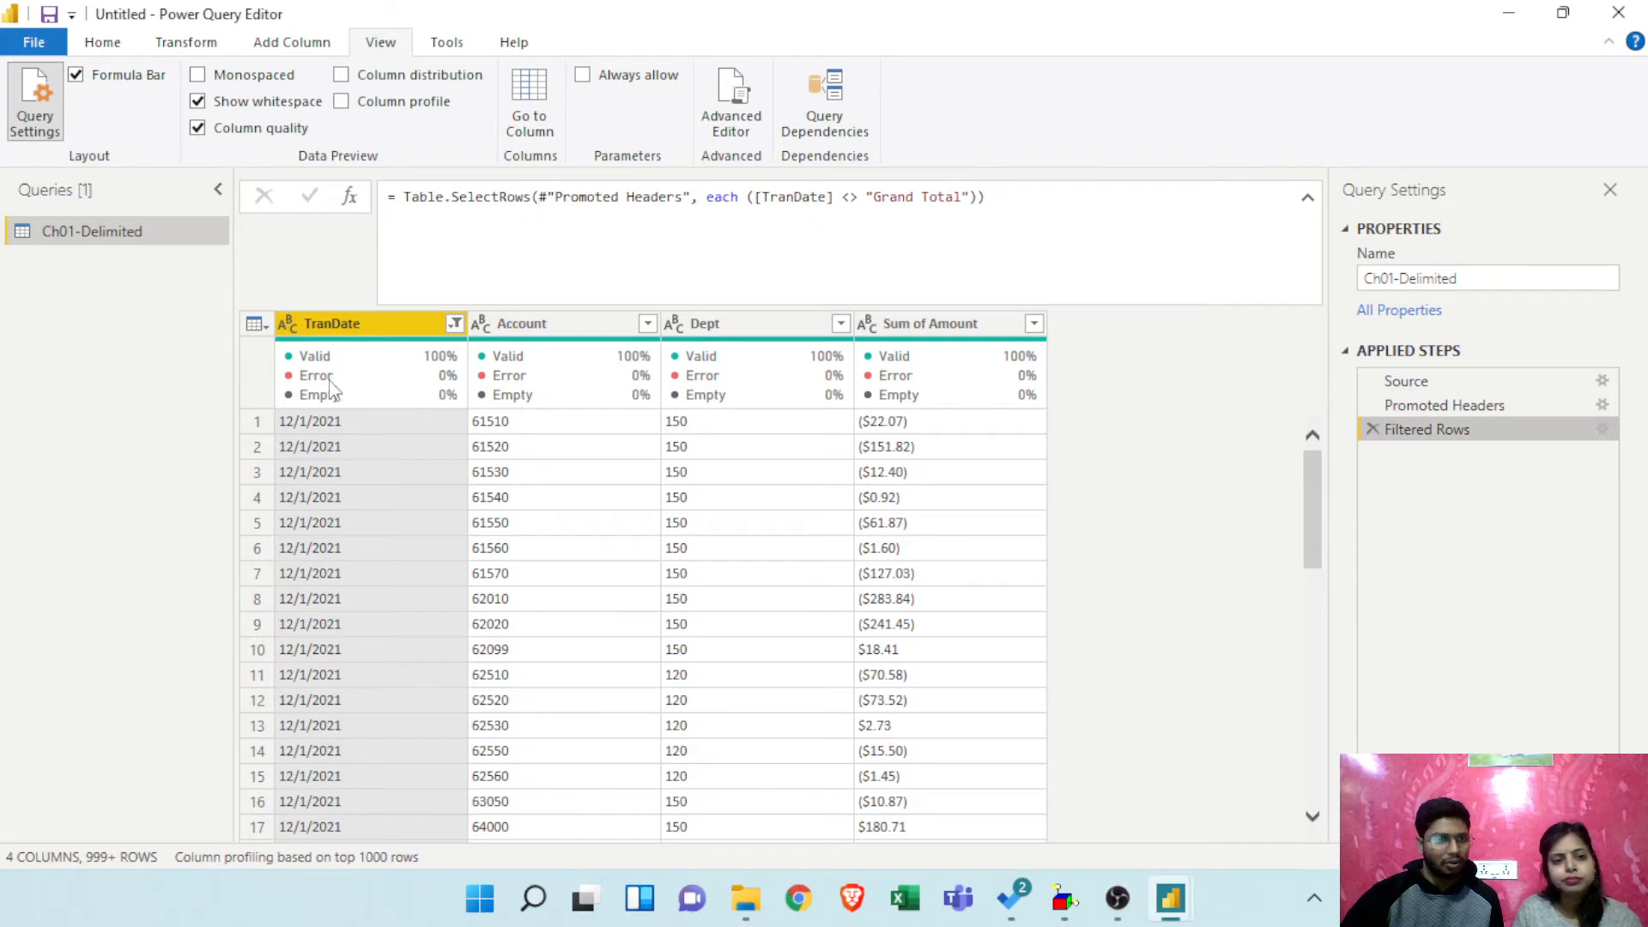
click(287, 324)
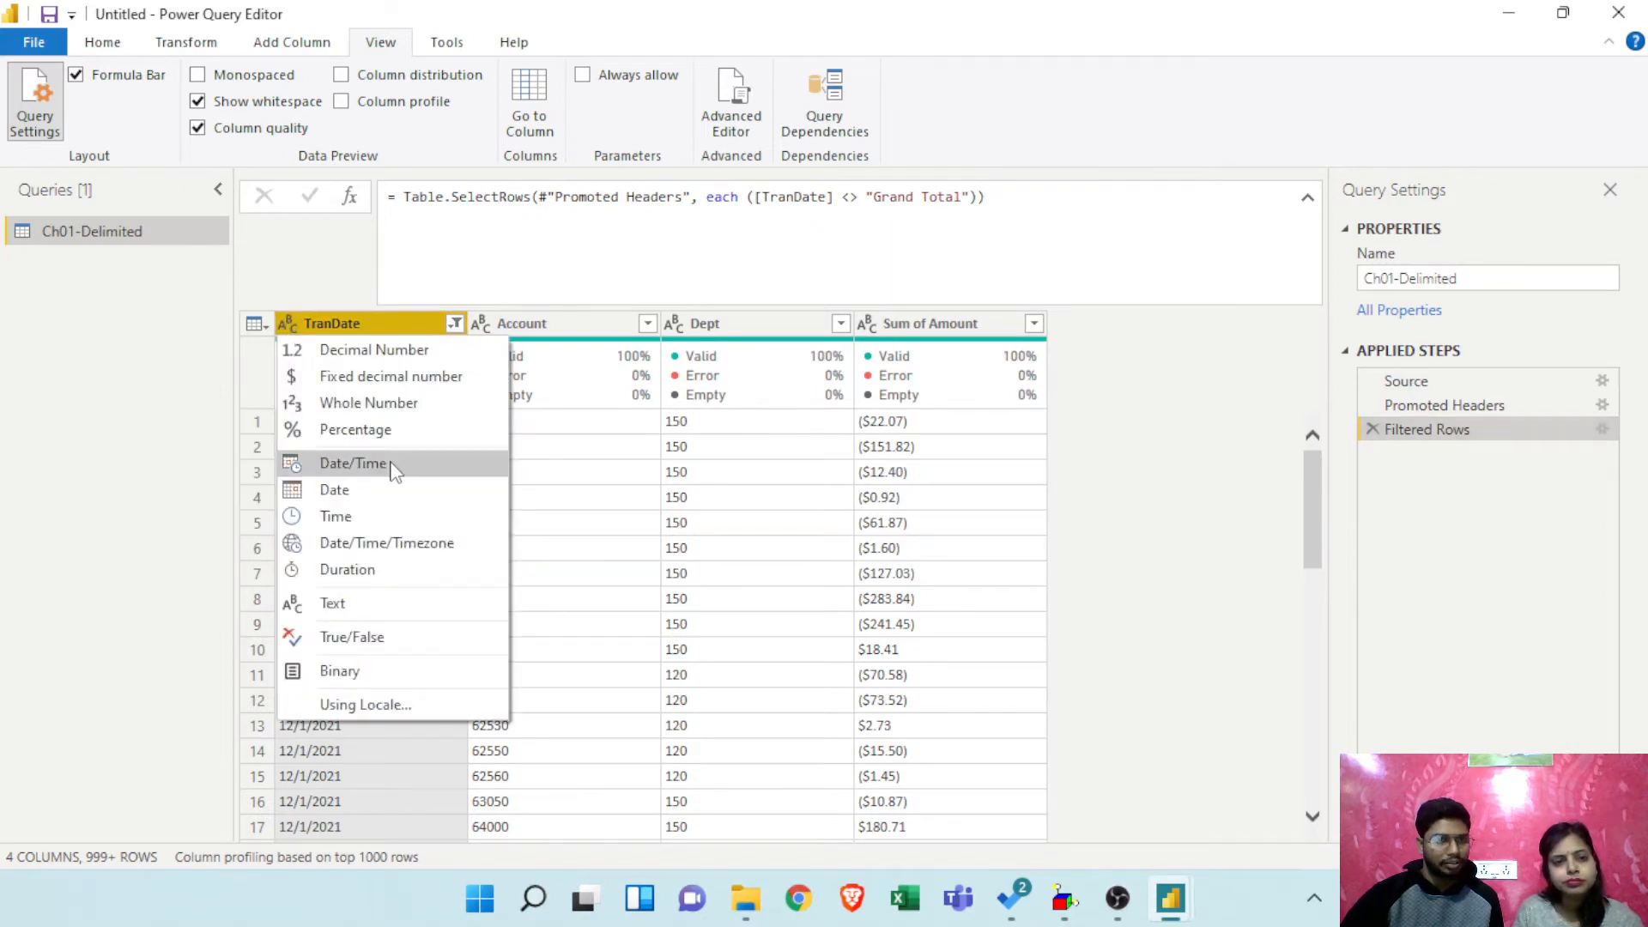
click(1447, 491)
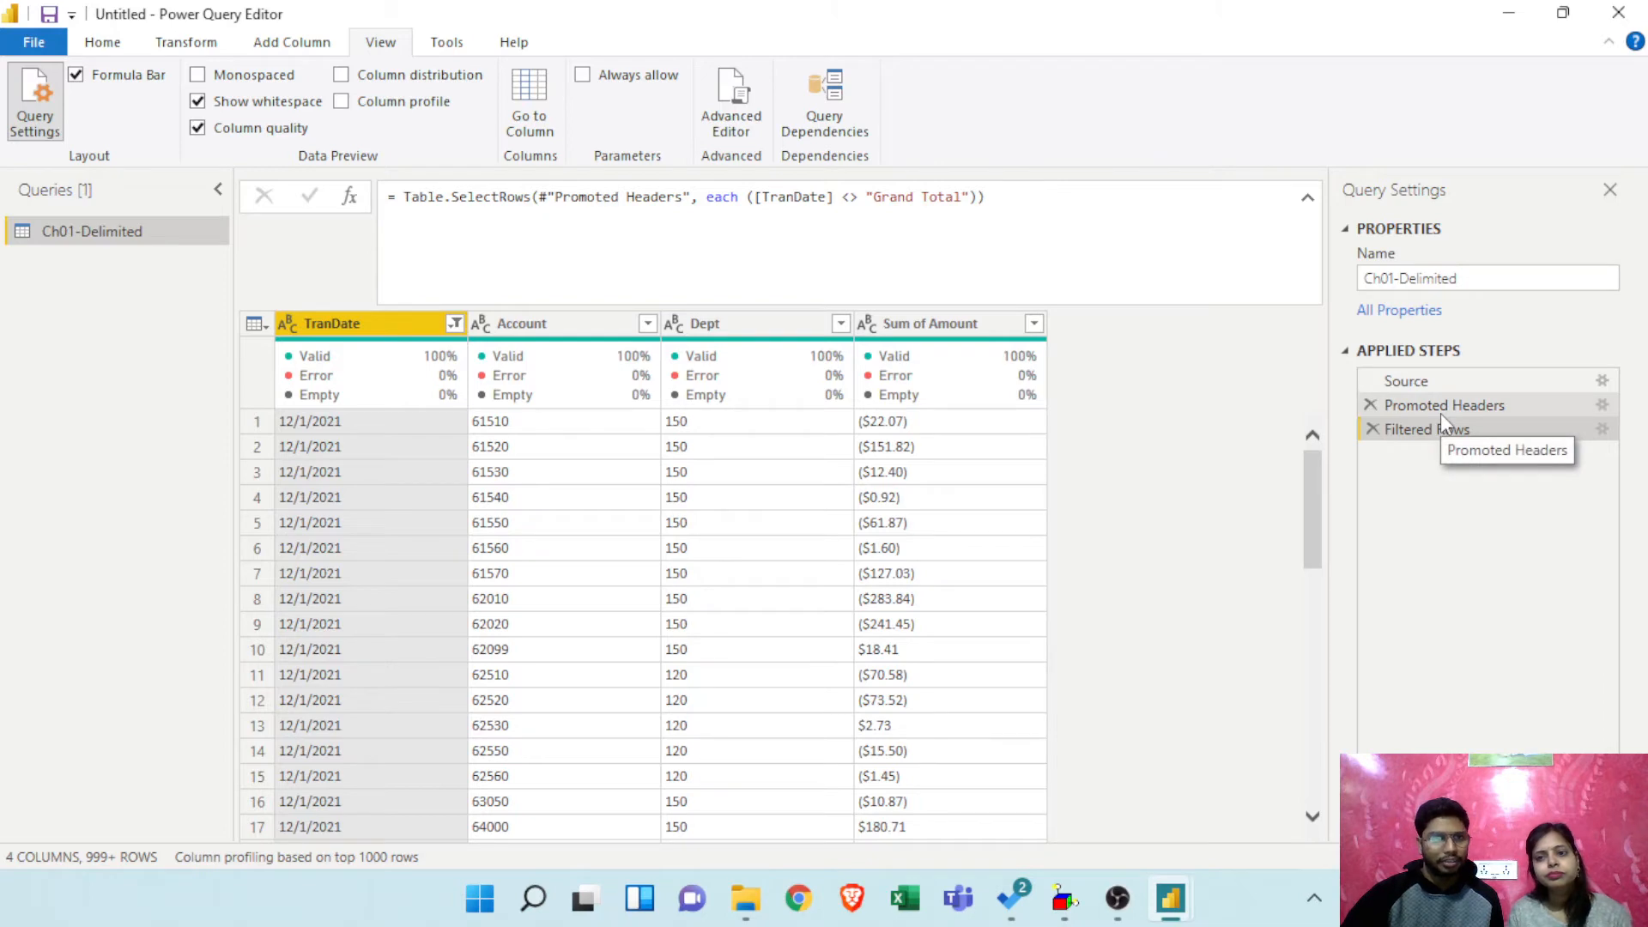
Step: Load the full list of TranDate filter values and examine its date format and entries without changing the filter
click(455, 321)
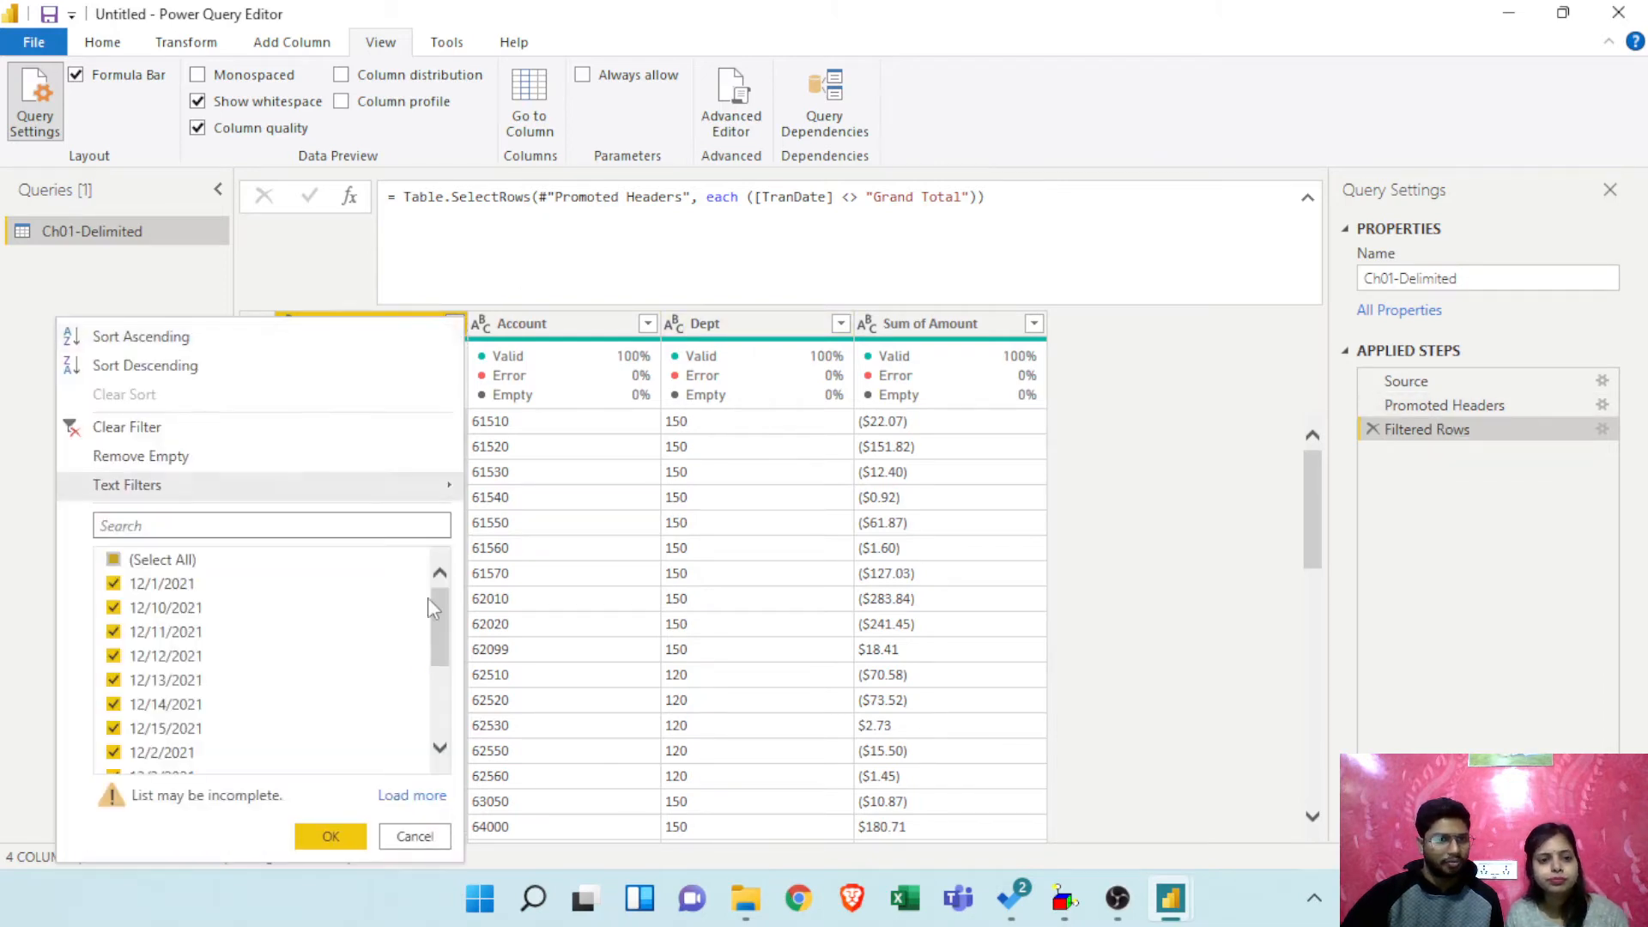
click(412, 795)
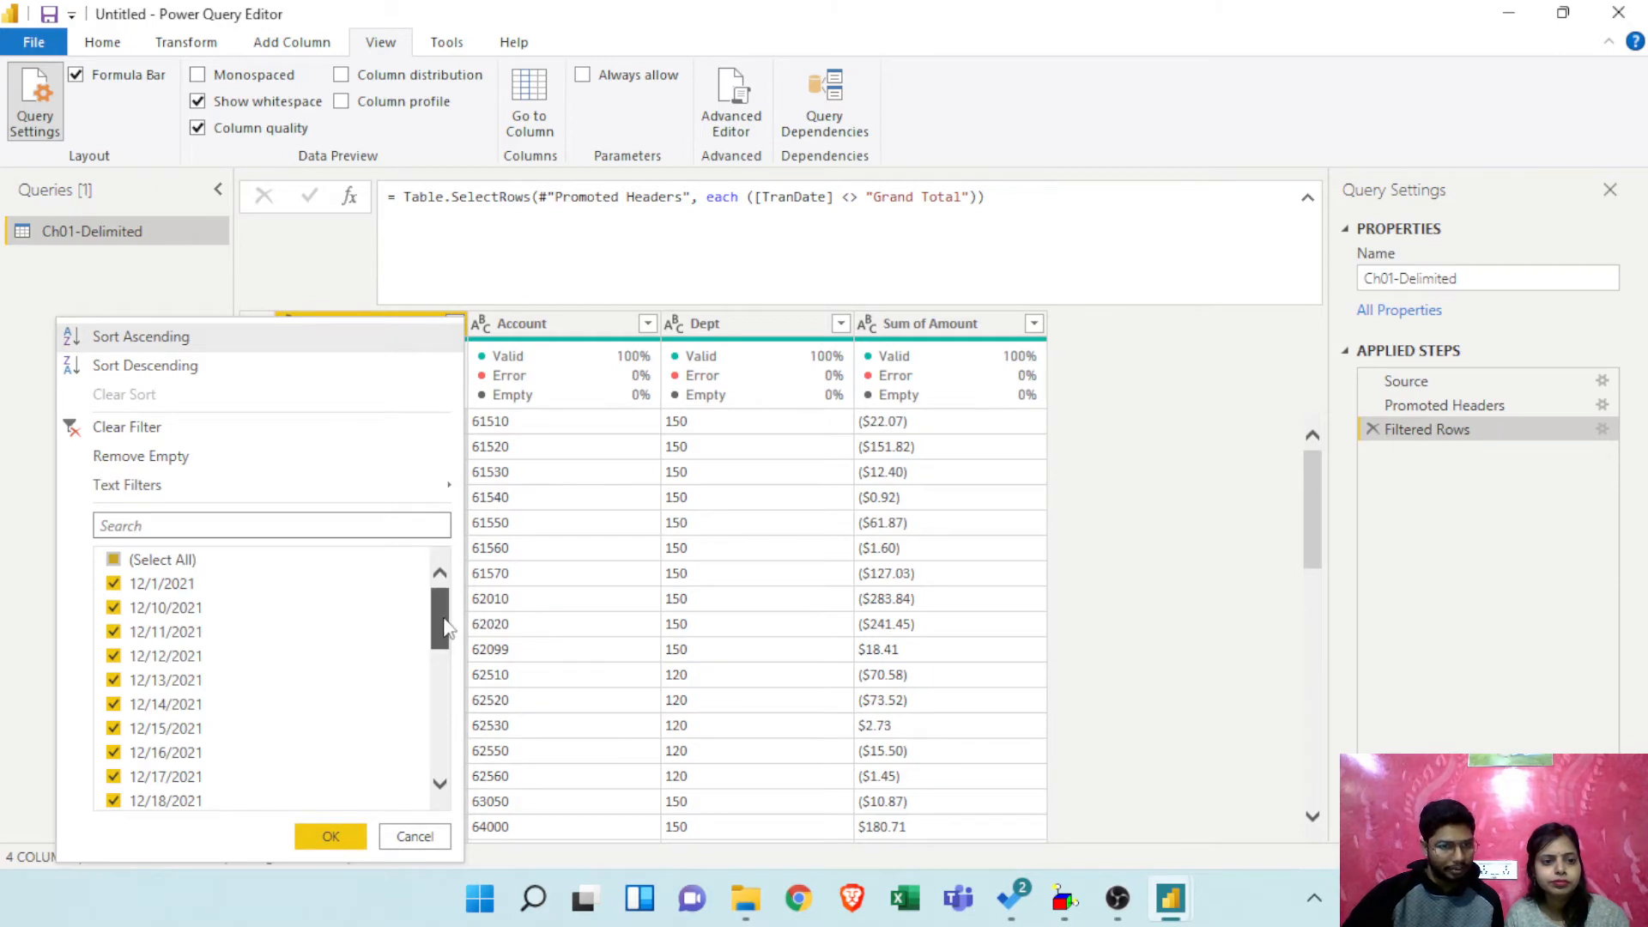
drag(446, 627, 432, 781)
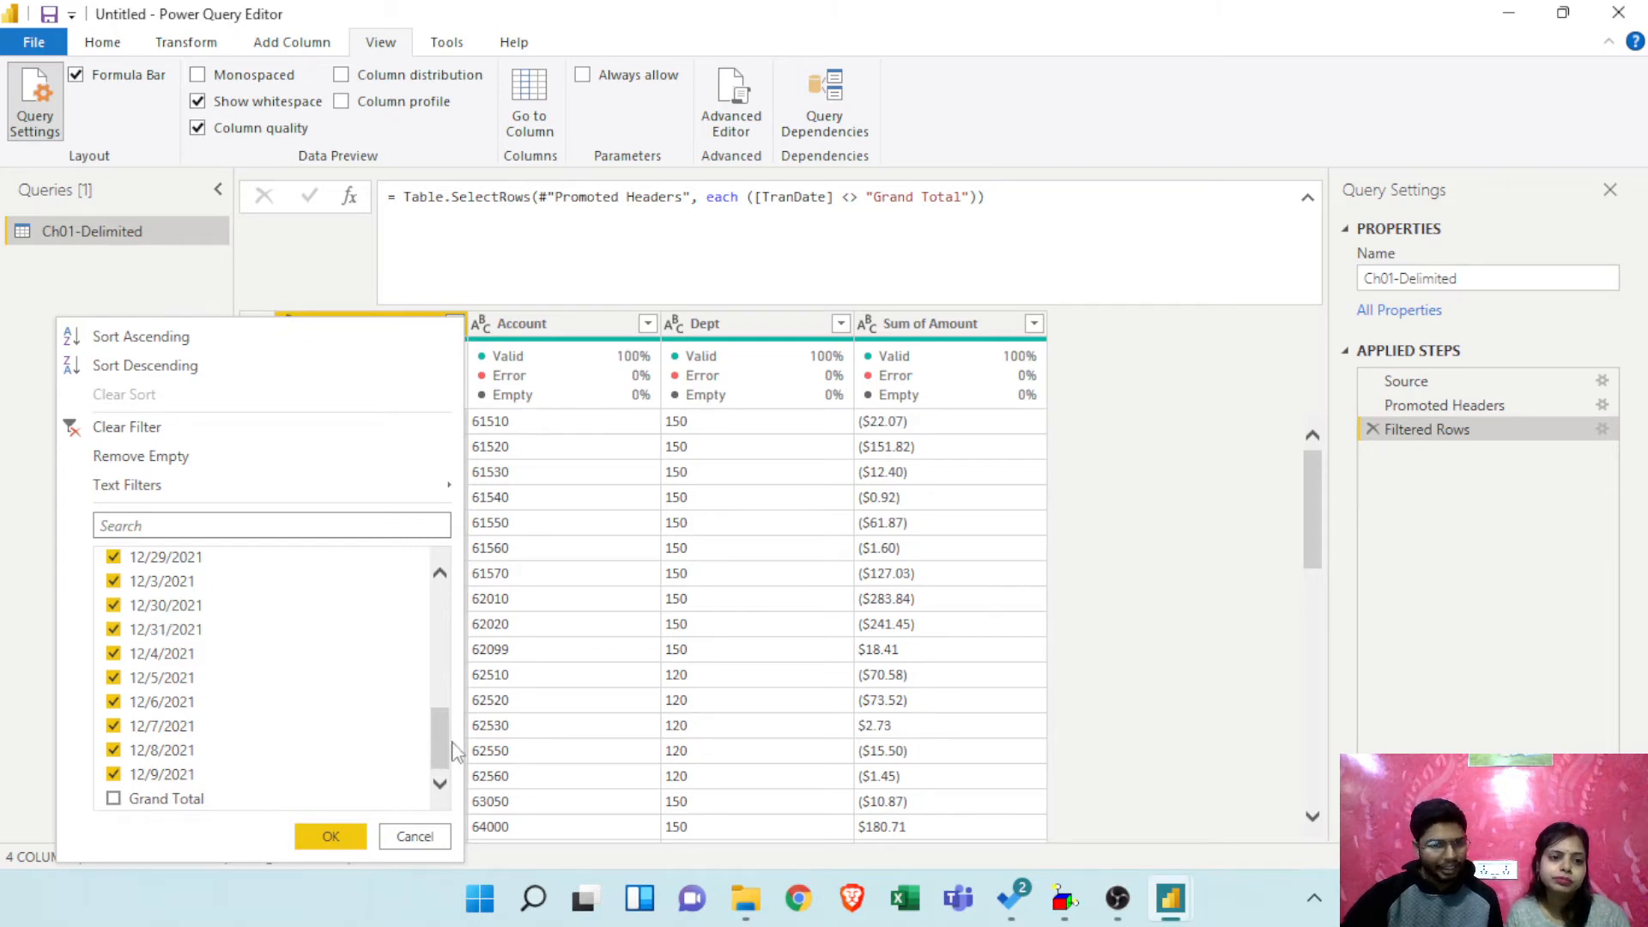
drag(451, 755, 457, 590)
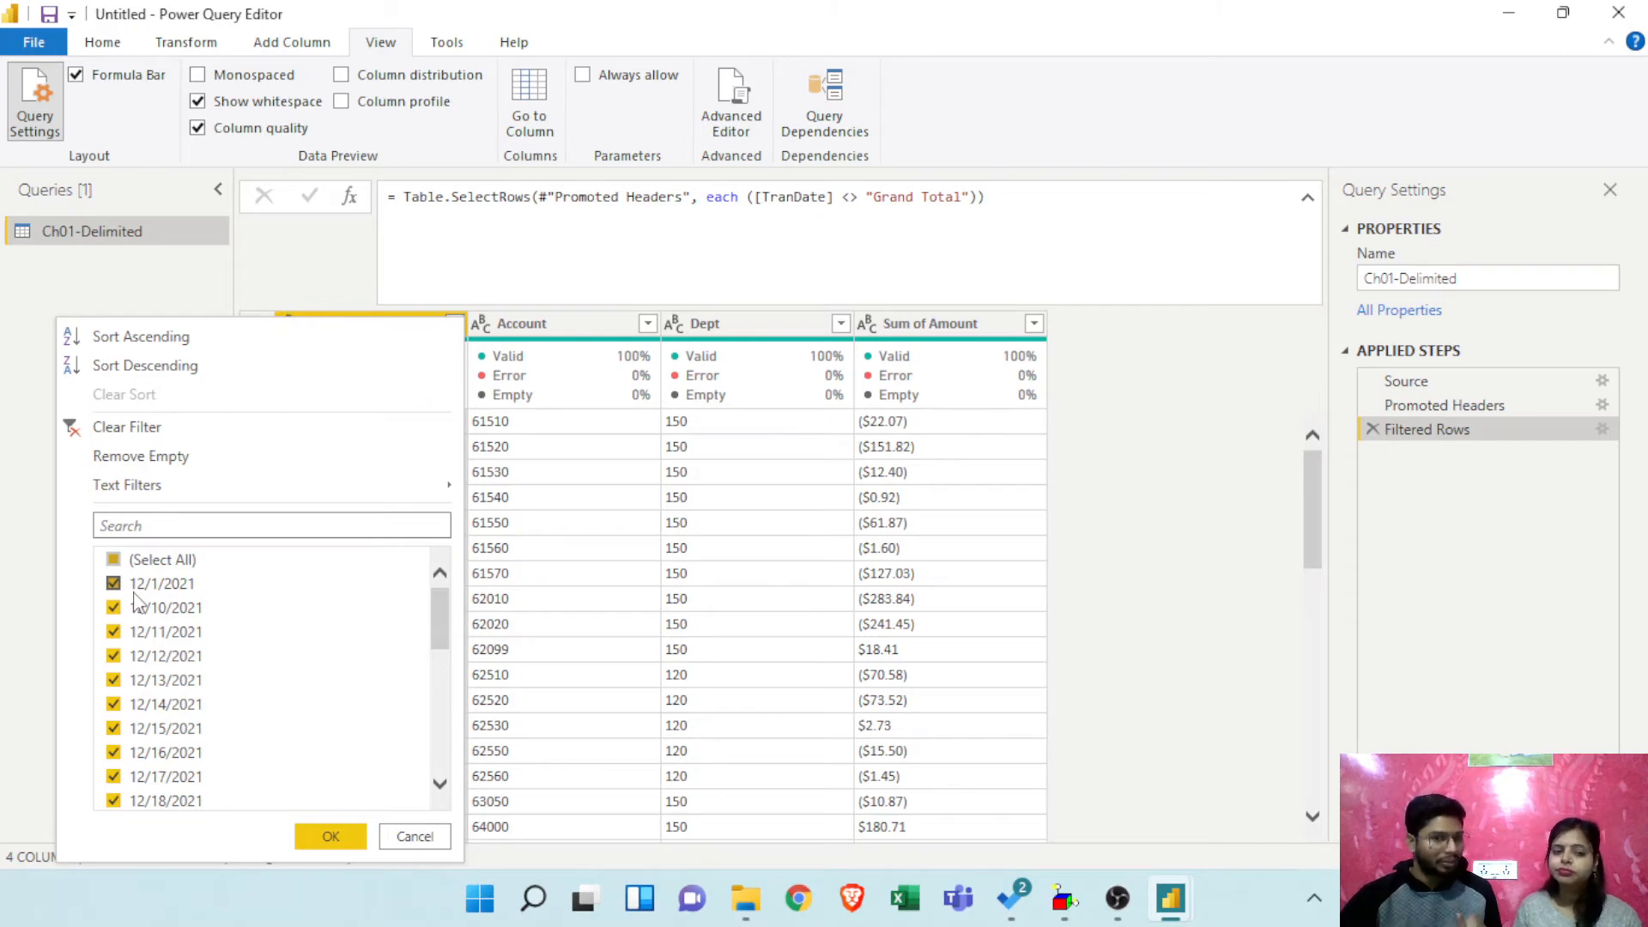
scroll(232, 653, down, 1)
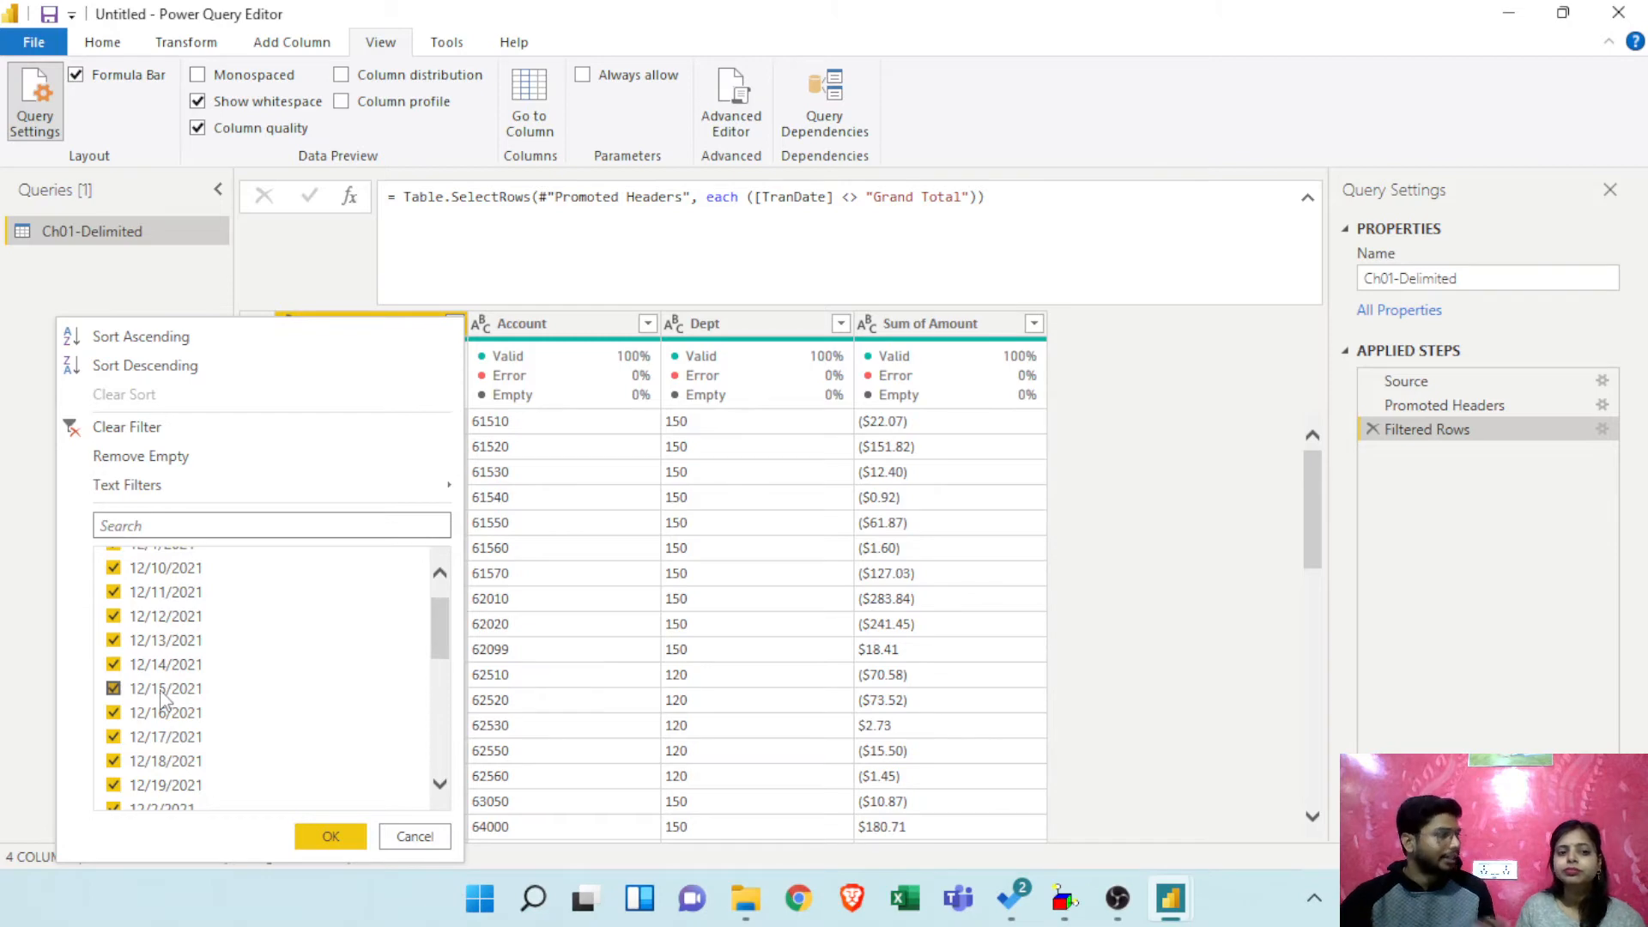
scroll(163, 699, up, 1)
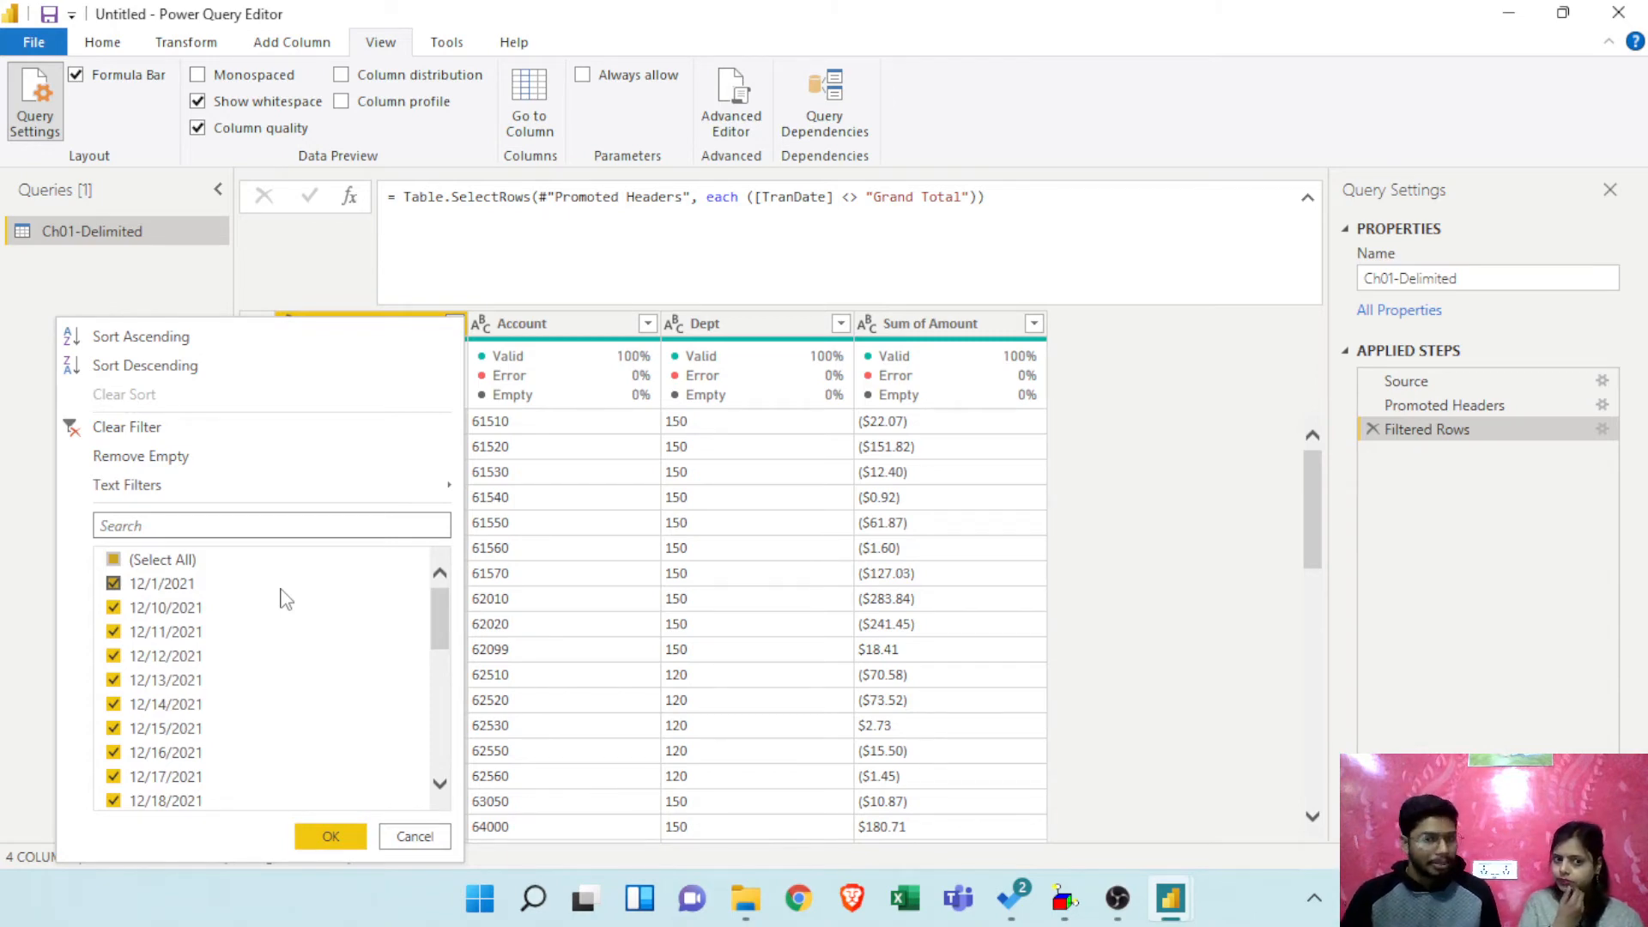
click(1258, 546)
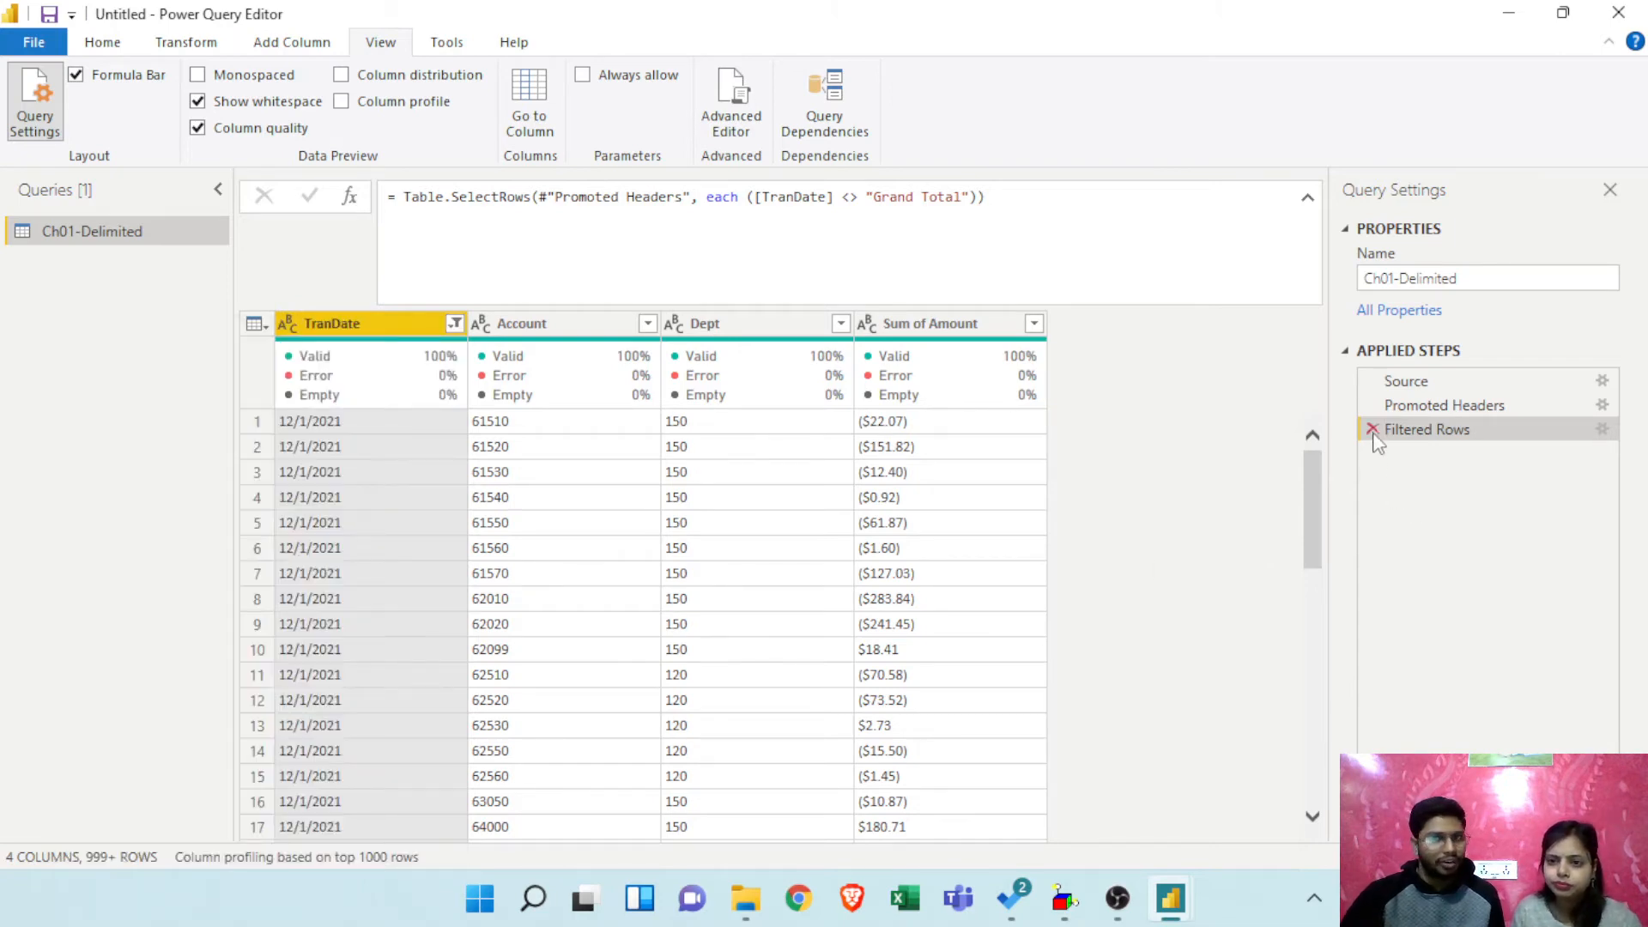
Step: Start a locale-based type change on the TranDate column and choose Date as the data type
click(287, 327)
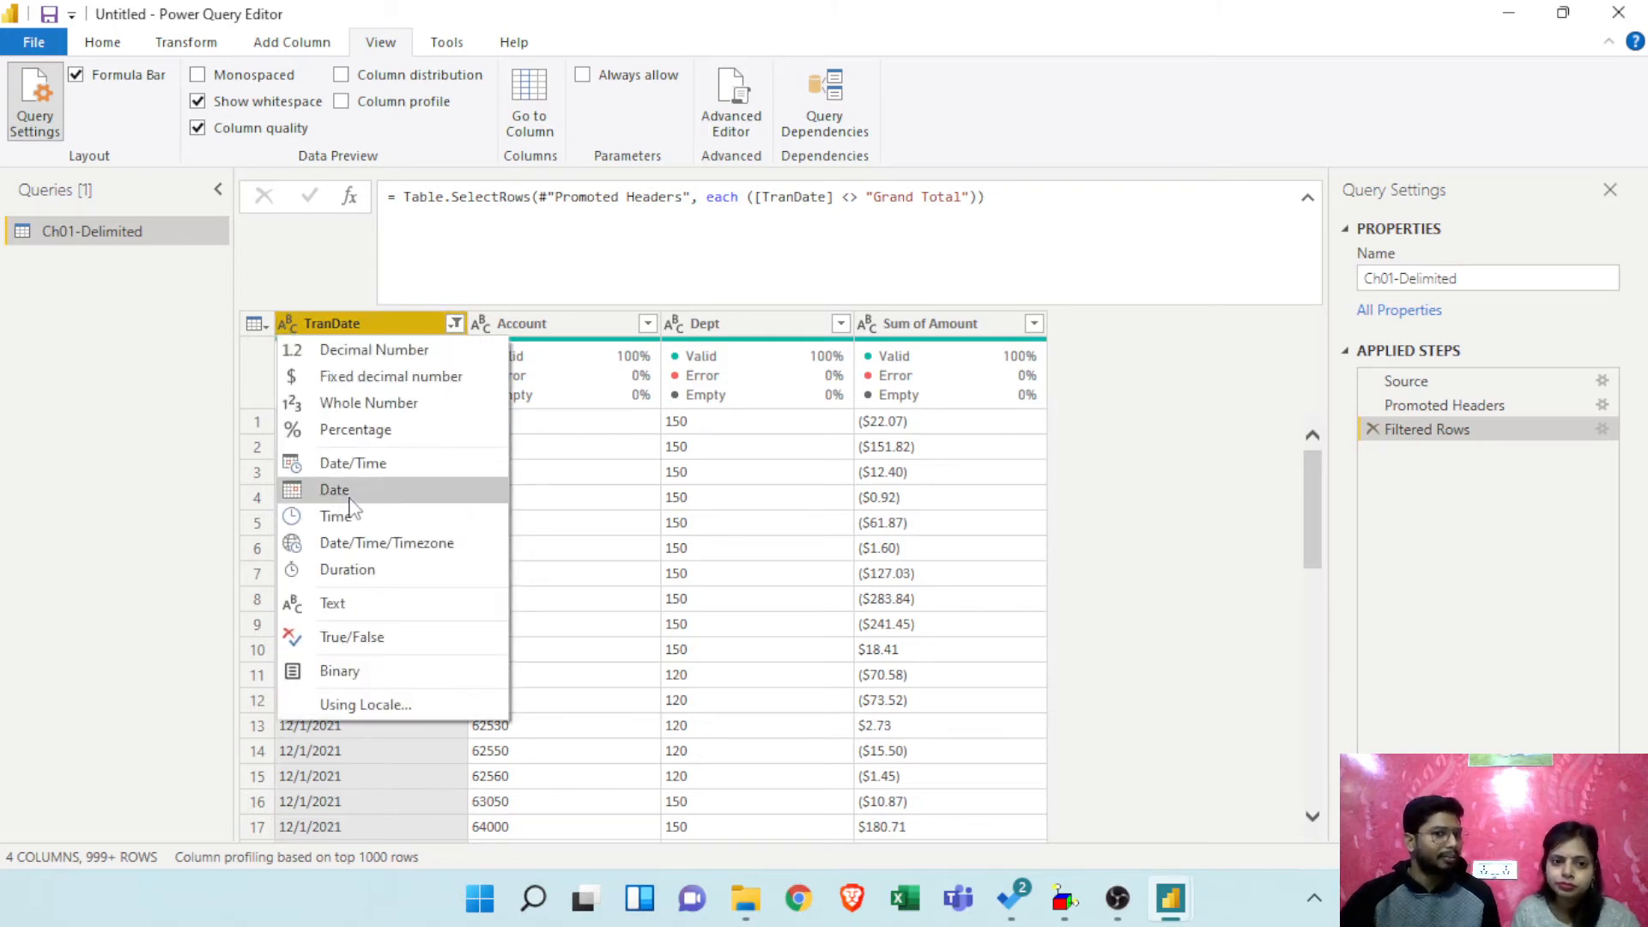
click(379, 706)
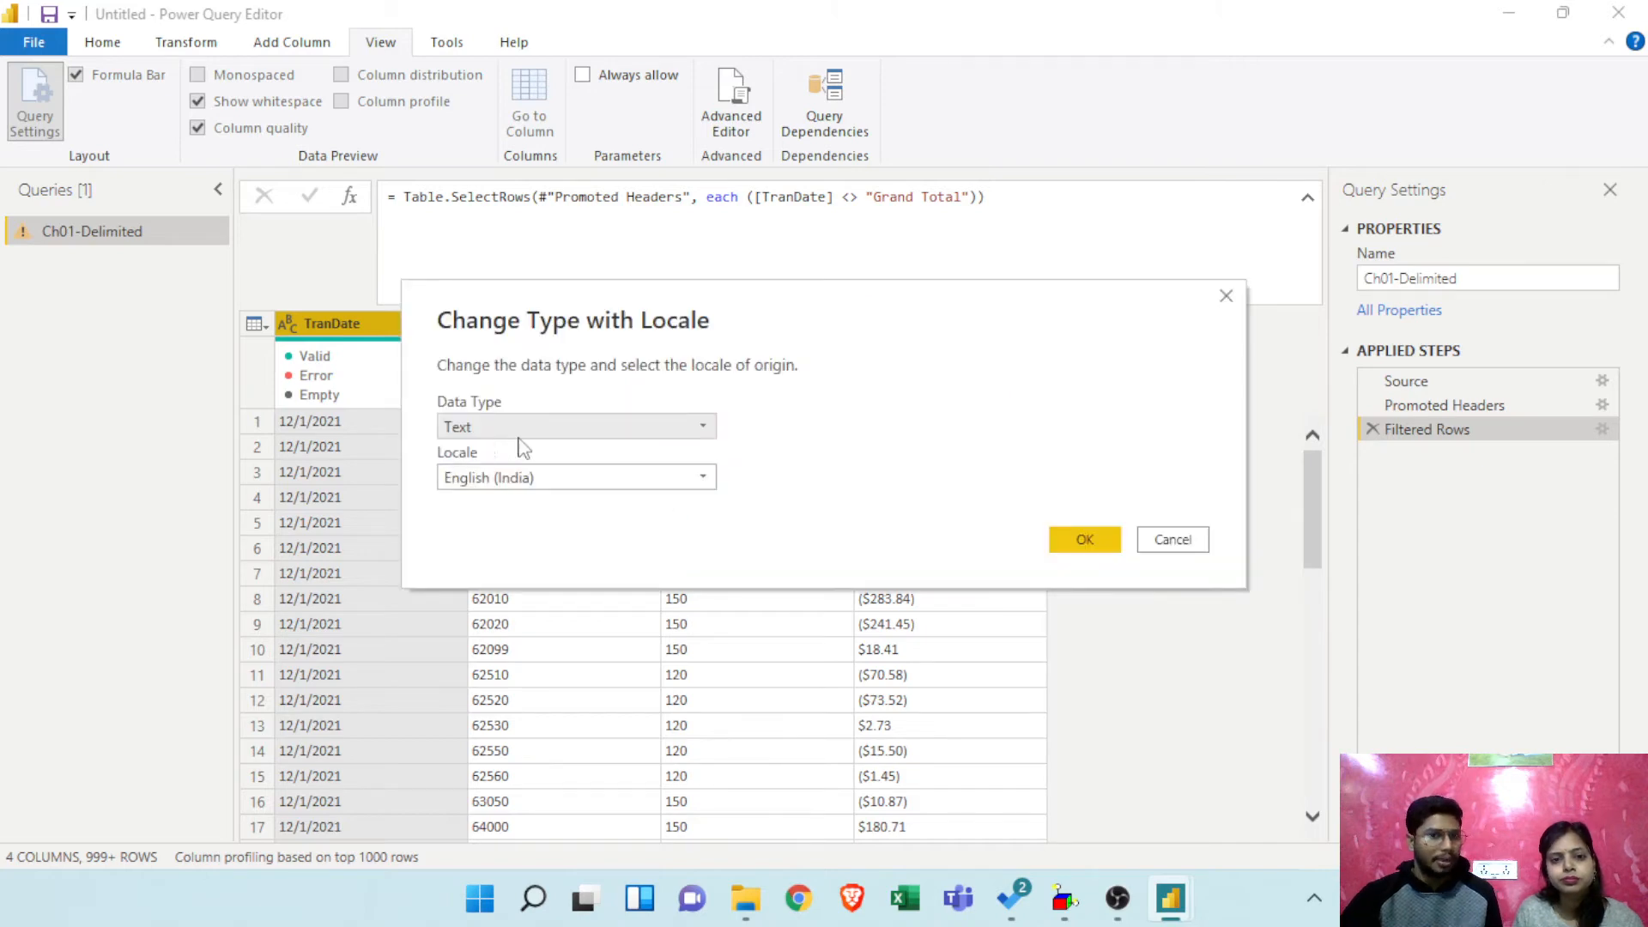
click(564, 430)
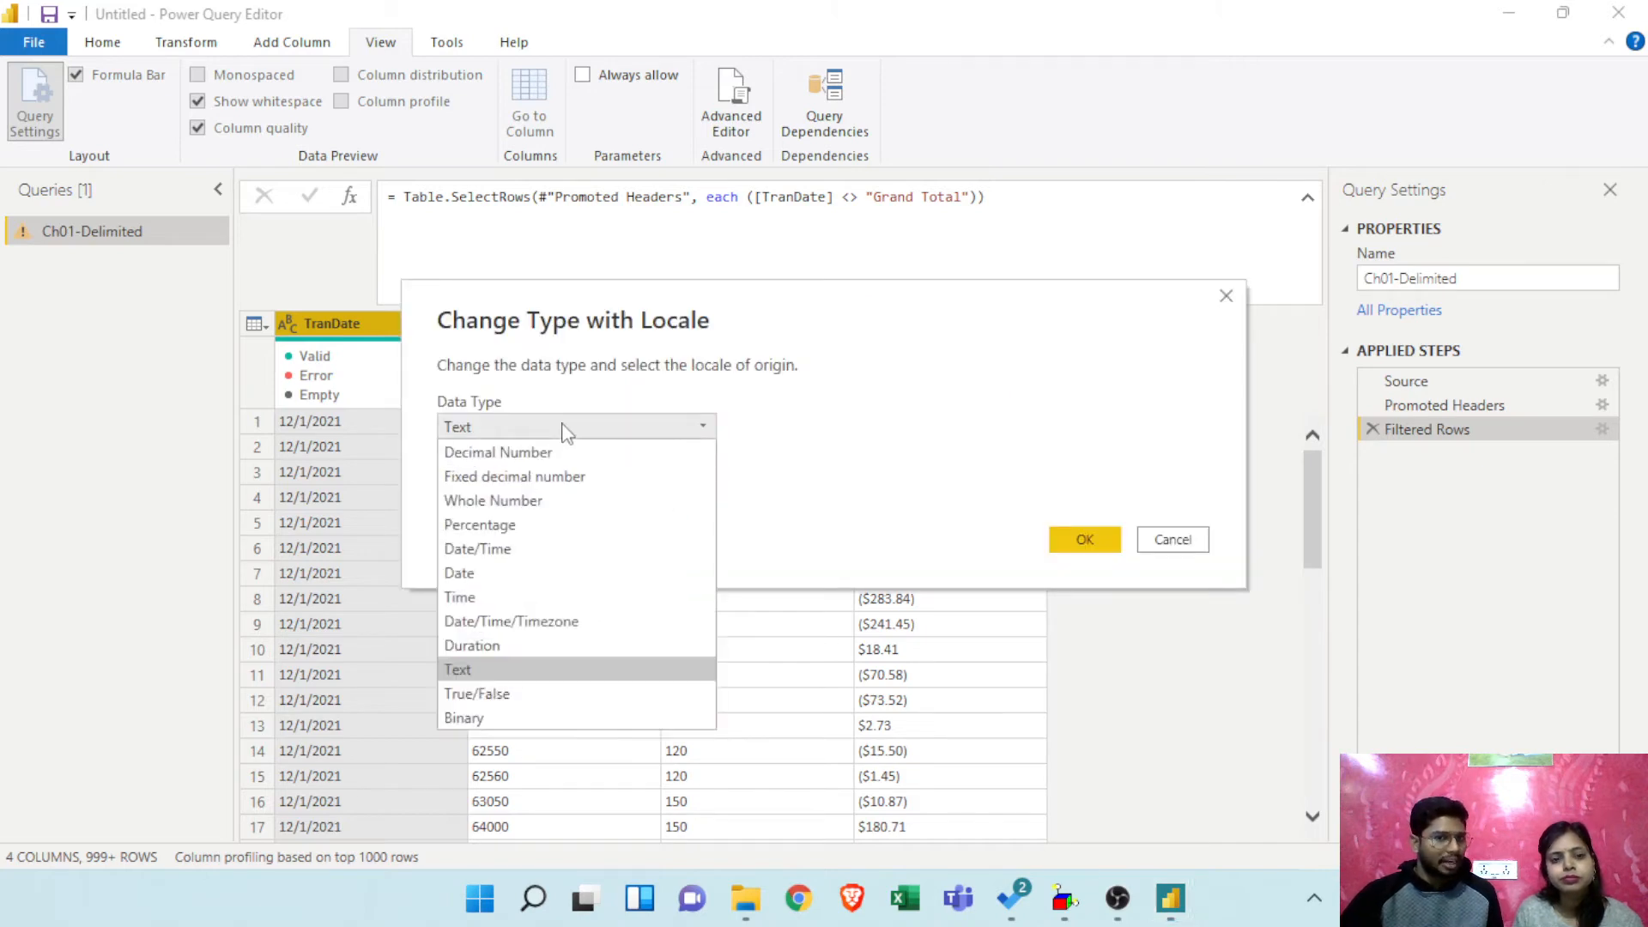
click(498, 573)
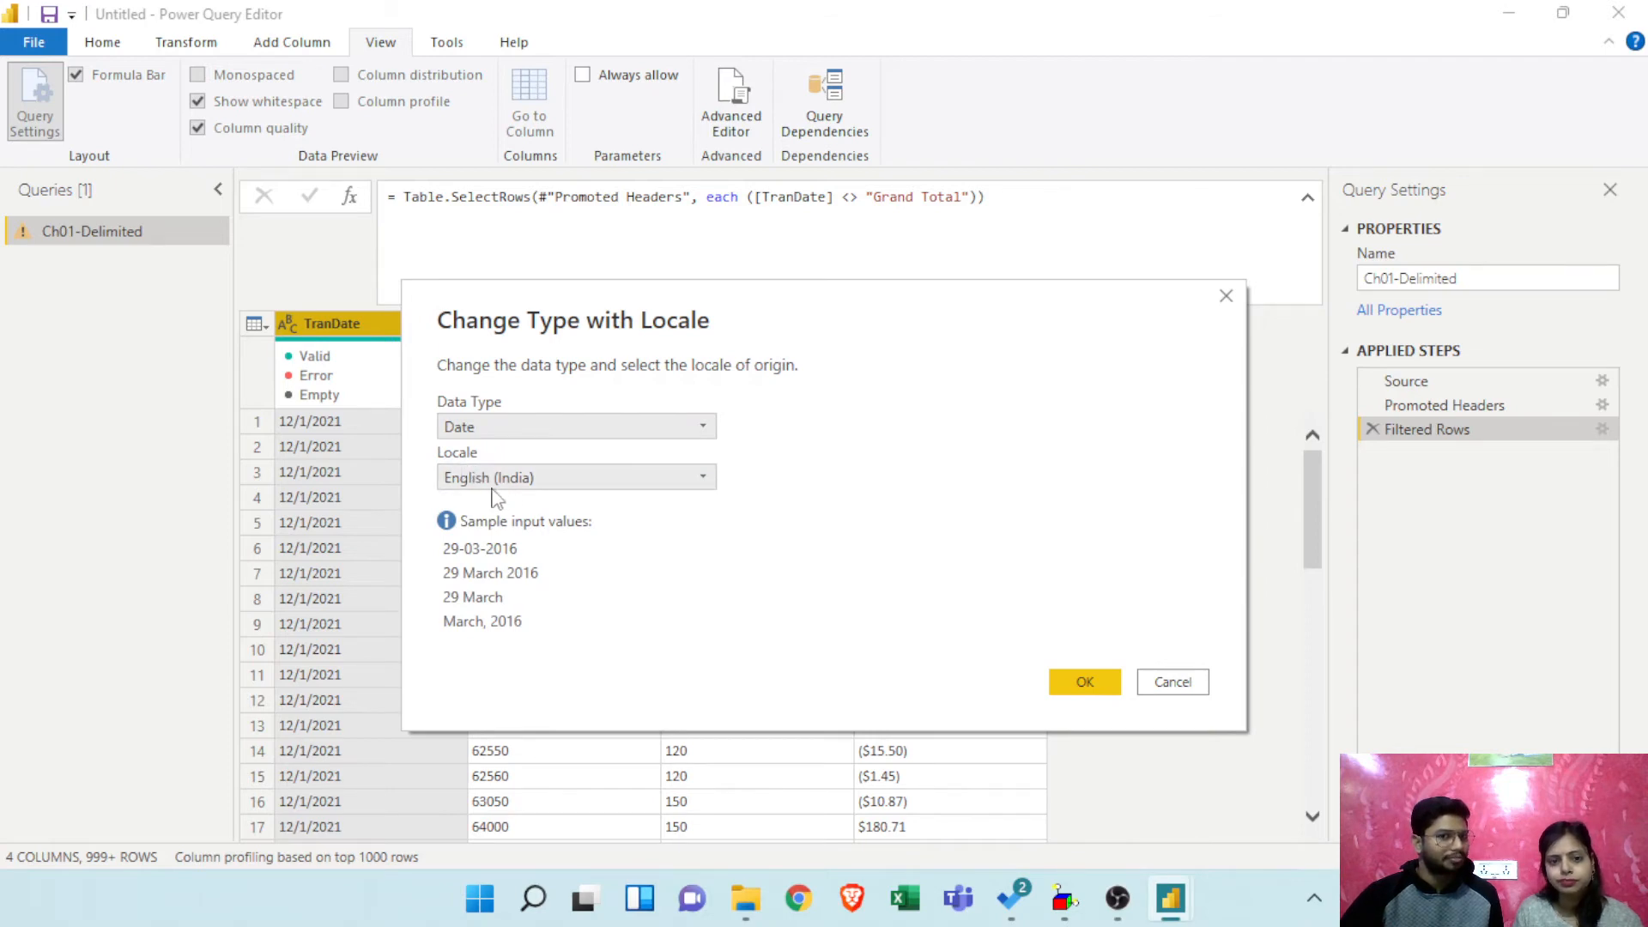
Step: Set the locale of origin to English (United States) and apply the type change to TranDate
click(591, 479)
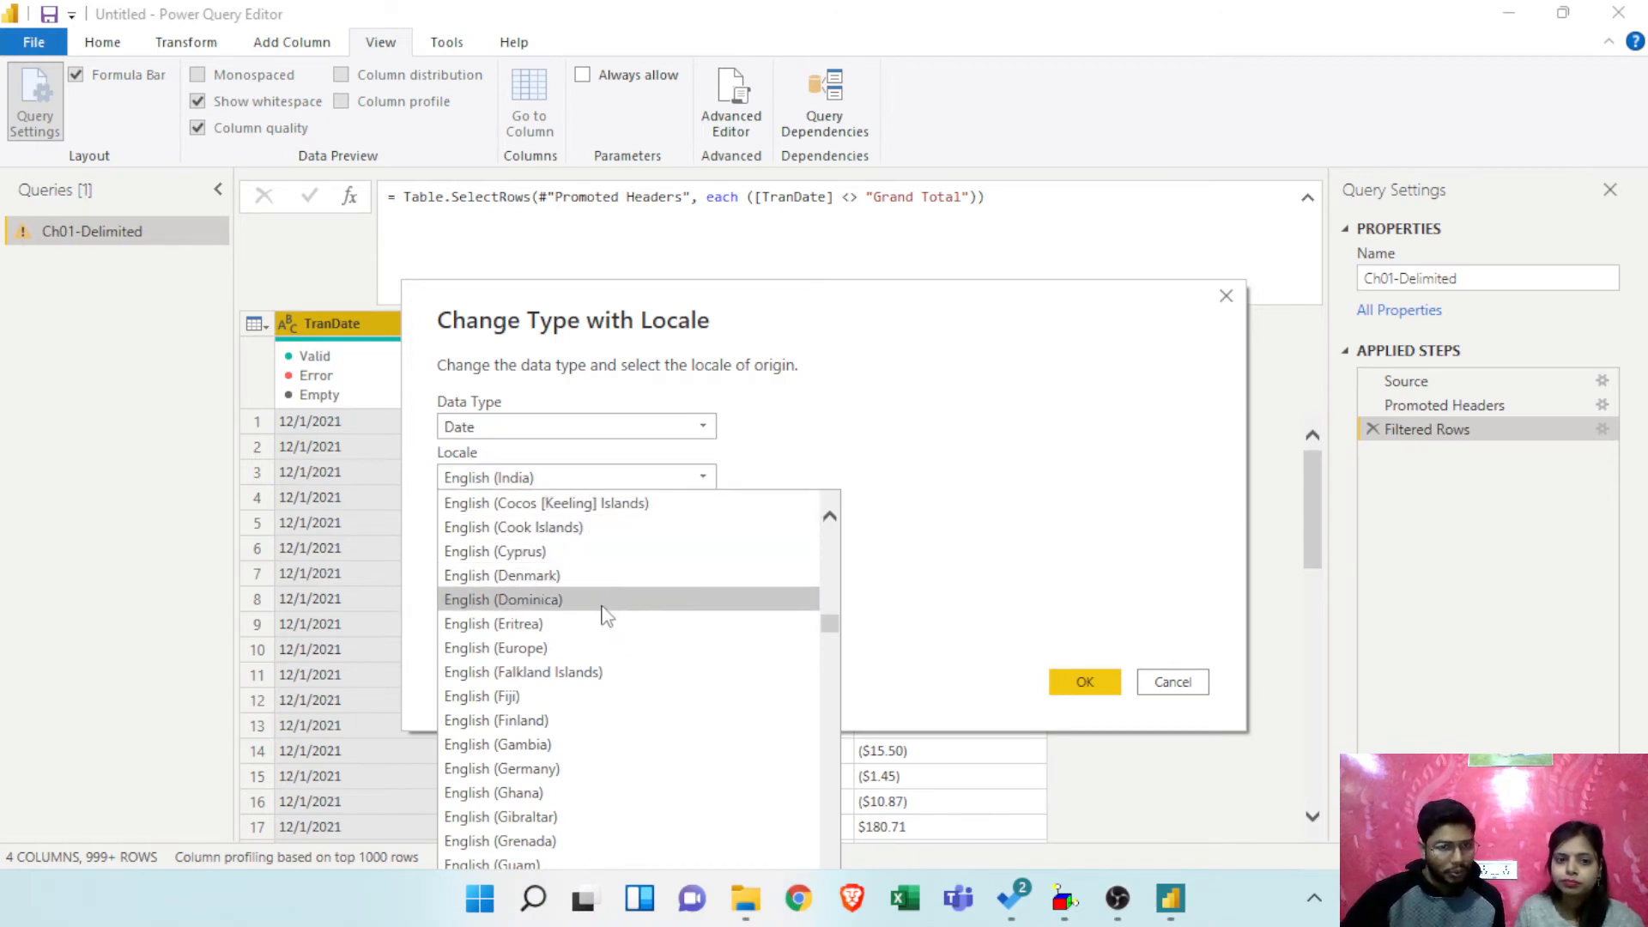
scroll(606, 616, down, 3)
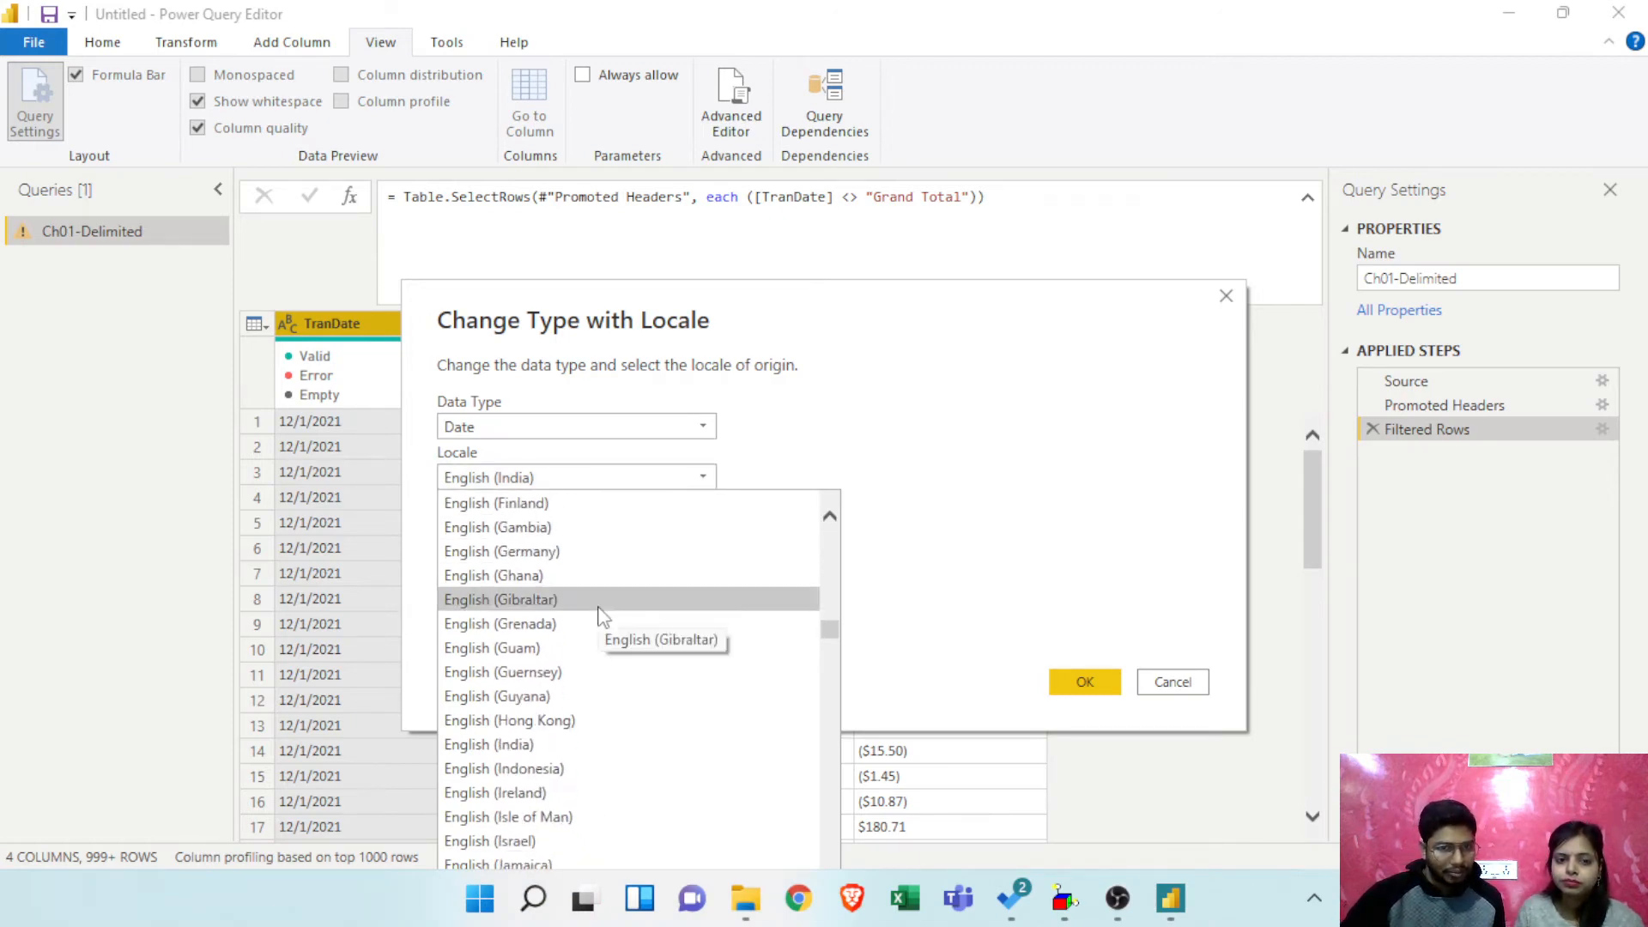
scroll(603, 615, down, 1)
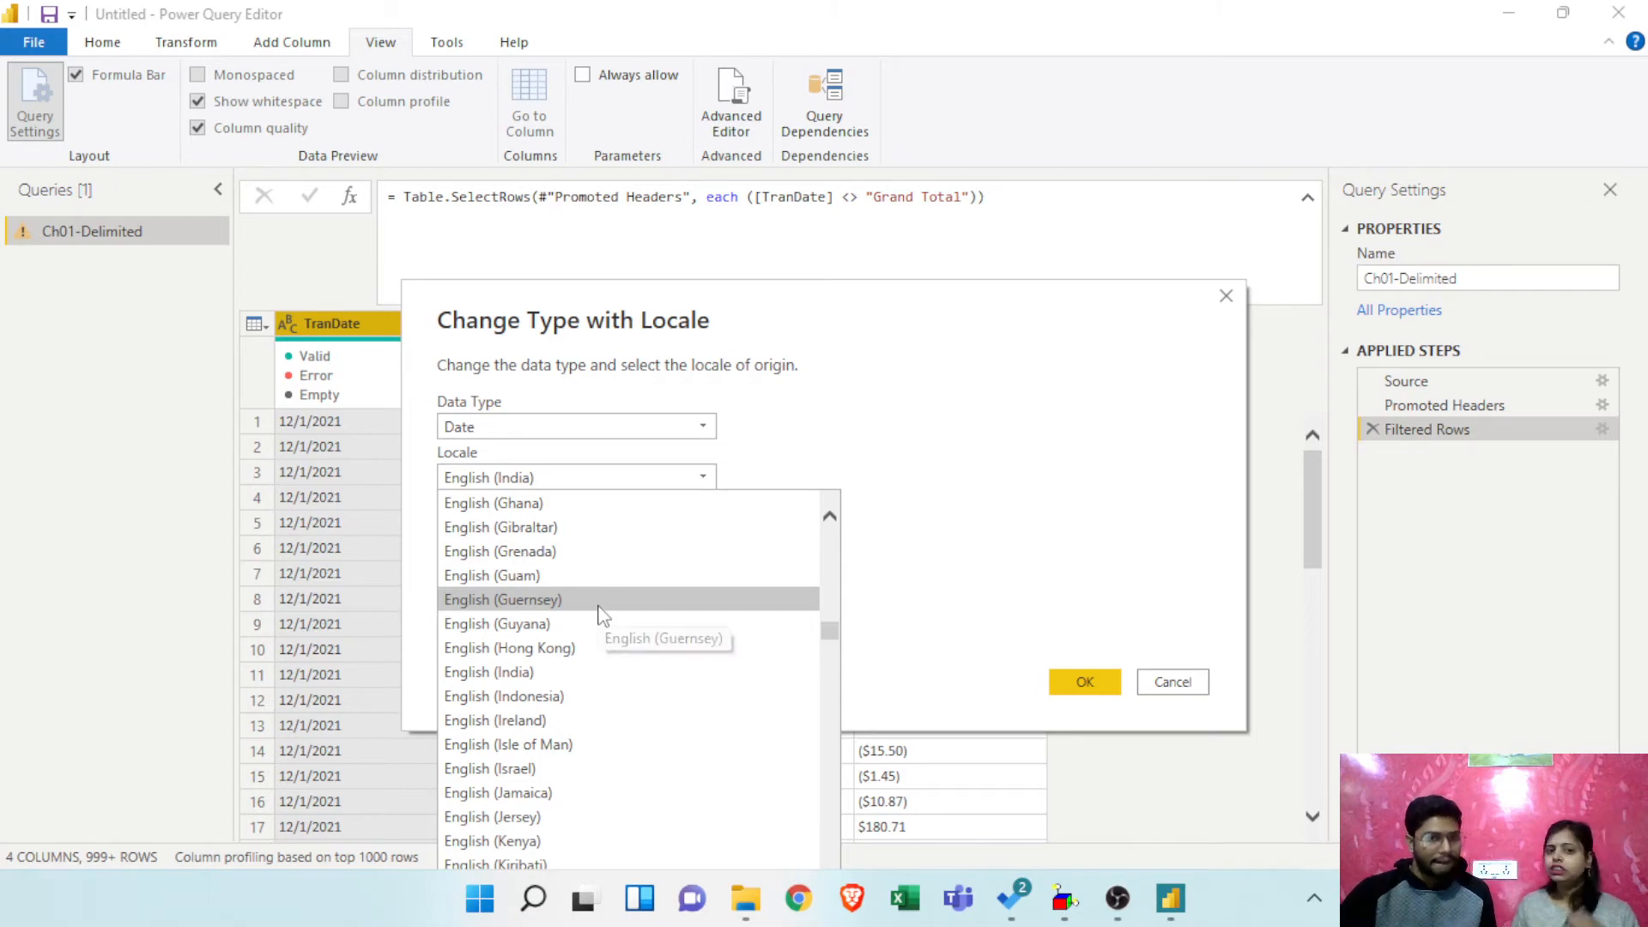
scroll(599, 625, down, 1)
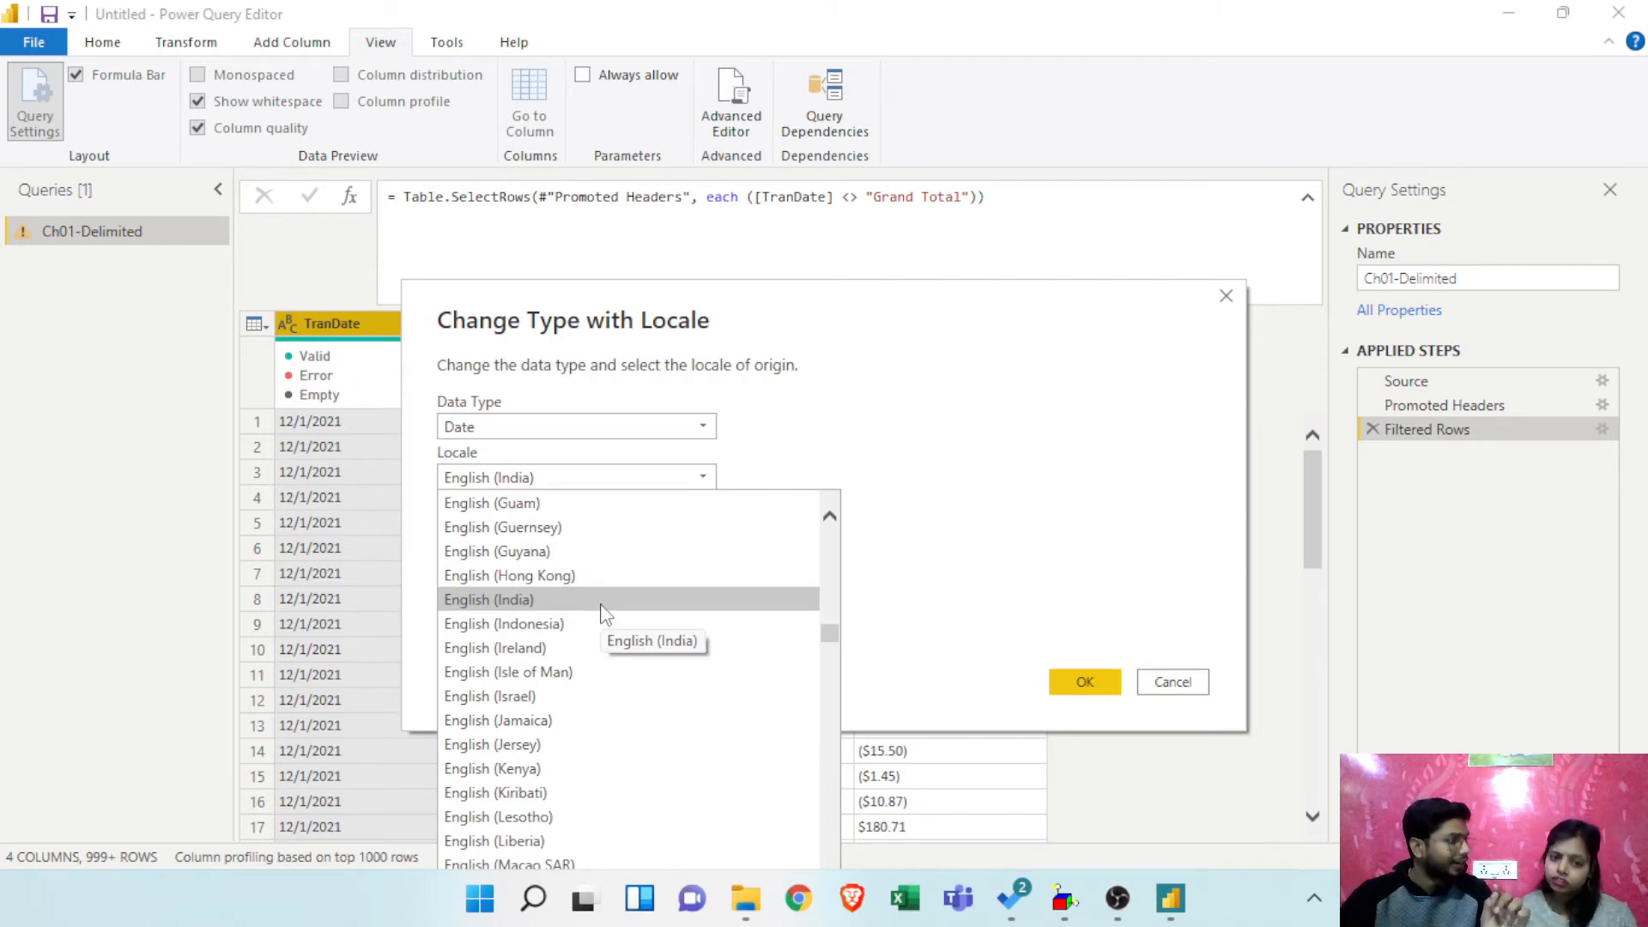
scroll(603, 613, down, 4)
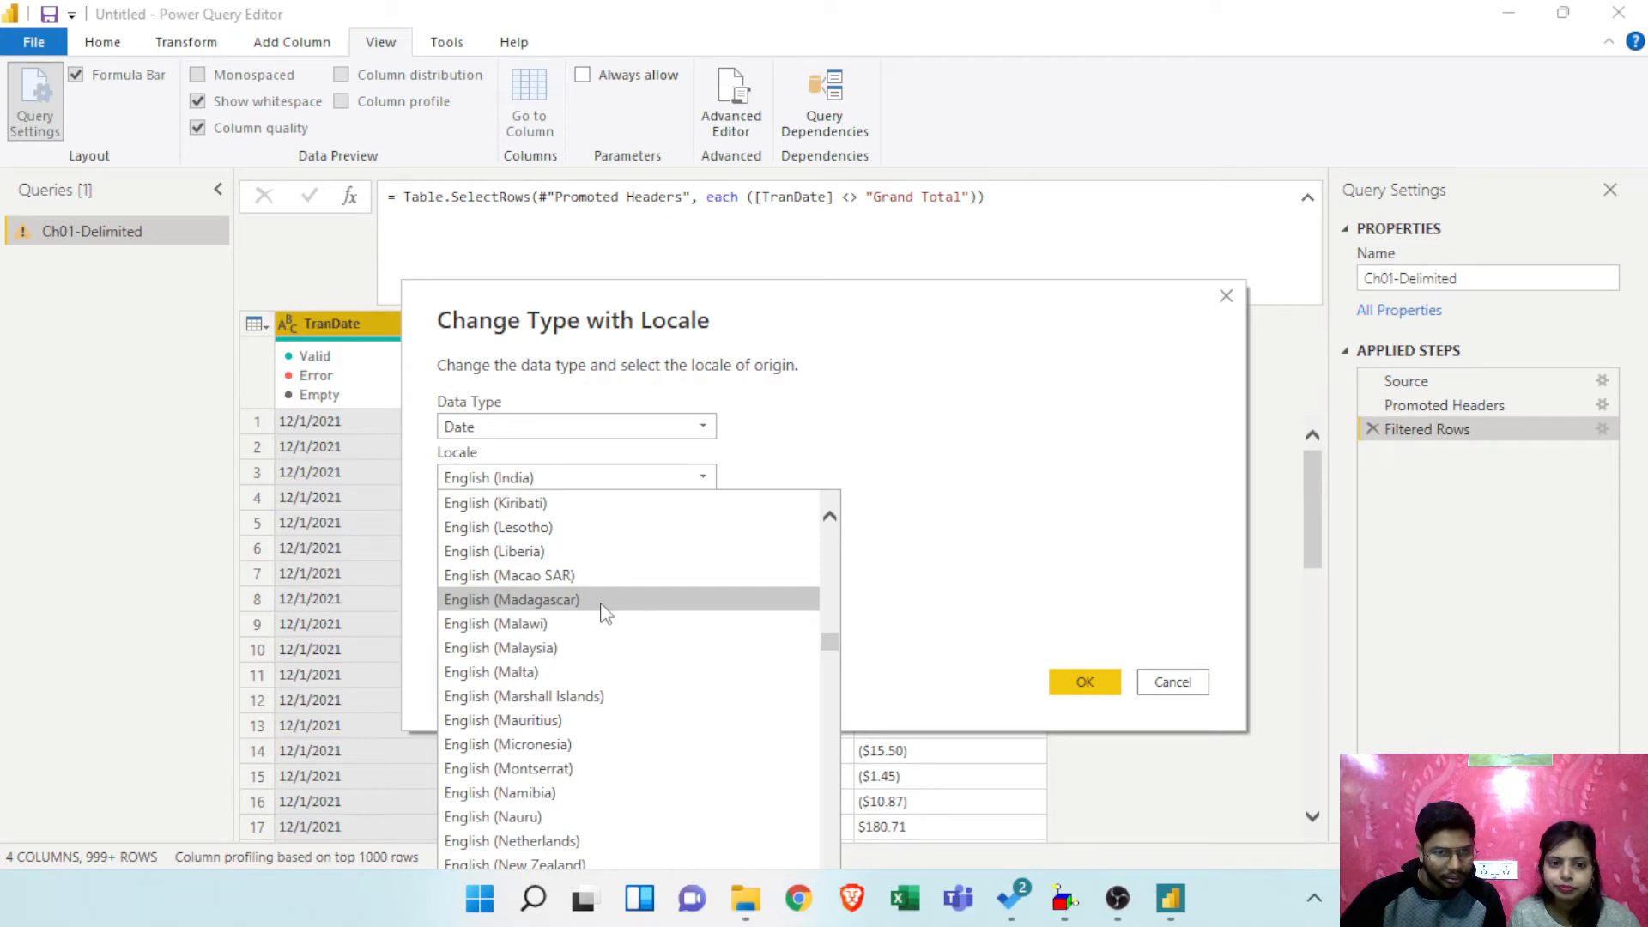
scroll(603, 613, down, 11)
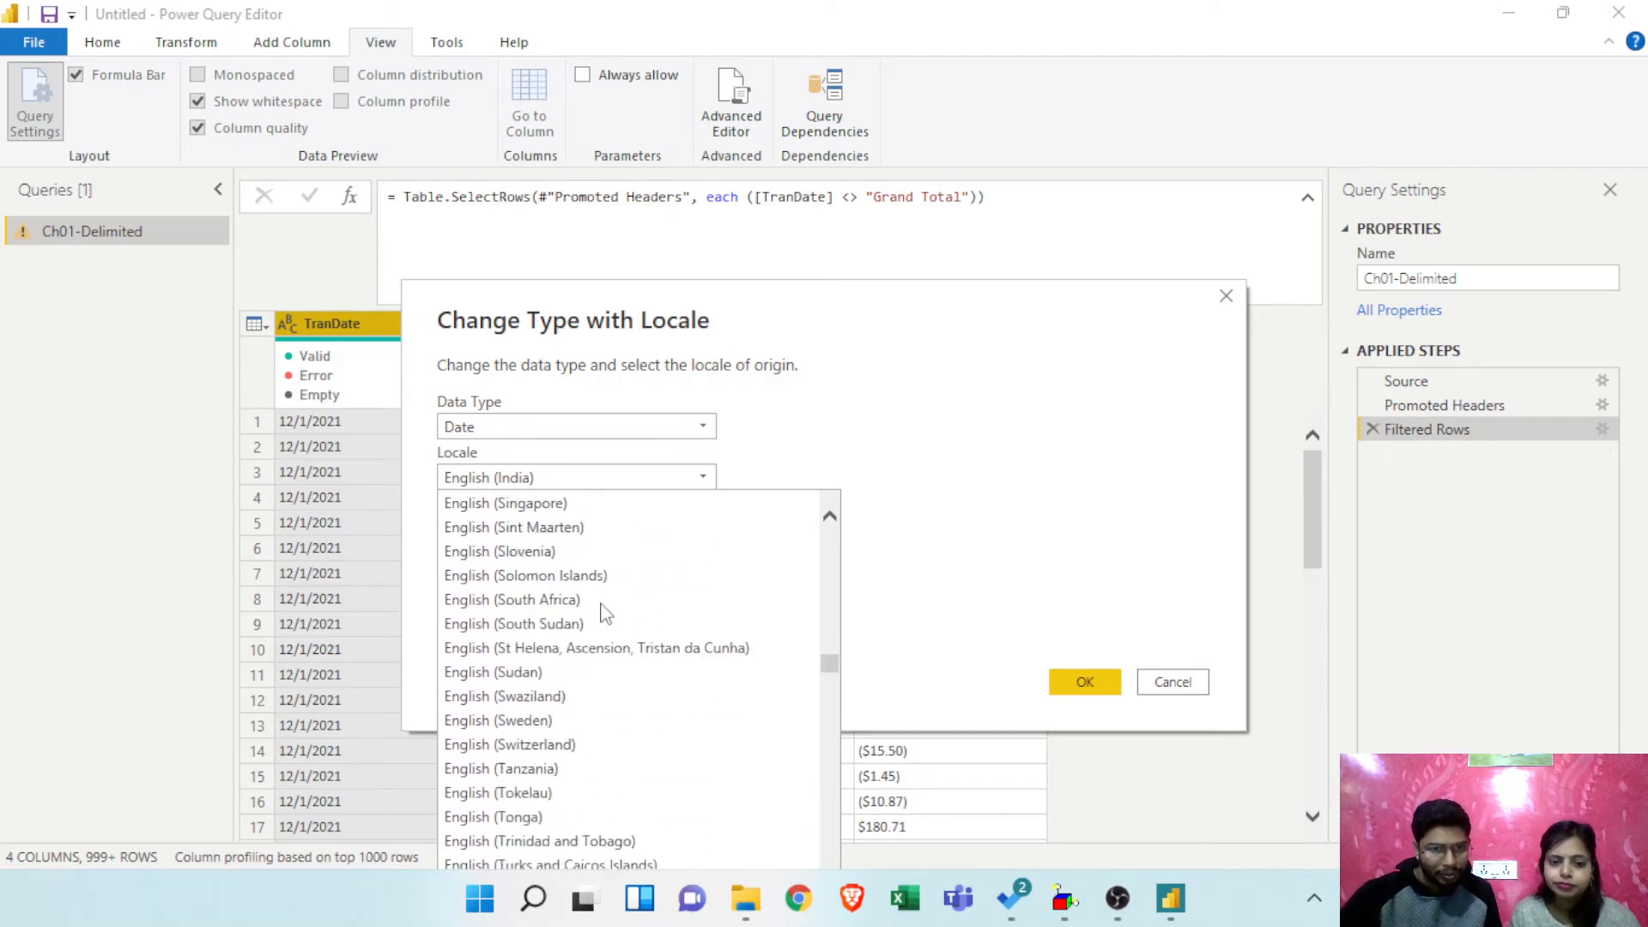
scroll(604, 613, up, 9)
scroll(604, 605, down, 13)
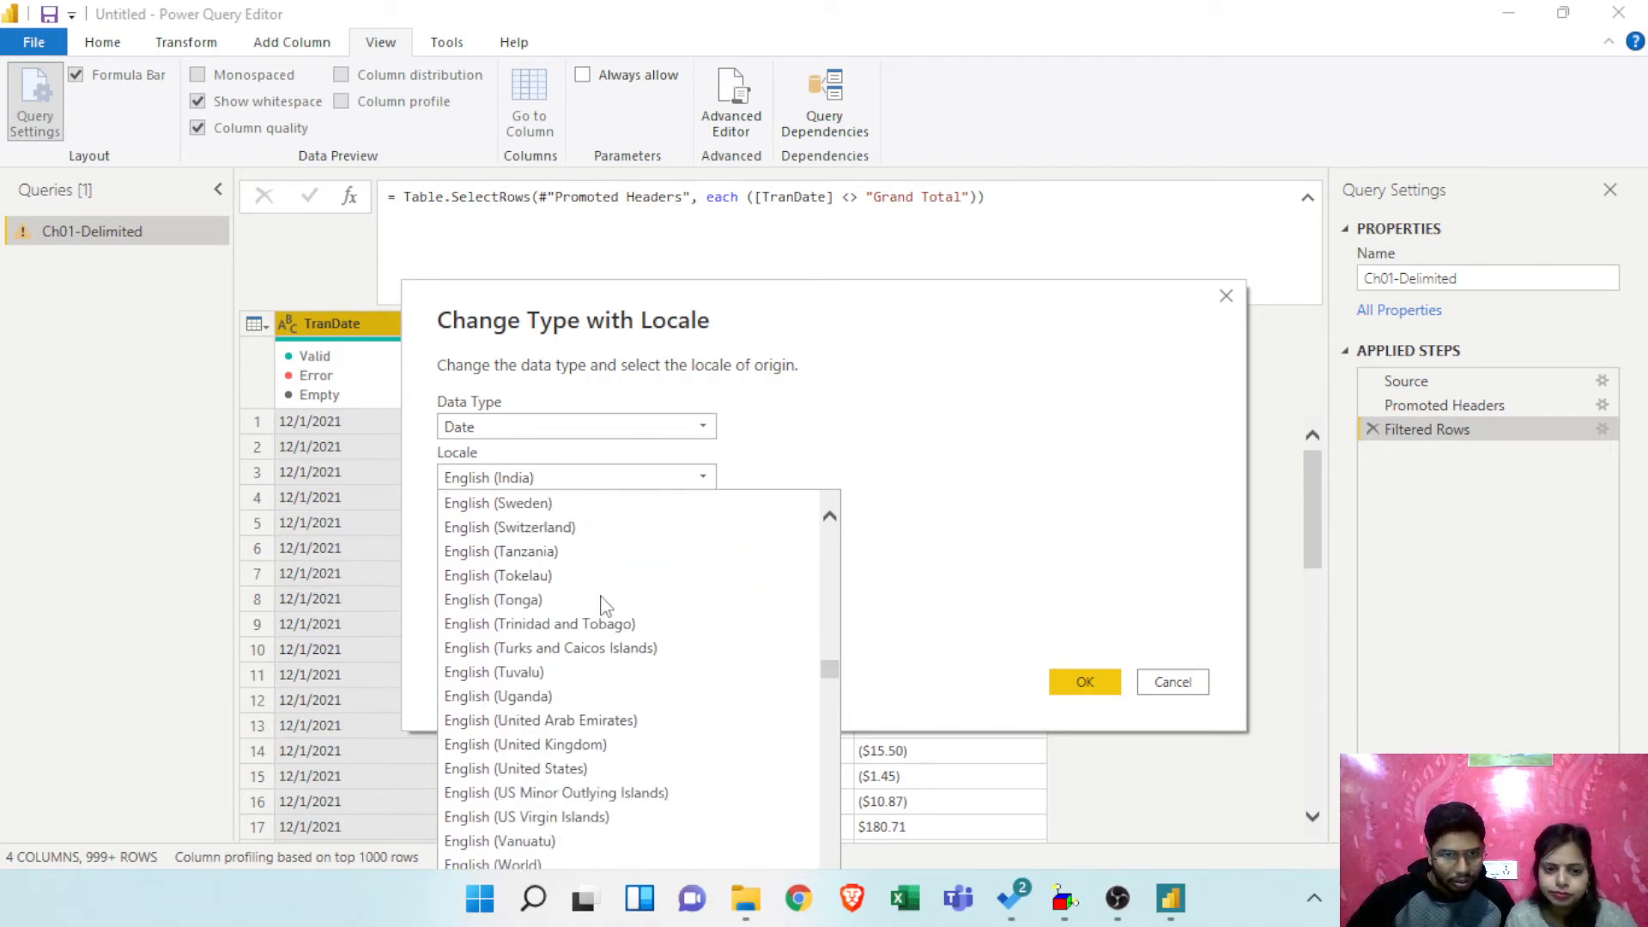
scroll(604, 605, down, 3)
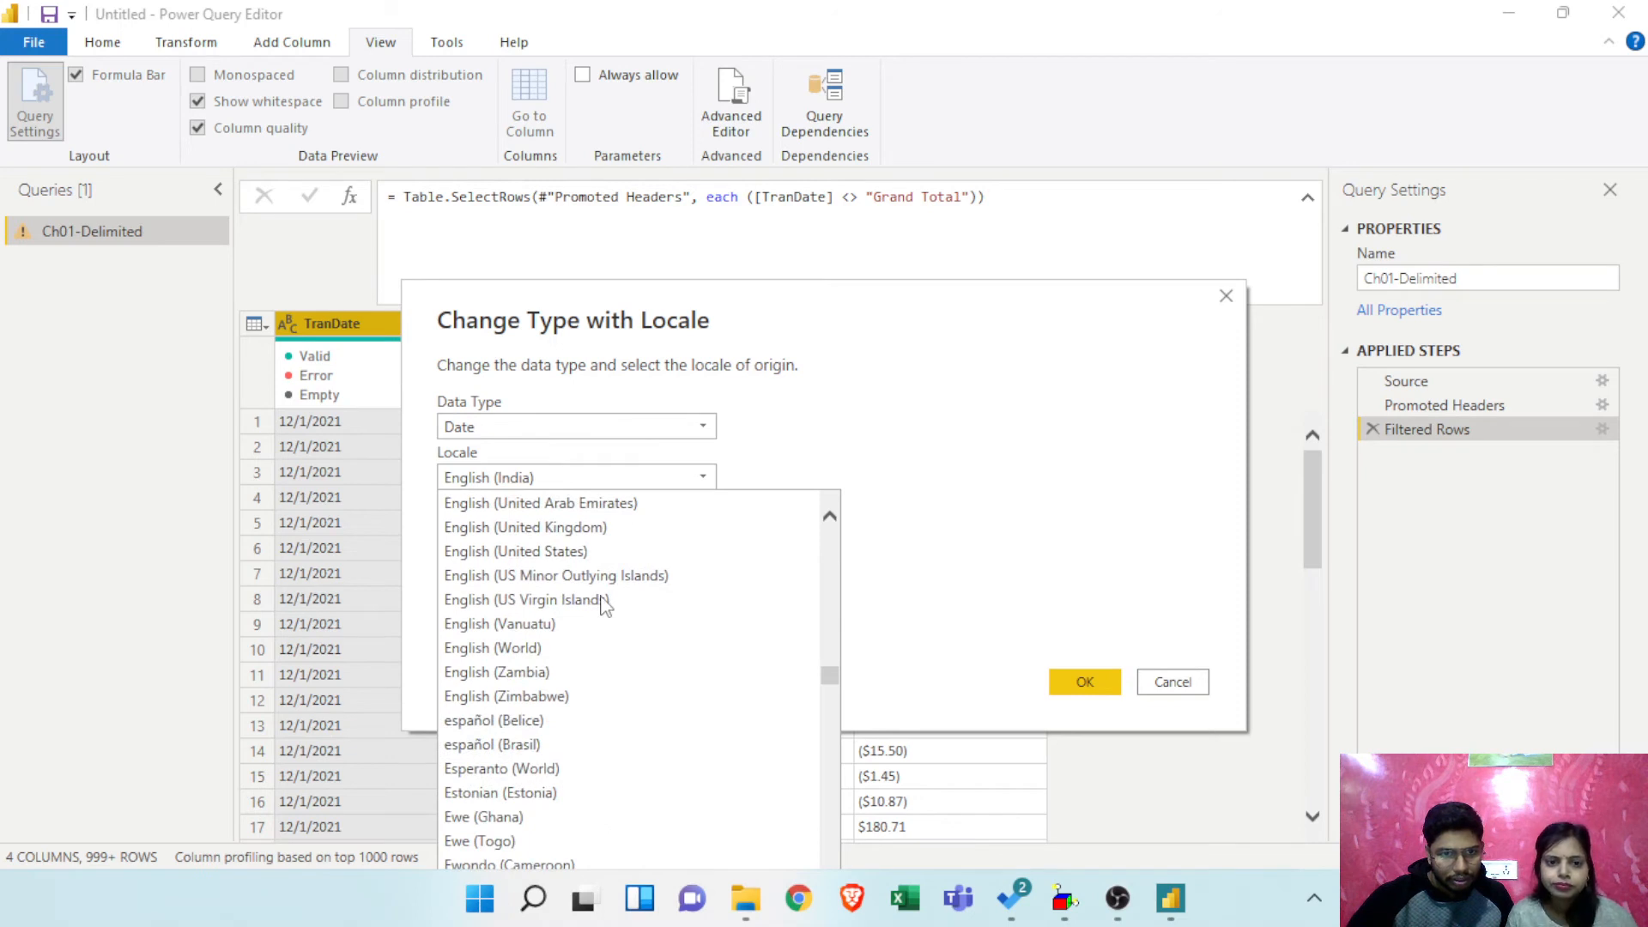
scroll(605, 605, down, 3)
scroll(605, 605, up, 2)
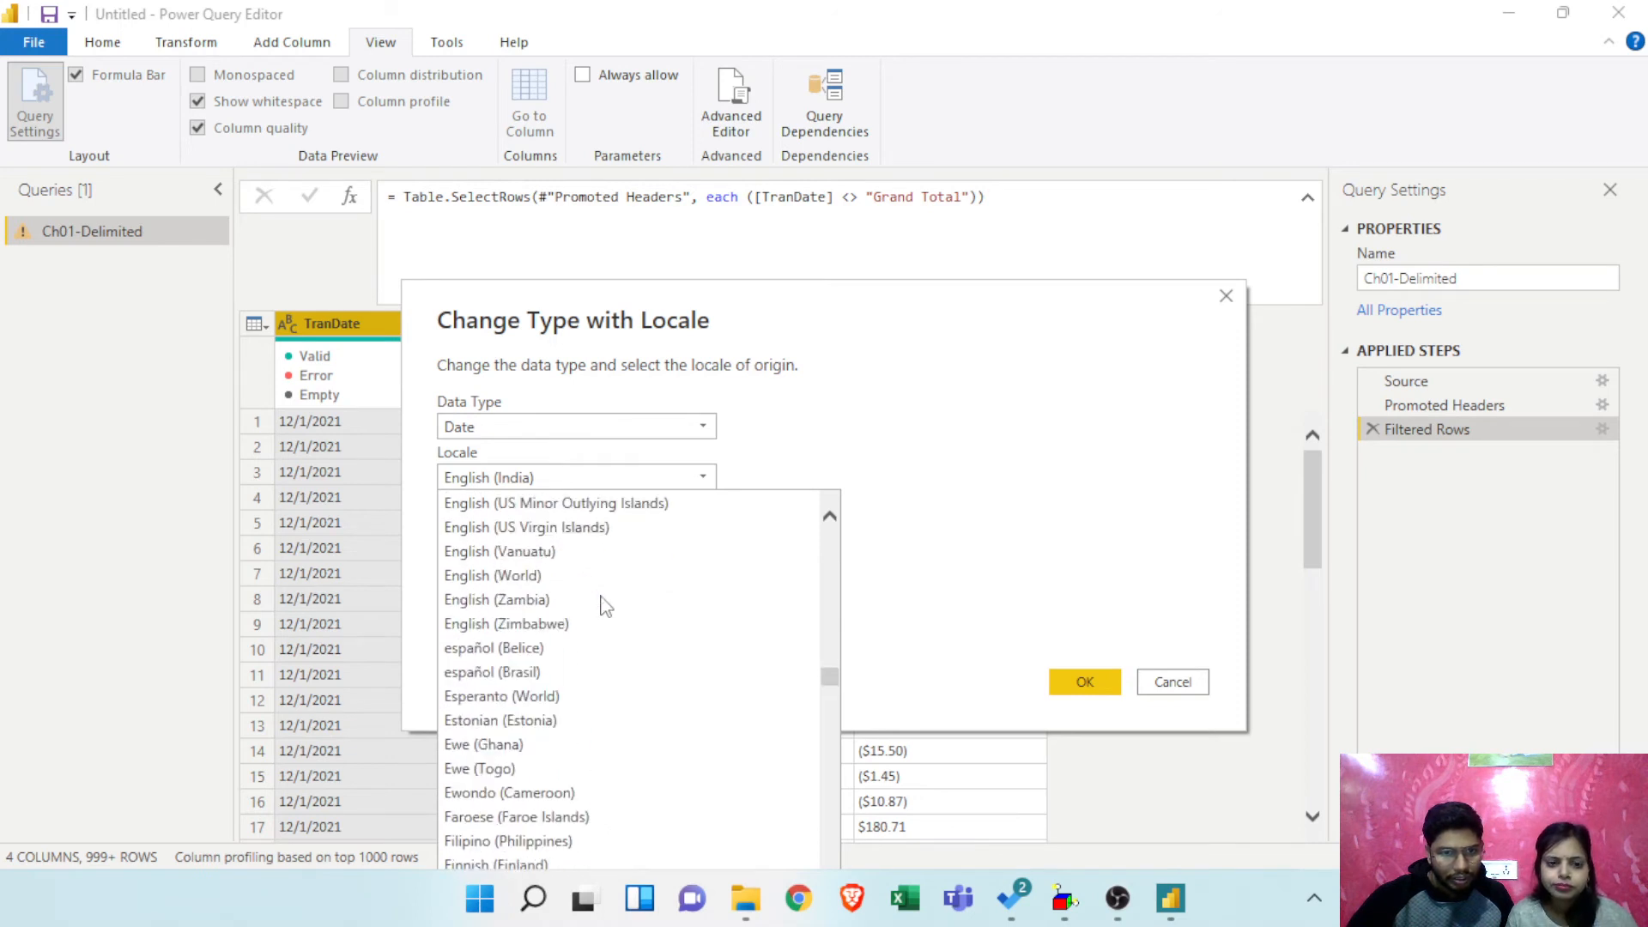
scroll(605, 605, up, 1)
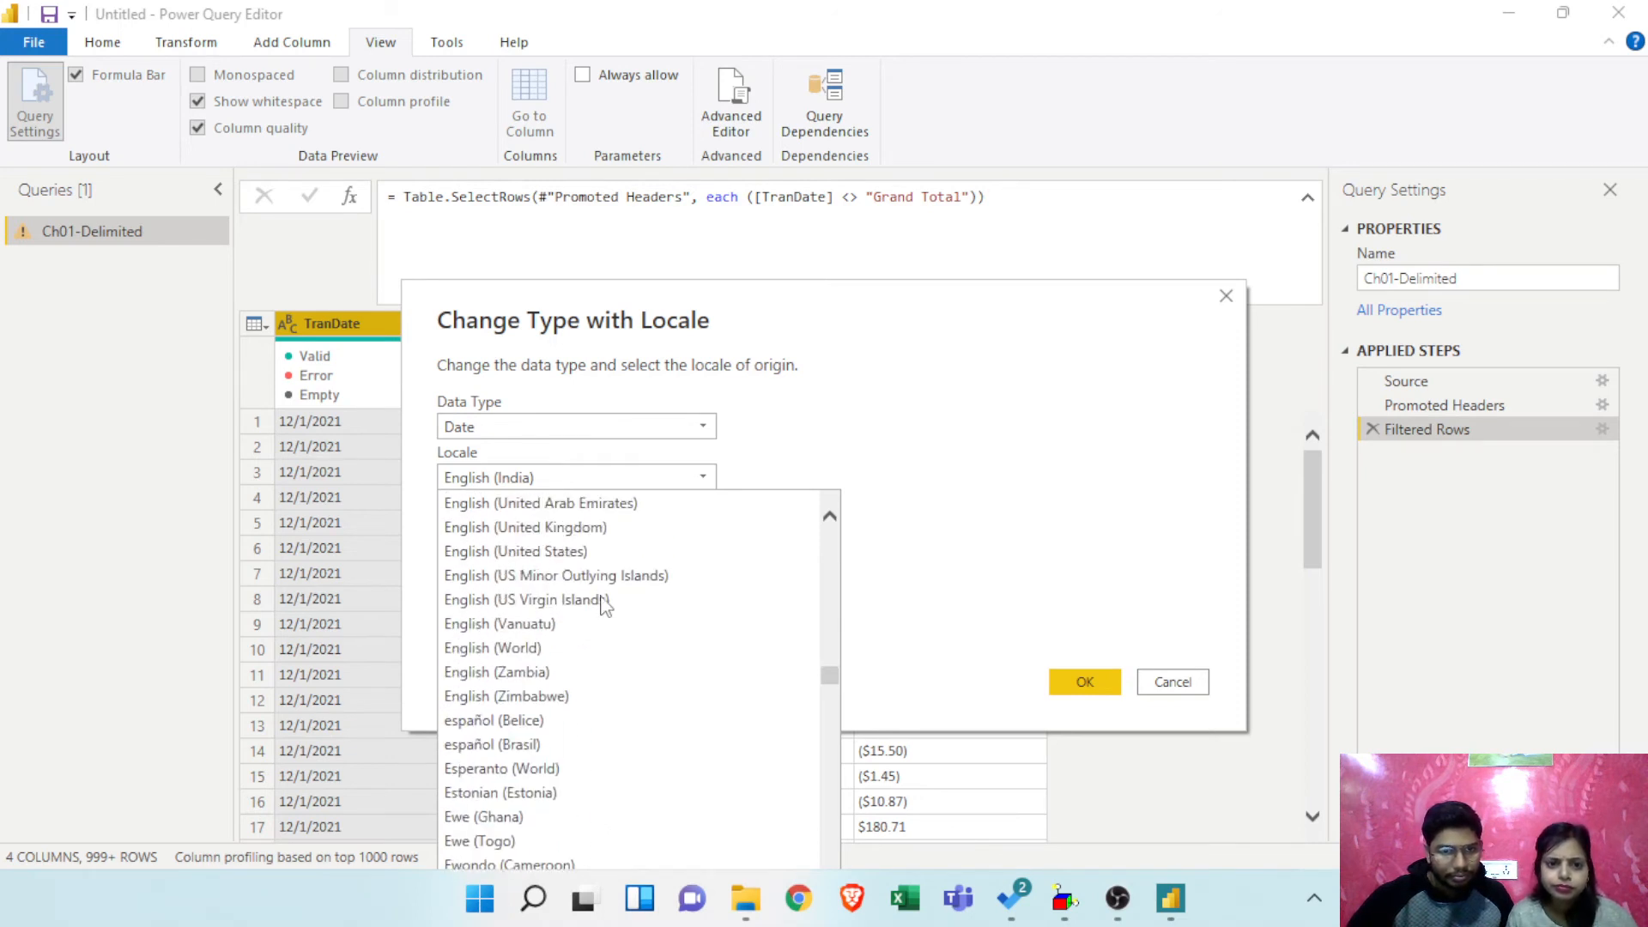
click(518, 557)
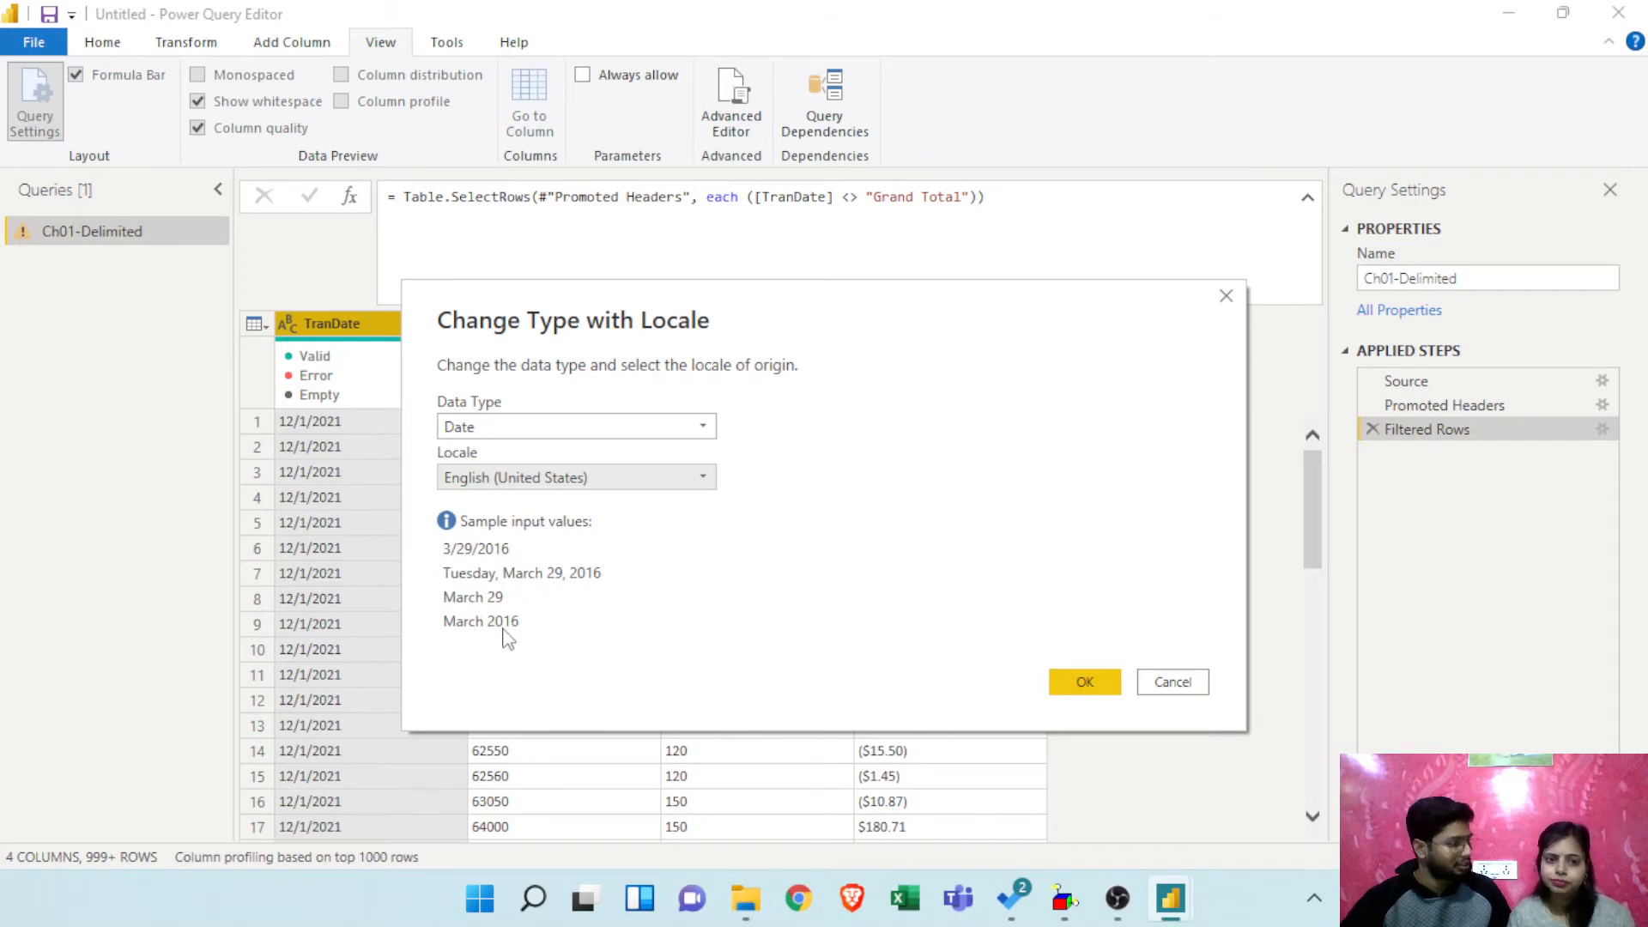
click(1076, 680)
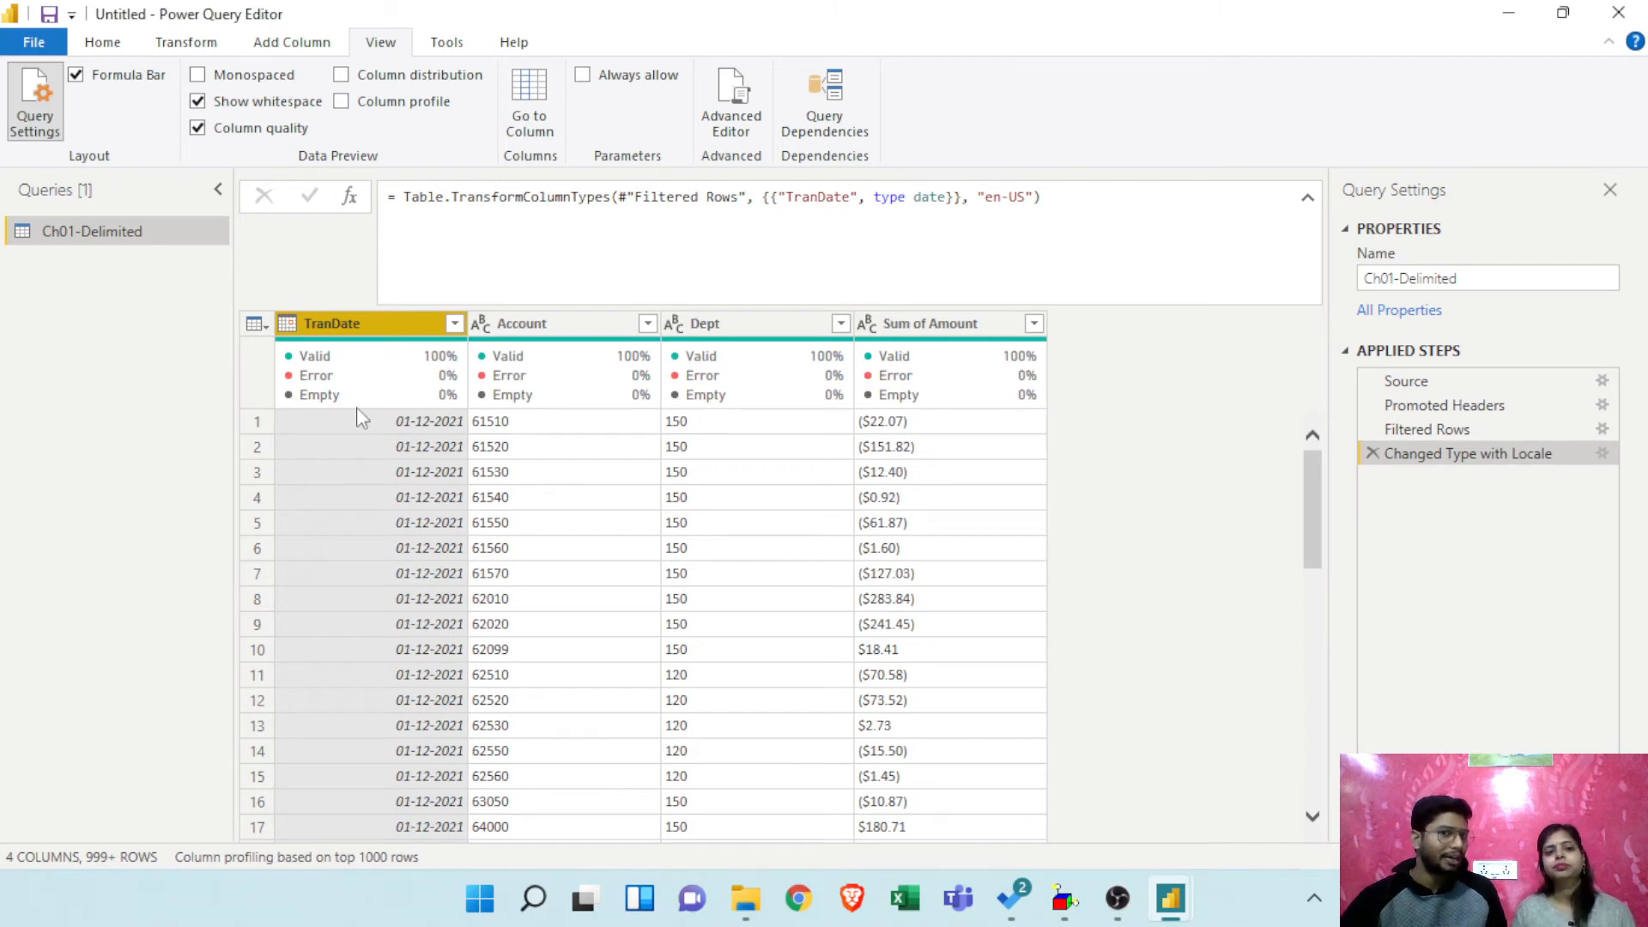
Step: Hide the column quality display and change the Account and Dept columns' types to Whole Number
mouse_move(422, 378)
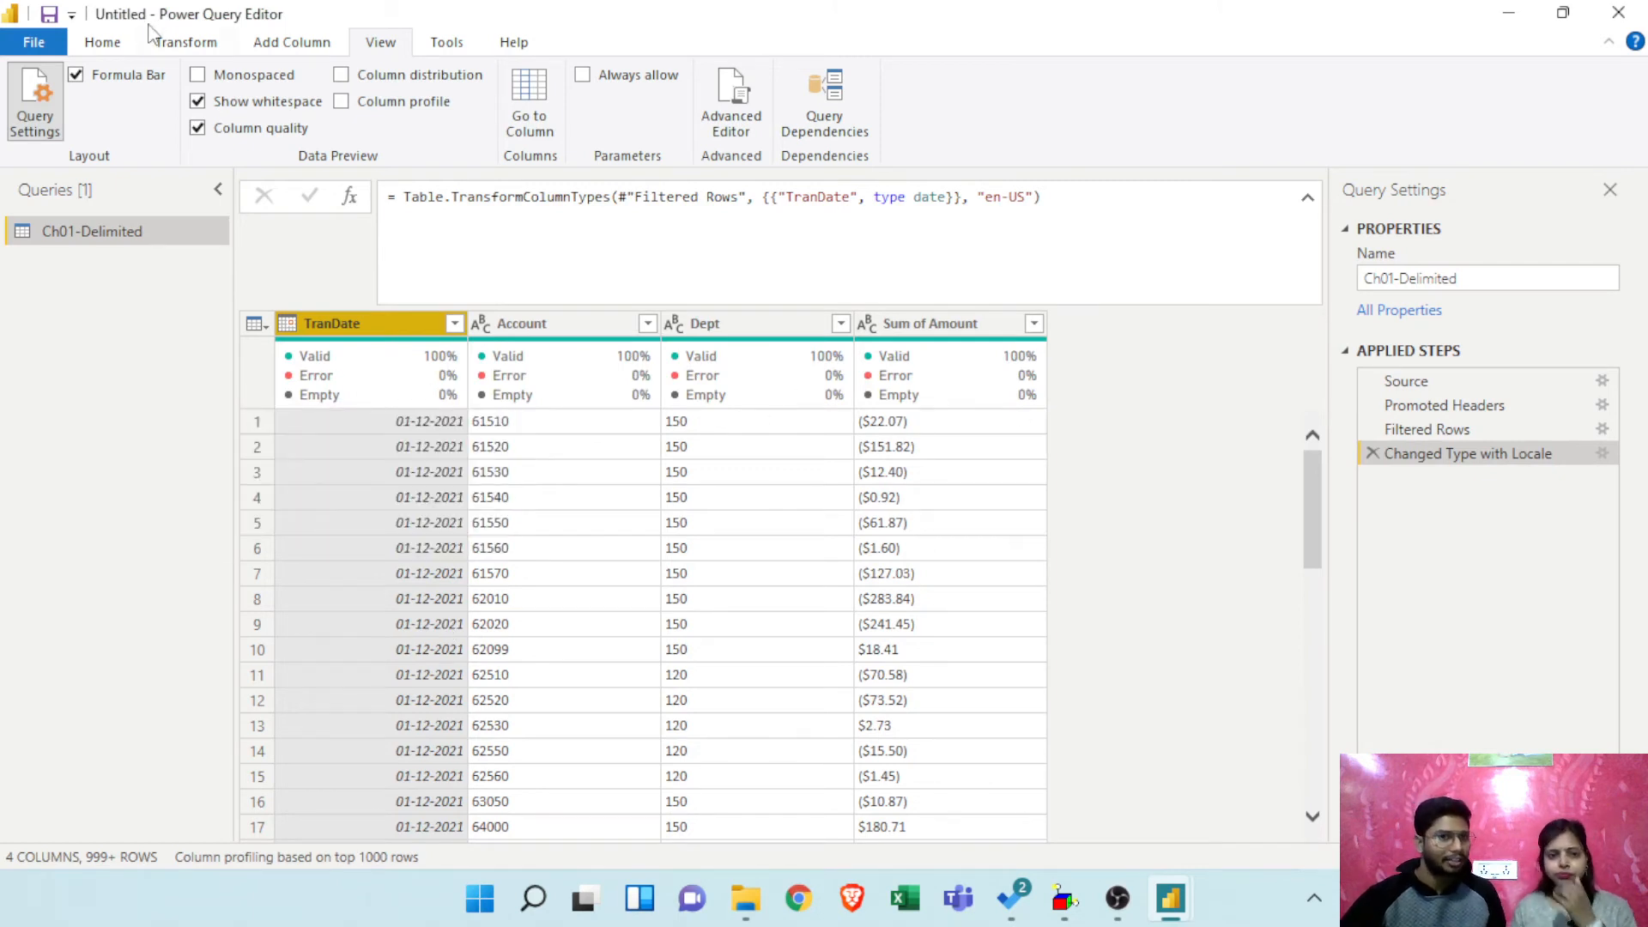
click(198, 128)
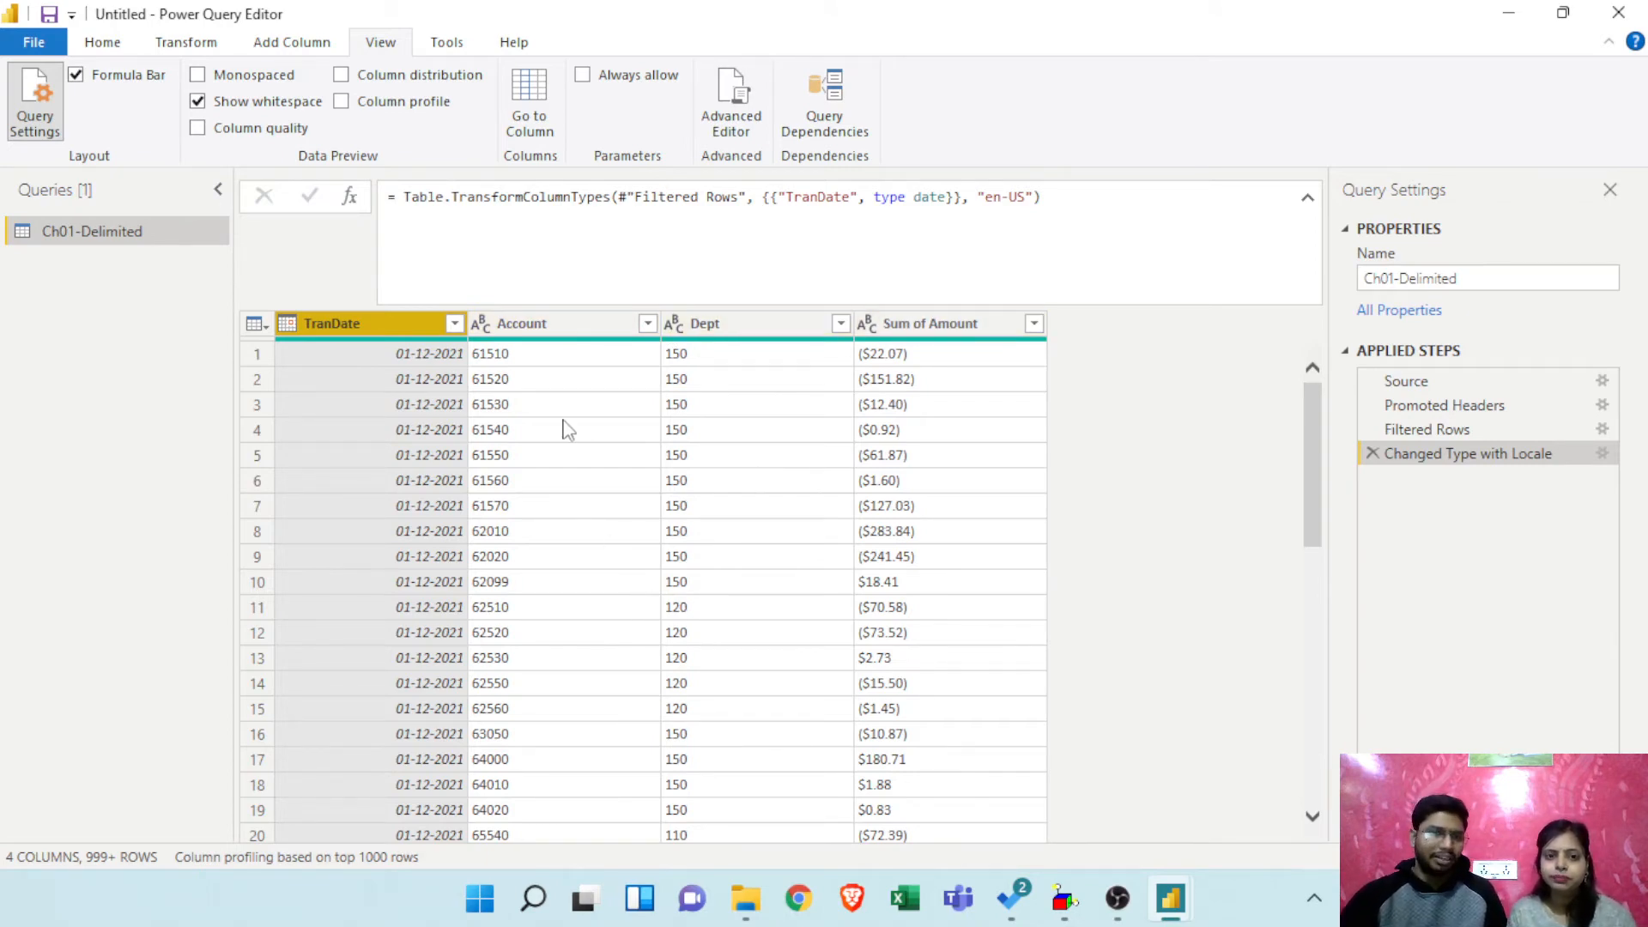
click(481, 325)
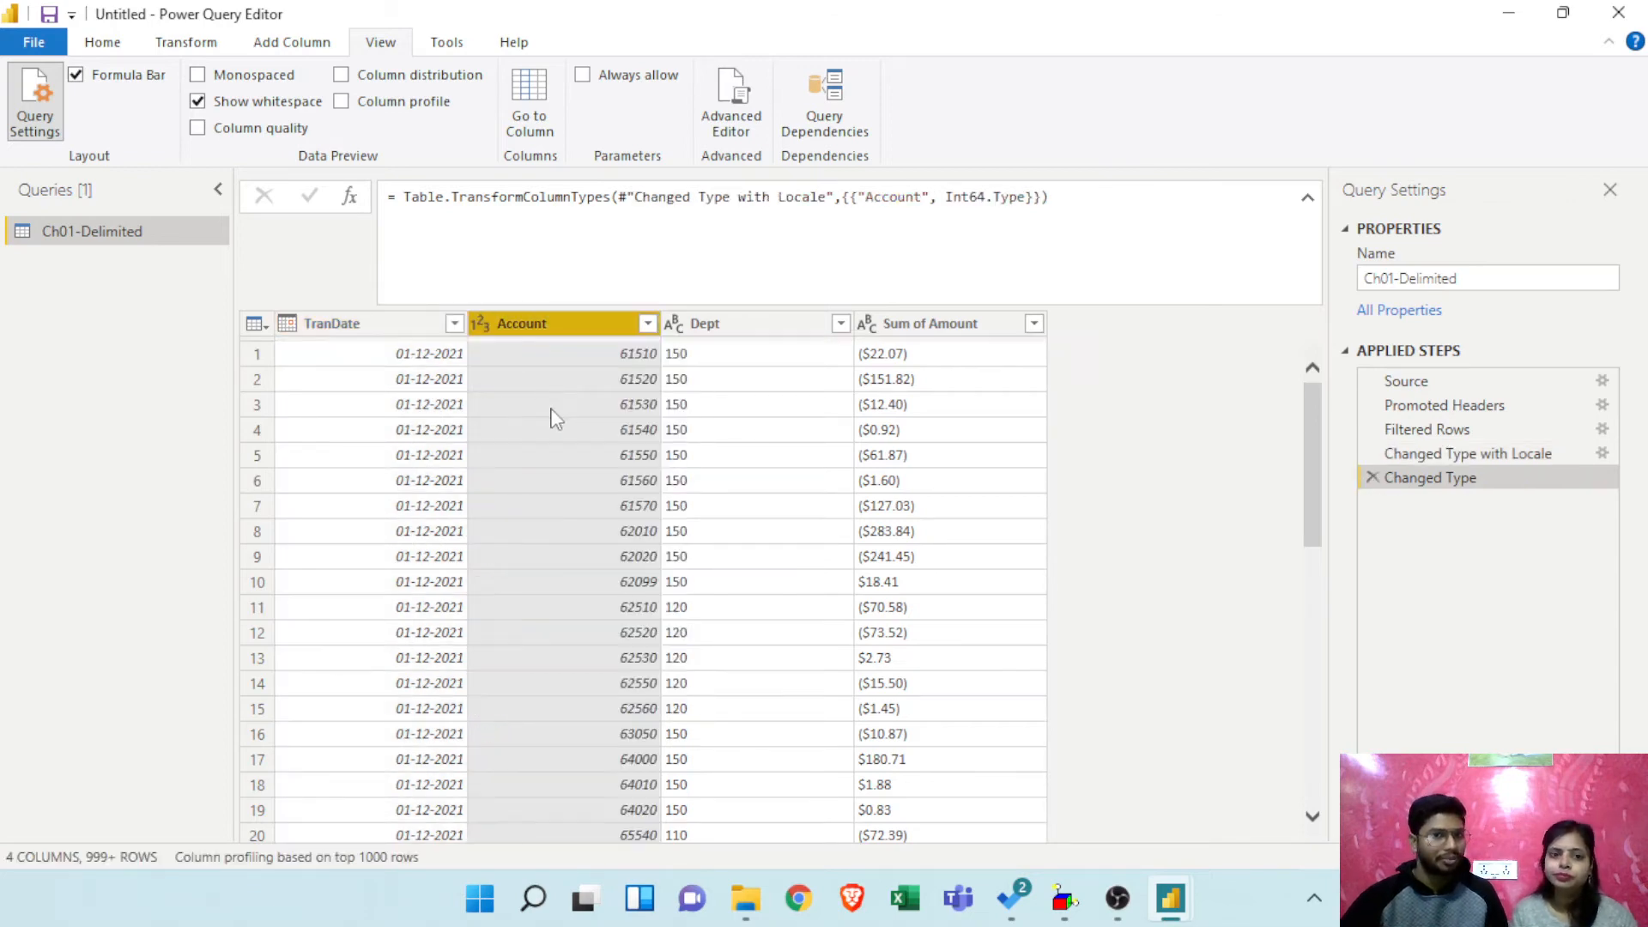
click(674, 325)
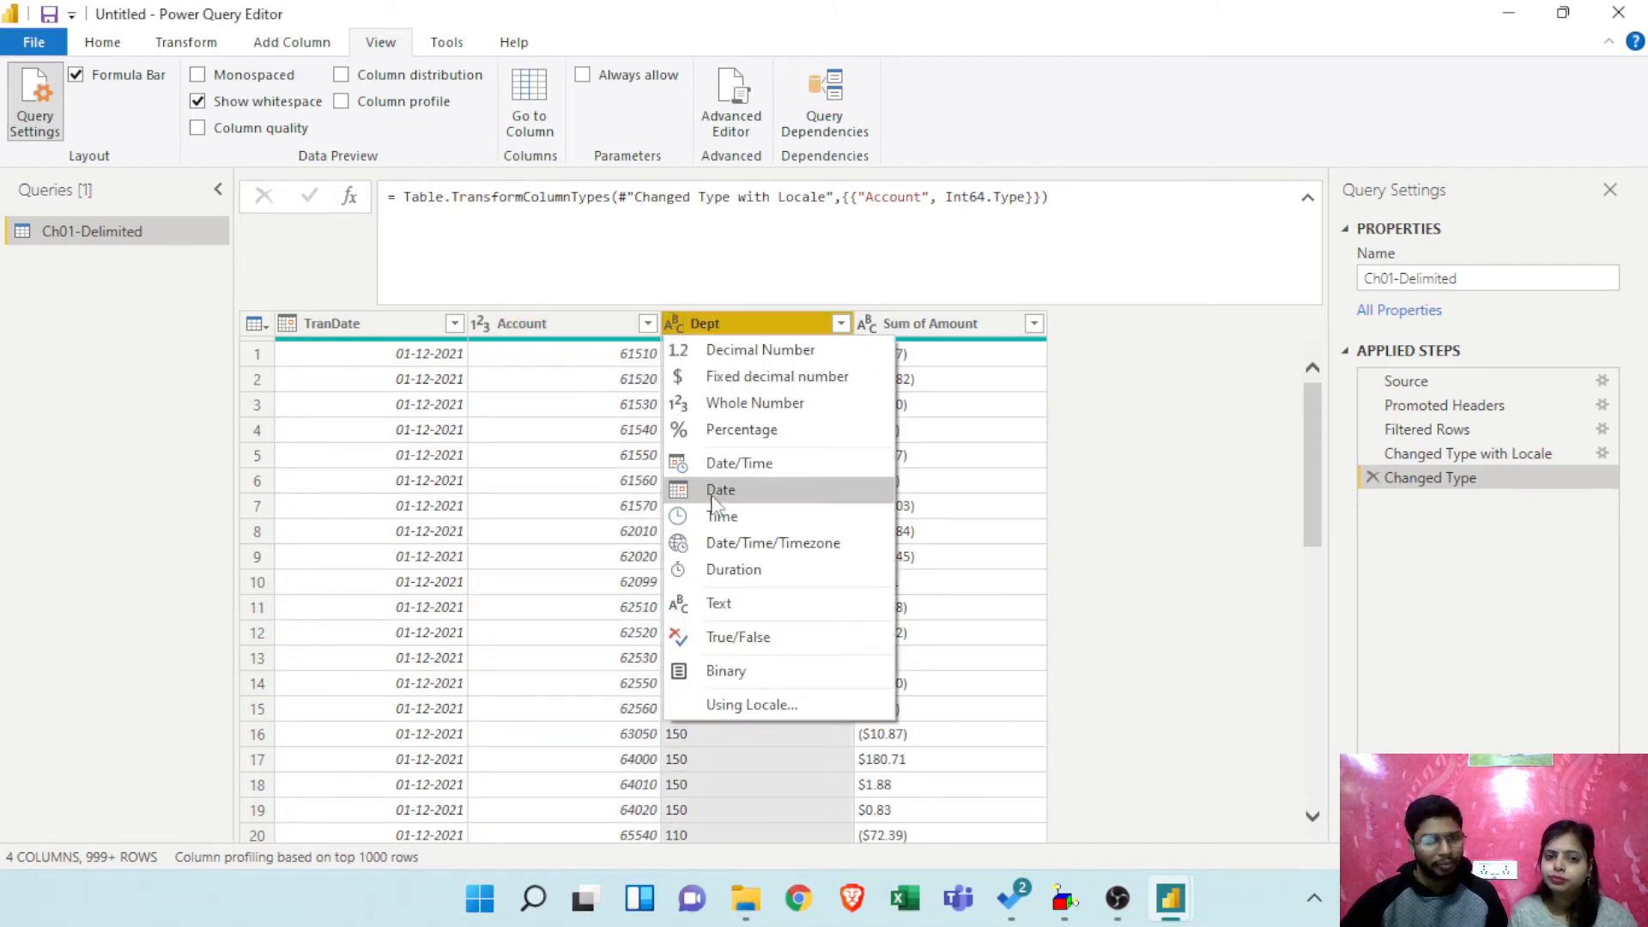
click(725, 400)
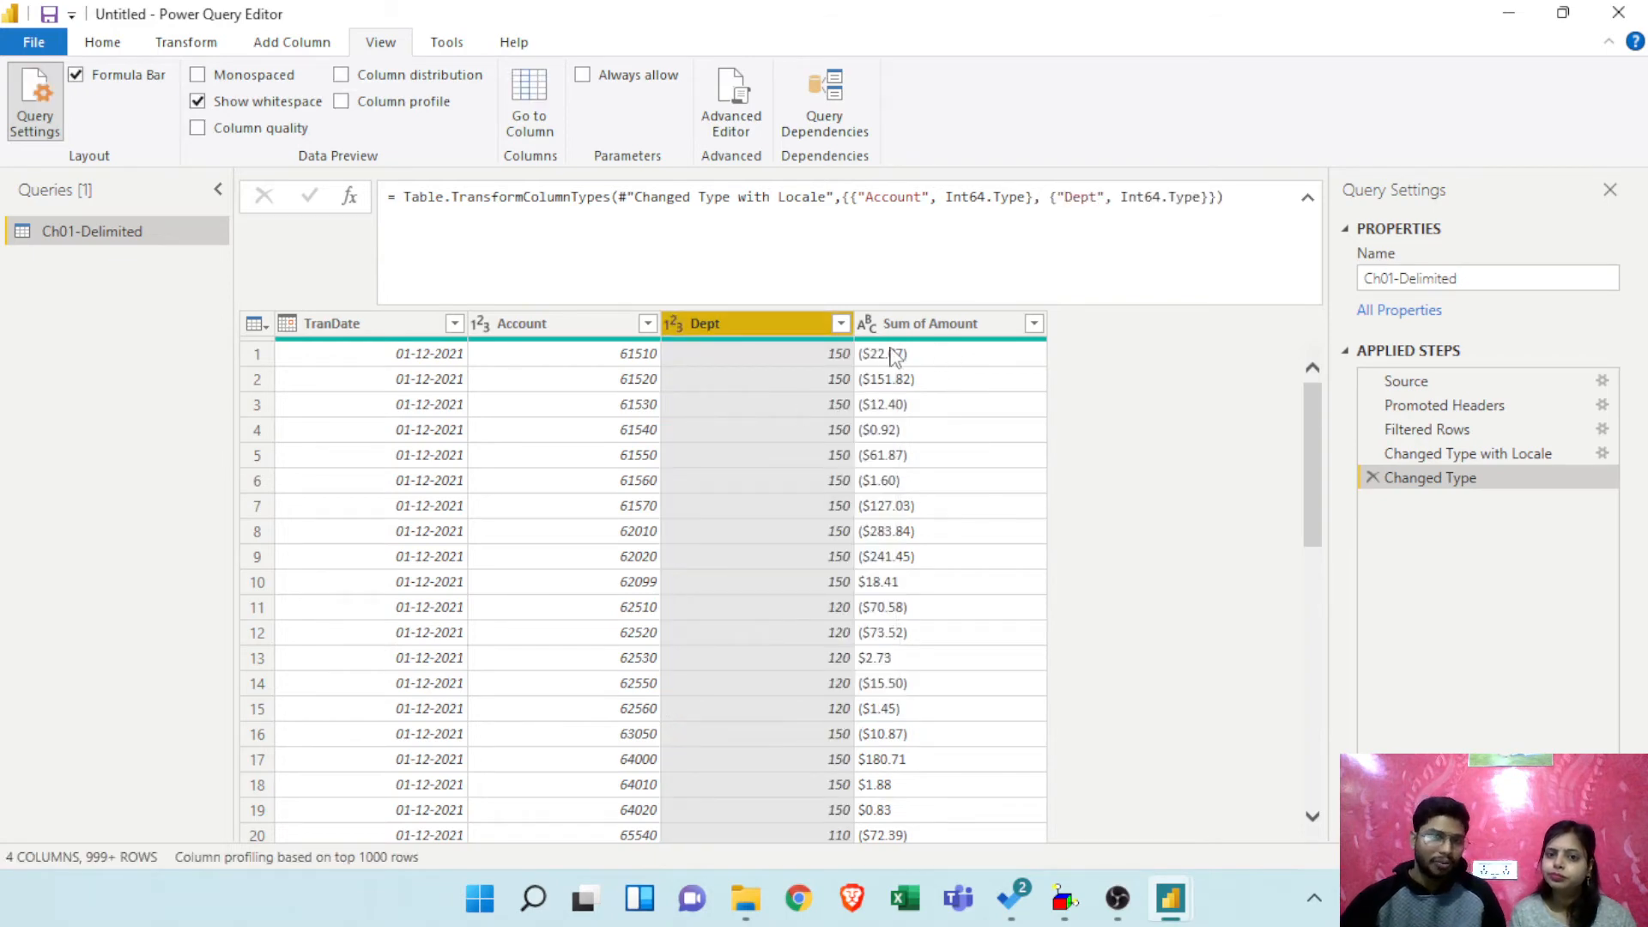
Step: Change the Sum of Amount column's type to Decimal Number
click(867, 324)
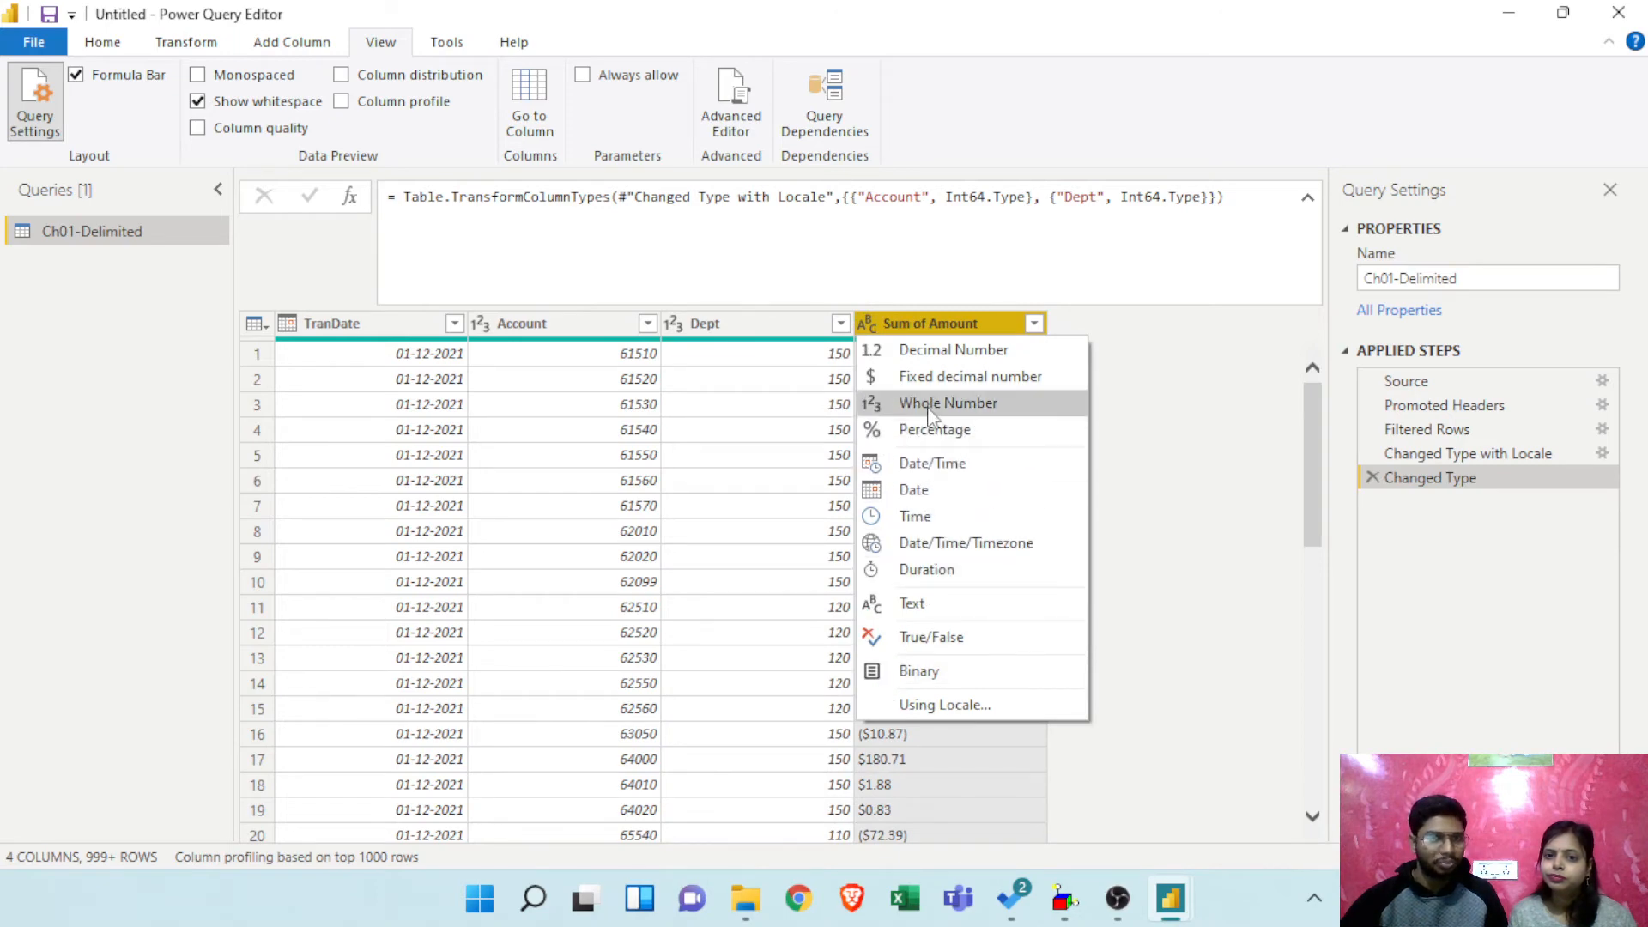
click(936, 352)
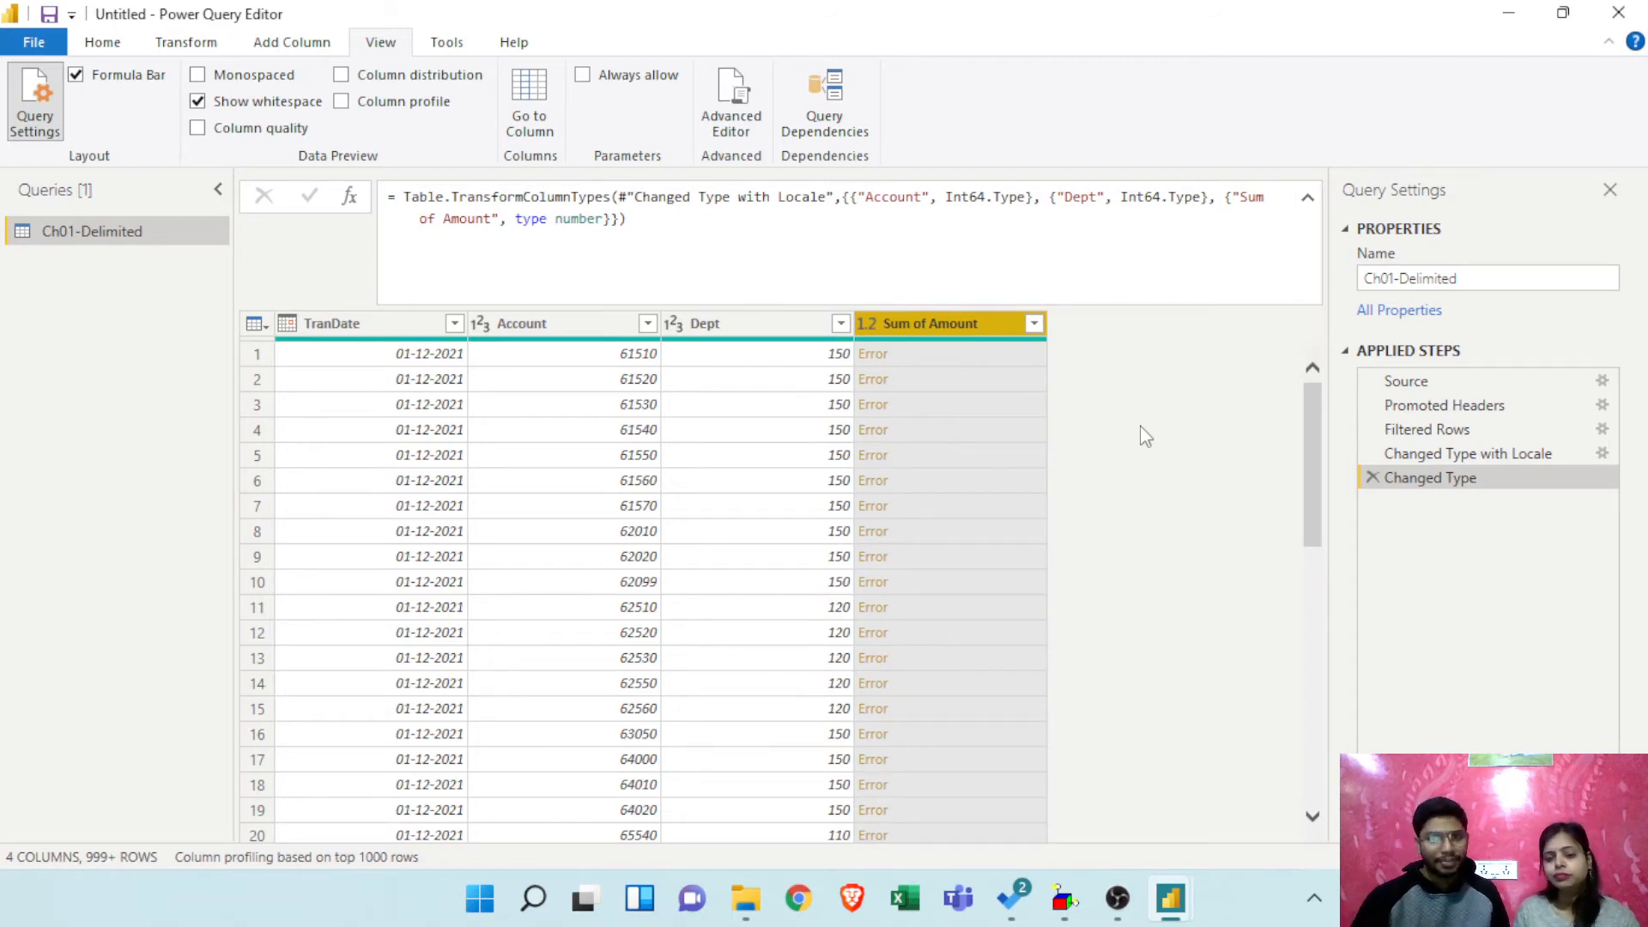
Step: Examine the conversion error in the first Sum of Amount row, delete the Changed Type step, and select the Sum of Amount column
click(961, 361)
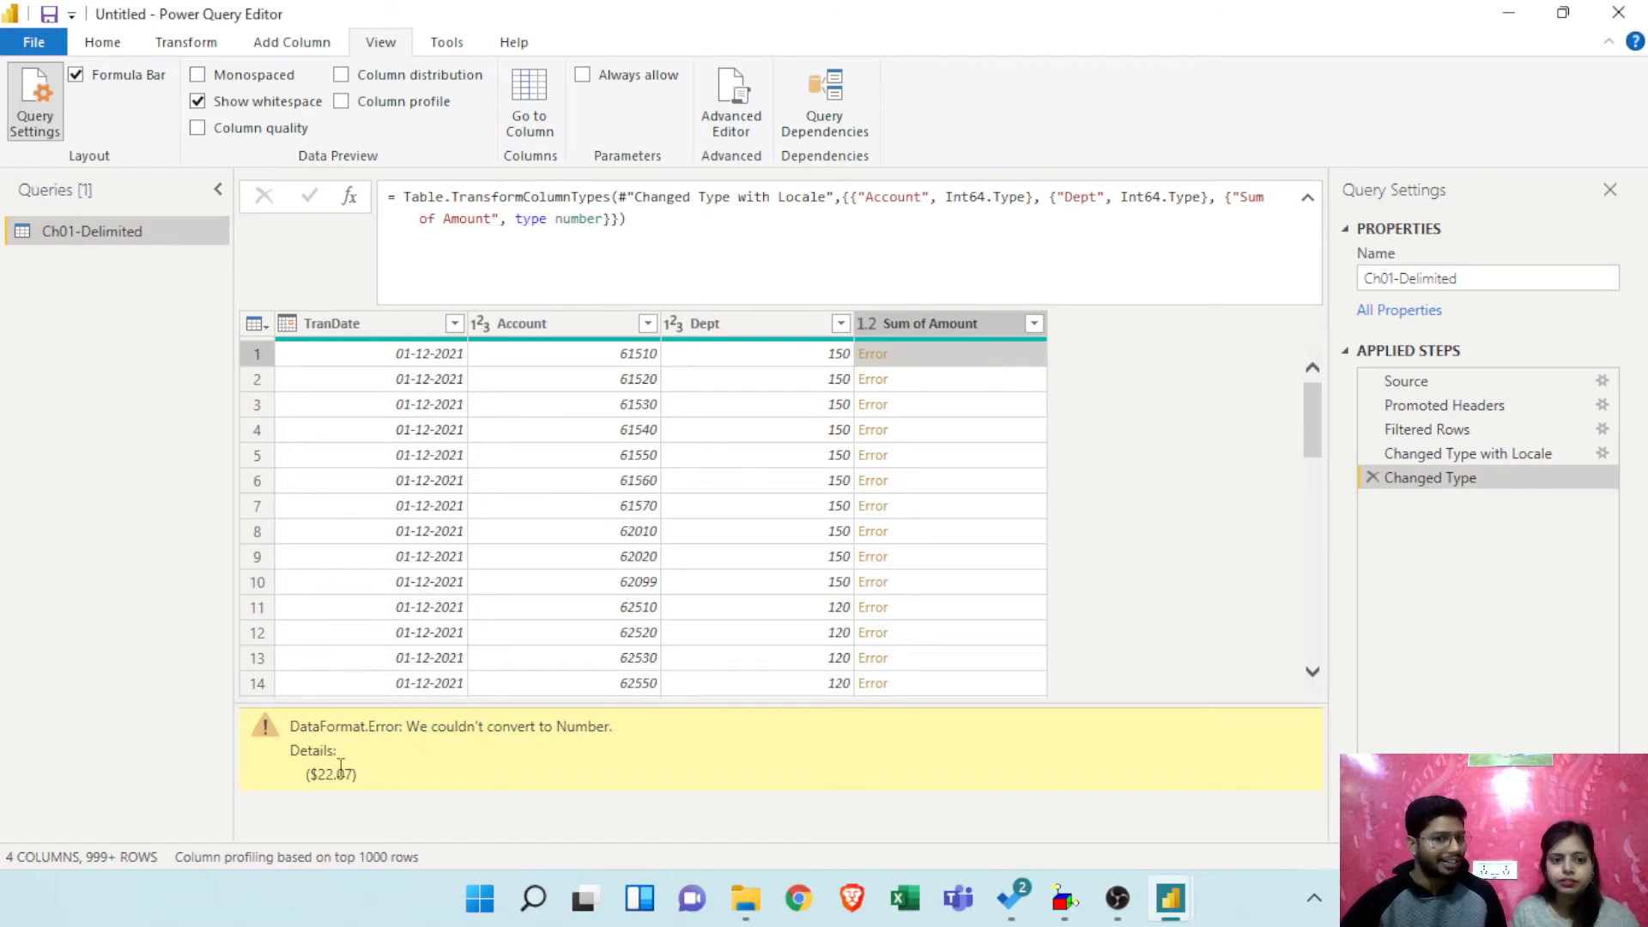
drag(359, 777, 309, 780)
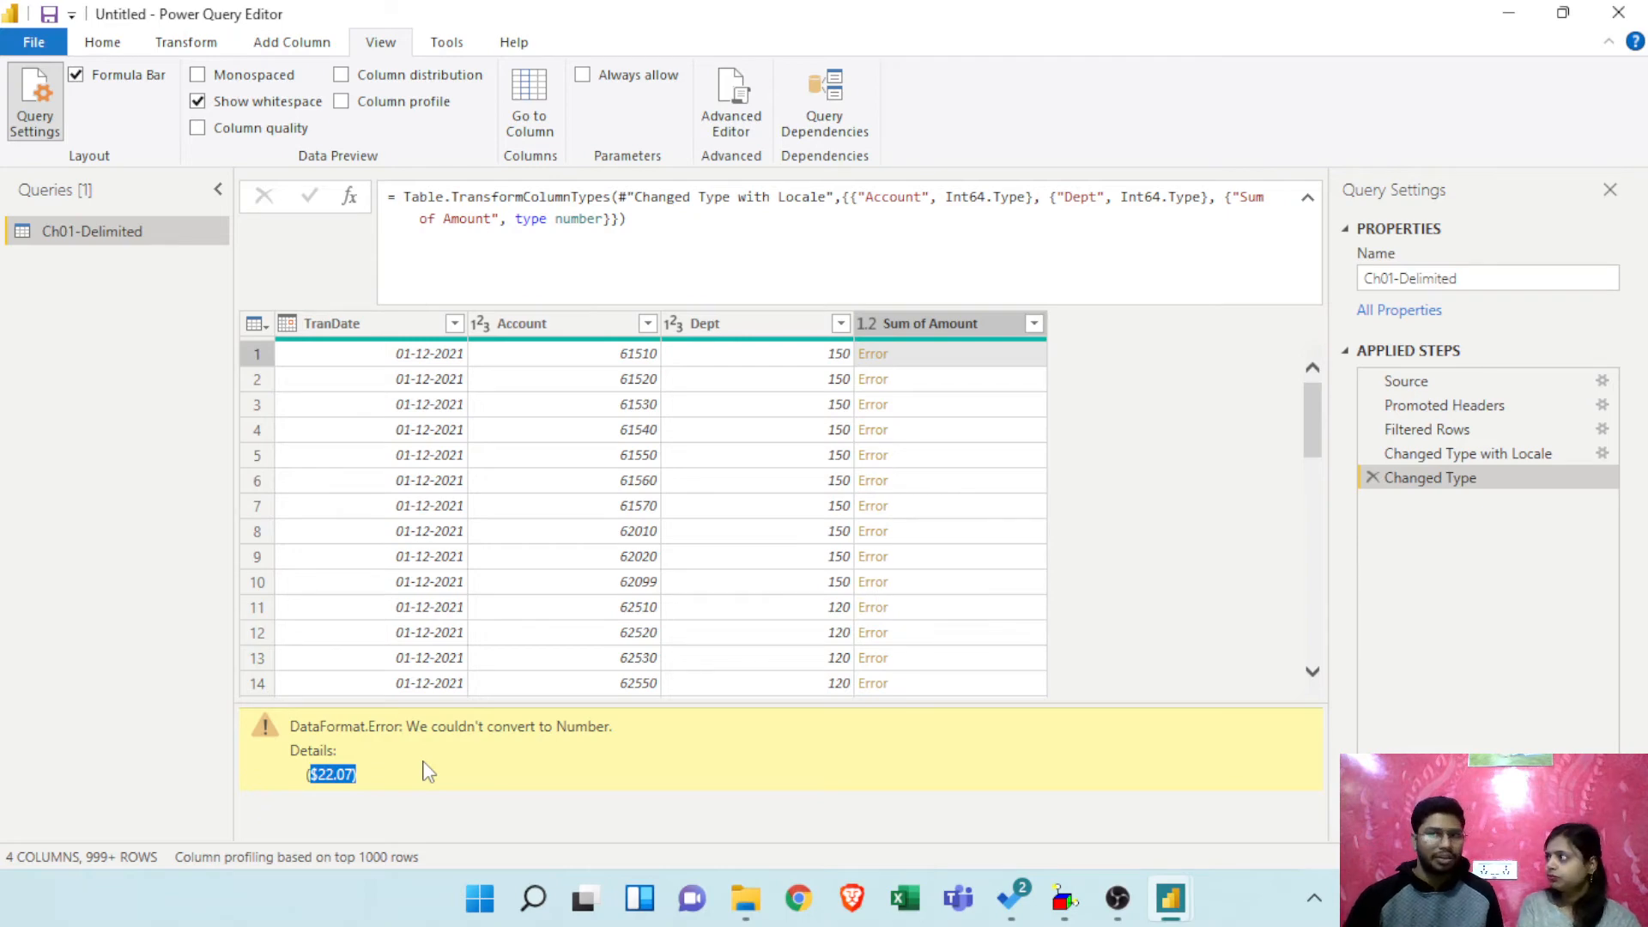
click(1371, 478)
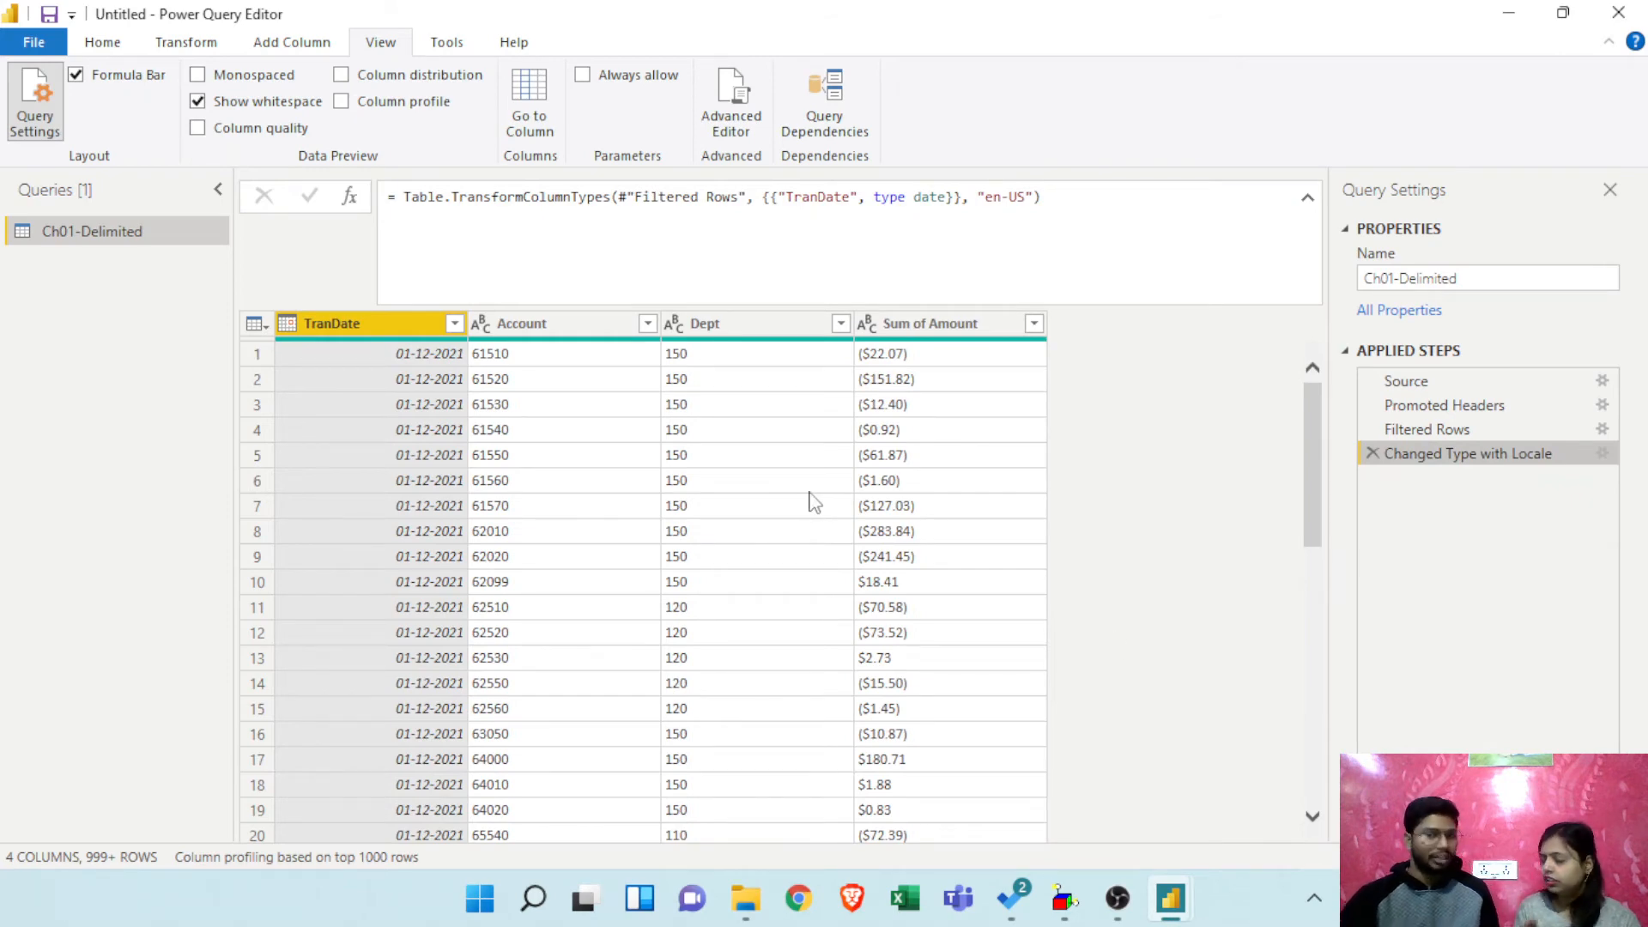
click(980, 326)
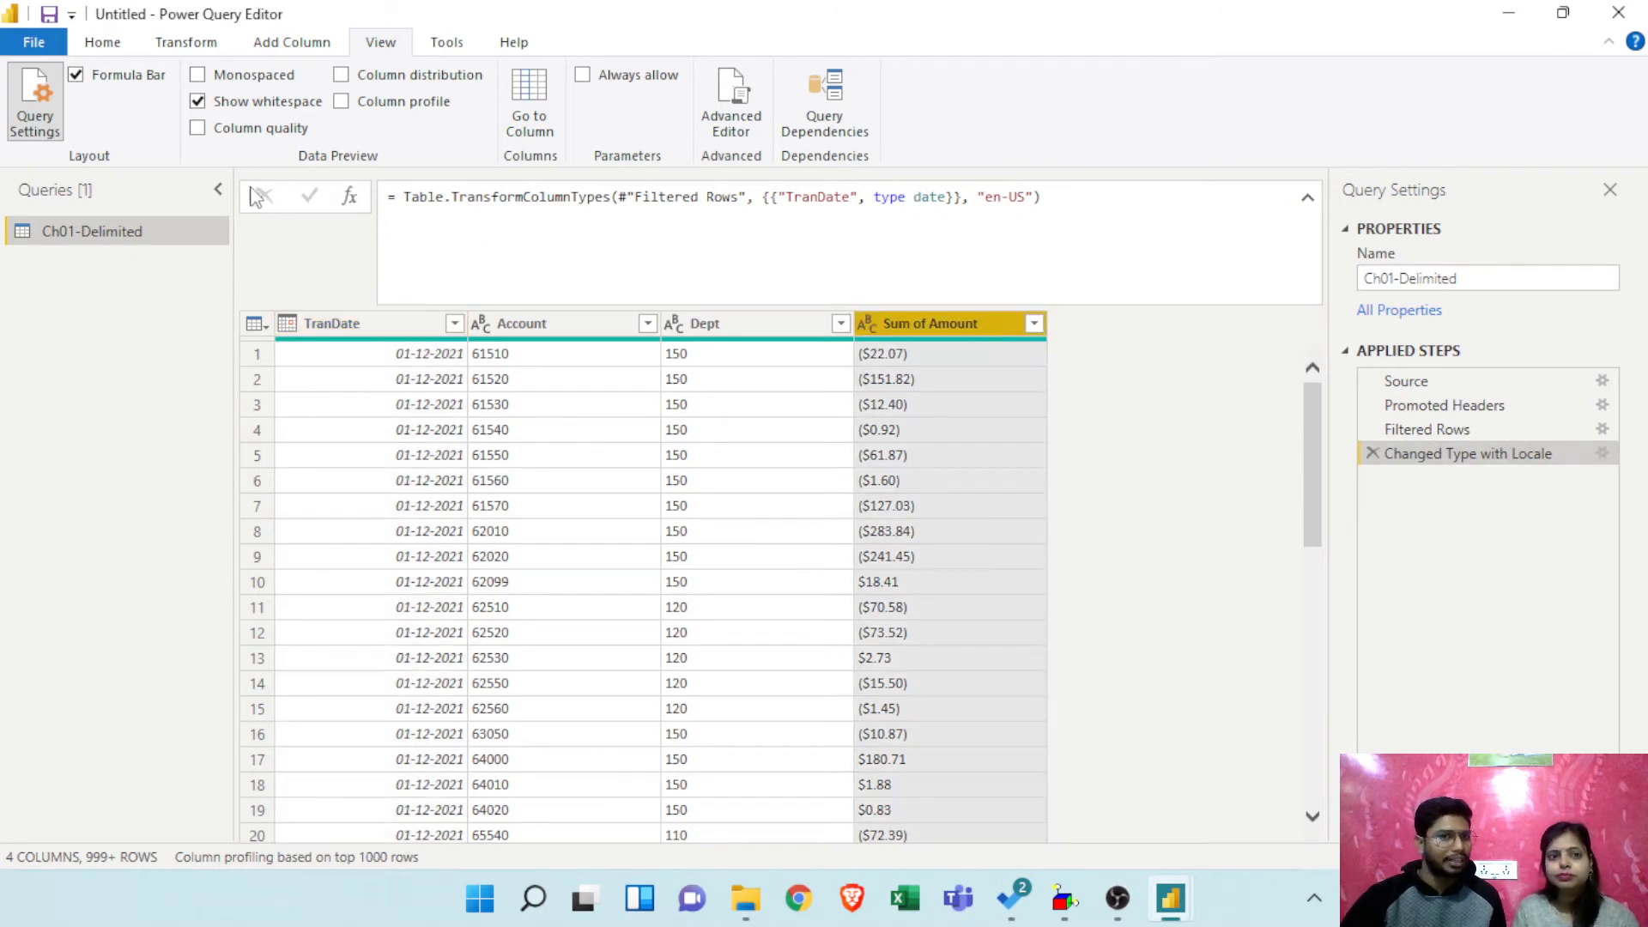
click(187, 42)
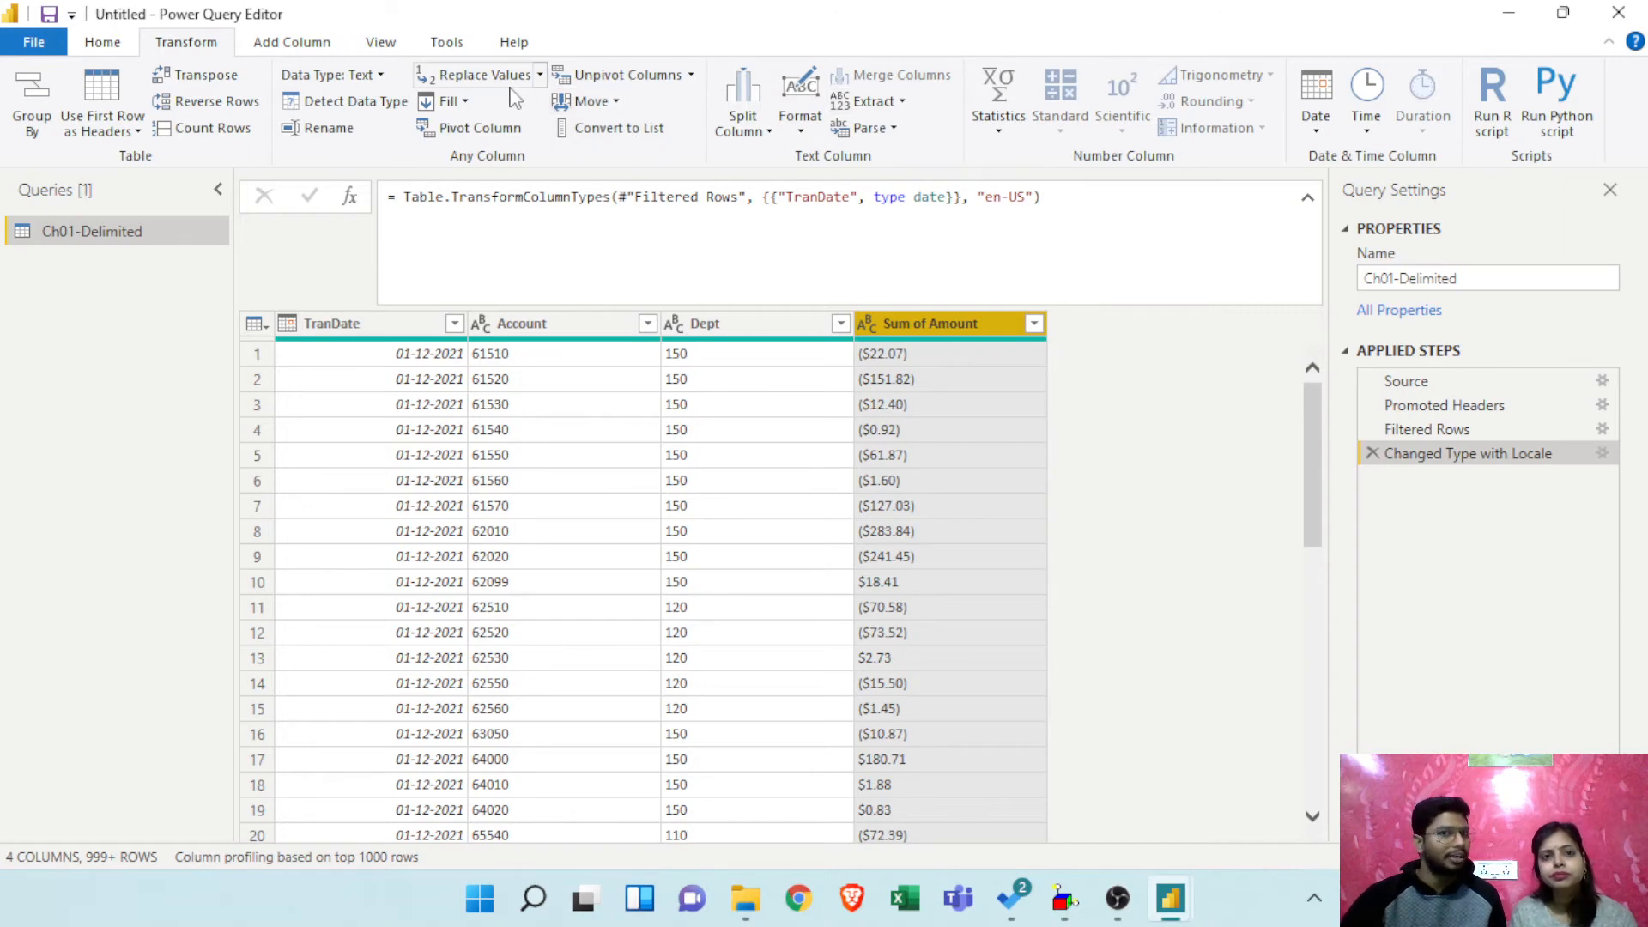
click(488, 76)
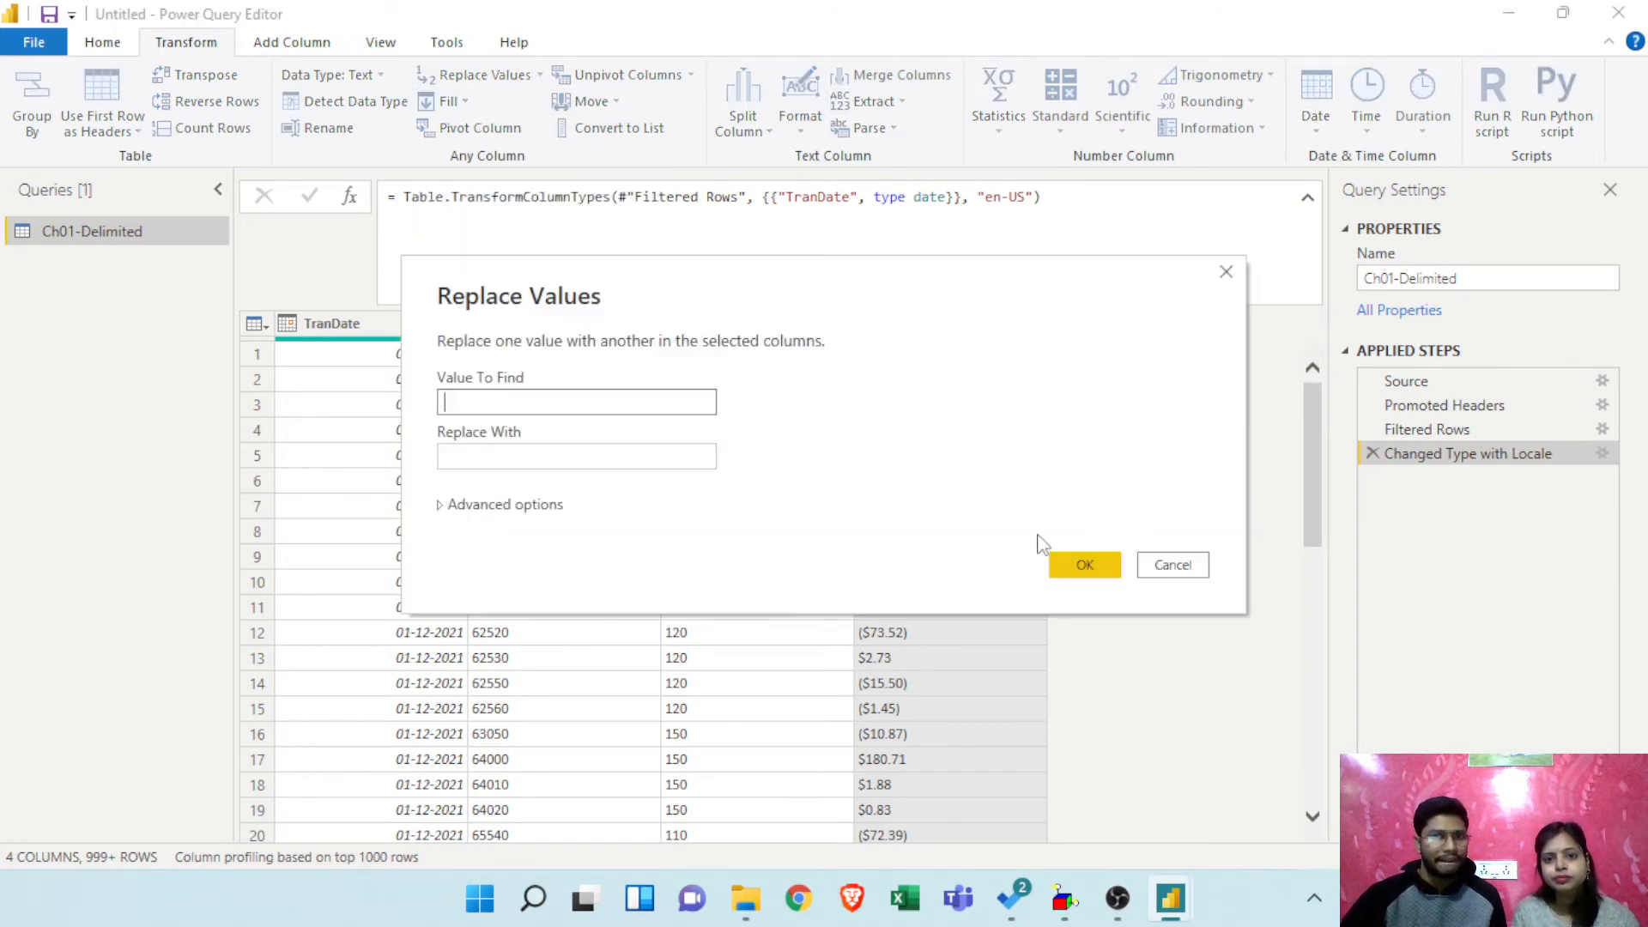
drag(827, 312, 1027, 464)
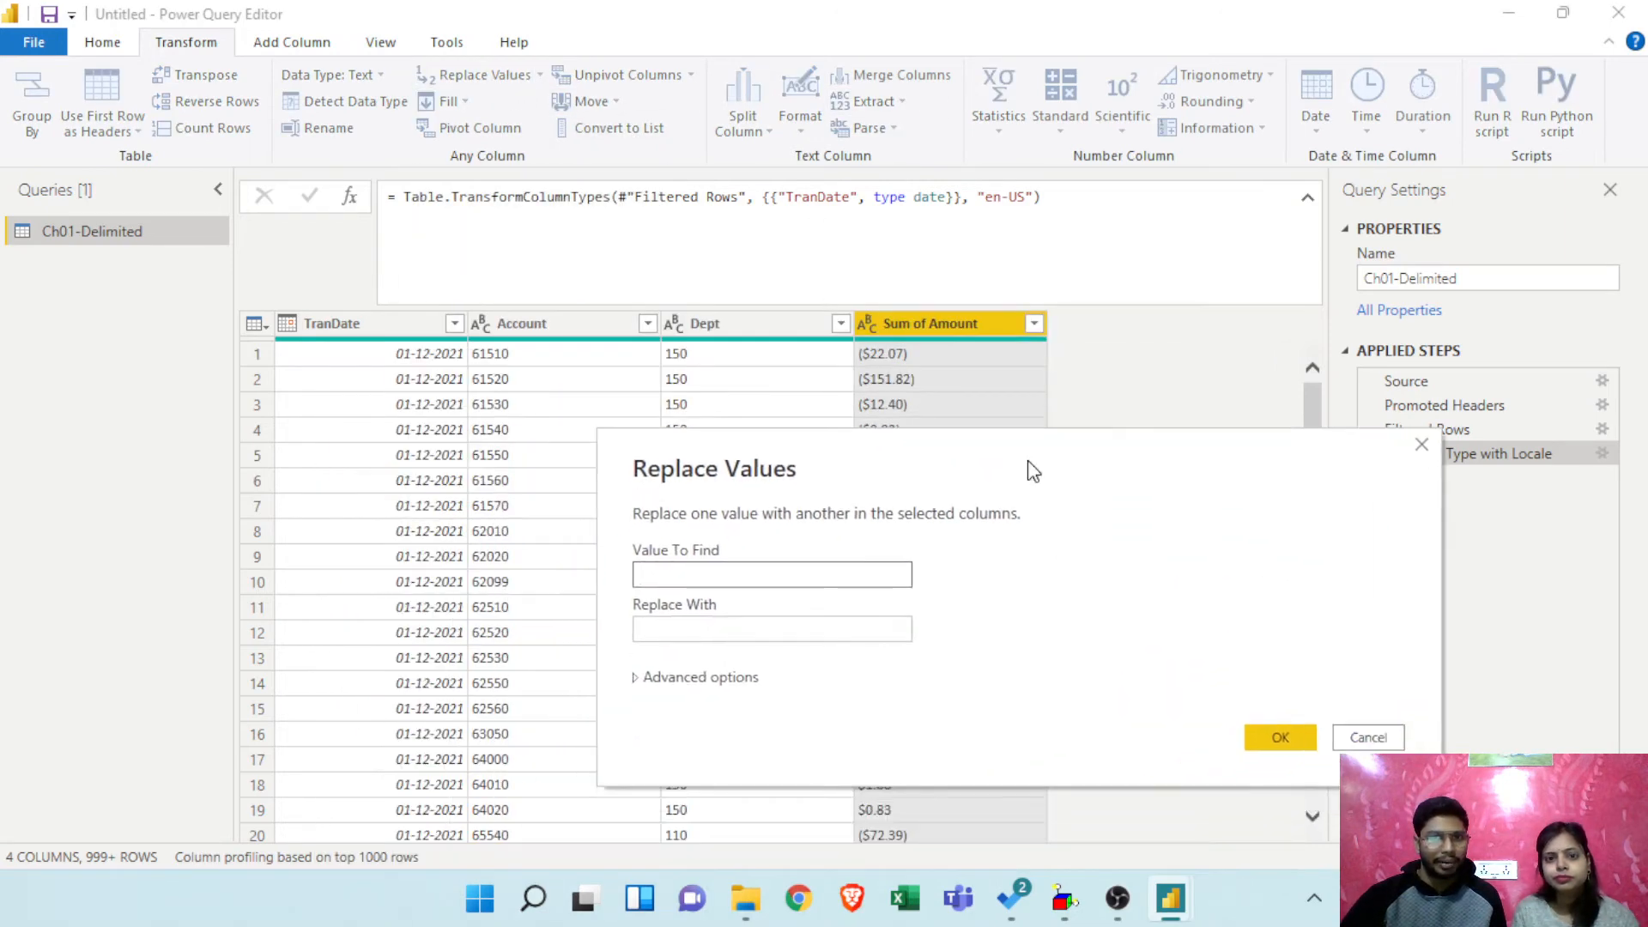
click(802, 569)
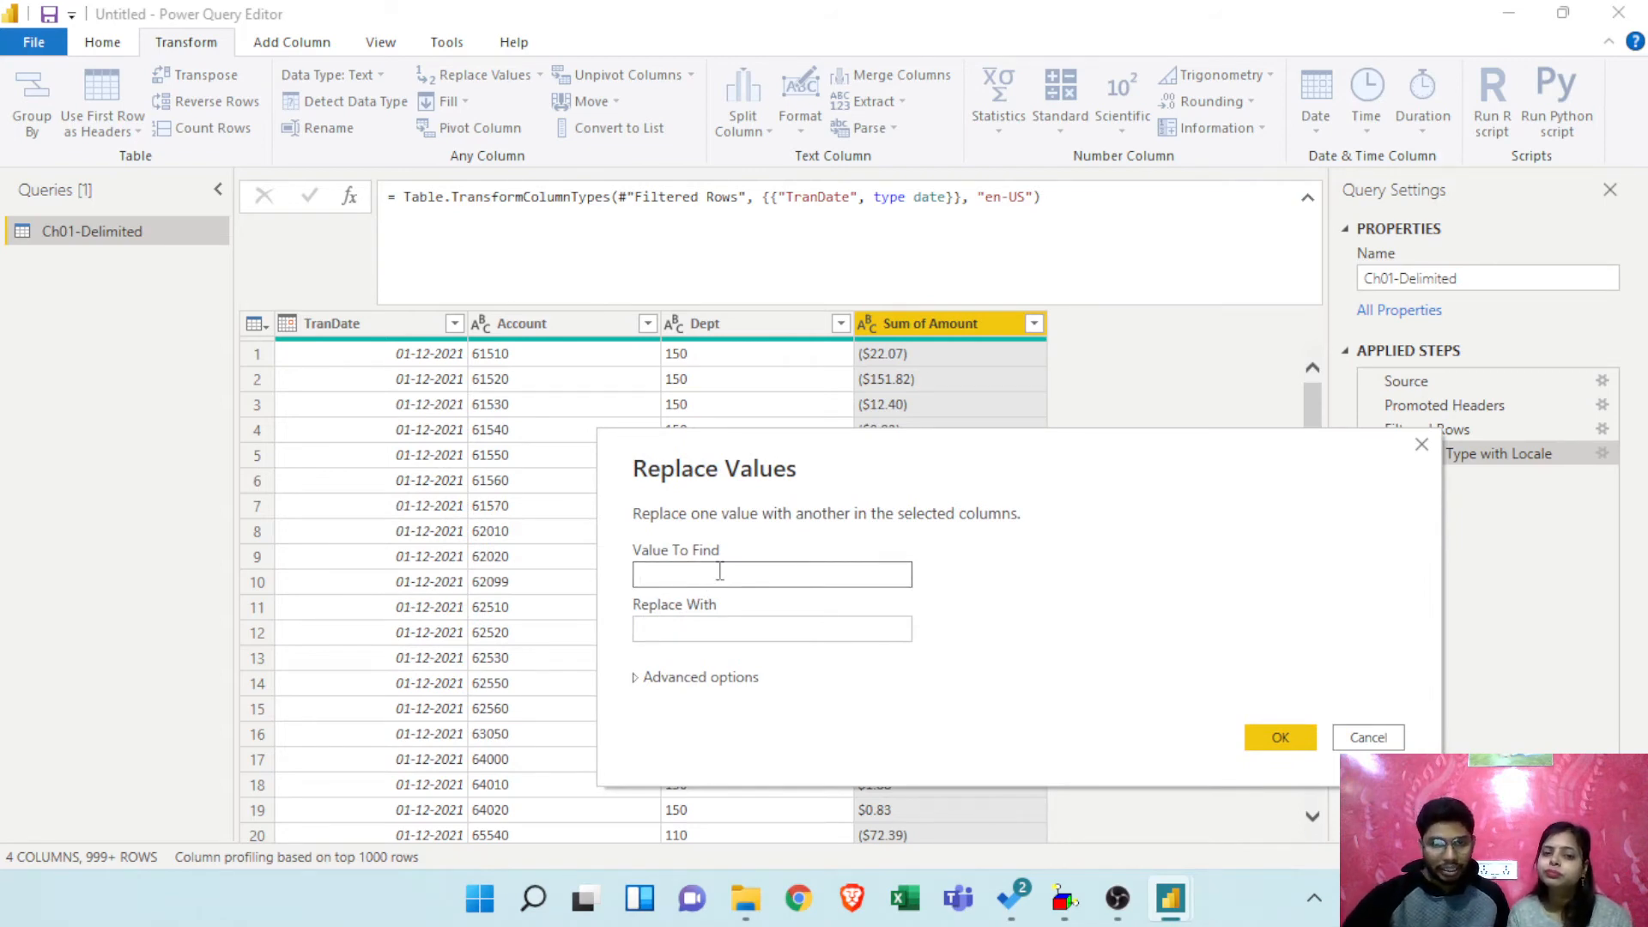
click(1420, 446)
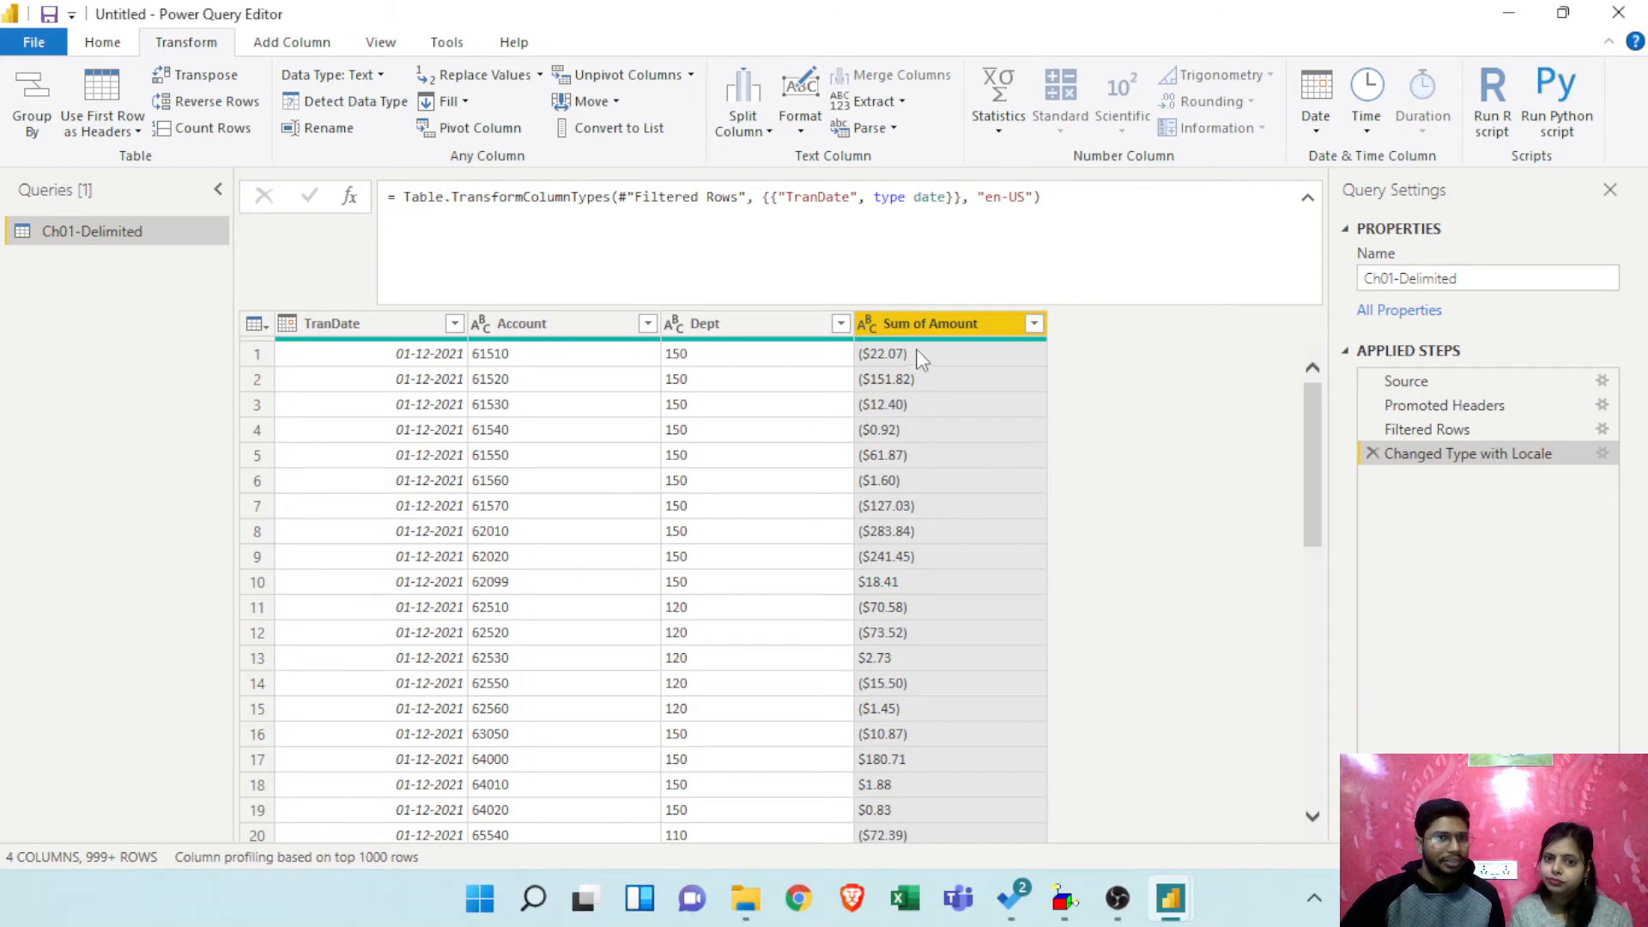
Step: Remove every closing parenthesis ")" from the Sum of Amount column by replacing it with an empty value
click(491, 84)
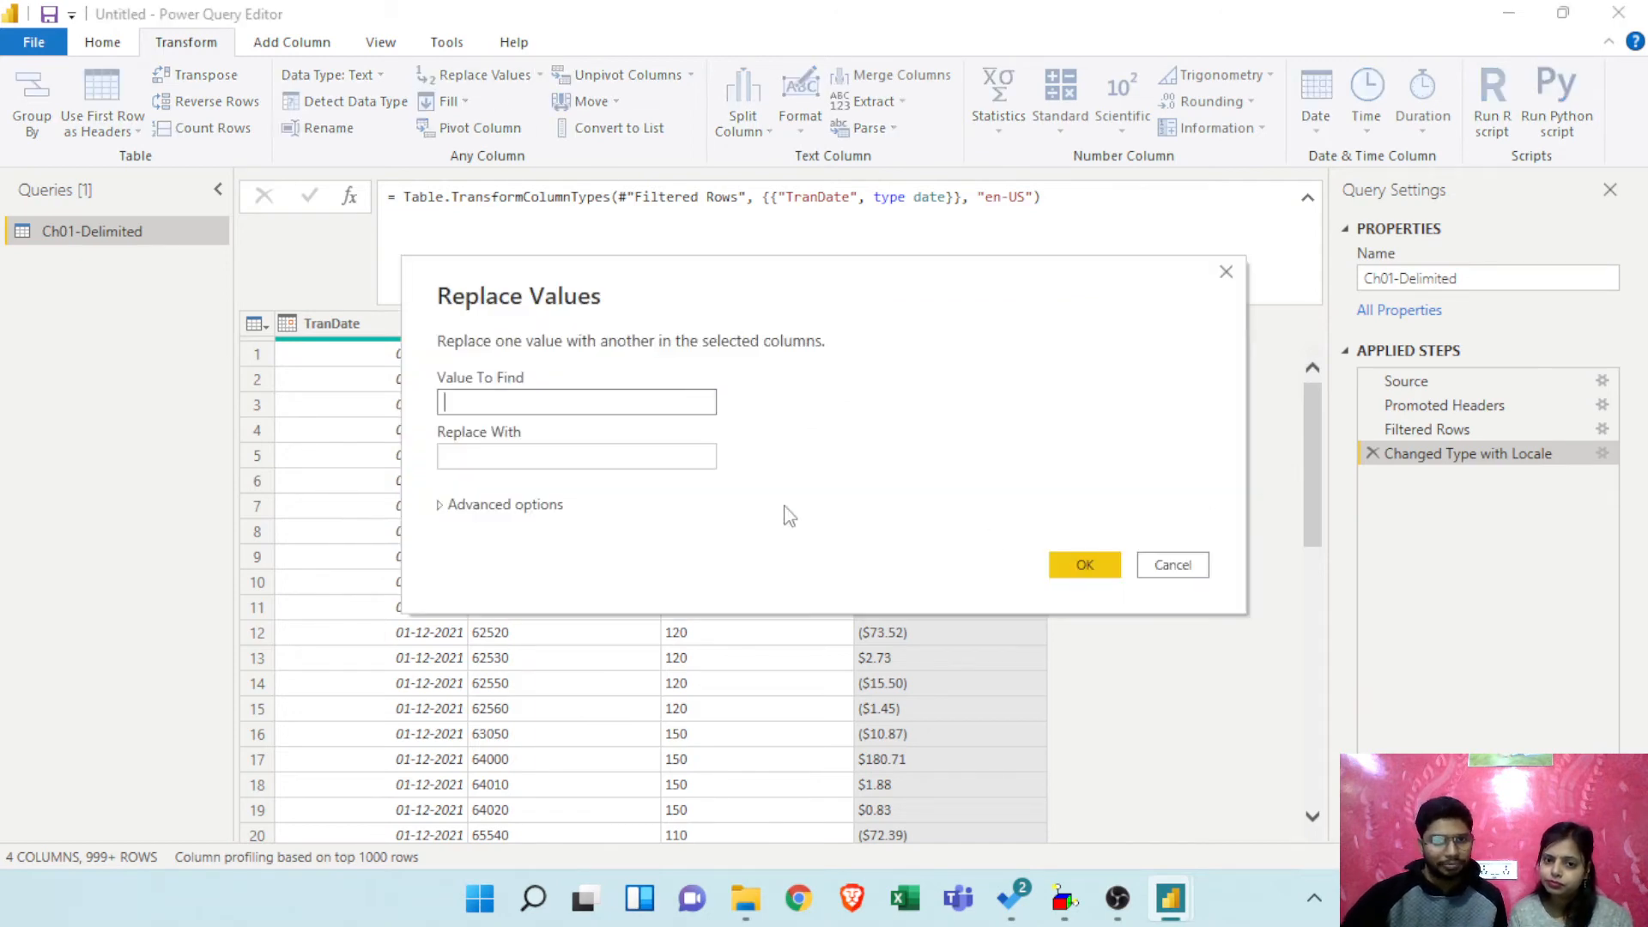
drag(835, 307, 1033, 513)
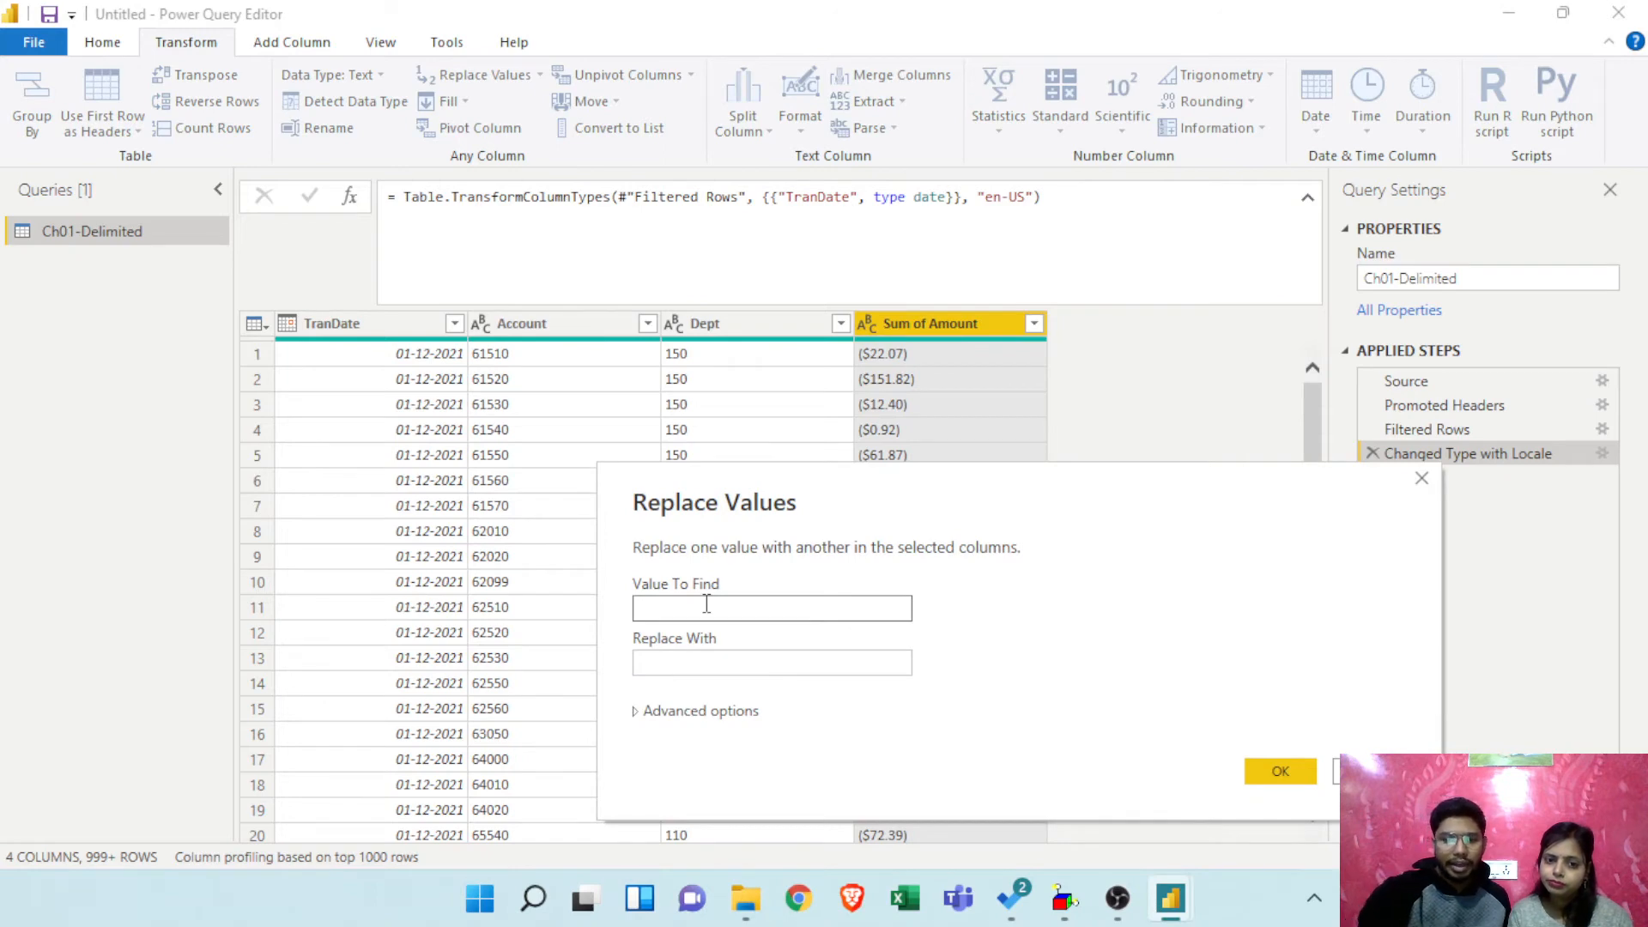
text())
click(704, 663)
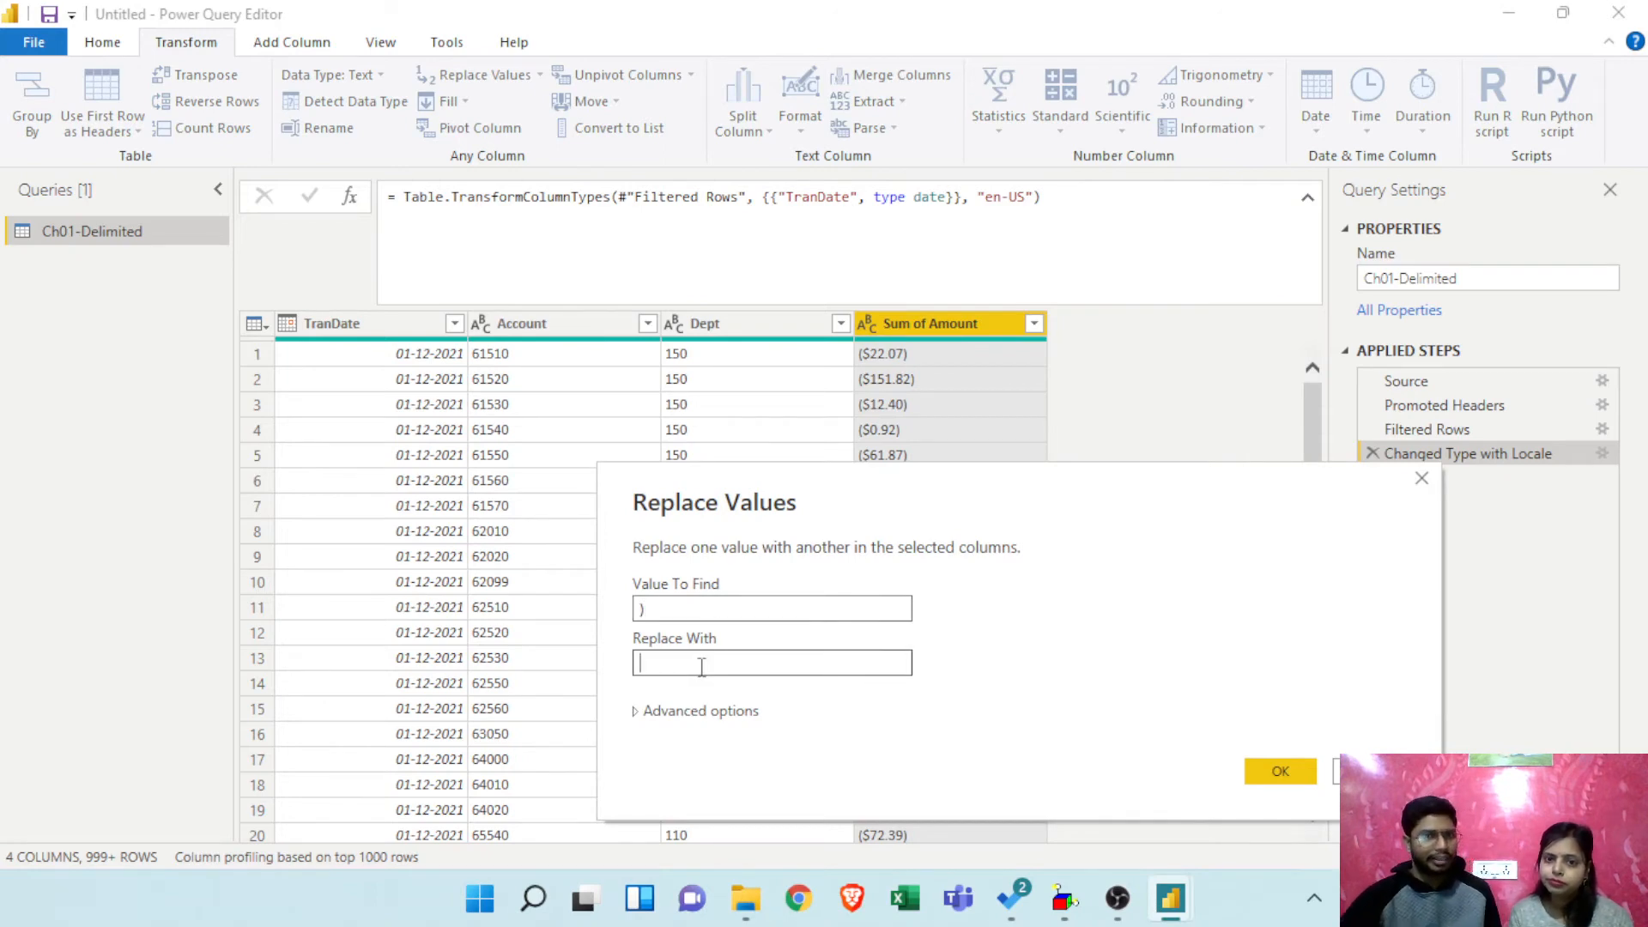
click(1280, 772)
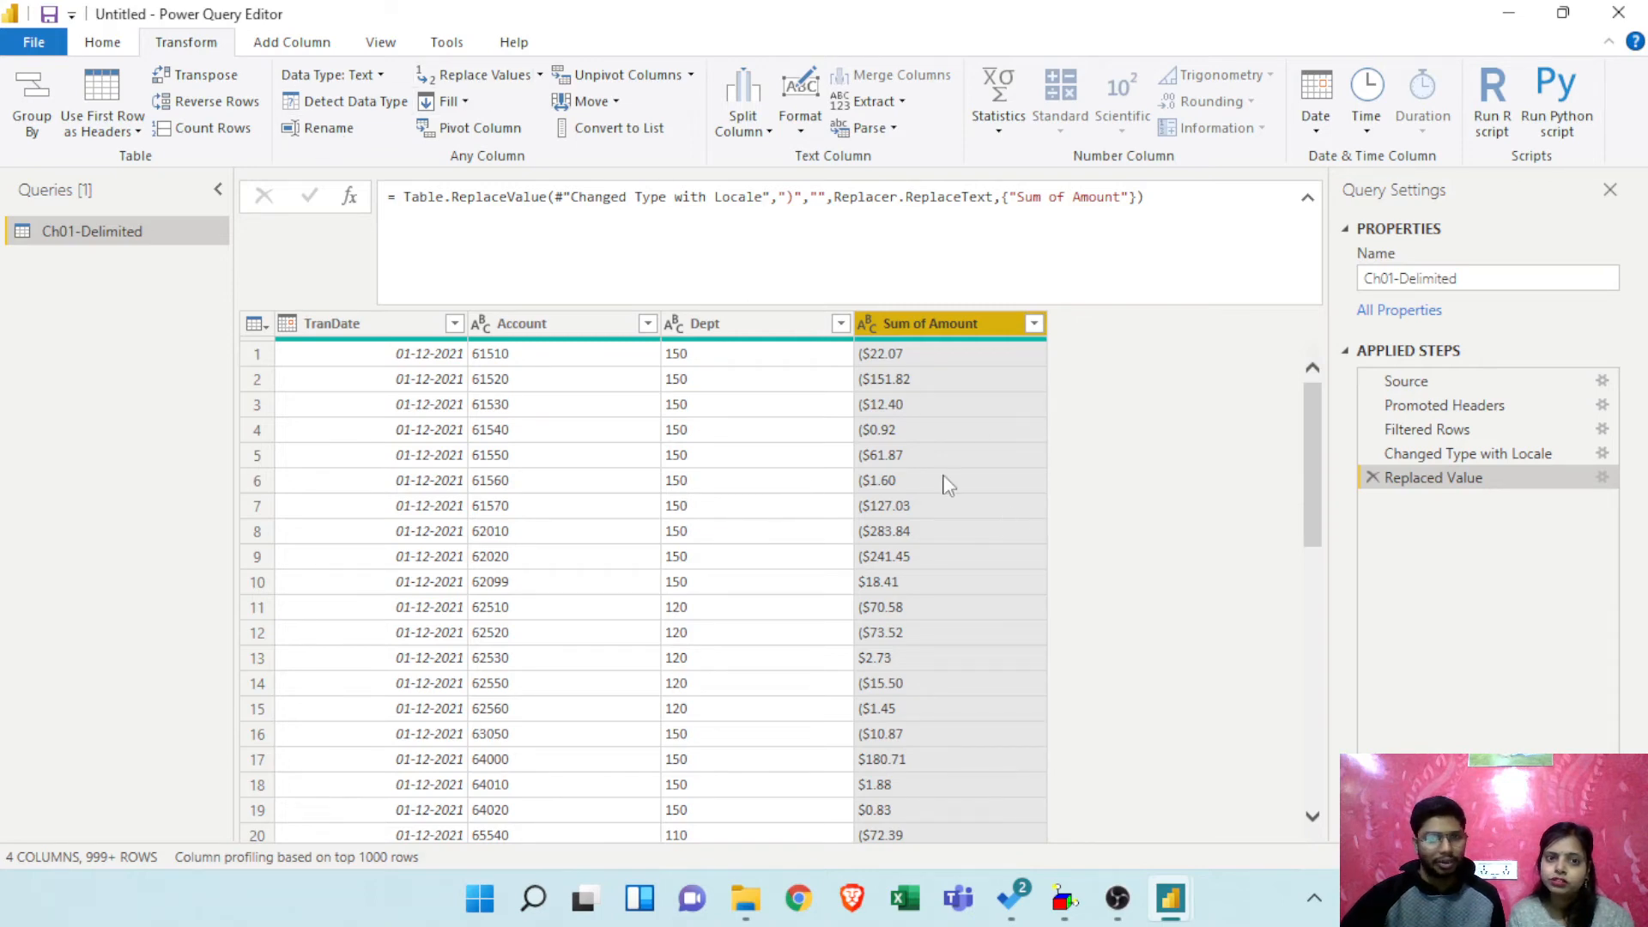
Step: In the Sum of Amount column, replace "$" with an empty value and replace "(" with "-"
click(483, 77)
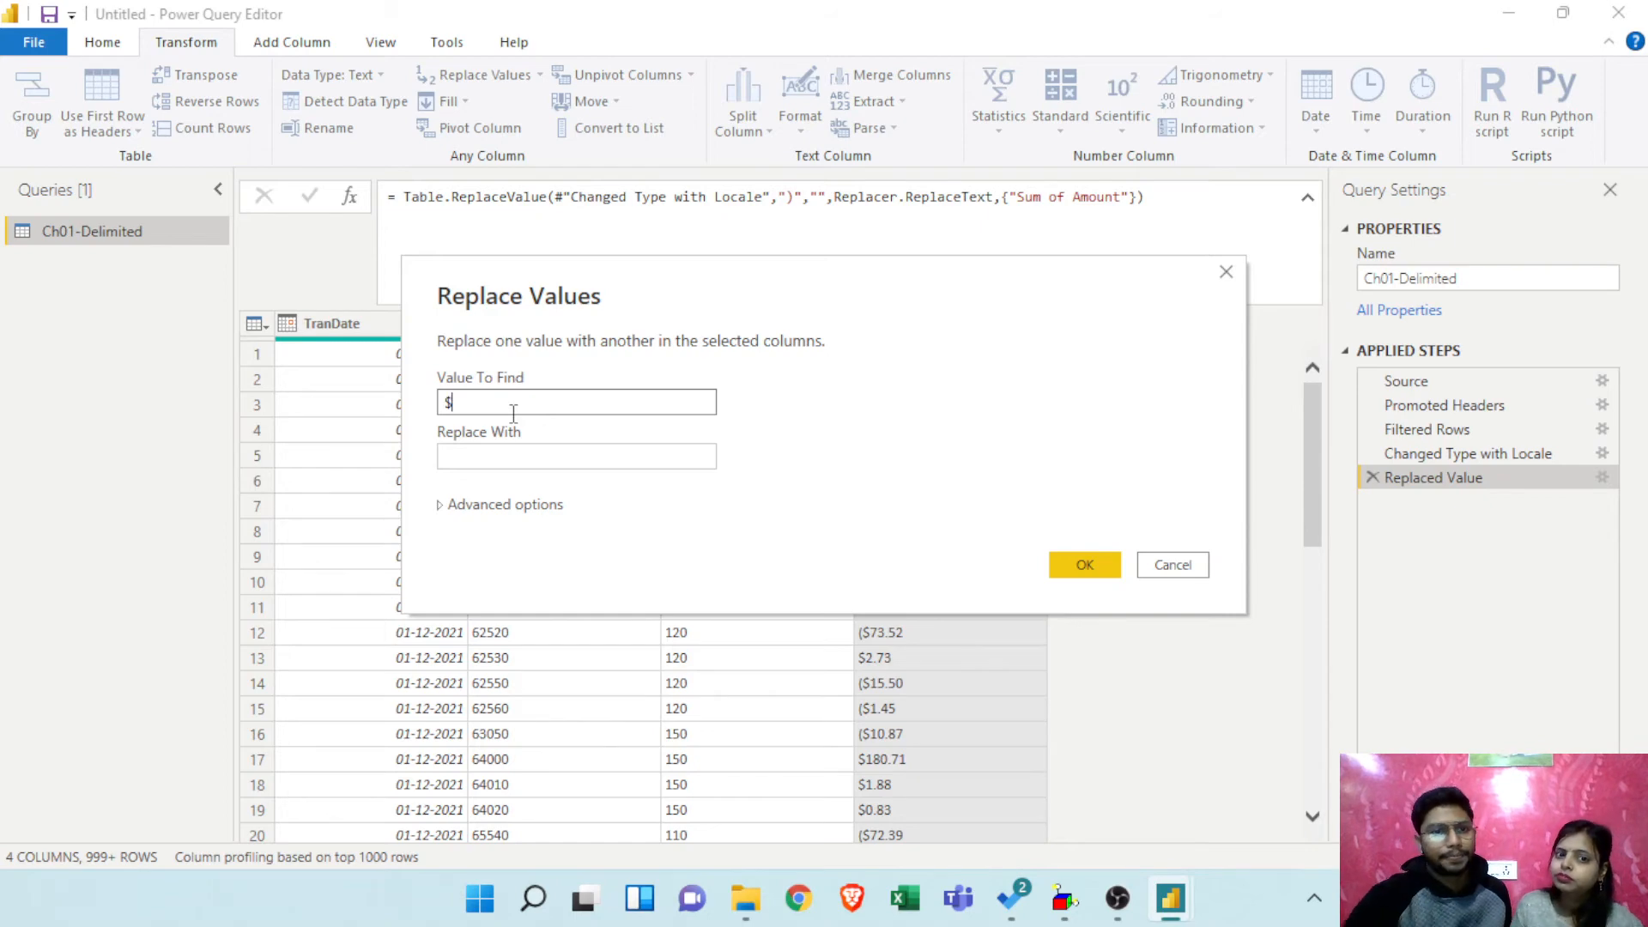
click(505, 457)
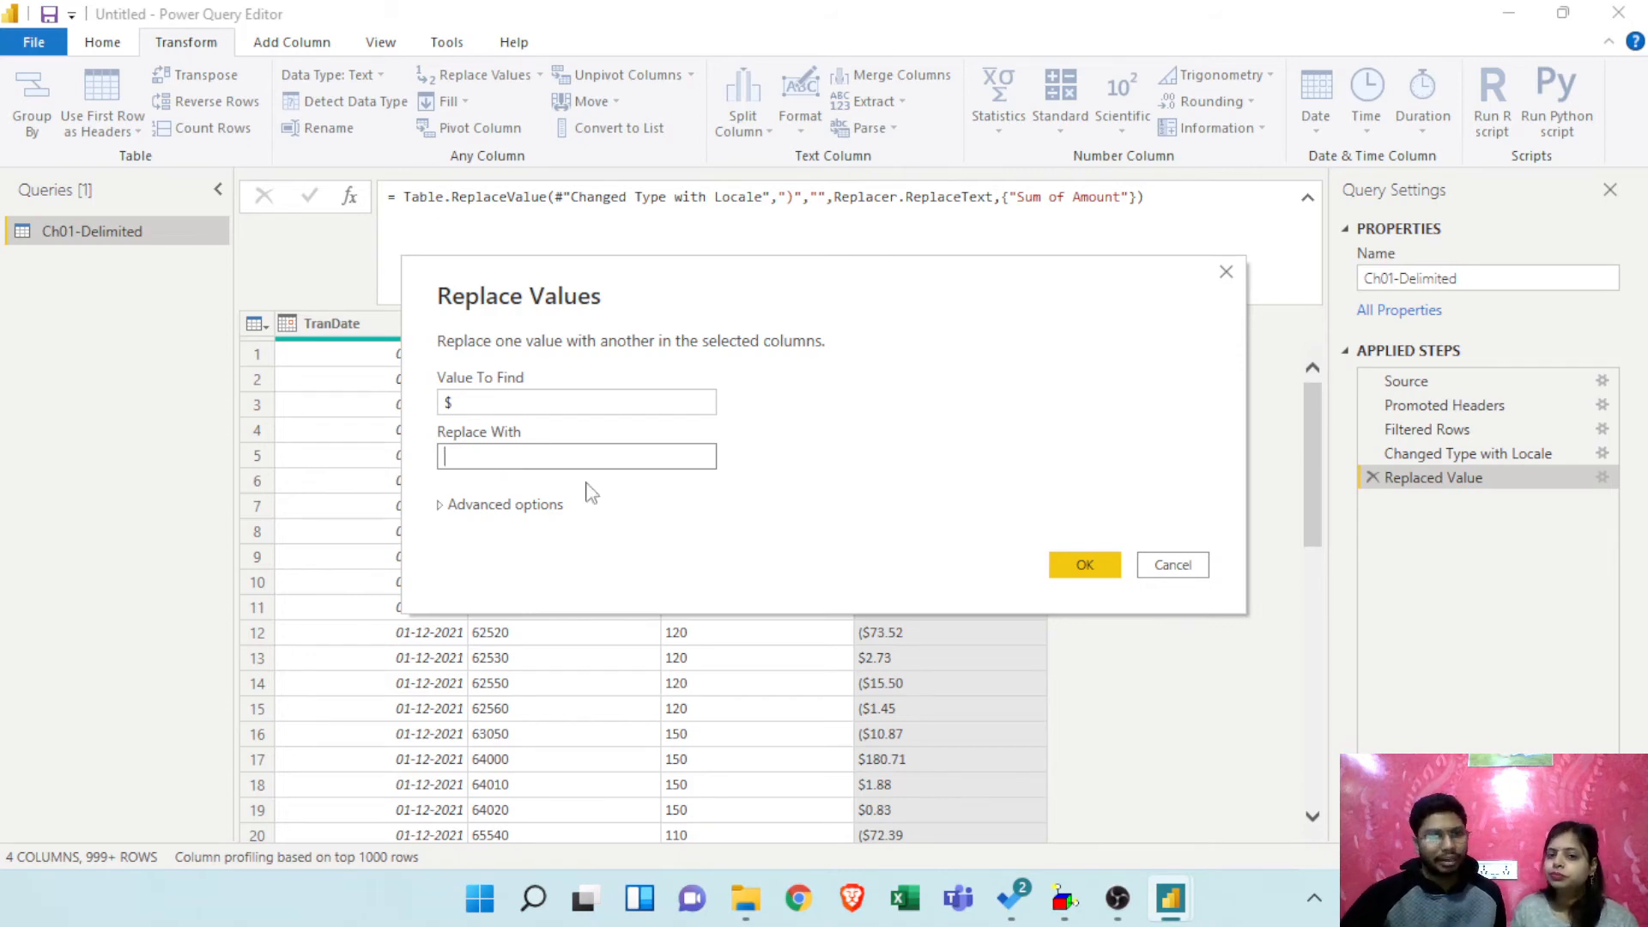
click(1084, 562)
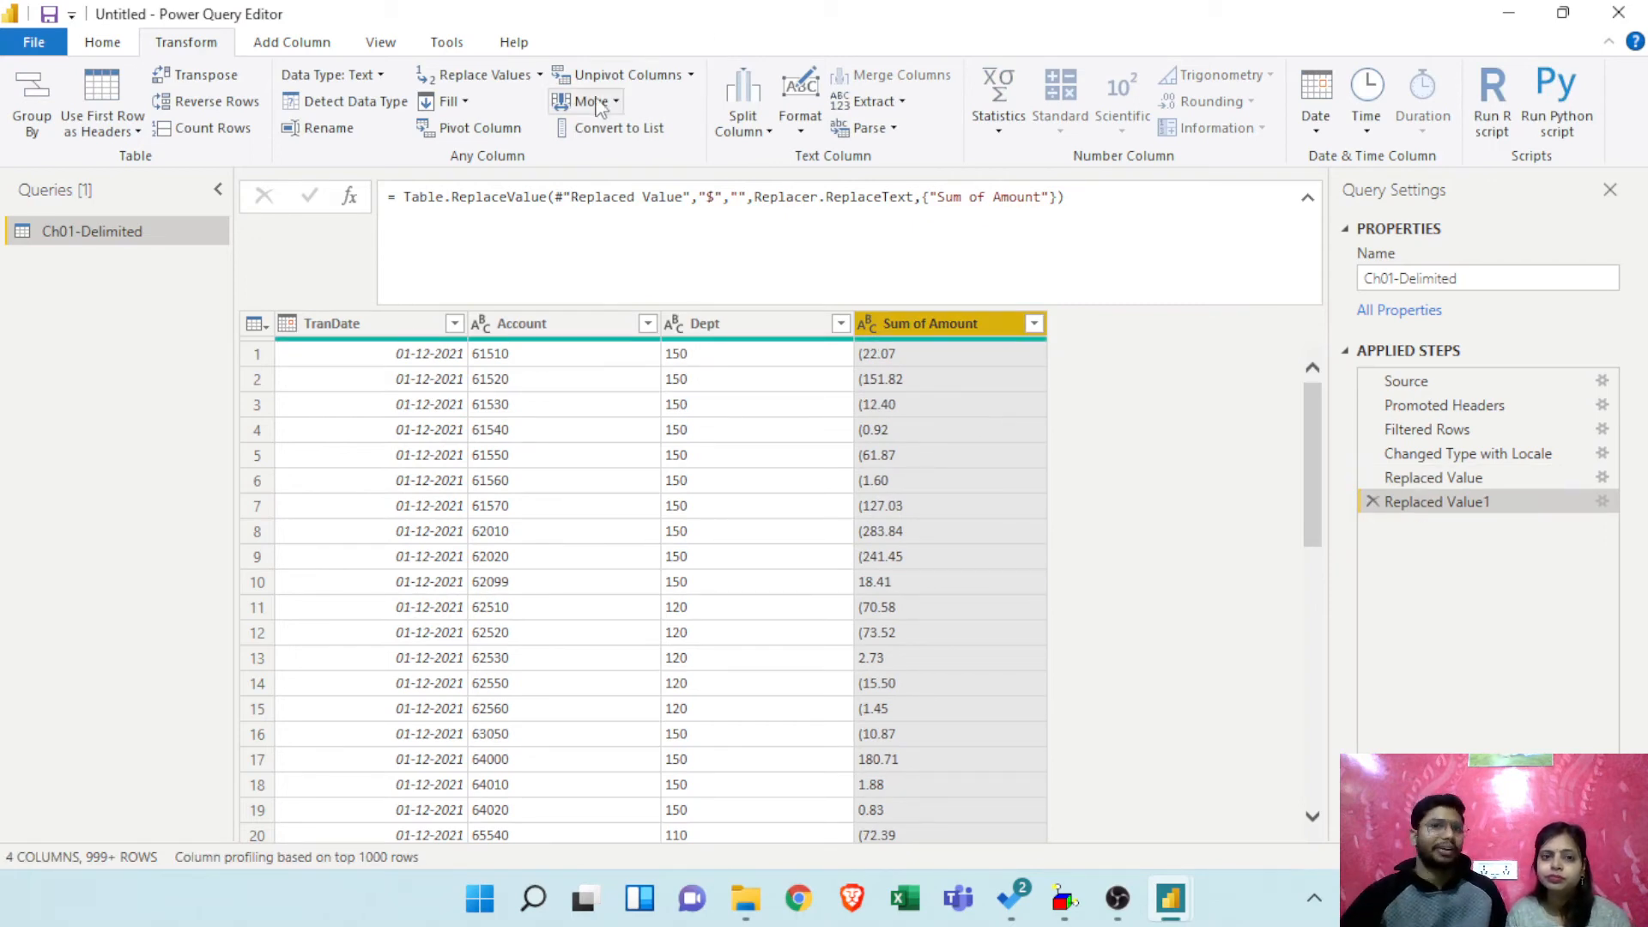
click(474, 75)
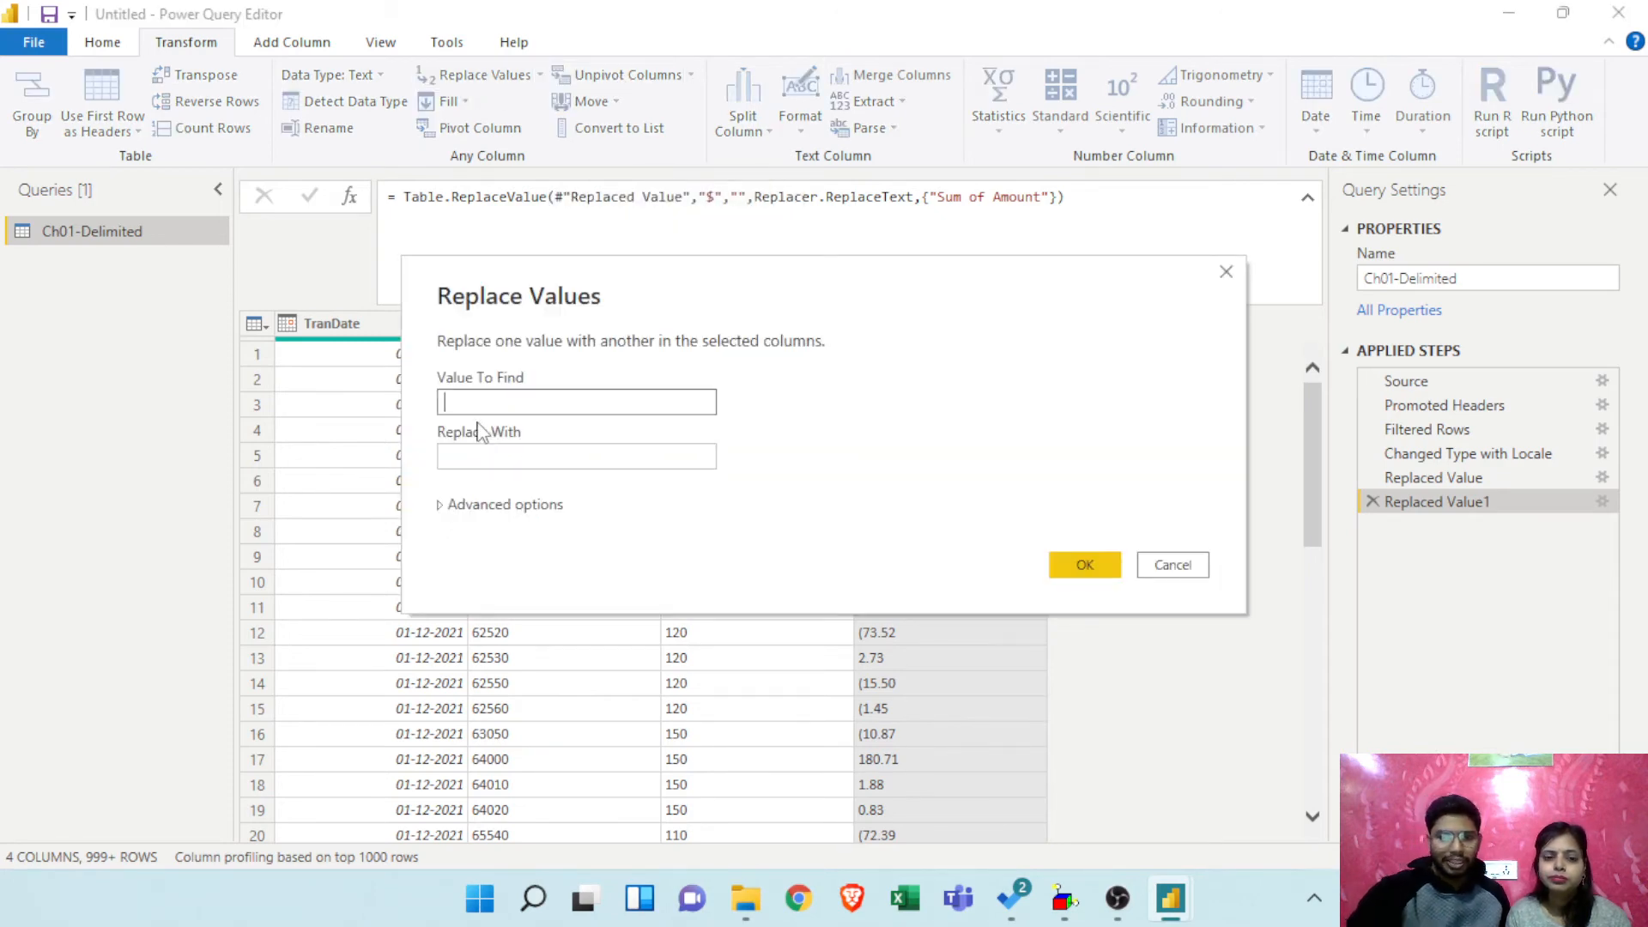
click(478, 456)
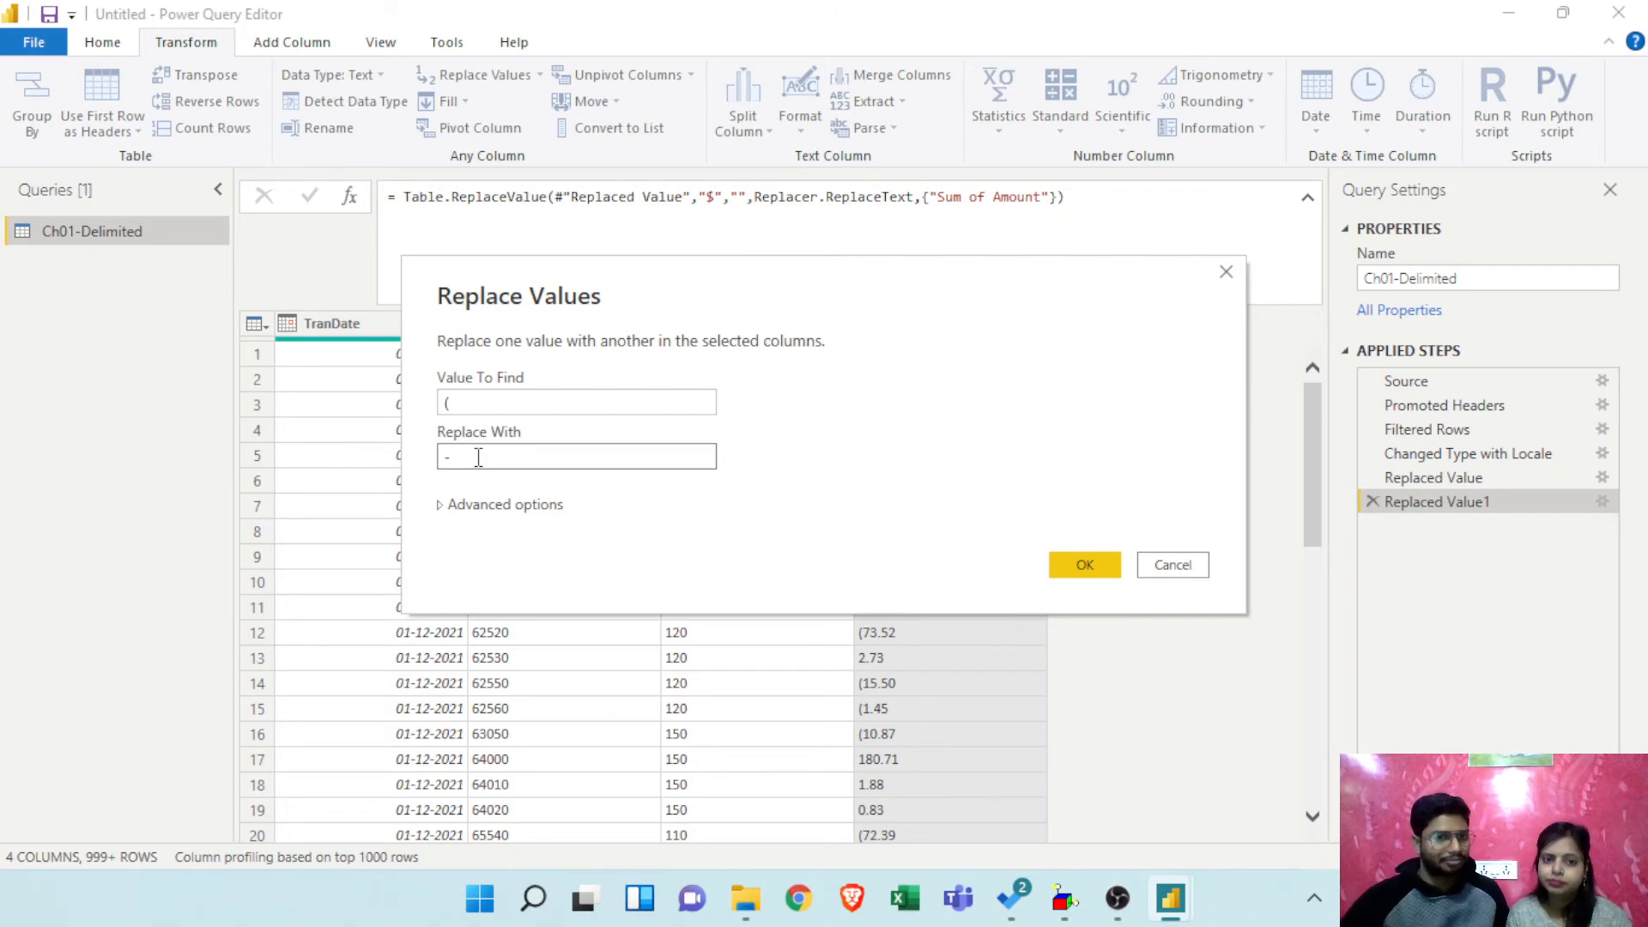
click(1058, 568)
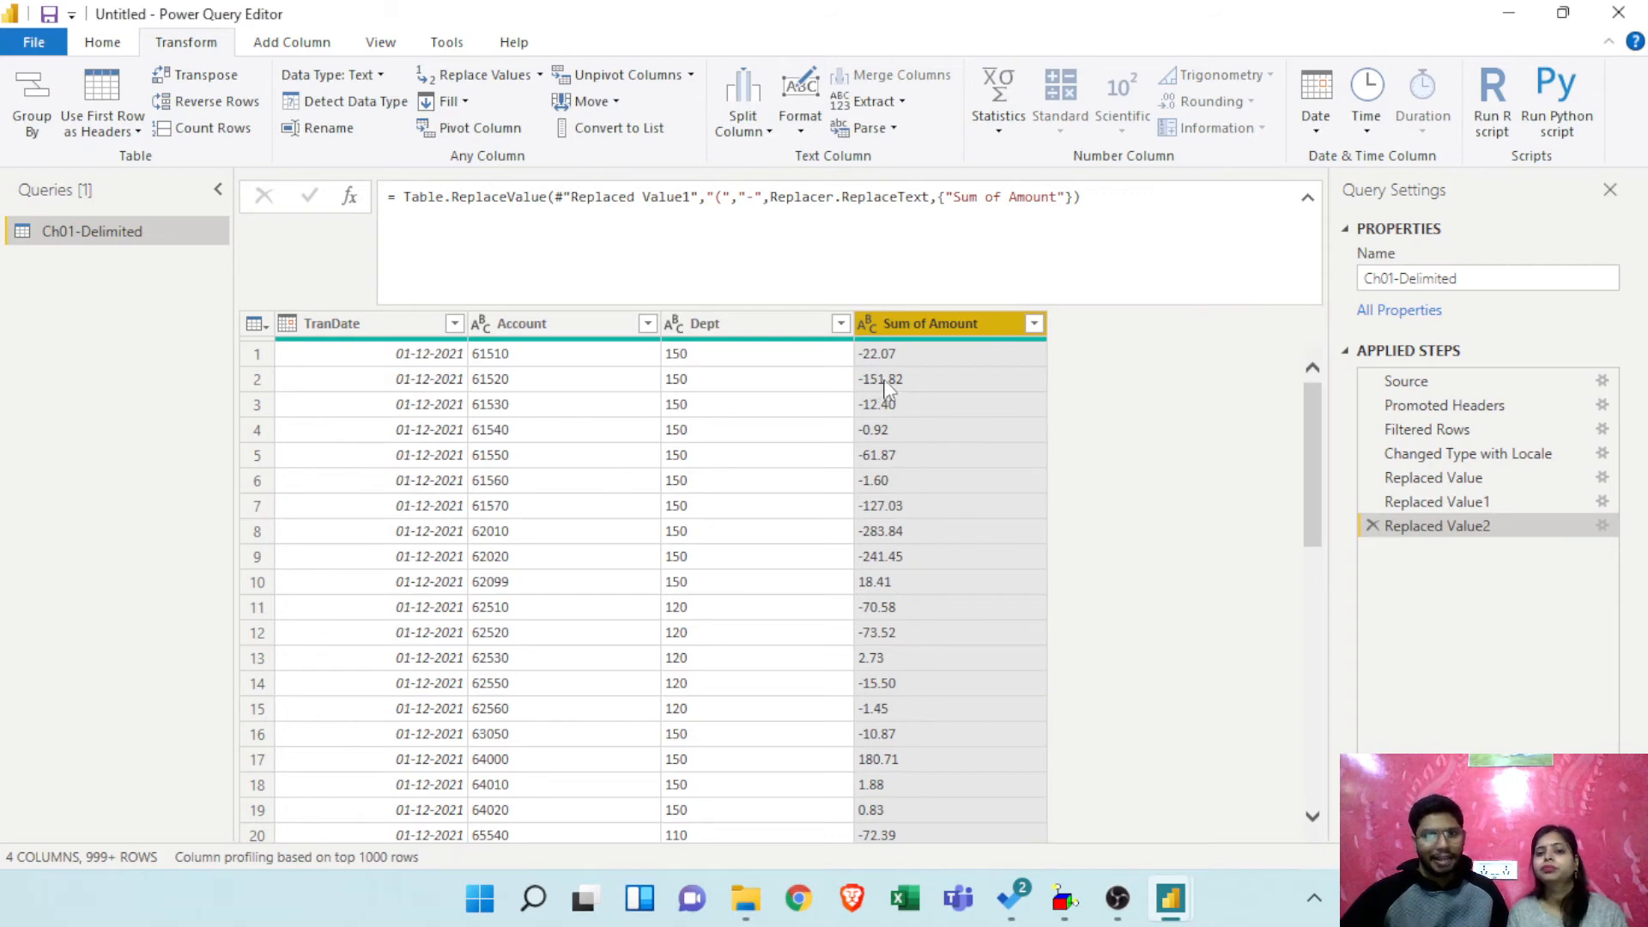
Step: Change the Sum of Amount column's type to Decimal Number and the Dept and Account columns' types to Whole Number
click(867, 323)
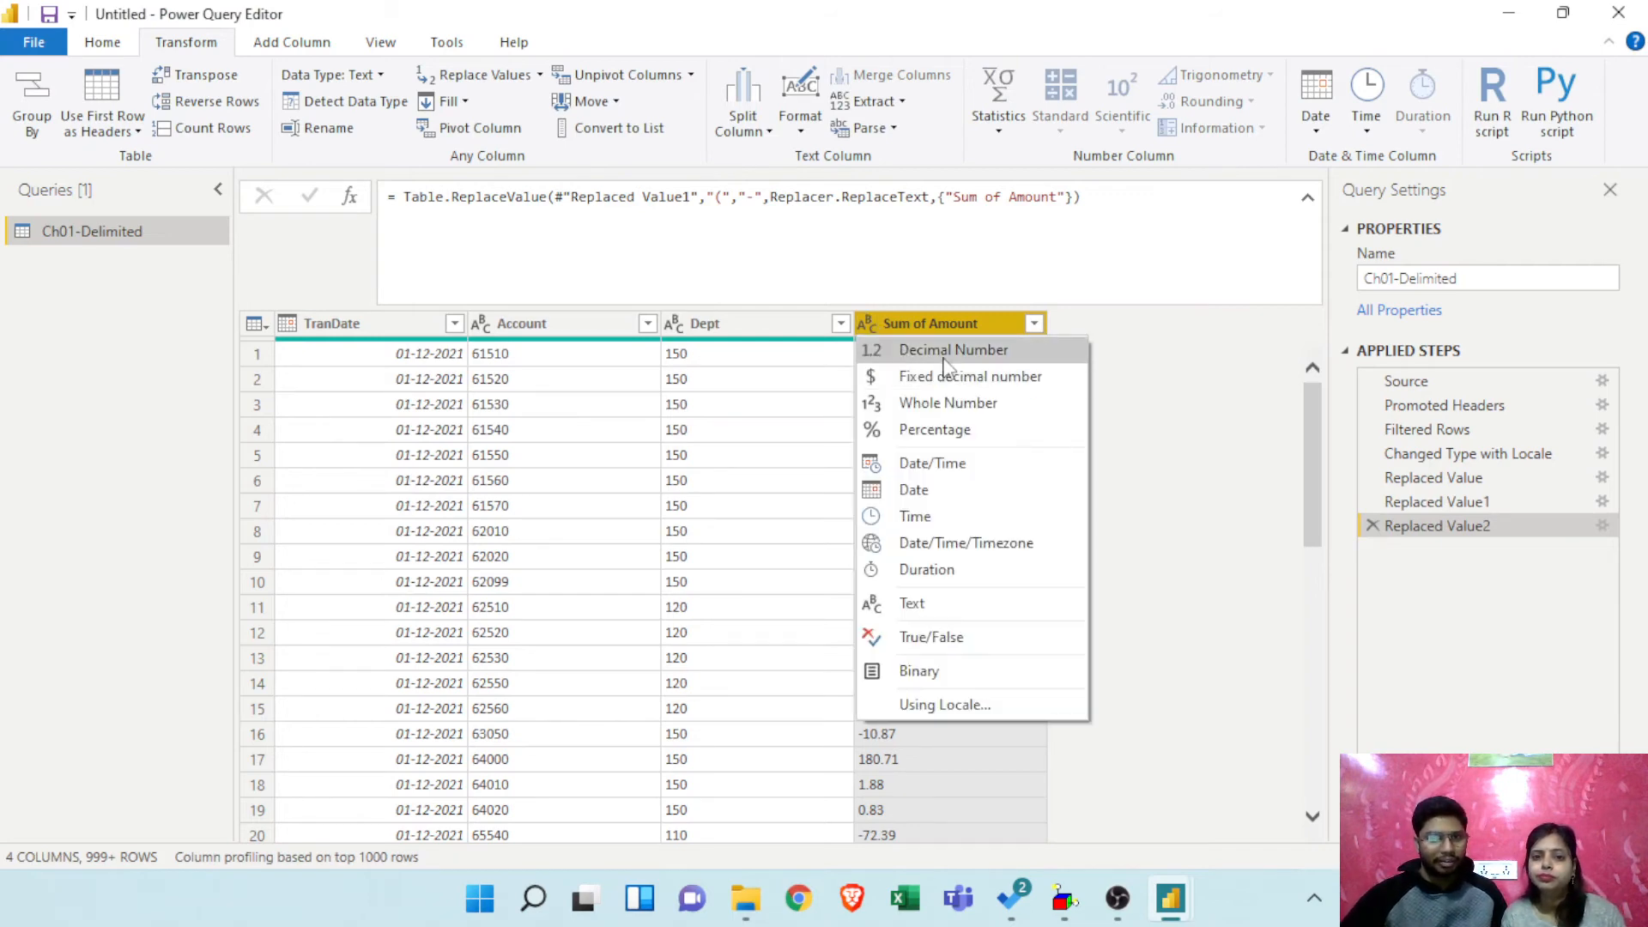
click(911, 351)
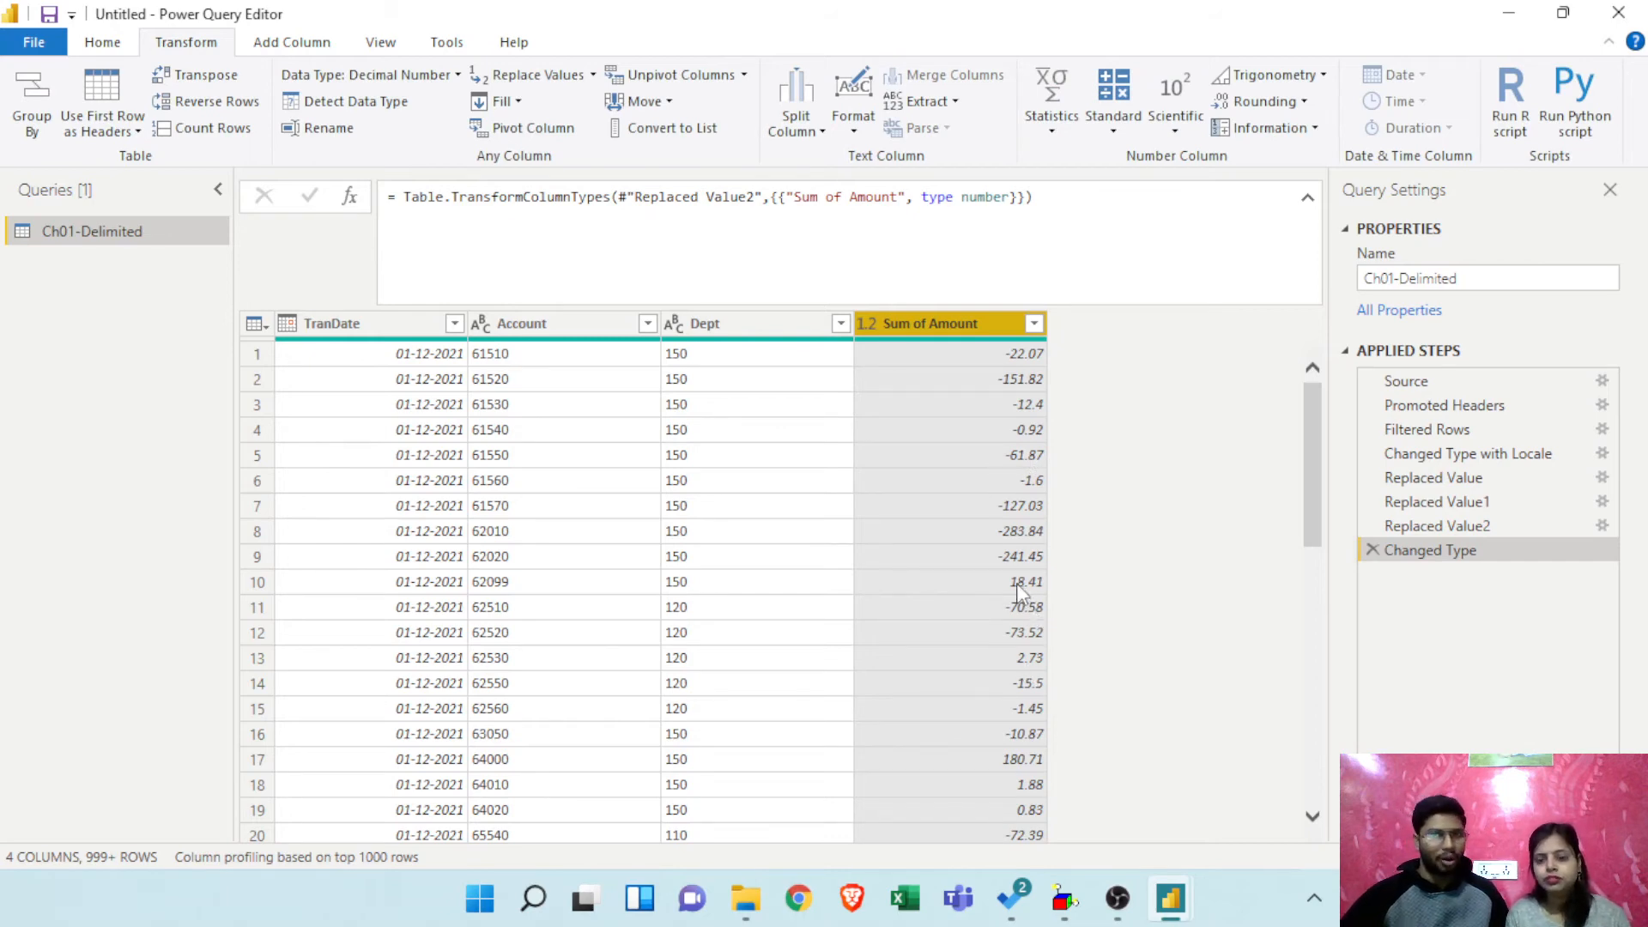
click(674, 330)
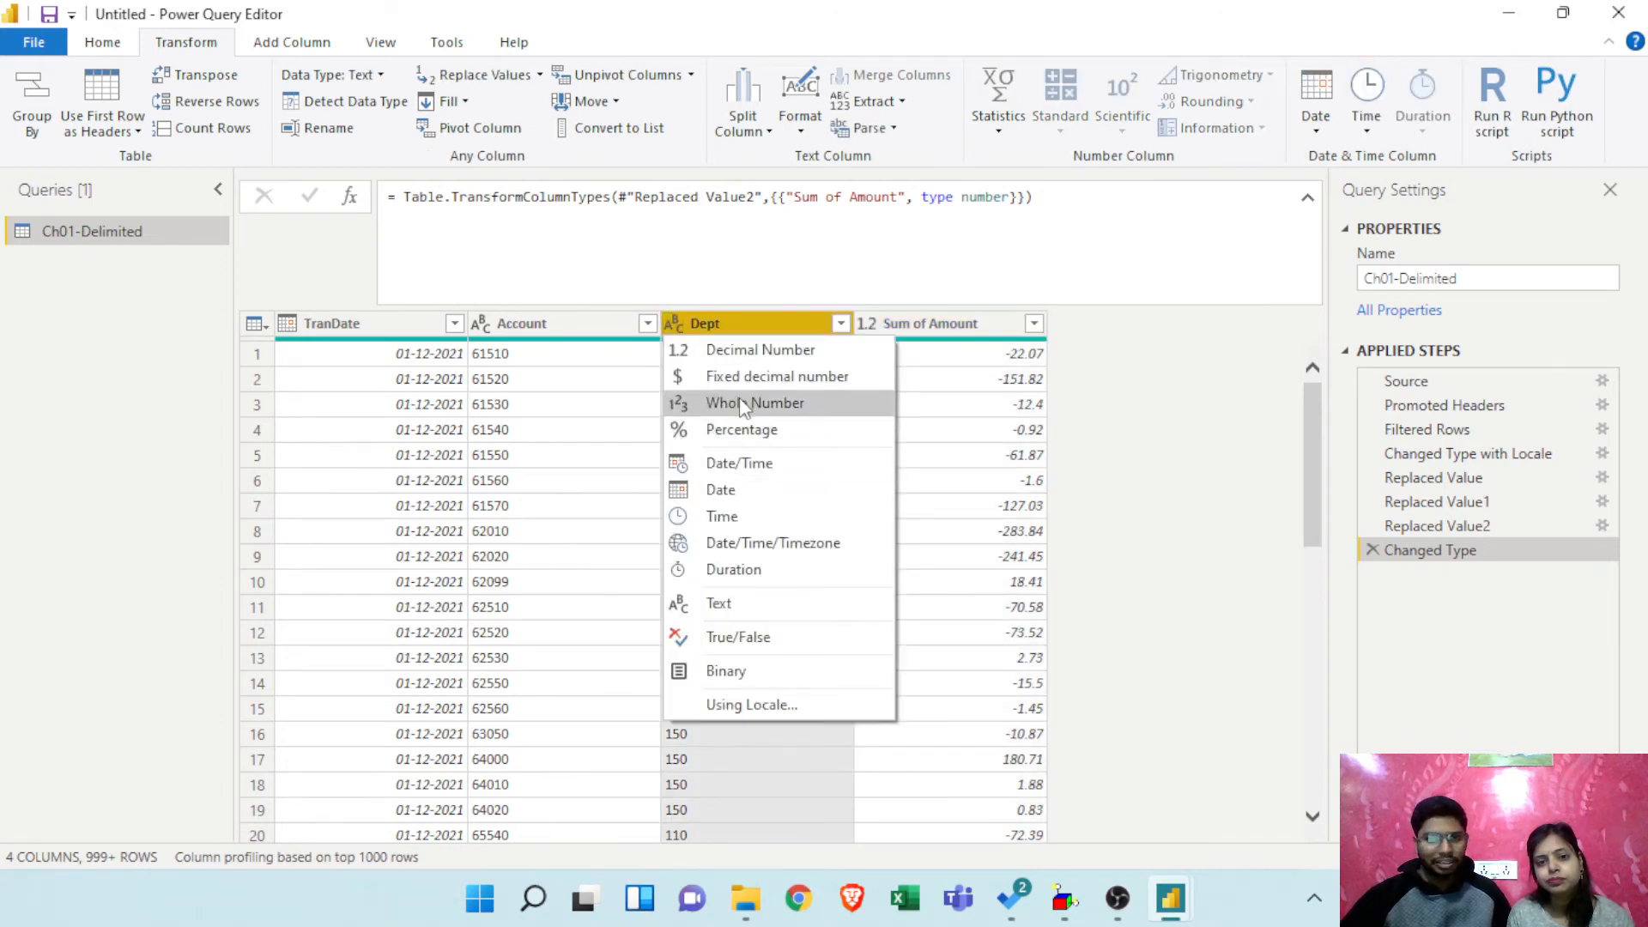
click(743, 405)
click(481, 332)
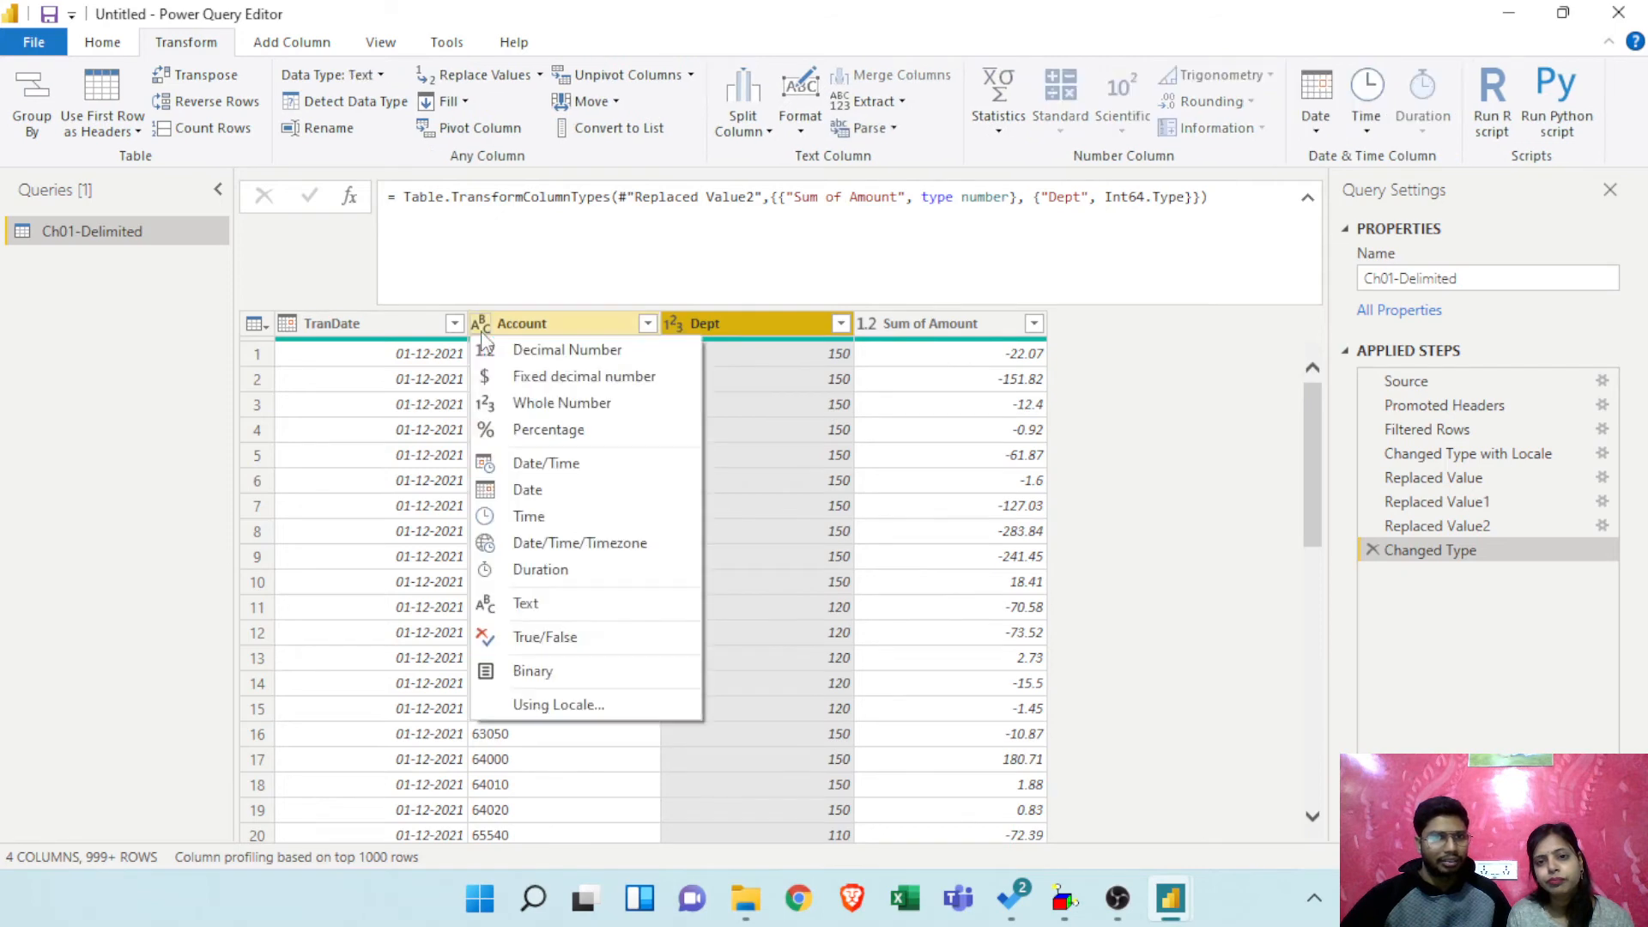
click(528, 409)
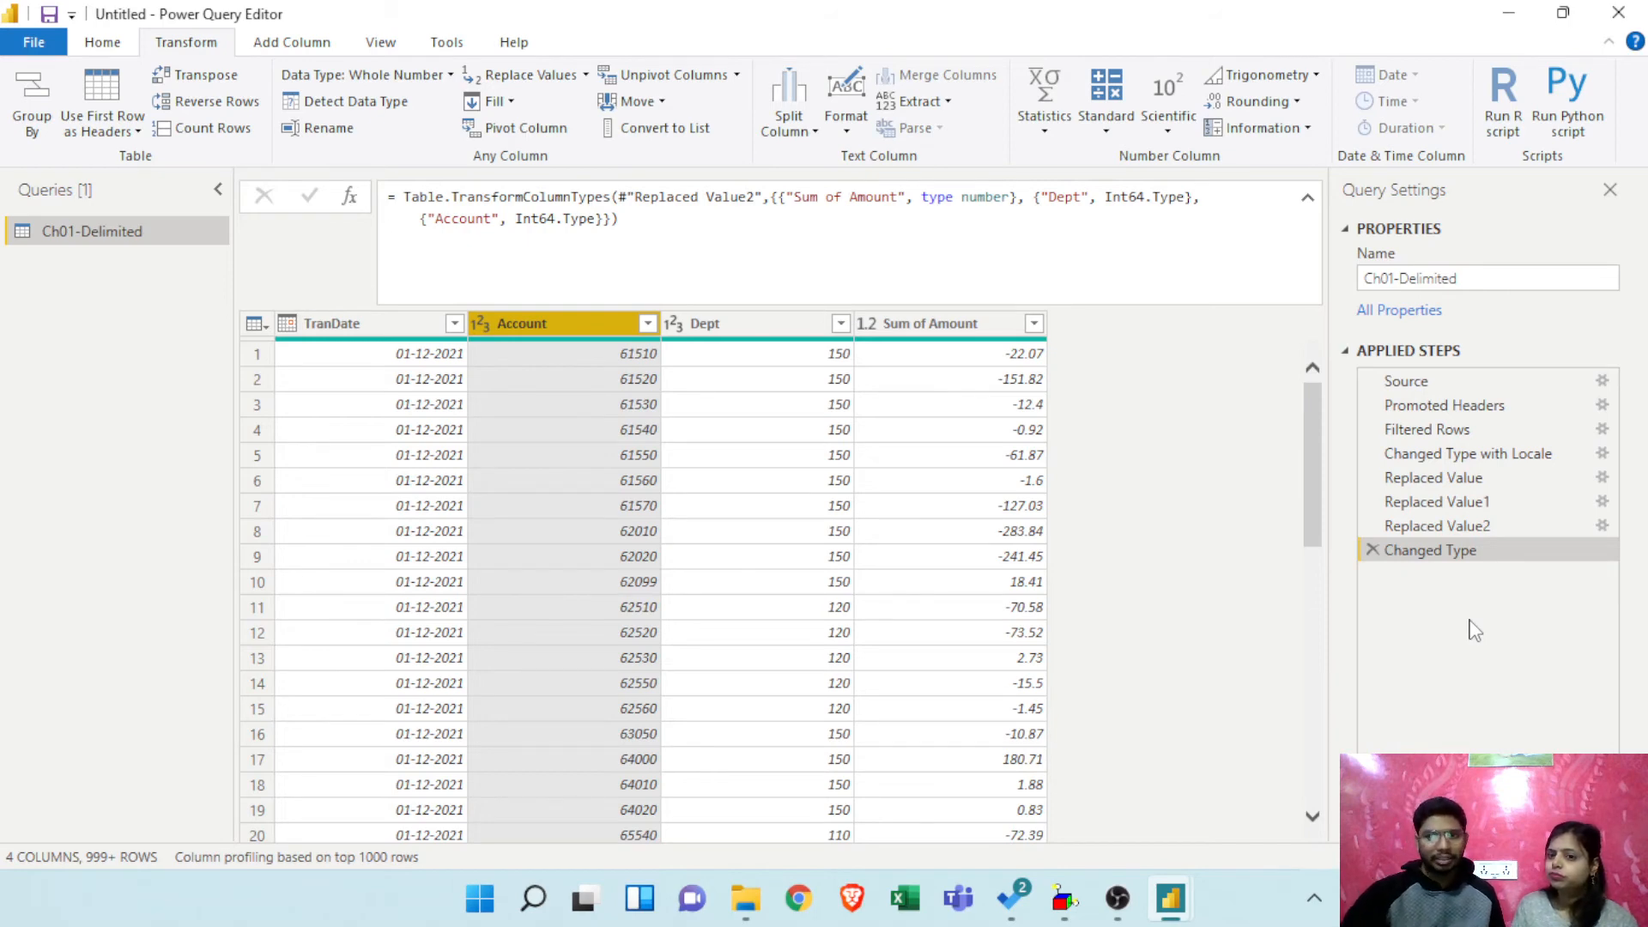
Step: Review the formulas of the three Replaced Value steps and the final Changed Type step
click(1442, 477)
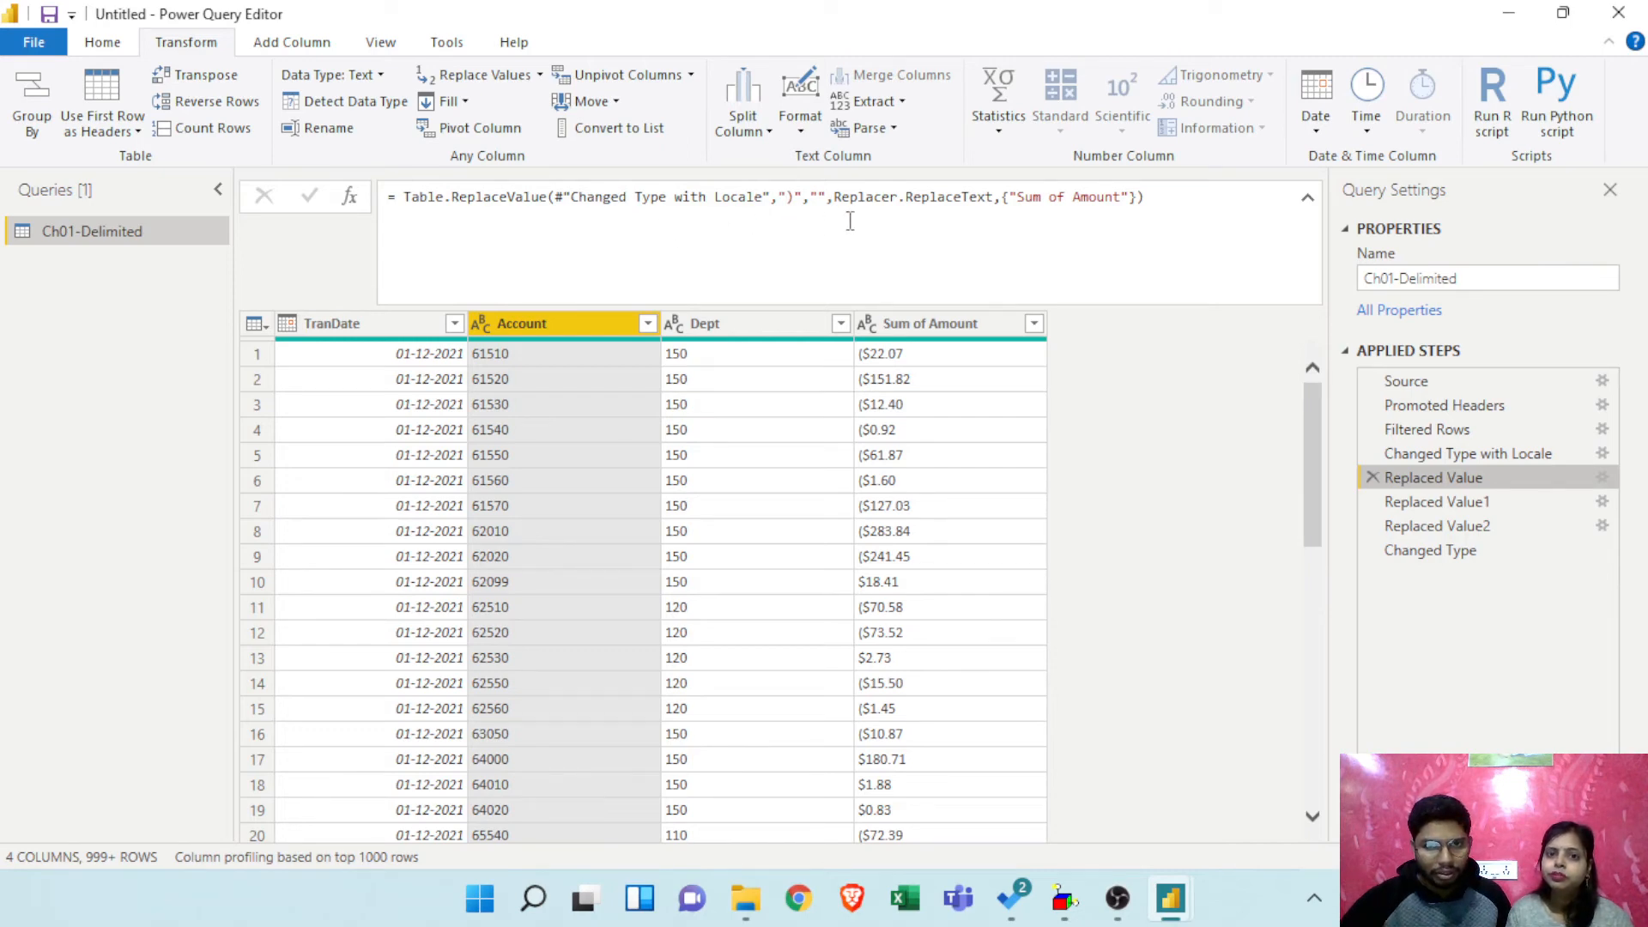
click(792, 200)
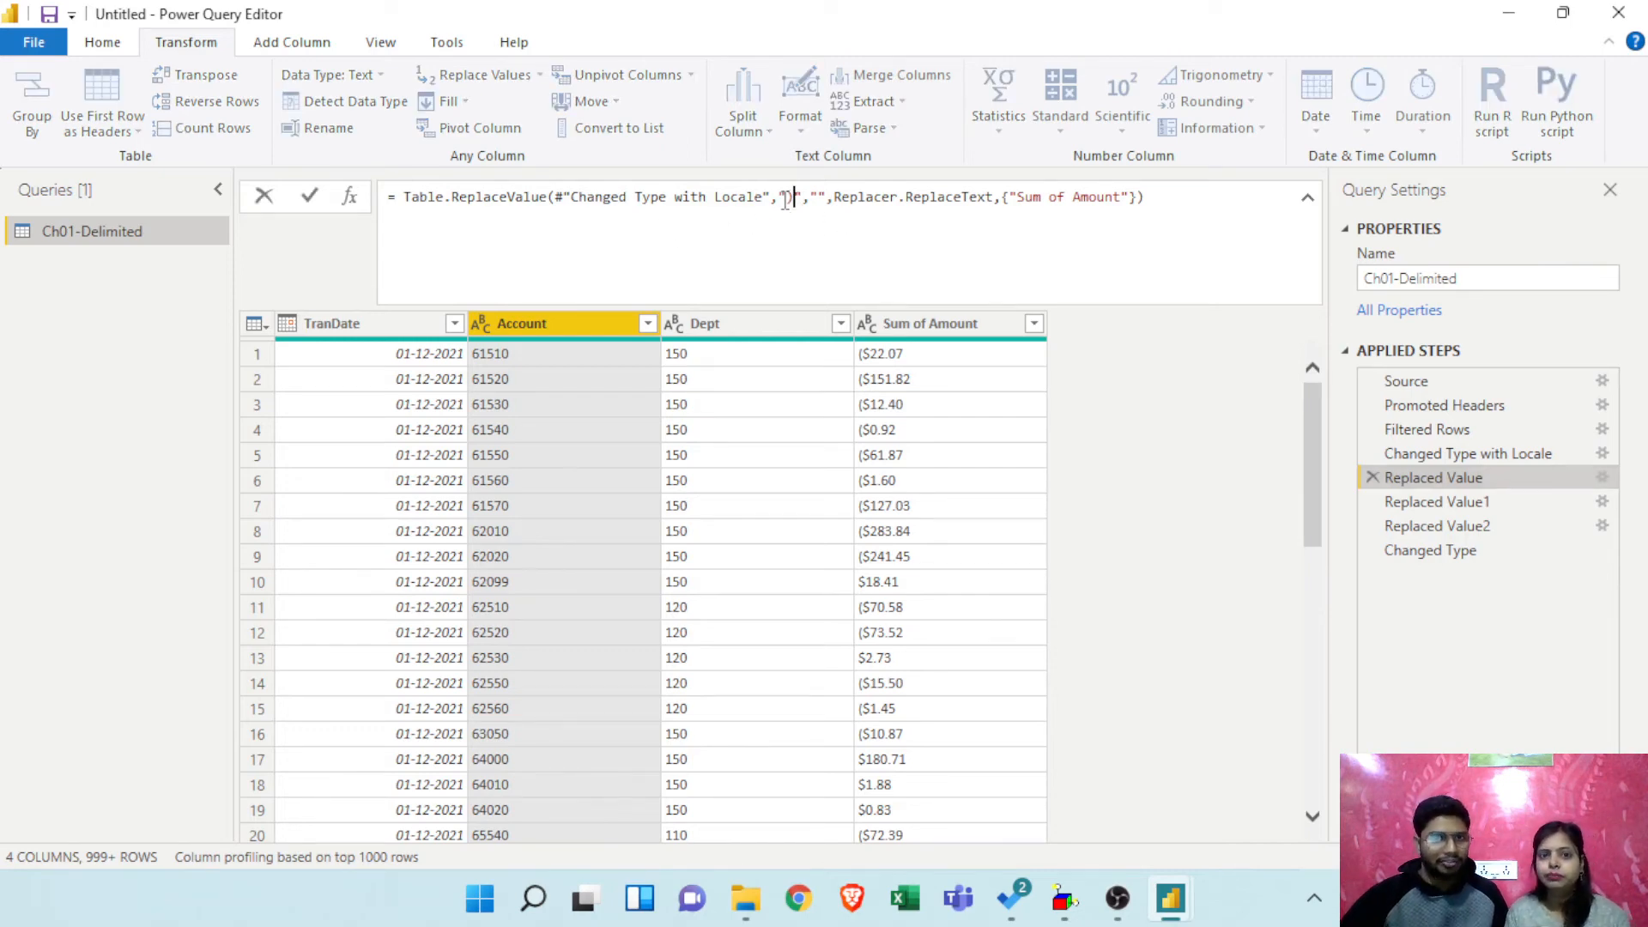
click(1439, 501)
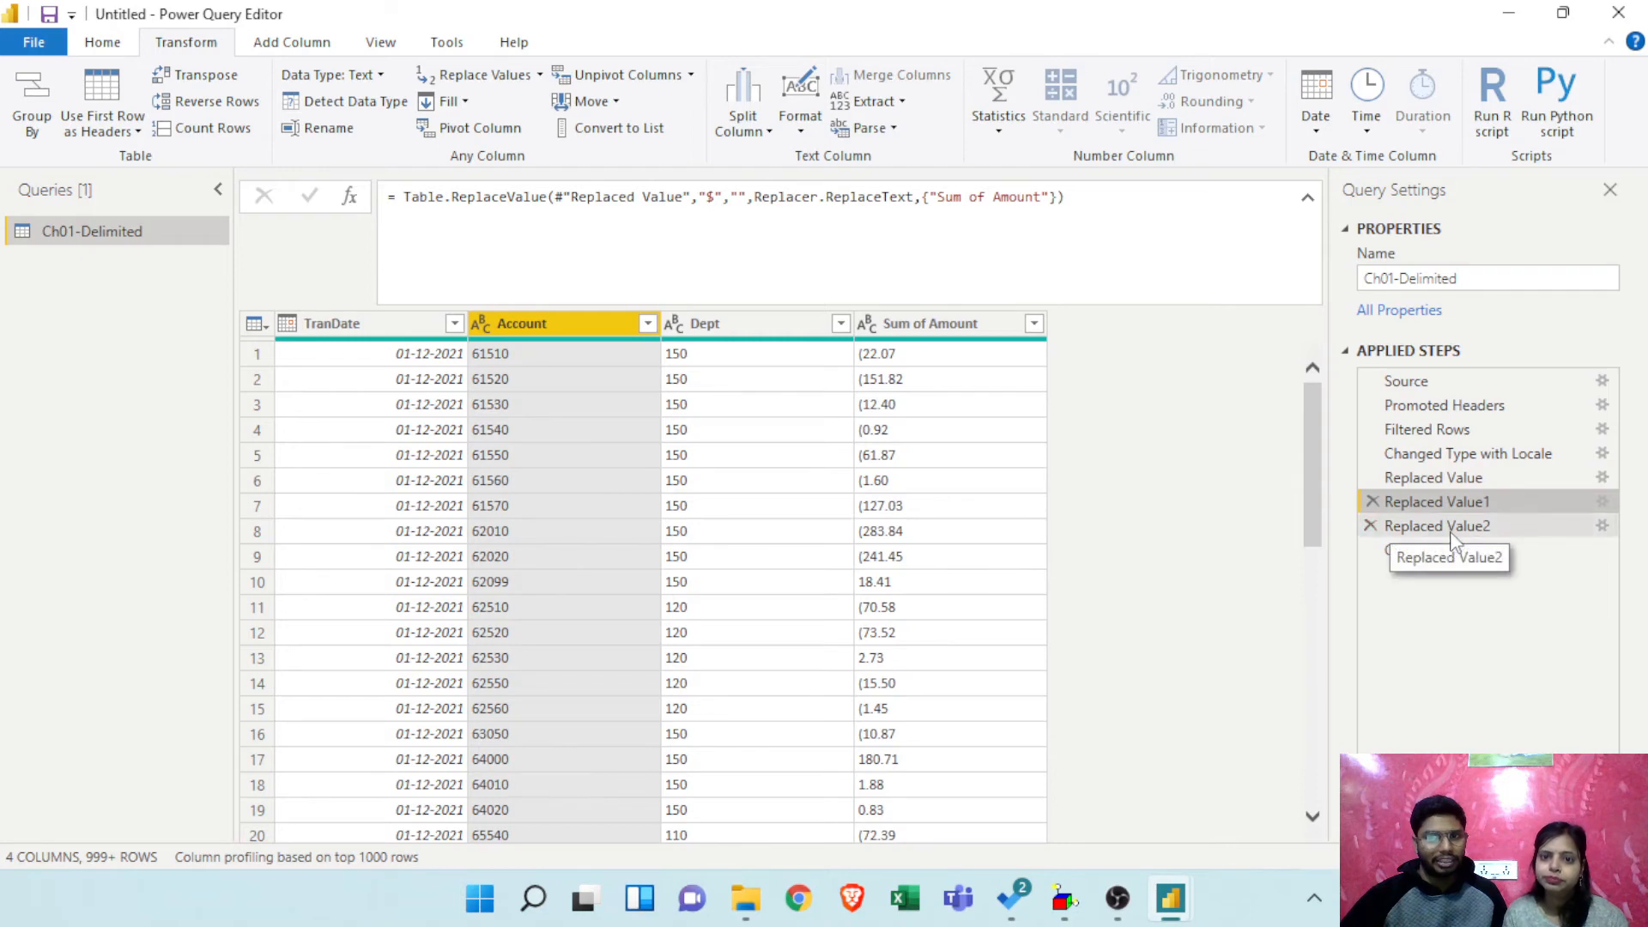
click(1412, 525)
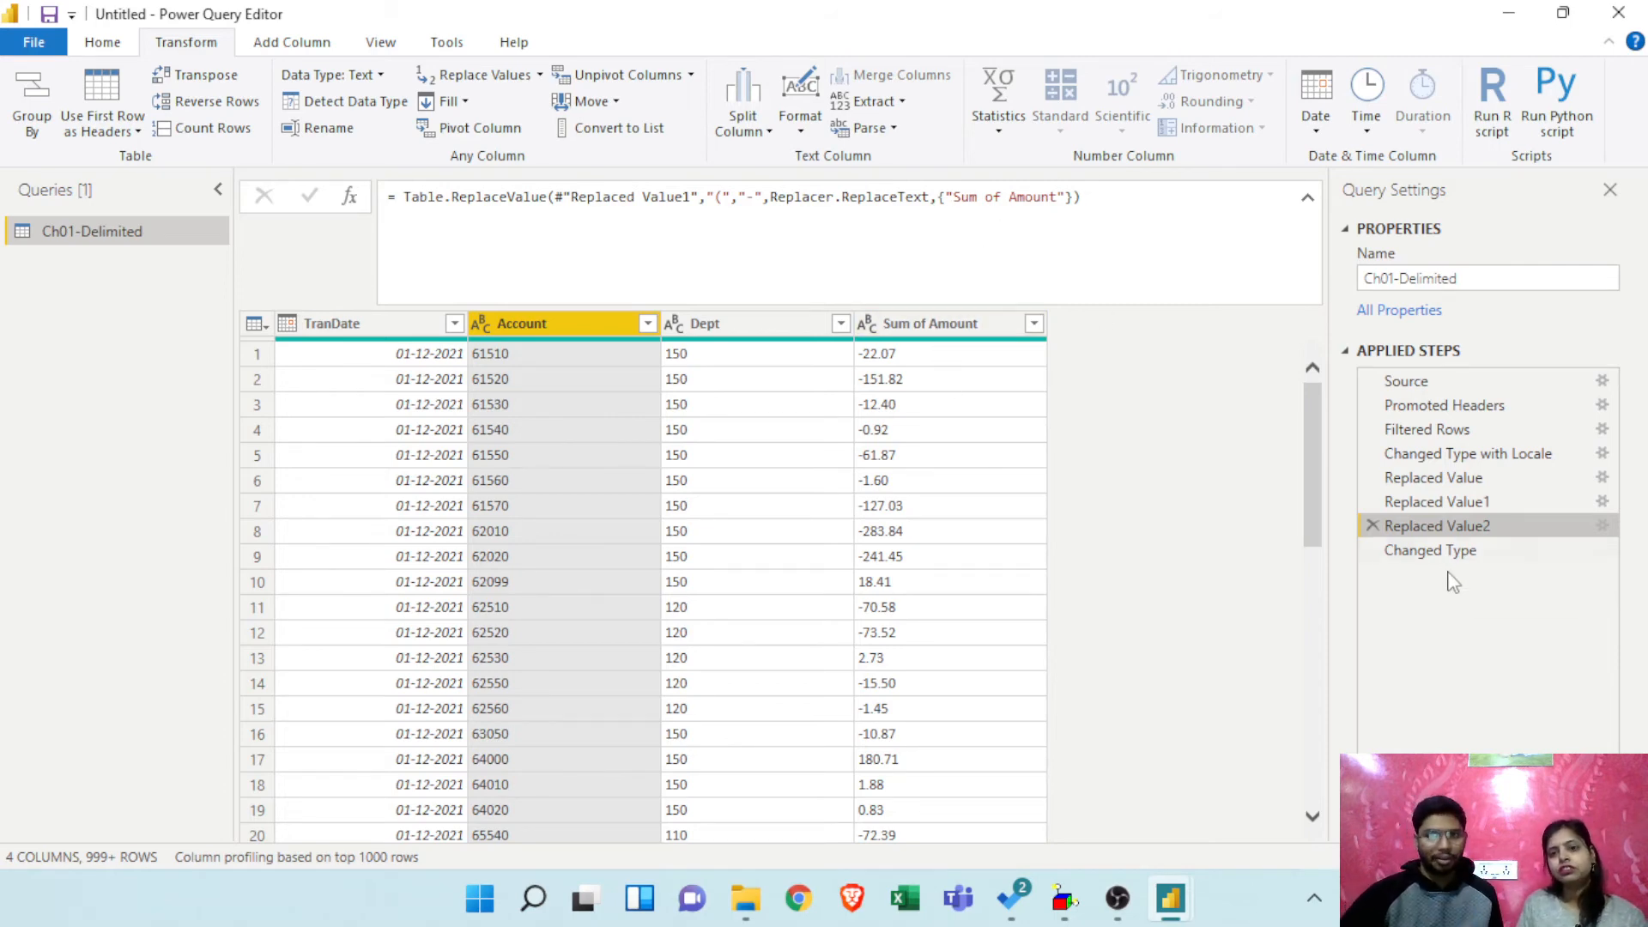
click(1416, 550)
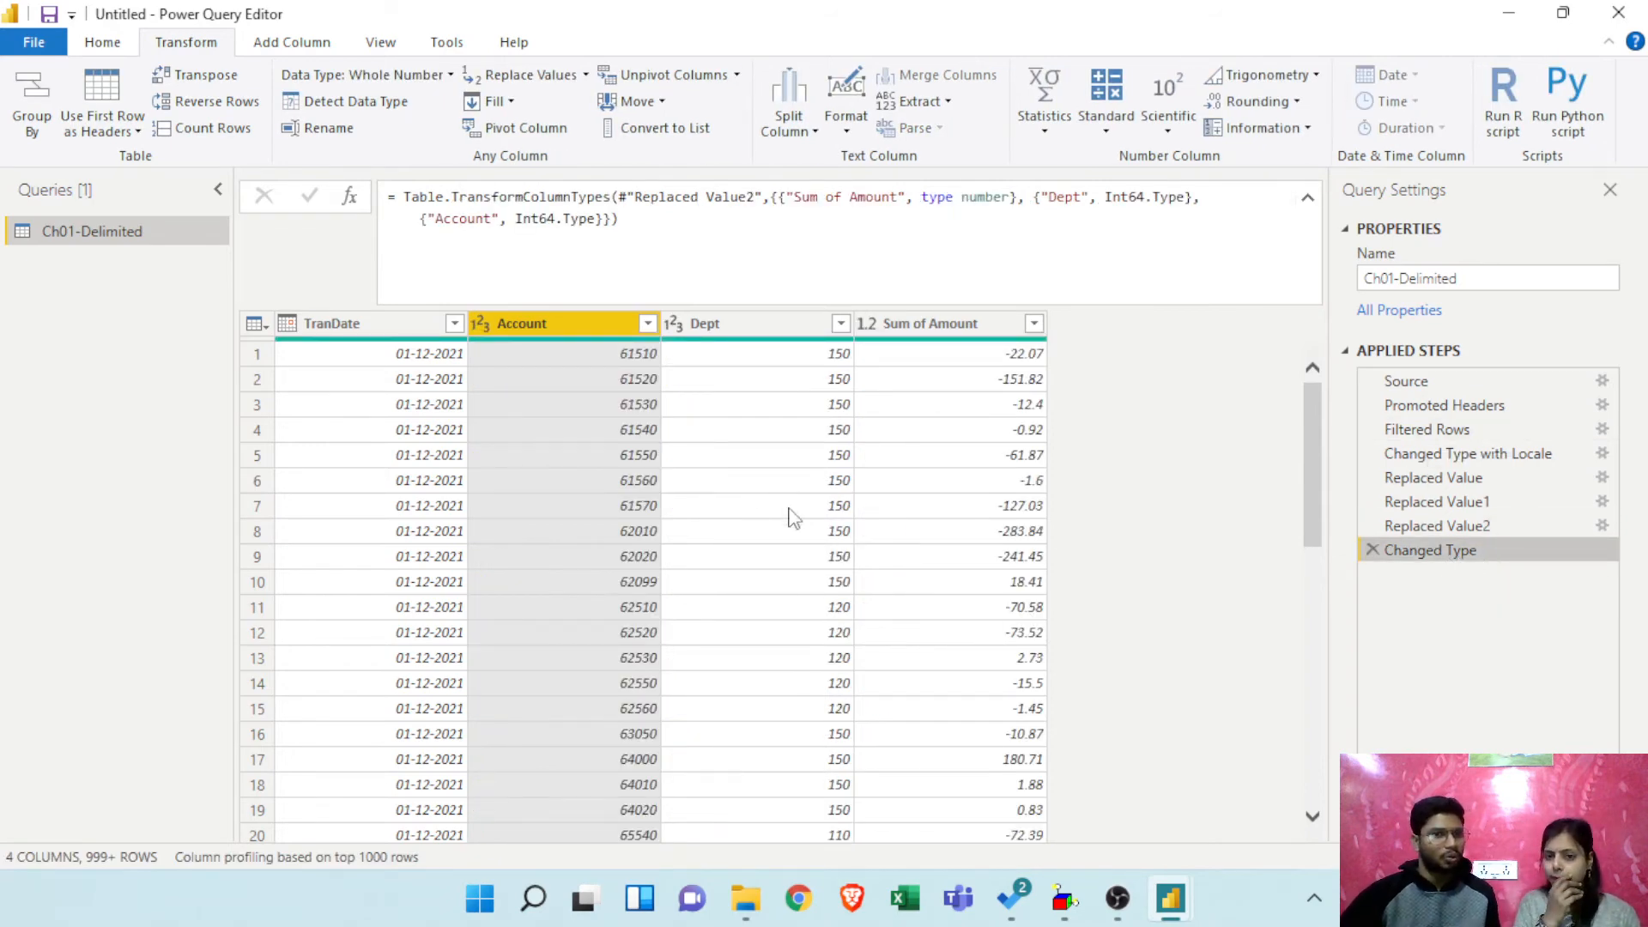
Step: Close the query editor and apply the changes, and display the loaded Ch01-Delimited table's data with its field list expanded
click(110, 45)
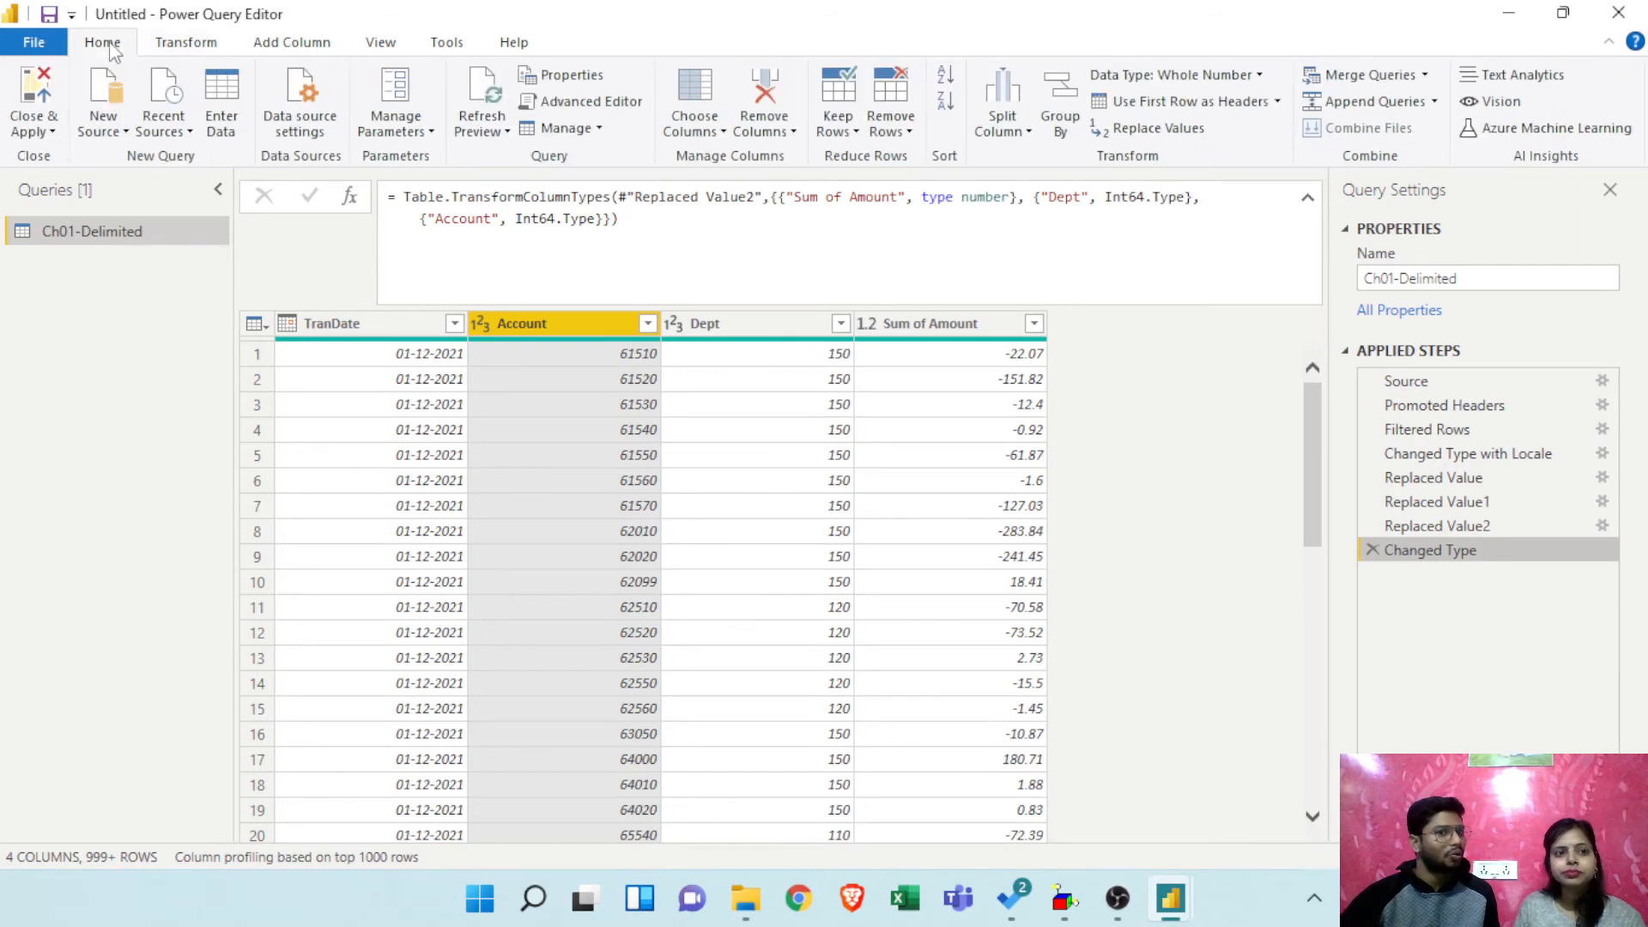
click(189, 47)
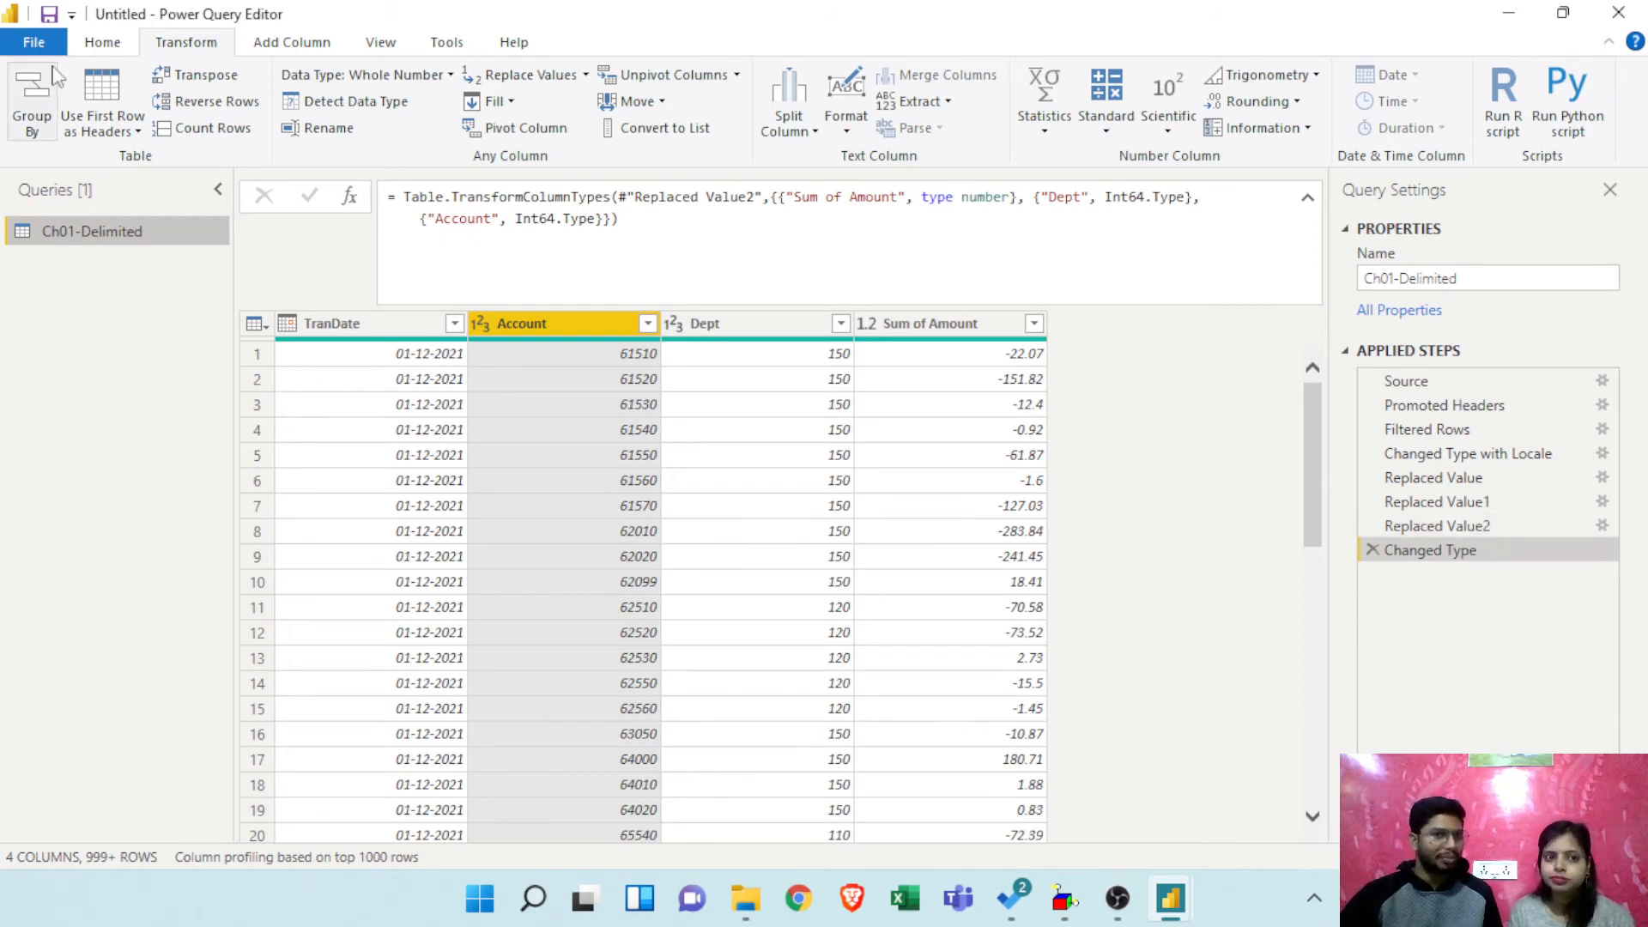
click(97, 43)
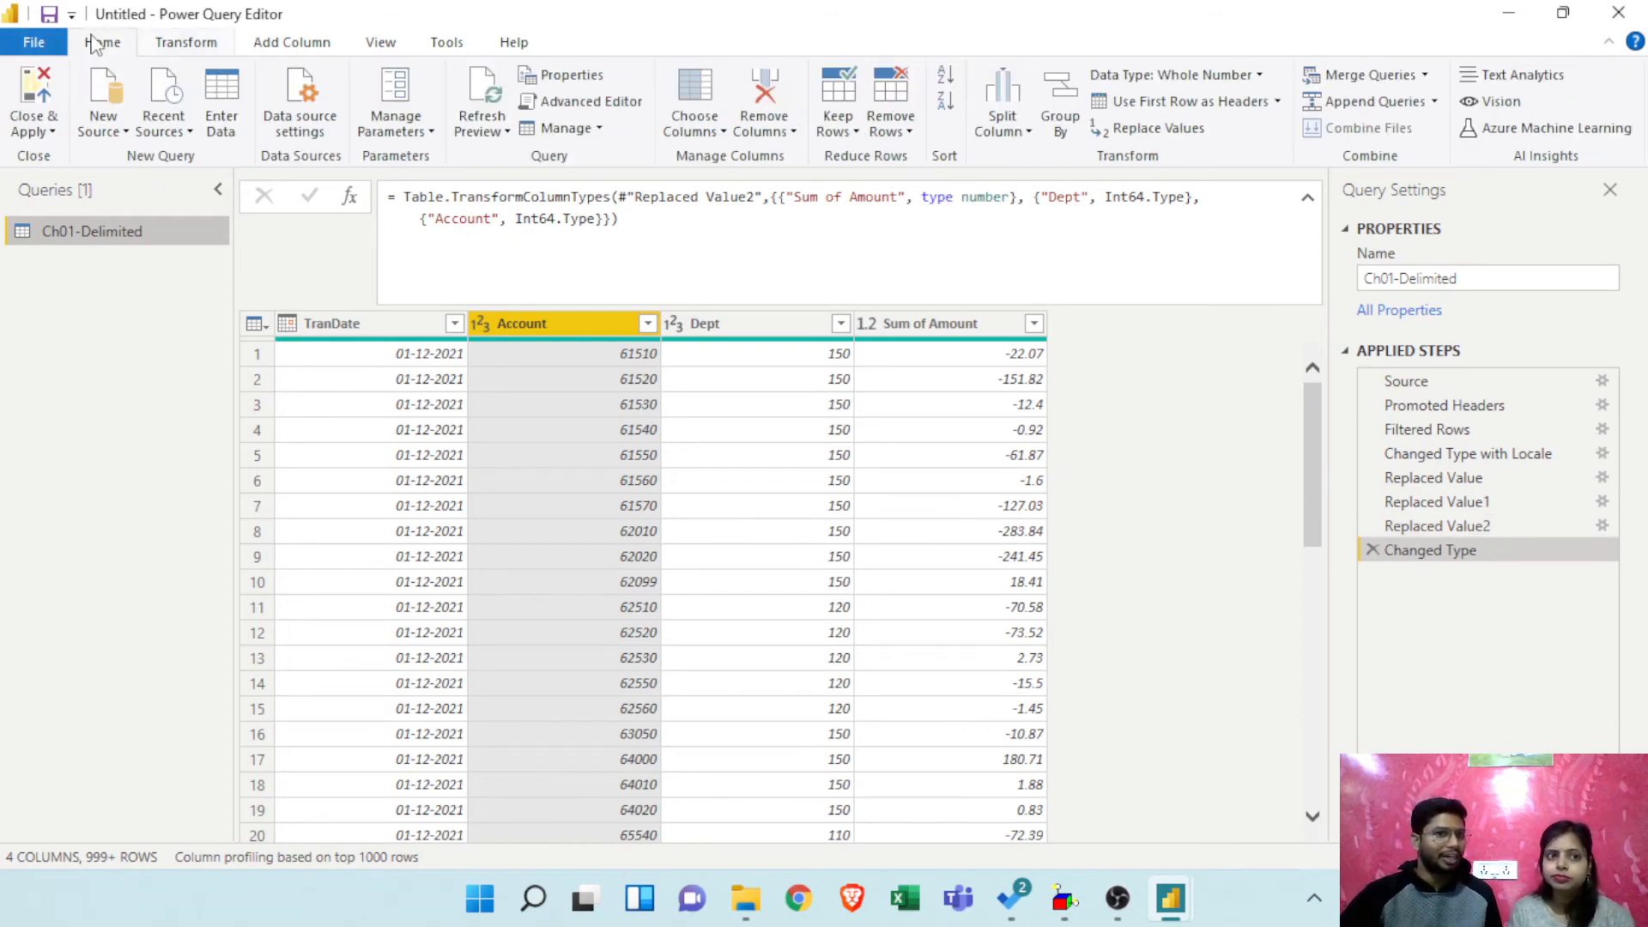
click(53, 132)
click(122, 166)
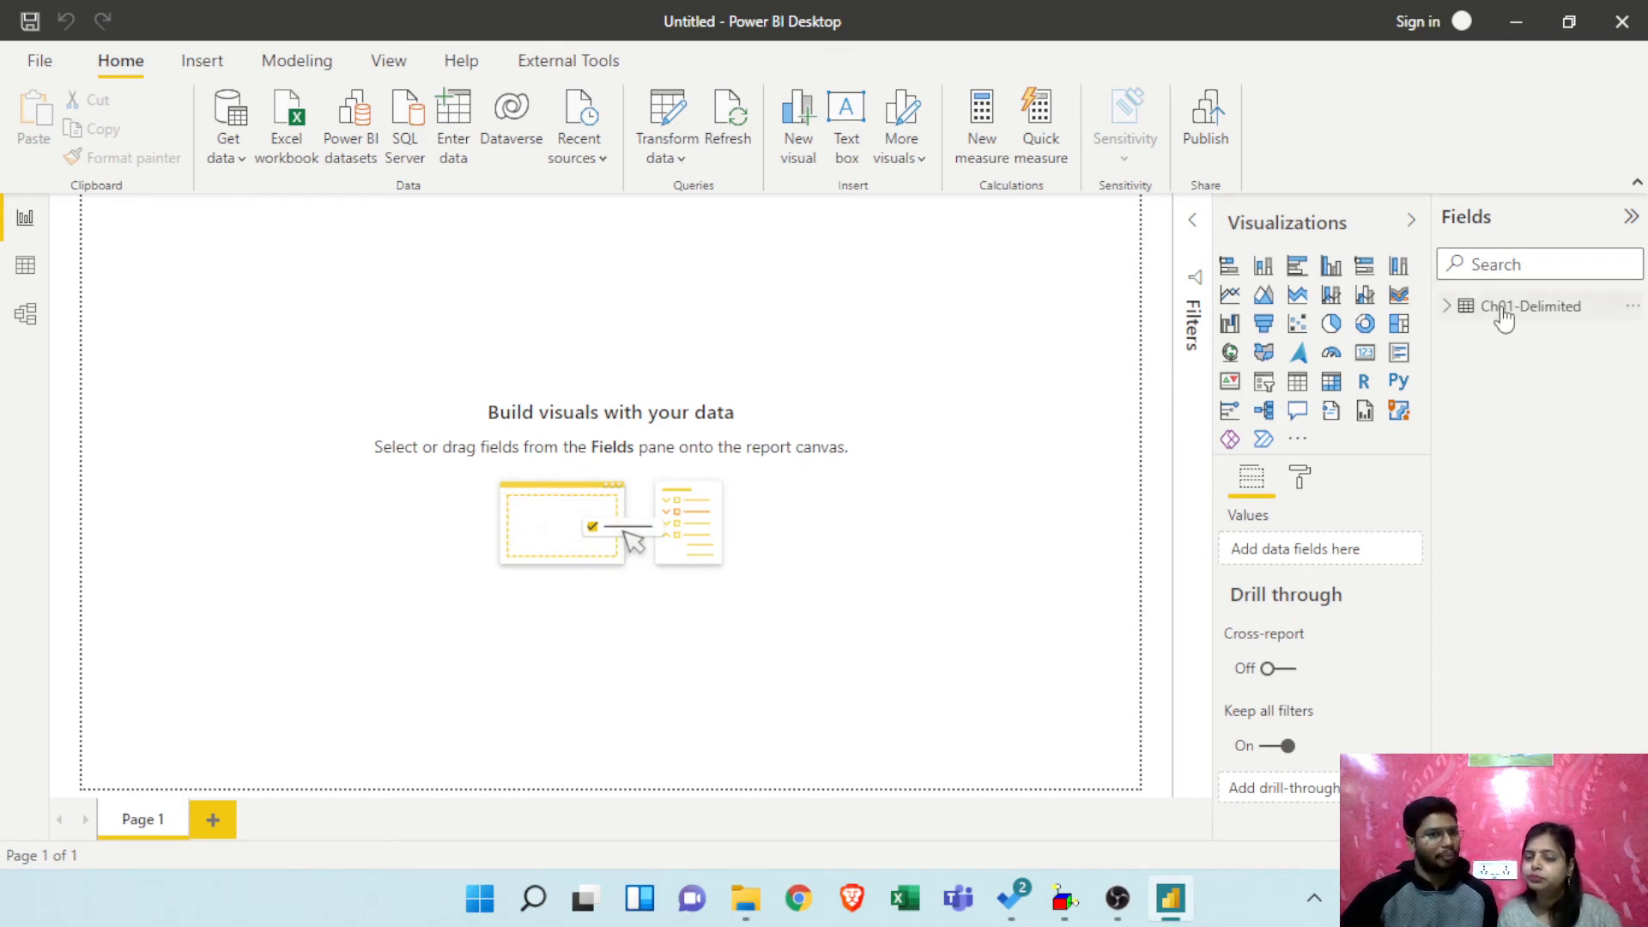
click(31, 275)
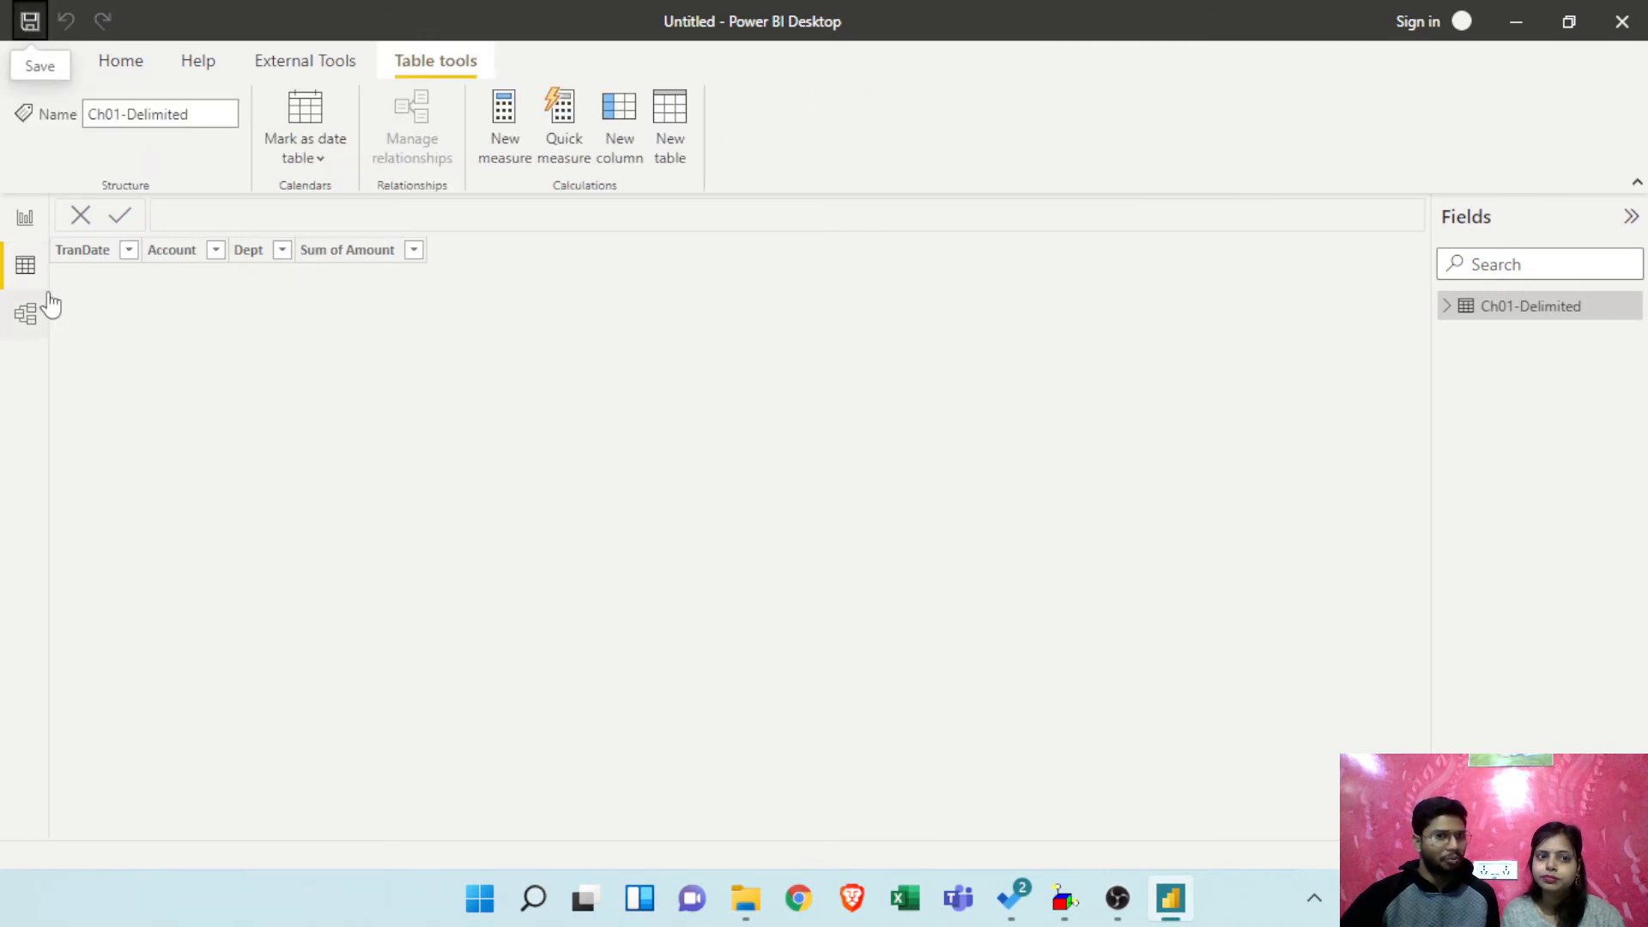
click(1457, 310)
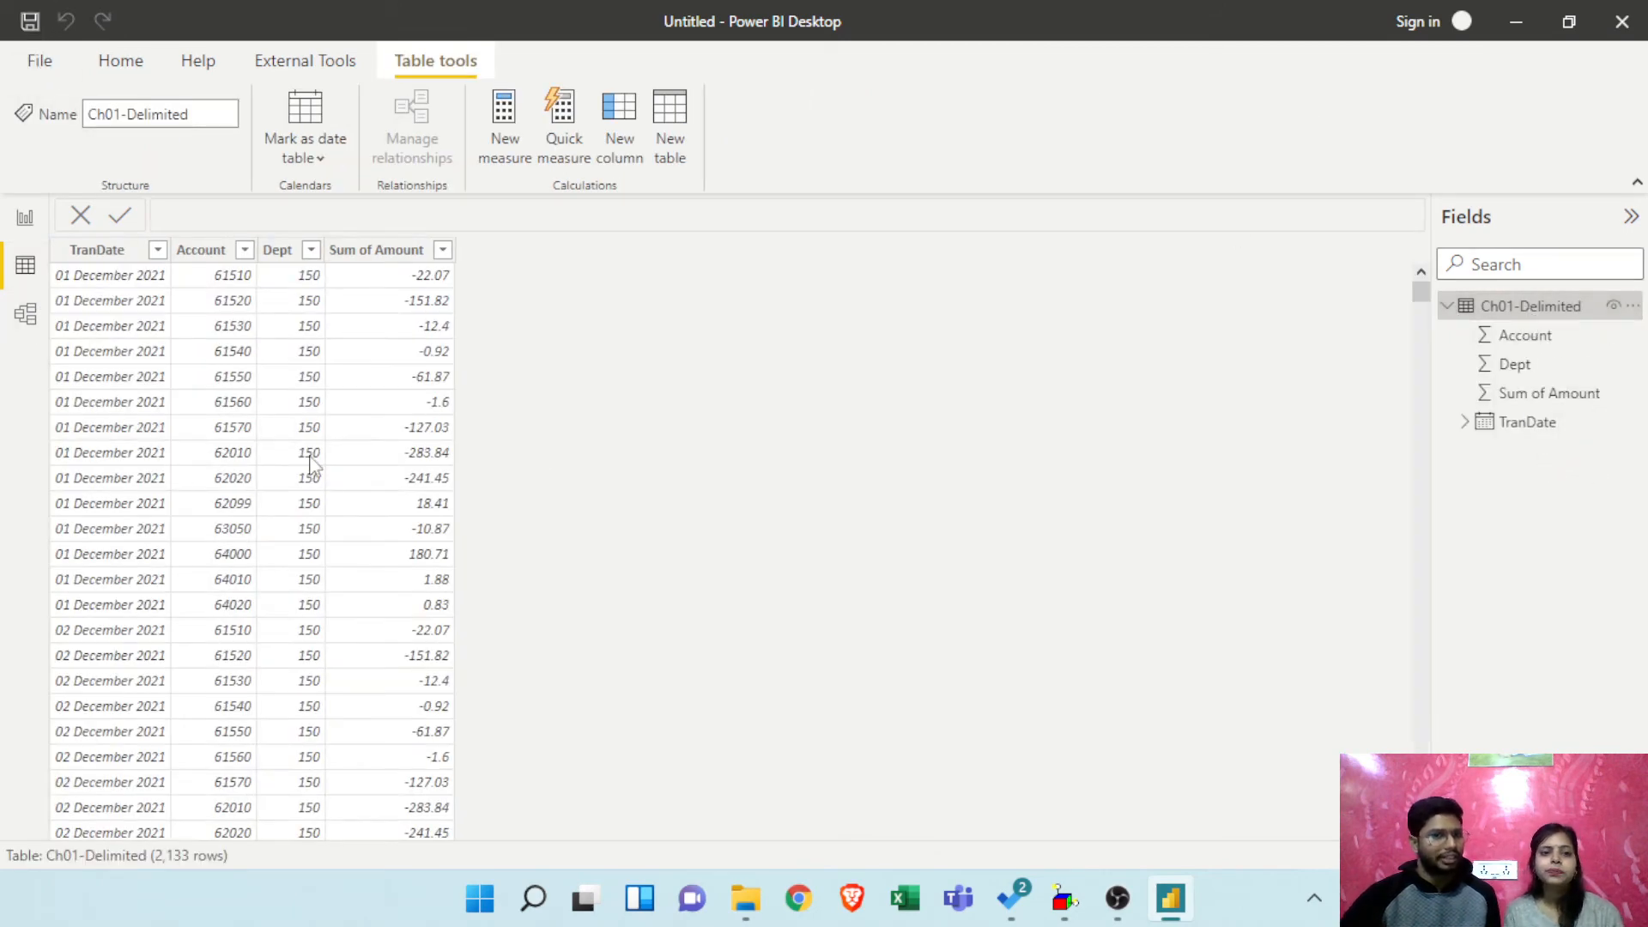
Step: Build a report visual from the TranDate and Sum of Amount fields of Ch01-Delimited and enlarge it to show its rows
scroll(335, 496, down, 3)
scroll(335, 496, up, 3)
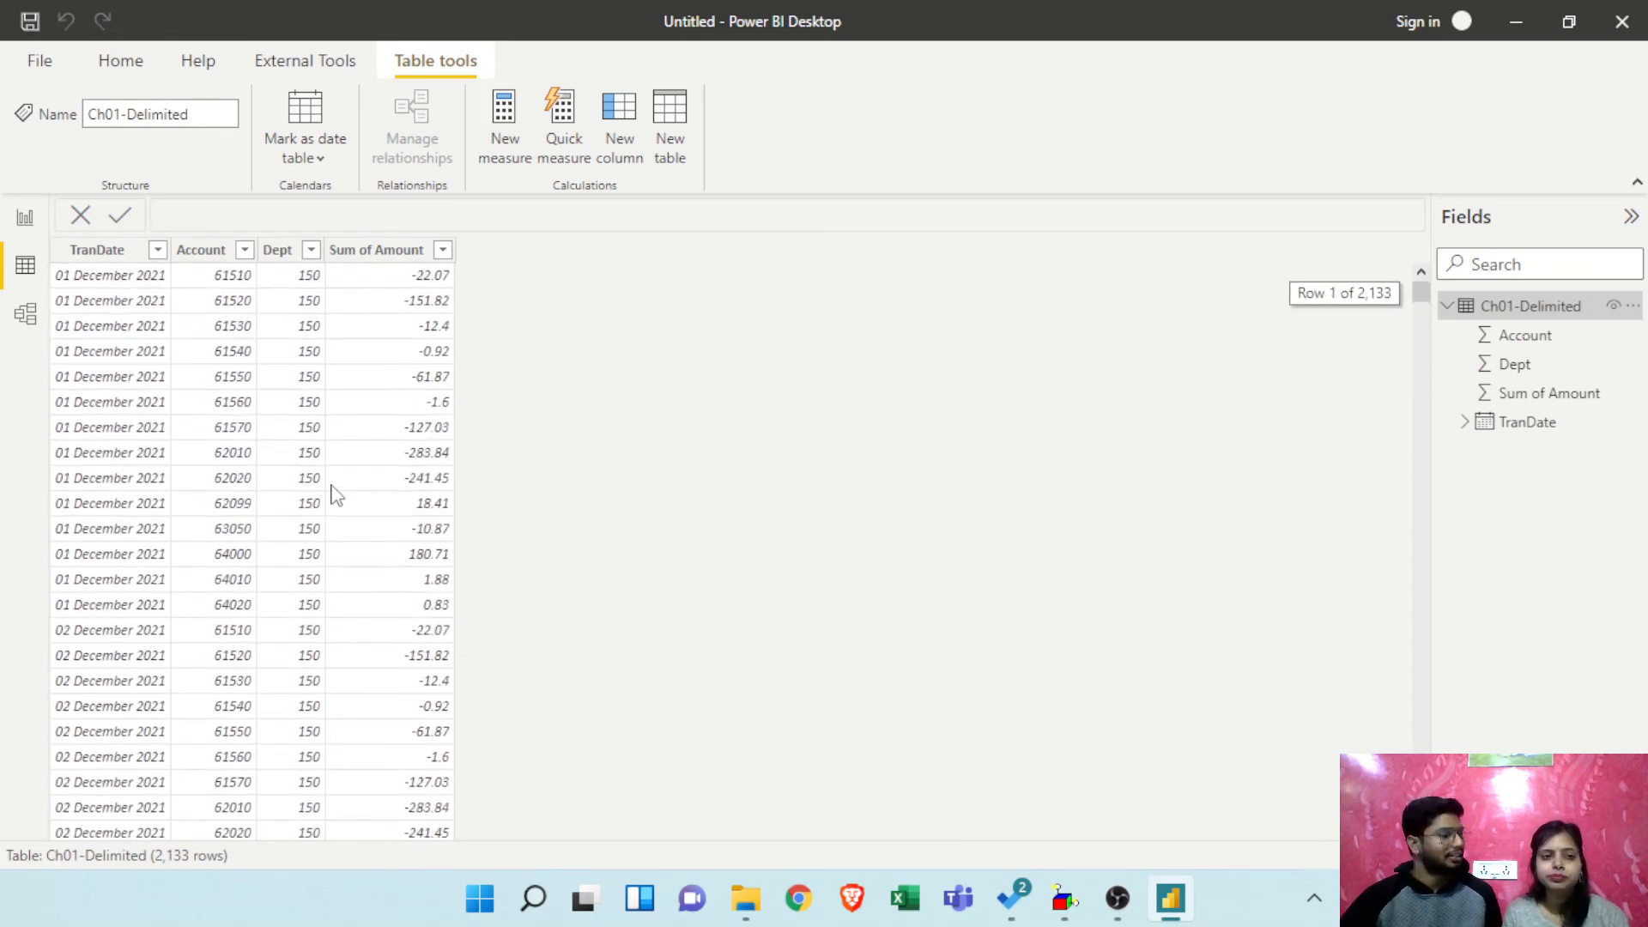
click(17, 230)
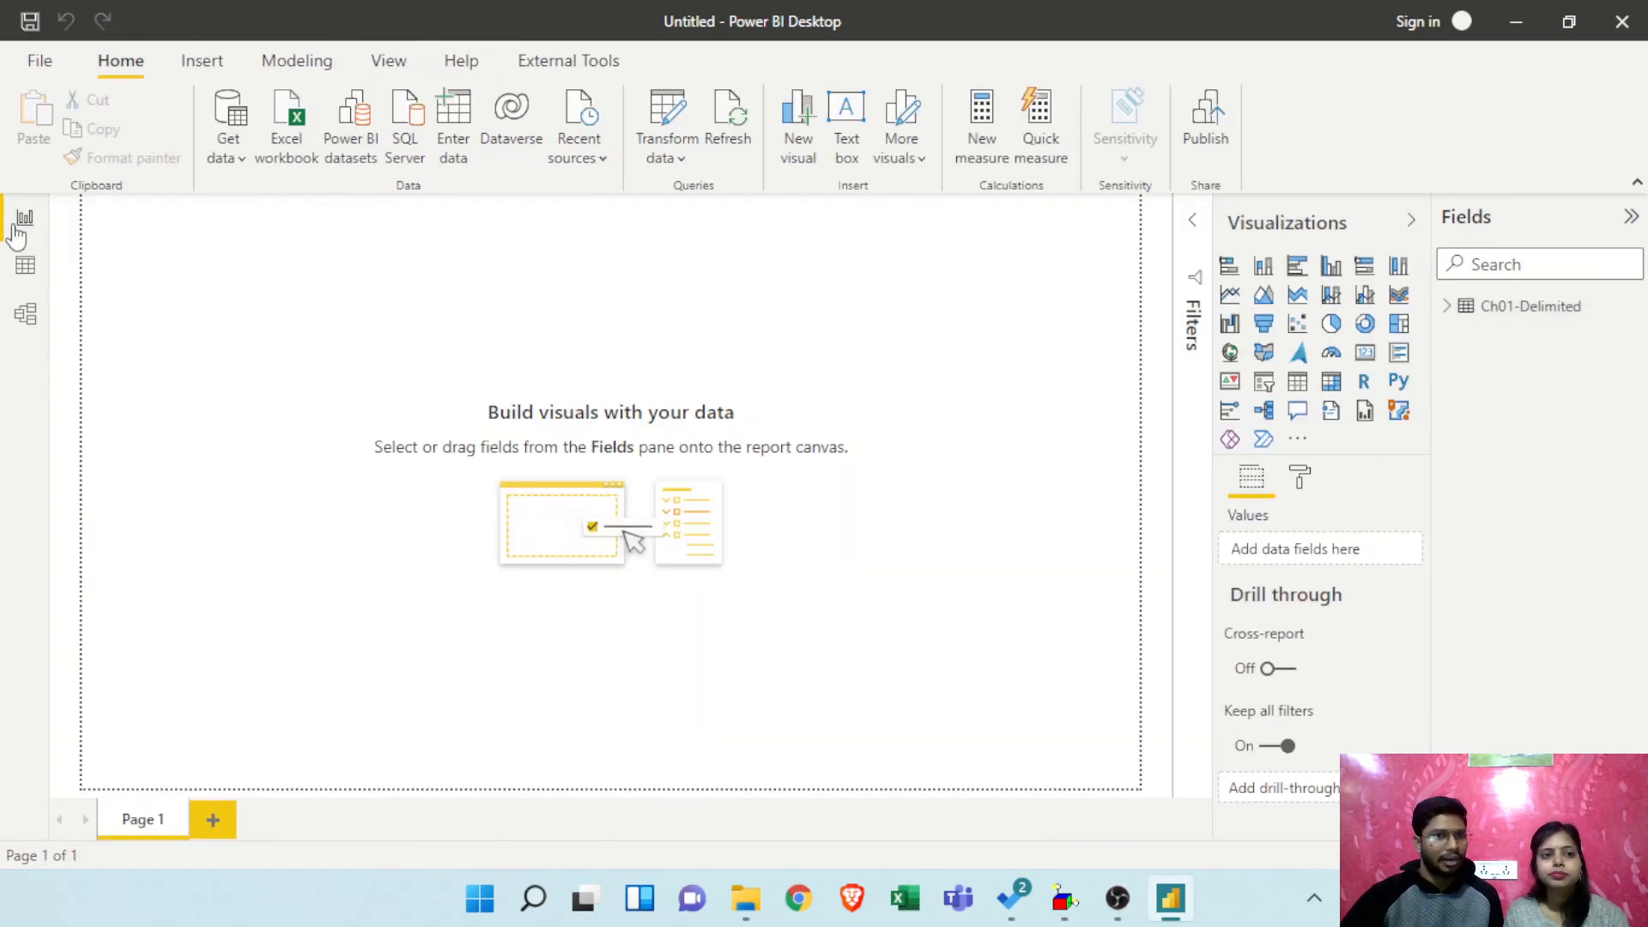
click(1449, 308)
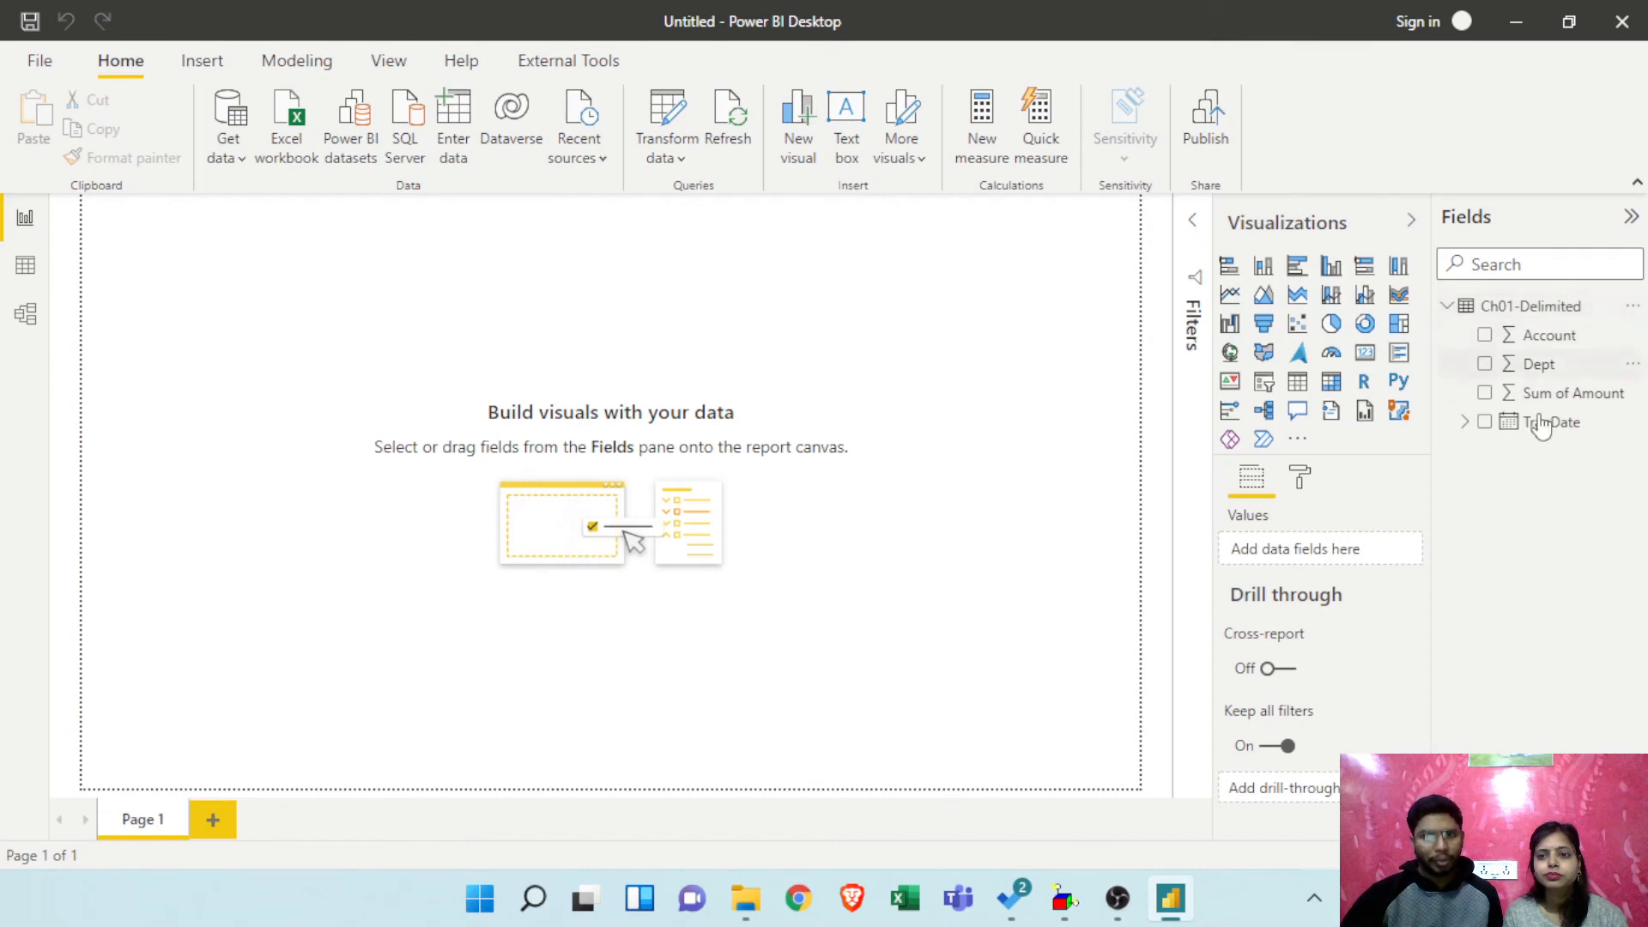
click(1541, 367)
drag(1552, 423, 589, 405)
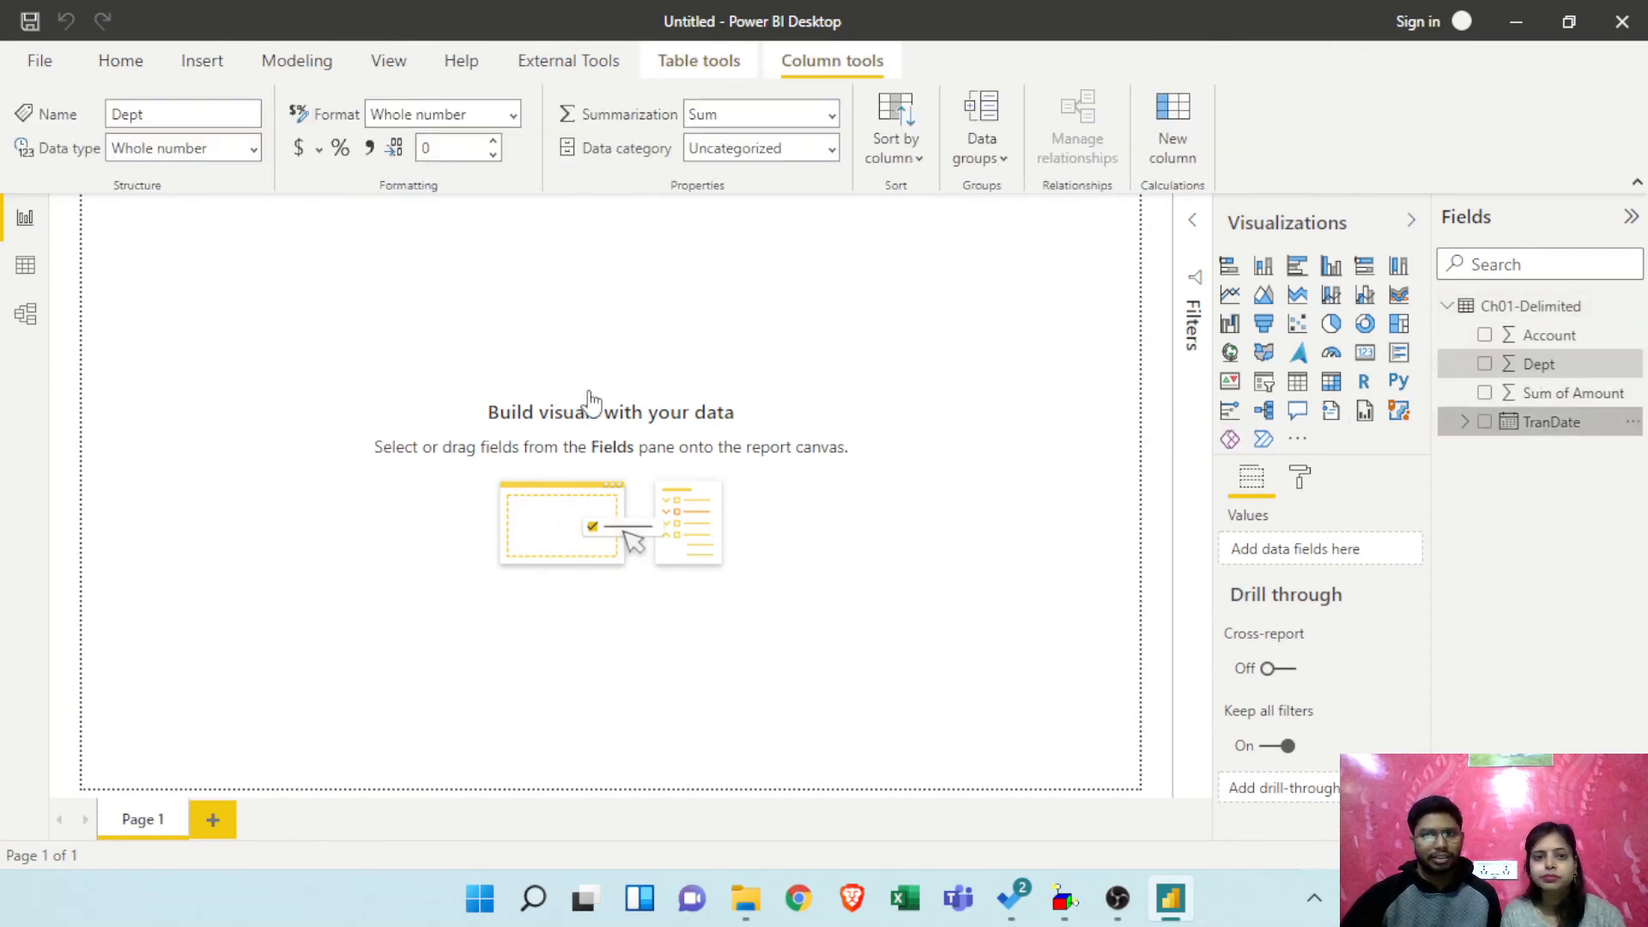
drag(1545, 395, 390, 333)
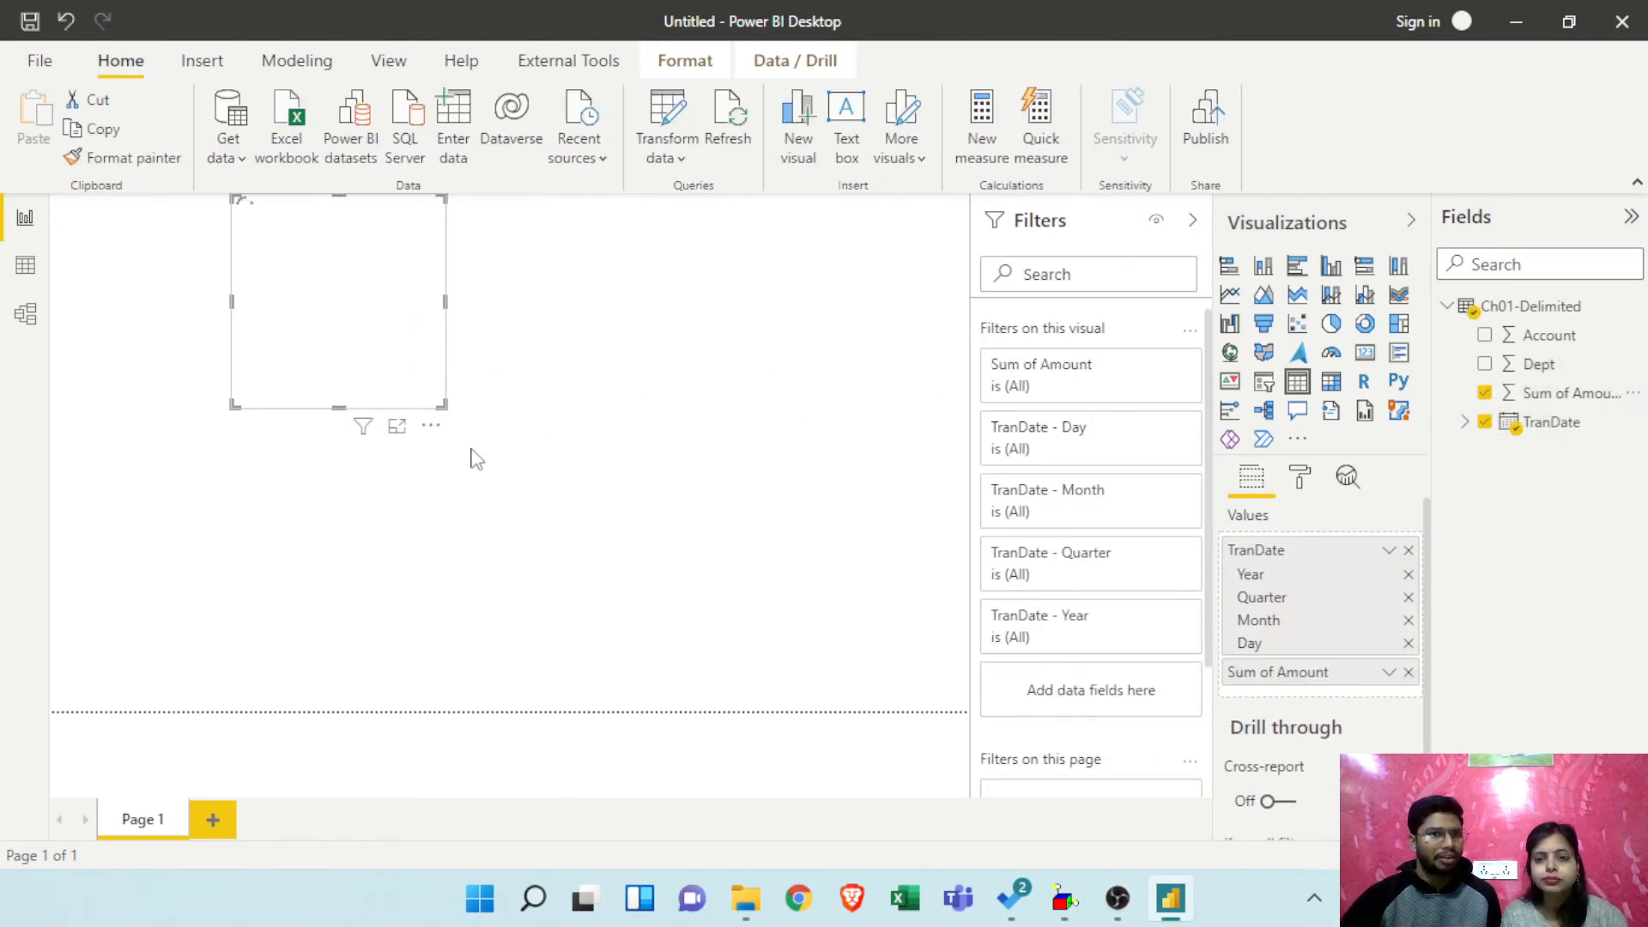
drag(438, 408, 609, 636)
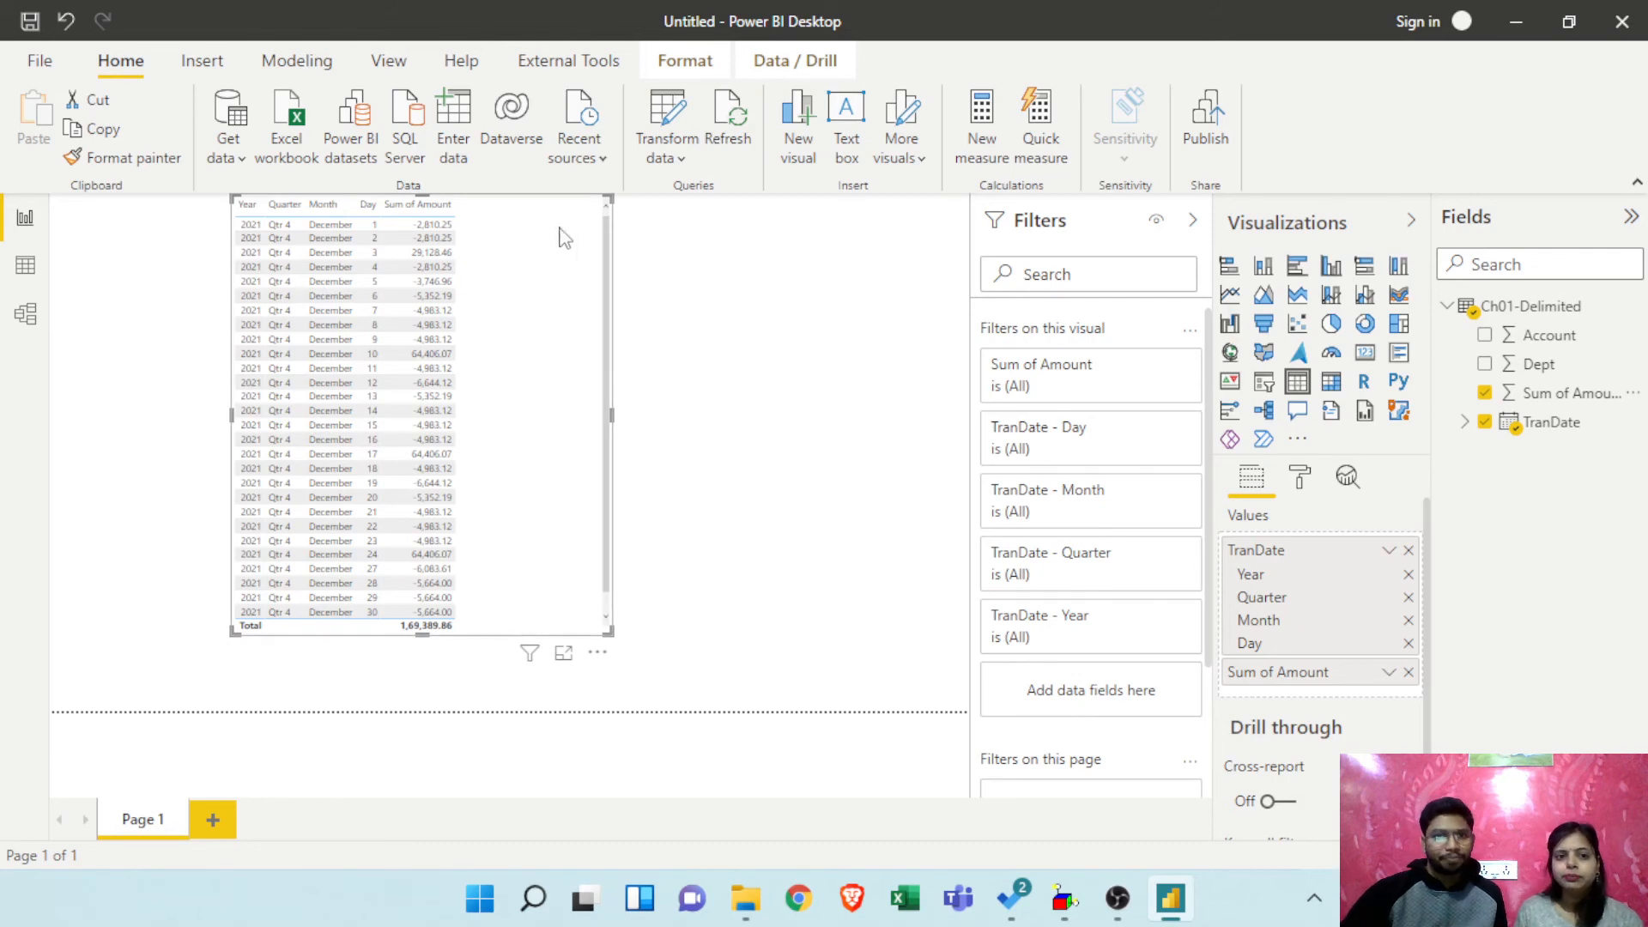
Step: Reopen the Power Query editor and check the Ch01 Examples folder for the Ch01-Delimited.csv source file
click(672, 158)
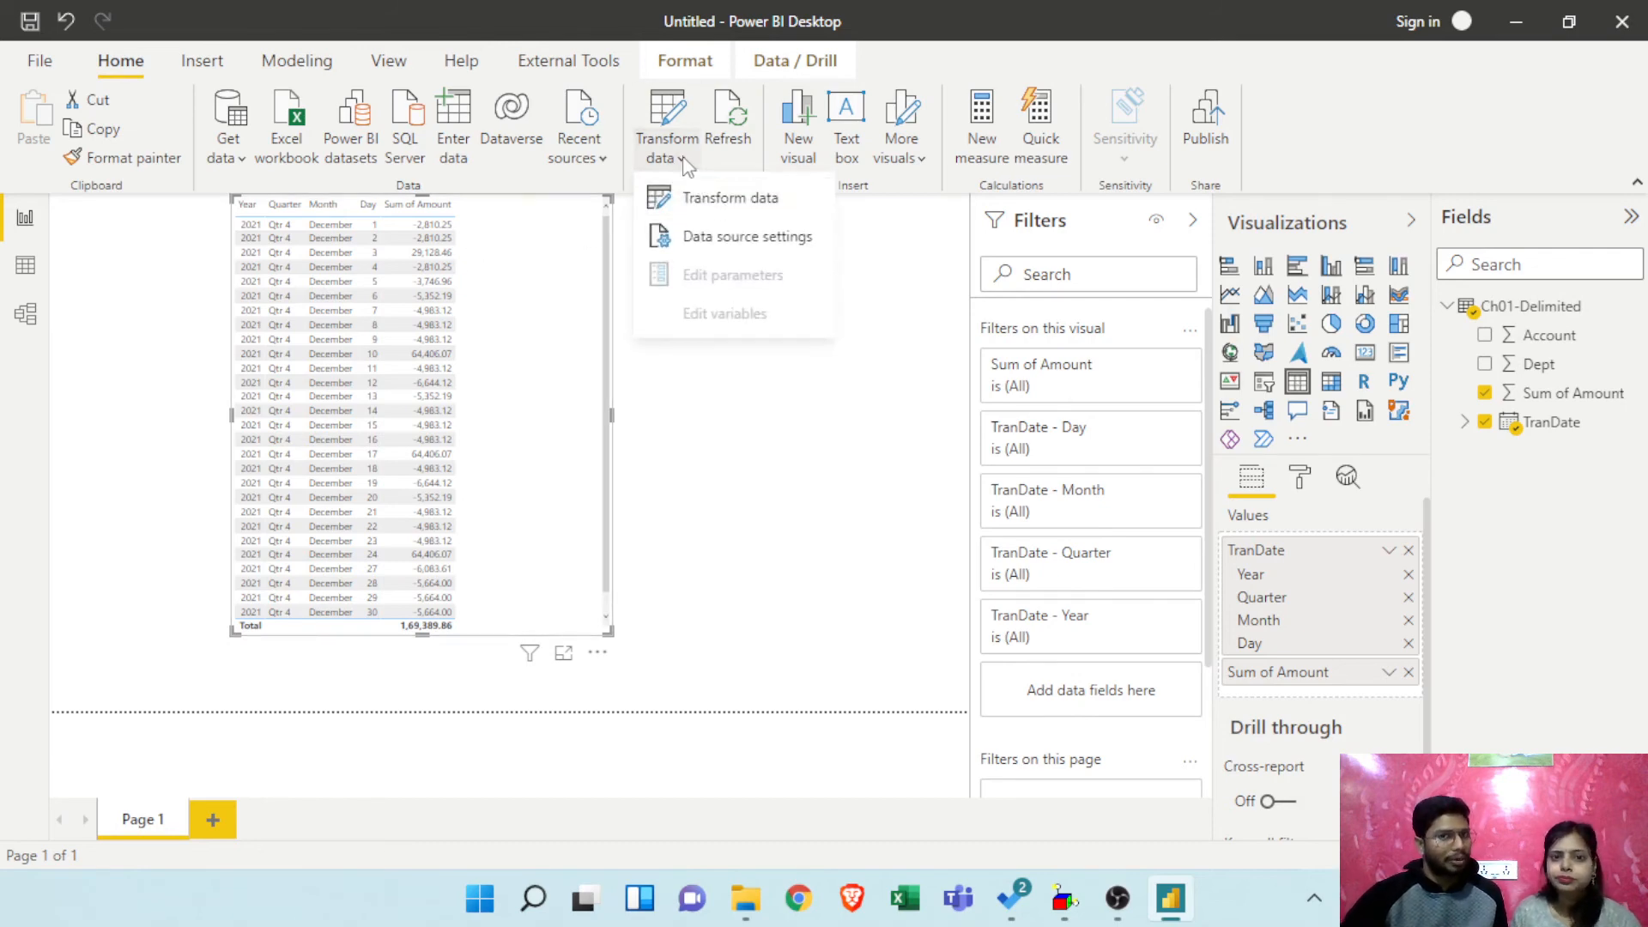
click(714, 201)
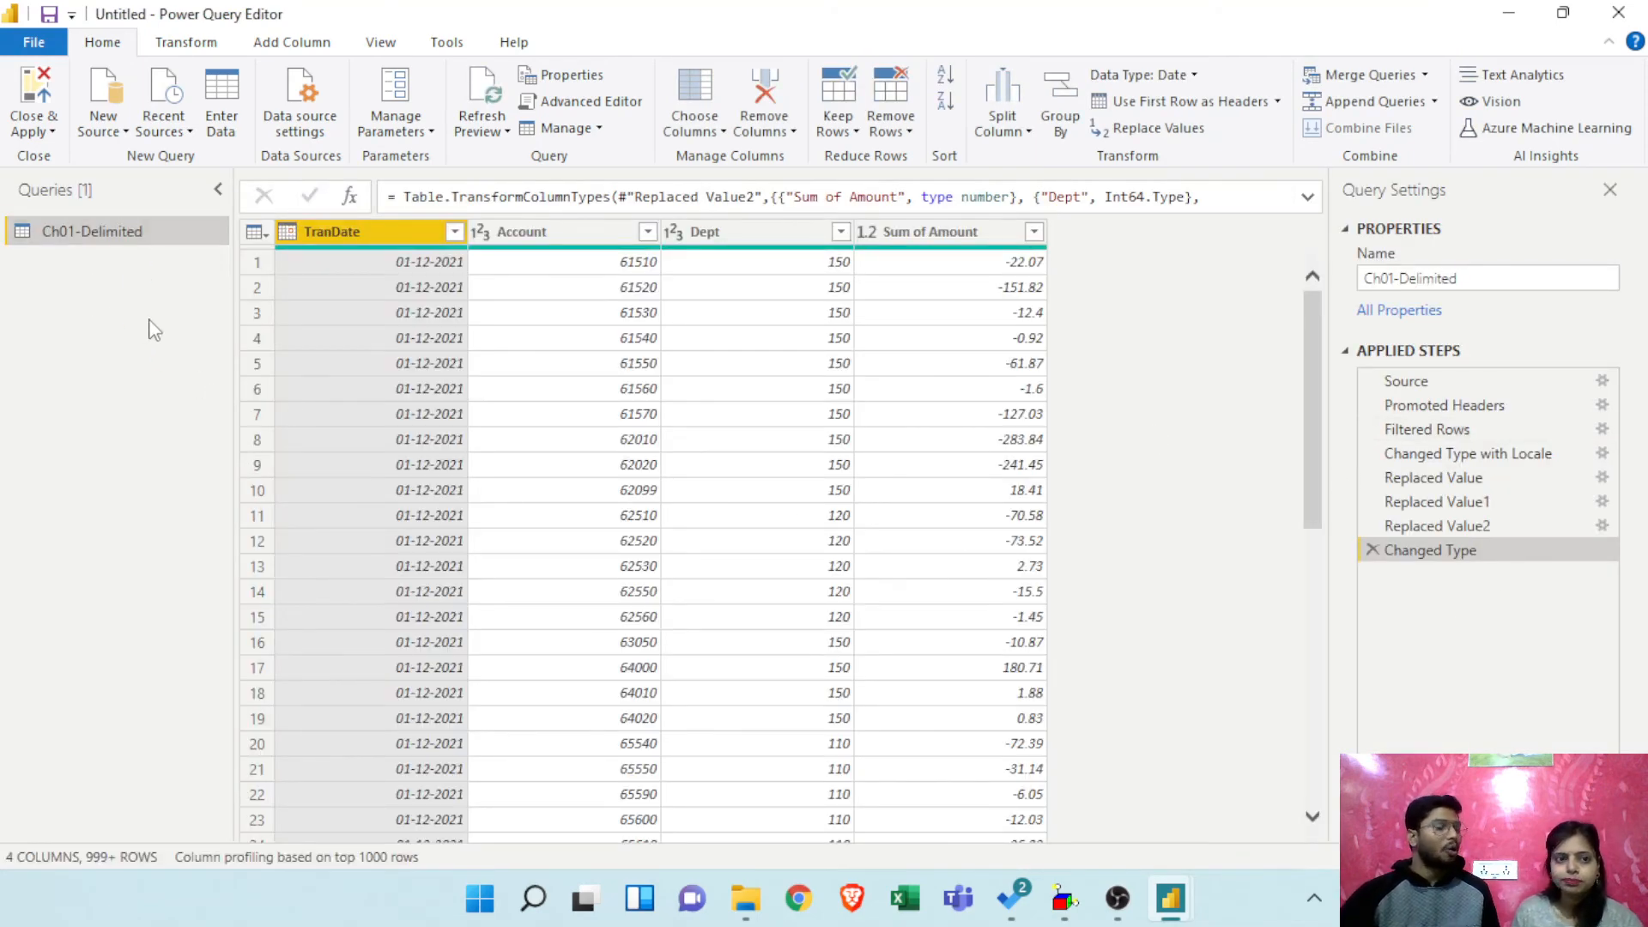
click(746, 897)
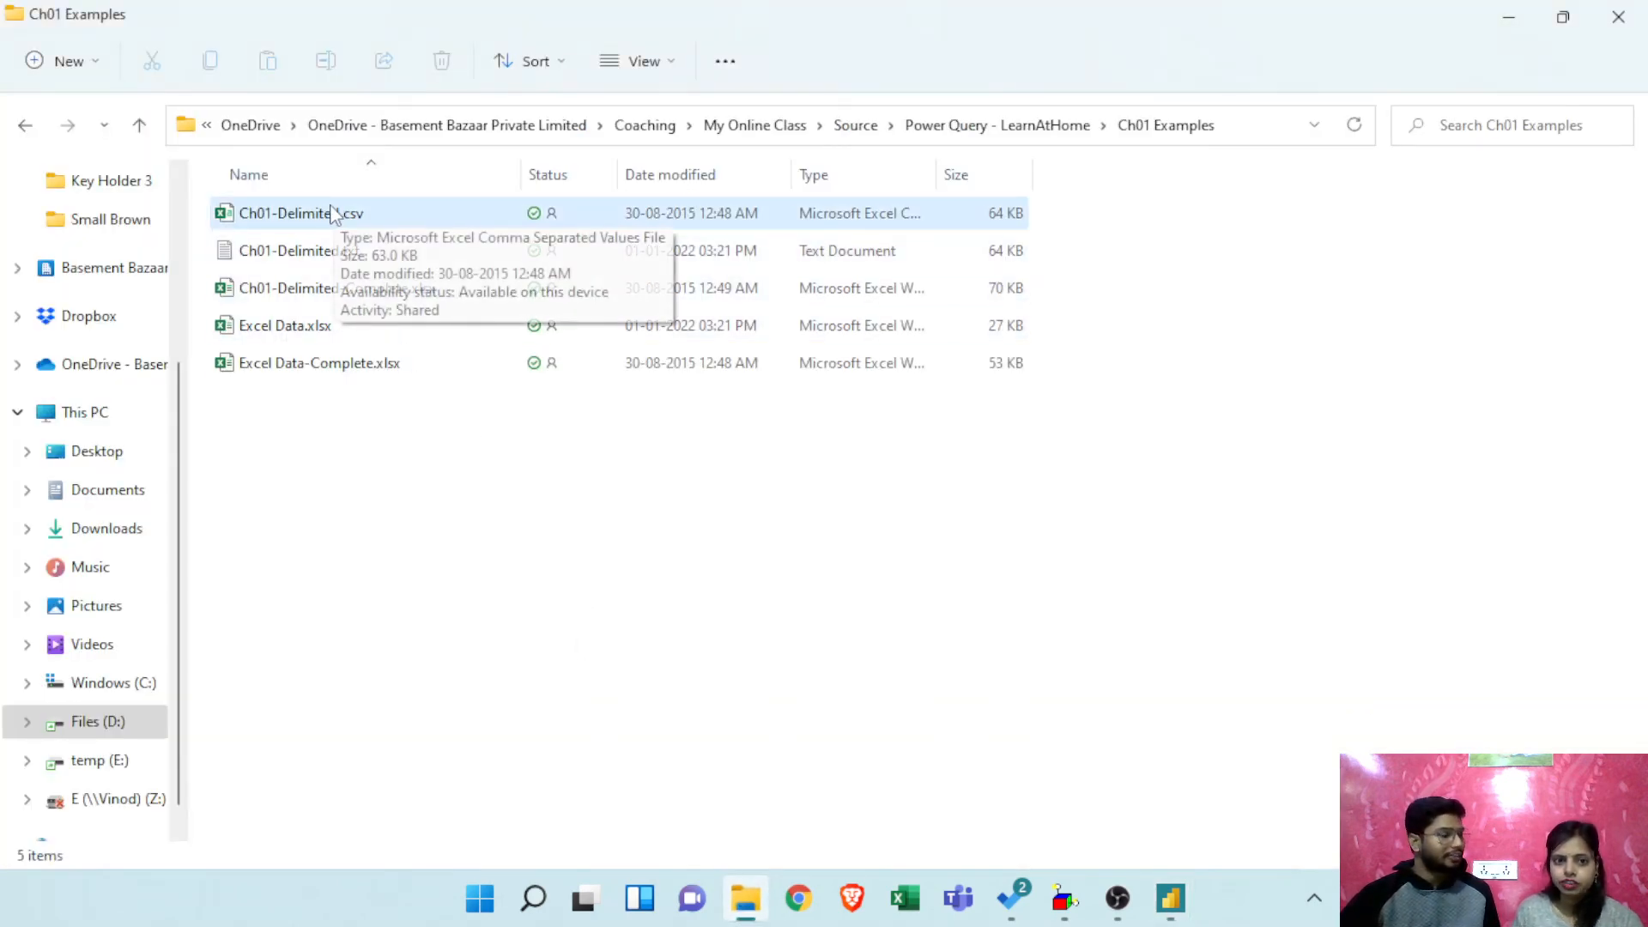
key(ctrl+l)
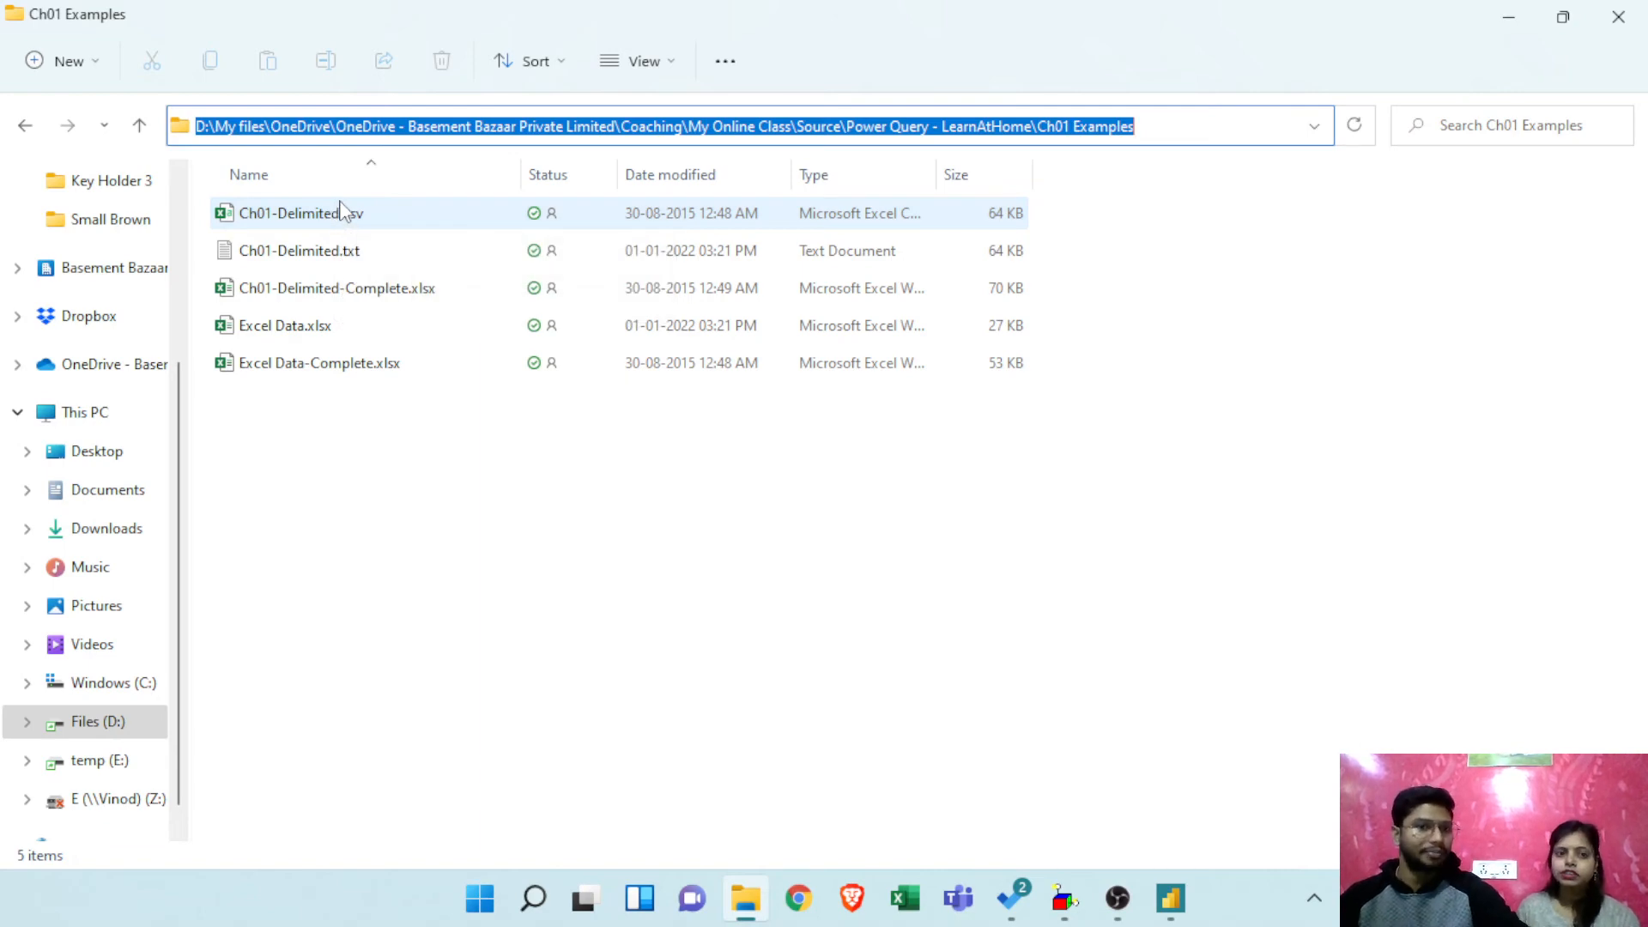
key(Escape)
key(alt+Tab)
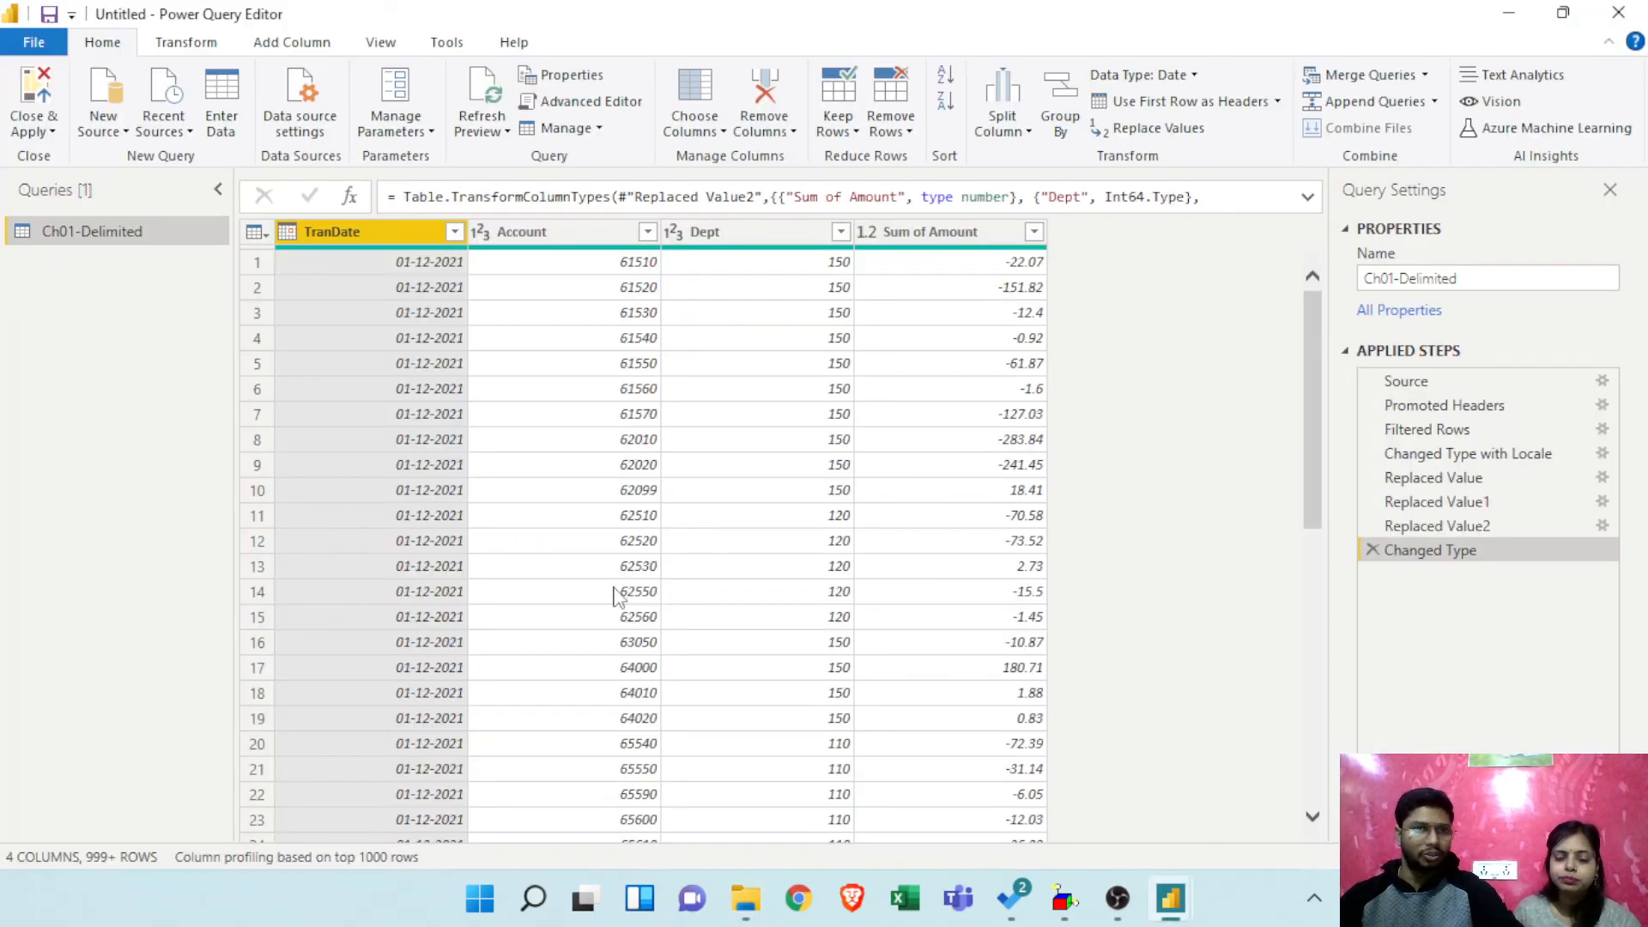
Step: Add a new Text/CSV query from Ch01-Delimited.csv in the Ch01 Examples folder, using the comma delimiter
right_click(58, 291)
mouse_move(136, 335)
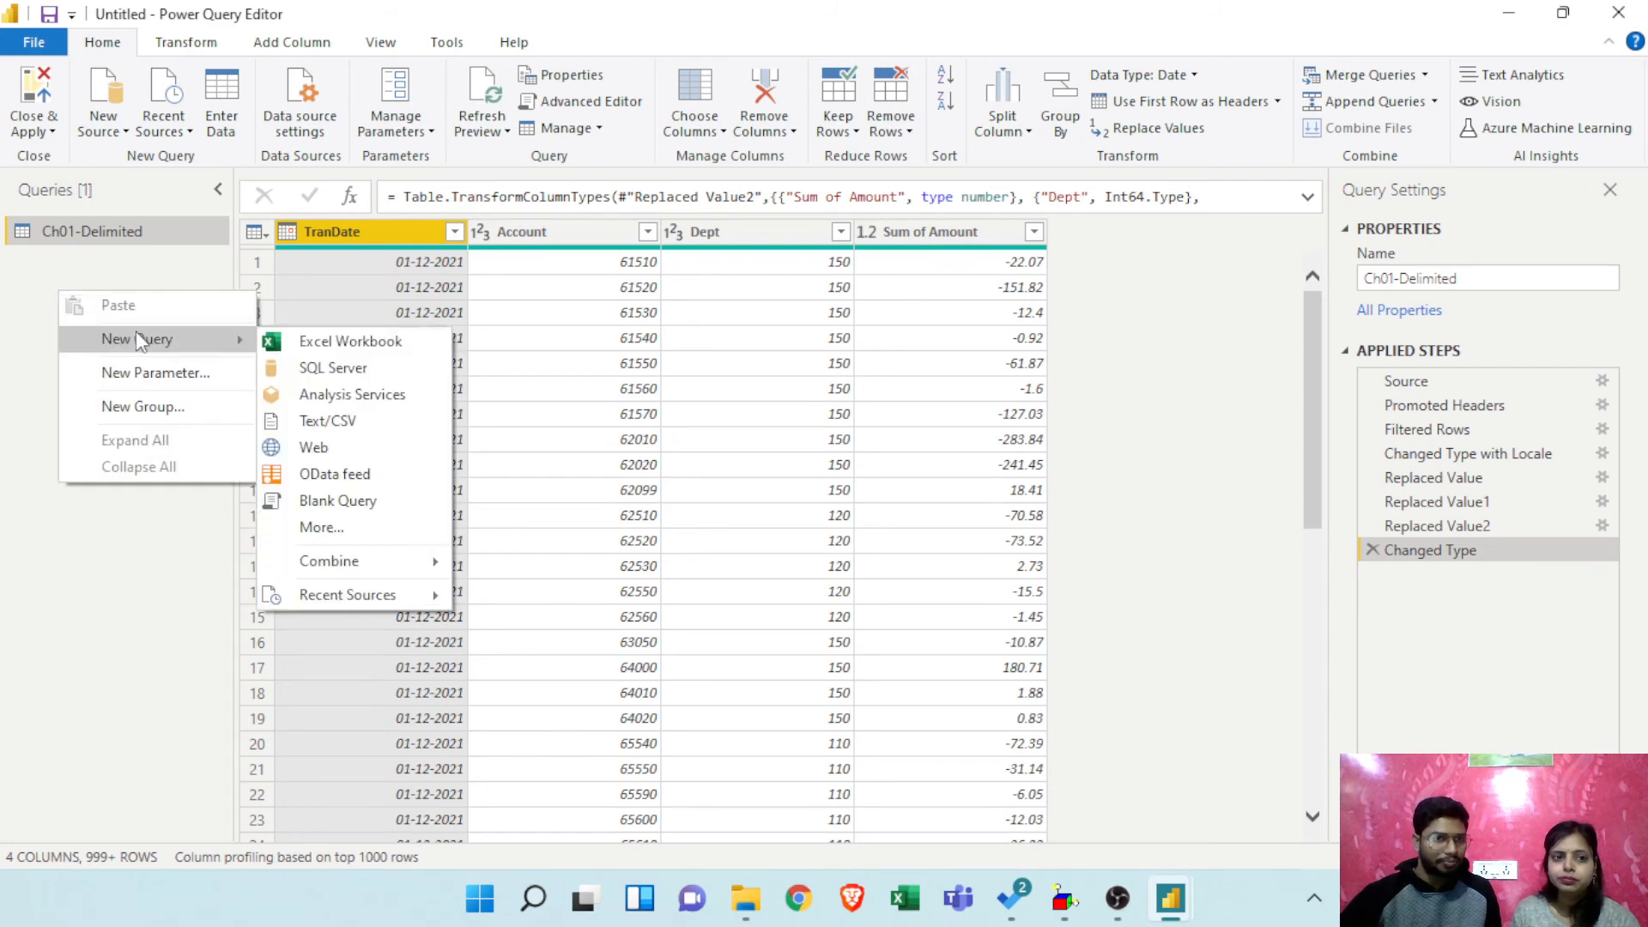
click(326, 424)
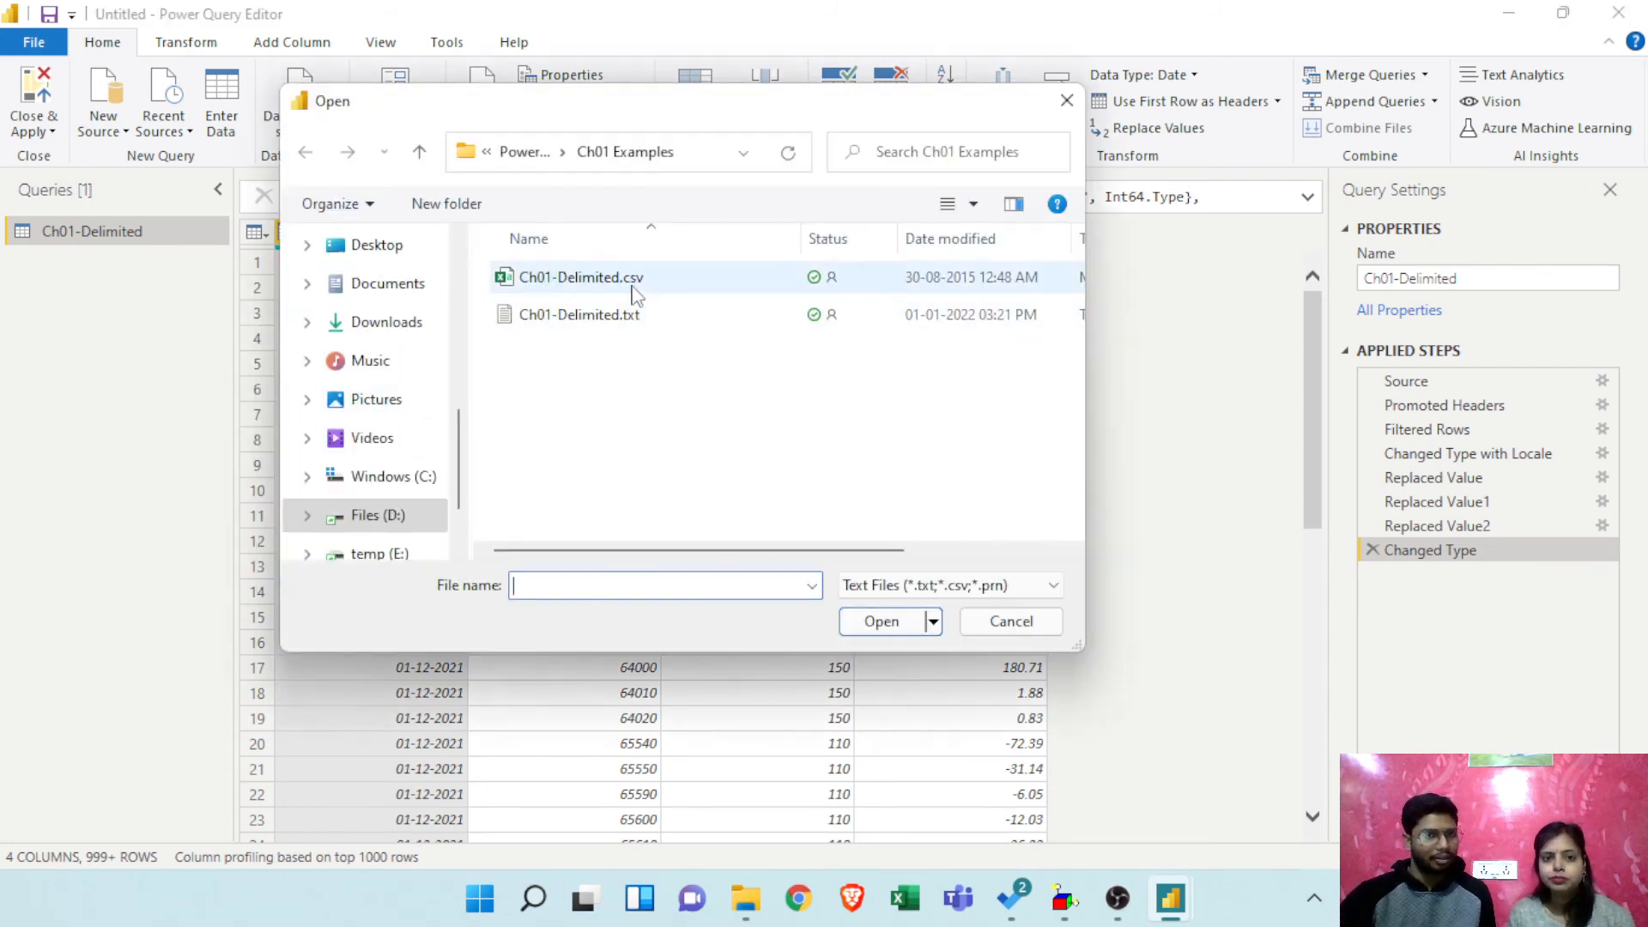
click(636, 290)
click(883, 622)
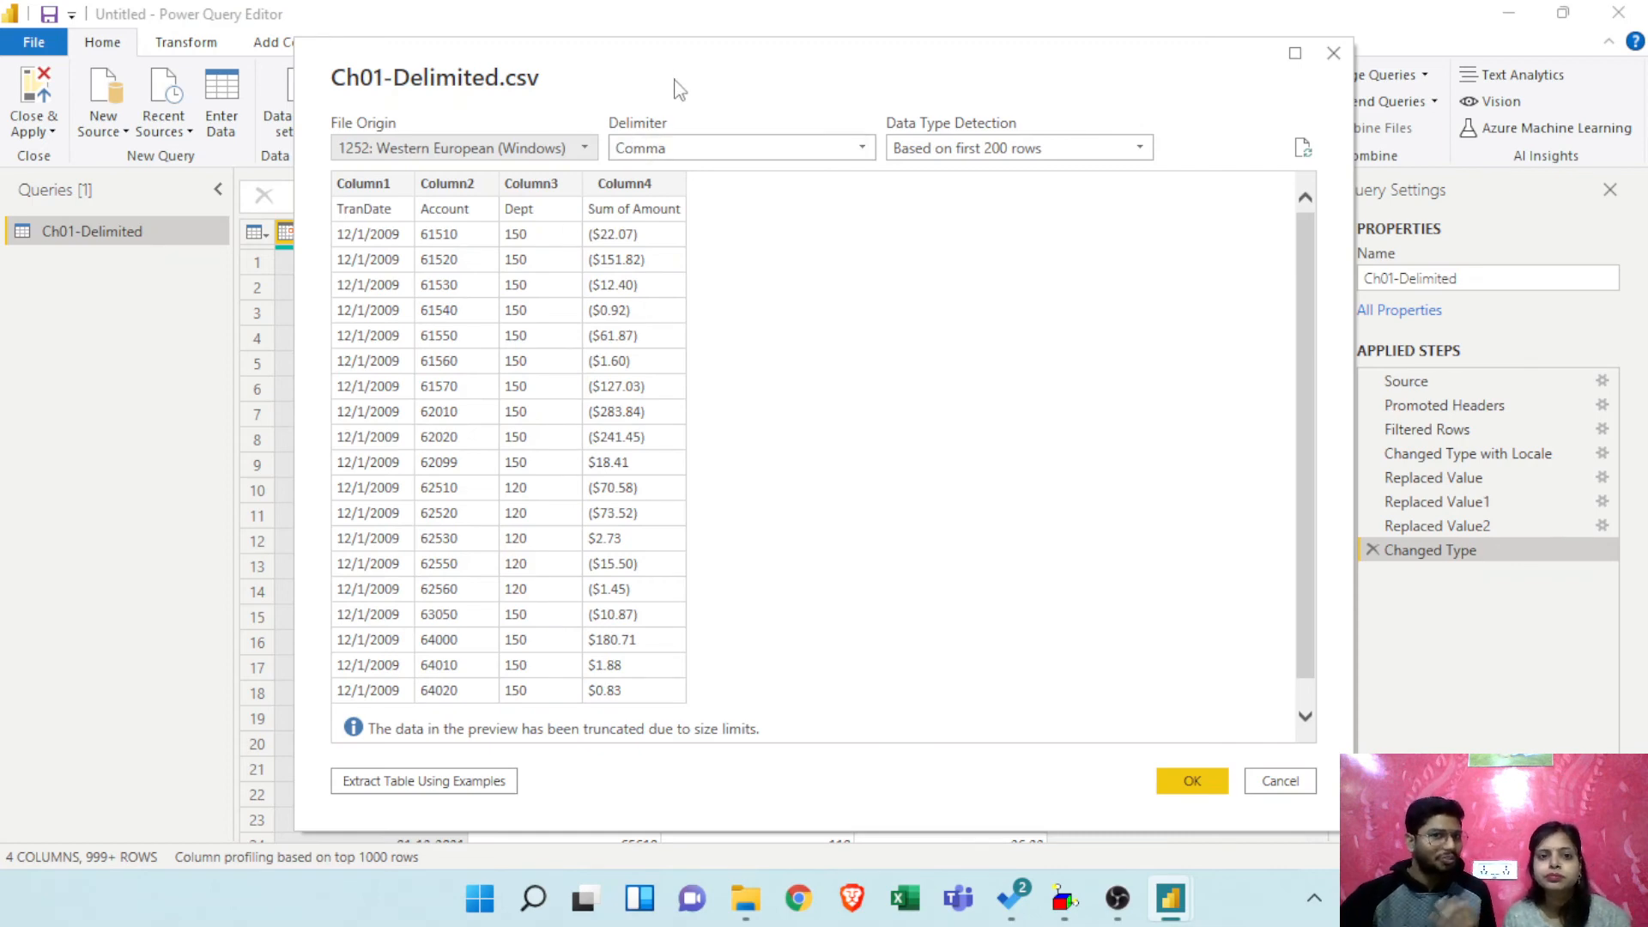
drag(678, 91, 661, 119)
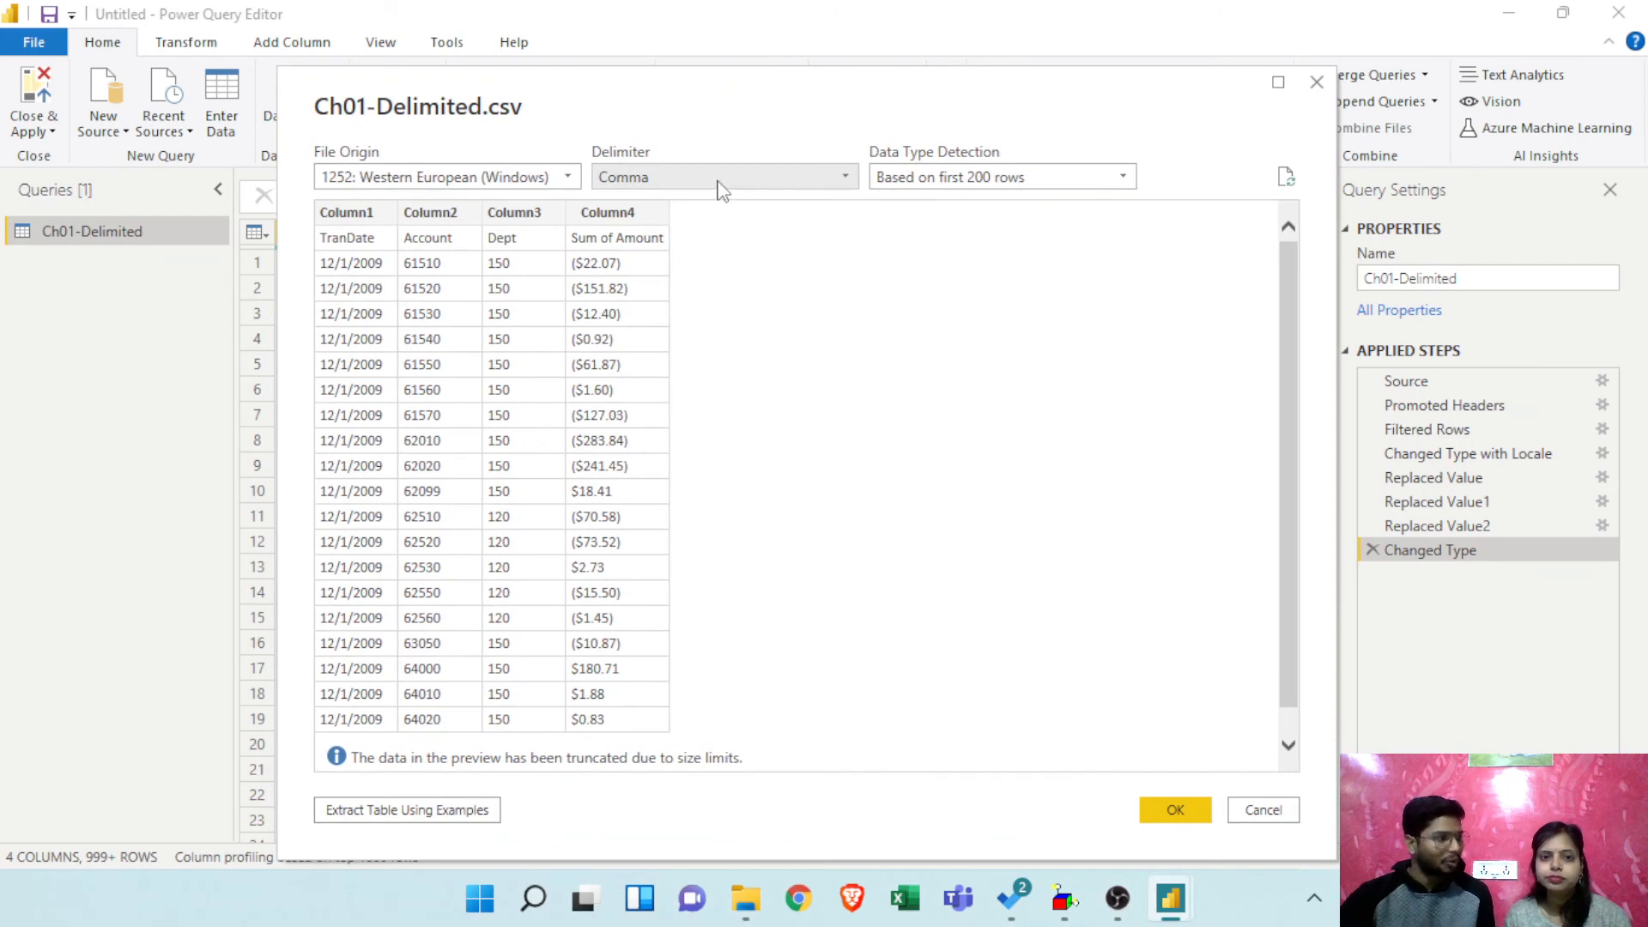
click(1169, 810)
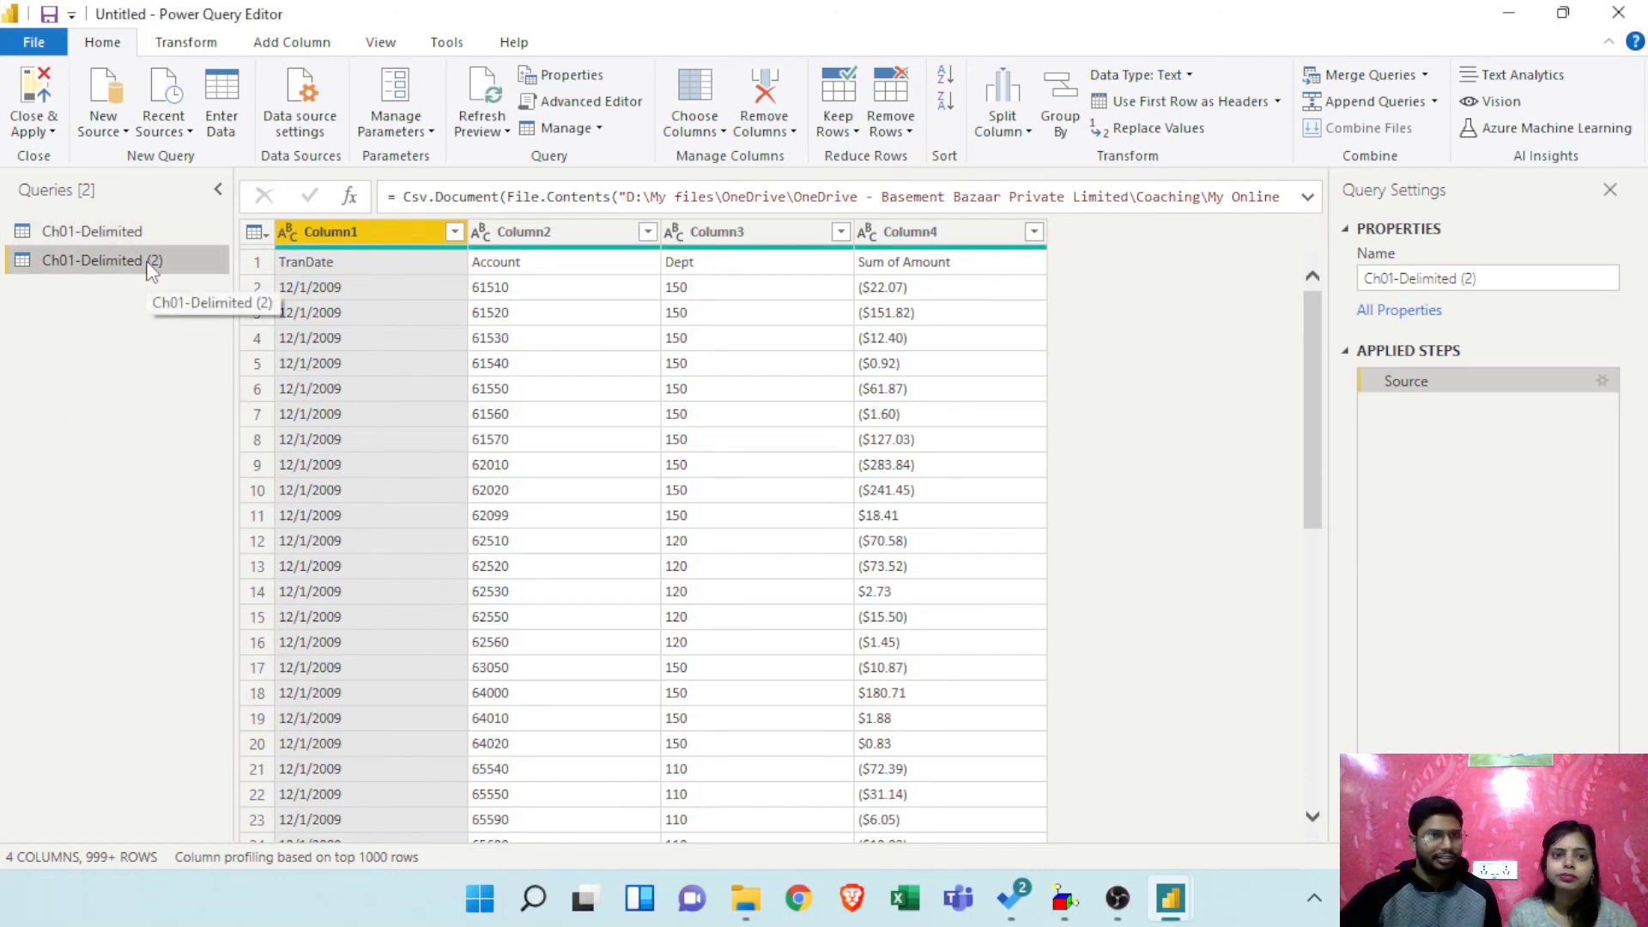
Step: Rename the newly imported query as Ch01-Delimited (CSV)
double_click(152, 263)
key(End)
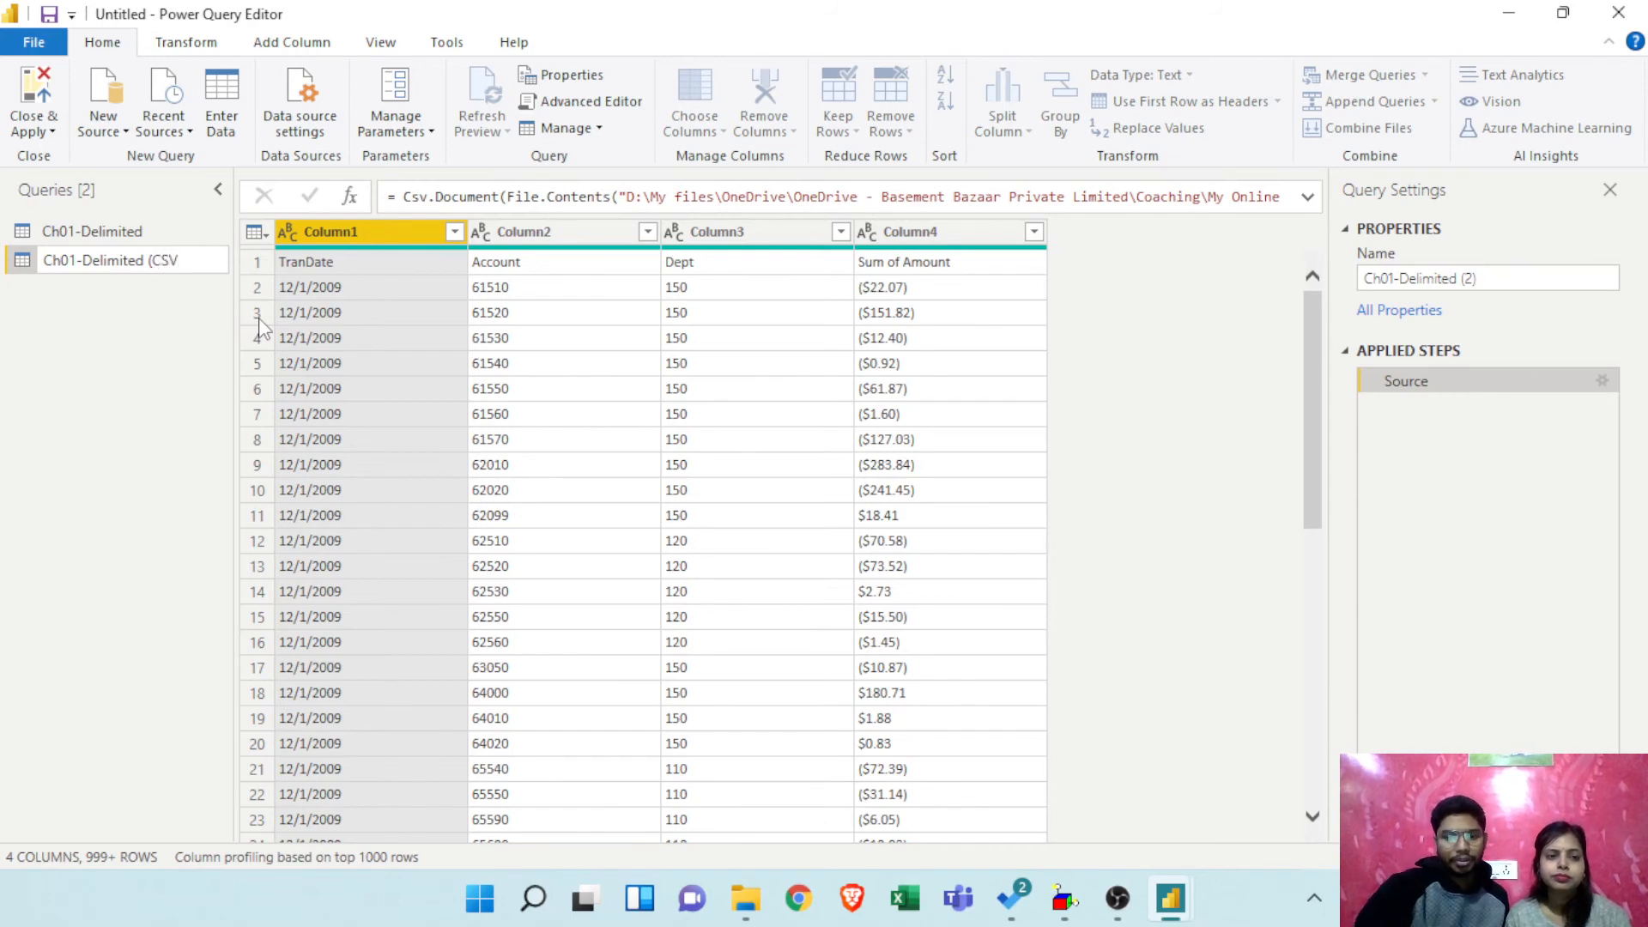
key(Return)
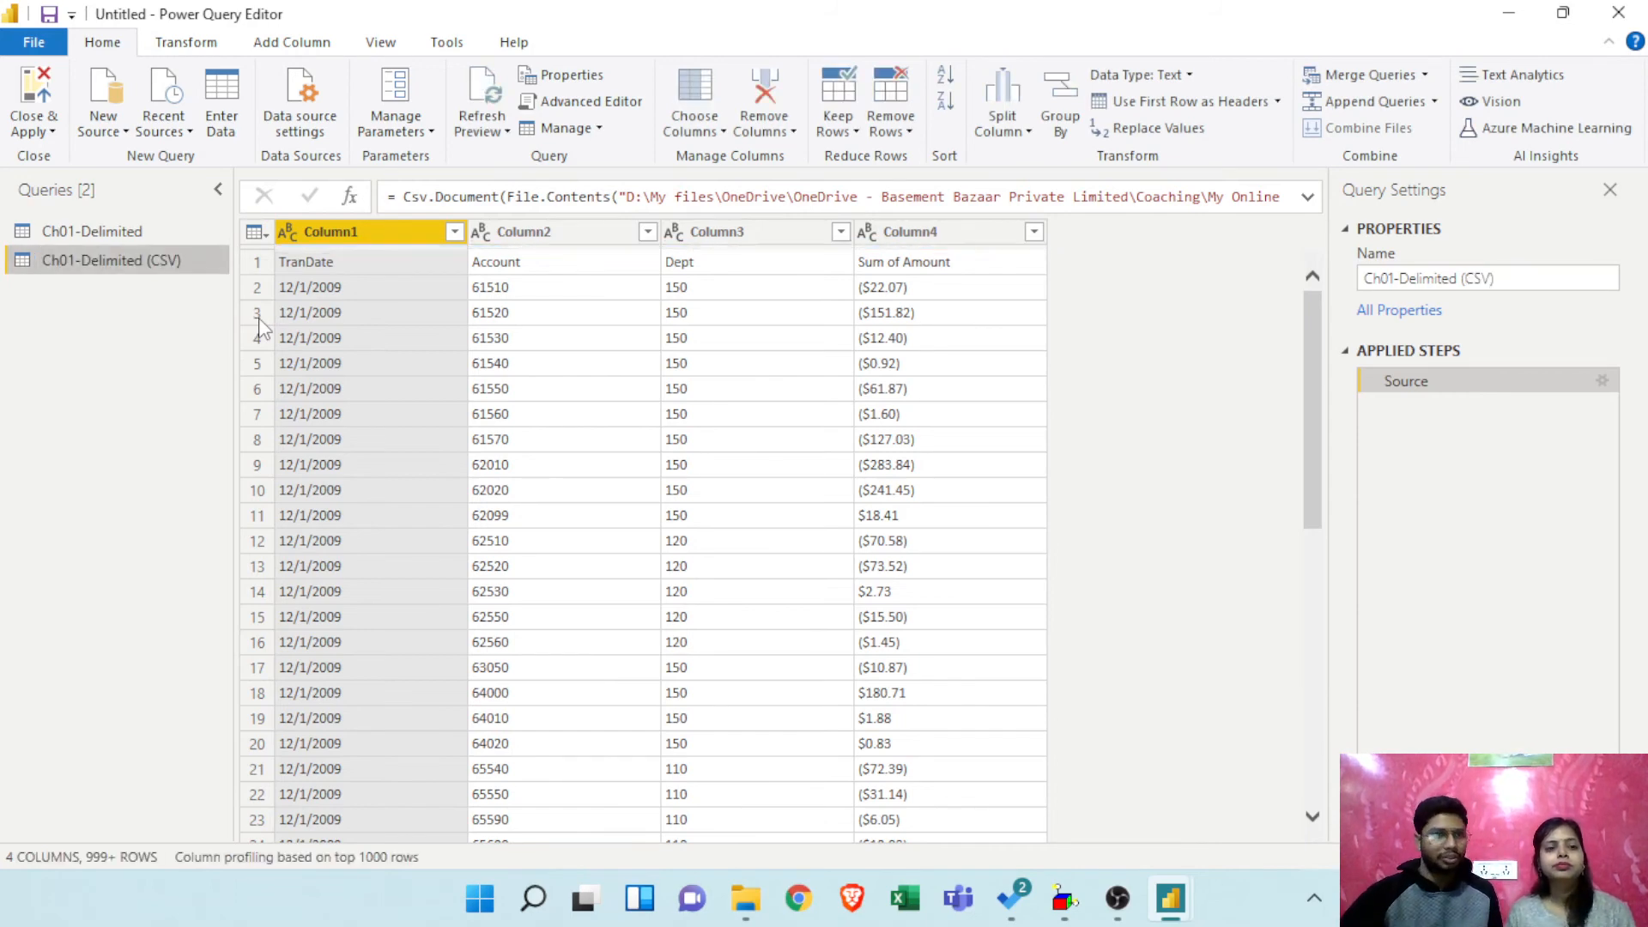
Step: Rename the original cleaned query as Ch01-Delimited (TXT)
click(162, 229)
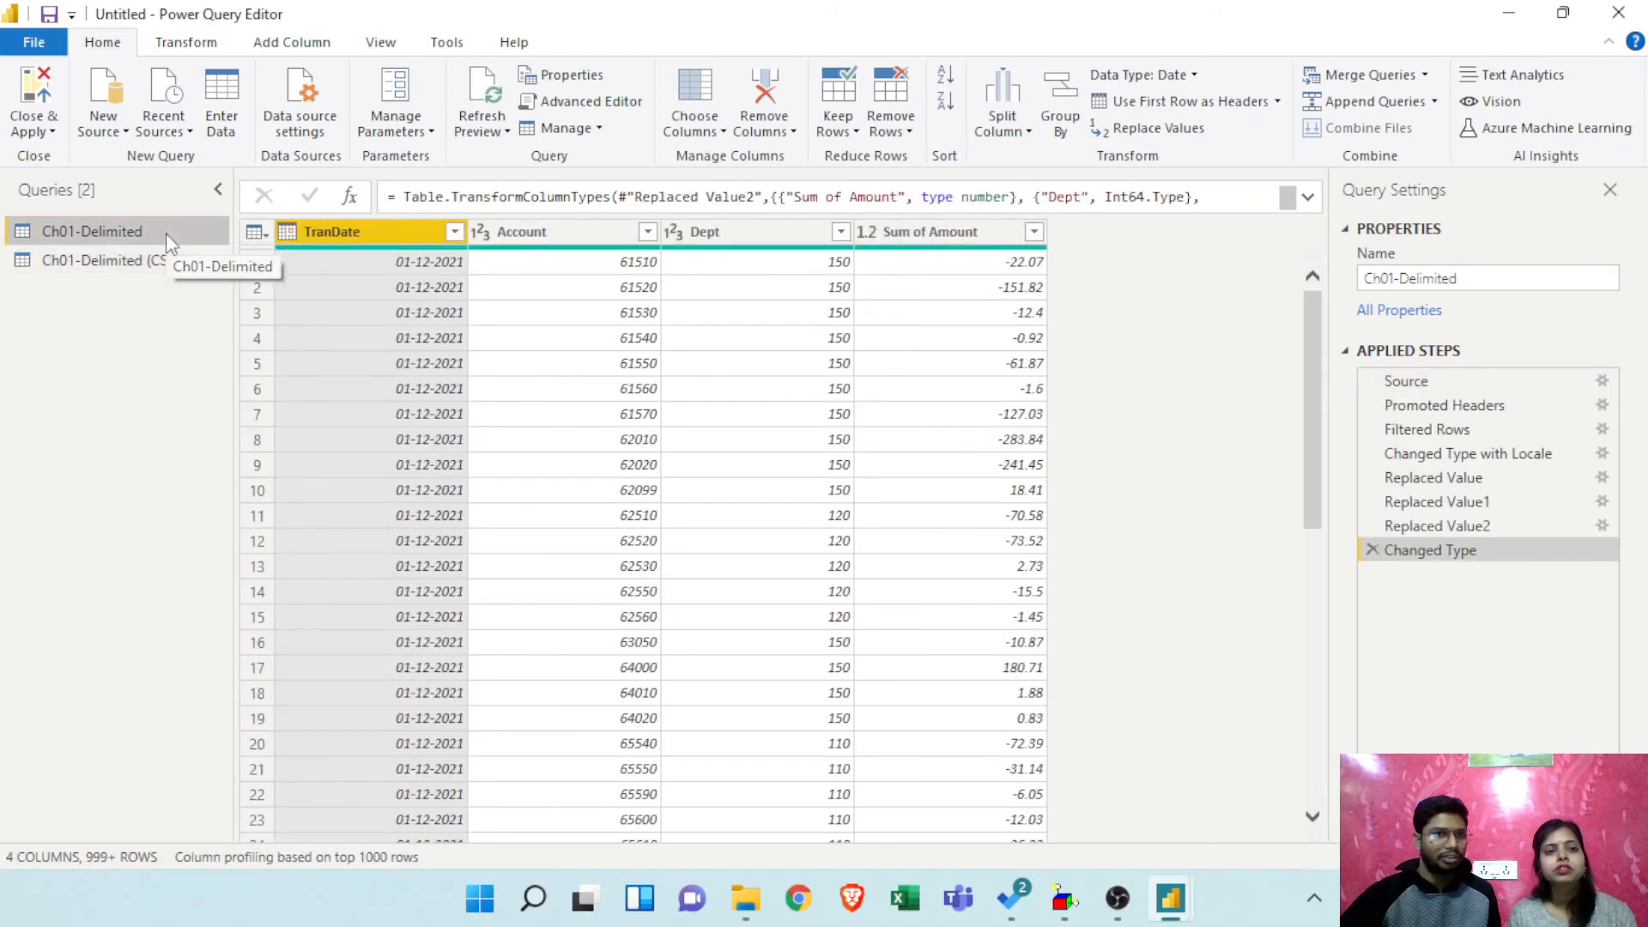
right_click(166, 234)
key(Escape)
key(F2)
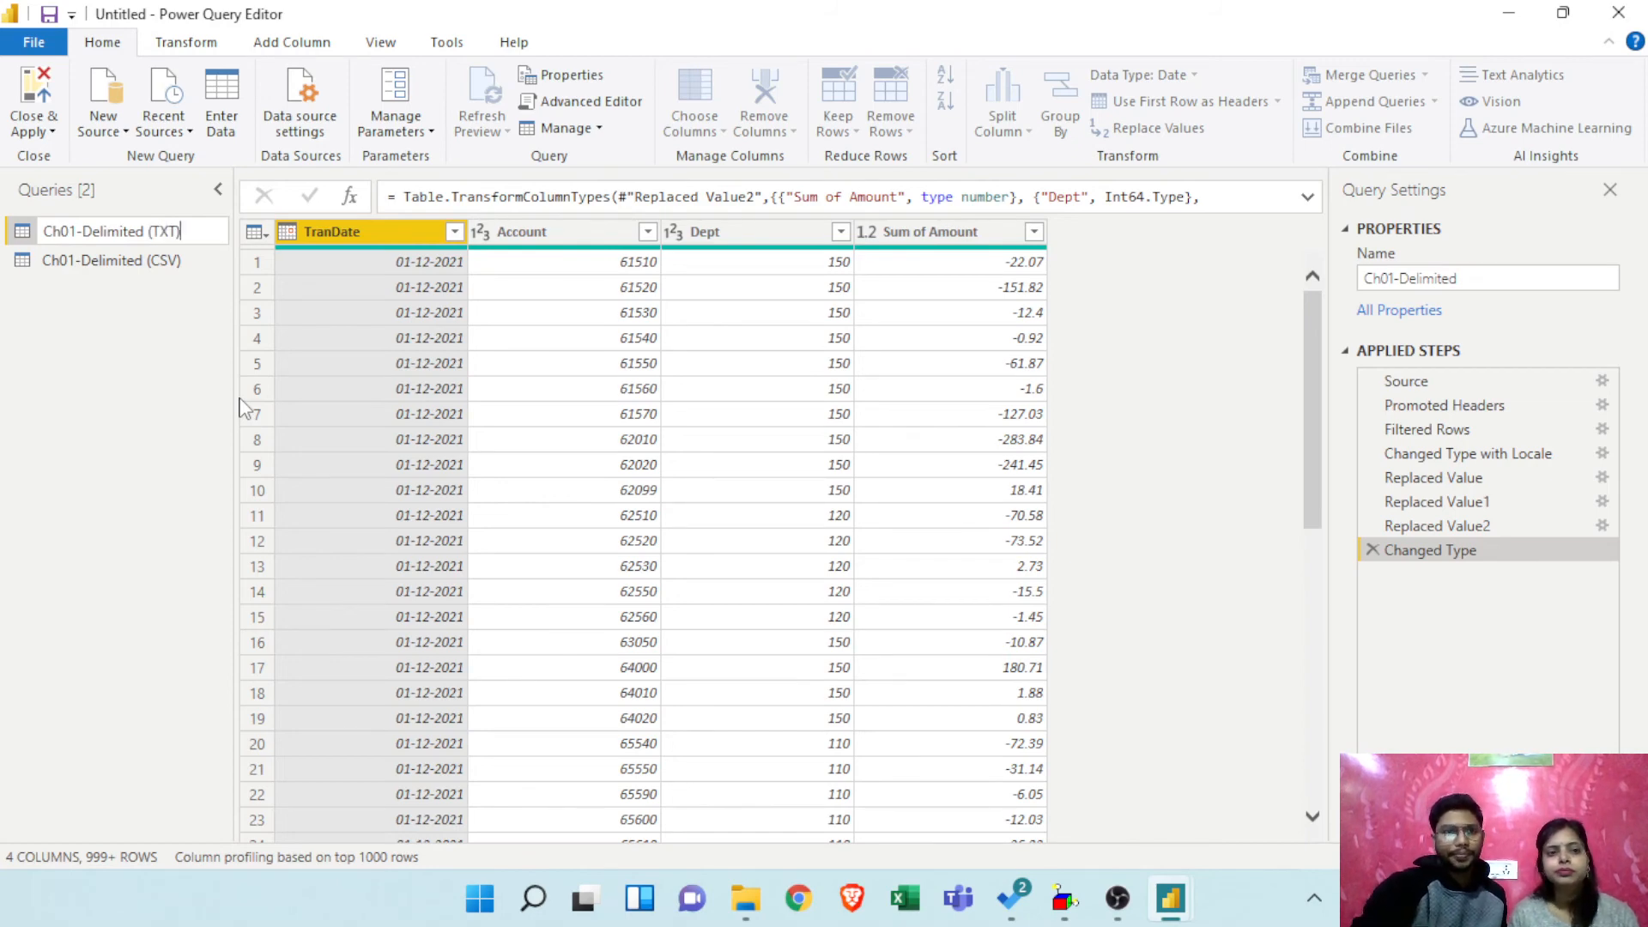
key(Return)
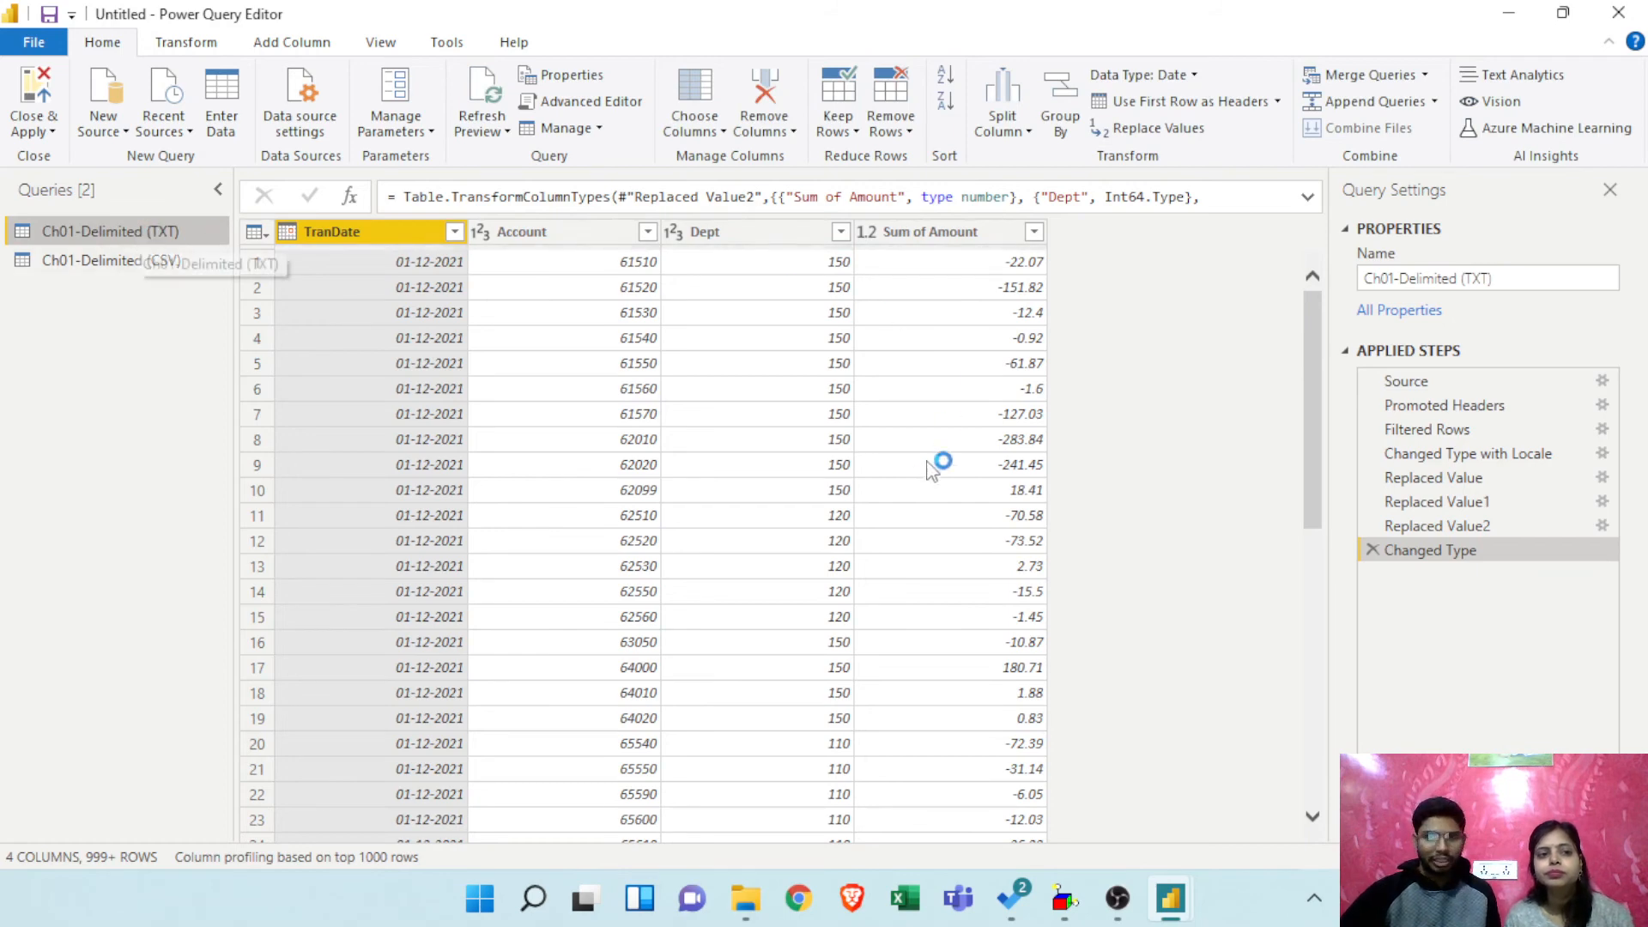
Step: Compare the TXT and CSV queries, and use the first row of Ch01-Delimited (CSV) as its headers
click(111, 265)
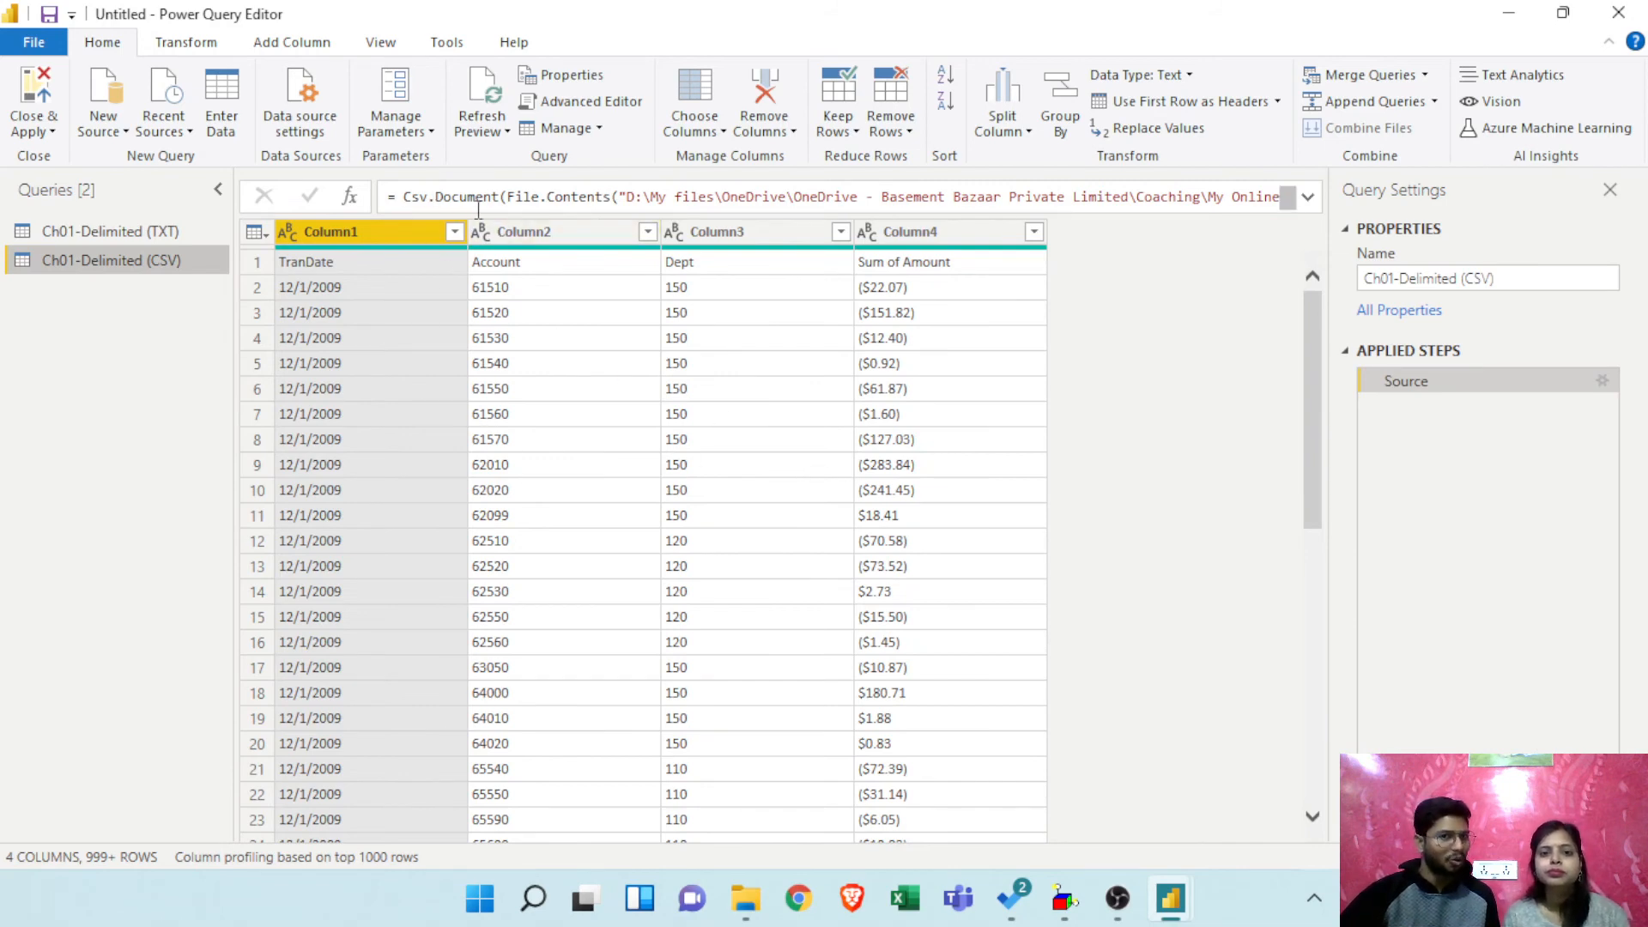
click(163, 231)
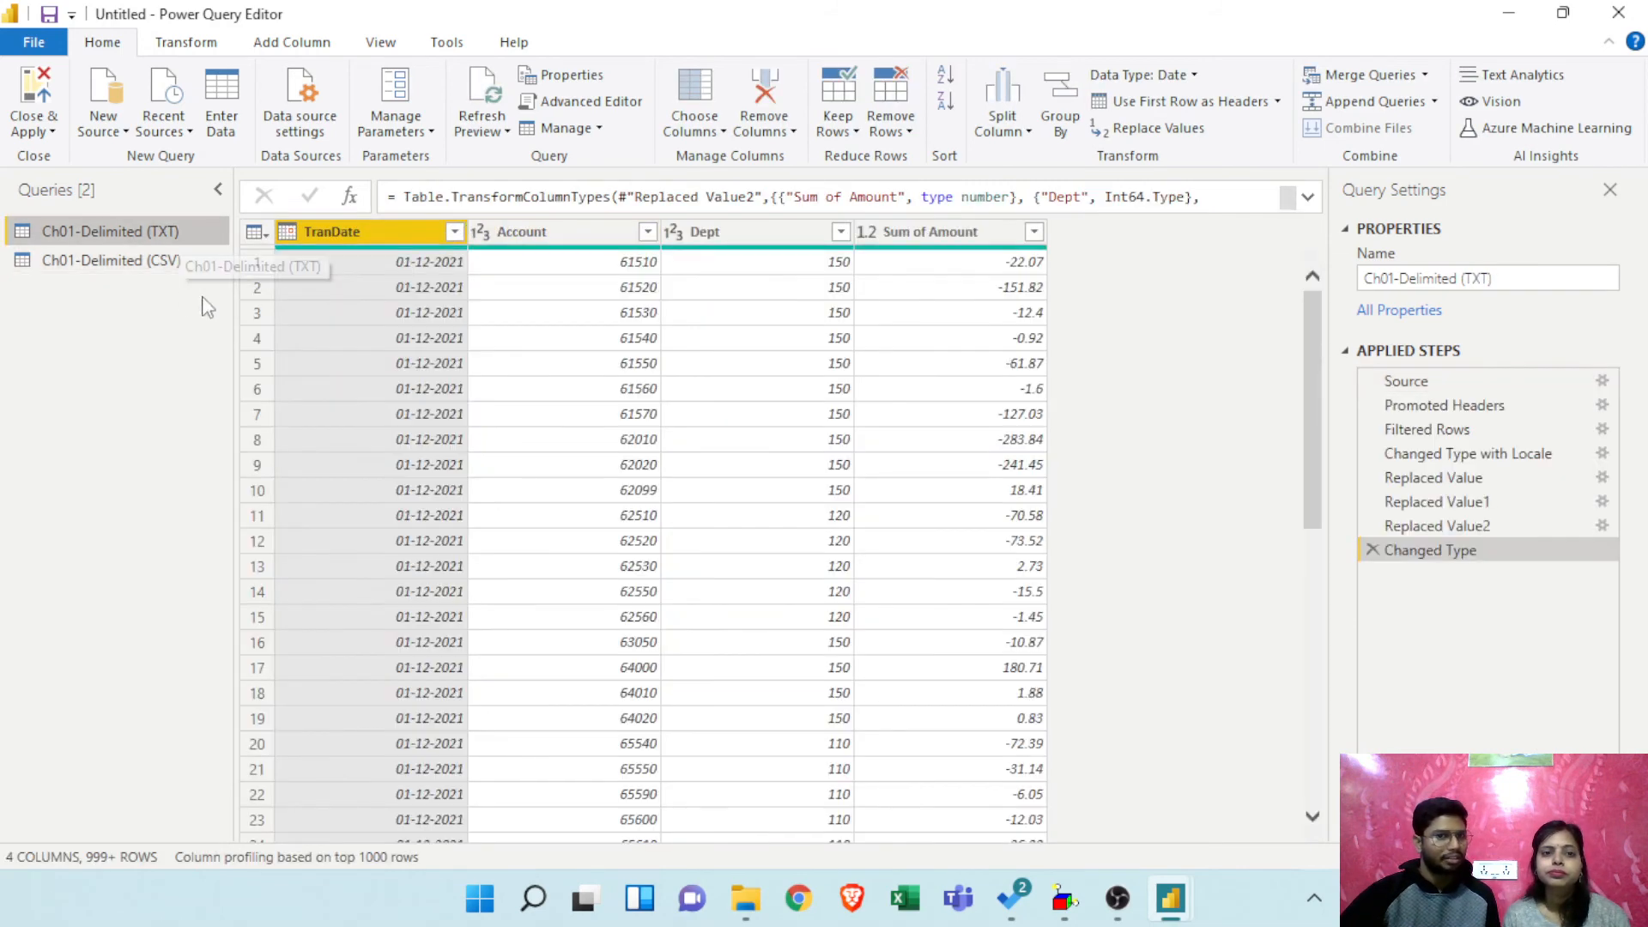
click(151, 262)
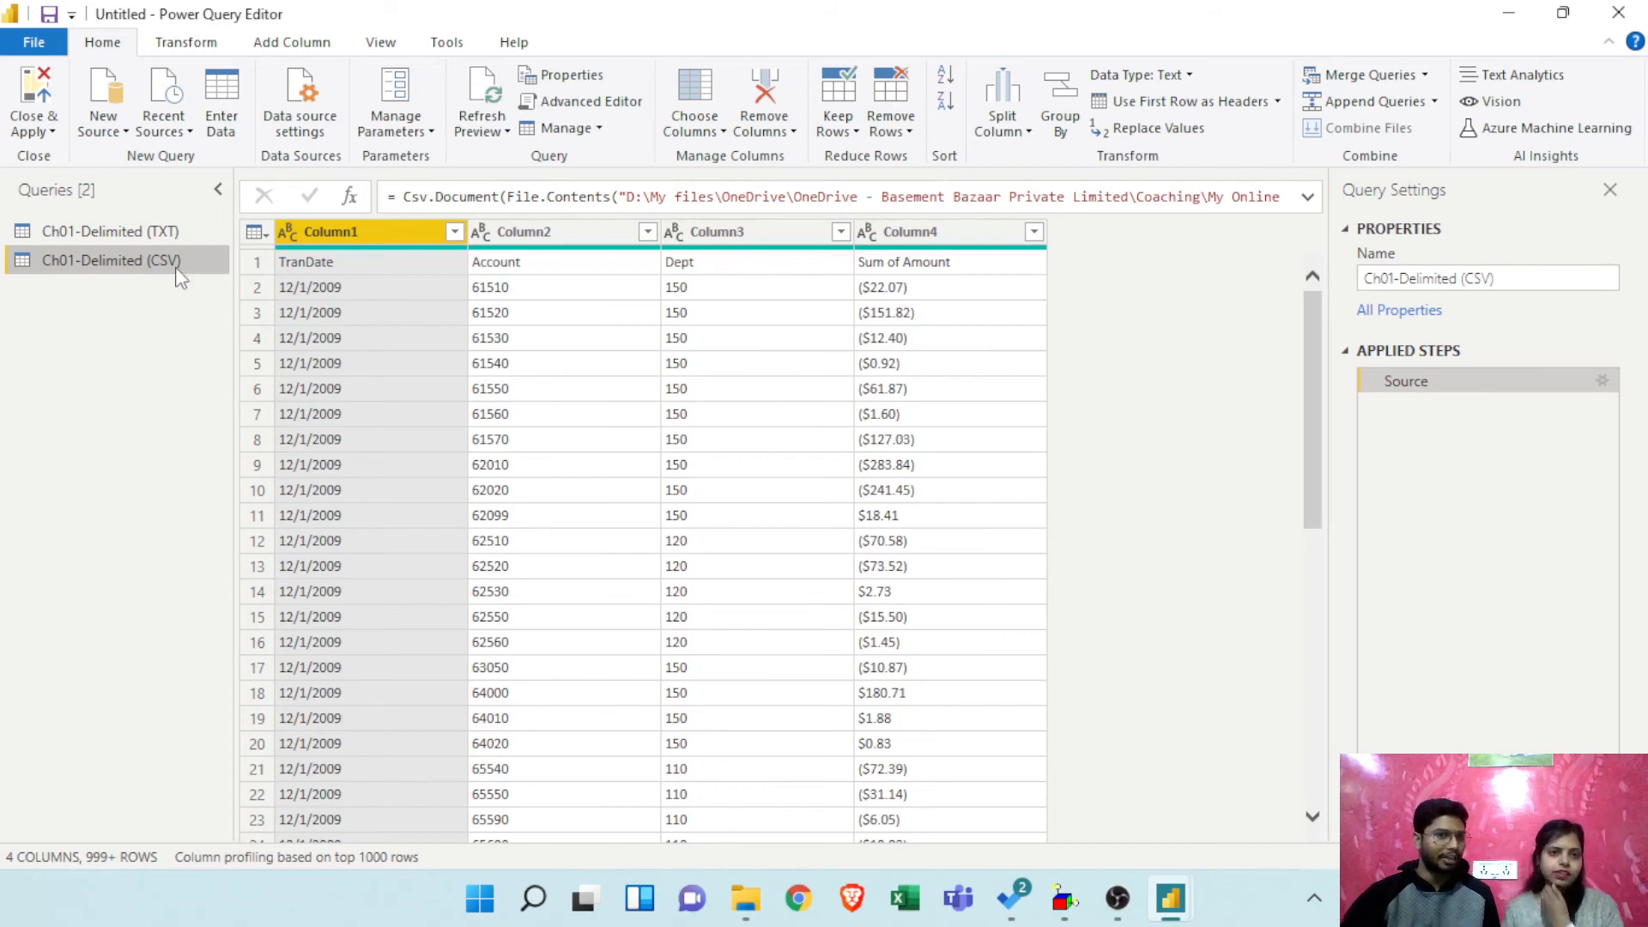
click(158, 231)
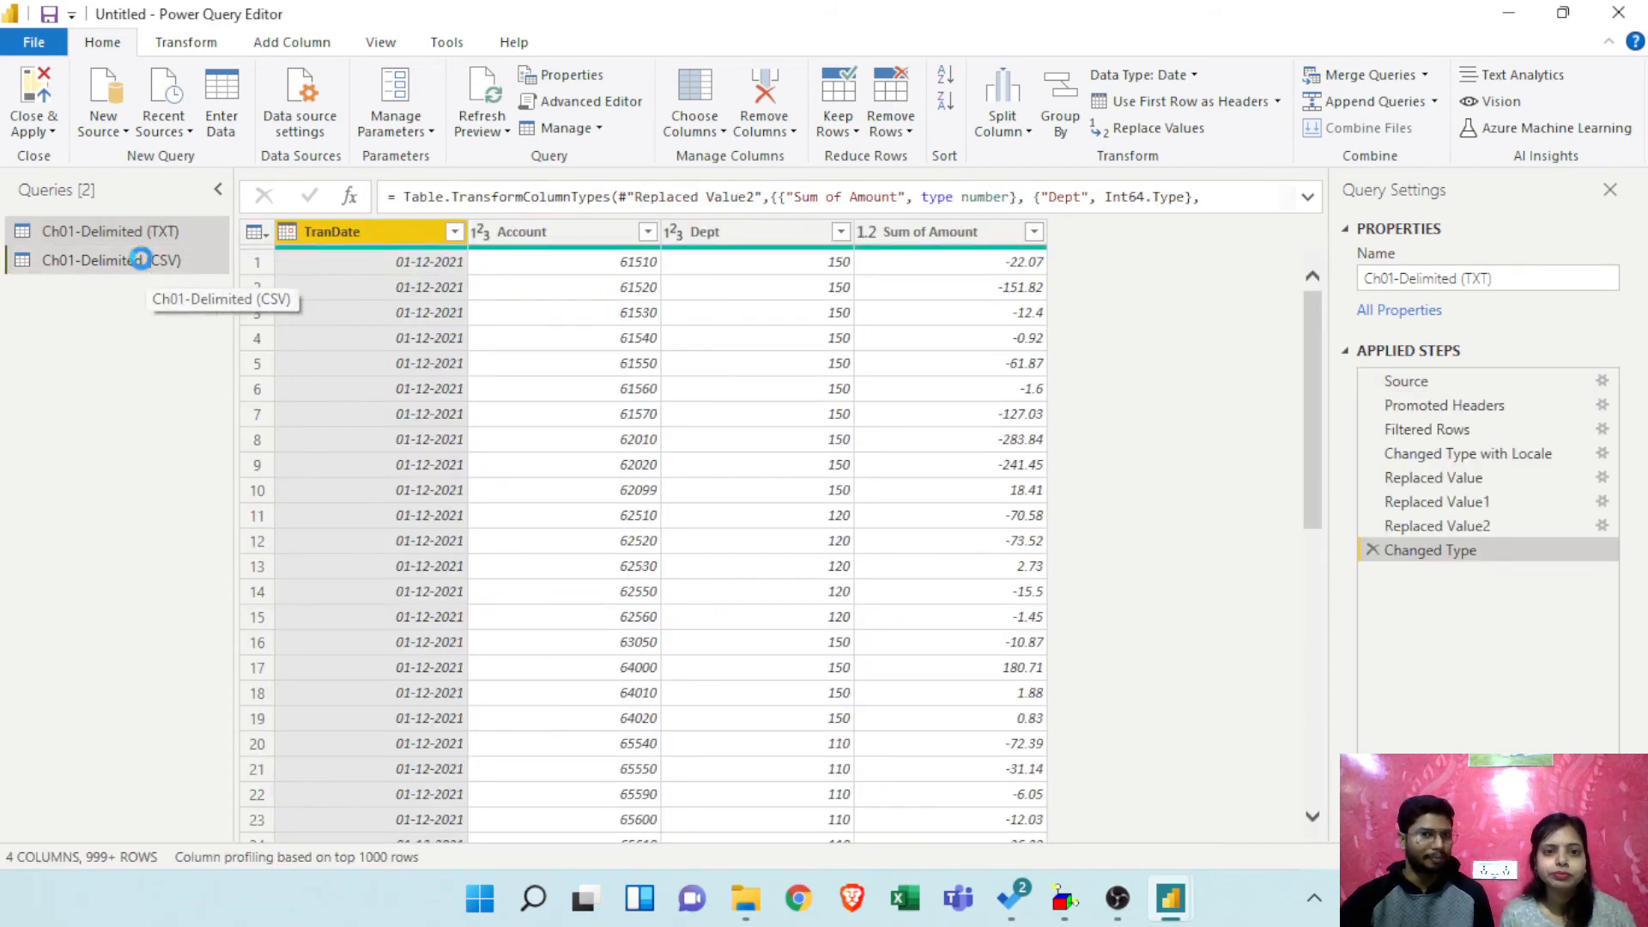
click(140, 259)
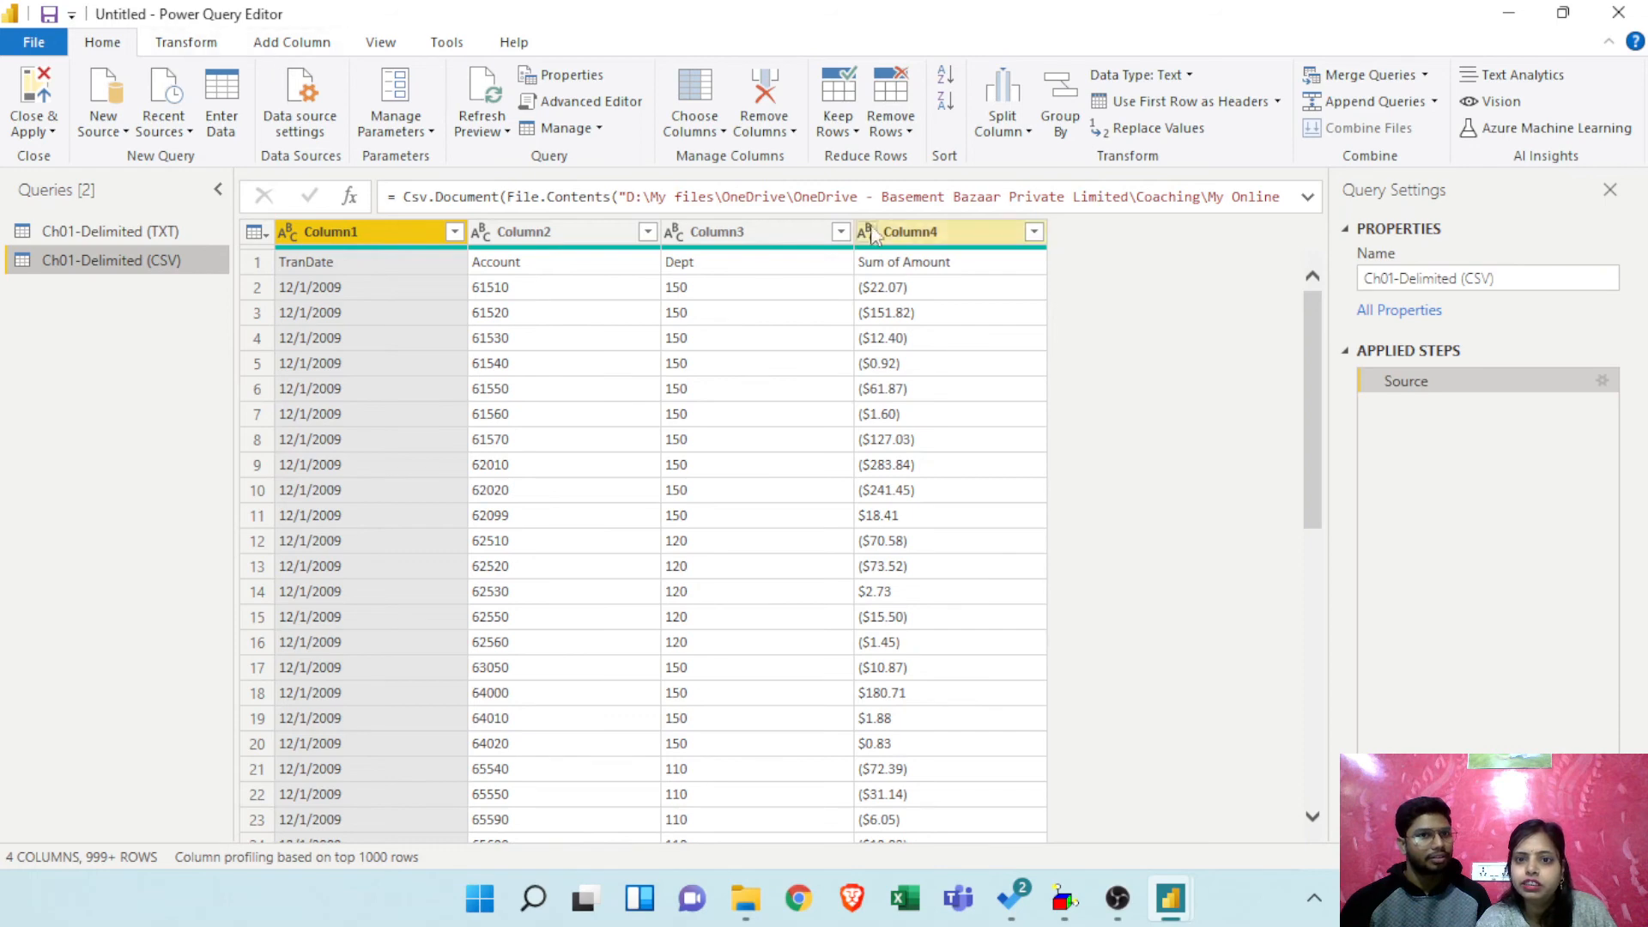
click(1154, 103)
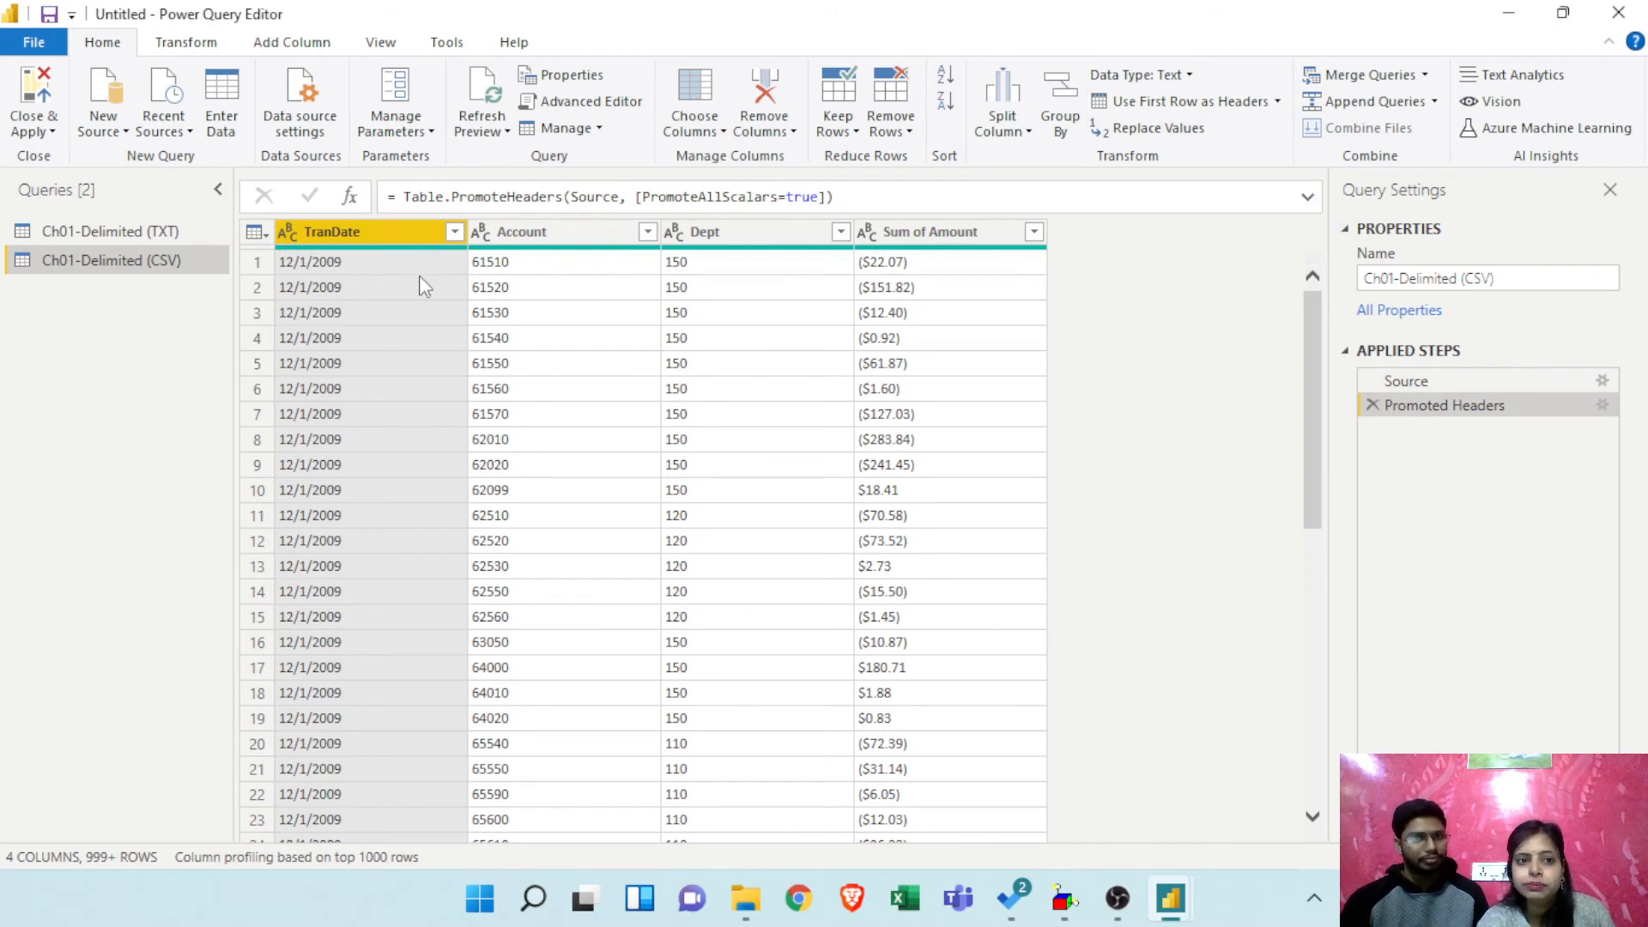
Step: Try the Date type on the CSV query's TranDate column with a column quality check, and delete that Changed Type step
click(285, 229)
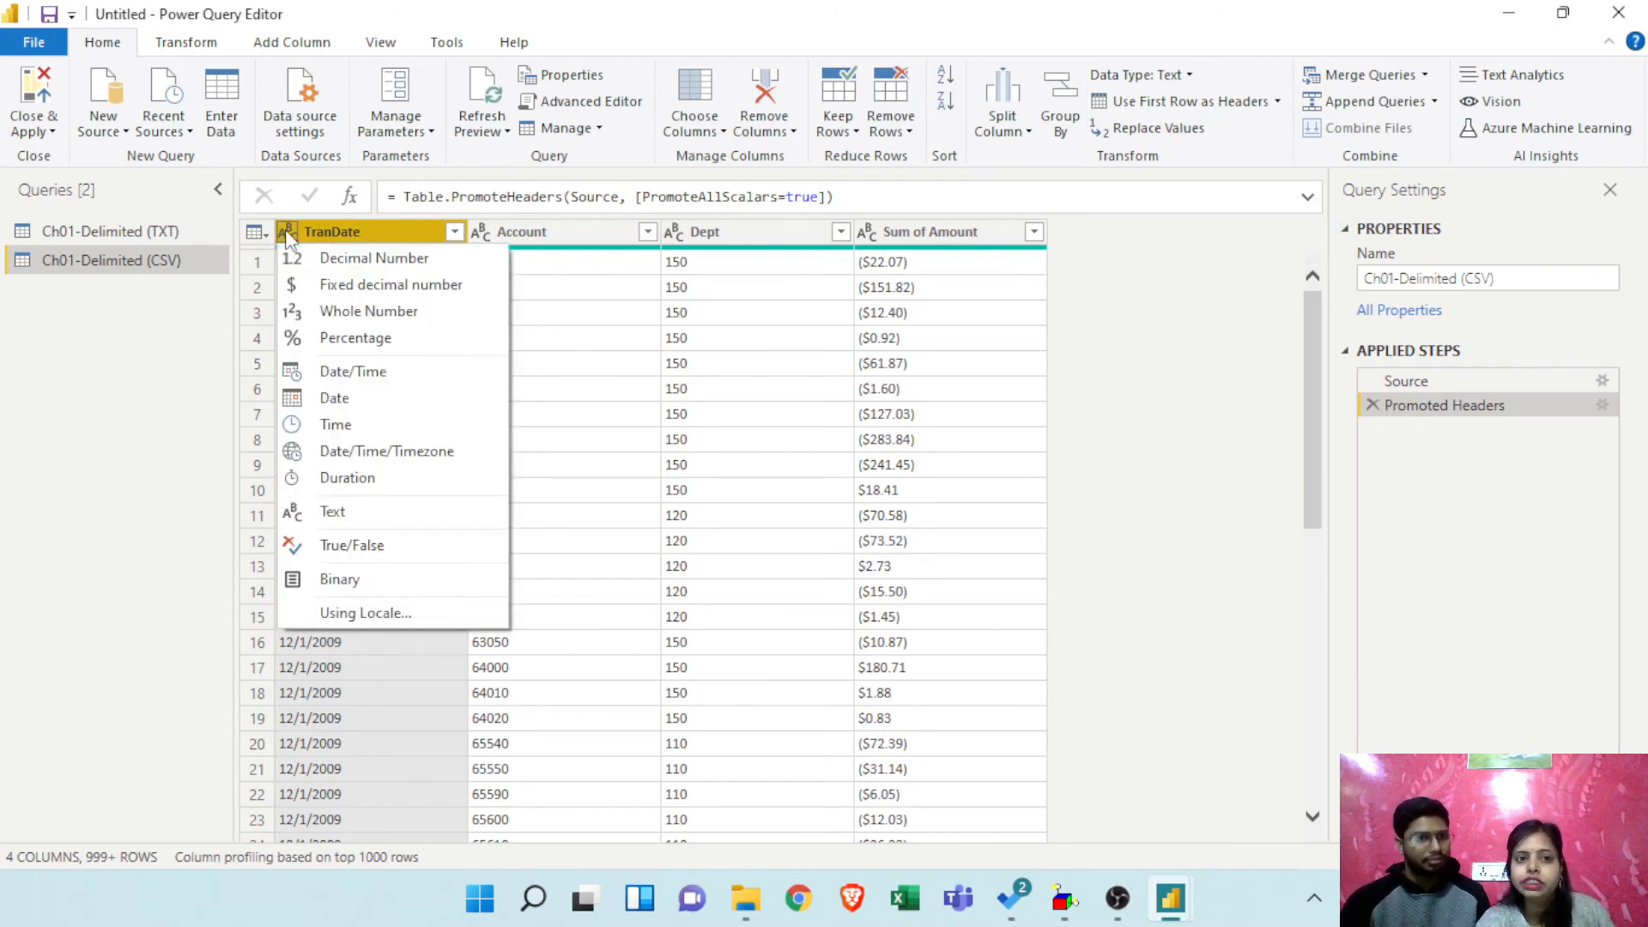
click(367, 400)
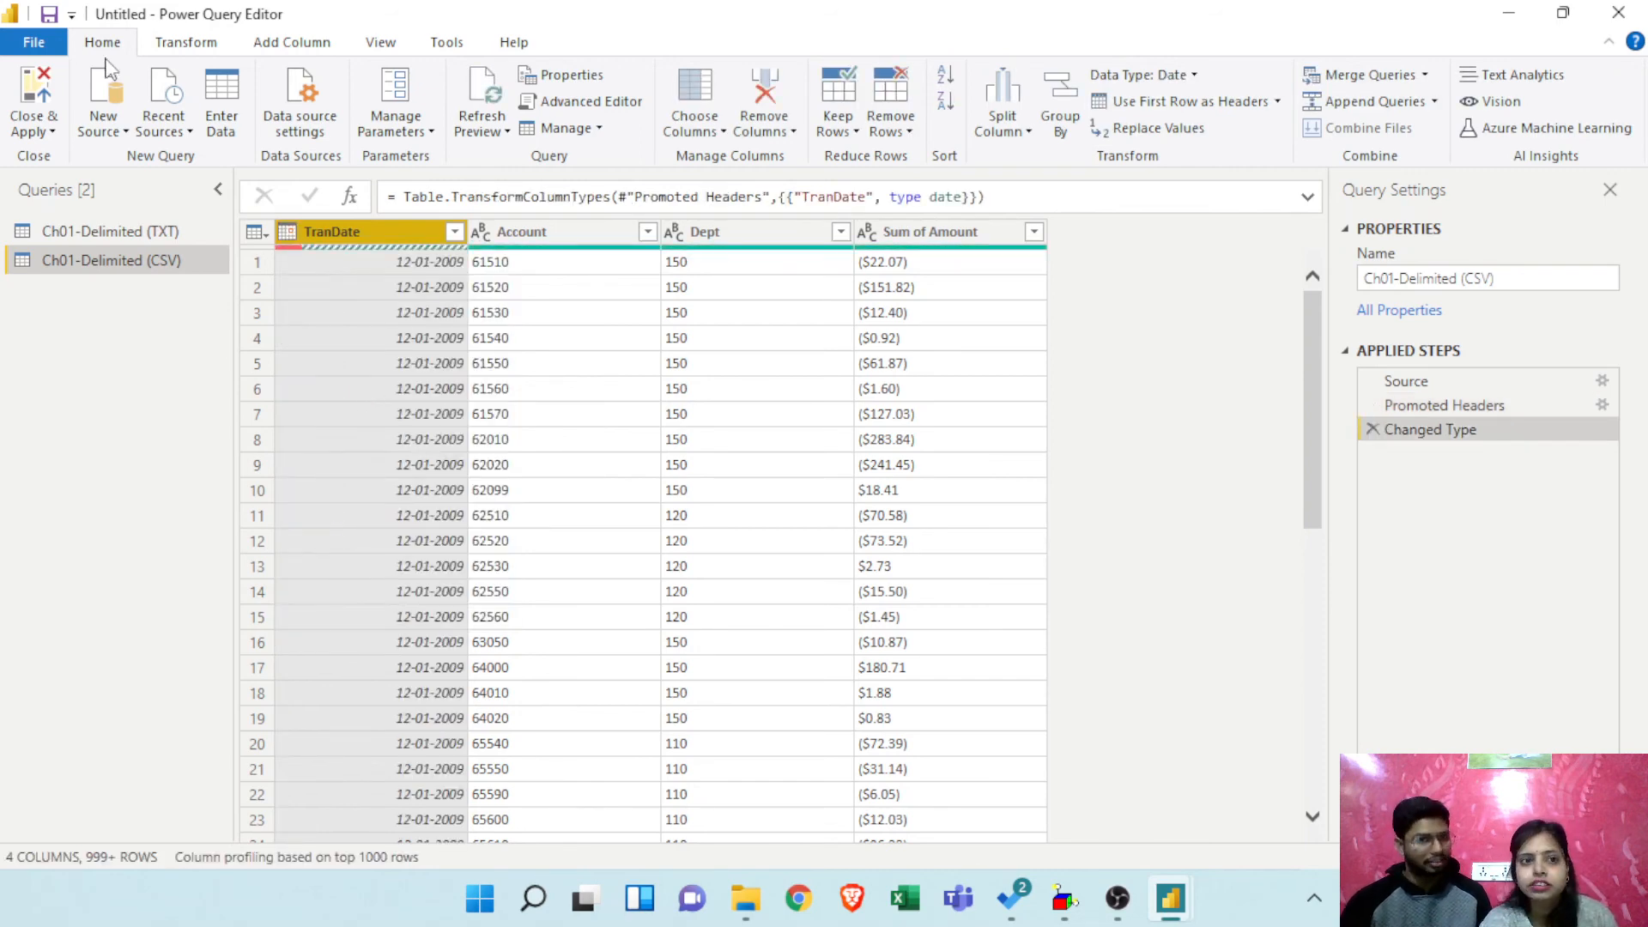
click(381, 47)
click(199, 127)
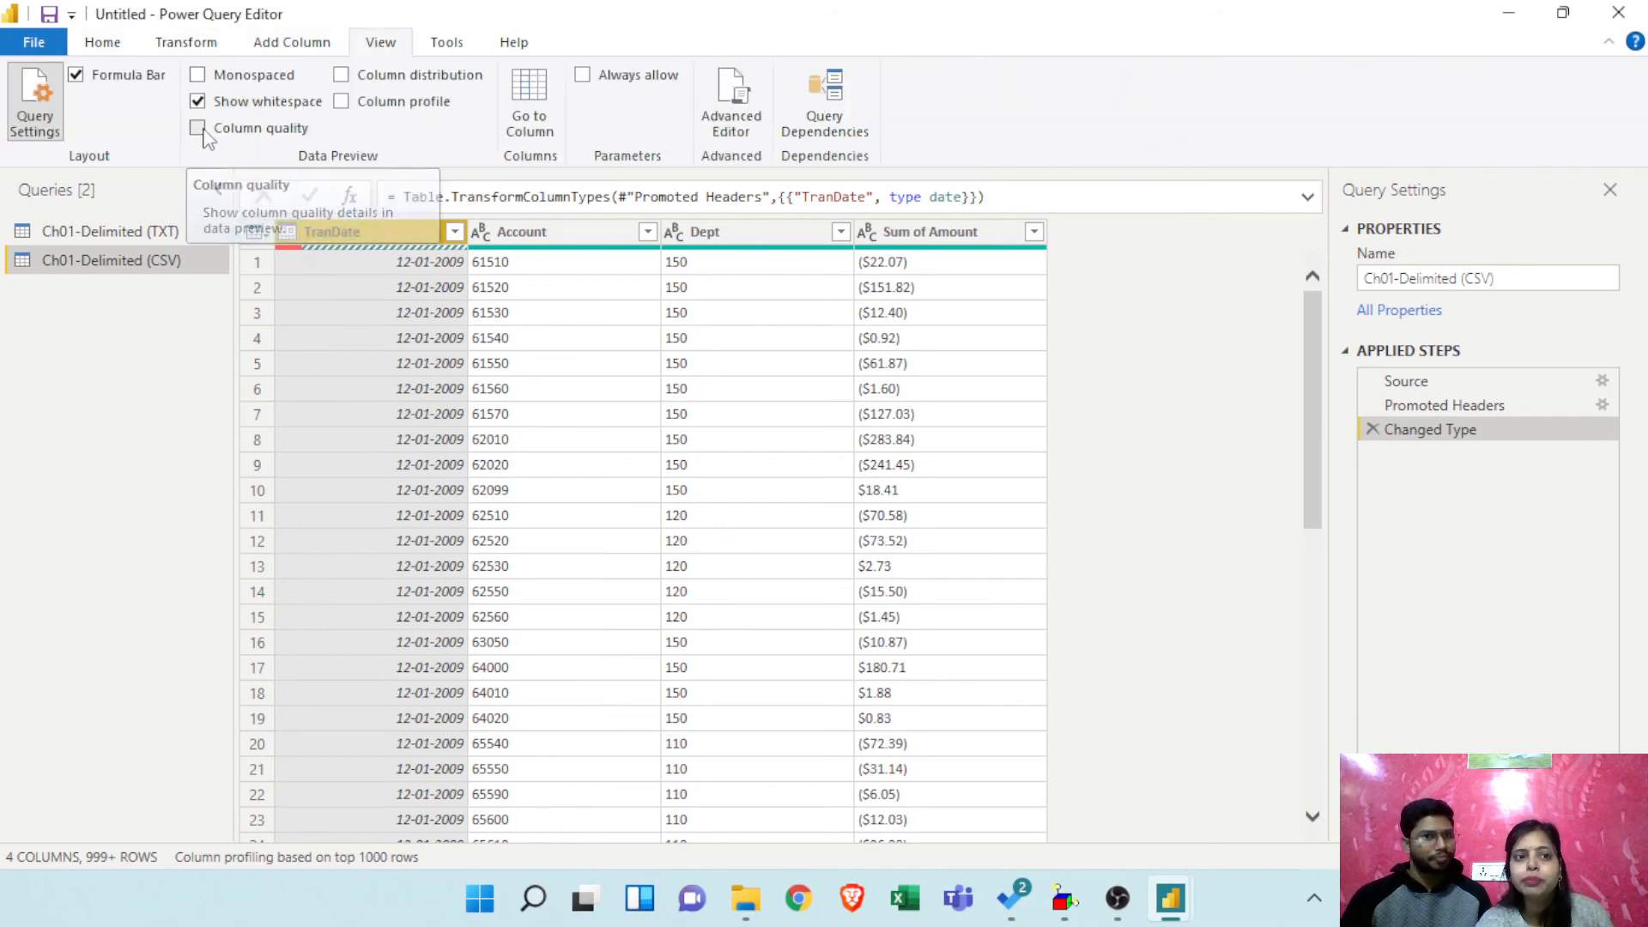
mouse_move(397, 292)
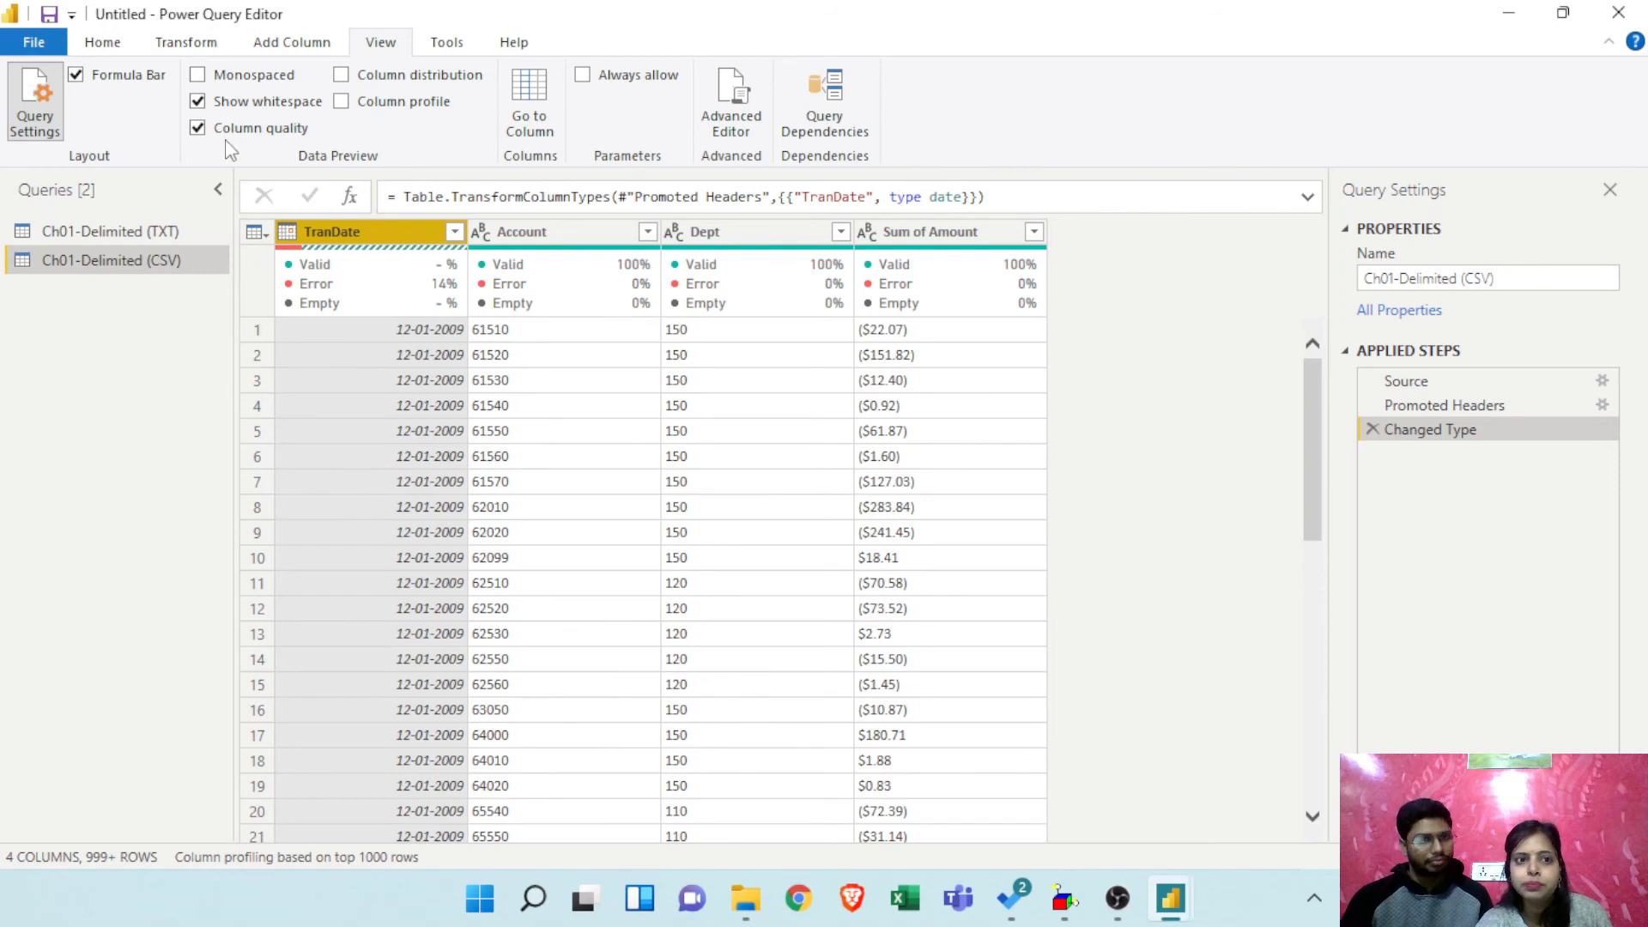
click(197, 128)
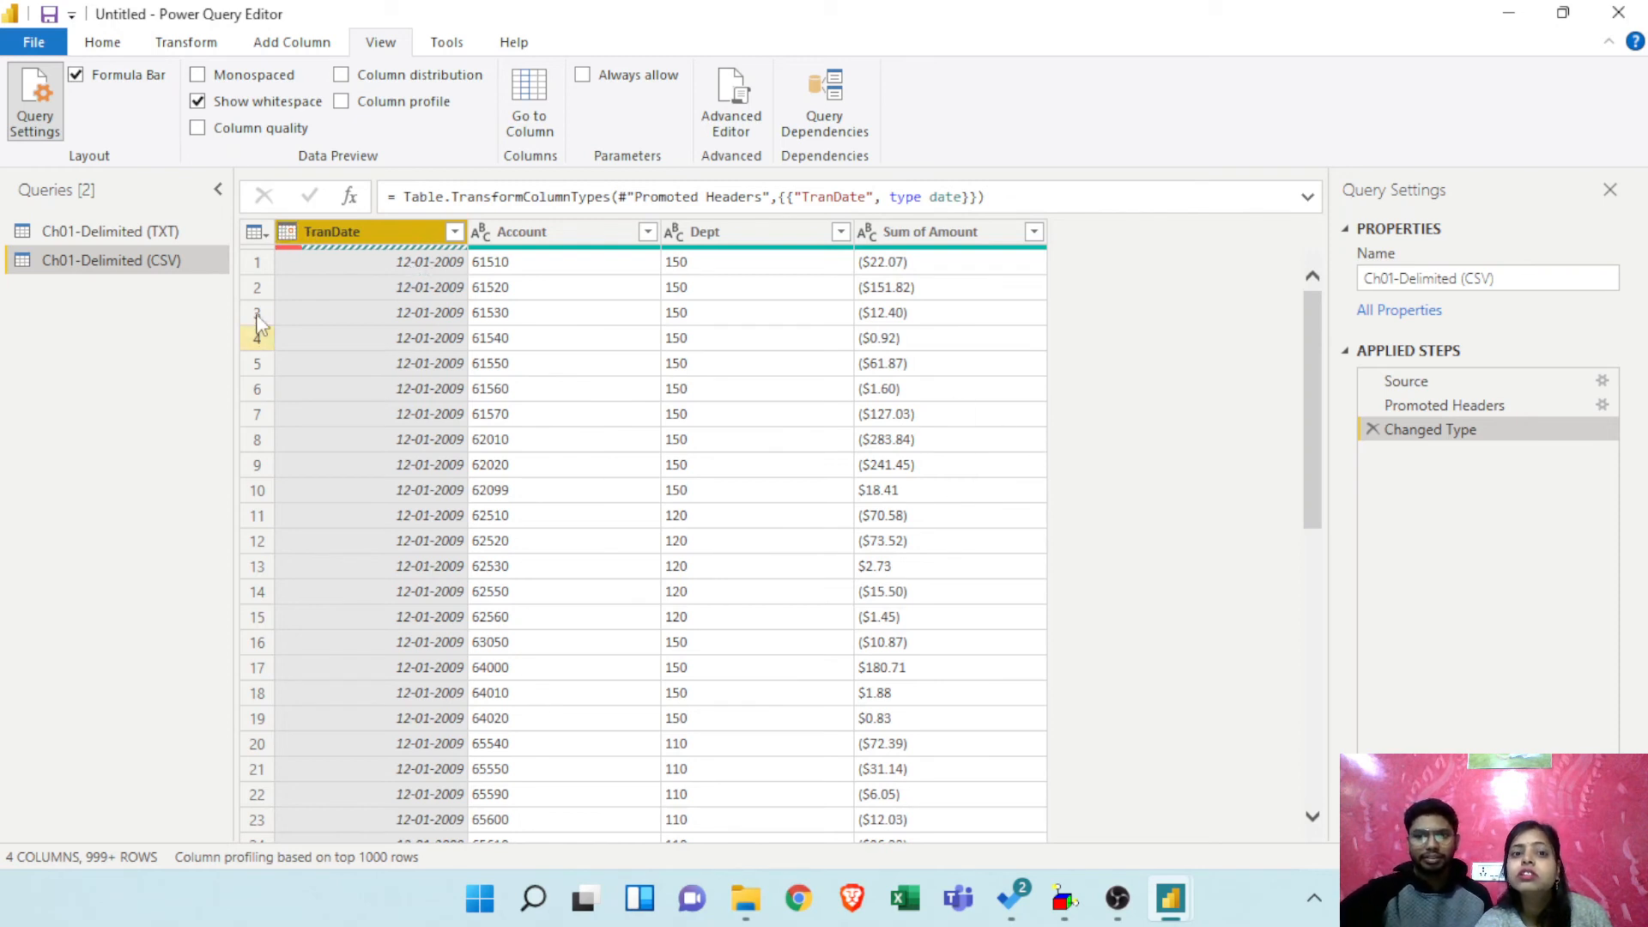
click(1372, 431)
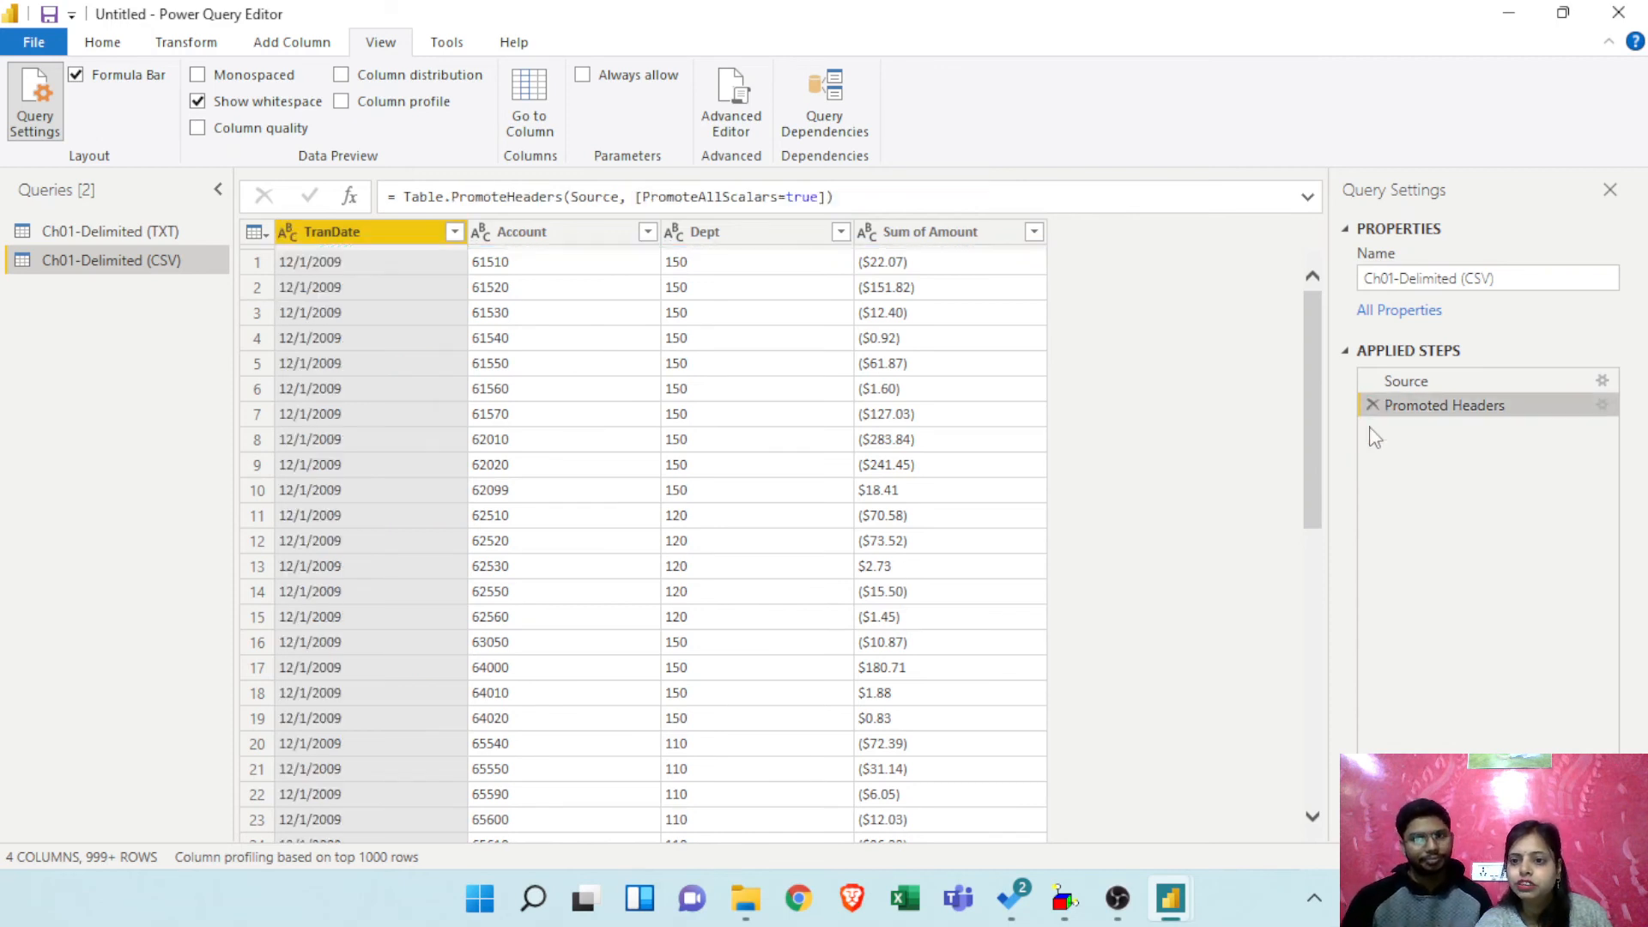
Step: Change the TranDate column's type using locale, with data type Date and locale English (United States)
right_click(360, 244)
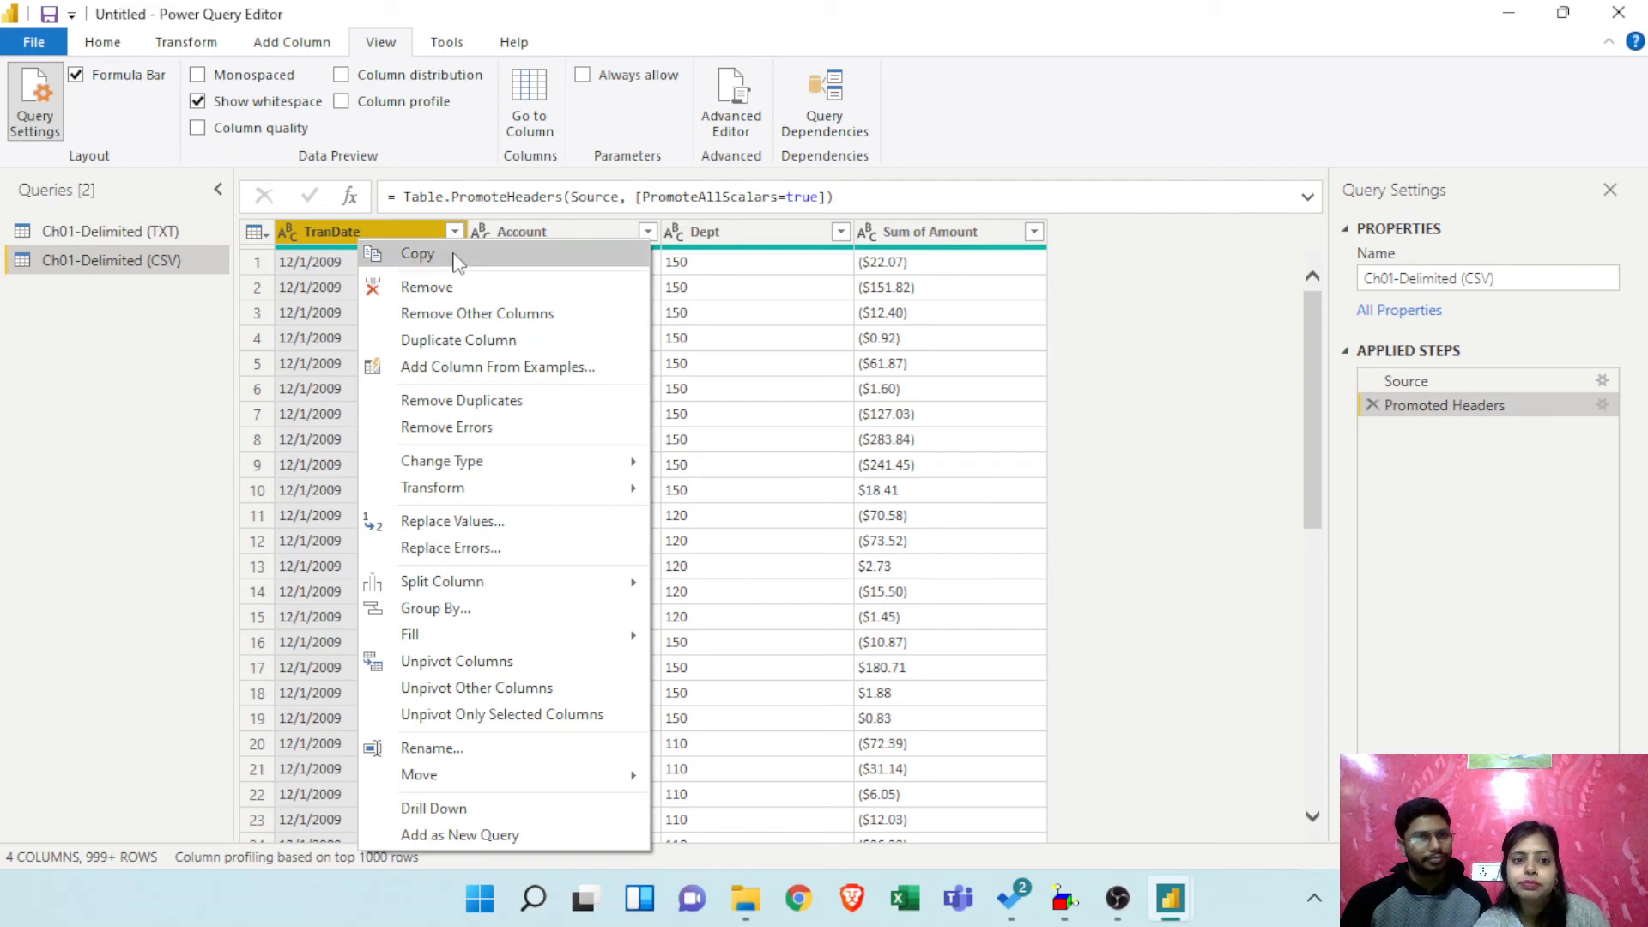
mouse_move(464, 488)
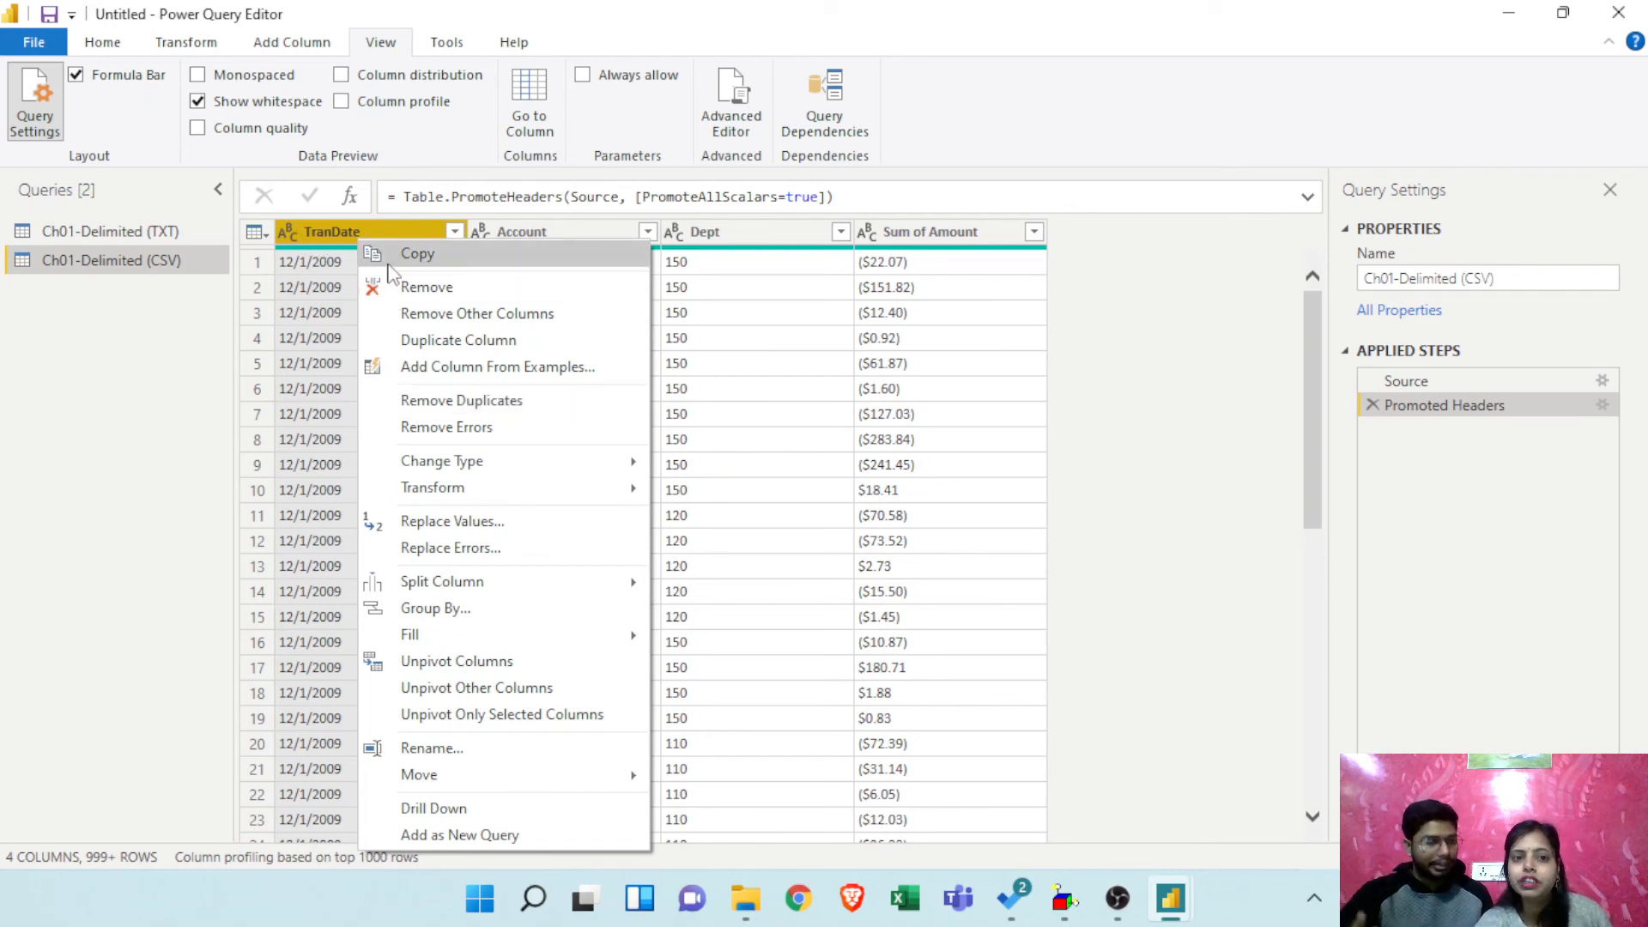
click(283, 236)
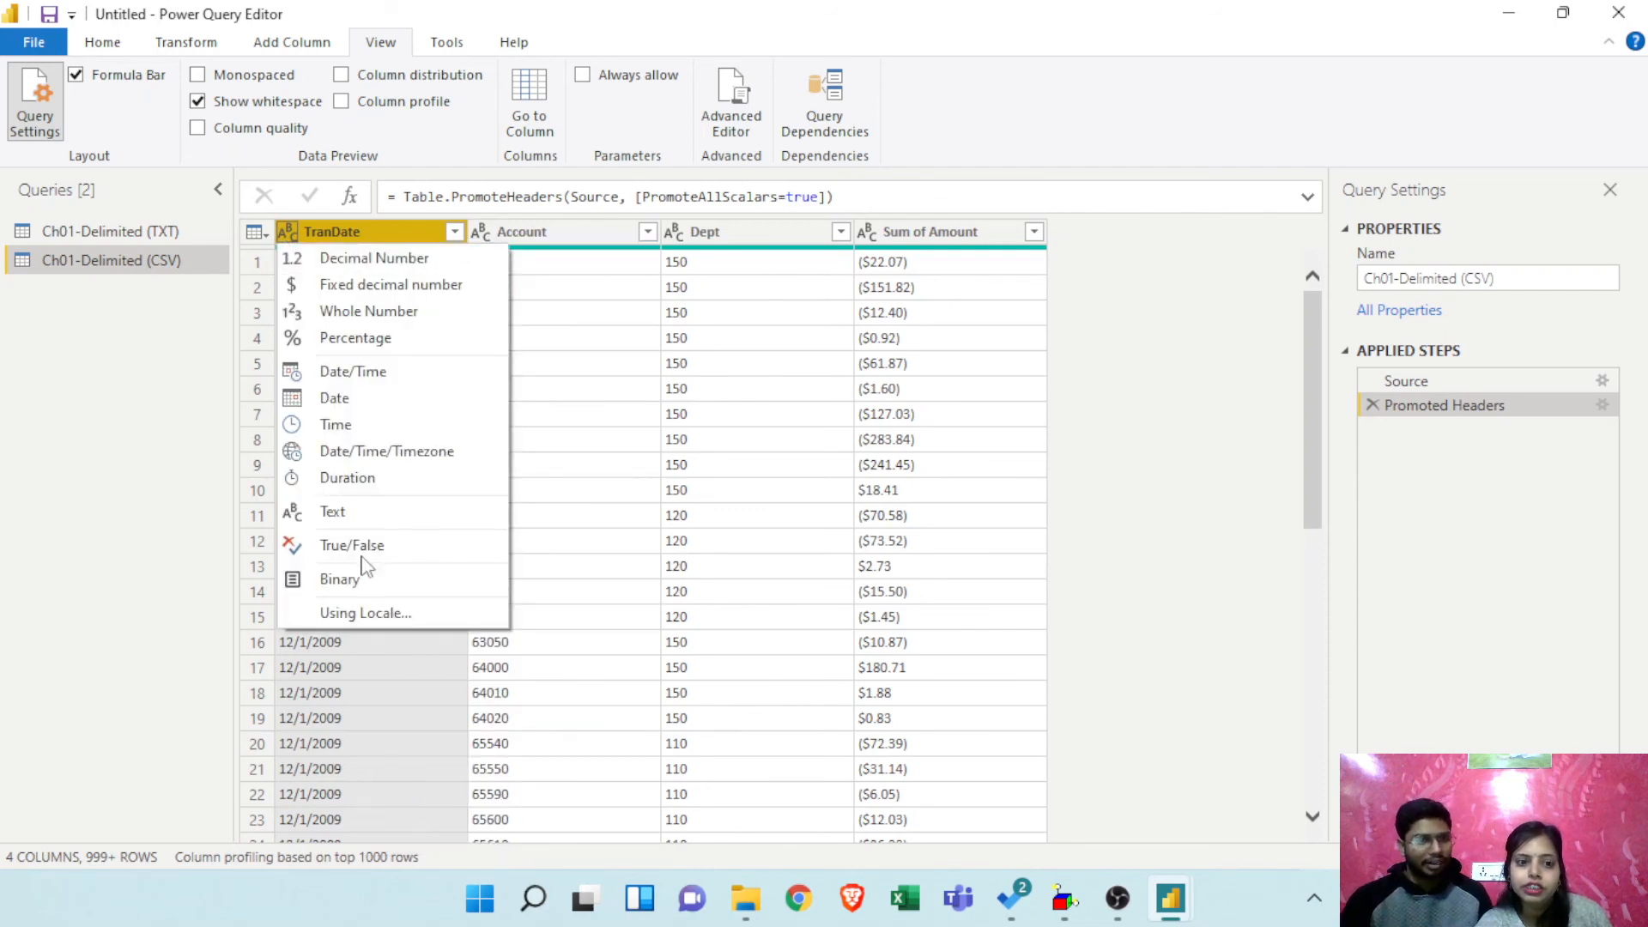
click(393, 615)
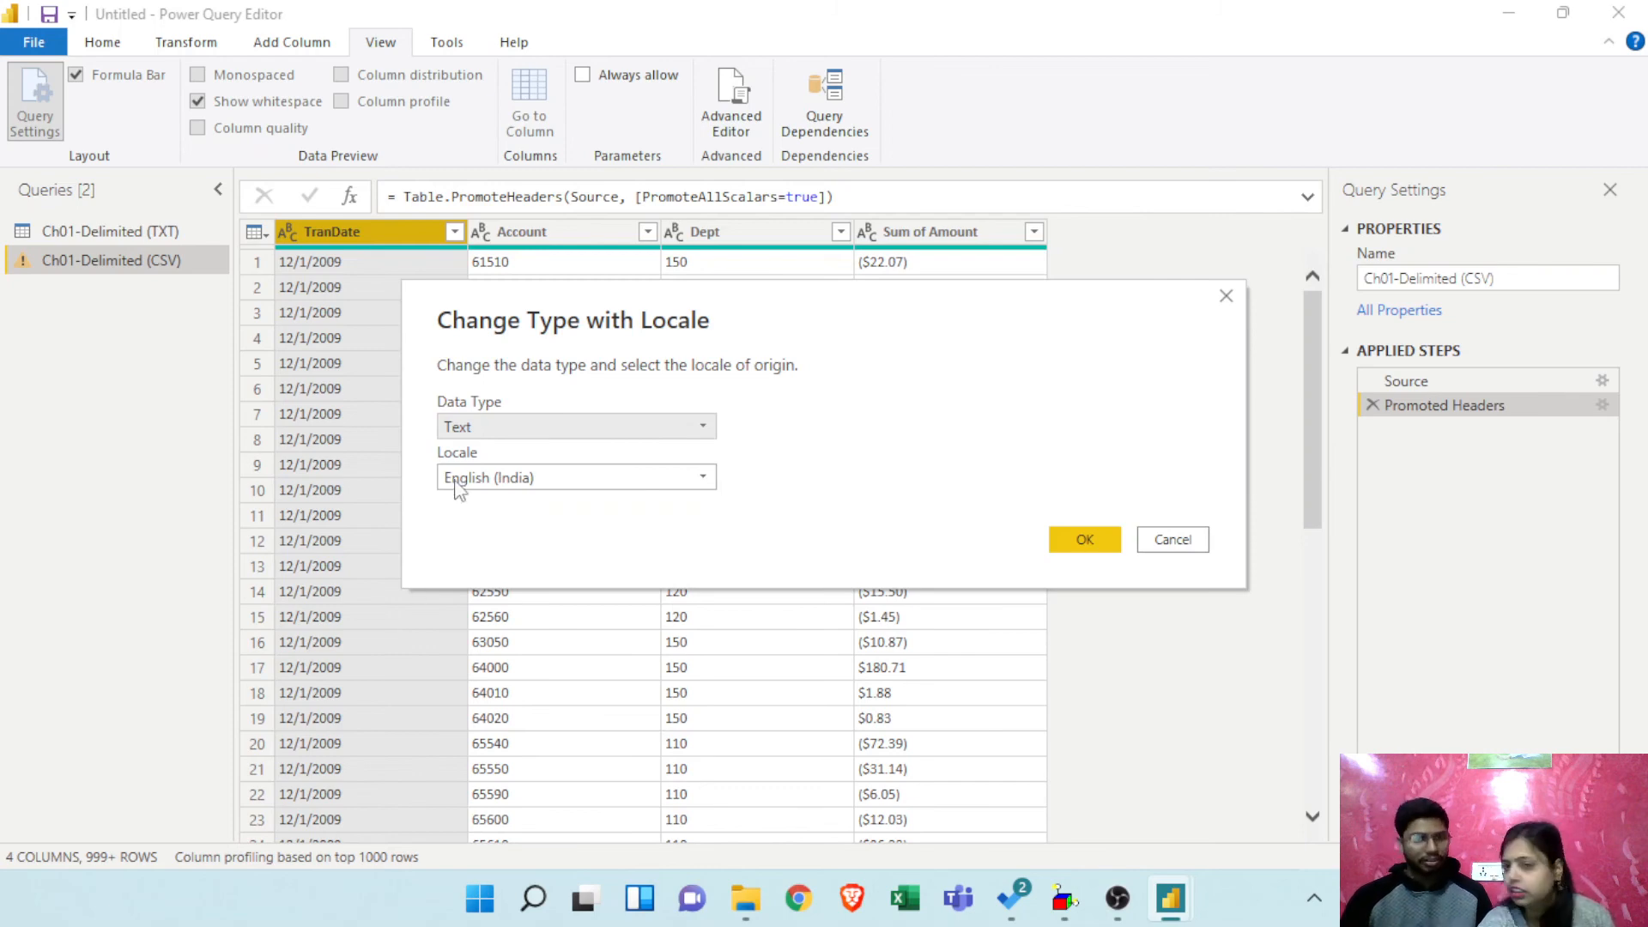
click(694, 432)
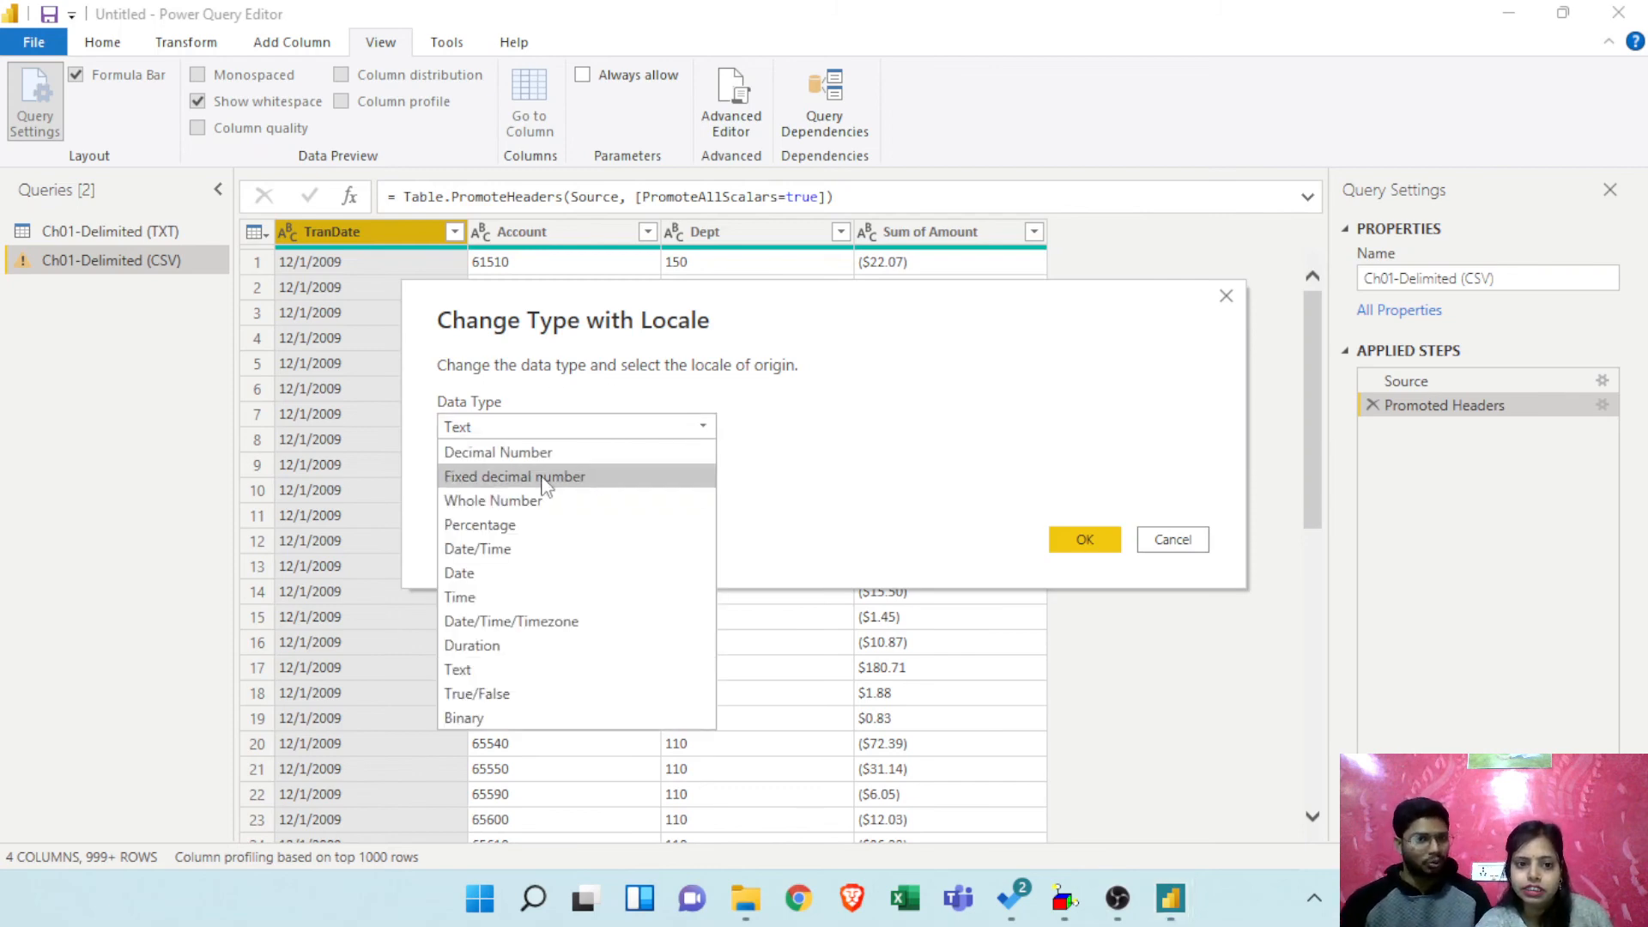
click(504, 572)
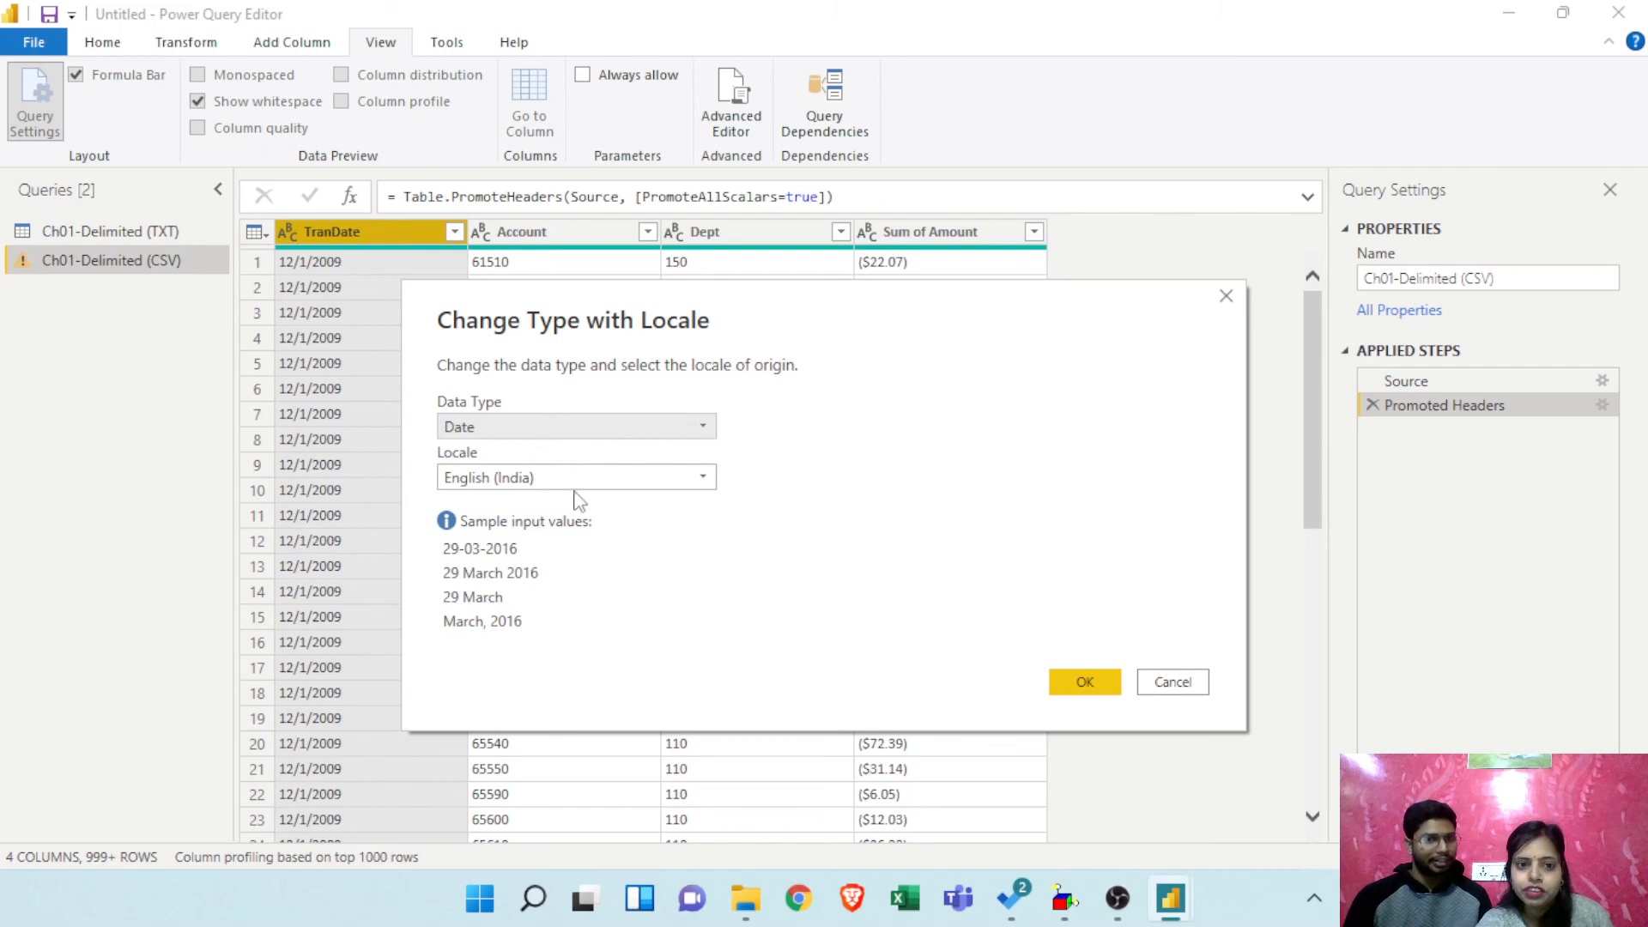
click(573, 480)
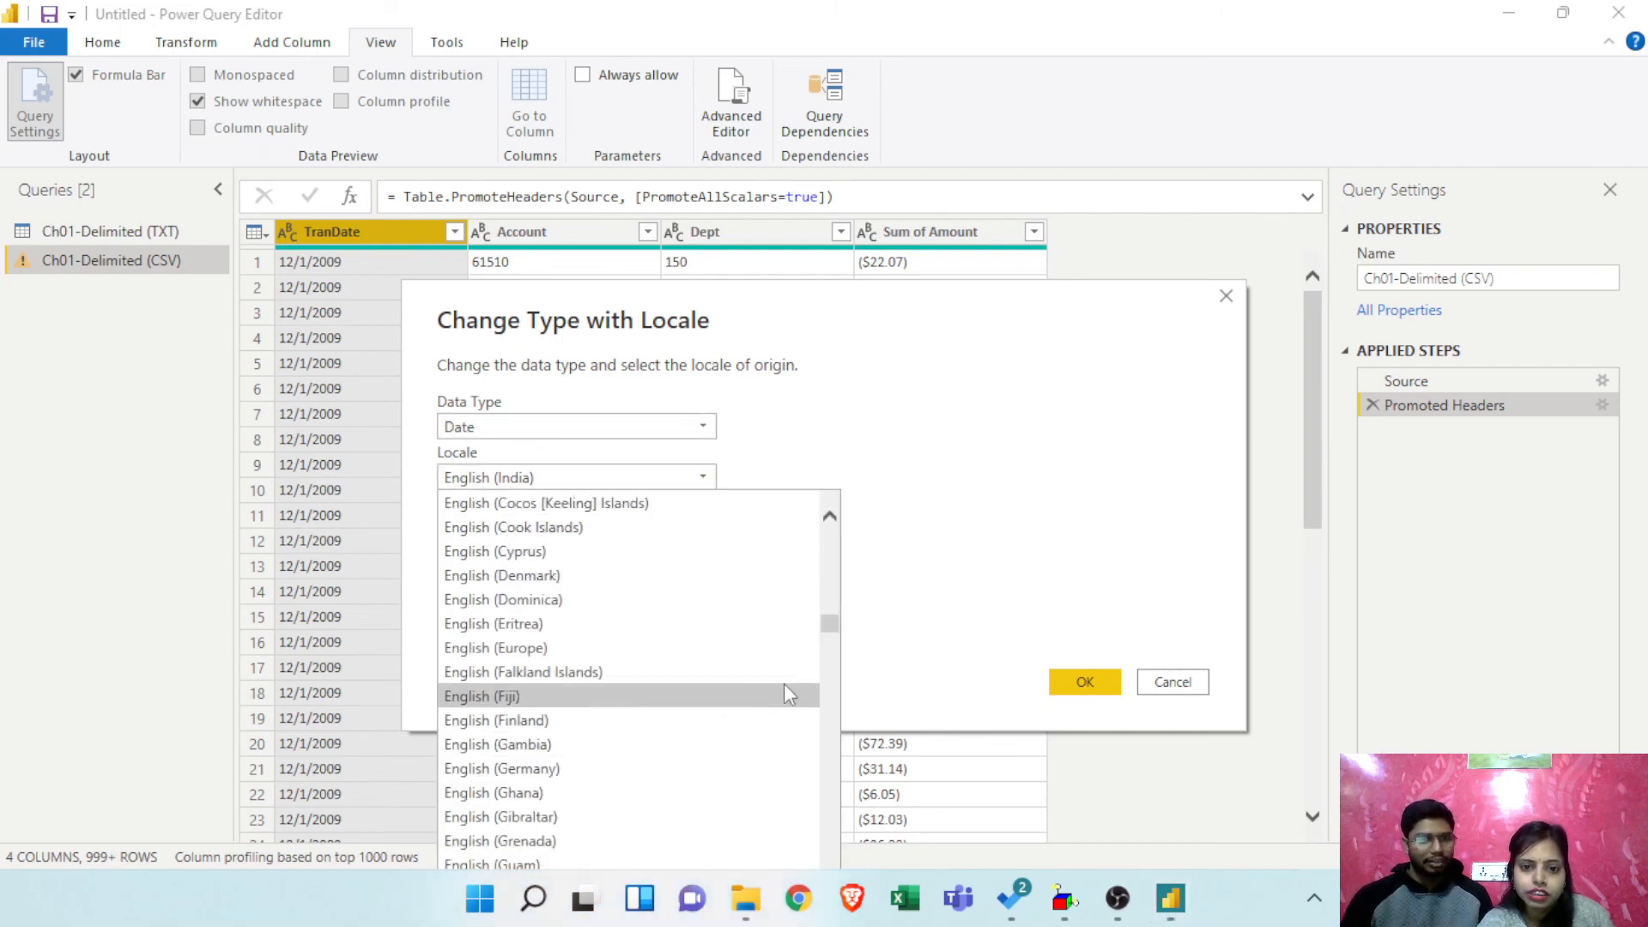
scroll(833, 695, down, 15)
scroll(833, 697, down, 7)
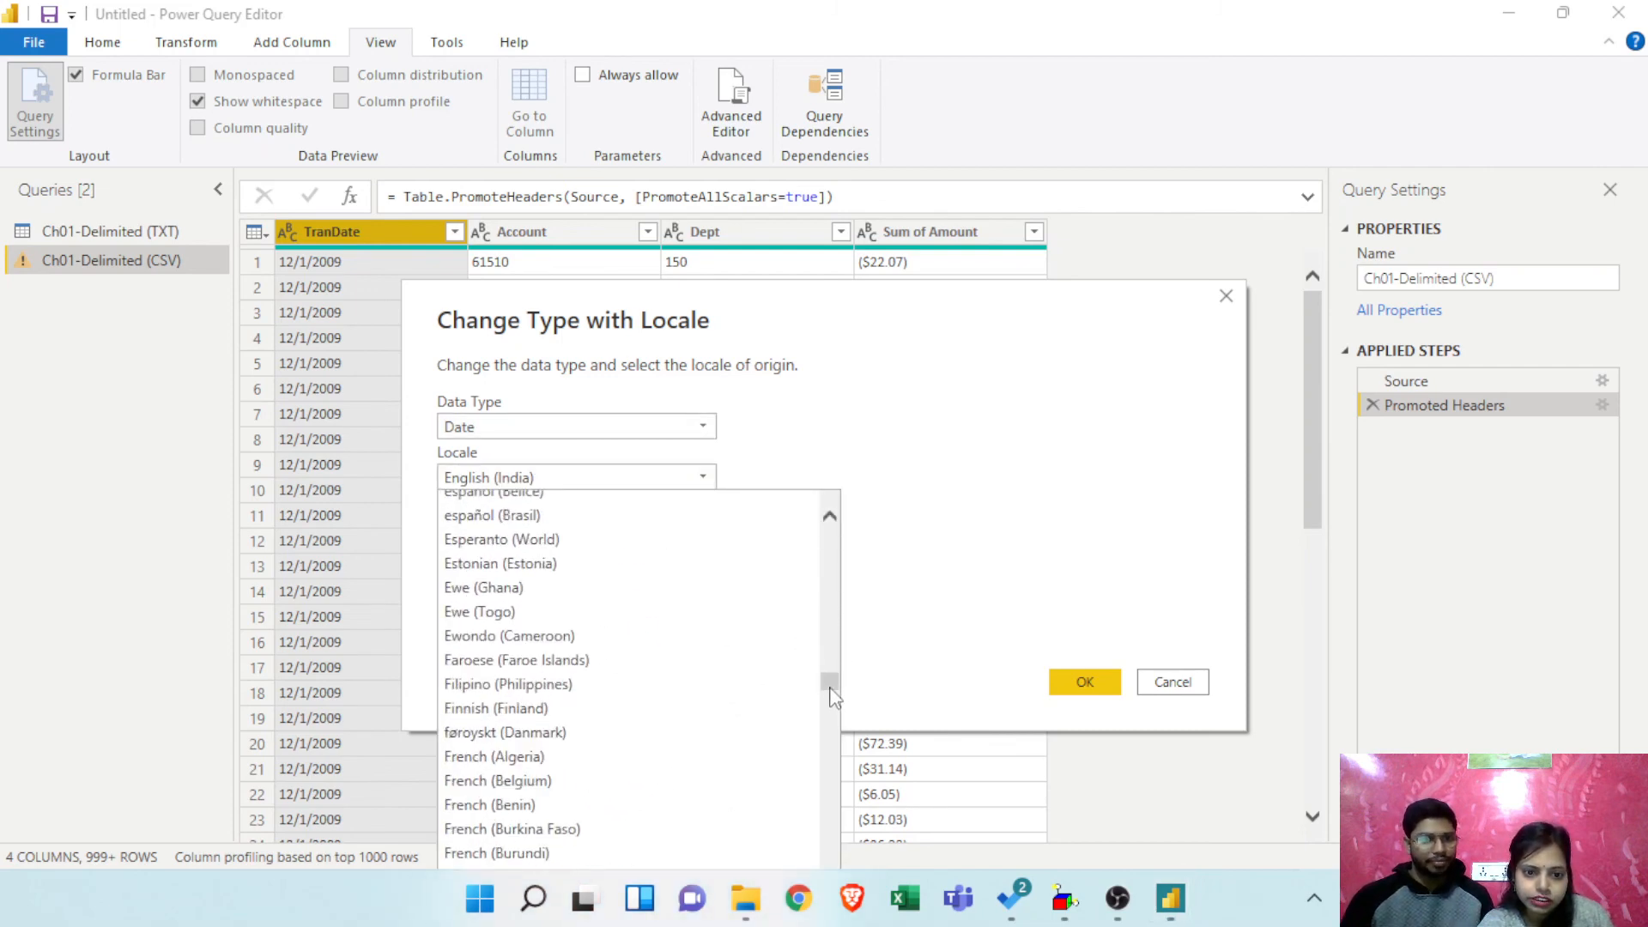
scroll(831, 692, down, 17)
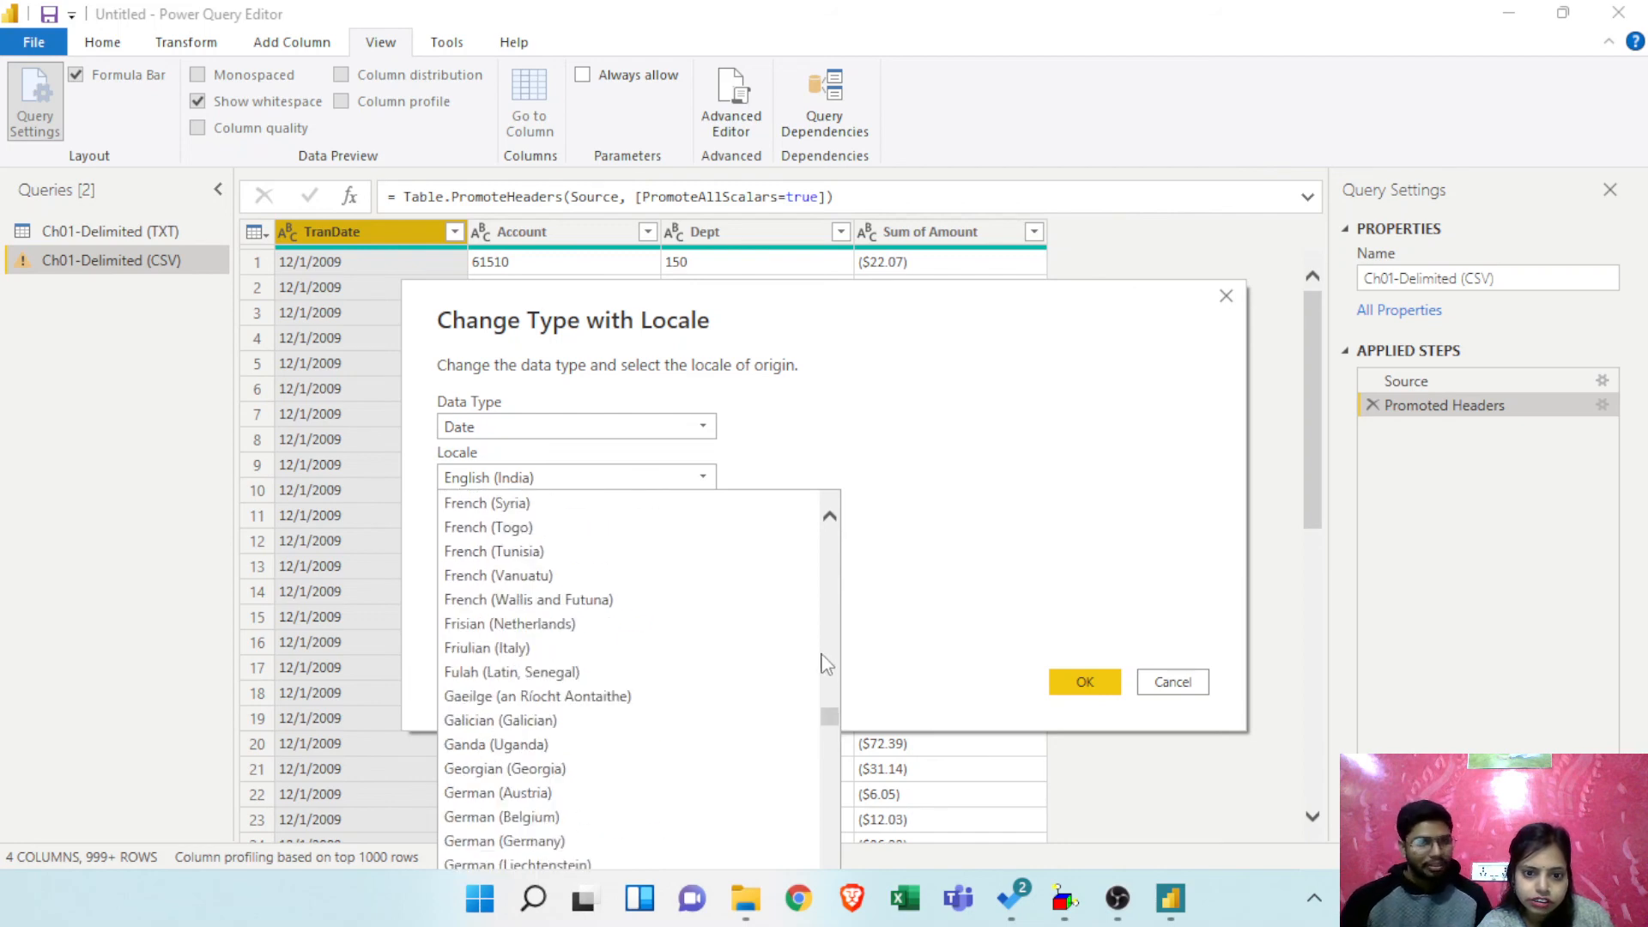
scroll(832, 687, up, 8)
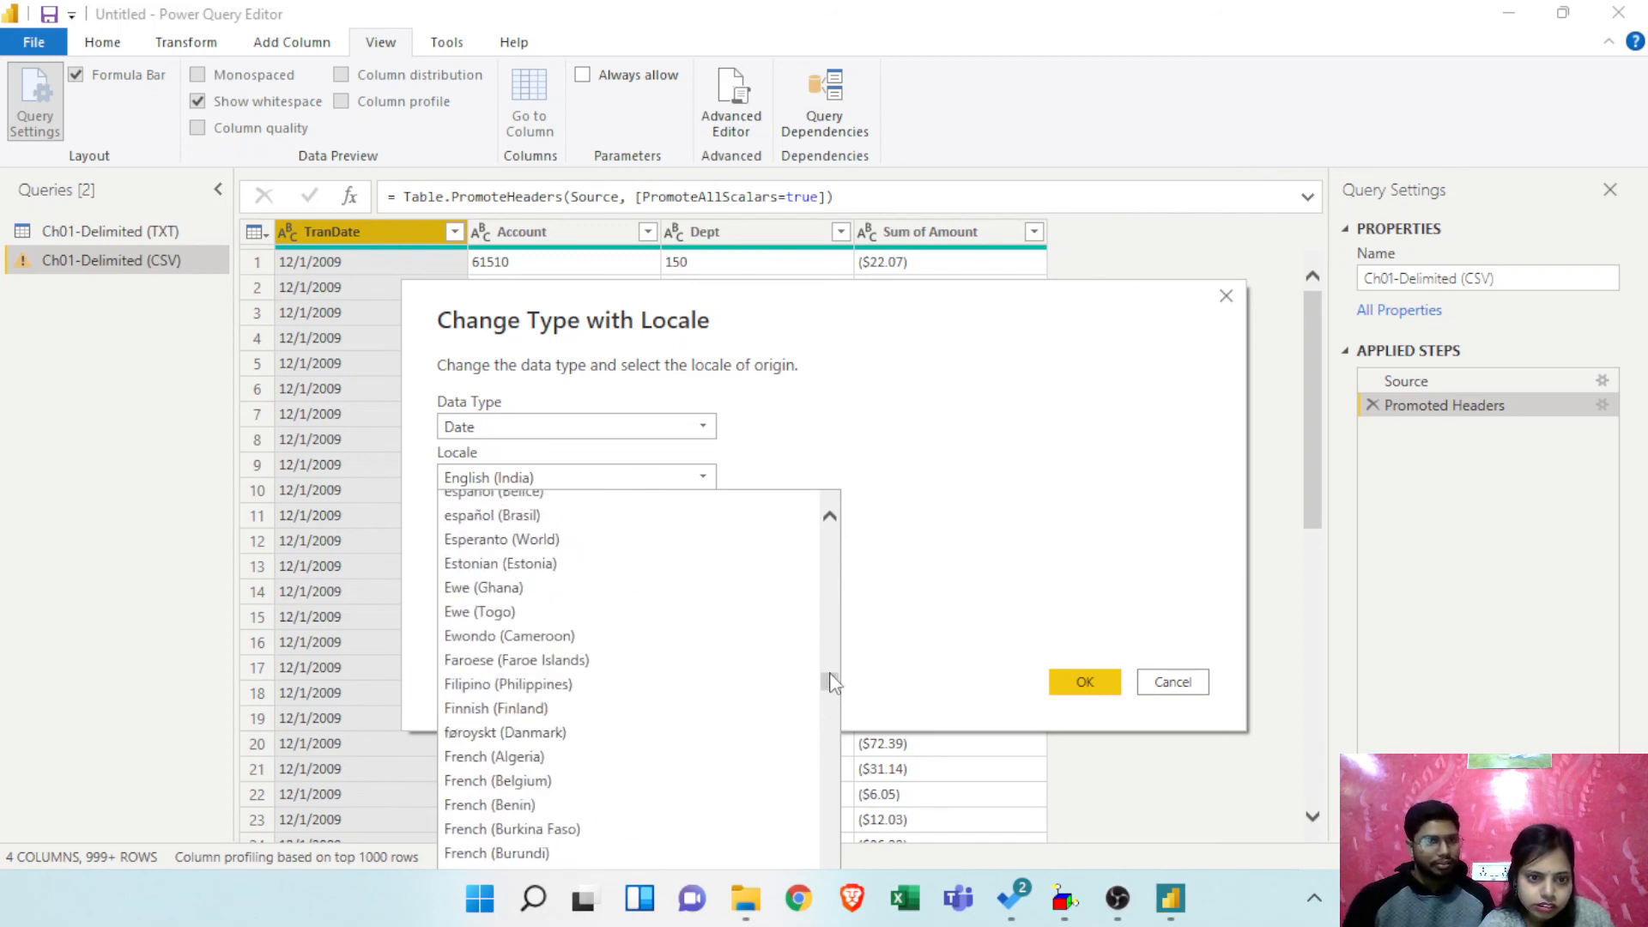
scroll(829, 679, up, 7)
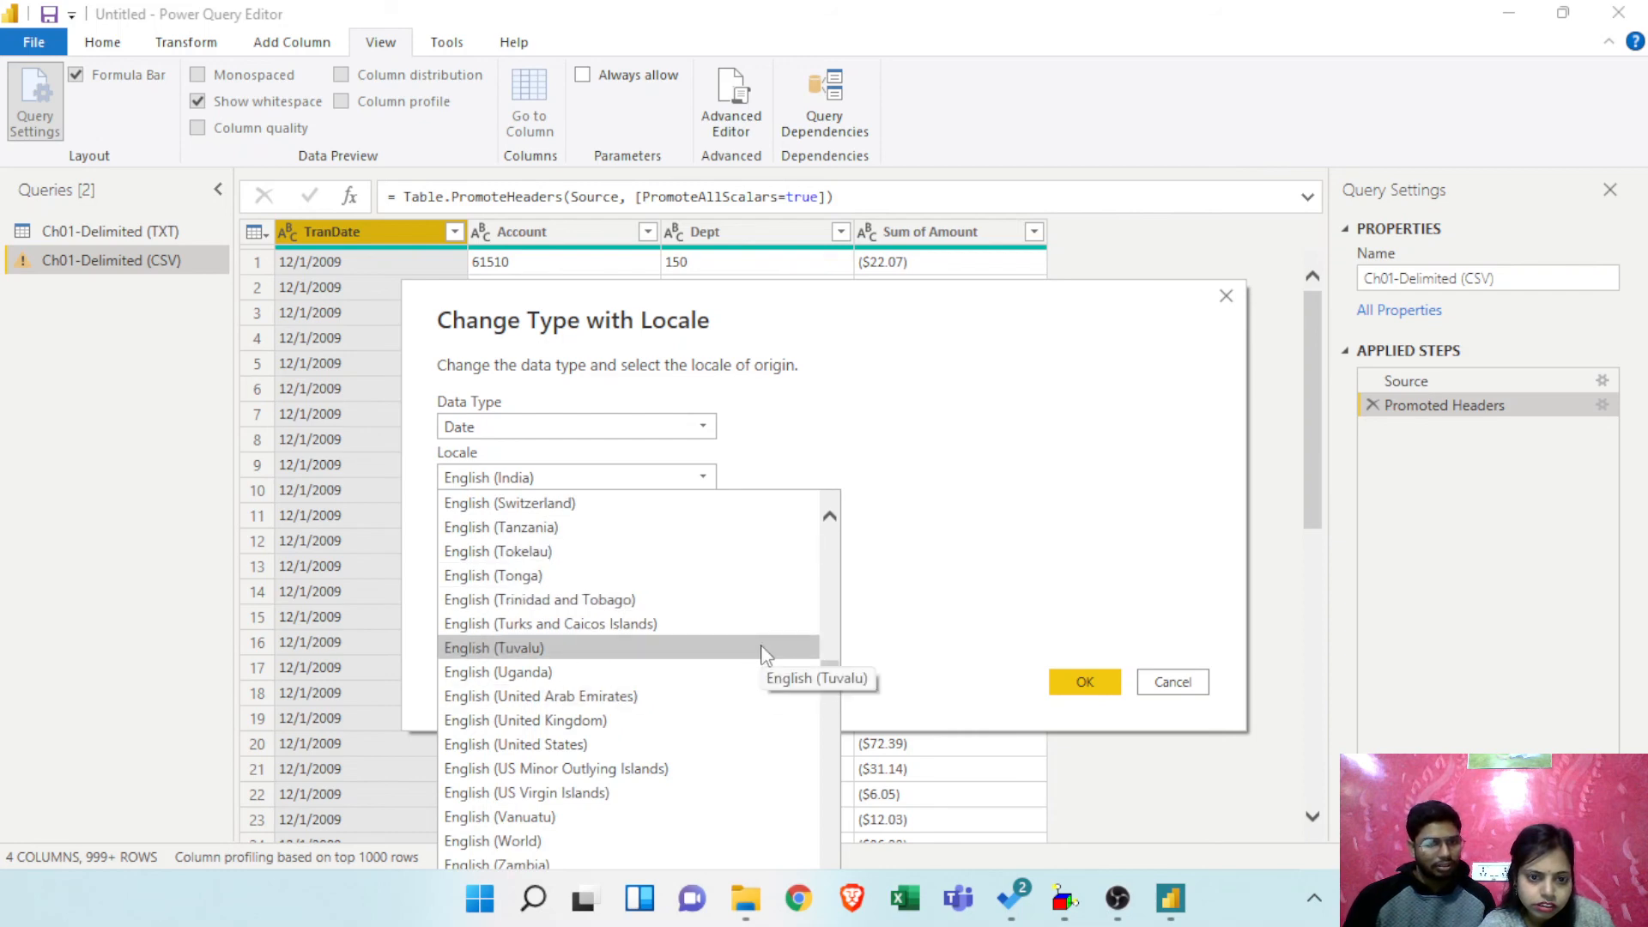
scroll(740, 636, up, 1)
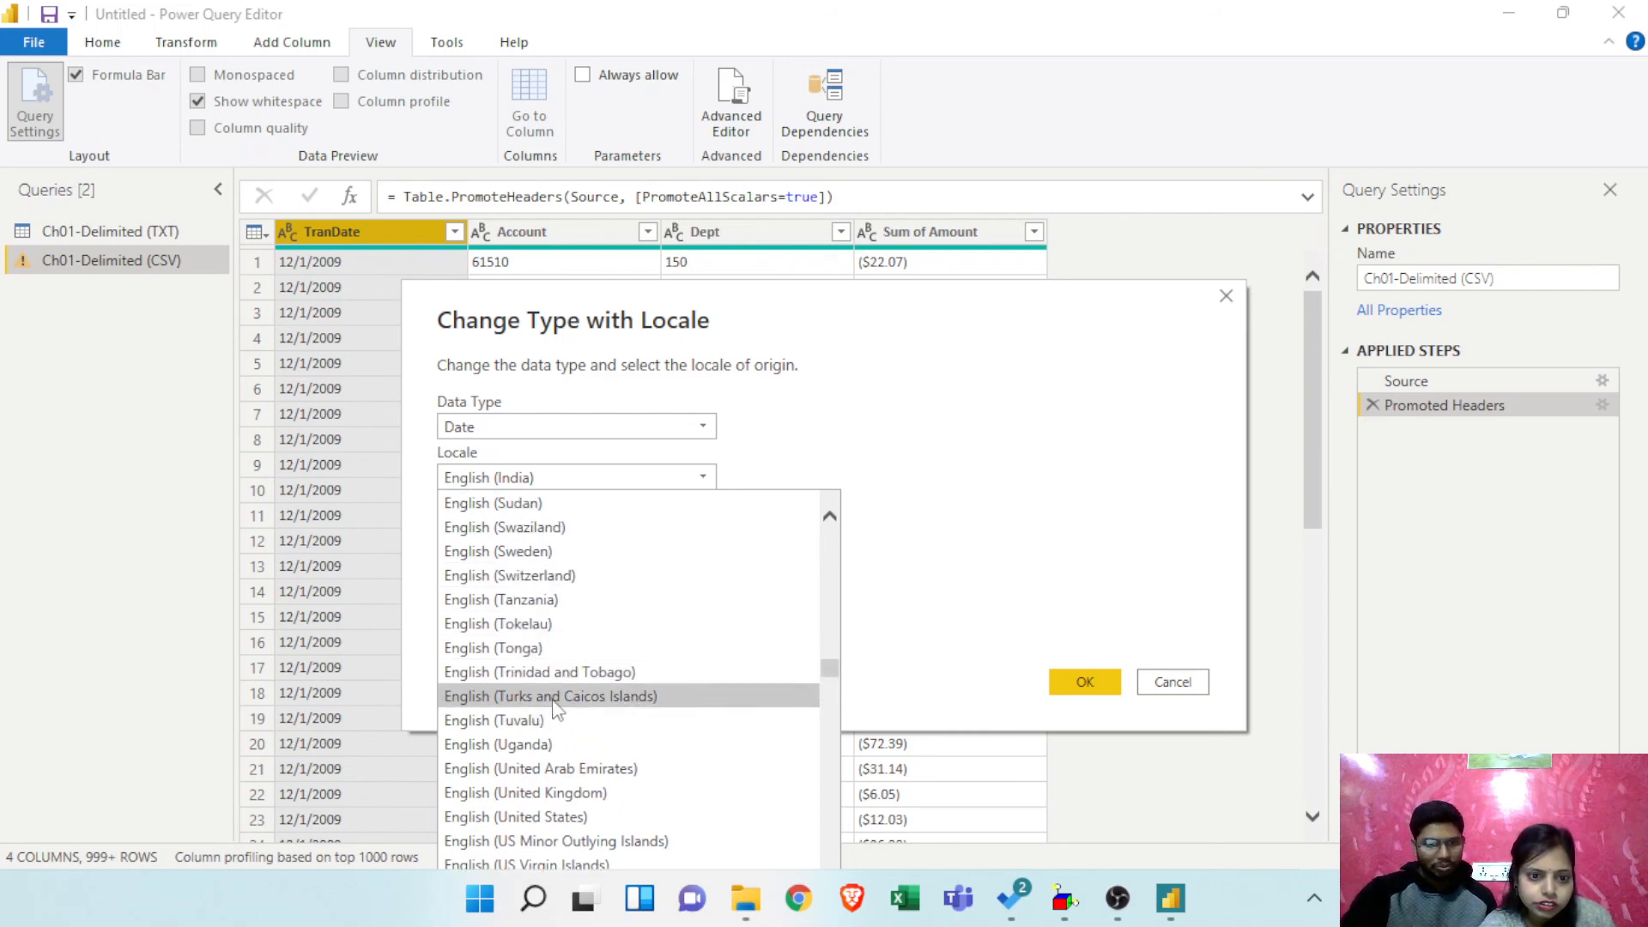
click(562, 820)
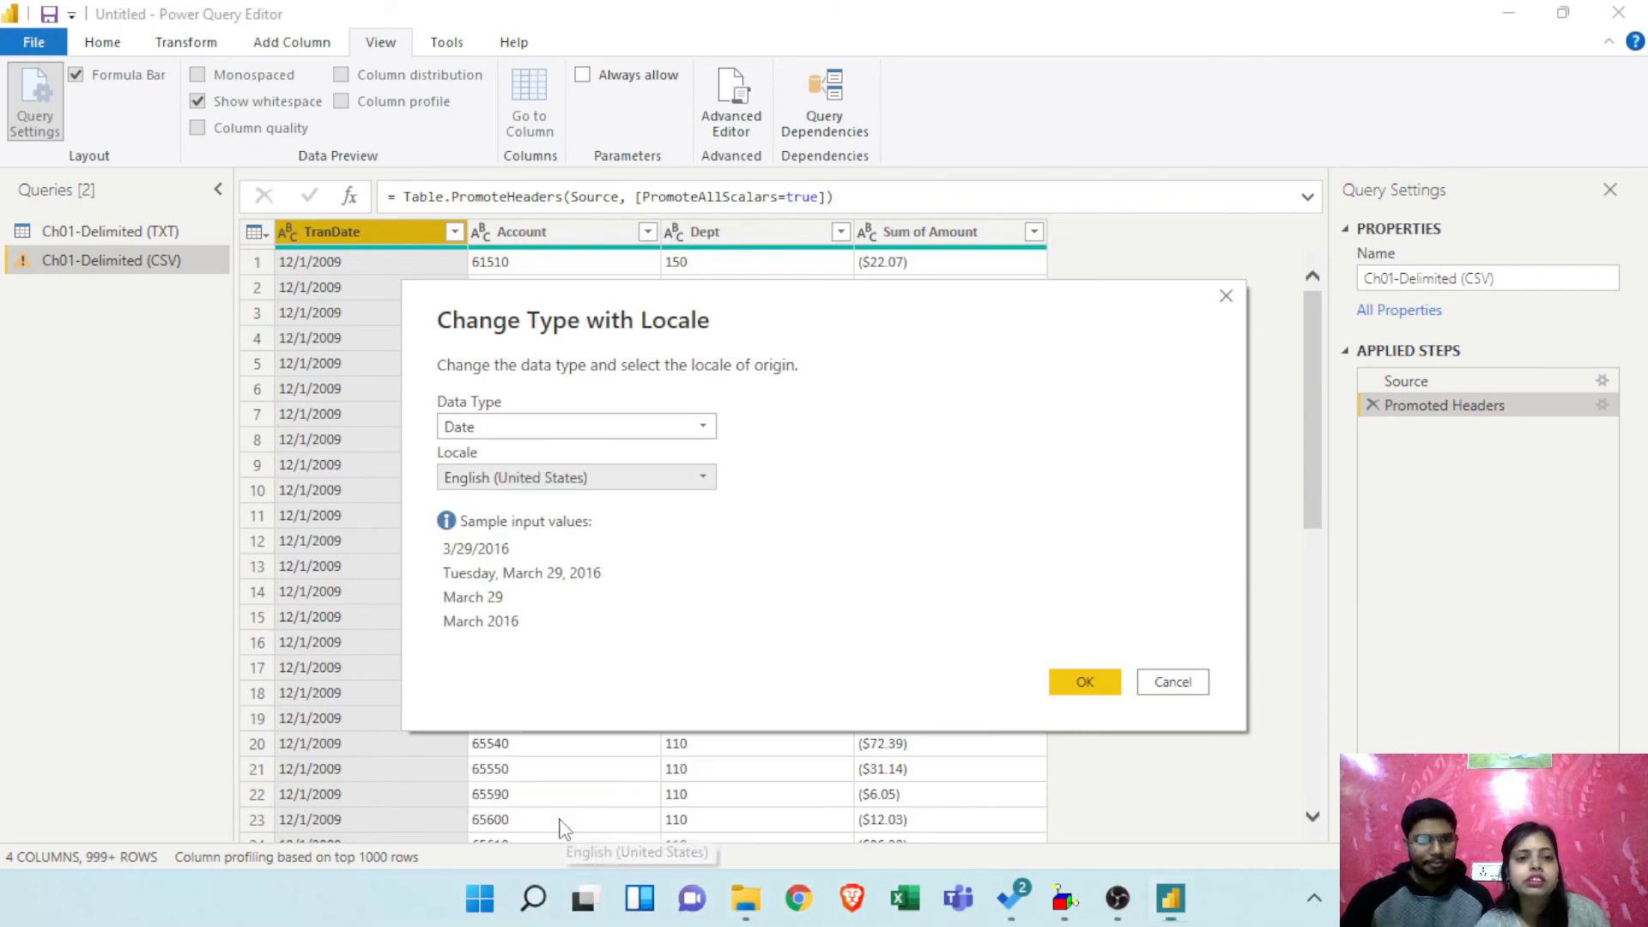
click(1063, 686)
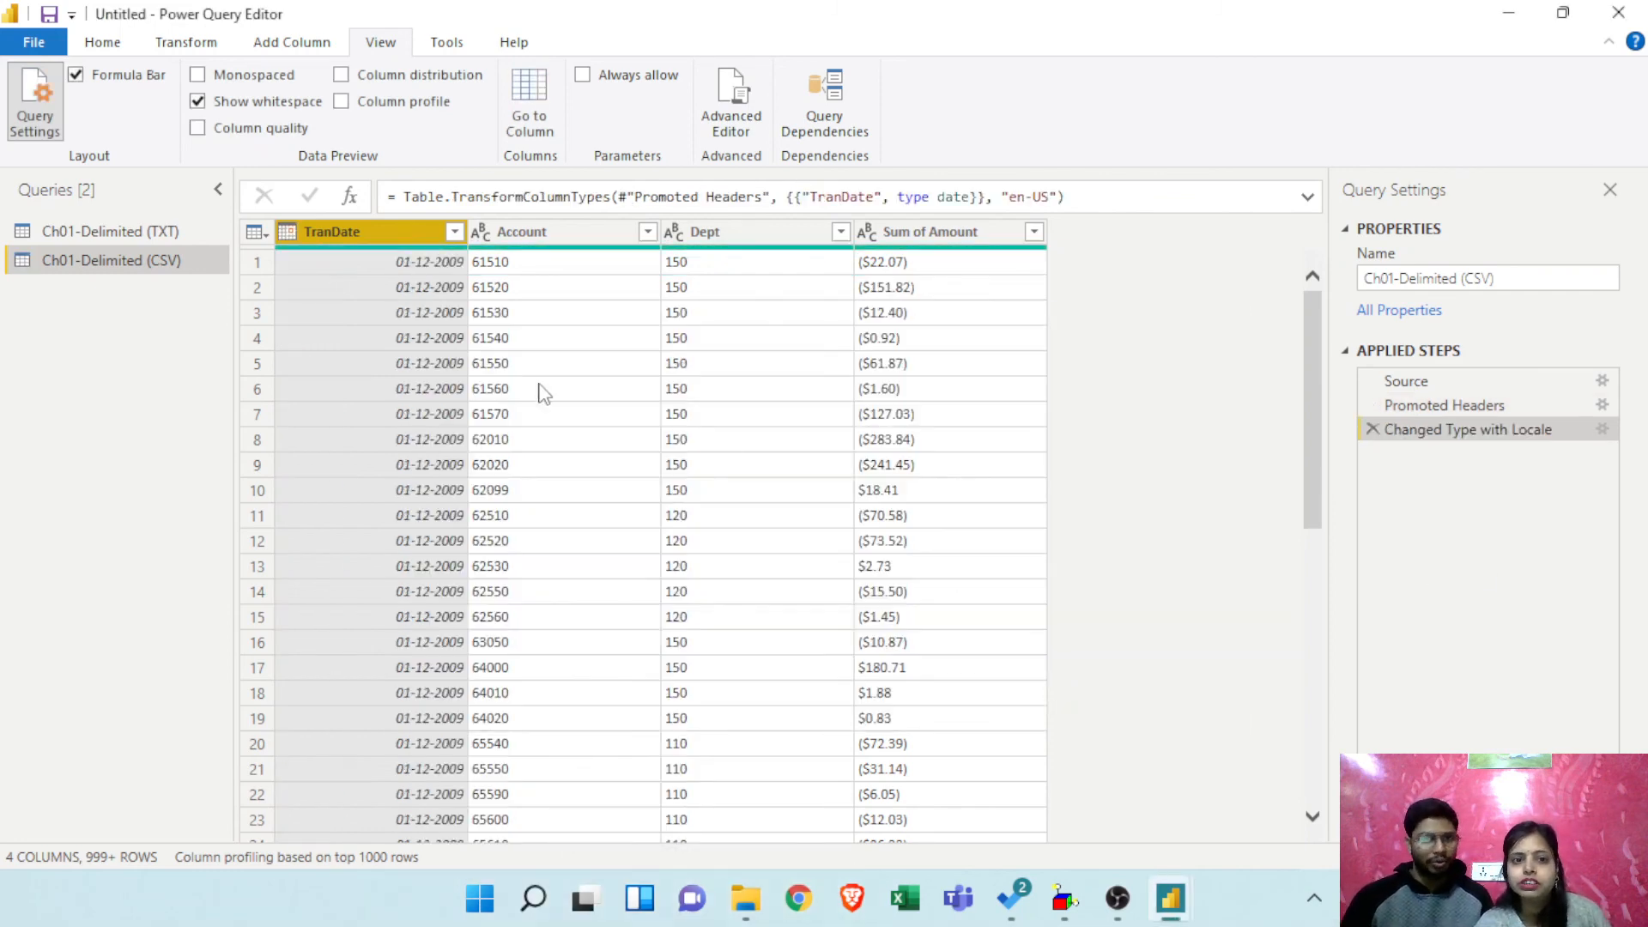
Step: Set the data type of the Account and Dept columns to Whole Number
click(486, 235)
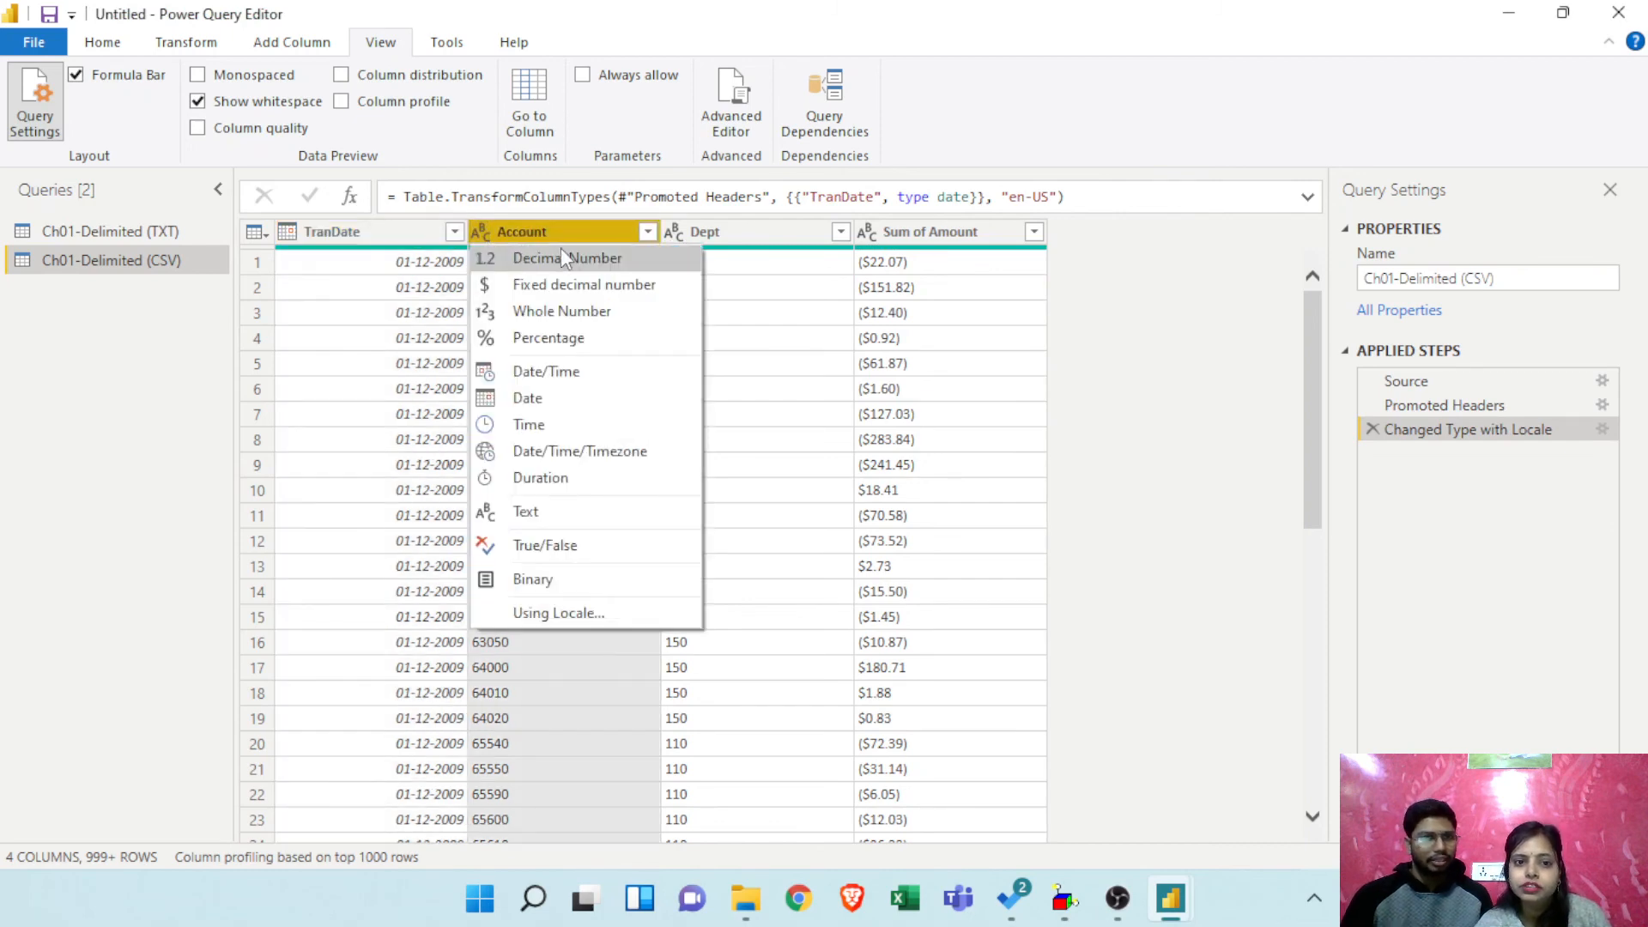
click(583, 311)
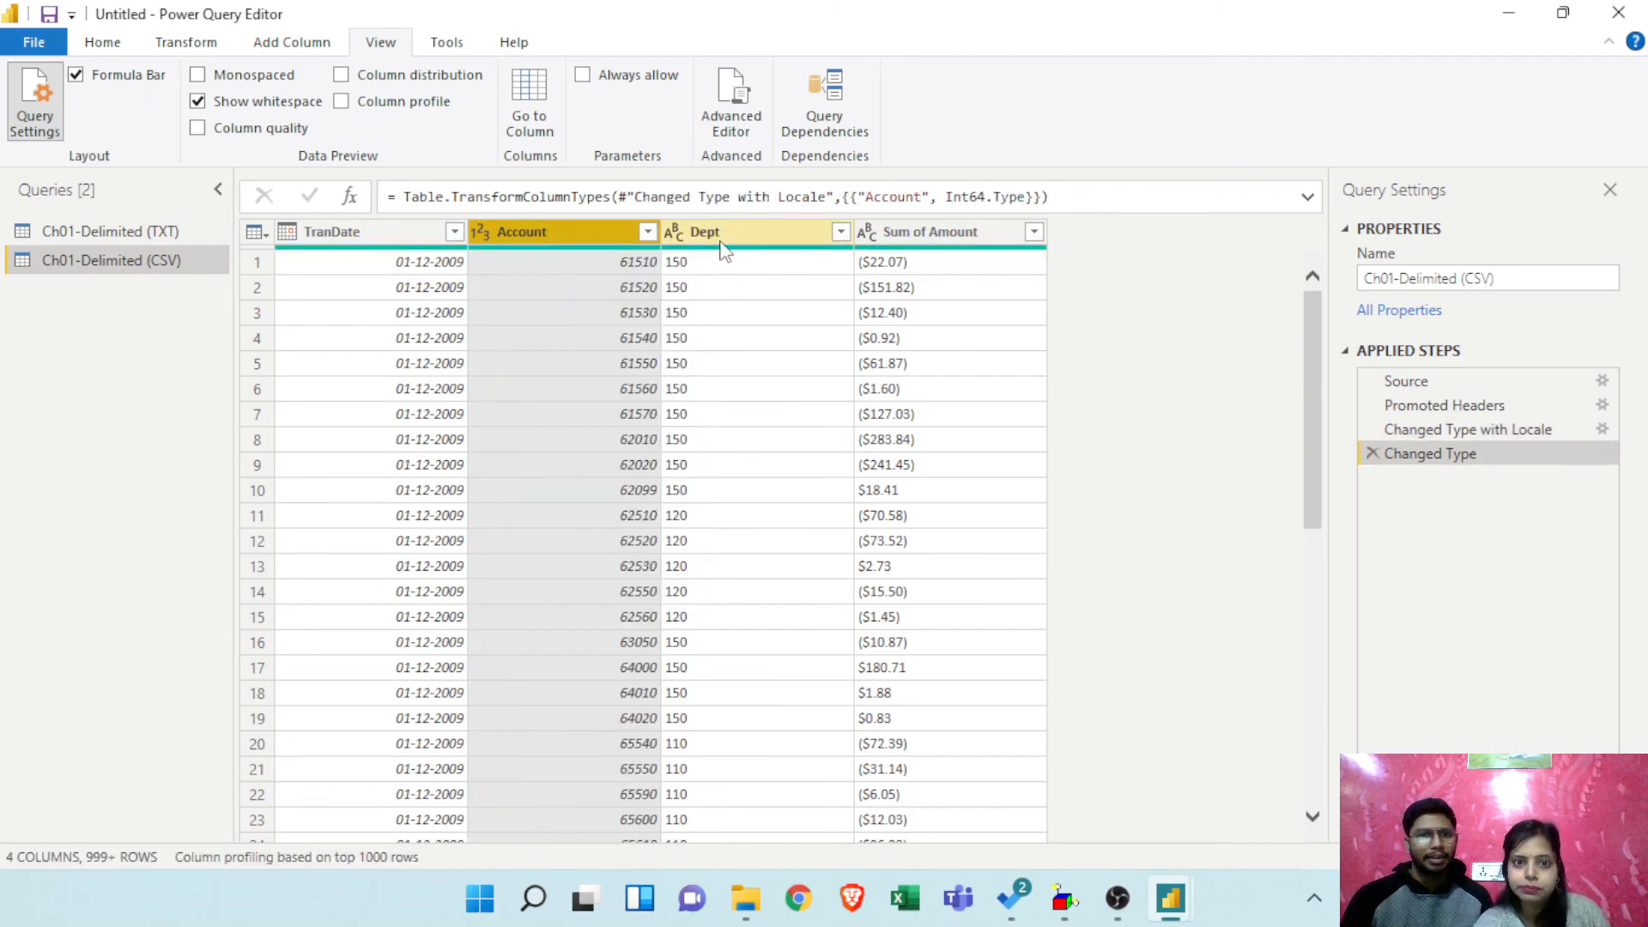
click(674, 233)
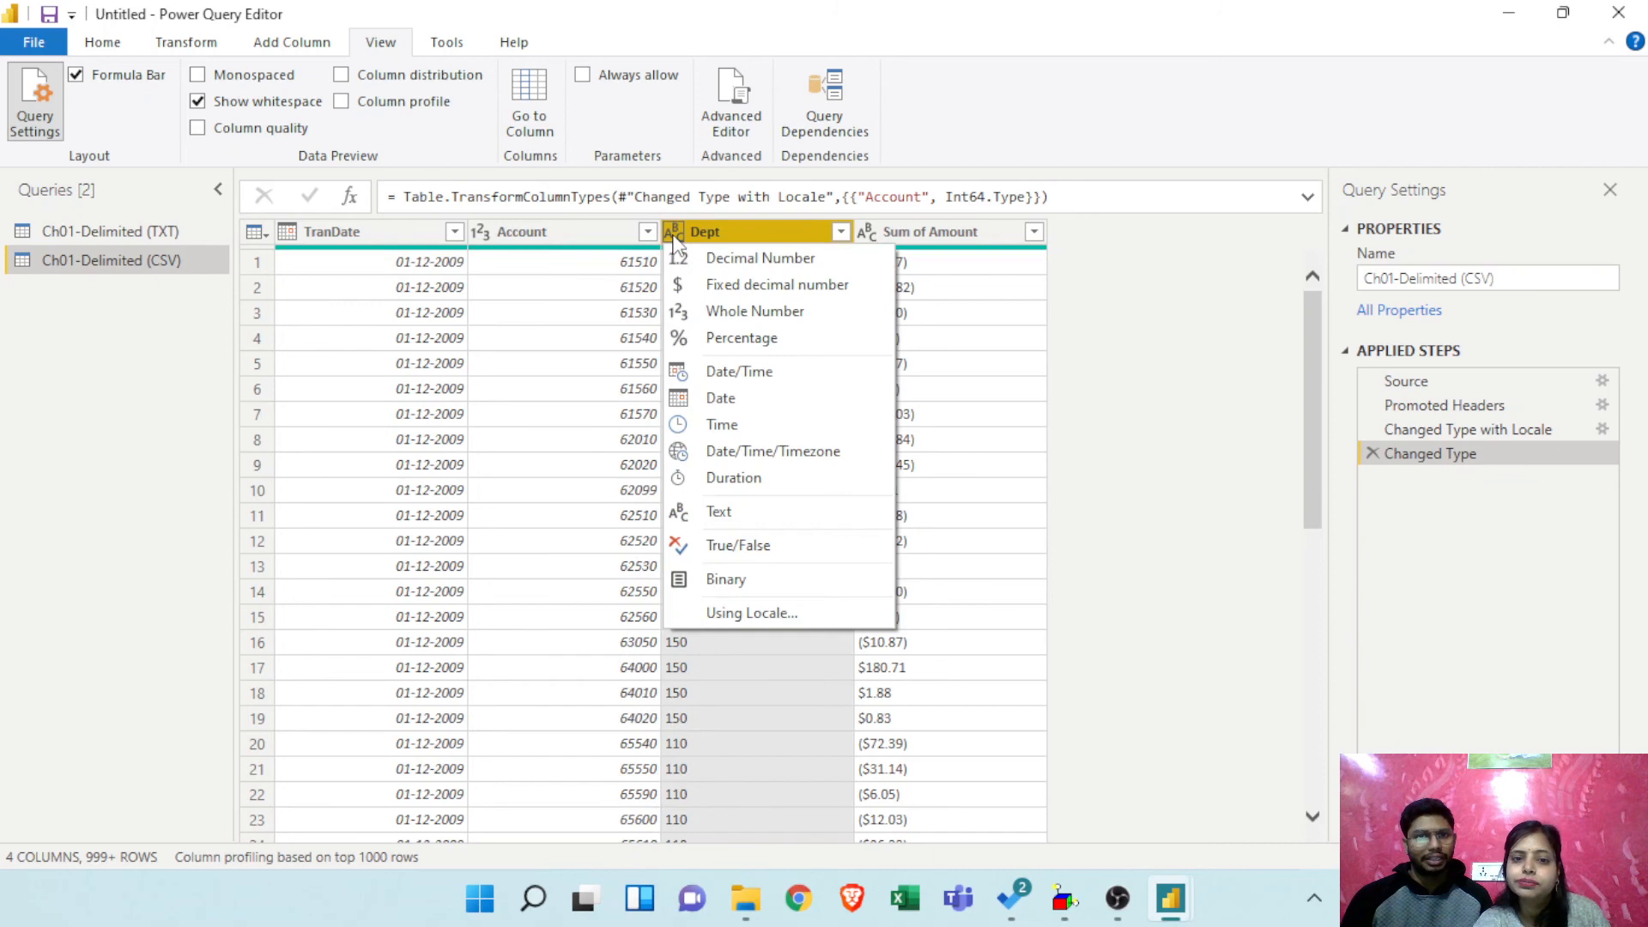
click(725, 312)
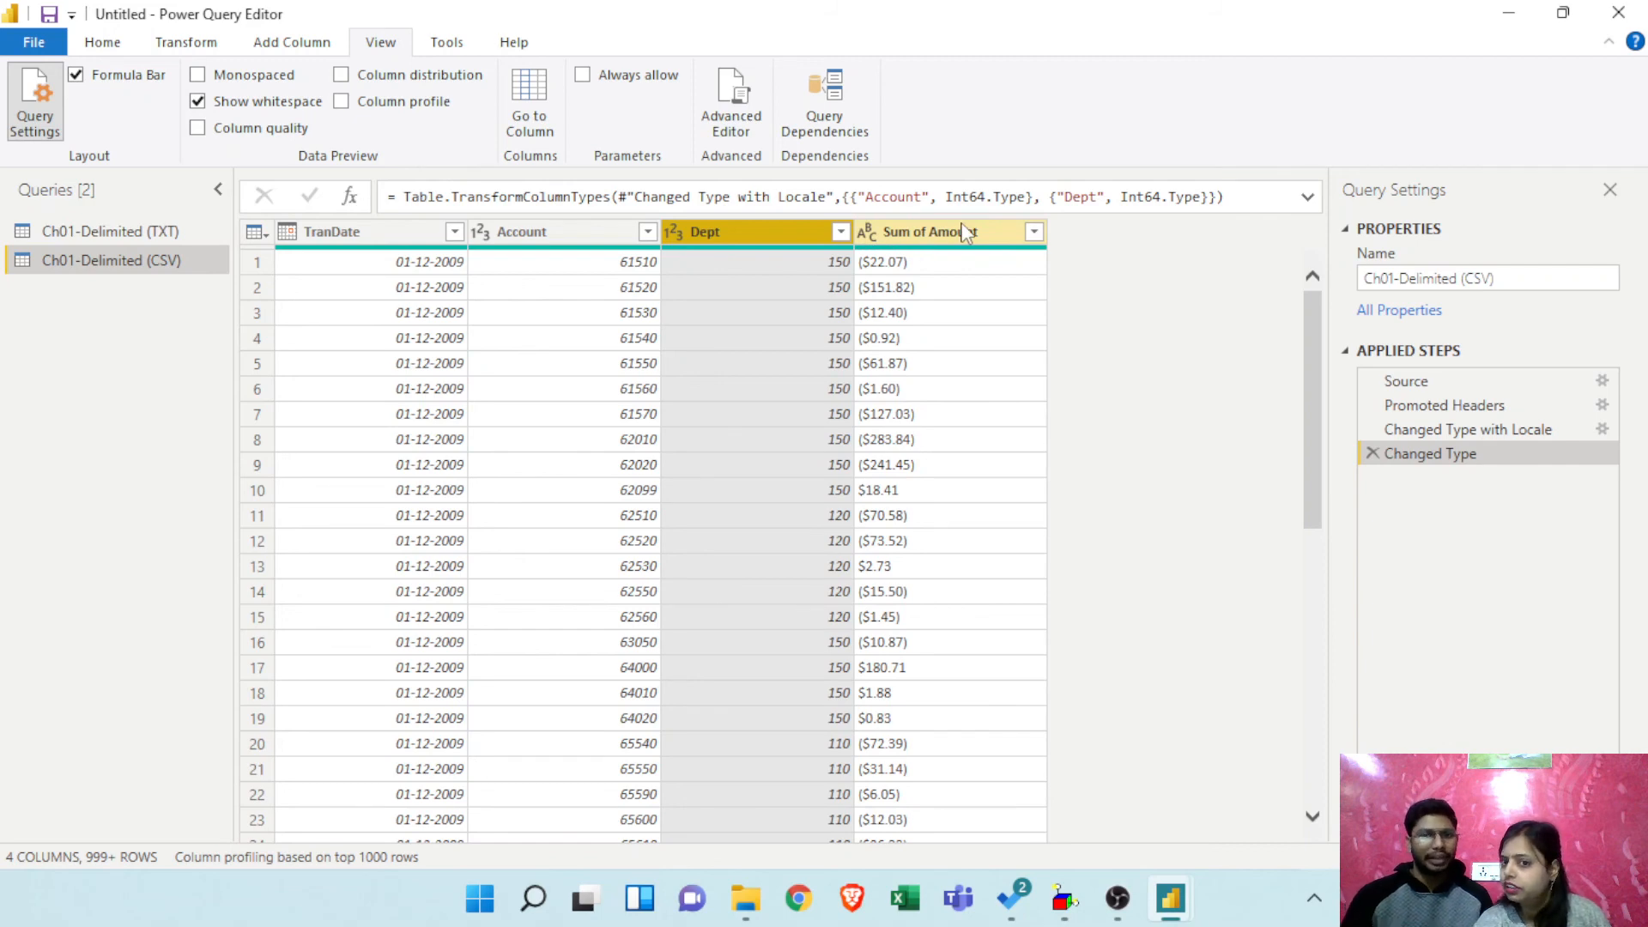
Step: Replace every closing parenthesis ")" in the Sum of Amount column with nothing
right_click(879, 234)
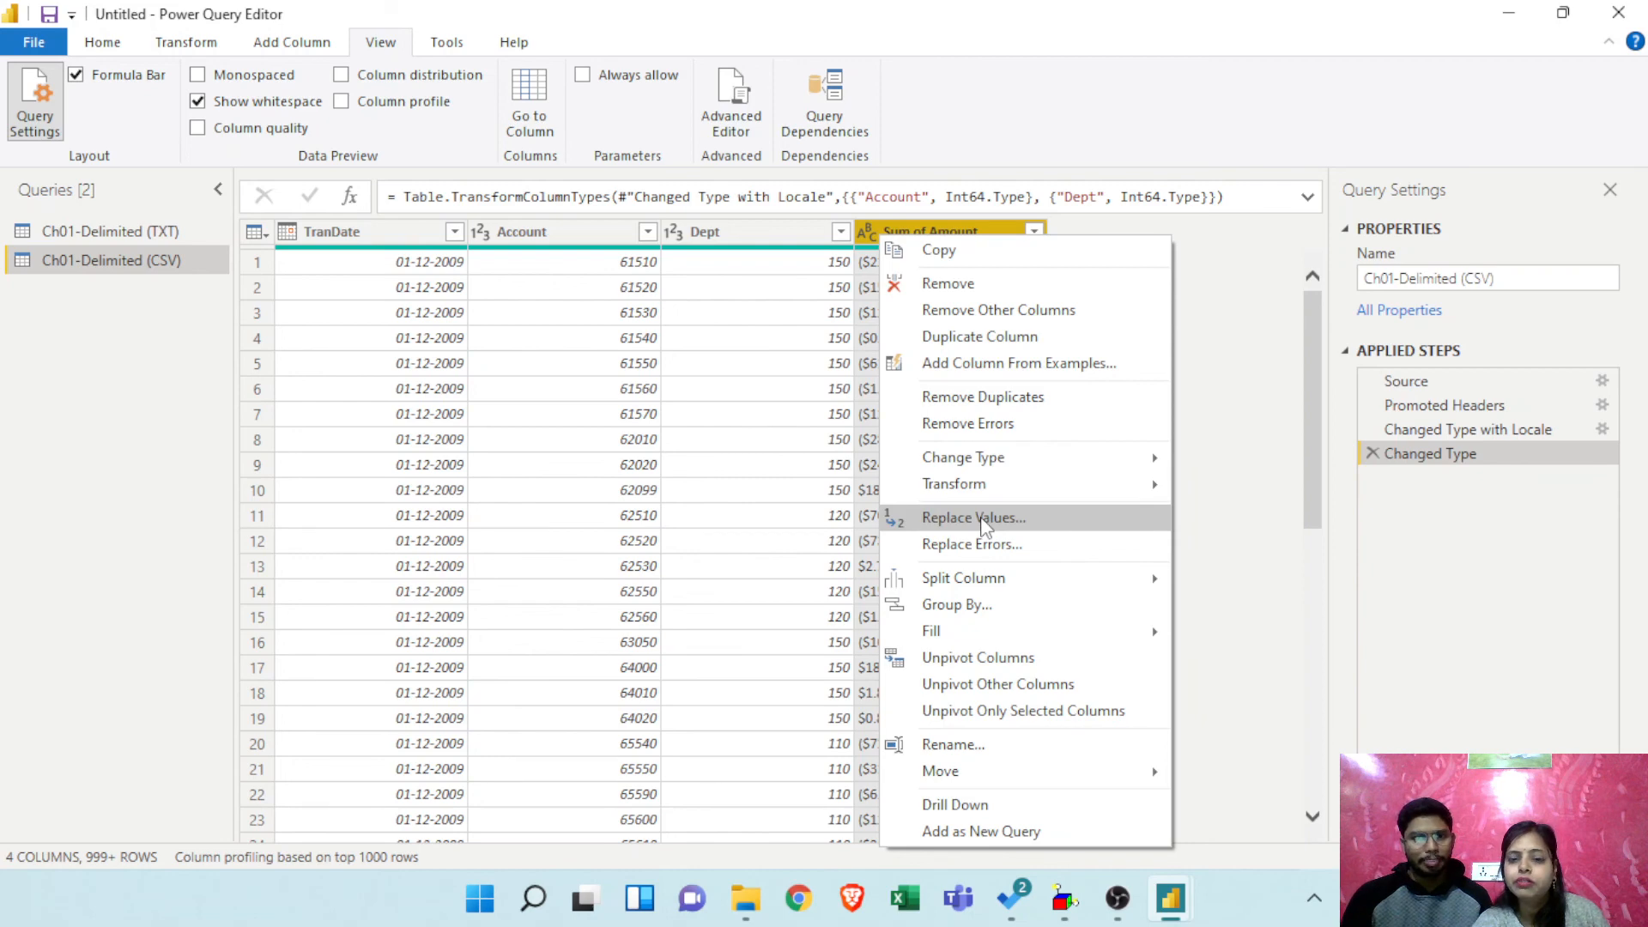
click(1246, 459)
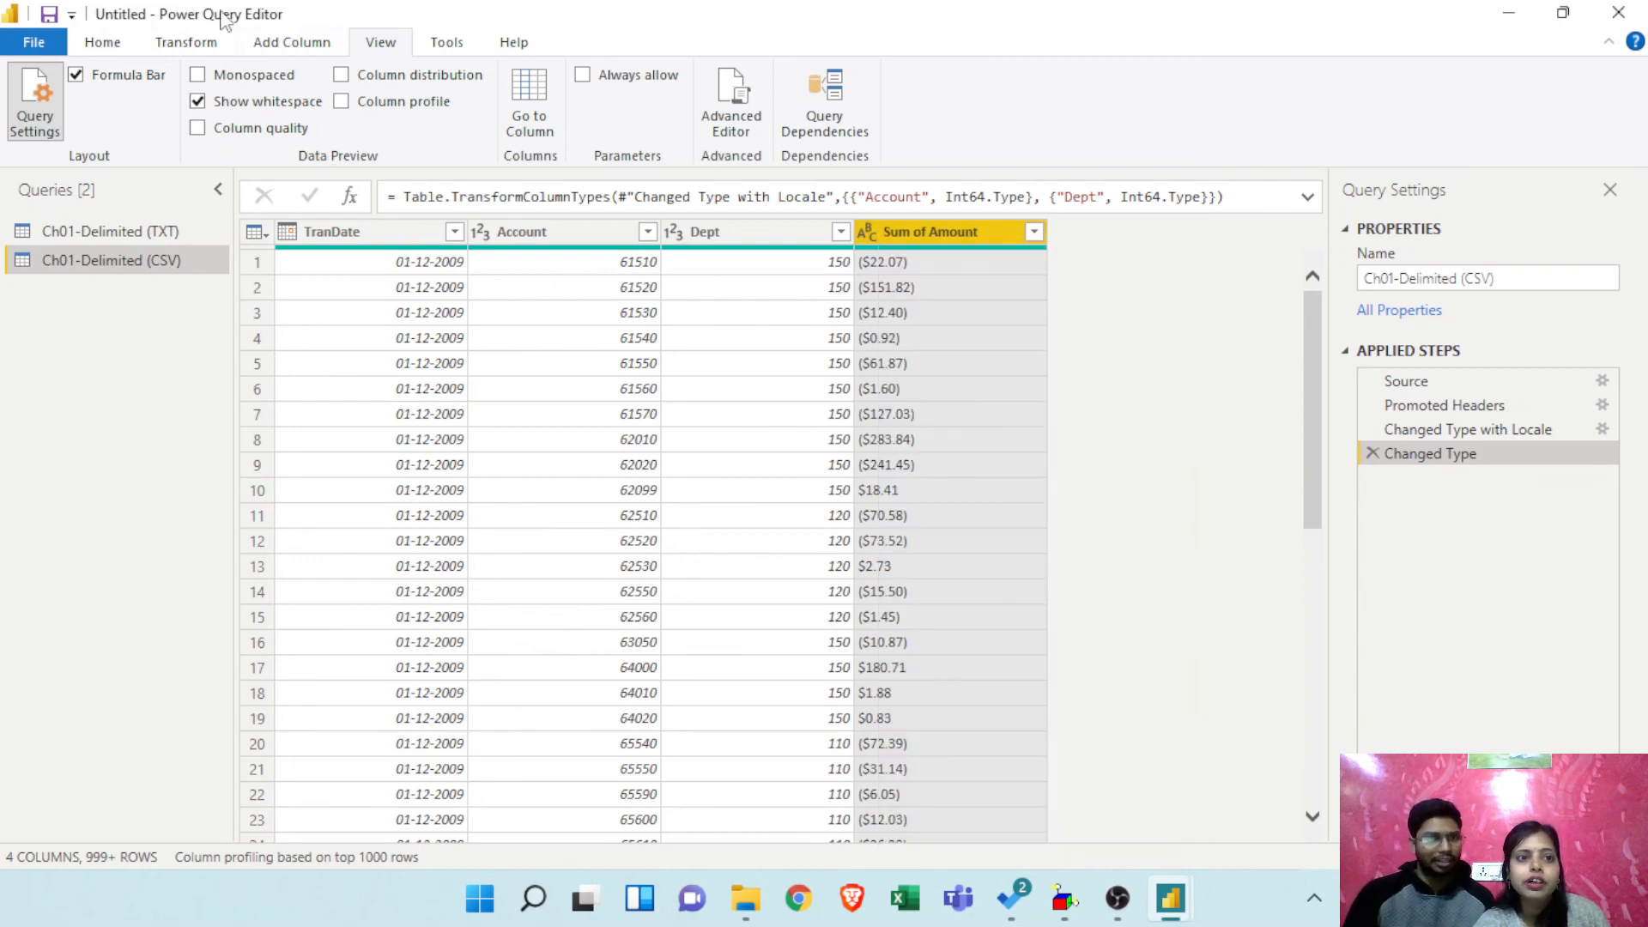
click(206, 45)
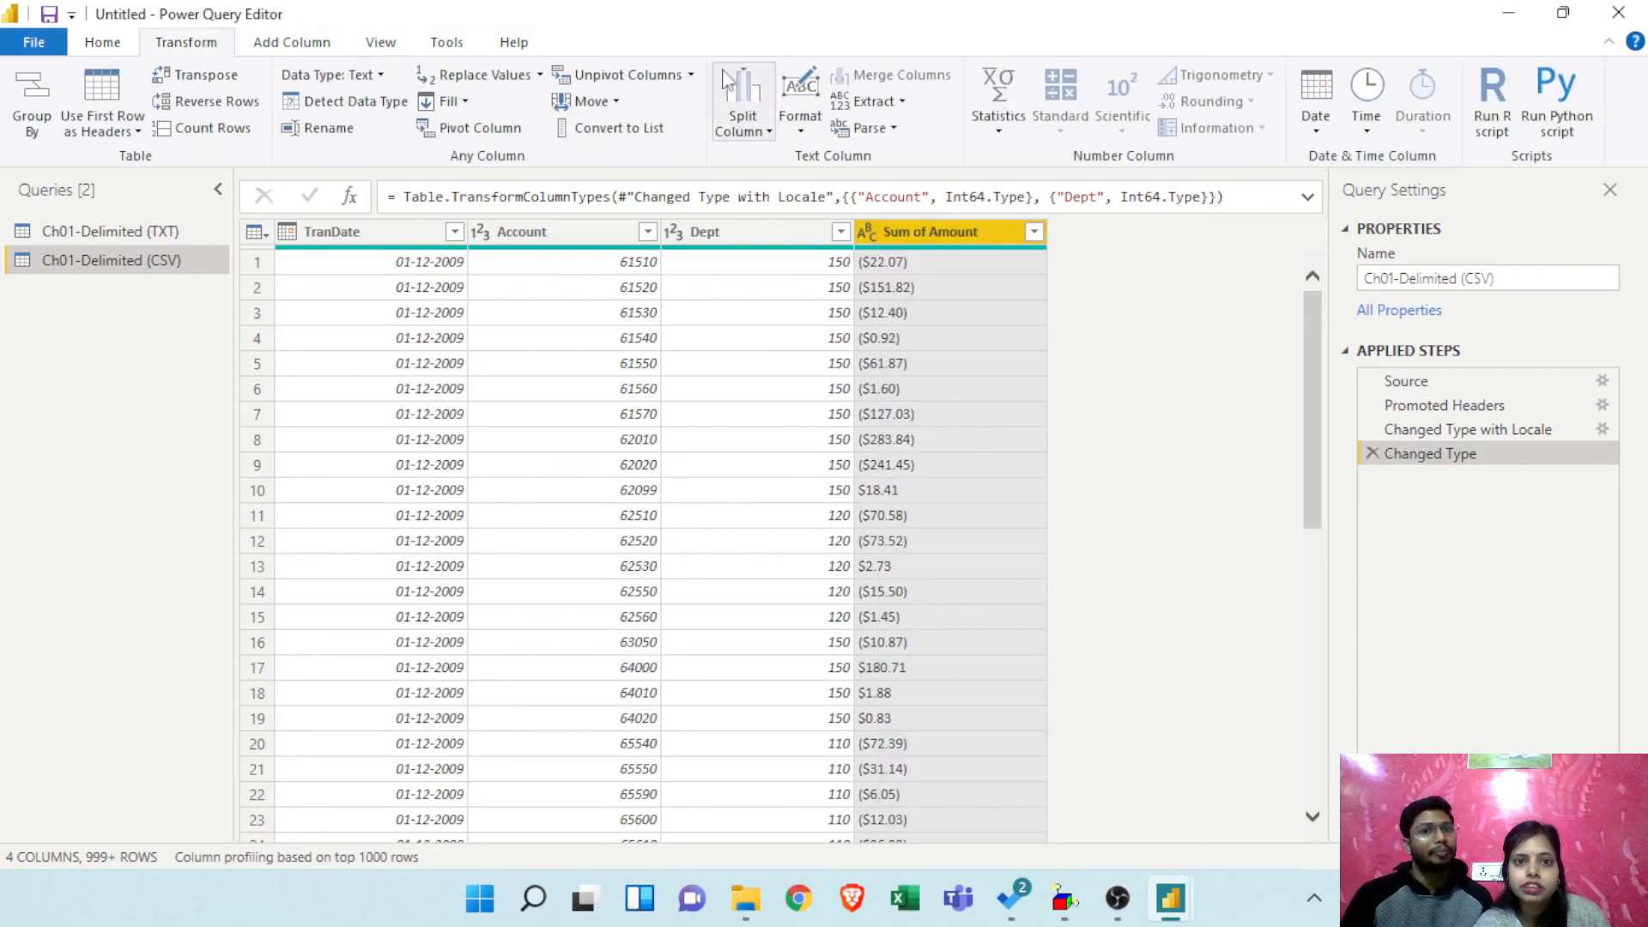
click(501, 86)
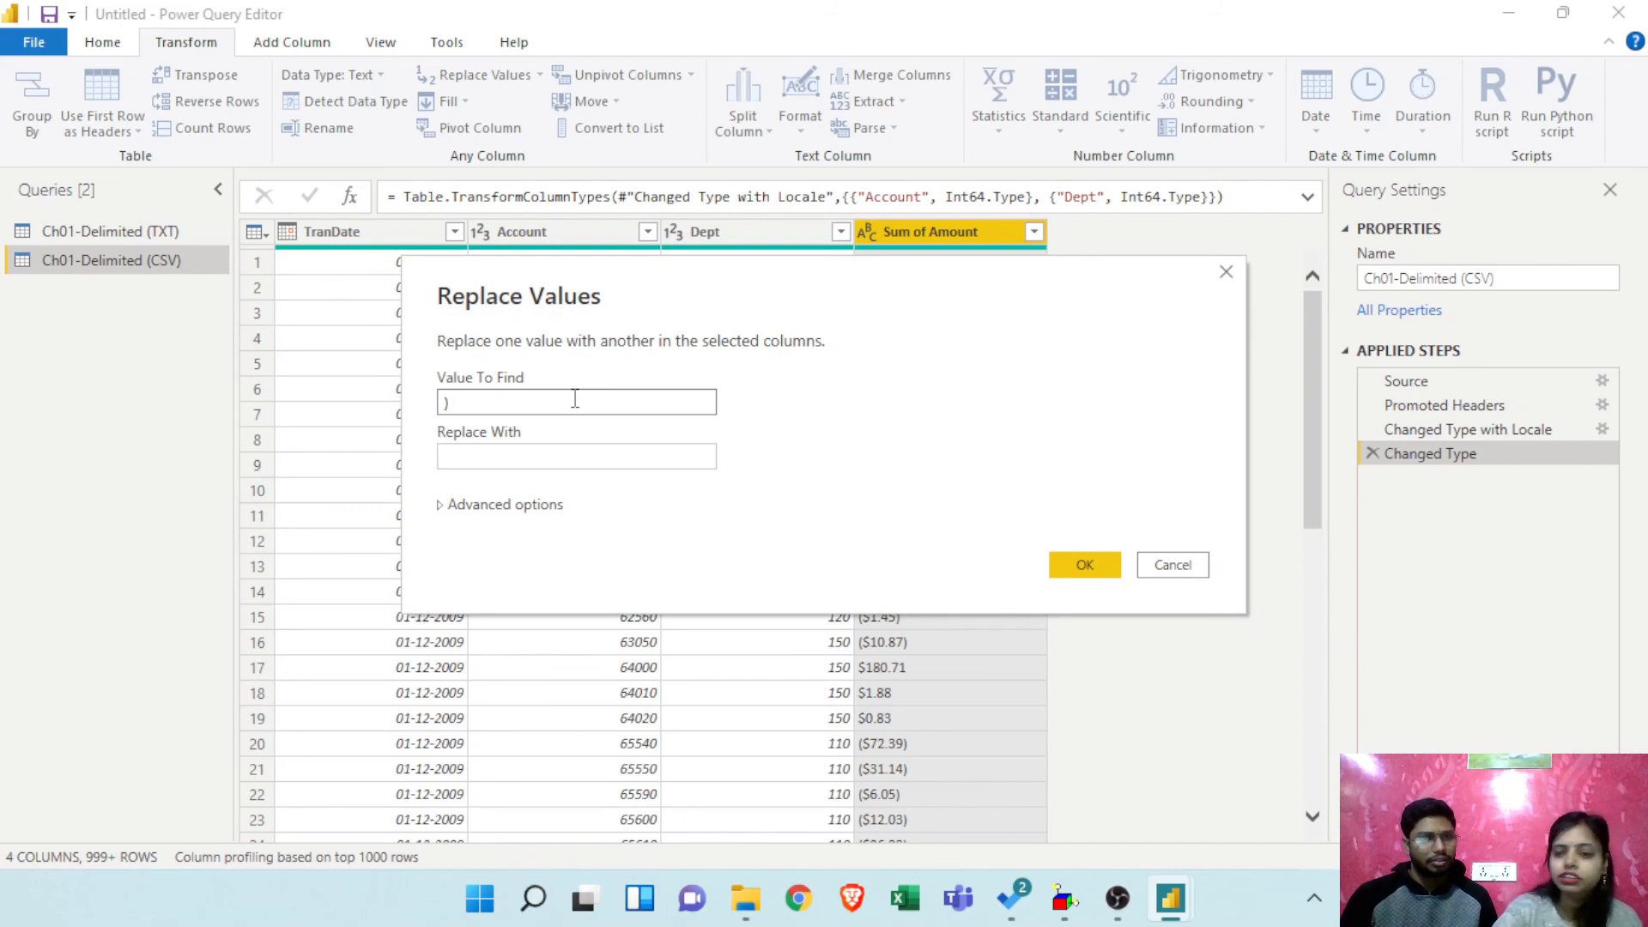
click(575, 458)
click(1084, 564)
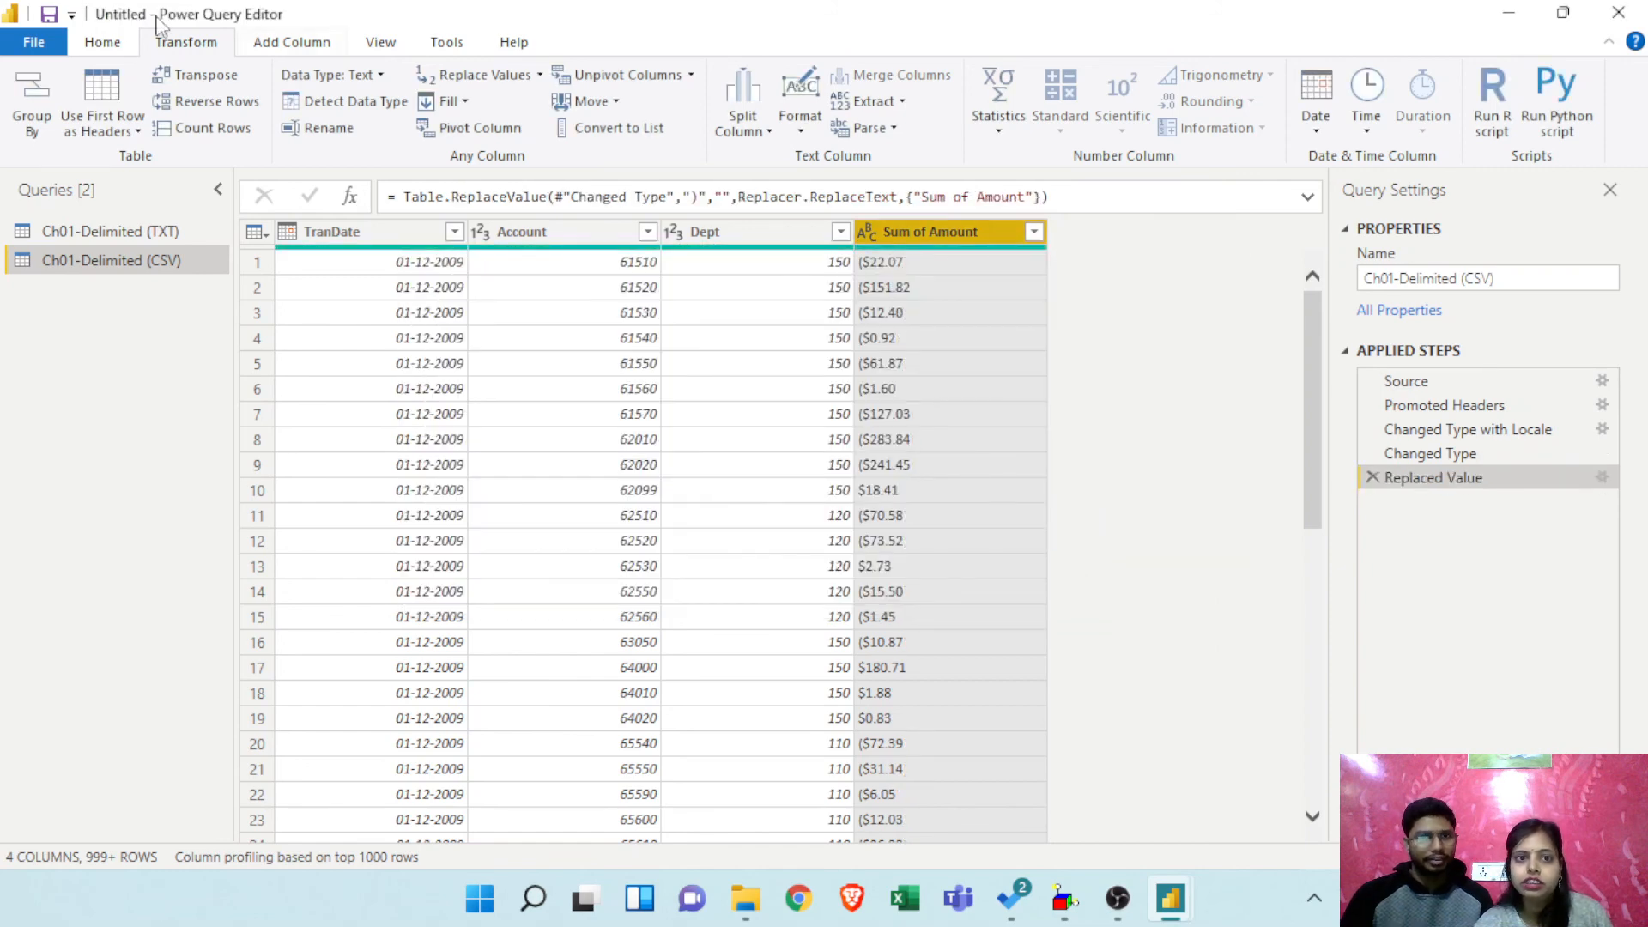
Step: Replace every dollar sign "$" in the Sum of Amount column with nothing
click(464, 79)
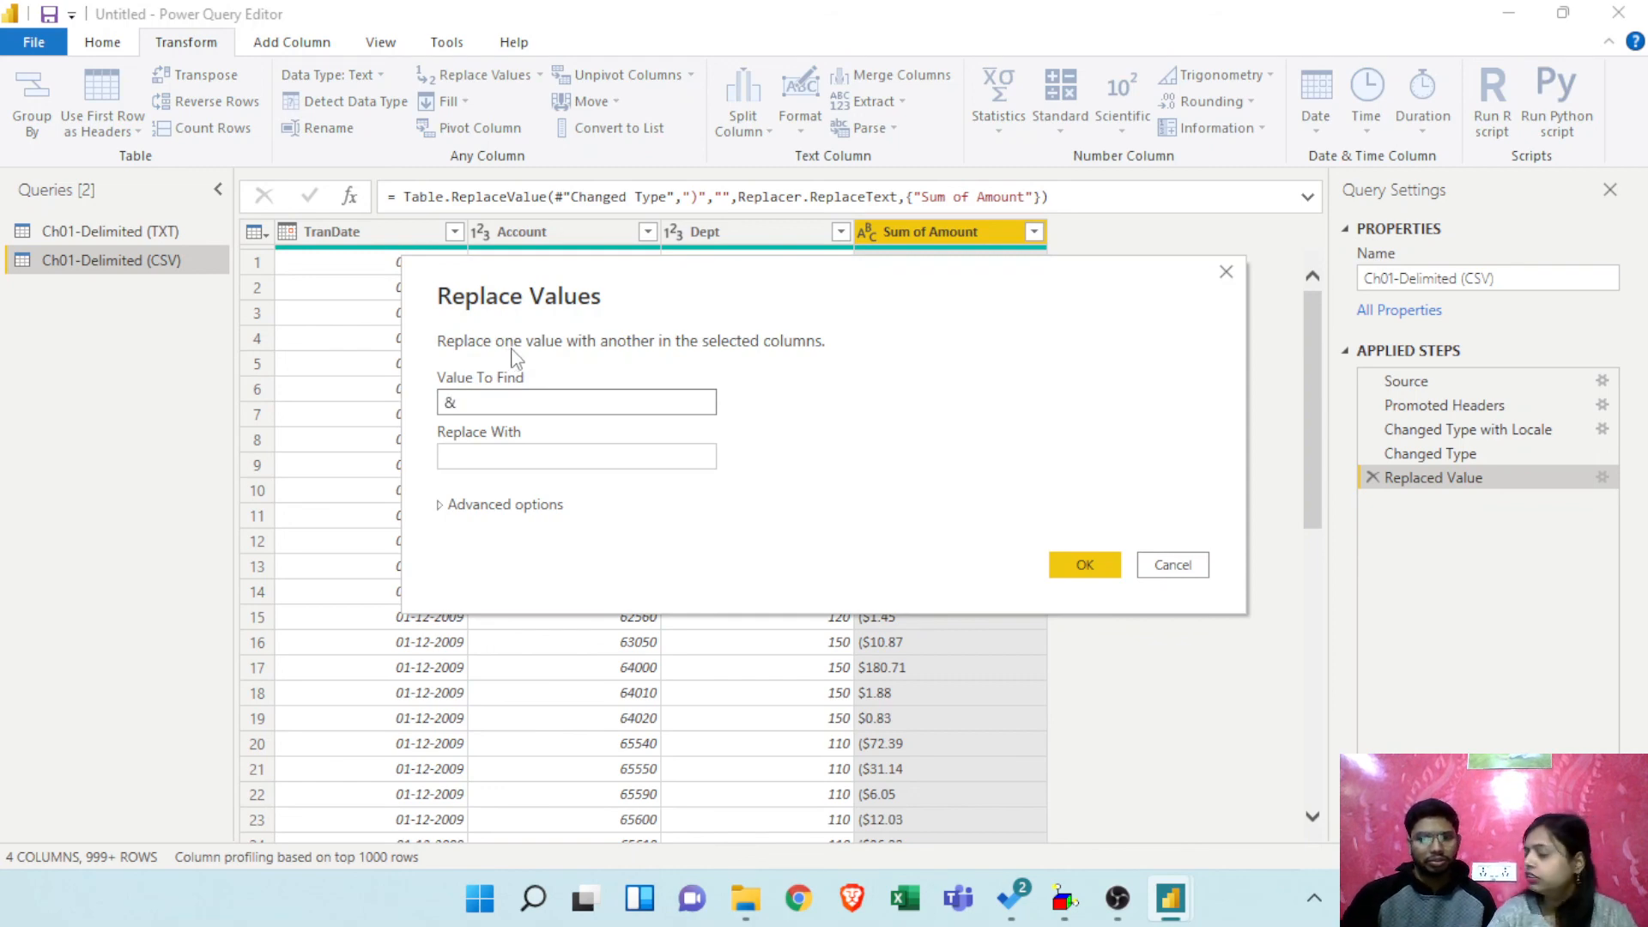
key(BackSpace)
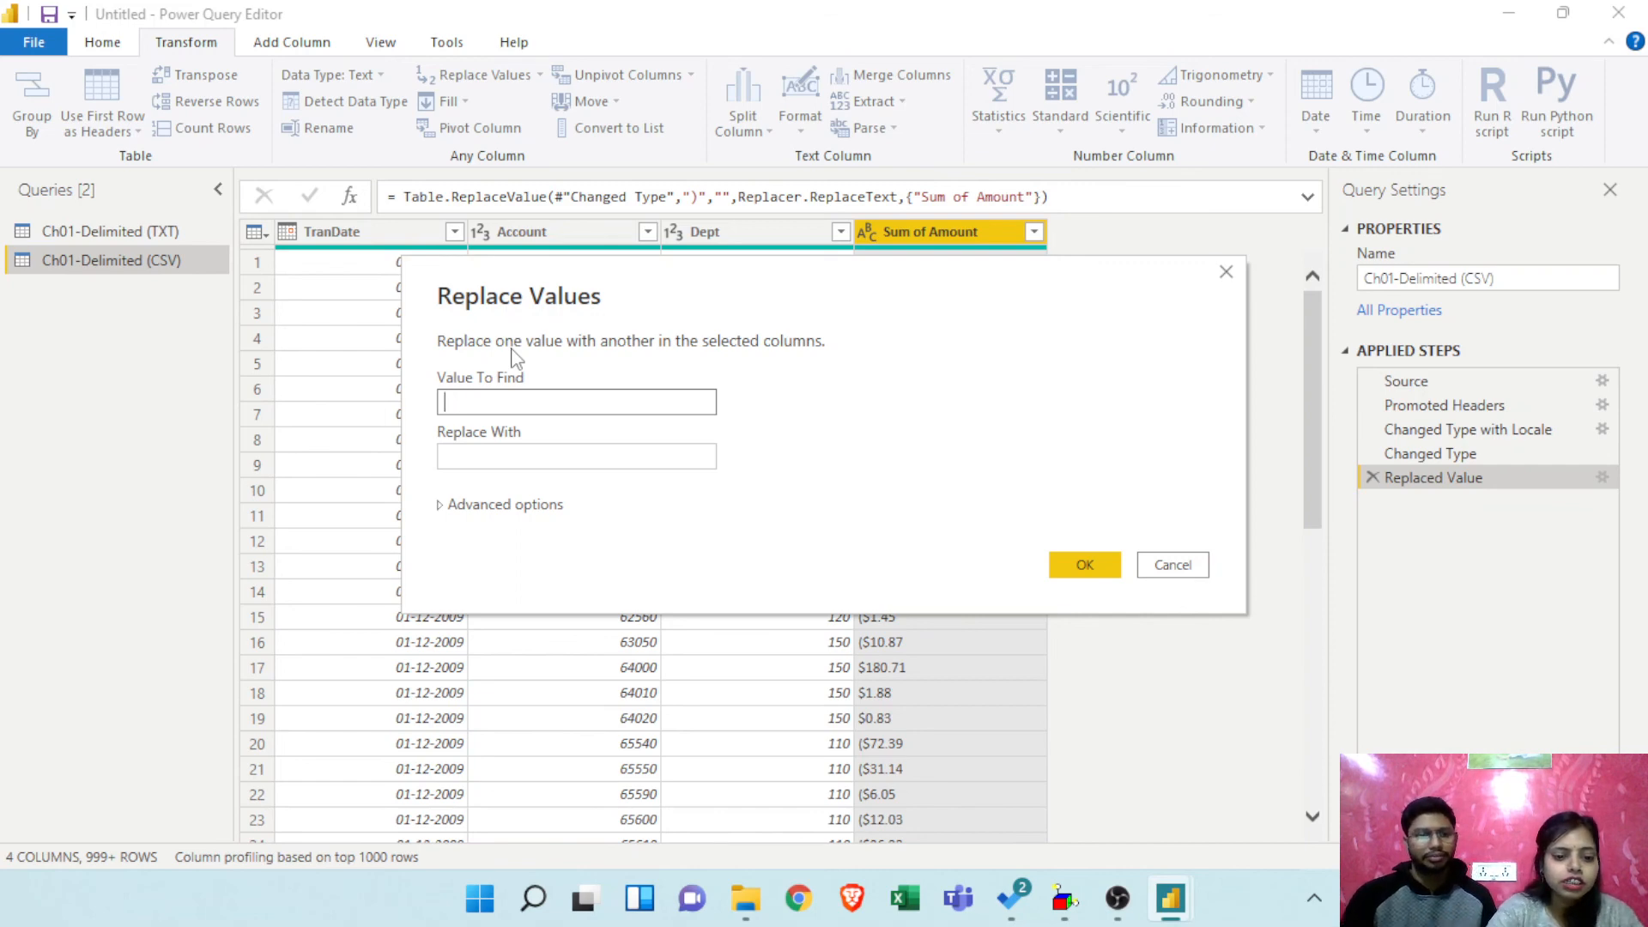
text($)
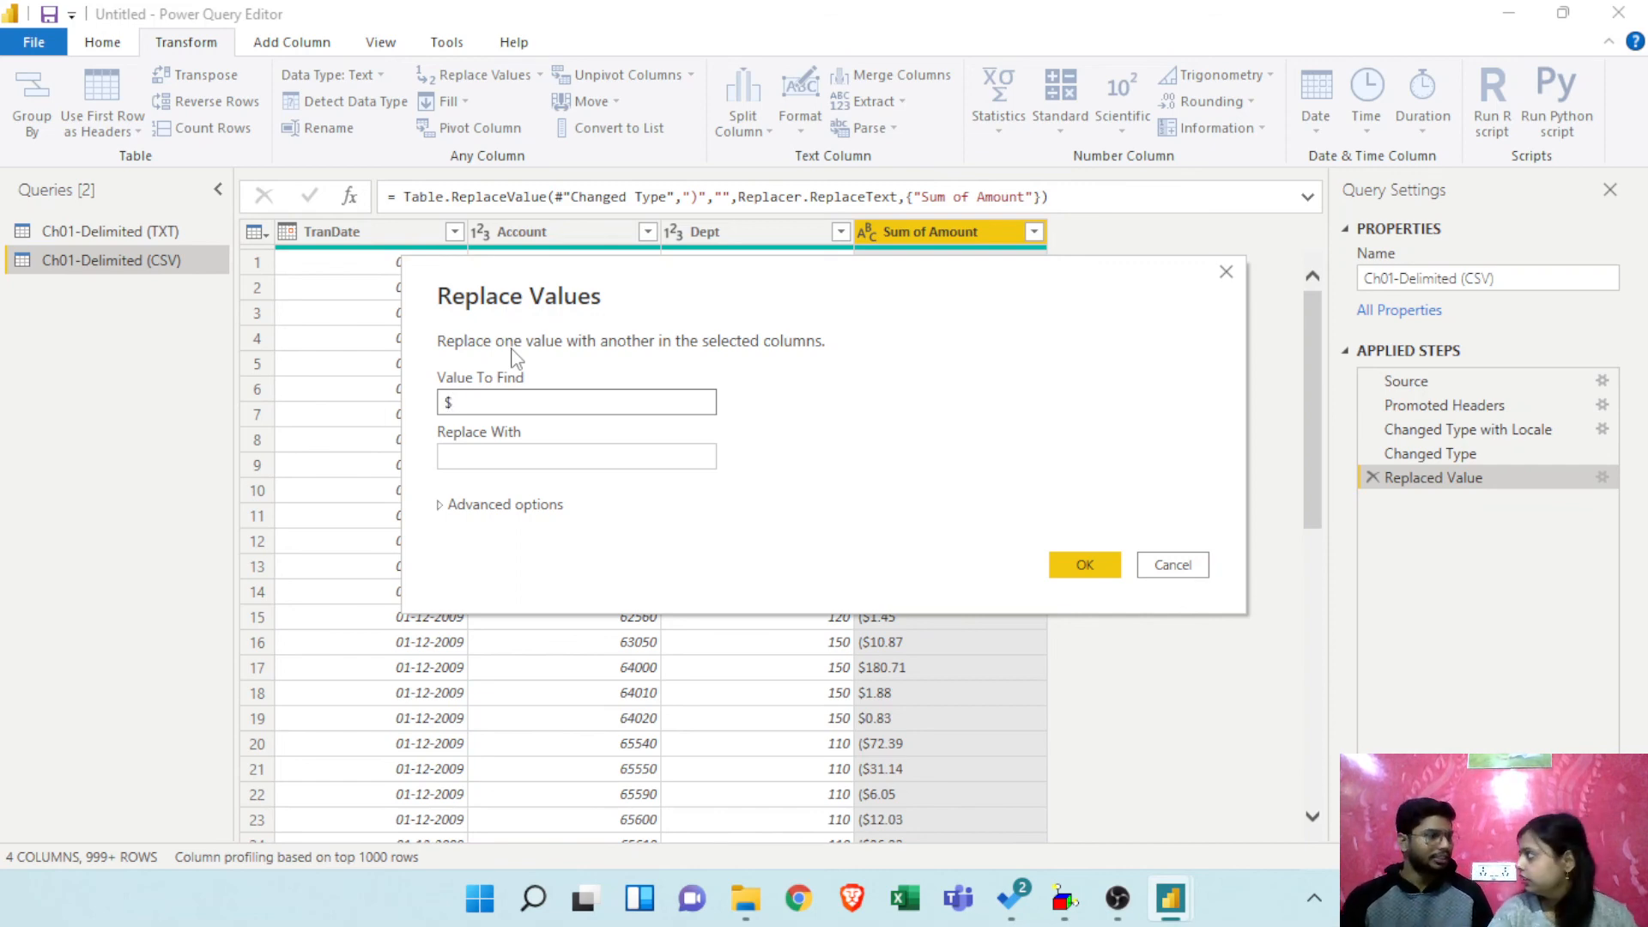
click(562, 456)
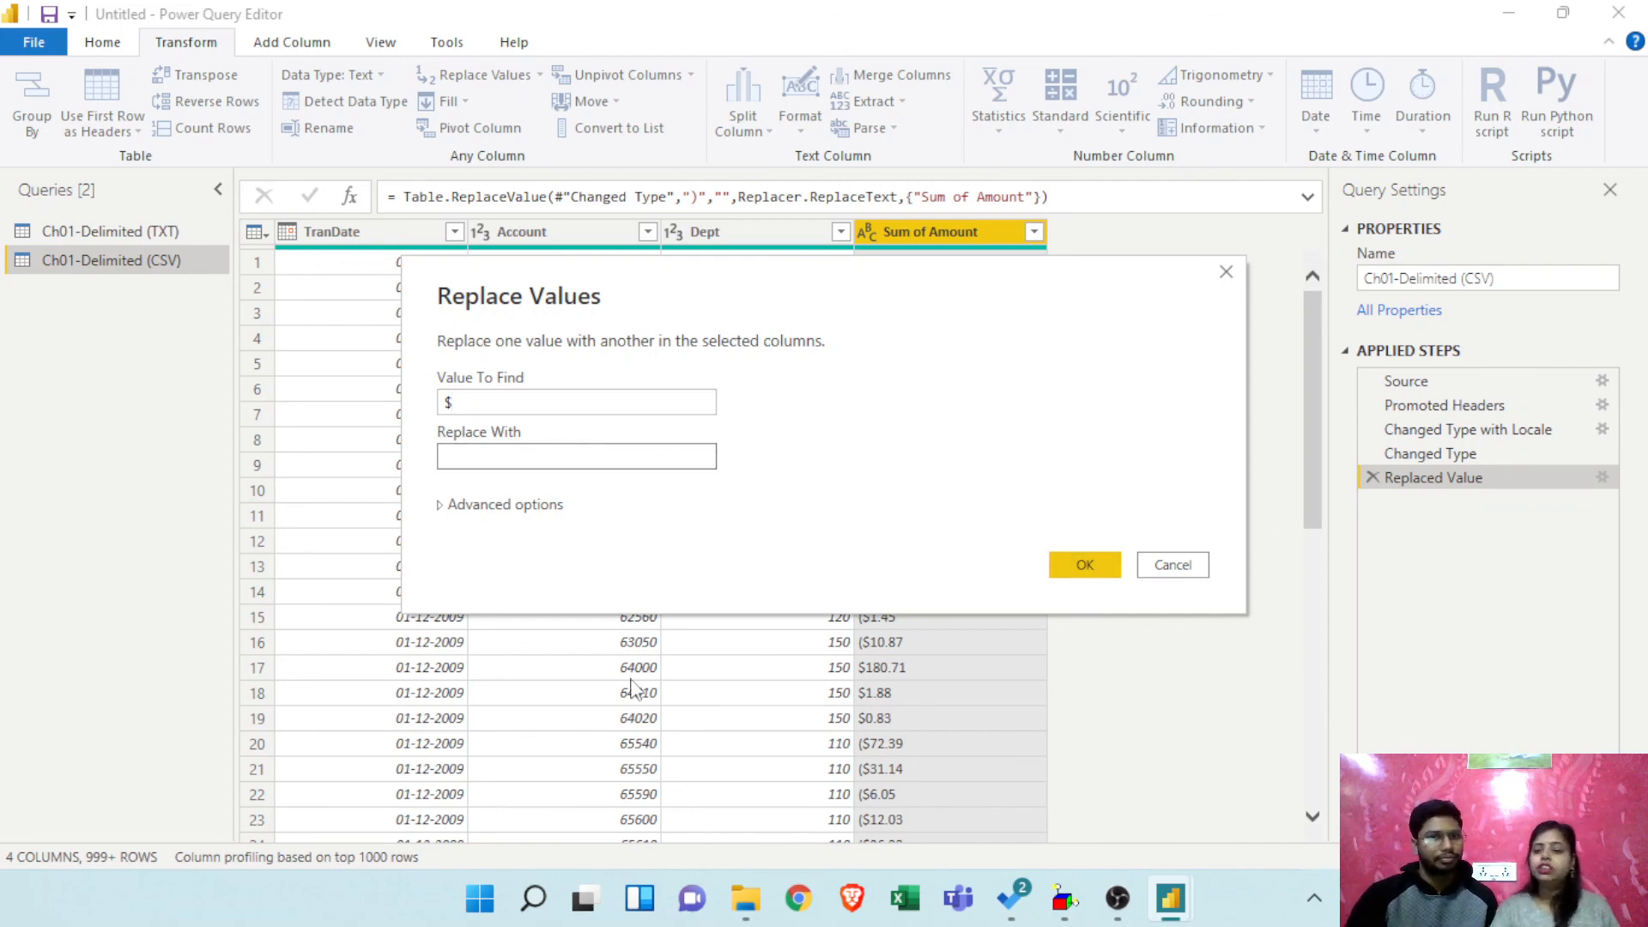
click(1084, 566)
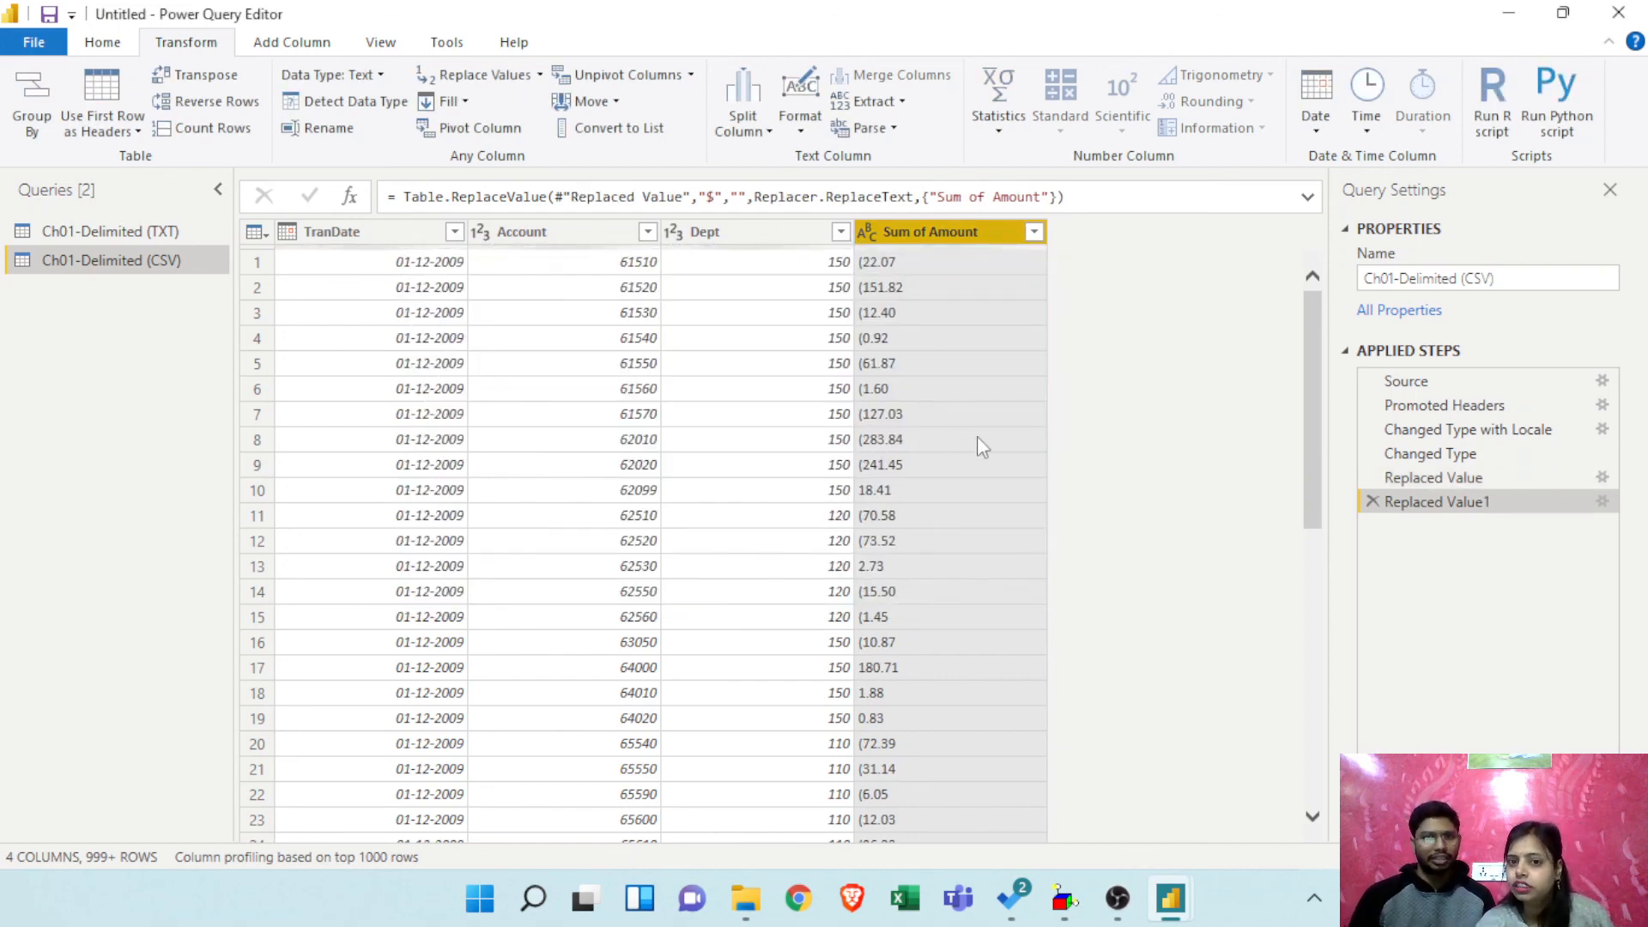
Step: Replace every opening parenthesis "(" in the Sum of Amount column with a minus sign "-"
click(867, 232)
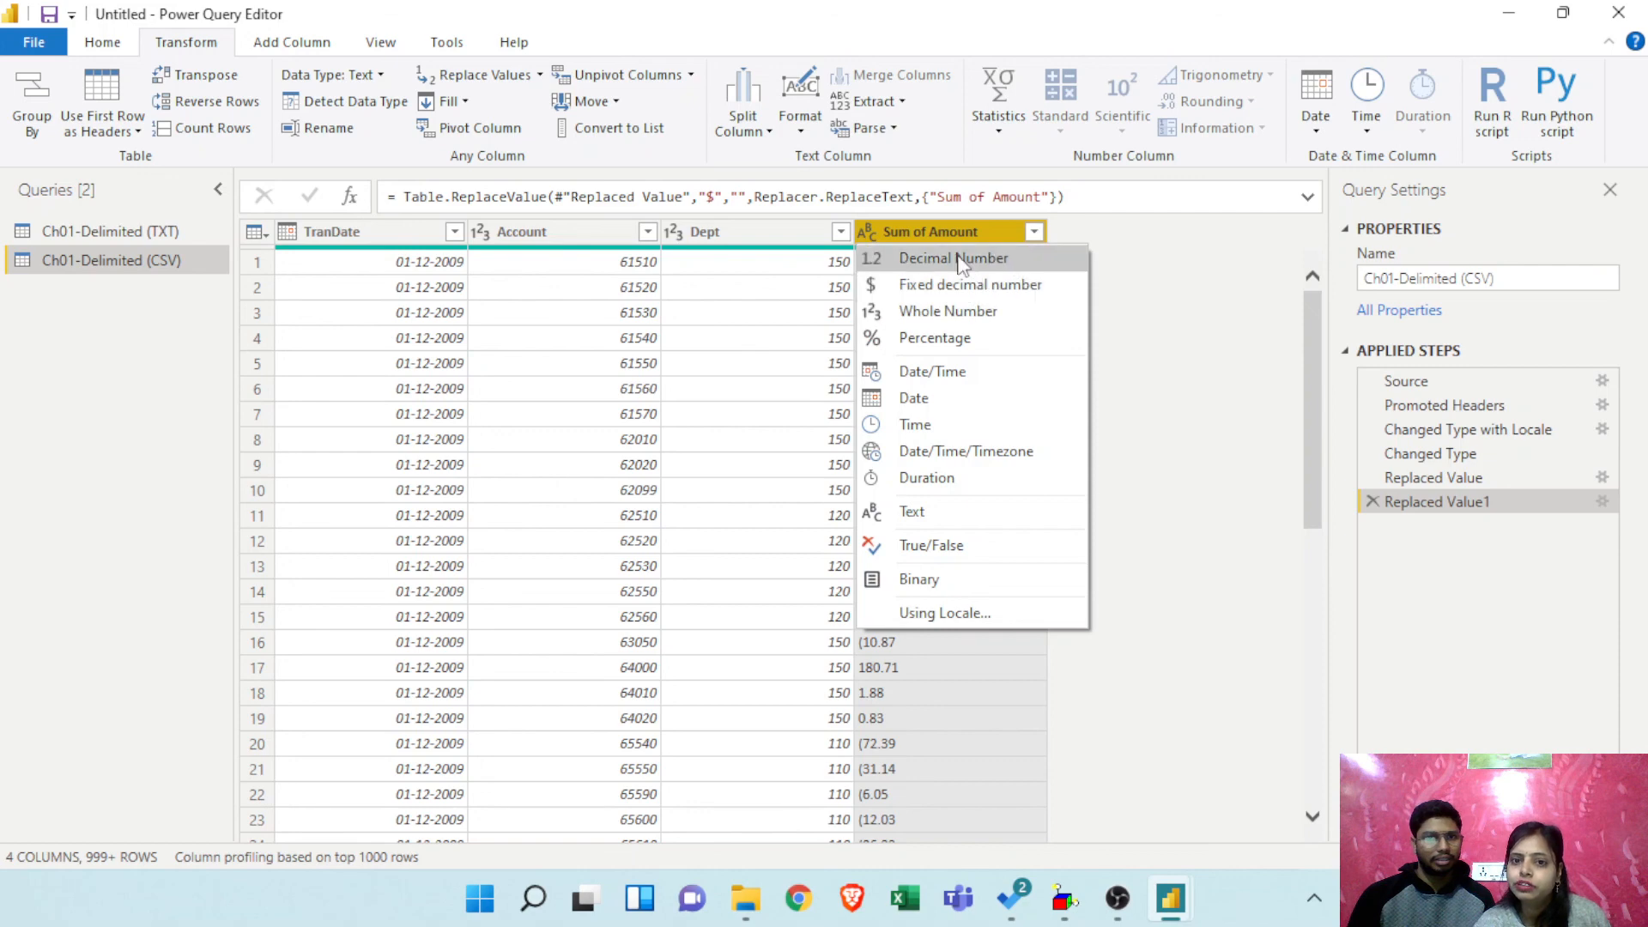
right_click(897, 231)
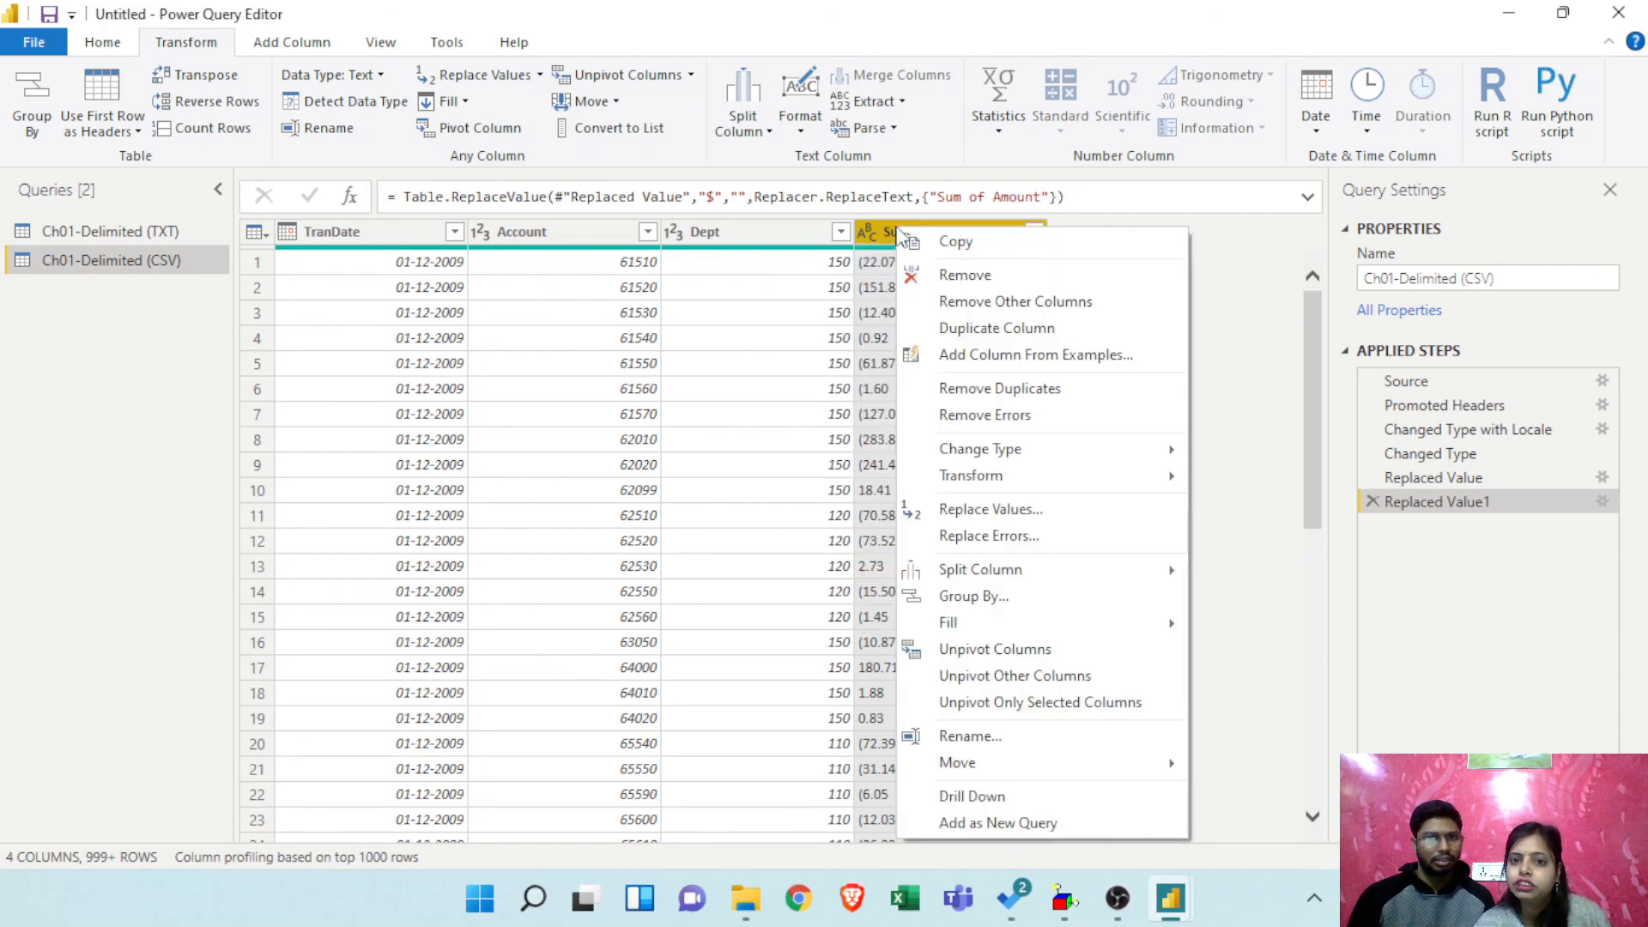
click(1021, 506)
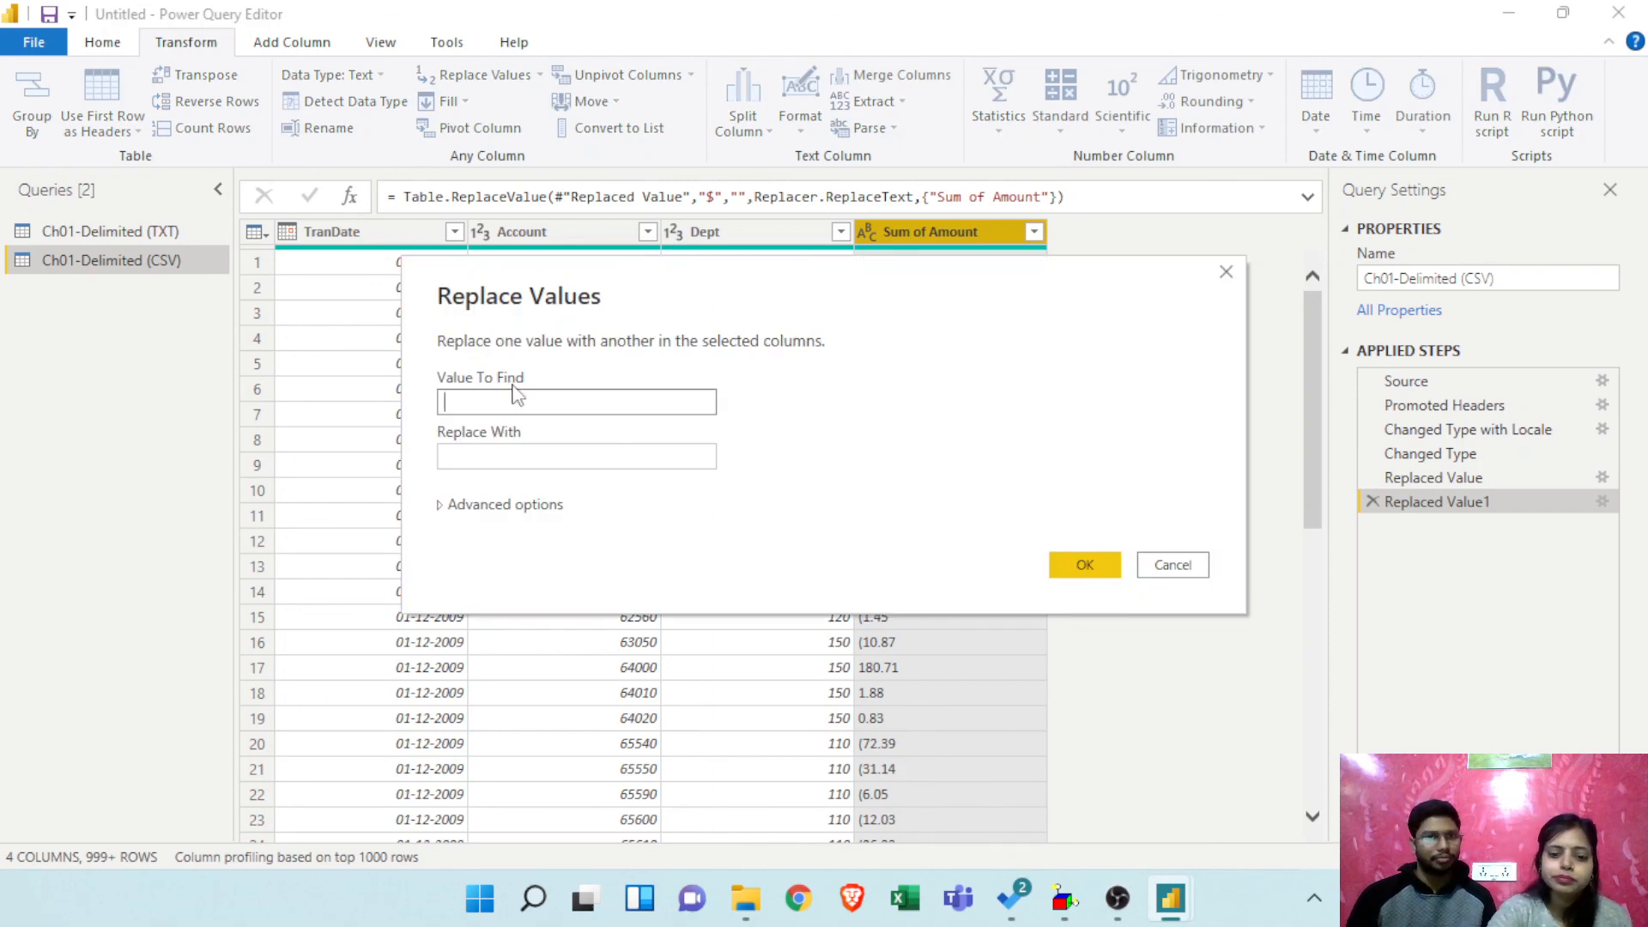
click(514, 457)
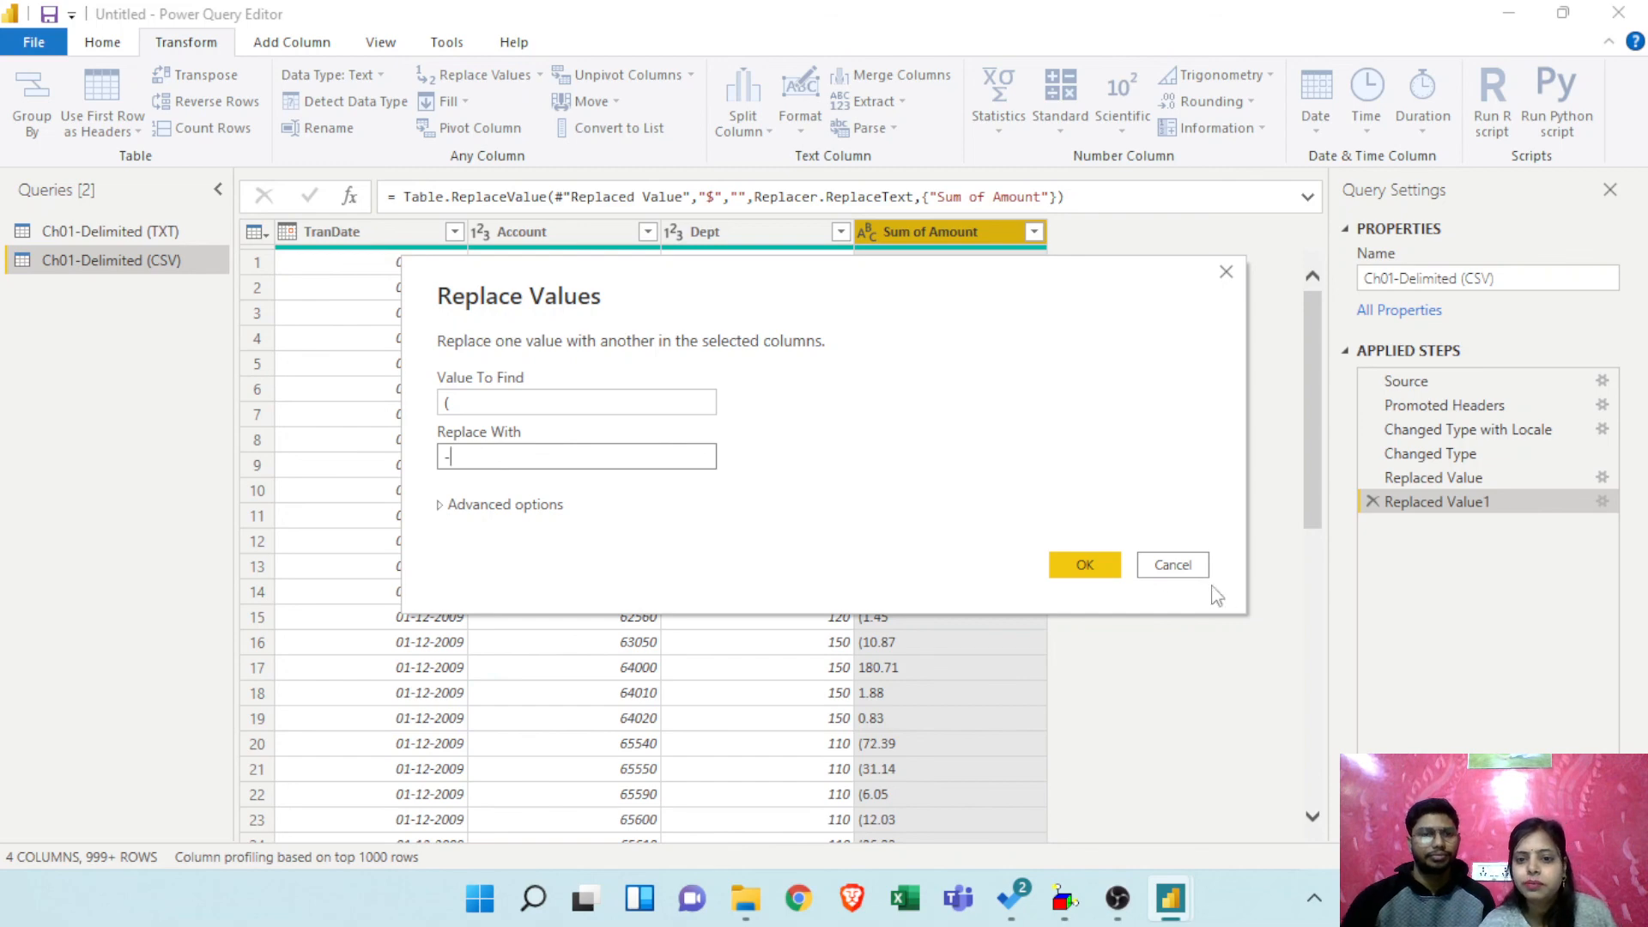
click(1084, 564)
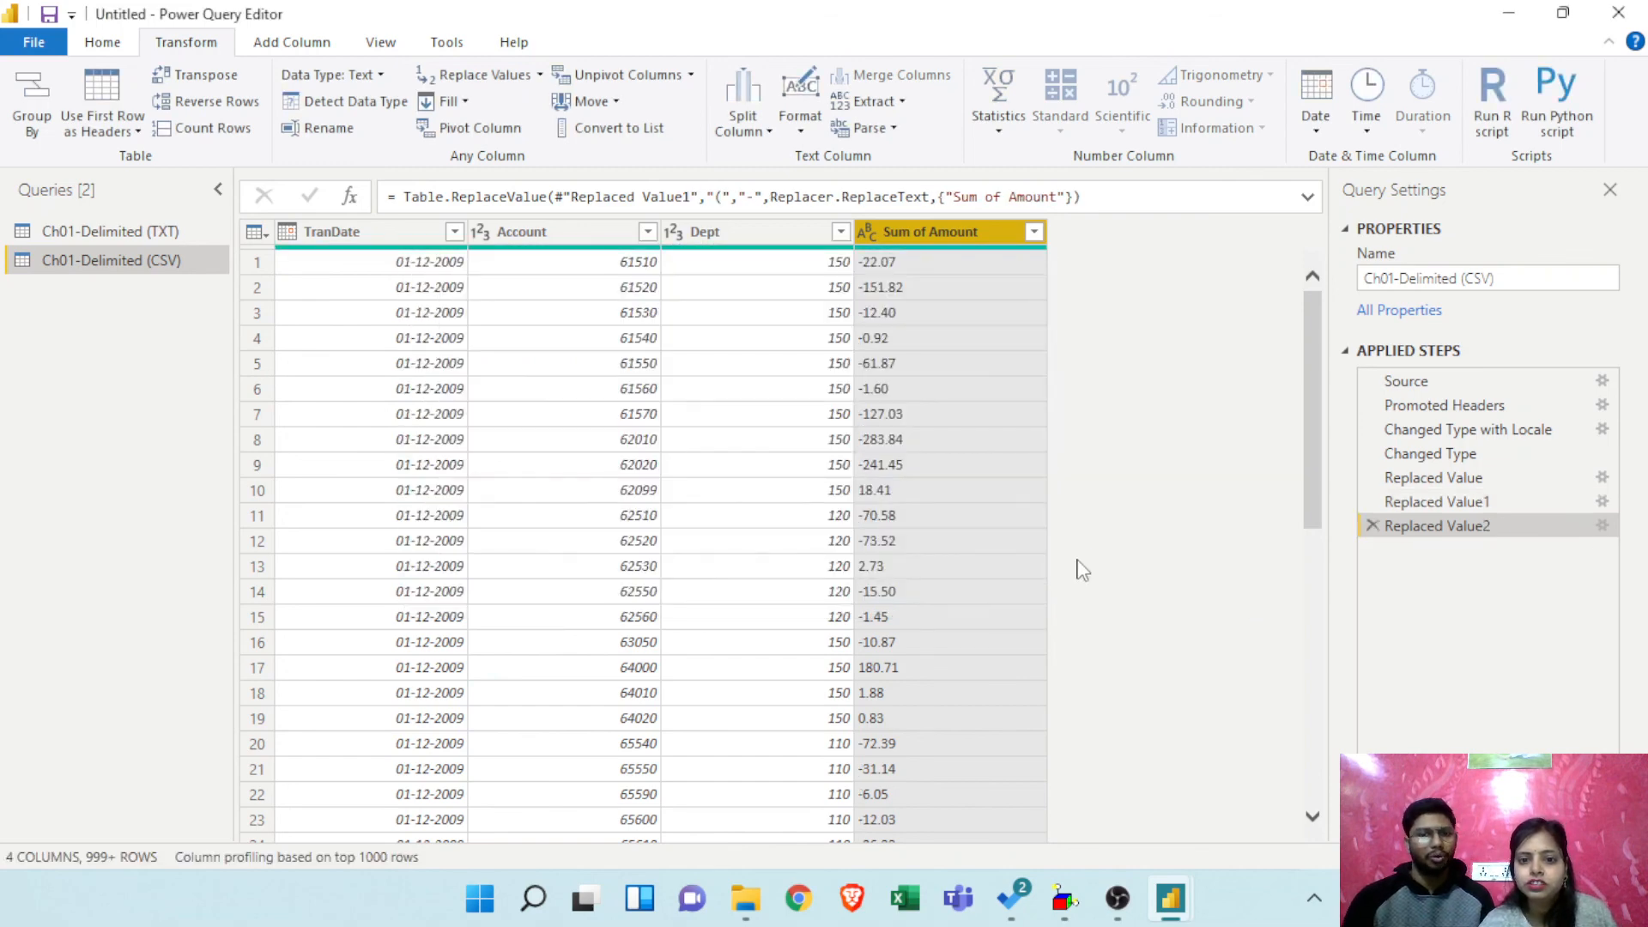
Step: Set the data type of the Sum of Amount column to Decimal Number
click(868, 232)
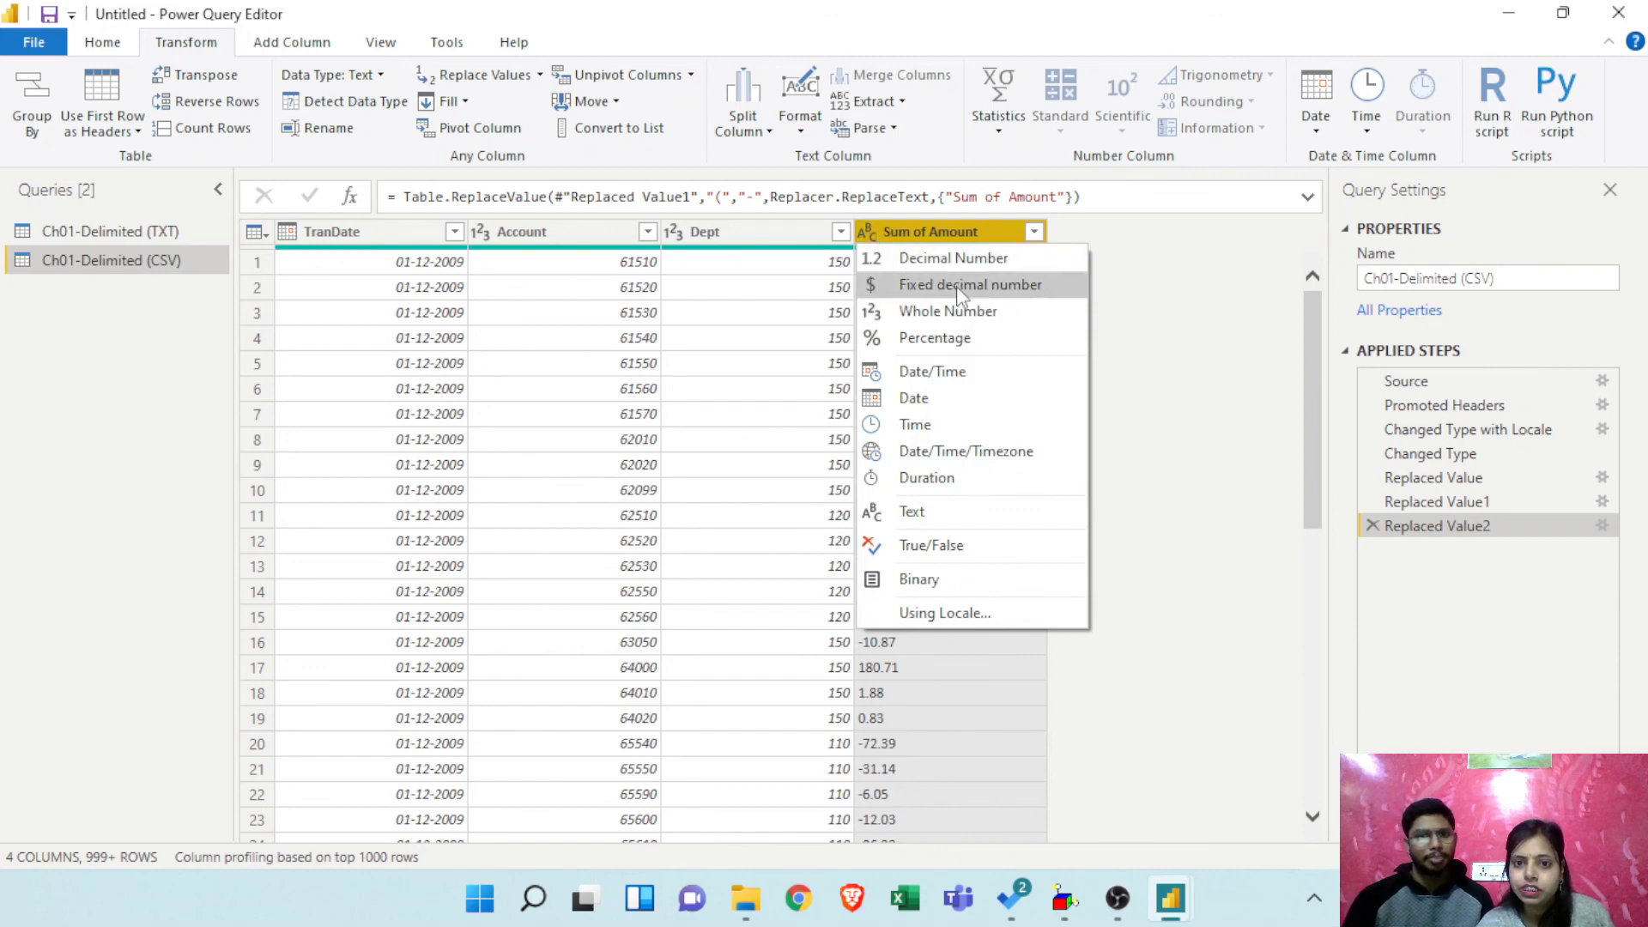
click(968, 258)
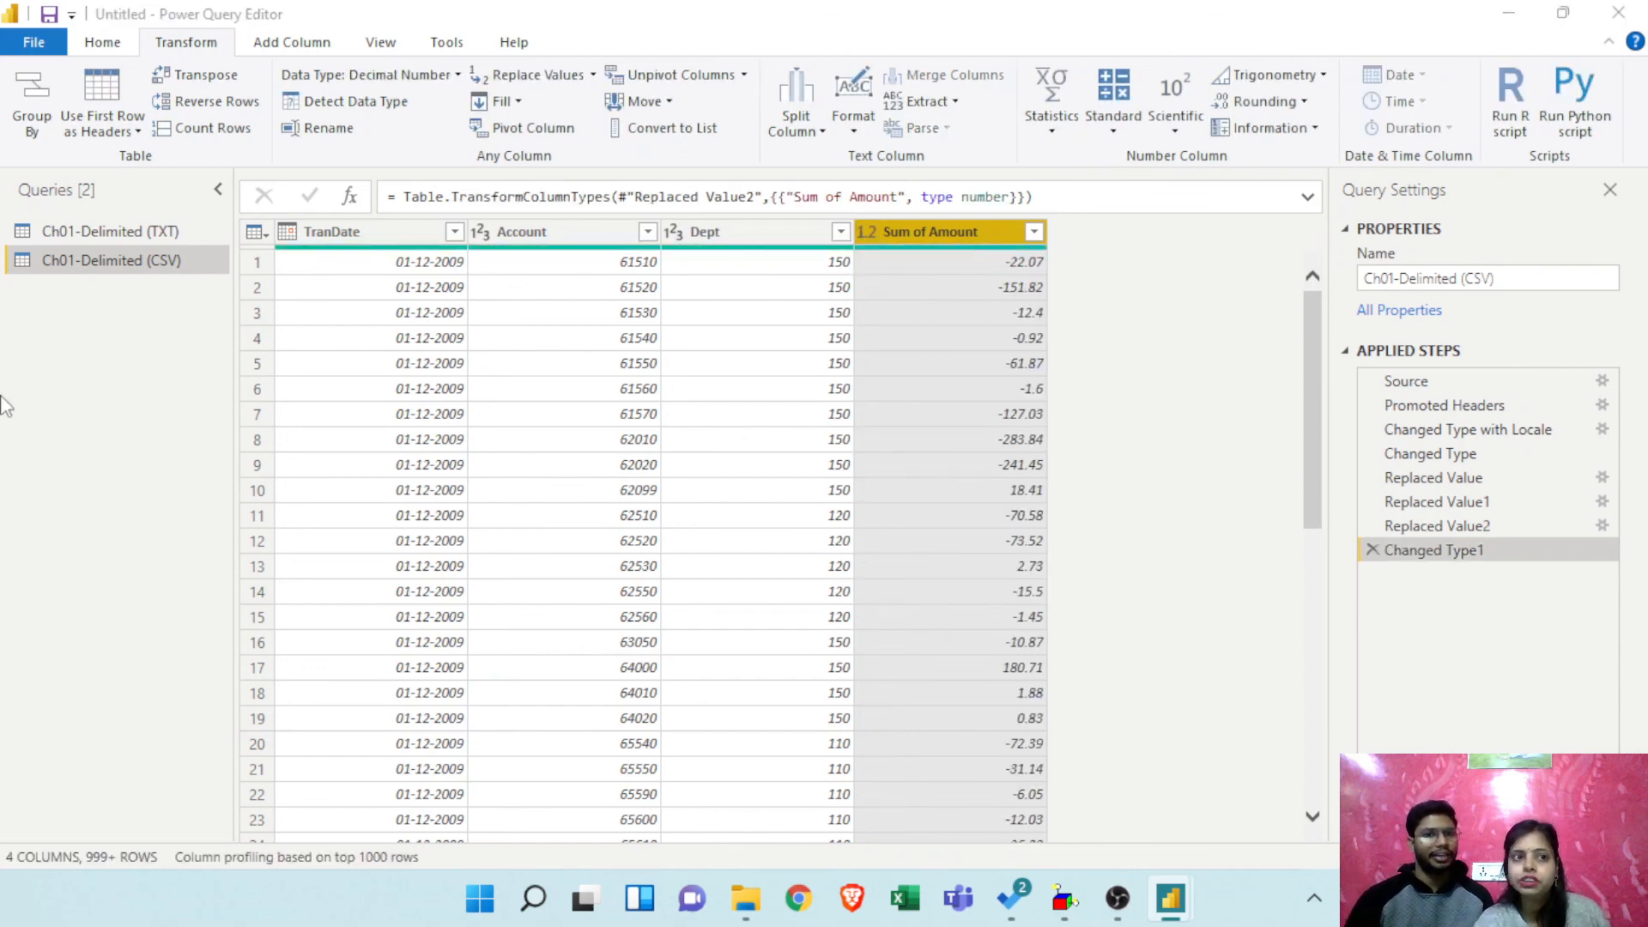
Step: Close the query editor, applying the pending changes to load the Ch01-Delimited (CSV) query, and dismiss the load summary
click(116, 48)
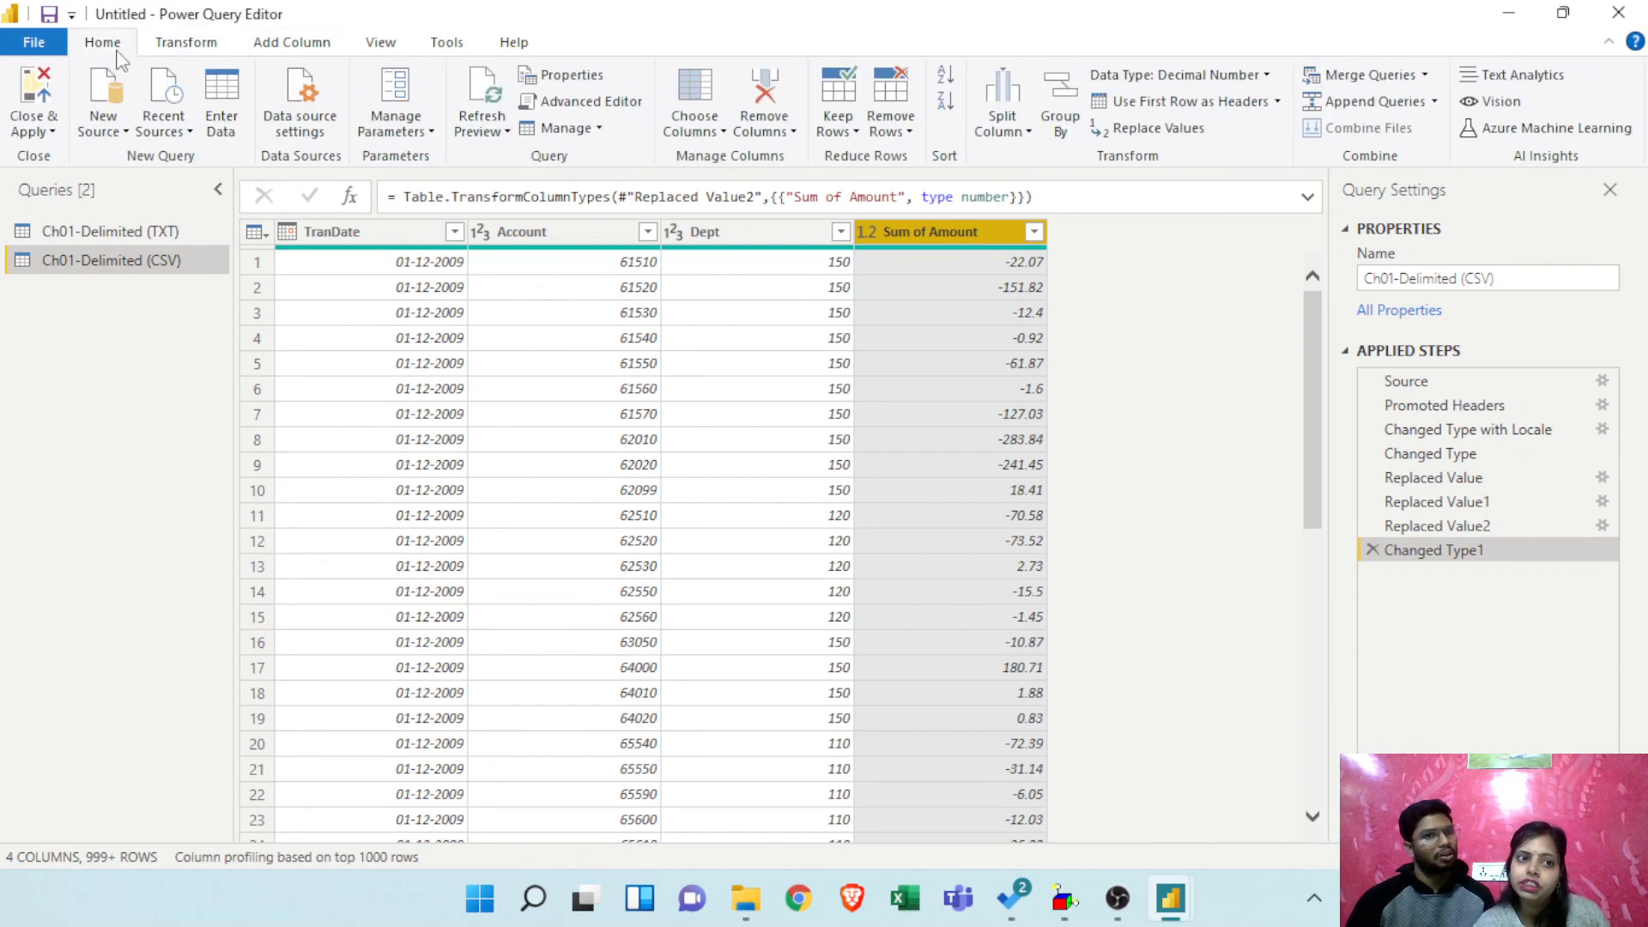
click(53, 133)
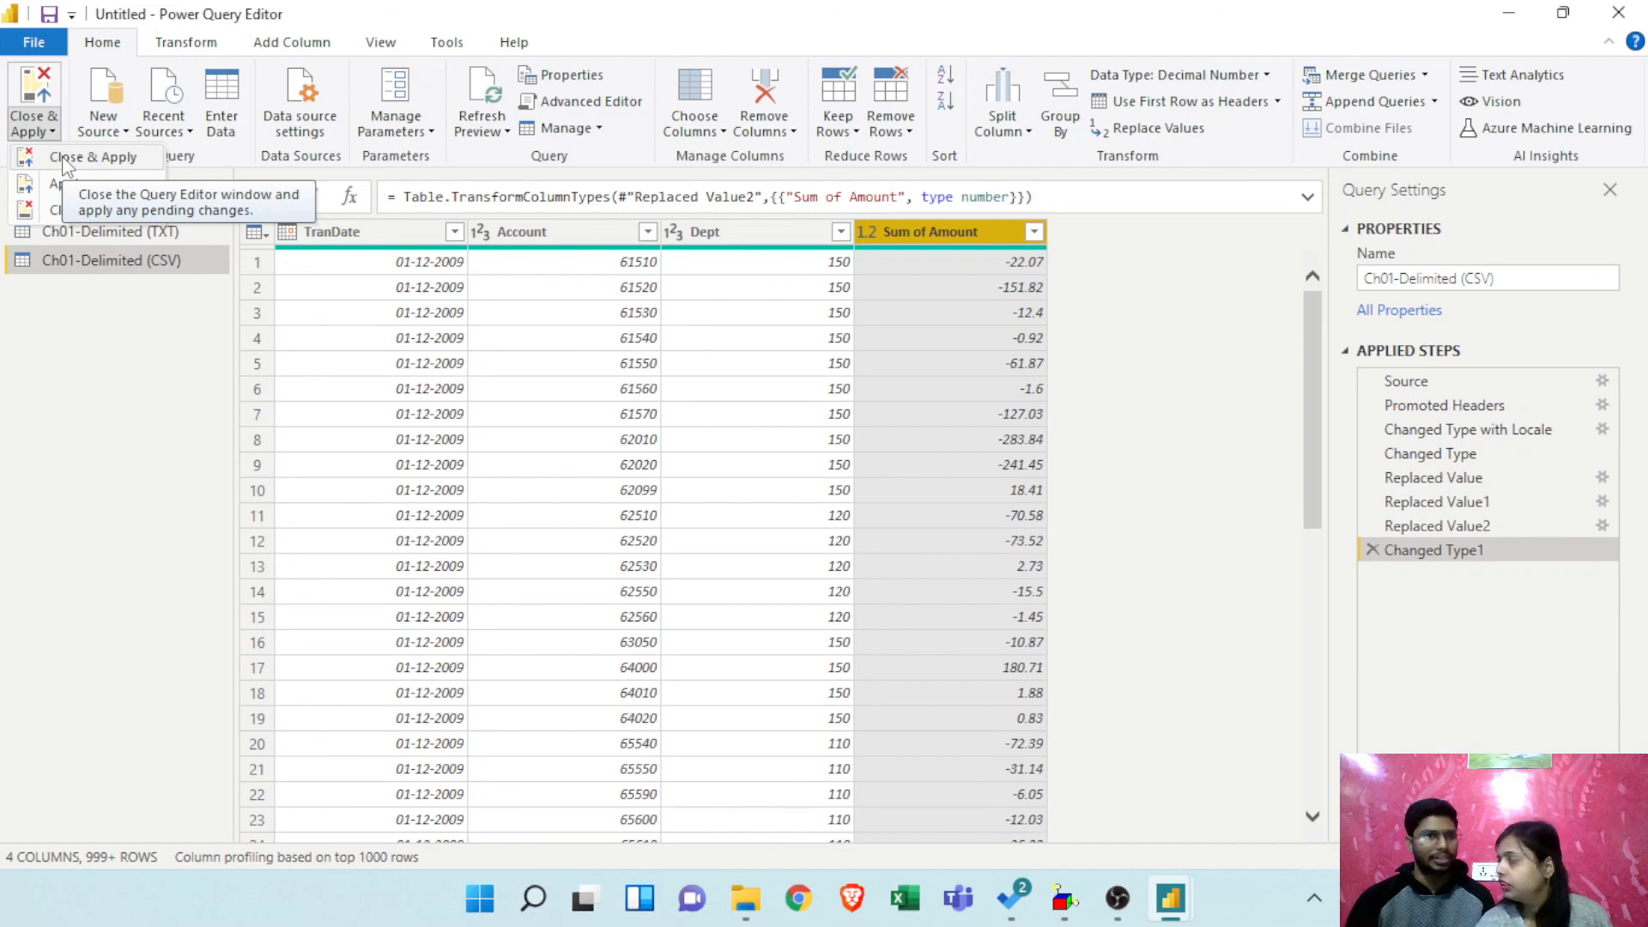
click(67, 159)
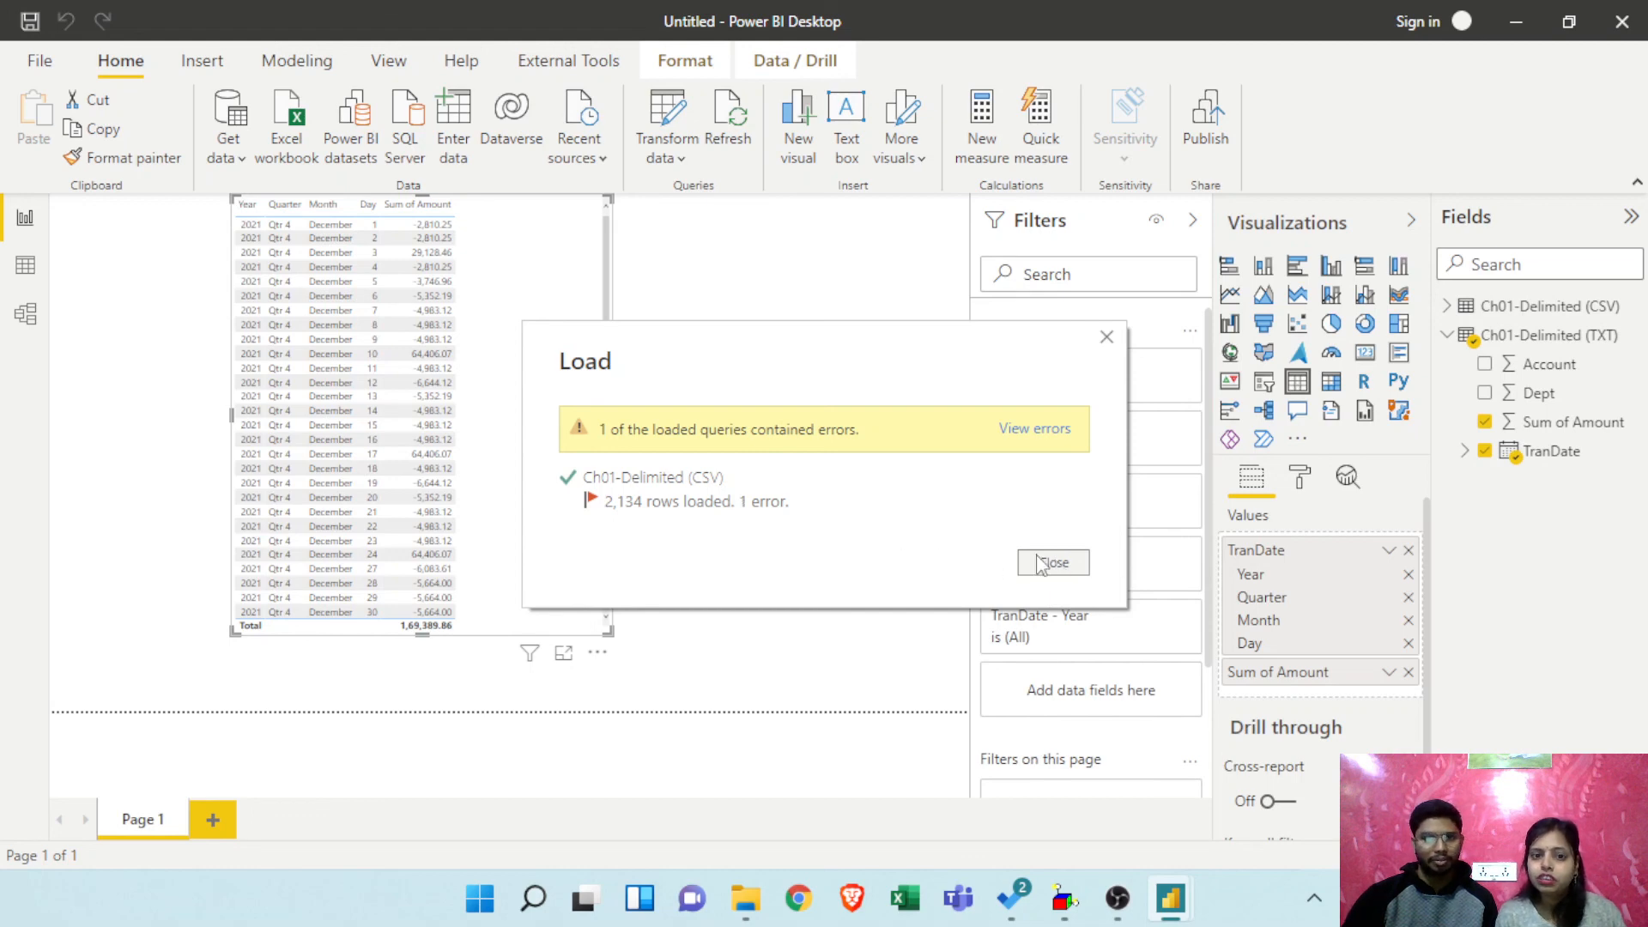
click(1042, 564)
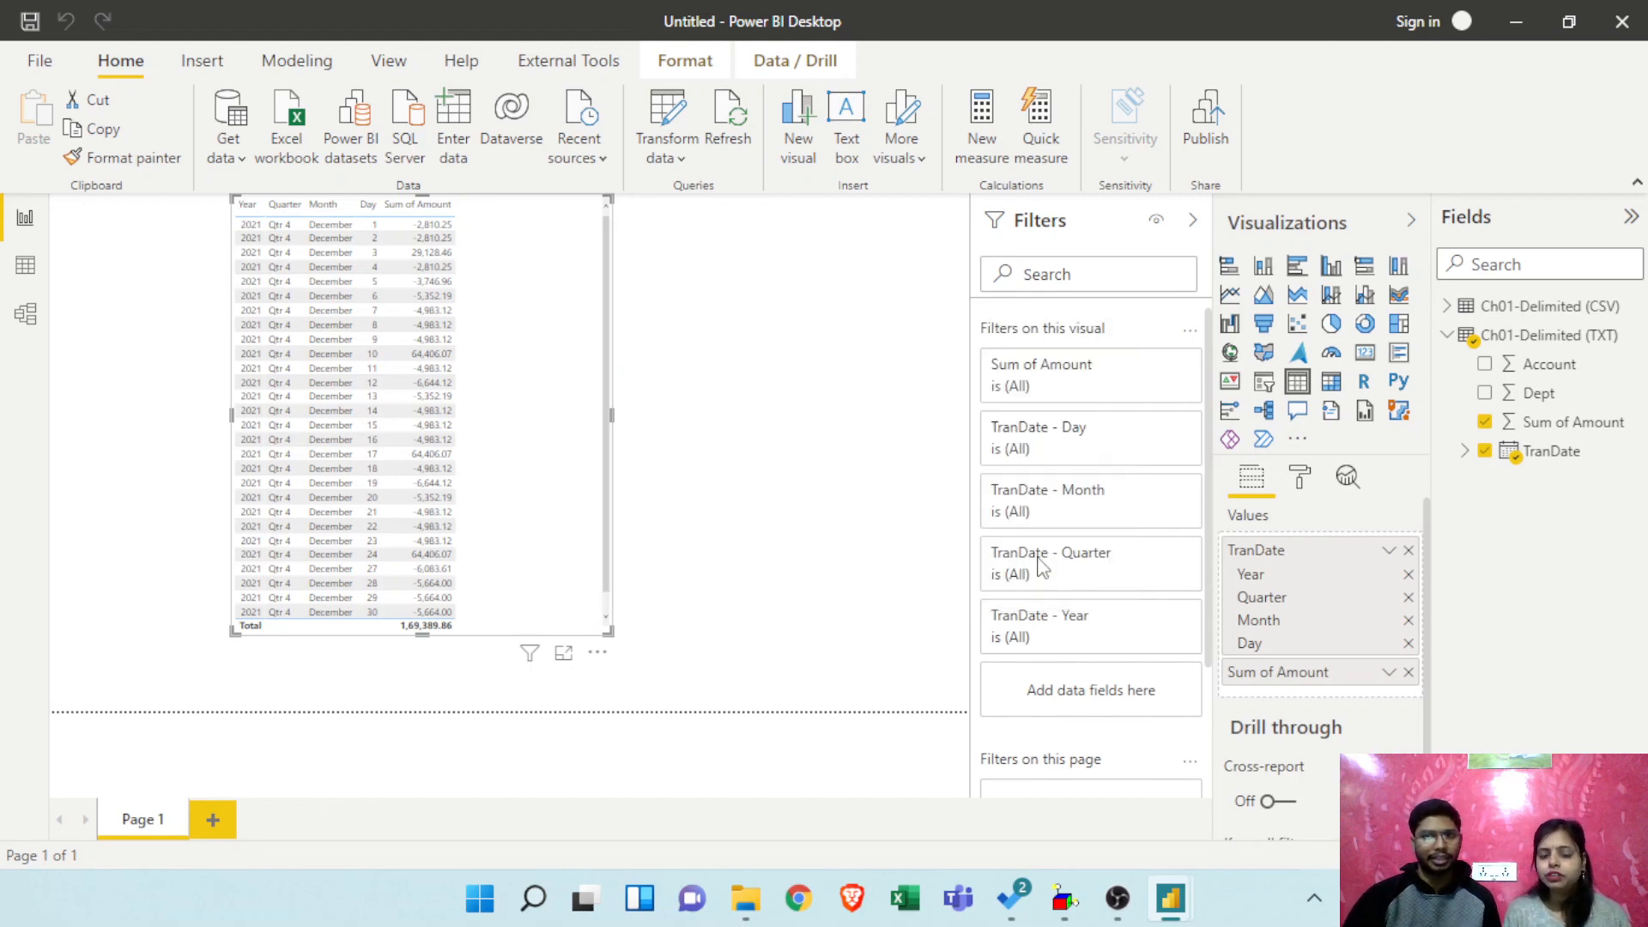
Step: Inspect the fields of the Ch01-Delimited (CSV) table and compare its loaded rows with the Ch01-Delimited (TXT) table in Data view
click(1447, 307)
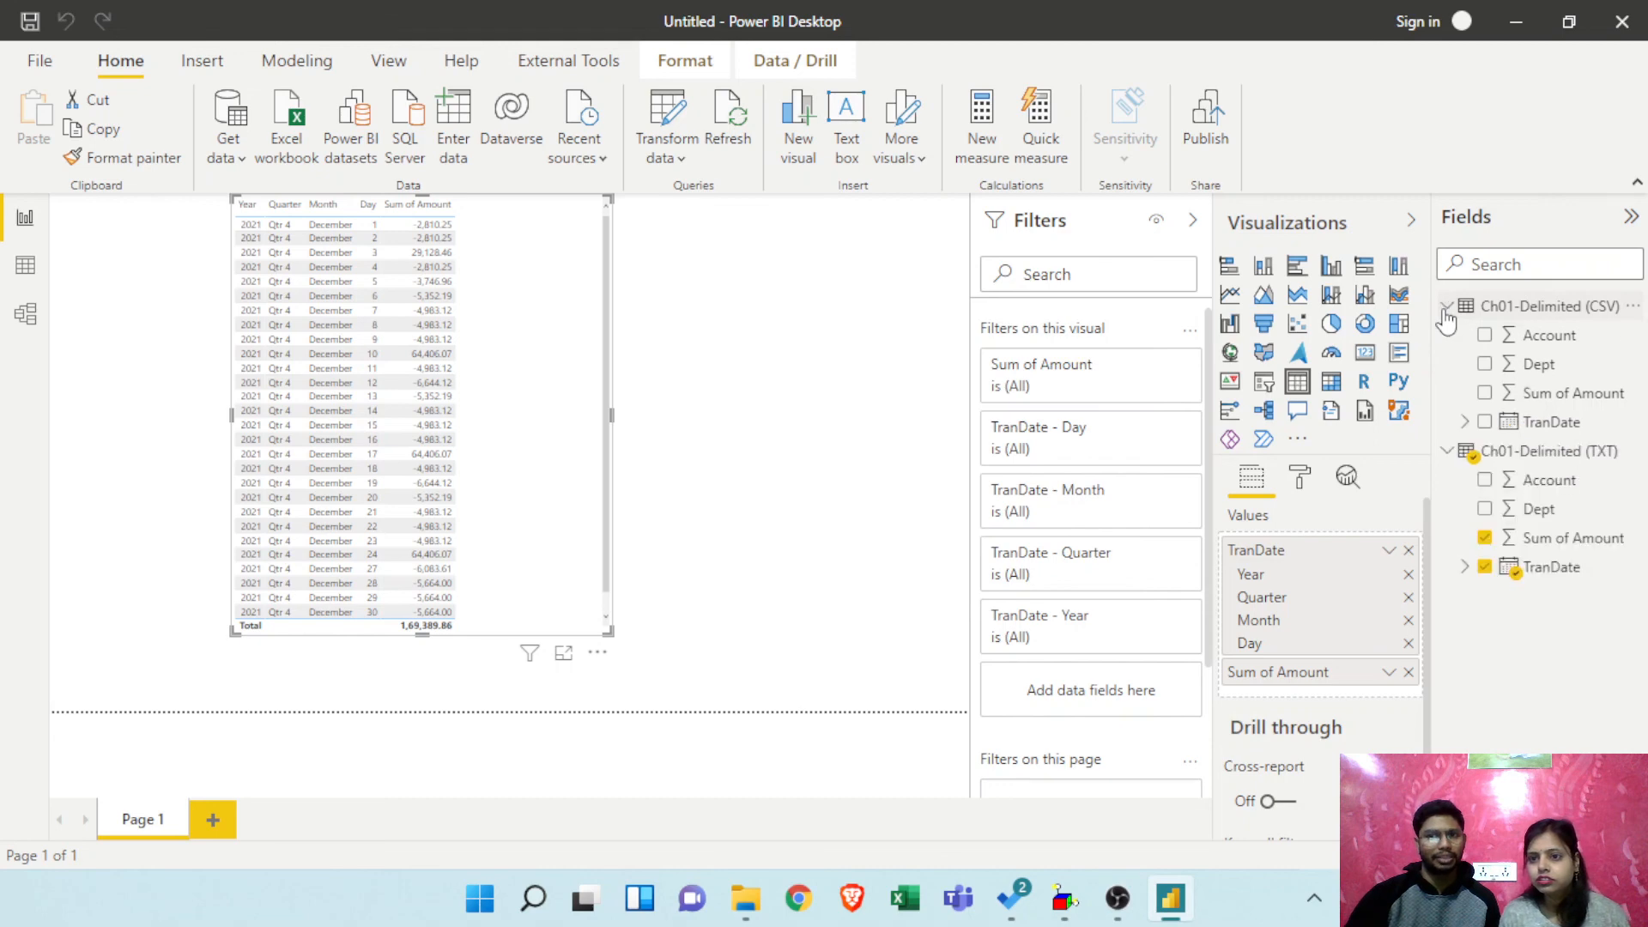
click(25, 266)
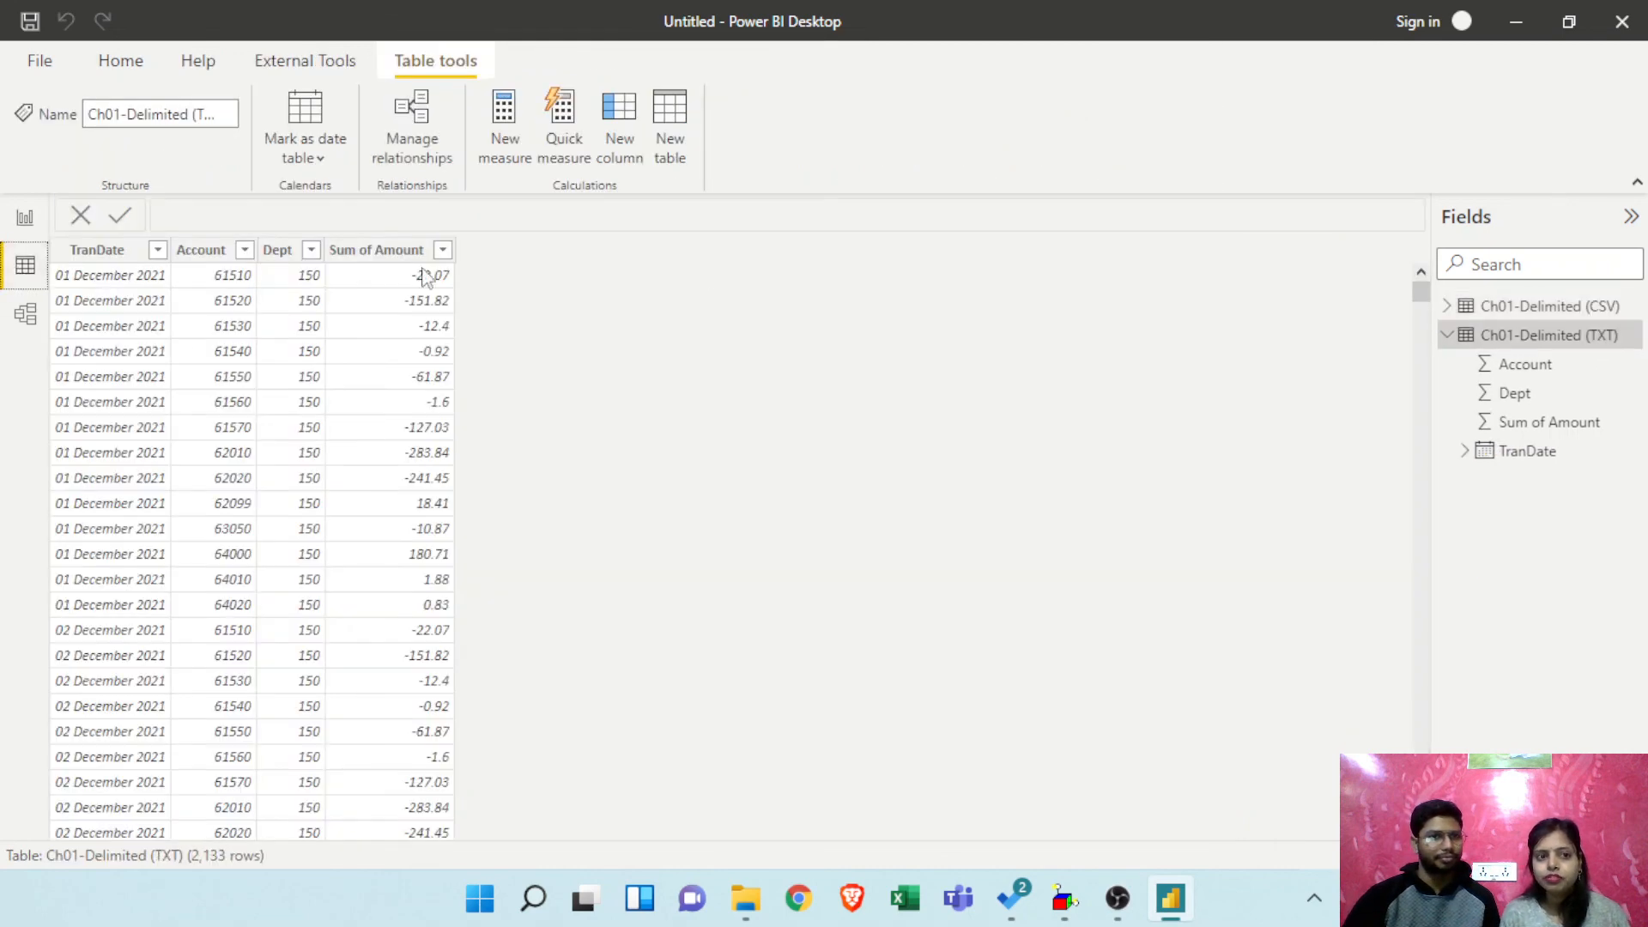
click(1535, 313)
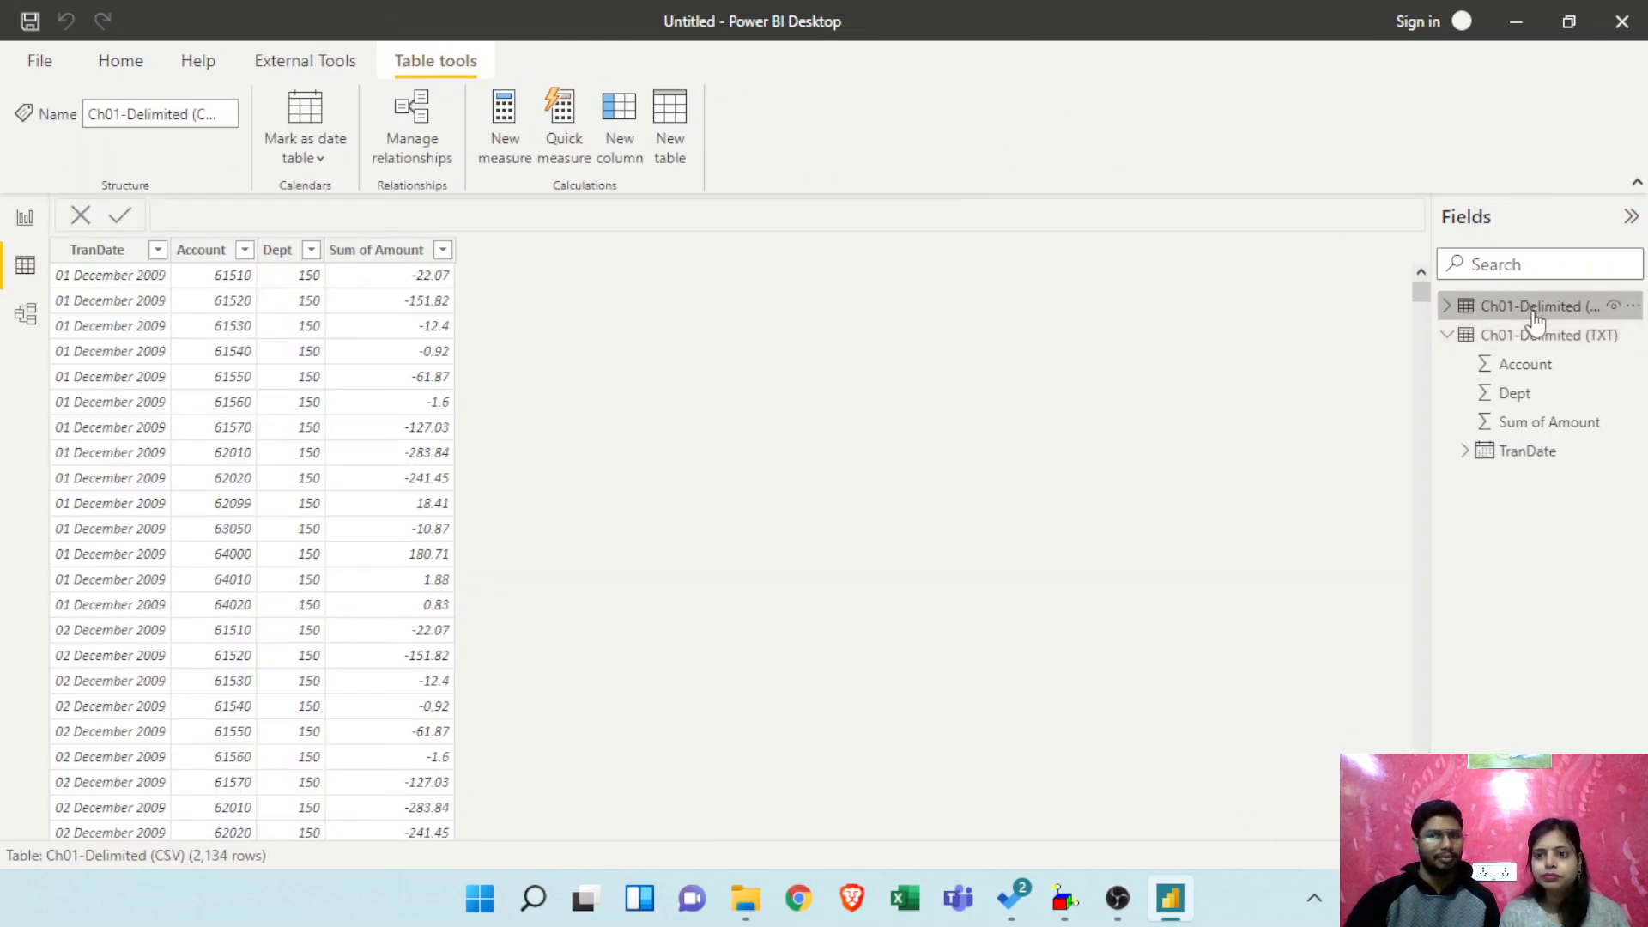
click(1527, 339)
click(1532, 308)
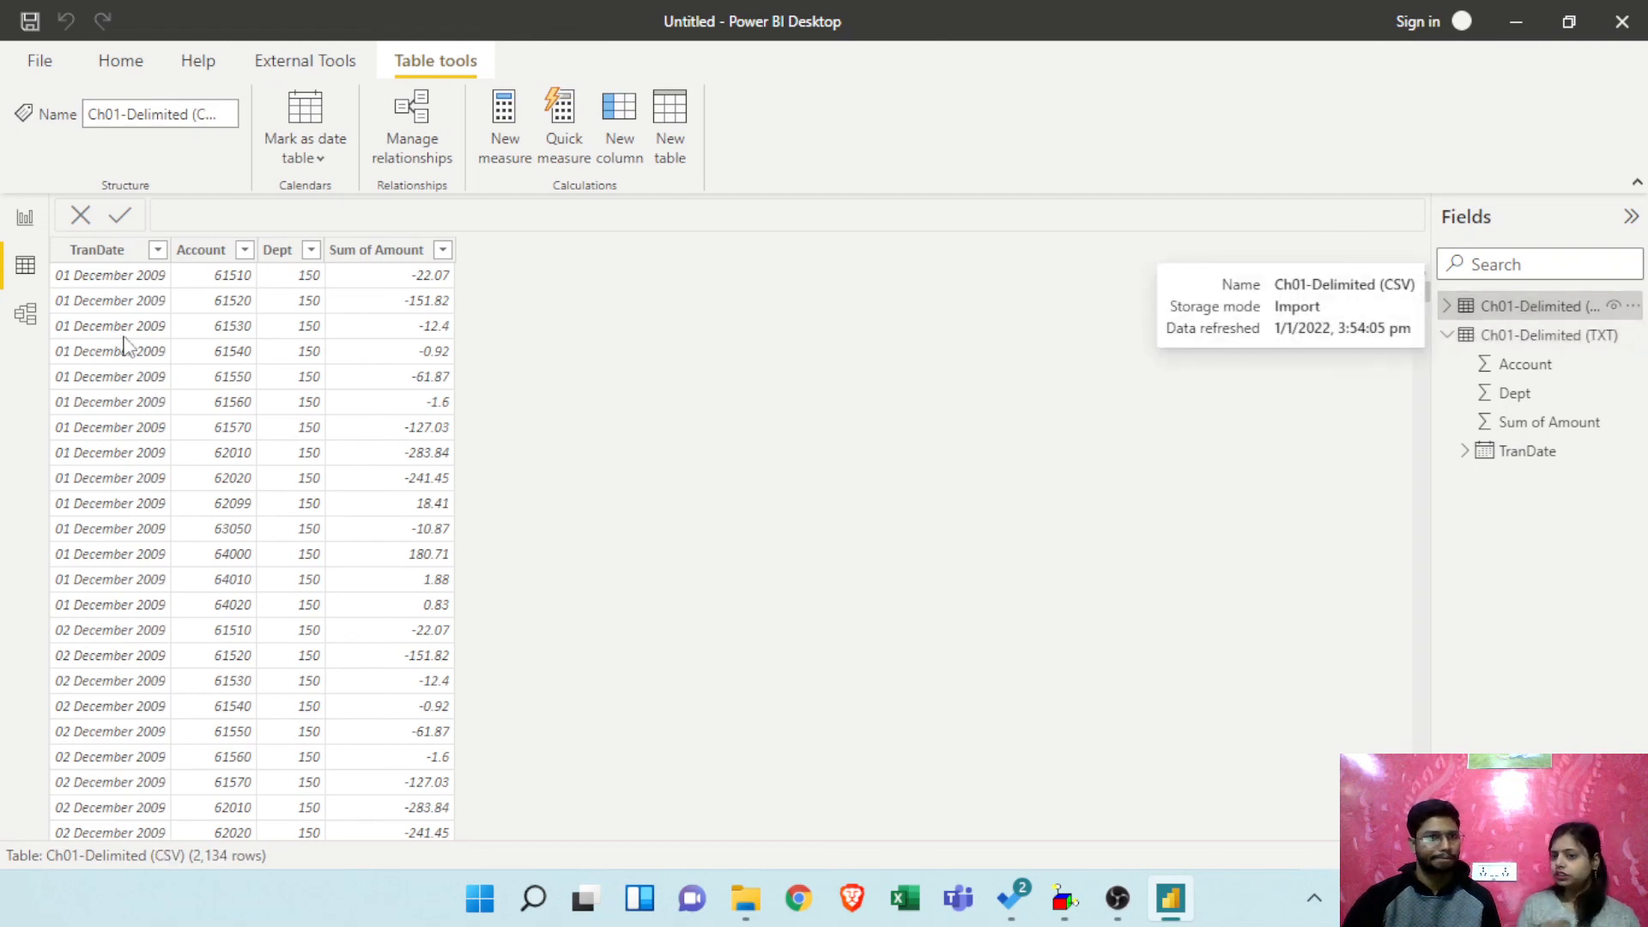
Step: Return to the report view and reopen the Power Query Editor to show the imported queries
click(25, 221)
click(23, 266)
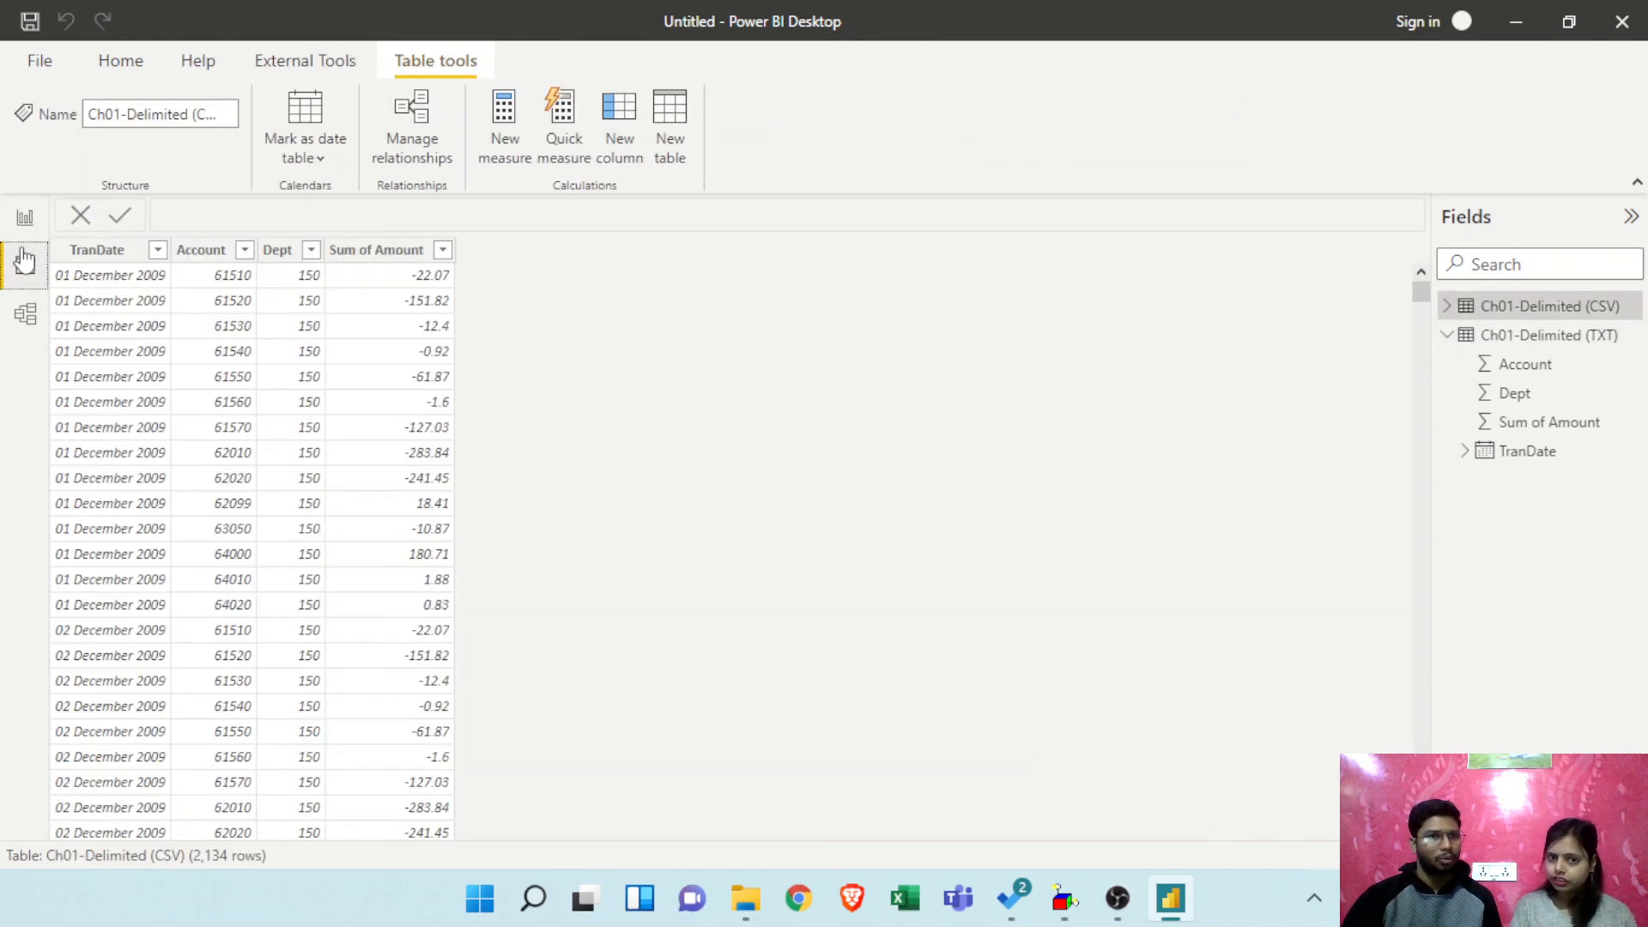
click(26, 218)
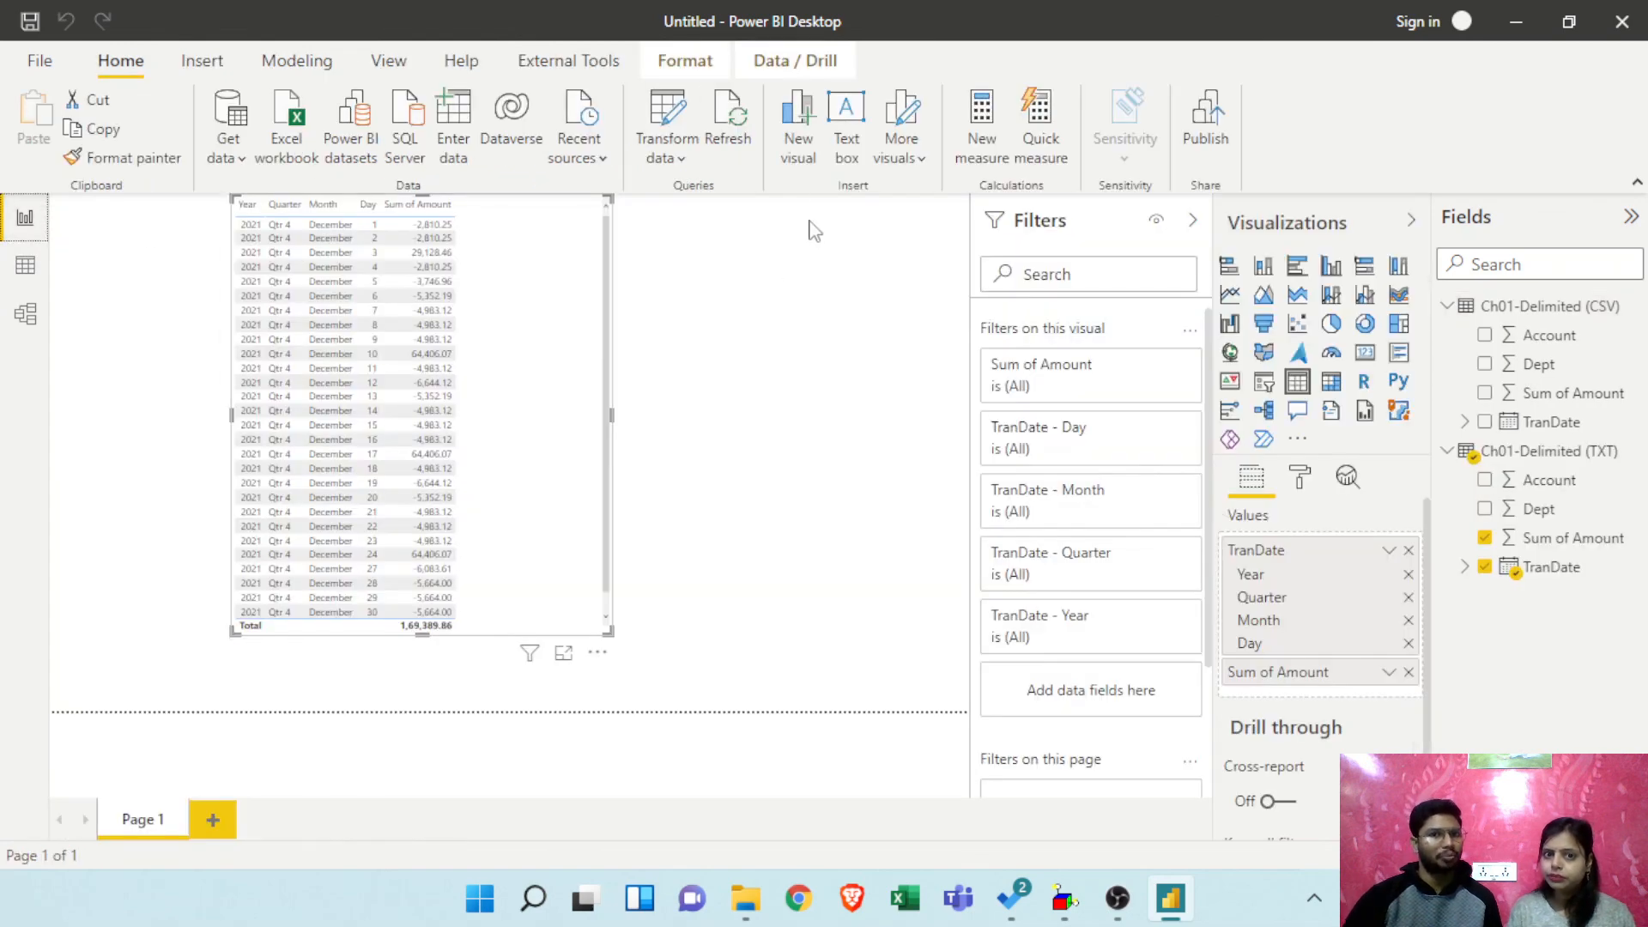
click(668, 112)
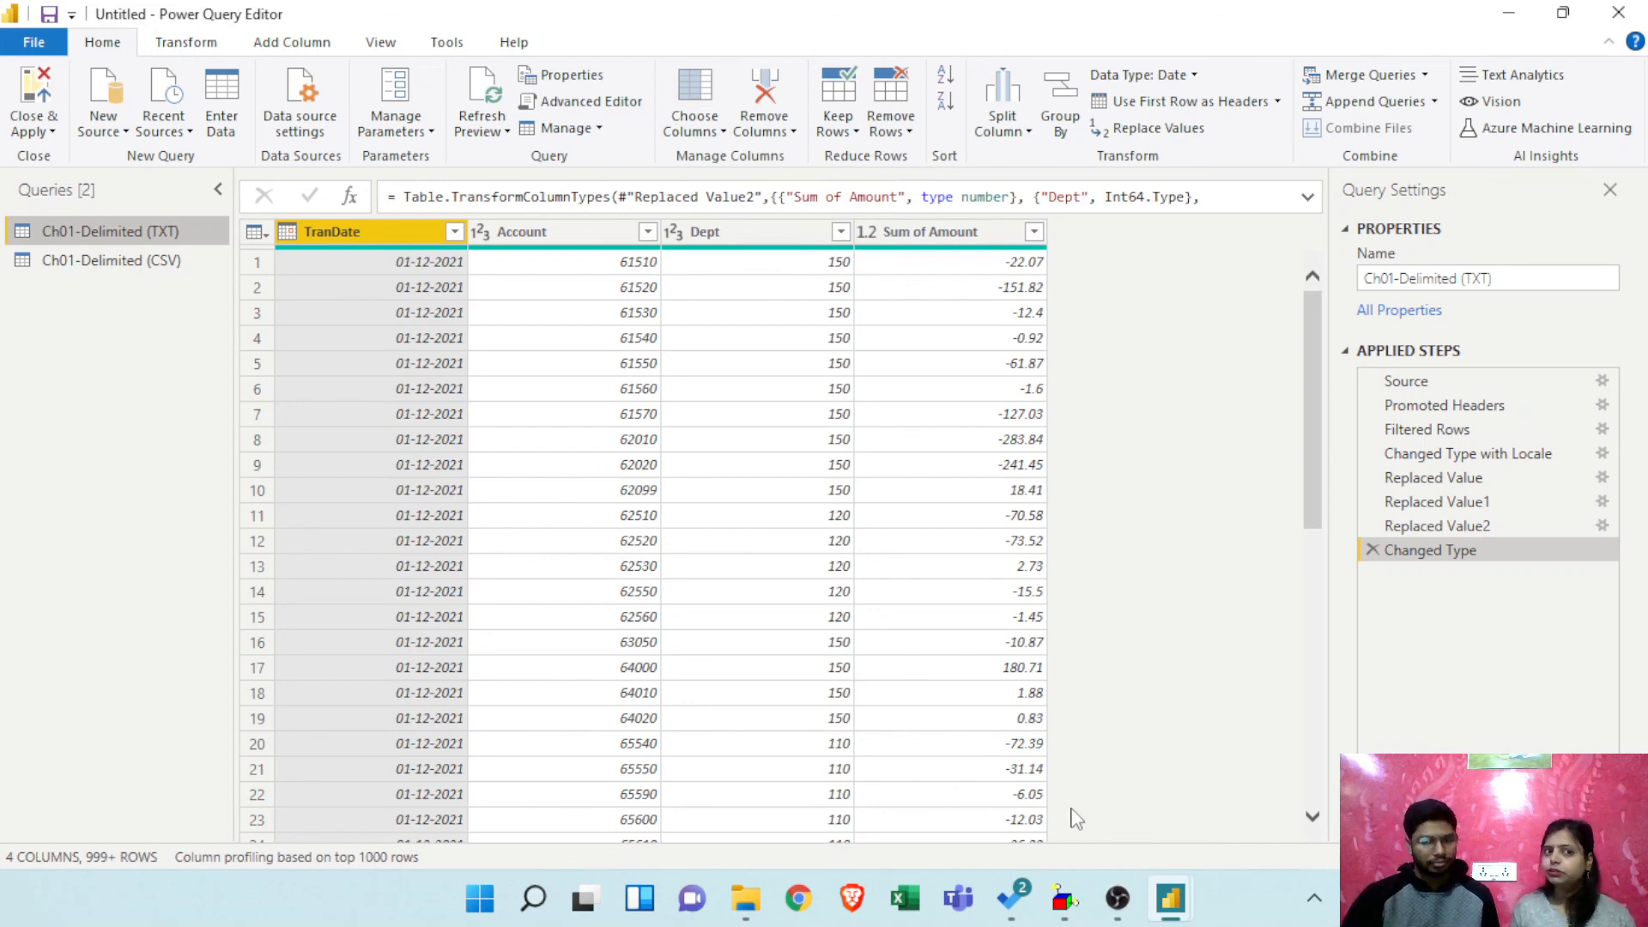
click(1116, 898)
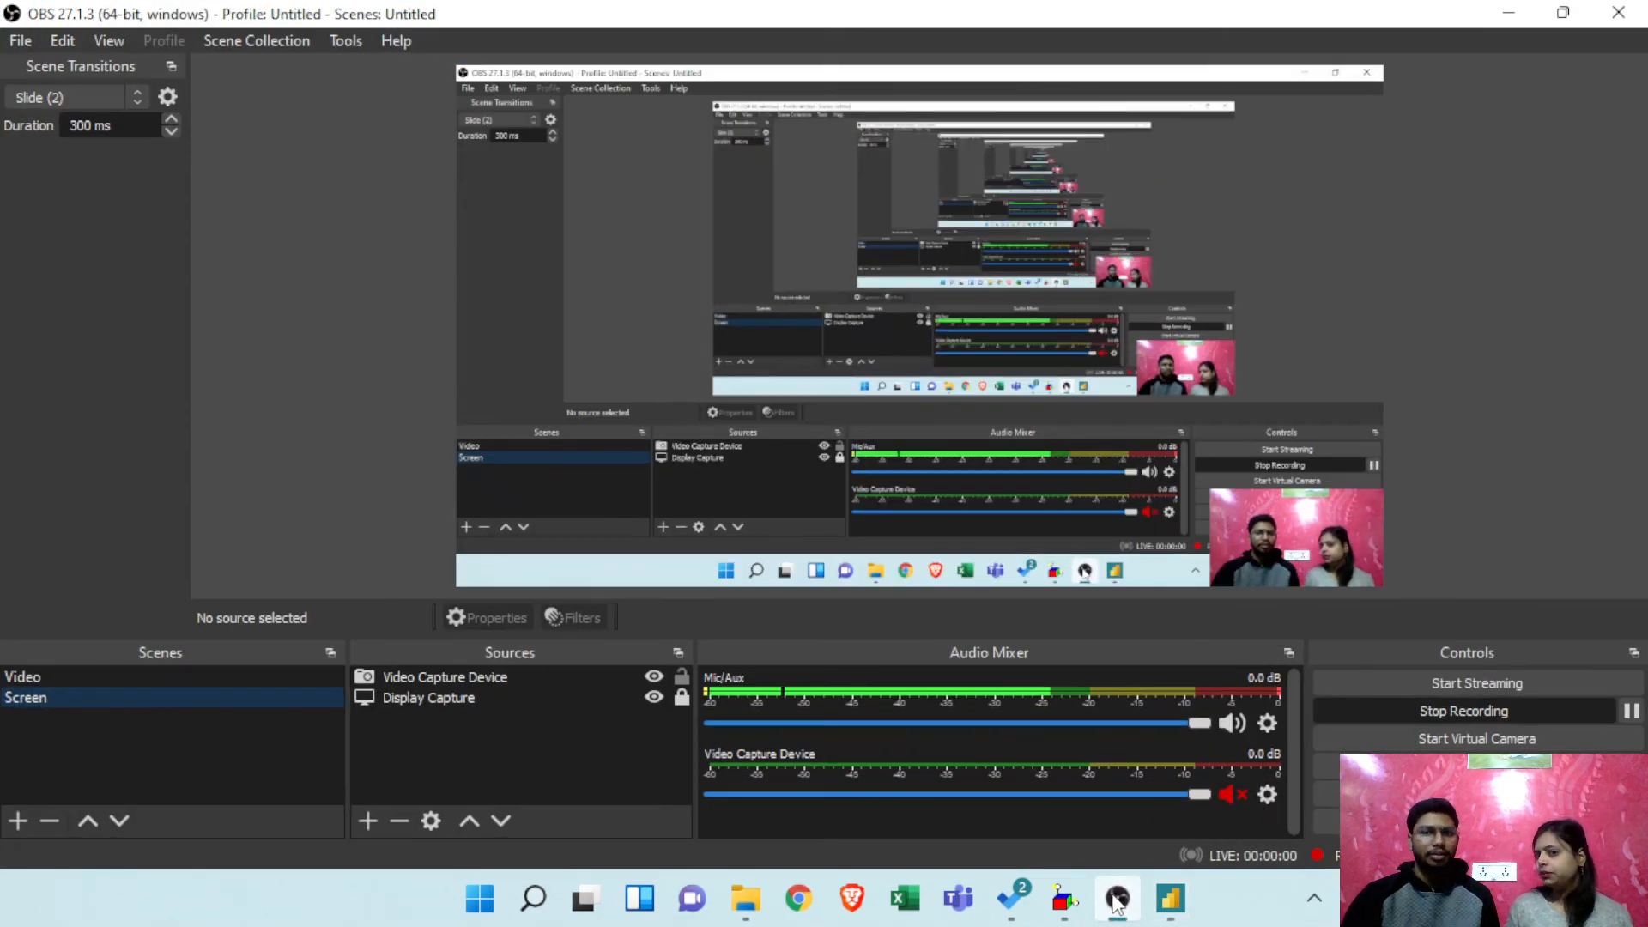
click(286, 678)
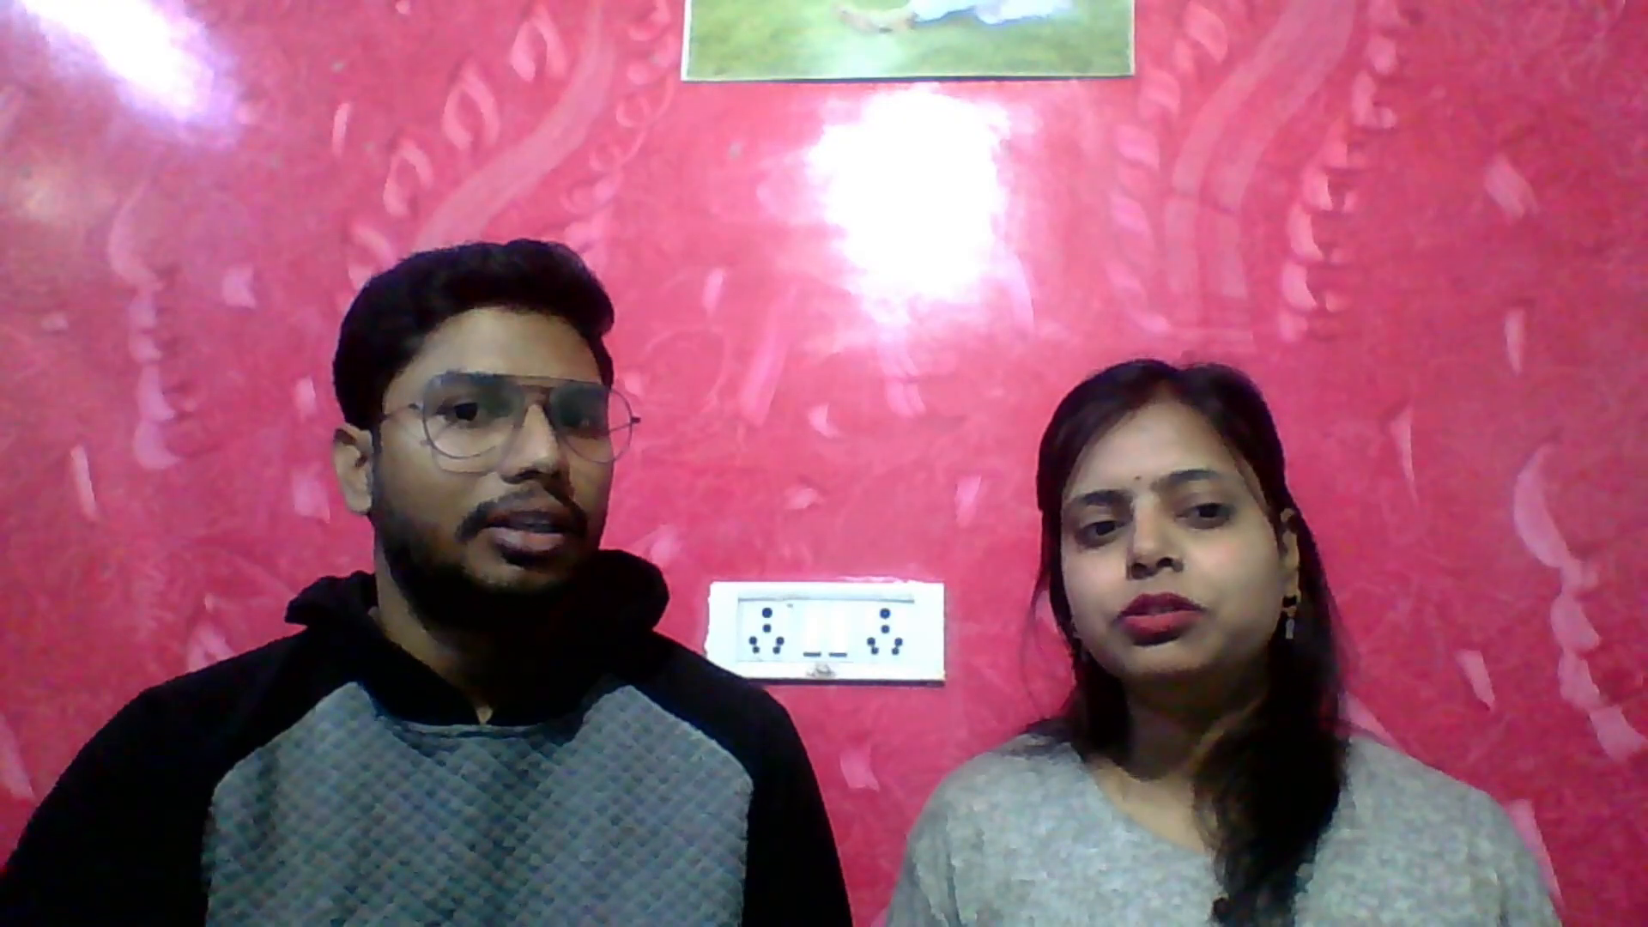